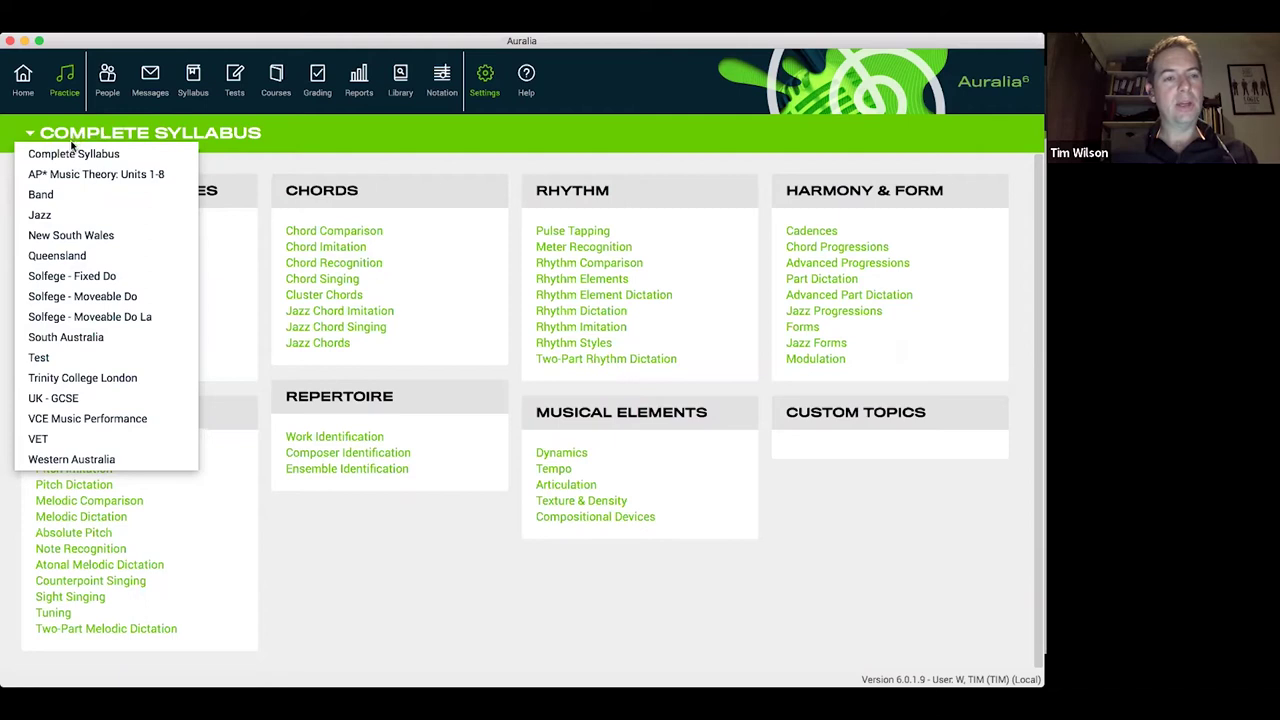
- Switch practice to the AP* Music Theory: Units 1-8 syllabus and review its Scales levels Unit 8.01 and Unit 1.04
{"action": "left_click", "coordinate": [120, 174]}
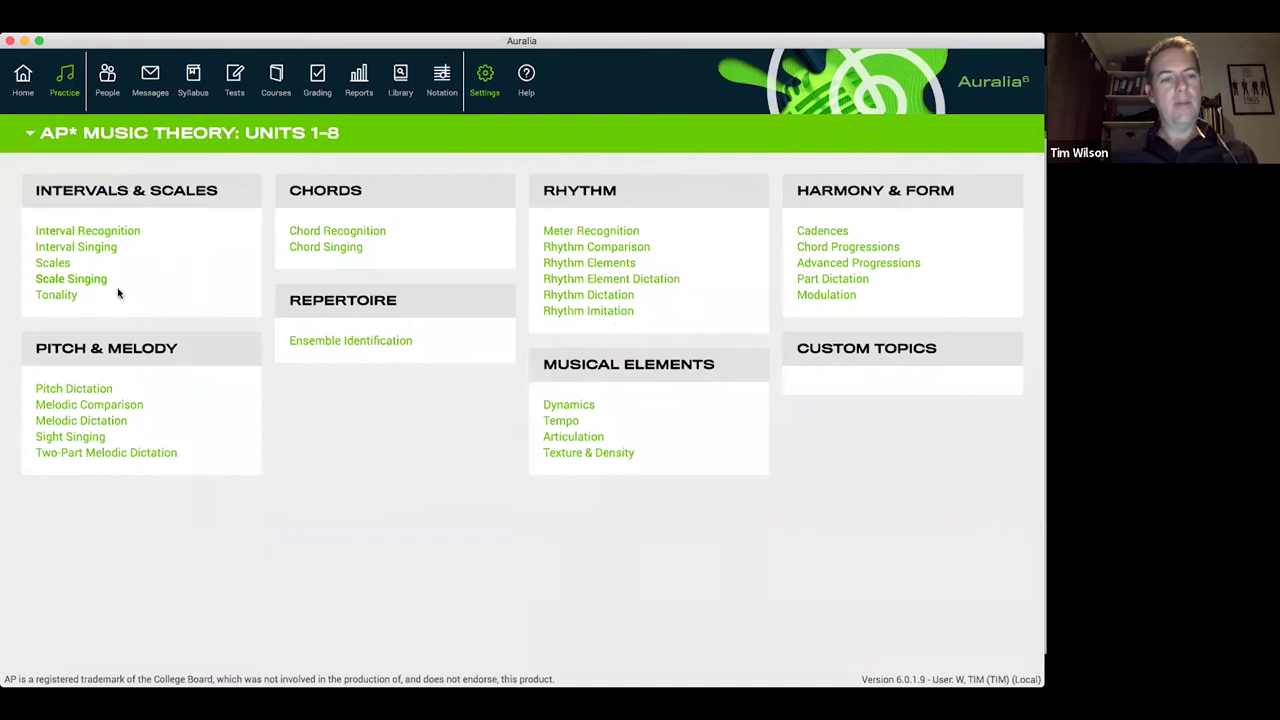
{"action": "left_click", "coordinate": [56, 263]}
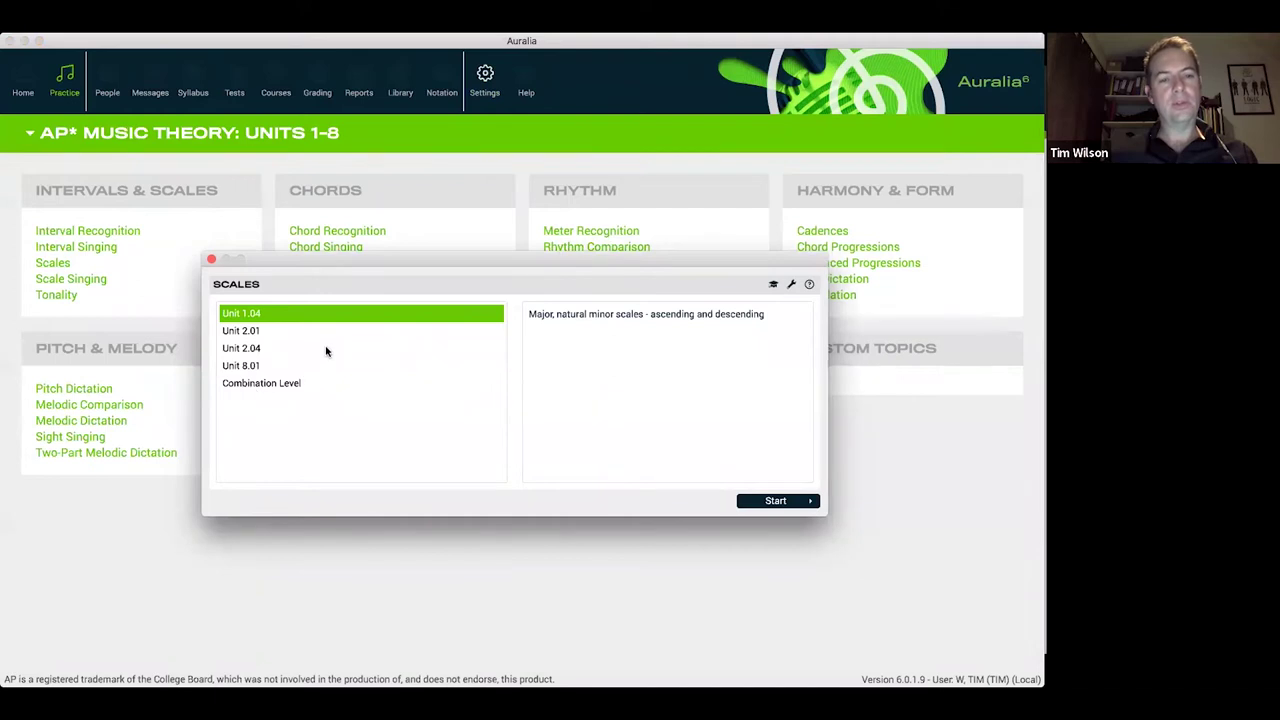
{"action": "left_click_drag", "start_coordinate": [383, 263], "coordinate": [309, 225]}
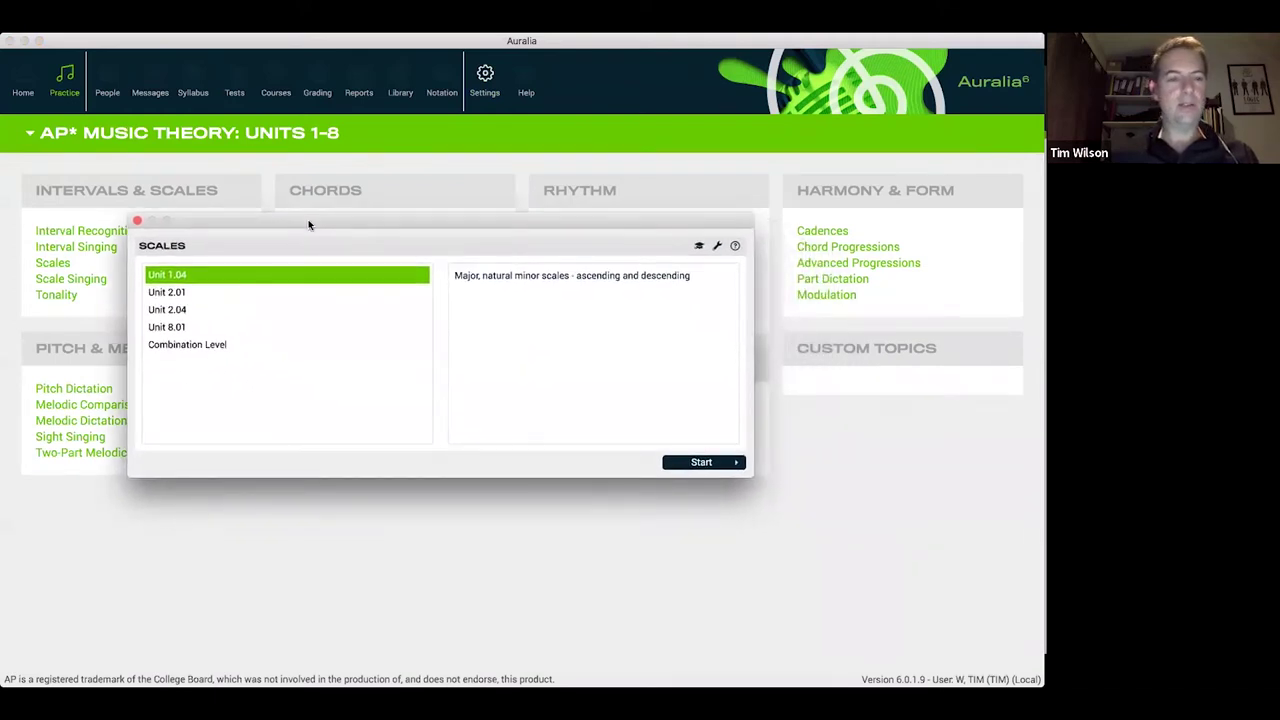
{"action": "left_click", "coordinate": [195, 326]}
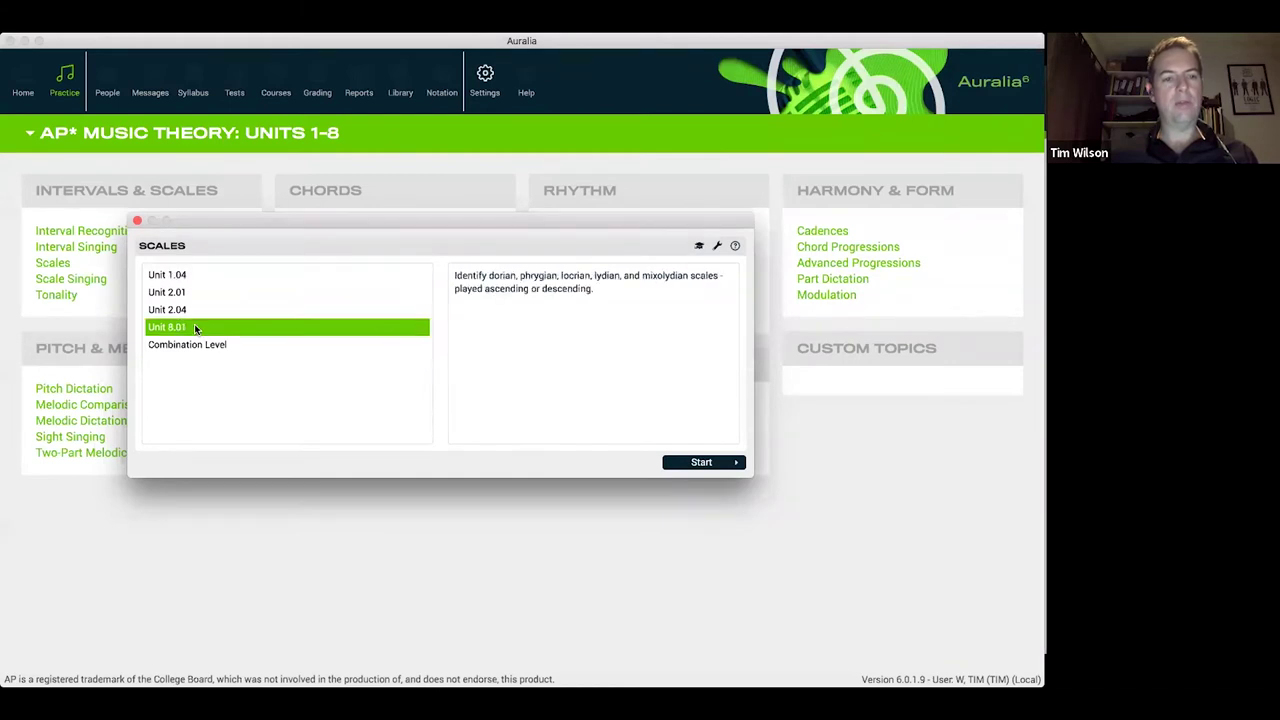
{"action": "left_click", "coordinate": [194, 276]}
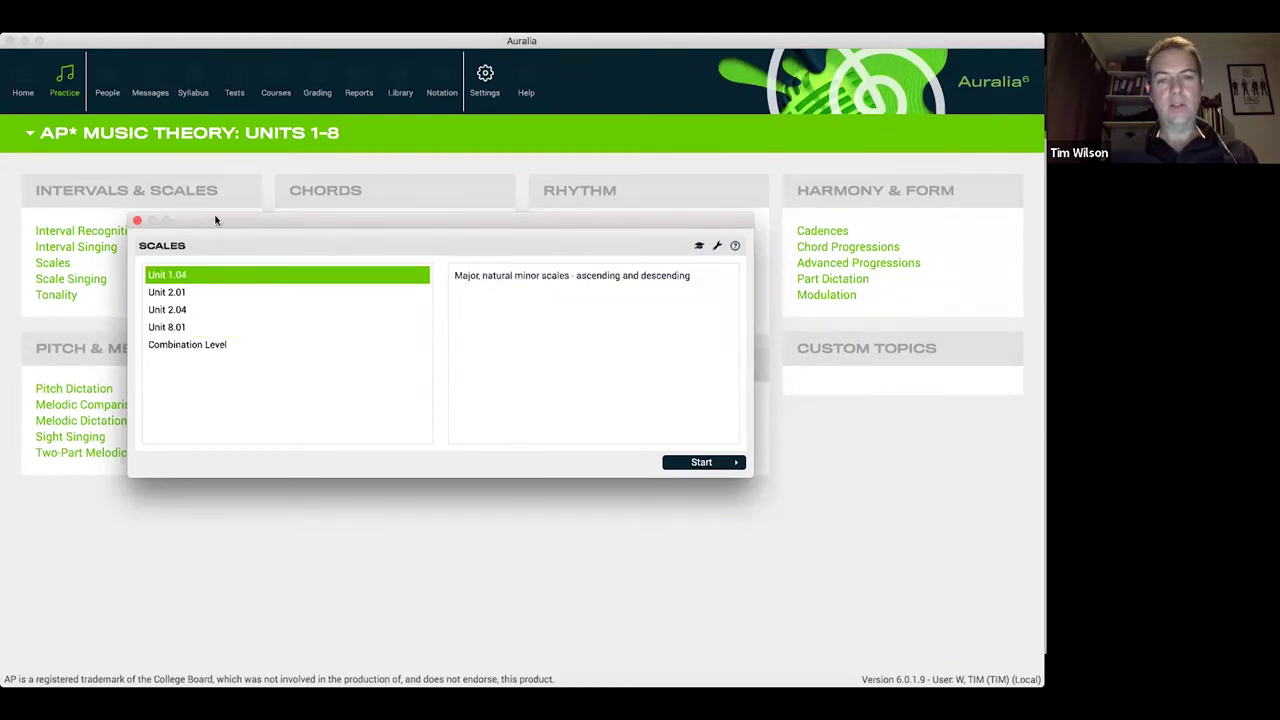
{"action": "left_click", "coordinate": [137, 221]}
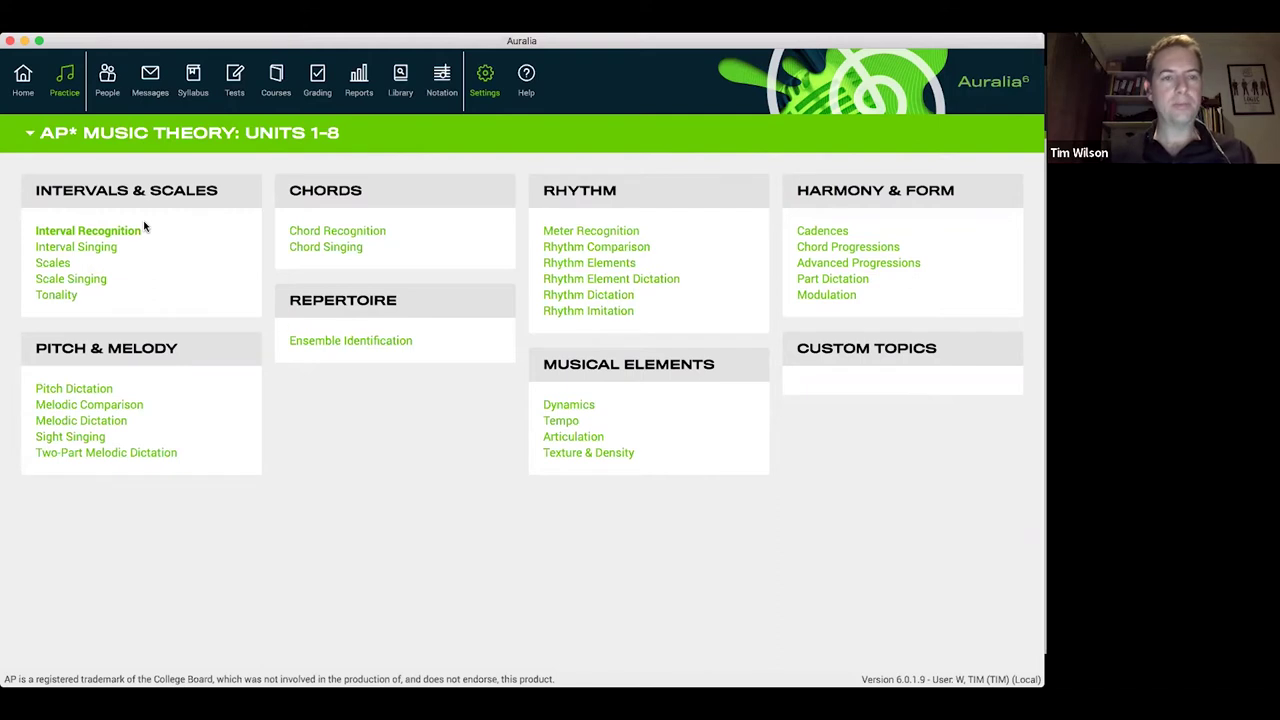
- Return practice to the Complete Syllabus and open syllabus management to look through the available syllabi
{"action": "left_click", "coordinate": [69, 140]}
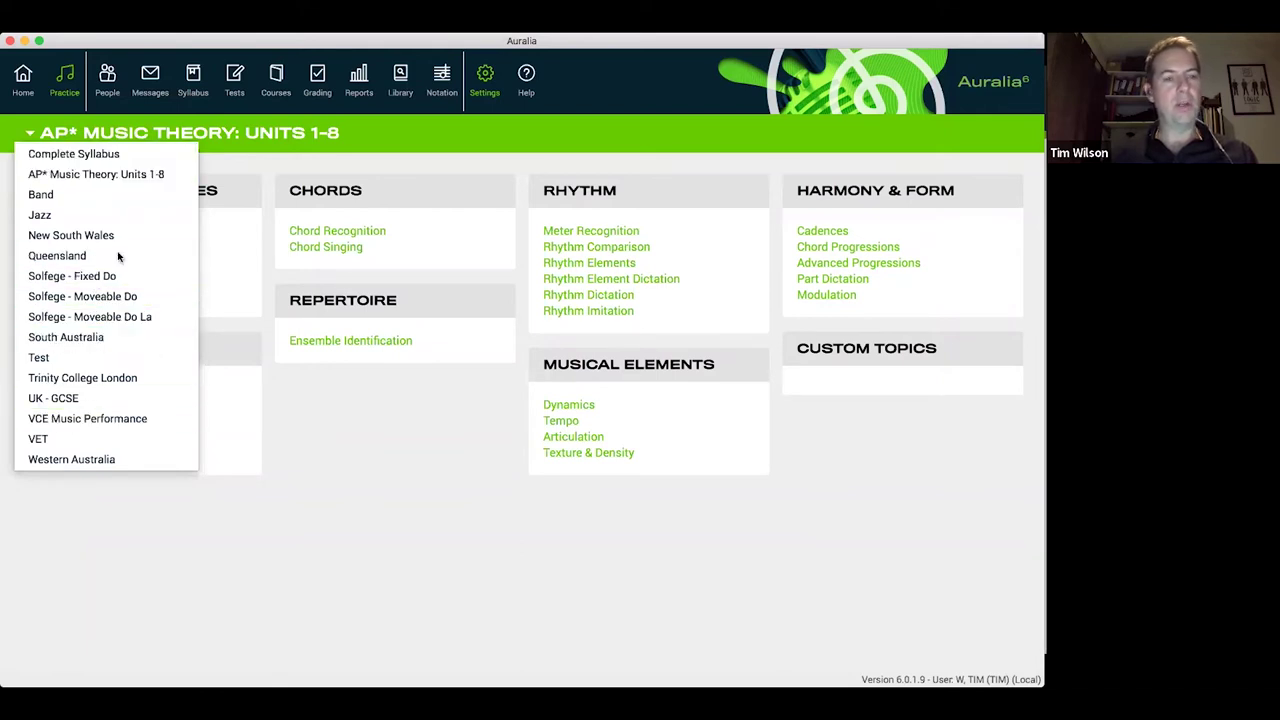
{"action": "left_click", "coordinate": [107, 158]}
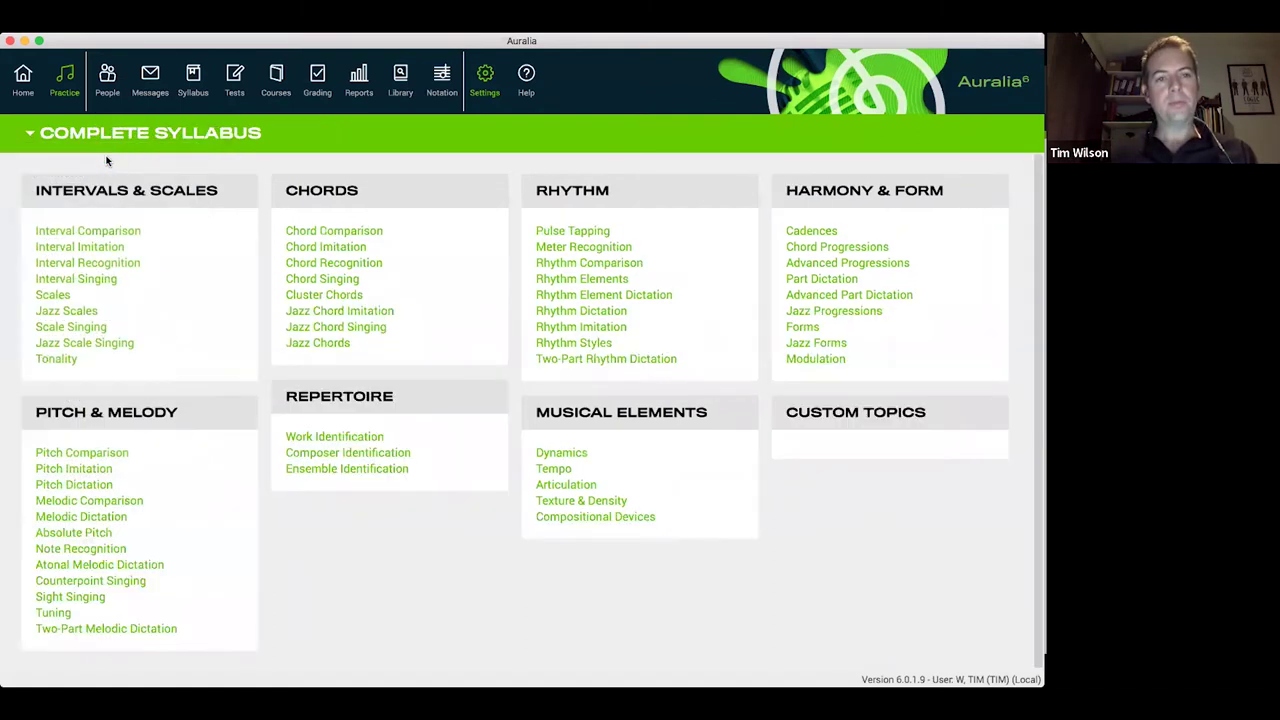
{"action": "left_click", "coordinate": [189, 81]}
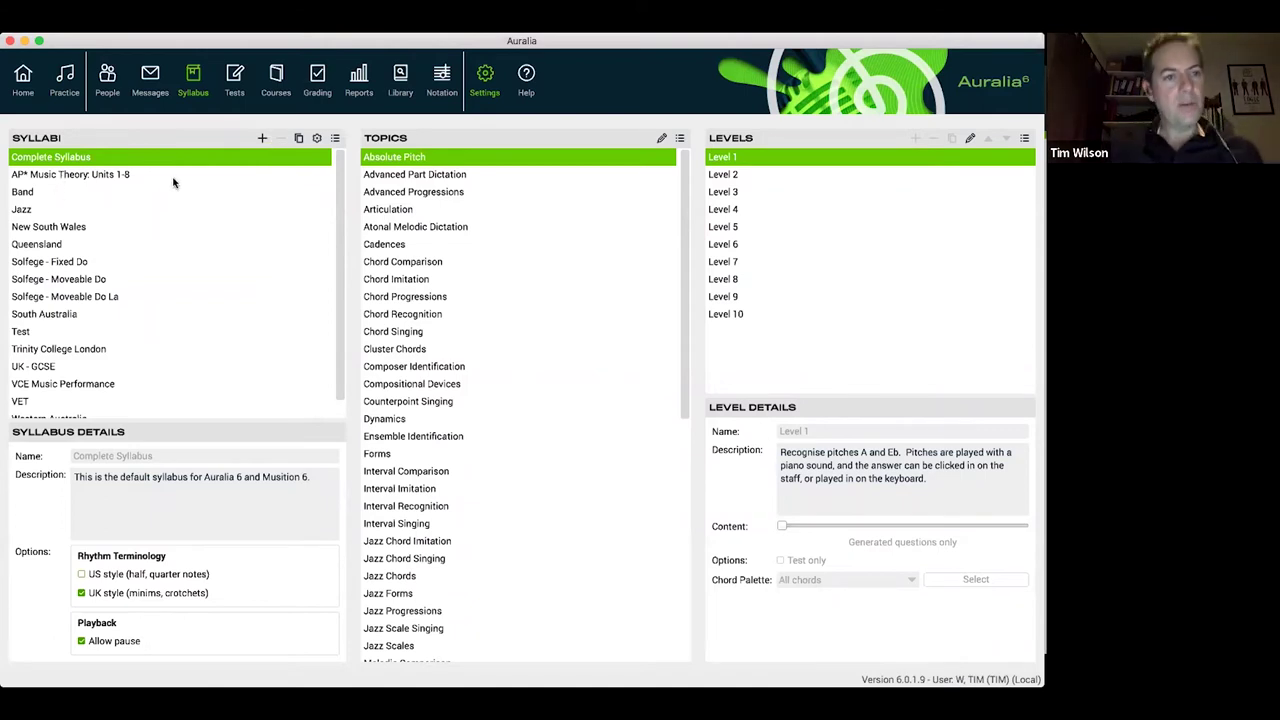
{"action": "scroll", "coordinate": [227, 308], "scroll_direction": "down", "scroll_amount": 1}
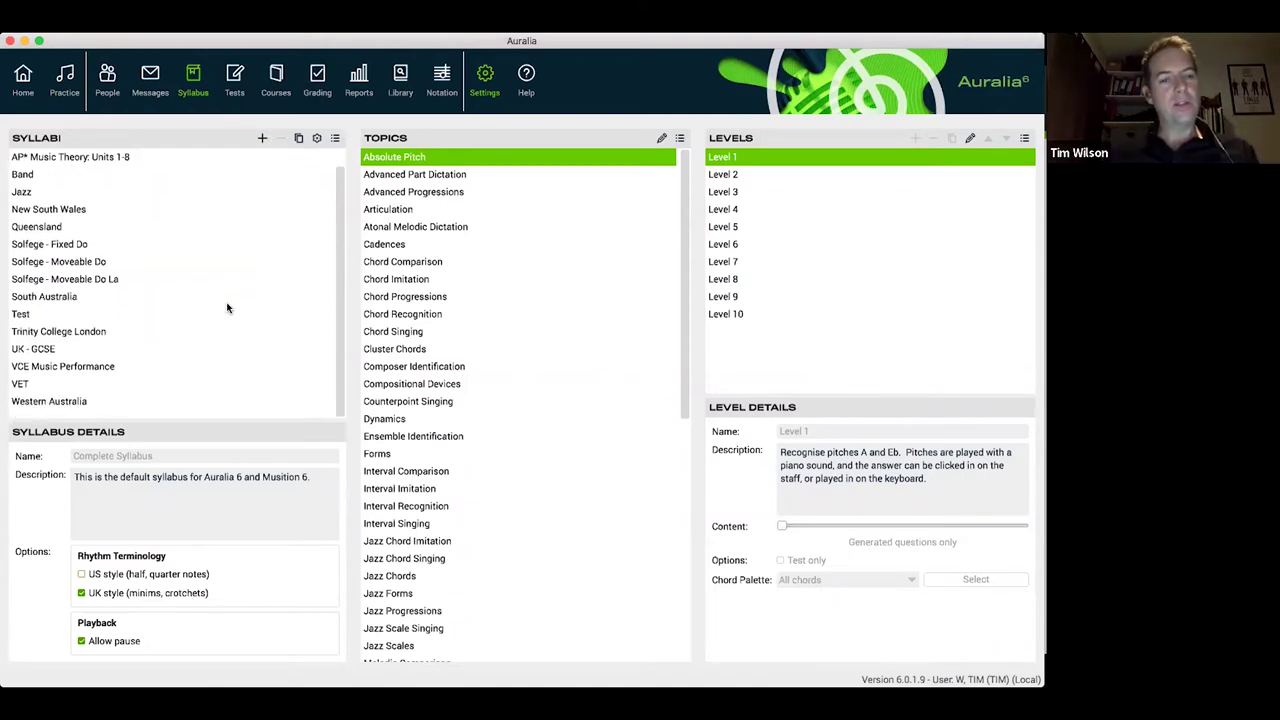
{"action": "scroll", "coordinate": [227, 308], "scroll_direction": "up", "scroll_amount": 1}
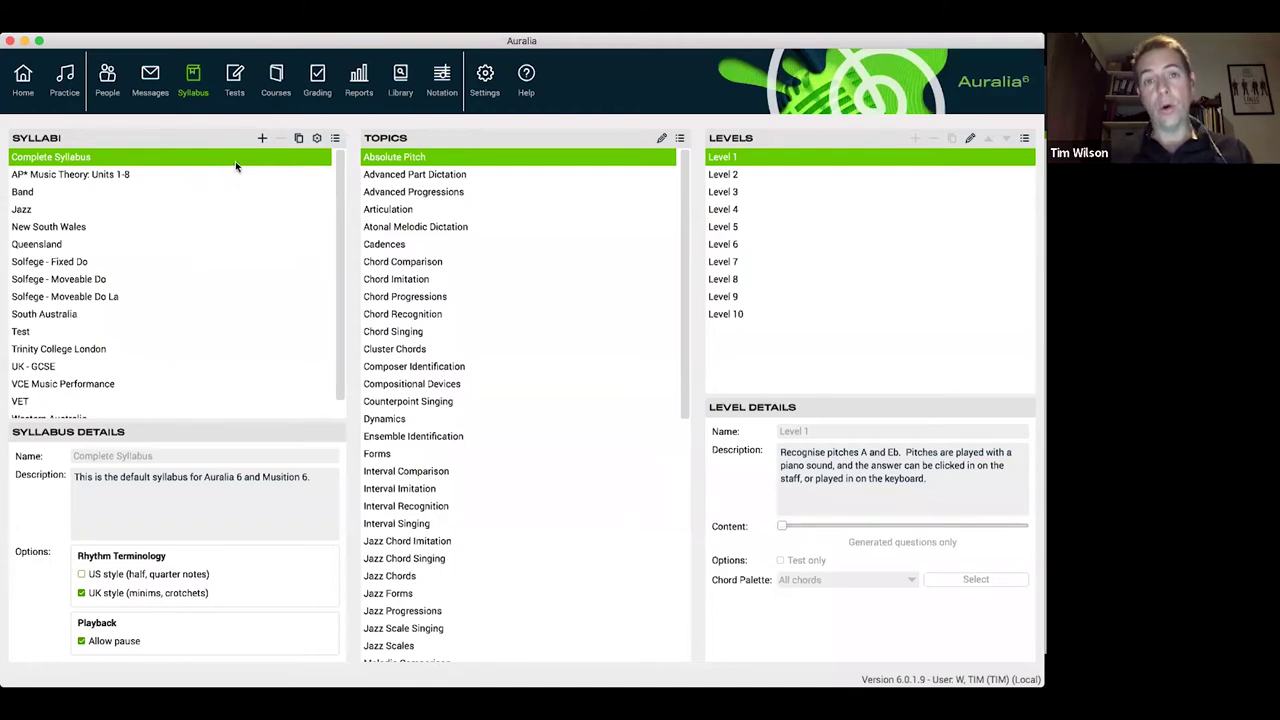
- Make a copy of the Band syllabus and dismiss the class availability notice
{"action": "left_click", "coordinate": [145, 196]}
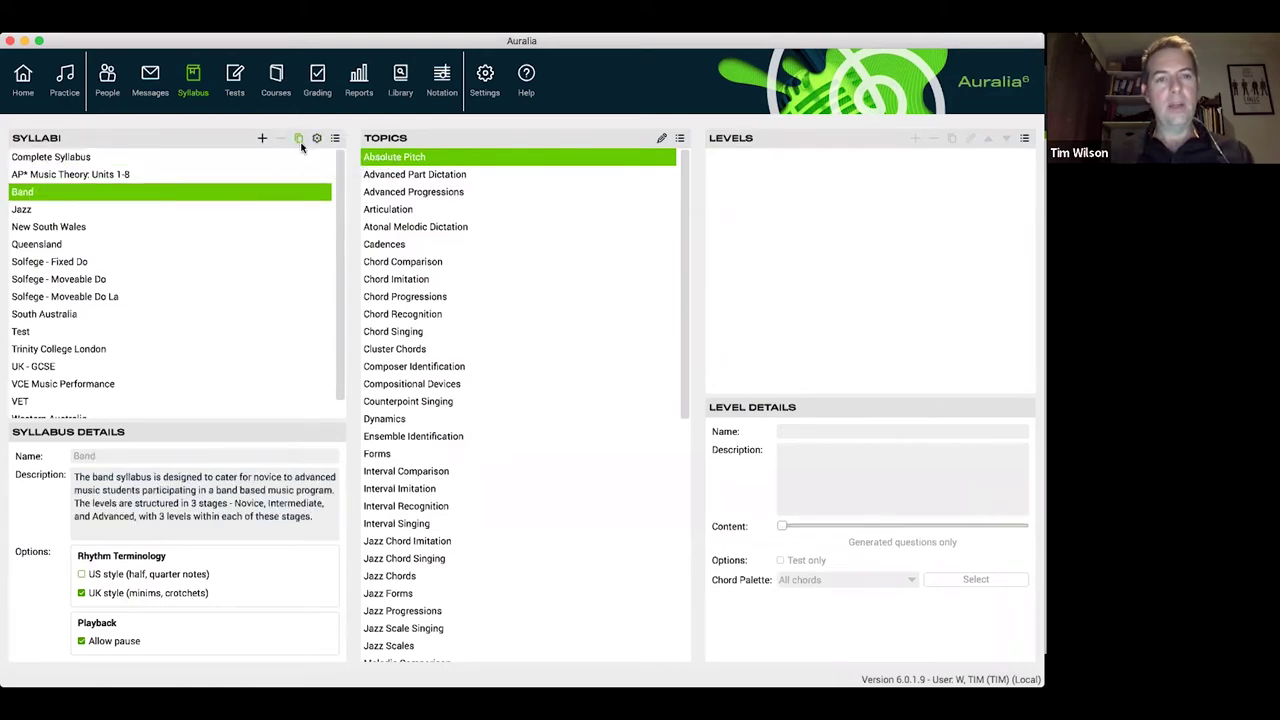
{"action": "left_click", "coordinate": [299, 140]}
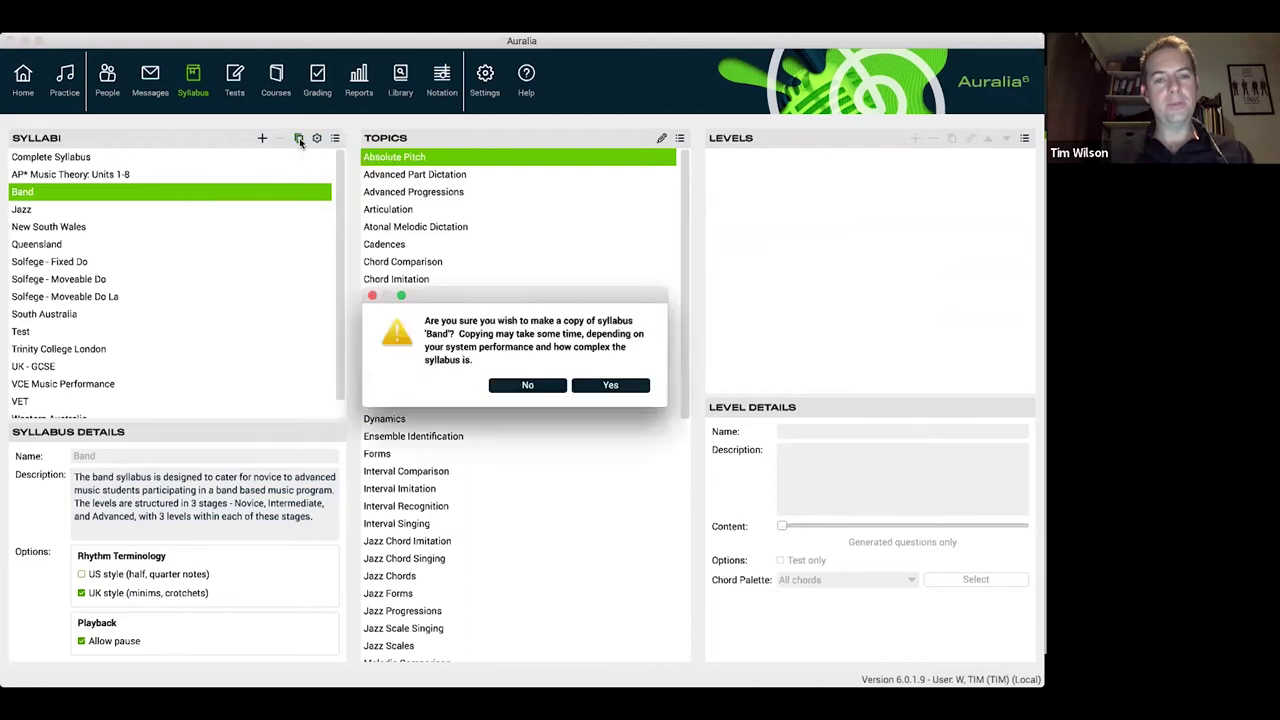
{"action": "left_click", "coordinate": [600, 385]}
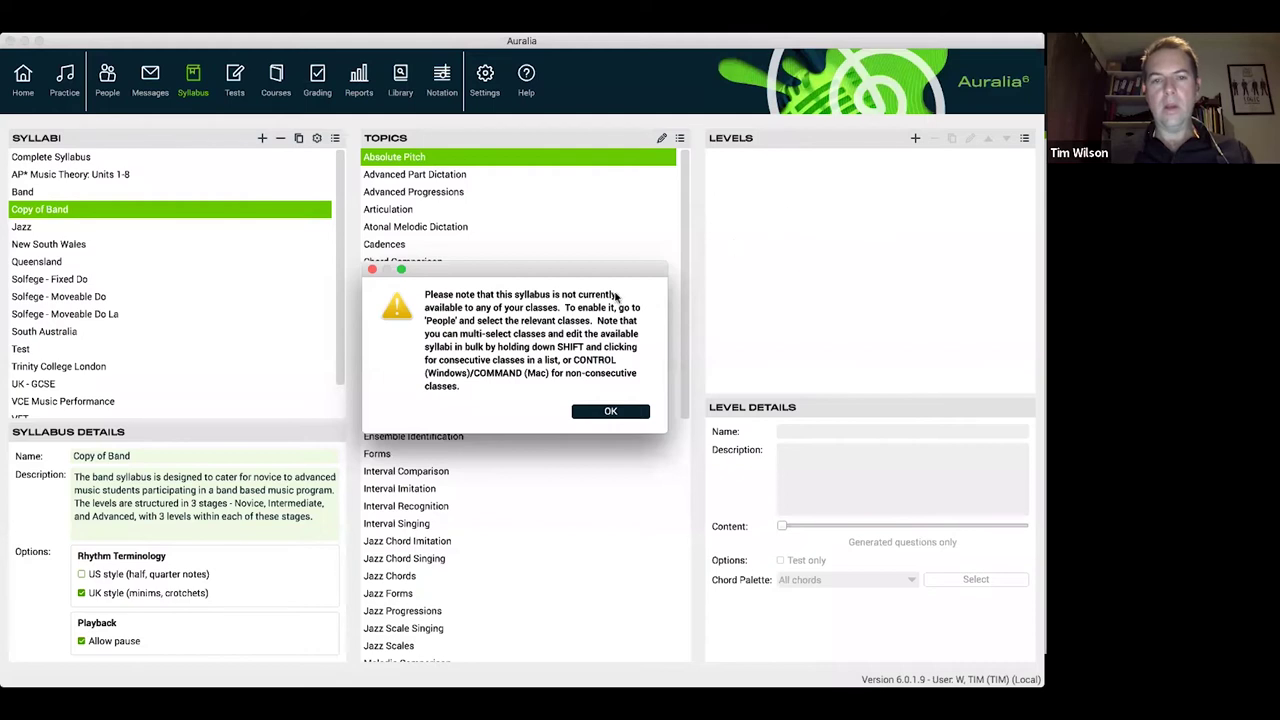
{"action": "left_click", "coordinate": [620, 411]}
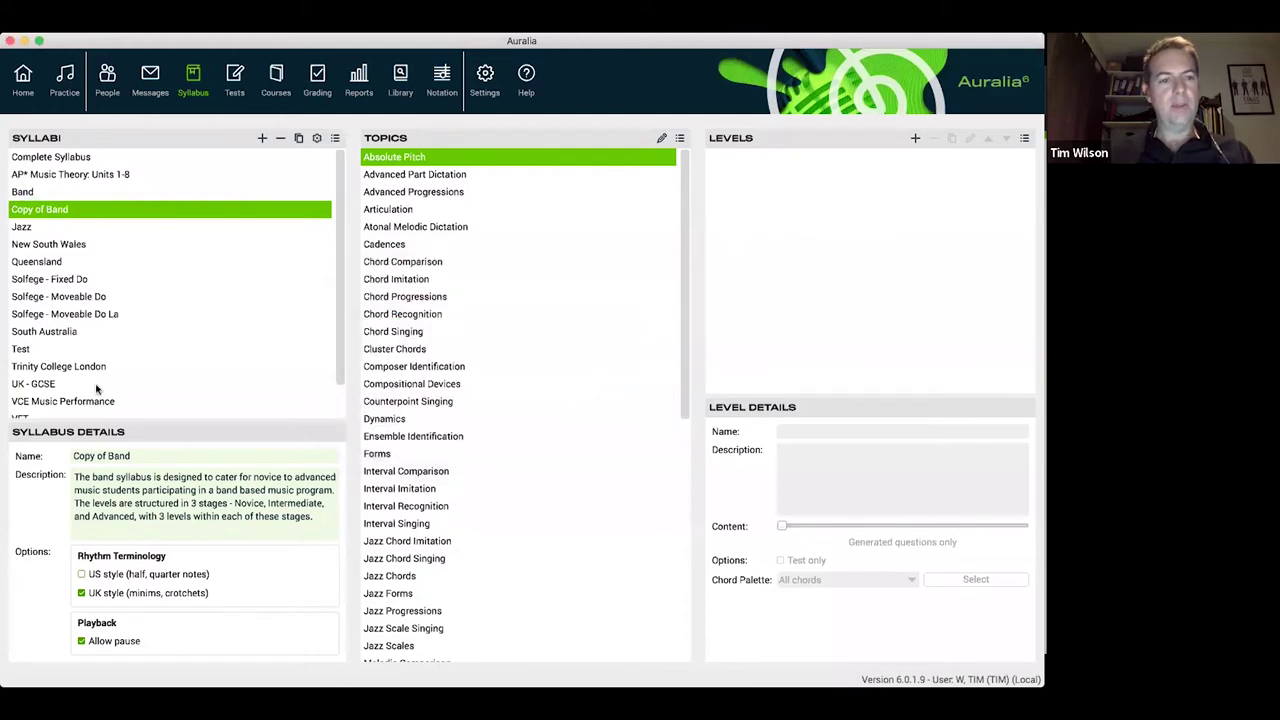
- Rename the copied Band syllabus to MUS101
{"action": "left_click_drag", "start_coordinate": [131, 456], "coordinate": [63, 448]}
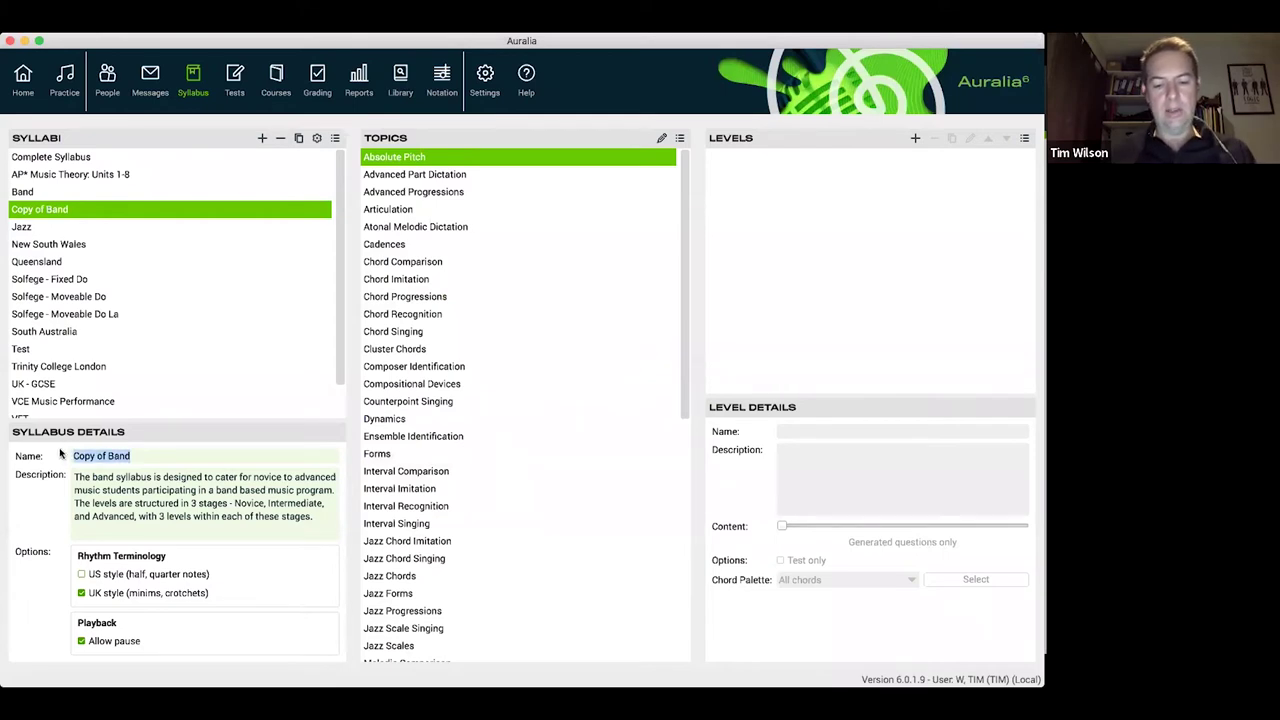
{"action": "type", "text": "MUS11"}
{"action": "key", "text": "BackSpace"}
{"action": "type", "text": "01"}
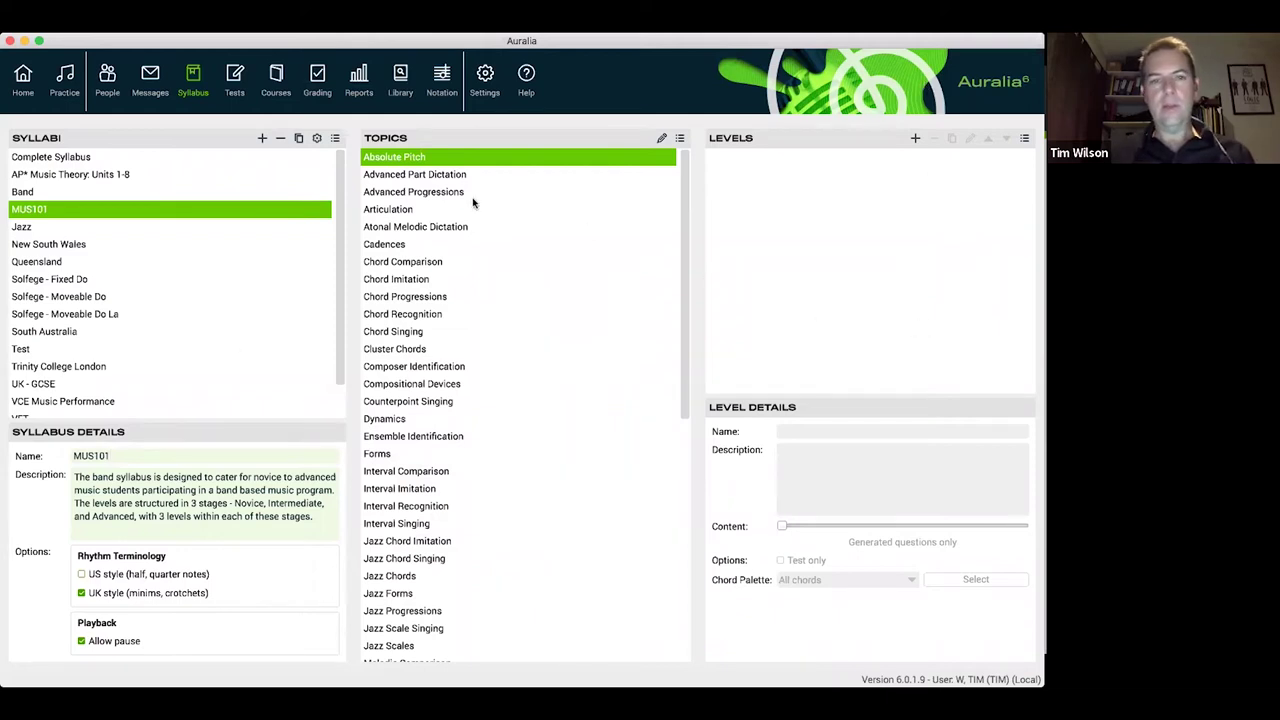
- In the Chord Recognition topic of MUS101, move Intermediate - Level 2 down two places to sit below Advanced - Level 1
{"action": "left_click", "coordinate": [438, 194]}
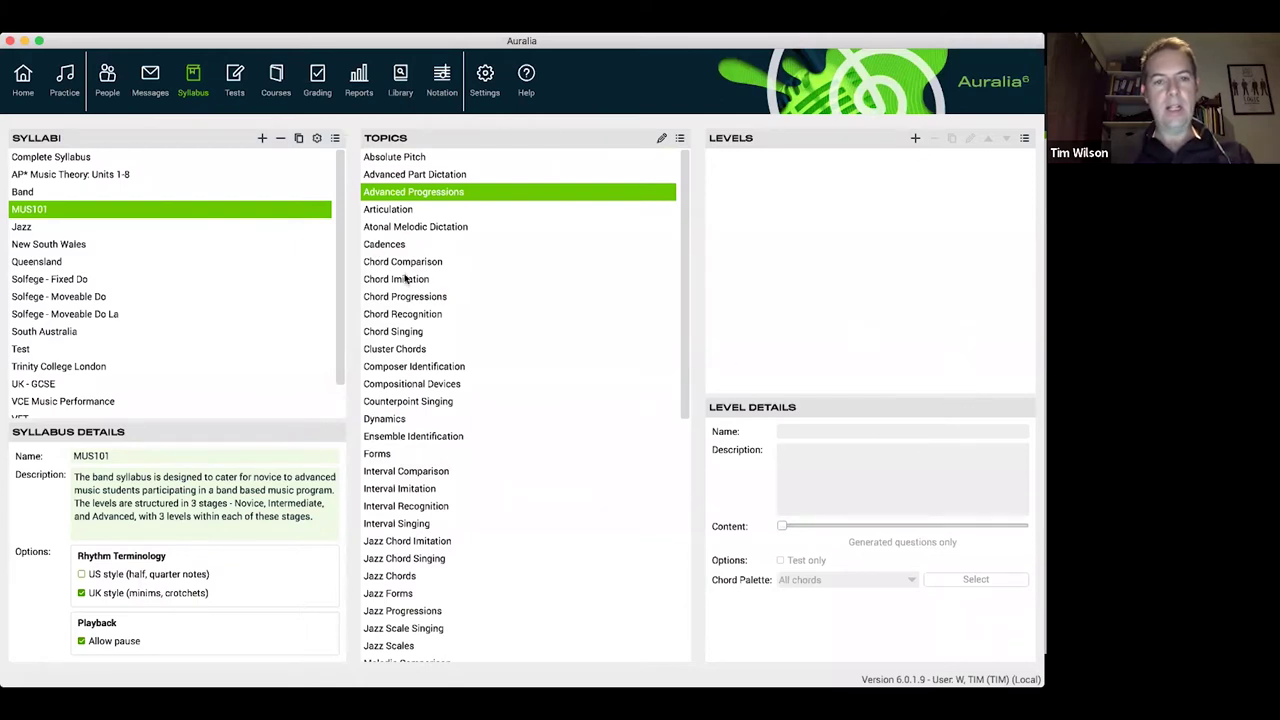
{"action": "left_click", "coordinate": [427, 318]}
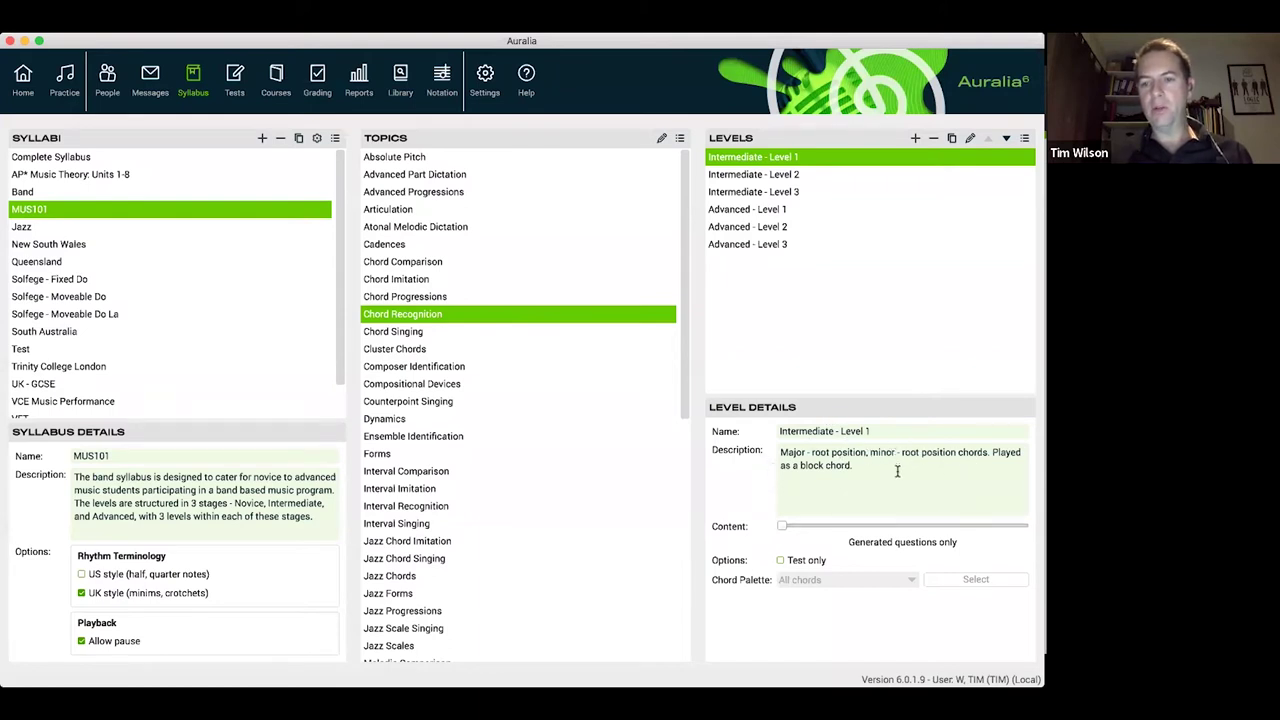
{"action": "left_click", "coordinate": [806, 175]}
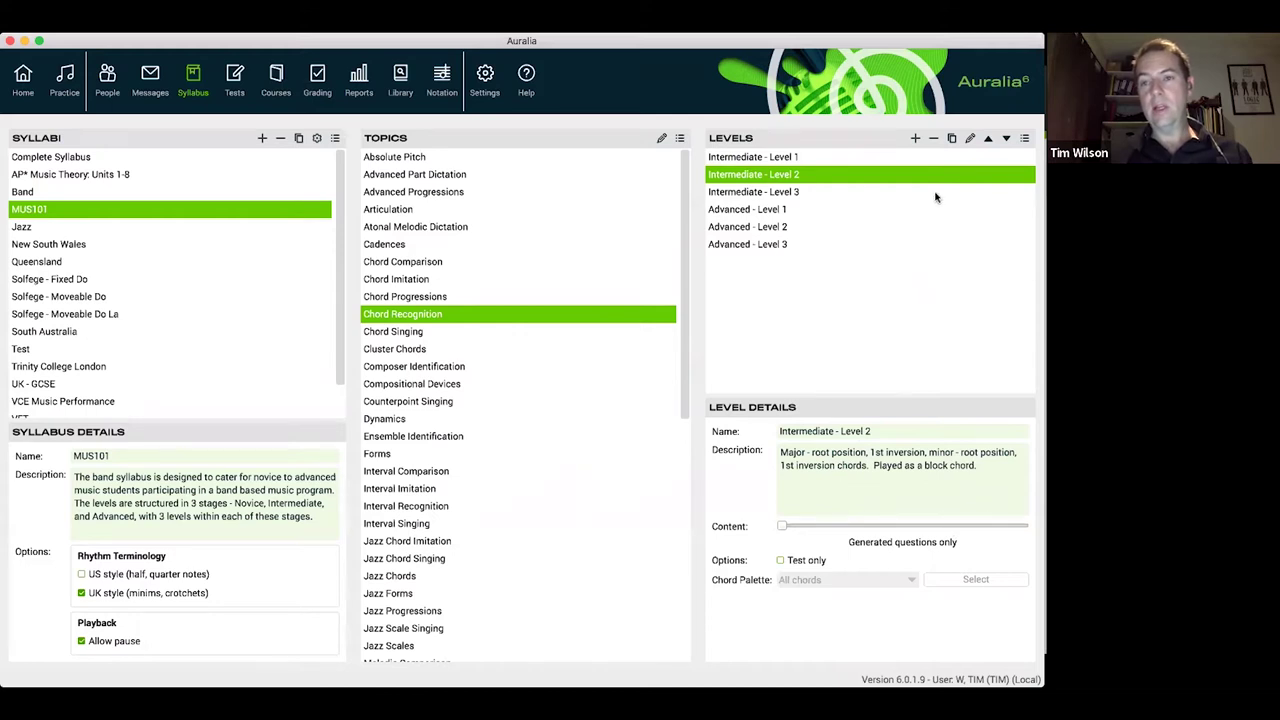
{"action": "left_click", "coordinate": [1006, 140]}
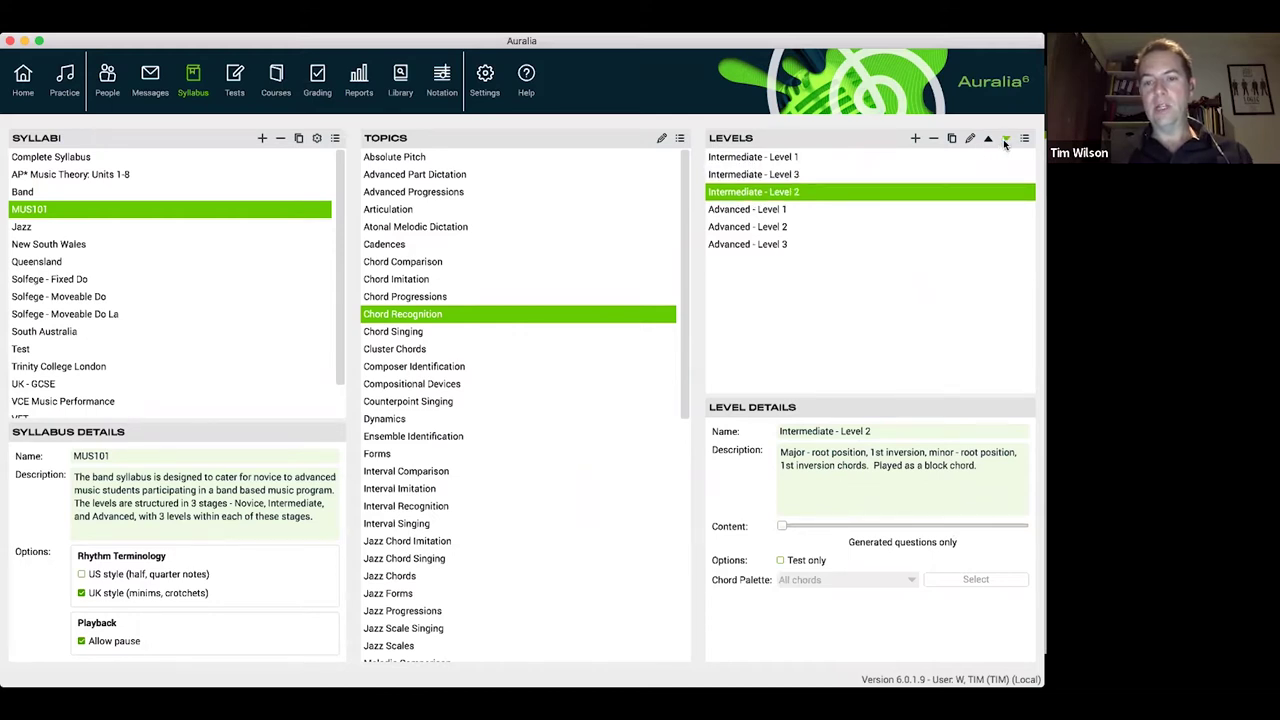
{"action": "left_click", "coordinate": [1006, 140]}
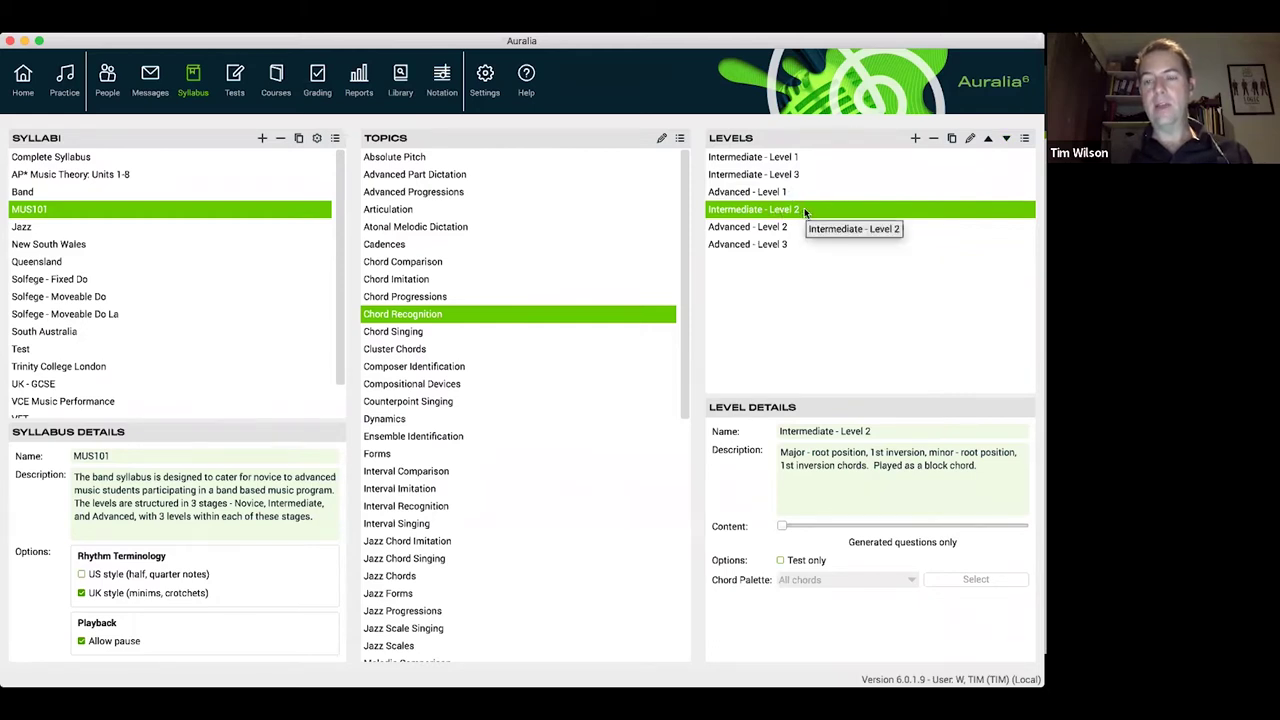
- Edit Intermediate - Level 2 by removing Major (1st inversion) from the included chords and adding Augmented and Diminished
{"action": "left_click", "coordinate": [969, 141]}
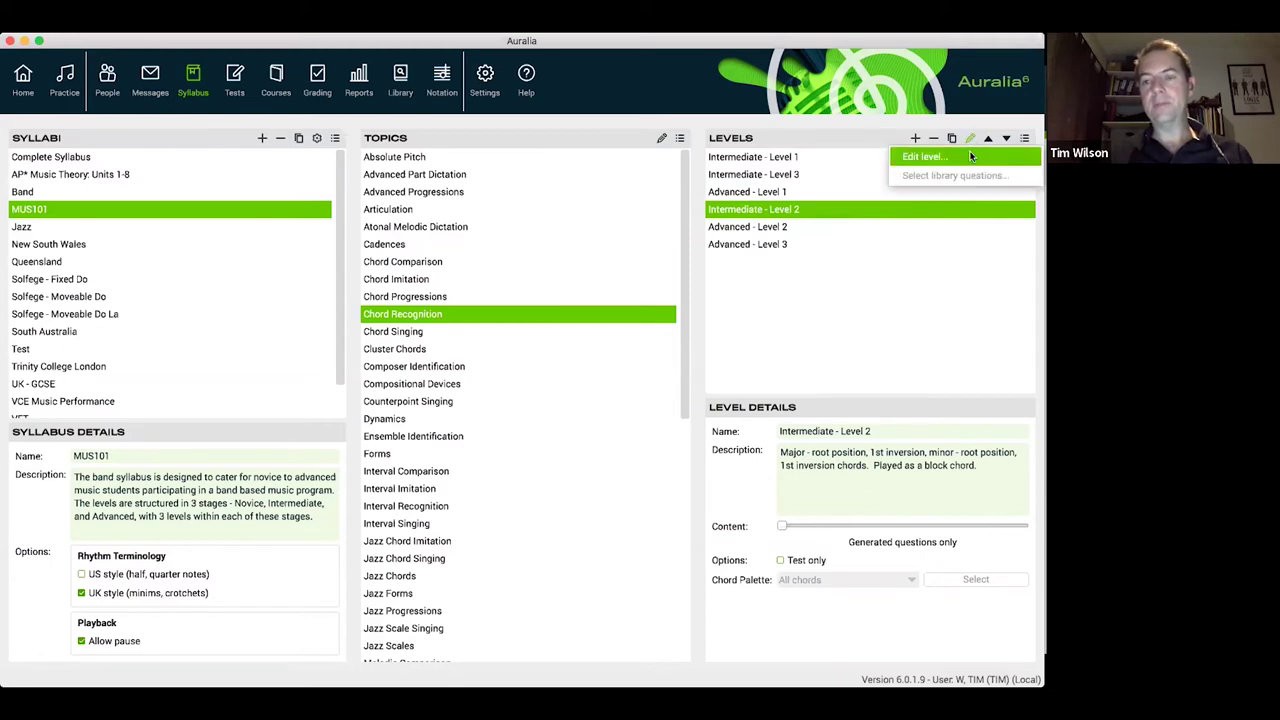
{"action": "left_click", "coordinate": [969, 150]}
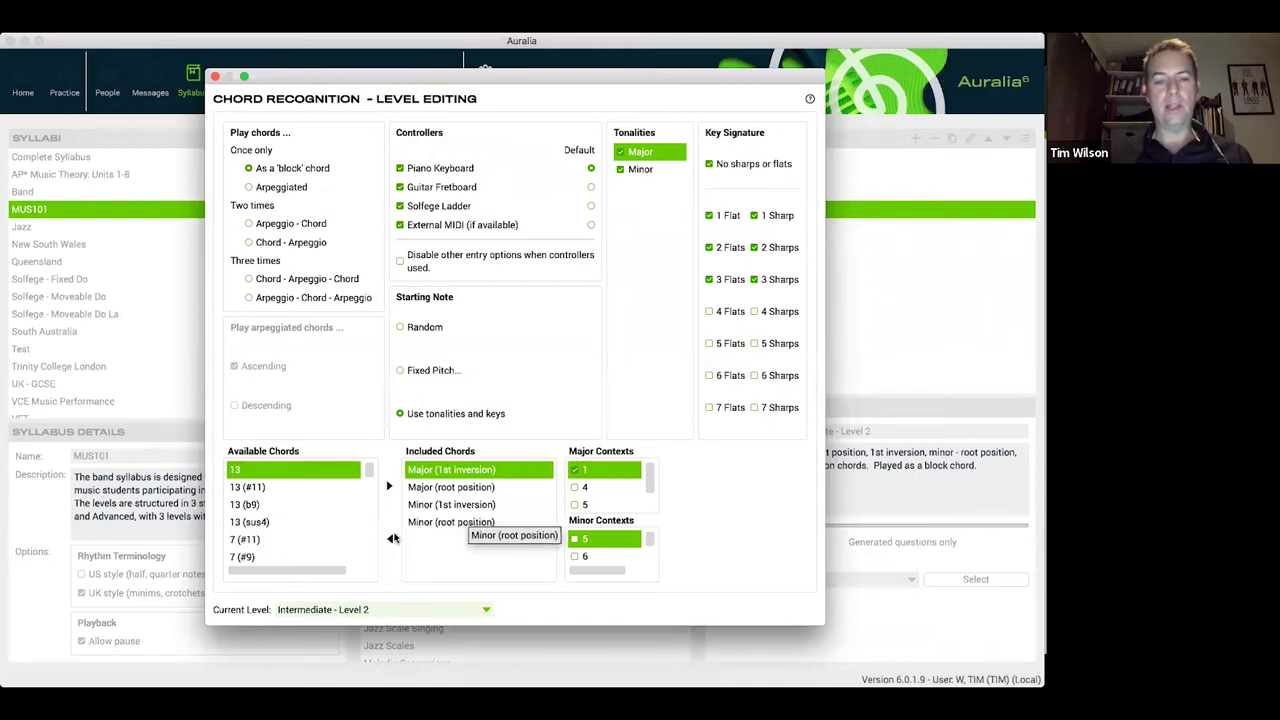
{"action": "double_click", "coordinate": [470, 472]}
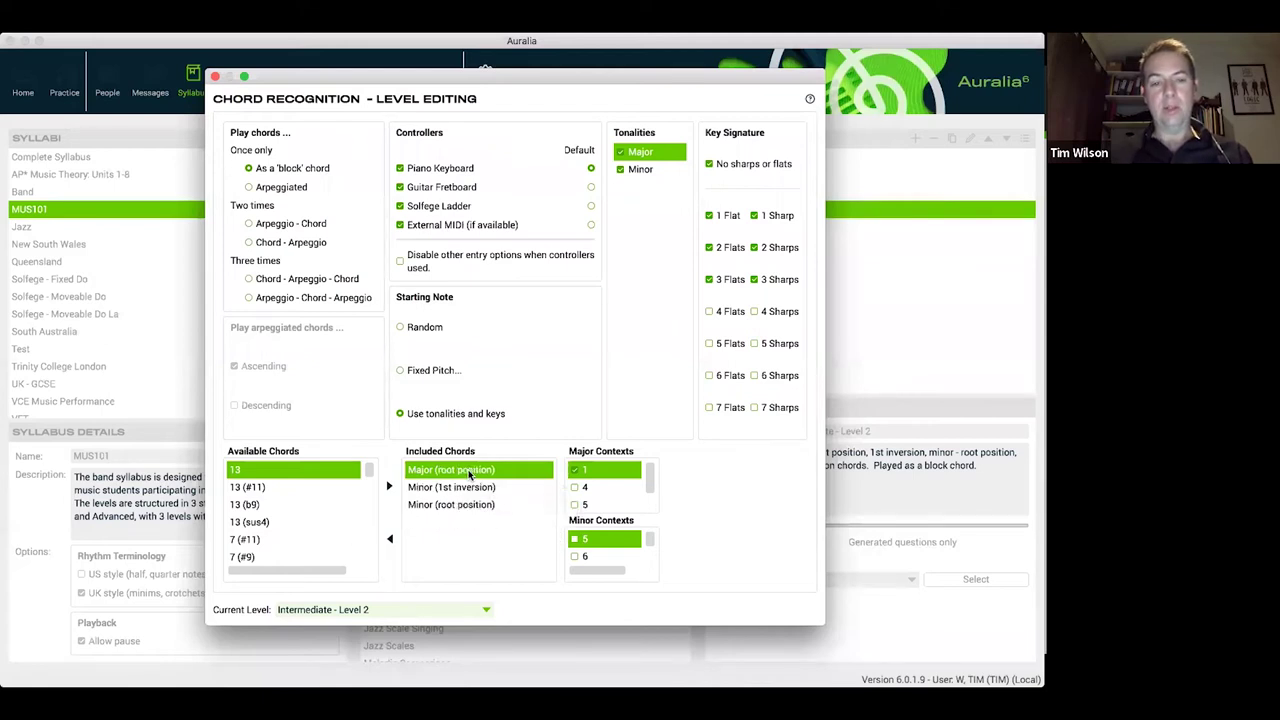
{"action": "scroll", "coordinate": [268, 530], "scroll_direction": "down", "scroll_amount": 5}
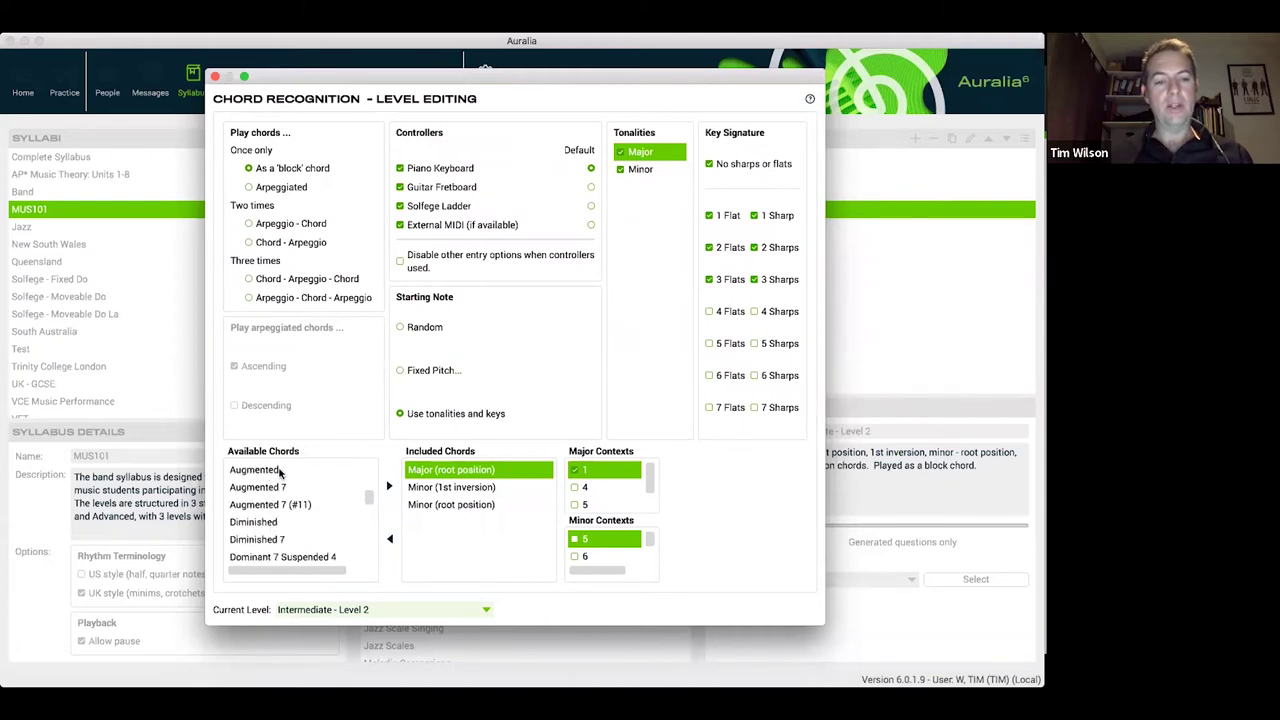
{"action": "double_click", "coordinate": [280, 472]}
{"action": "double_click", "coordinate": [268, 505]}
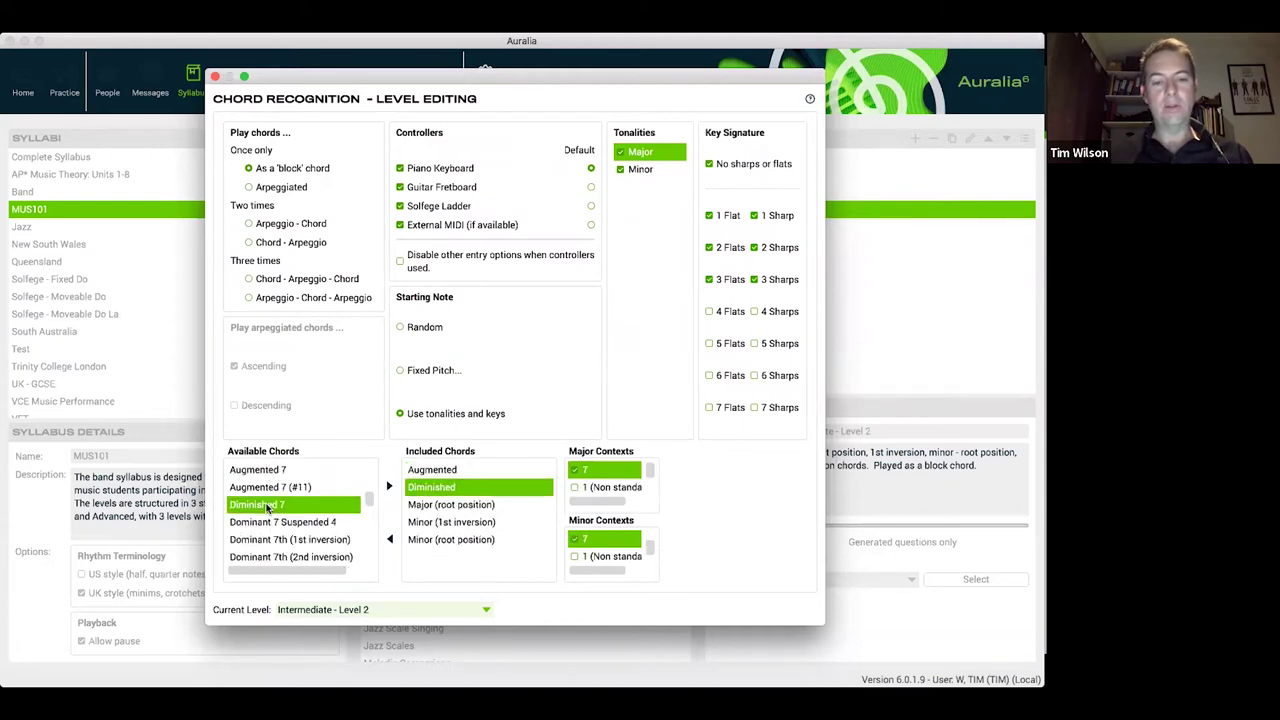
{"action": "double_click", "coordinate": [467, 522]}
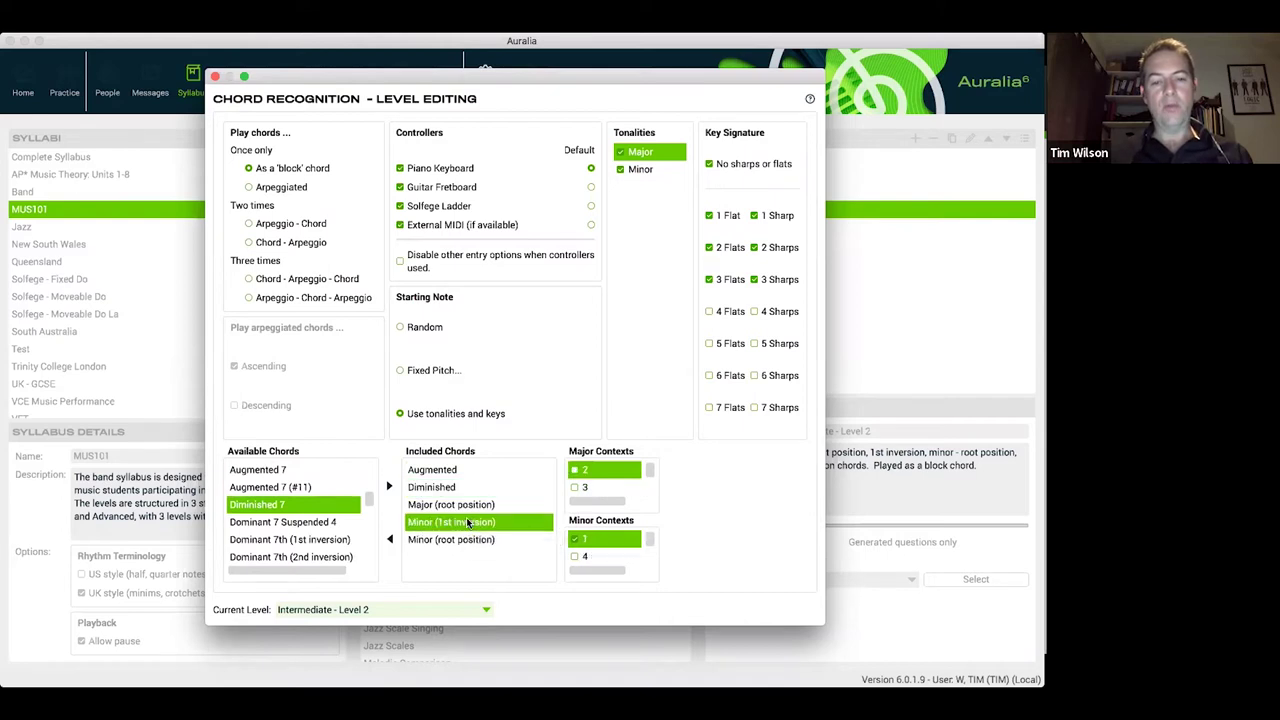
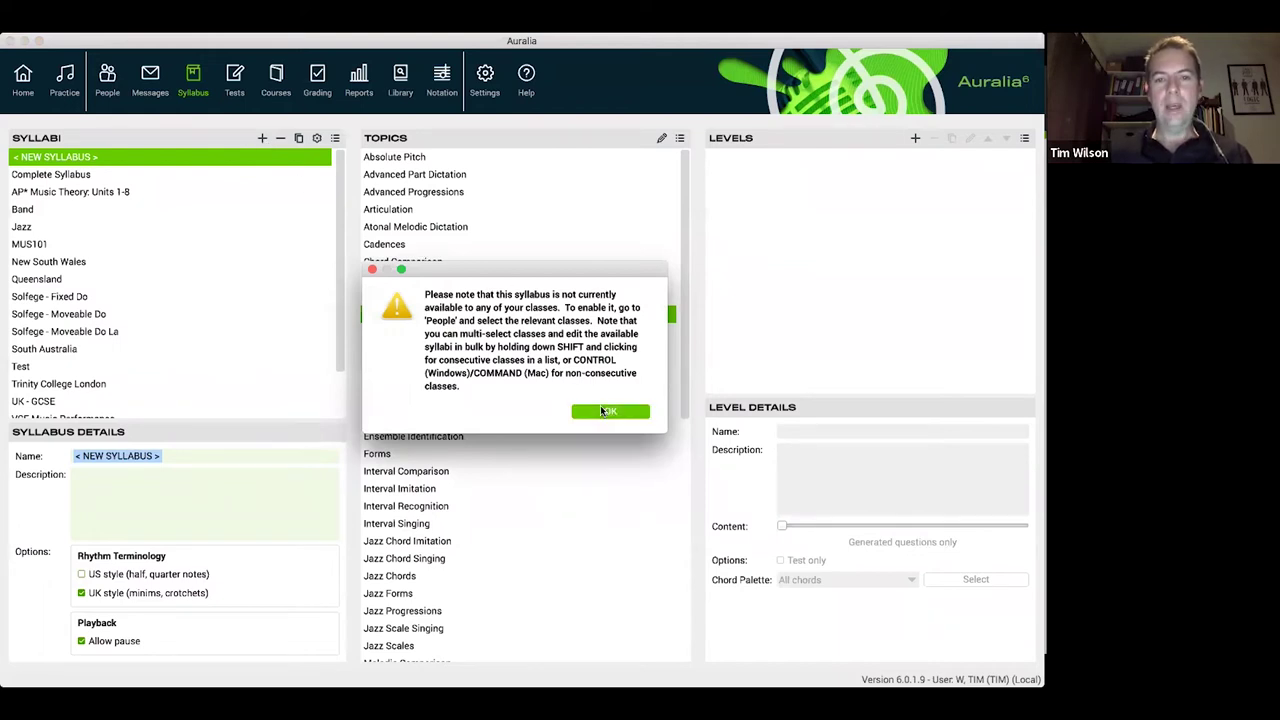
- Dismiss the class availability notice and name the new blank syllabus MUS201
{"action": "left_click", "coordinate": [608, 411]}
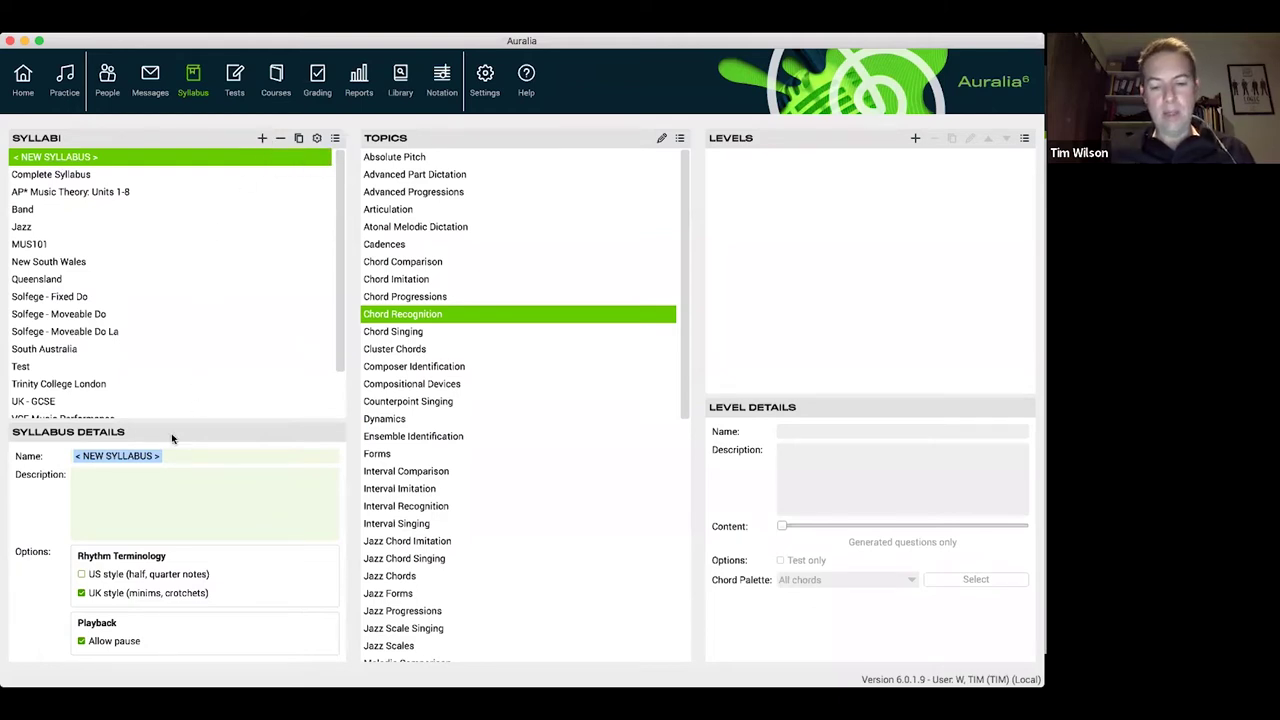
{"action": "type", "text": "MUS20"}
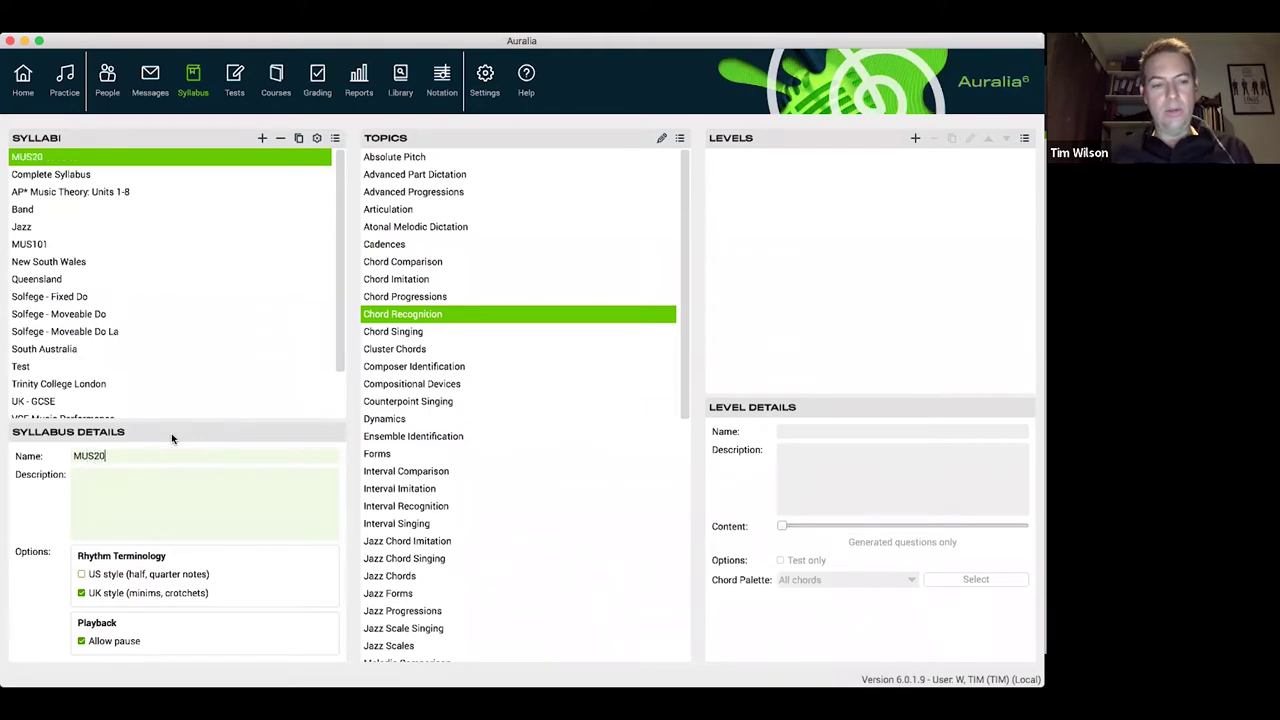
{"action": "type", "text": "1"}
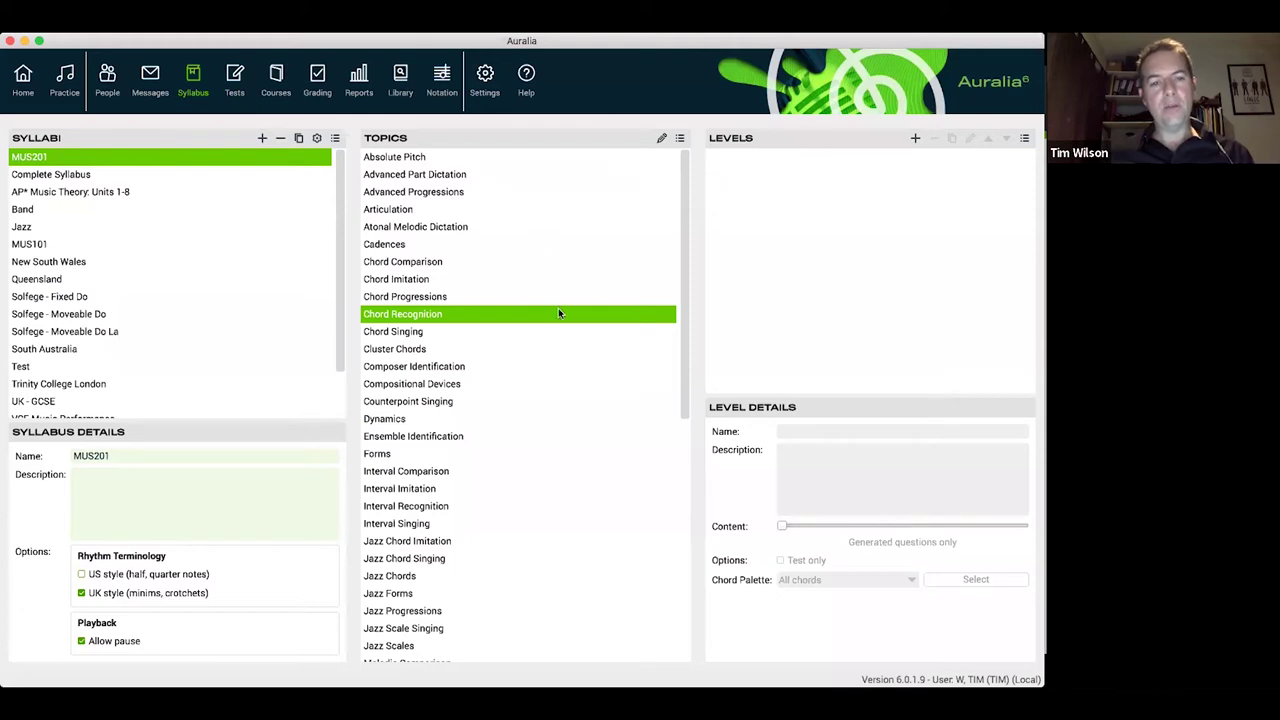
- Add a level named Week 1 to the Interval Recognition topic of the MUS201 syllabus
{"action": "scroll", "coordinate": [560, 315], "scroll_direction": "down", "scroll_amount": 3}
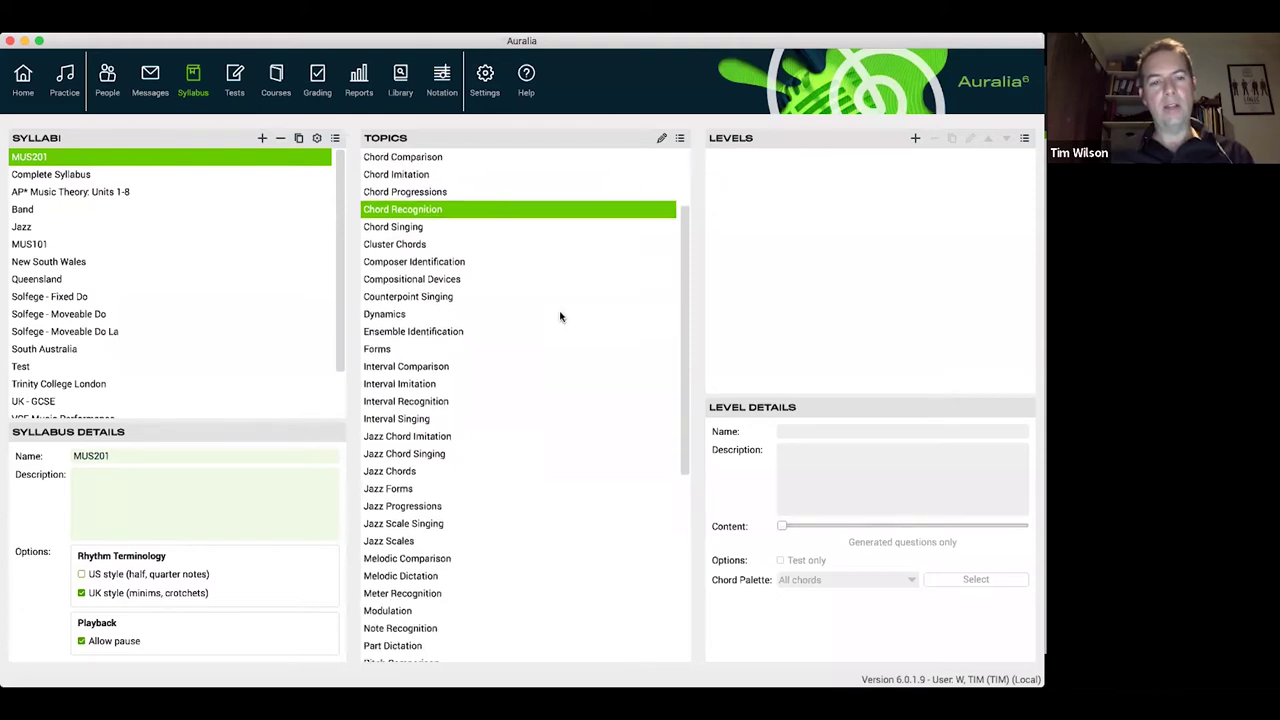
{"action": "scroll", "coordinate": [560, 316], "scroll_direction": "down", "scroll_amount": 3}
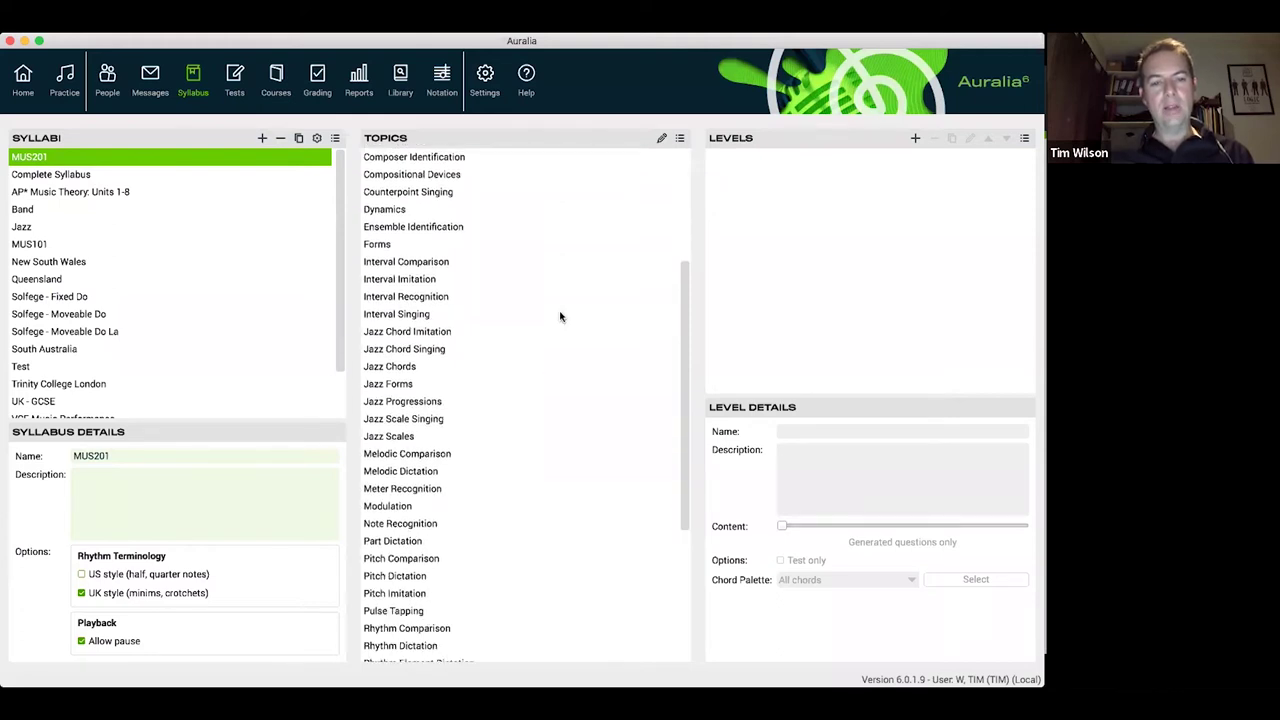
{"action": "left_click", "coordinate": [402, 297]}
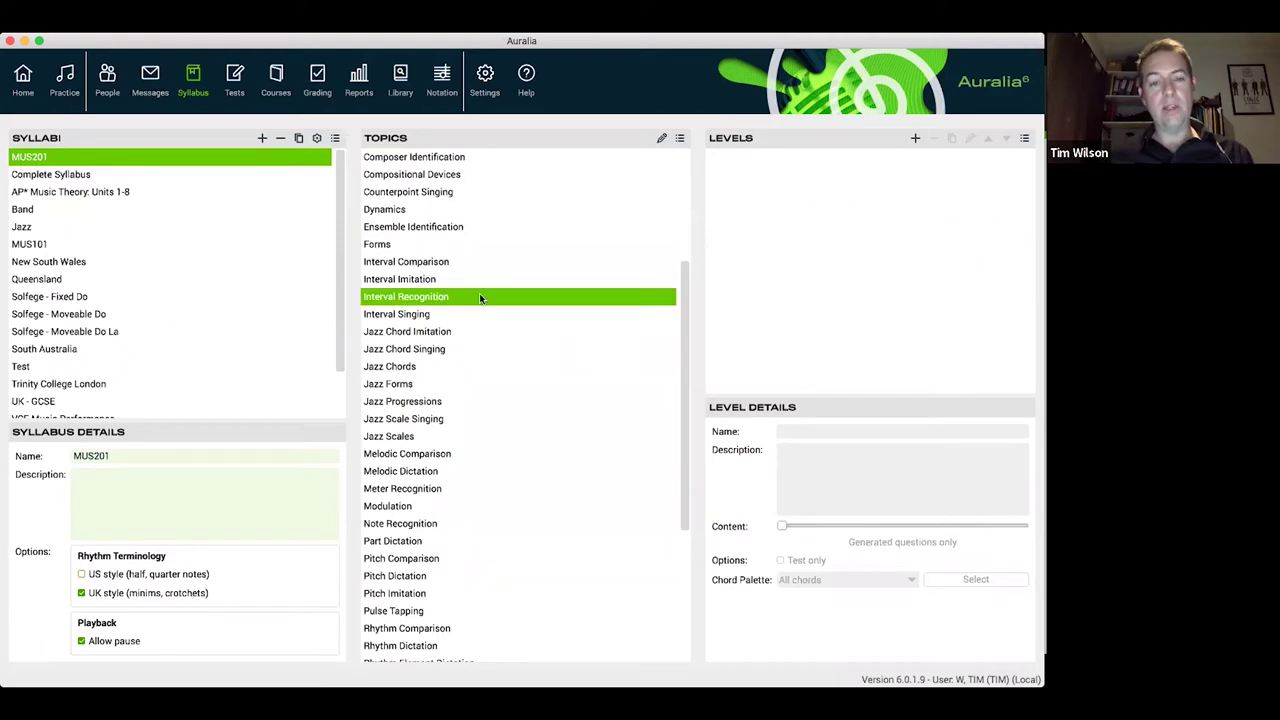
{"action": "left_click", "coordinate": [914, 137]}
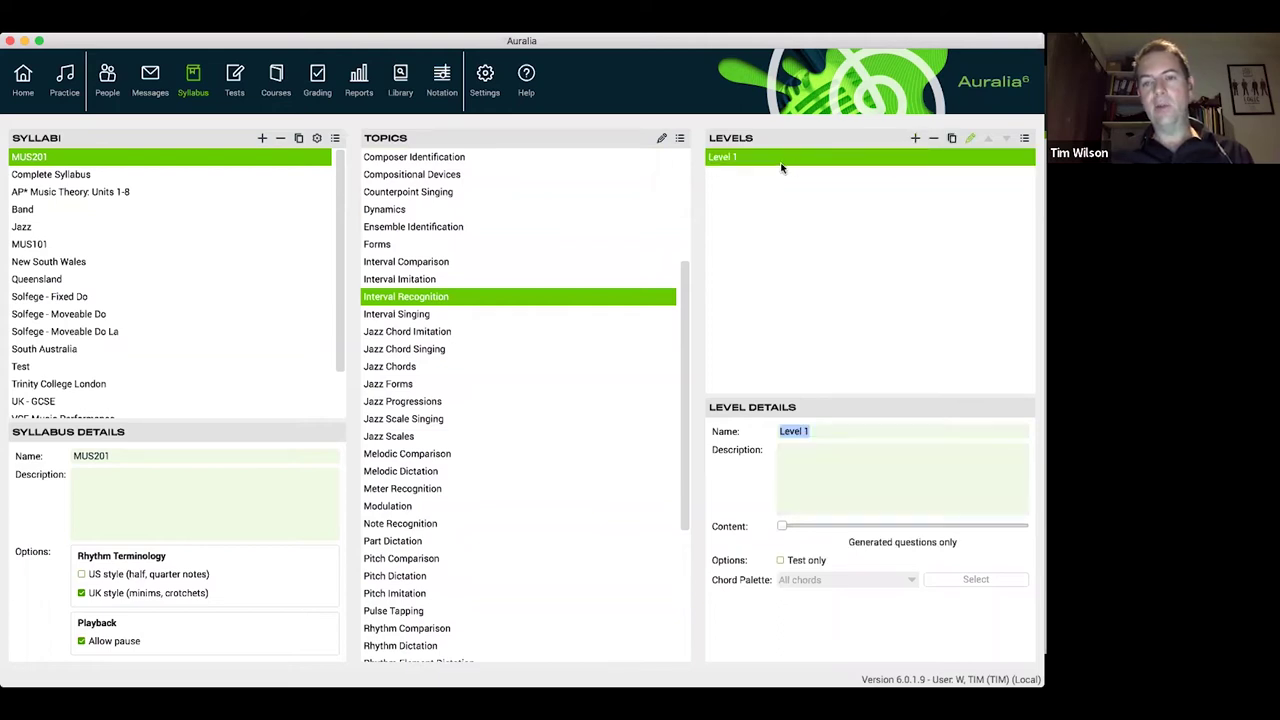
{"action": "type", "text": "Week"}
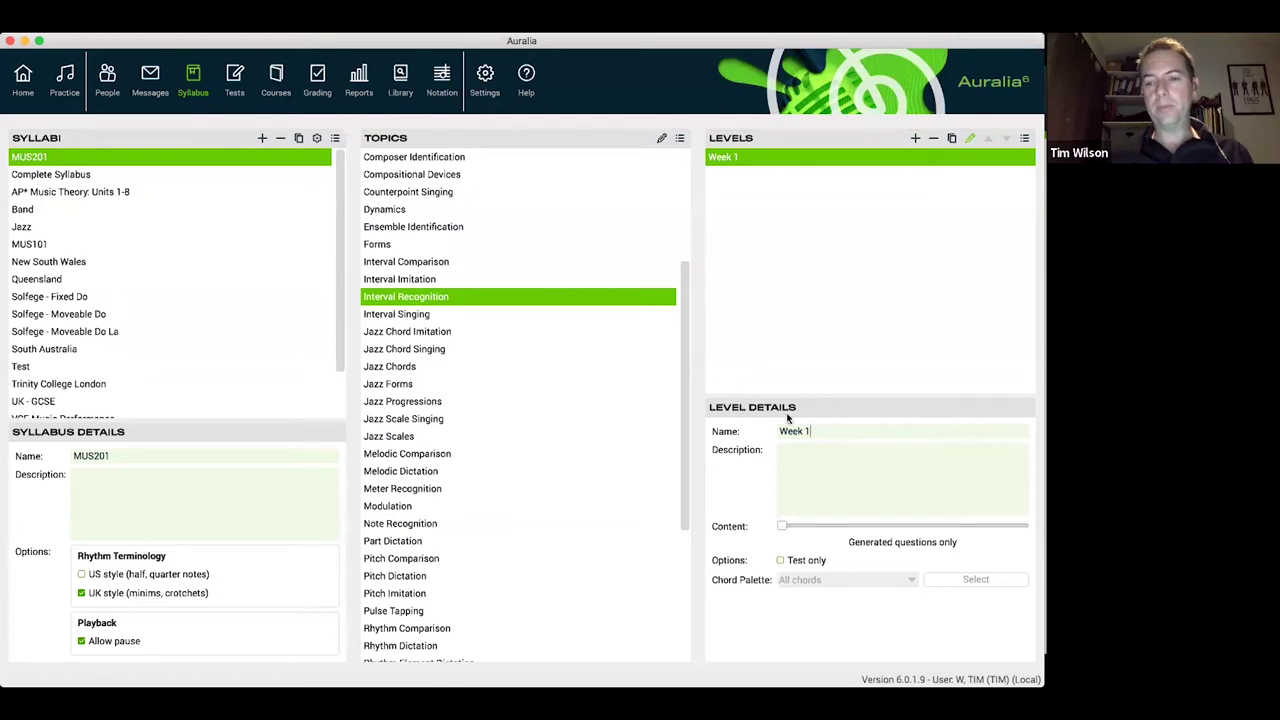
- Edit Interval Recognition Week 1 to include ascending Perfect Unison, Perfect 4th, Perfect 5th and Perfect Octave
{"action": "left_click", "coordinate": [971, 138]}
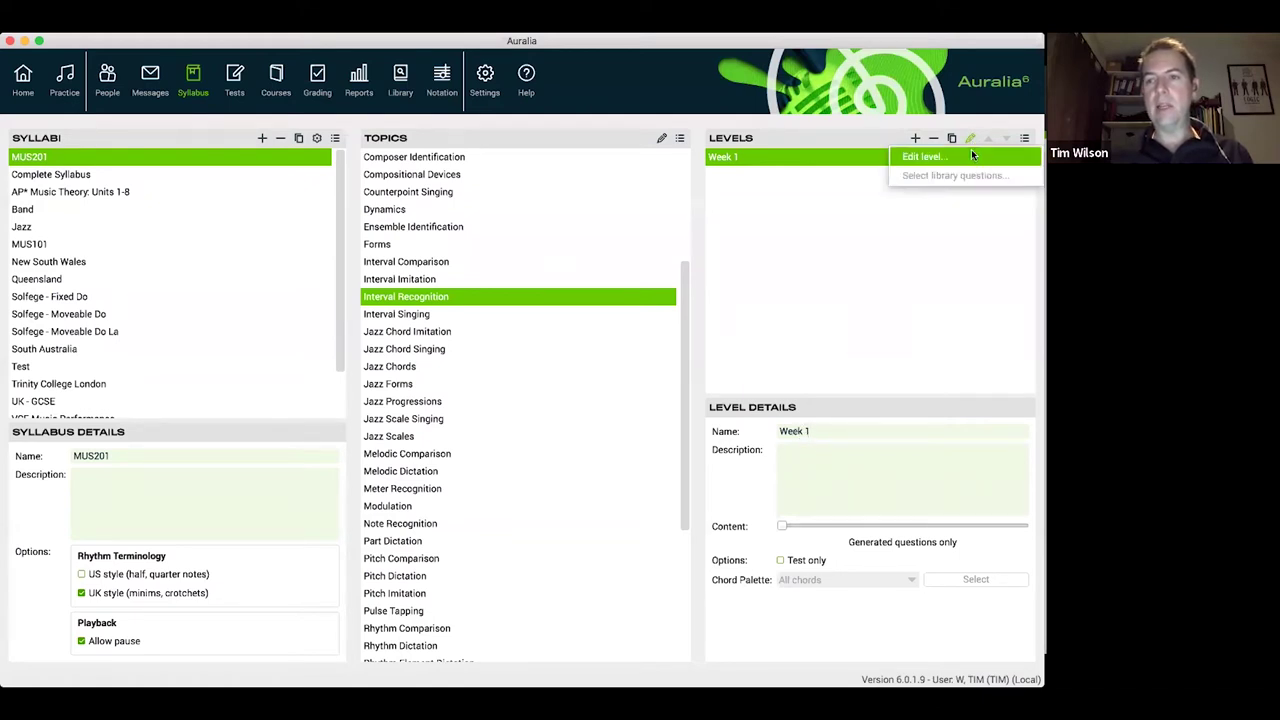
{"action": "left_click", "coordinate": [971, 152]}
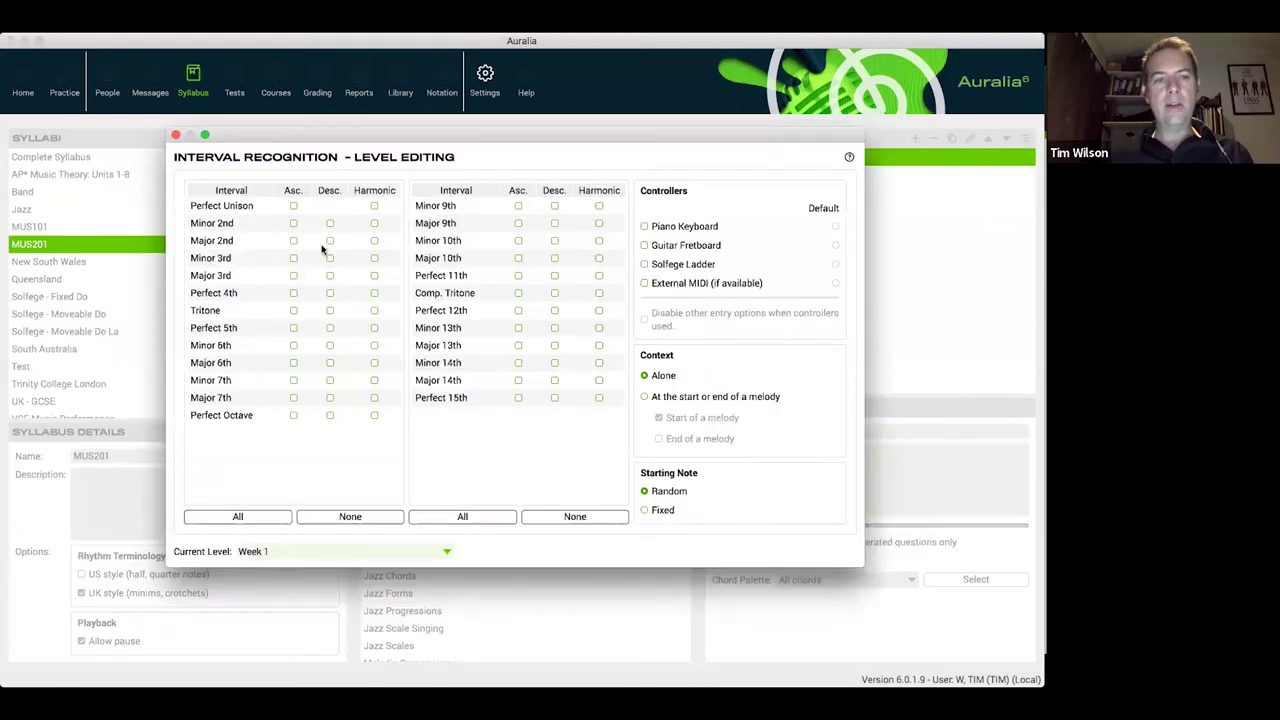
{"action": "left_click", "coordinate": [293, 206]}
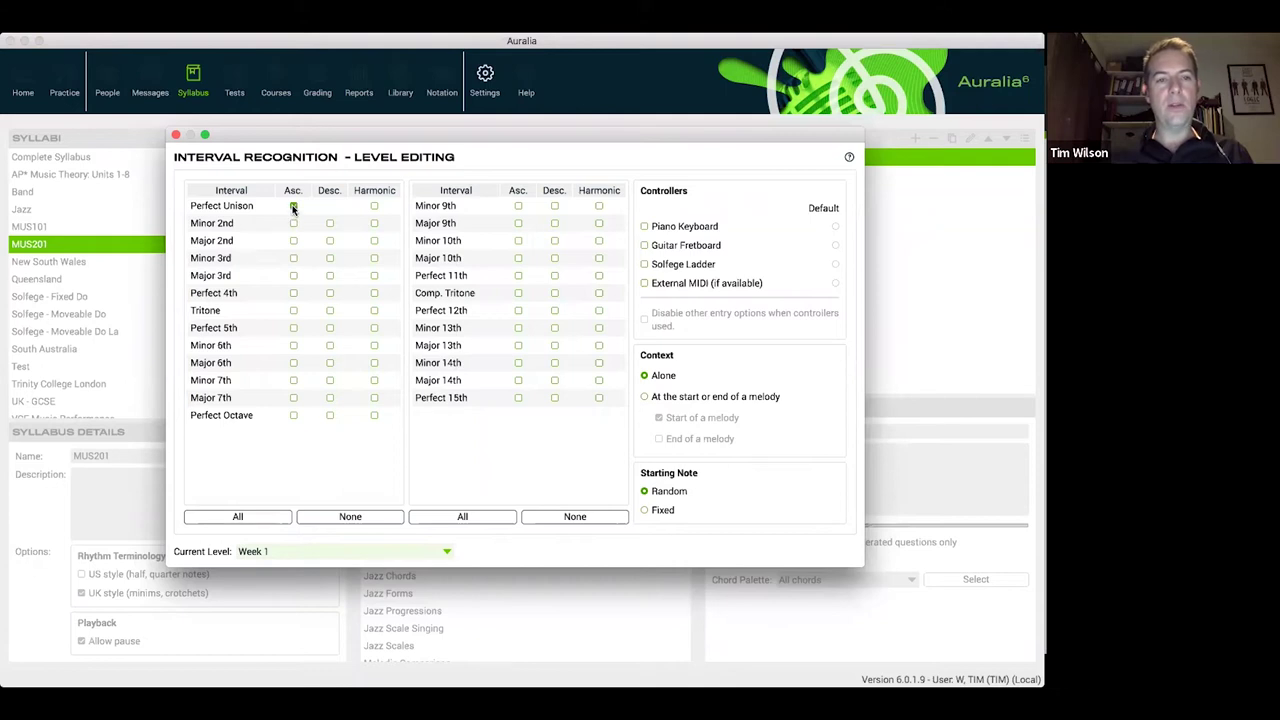
{"action": "left_click", "coordinate": [293, 293]}
{"action": "left_click", "coordinate": [293, 327]}
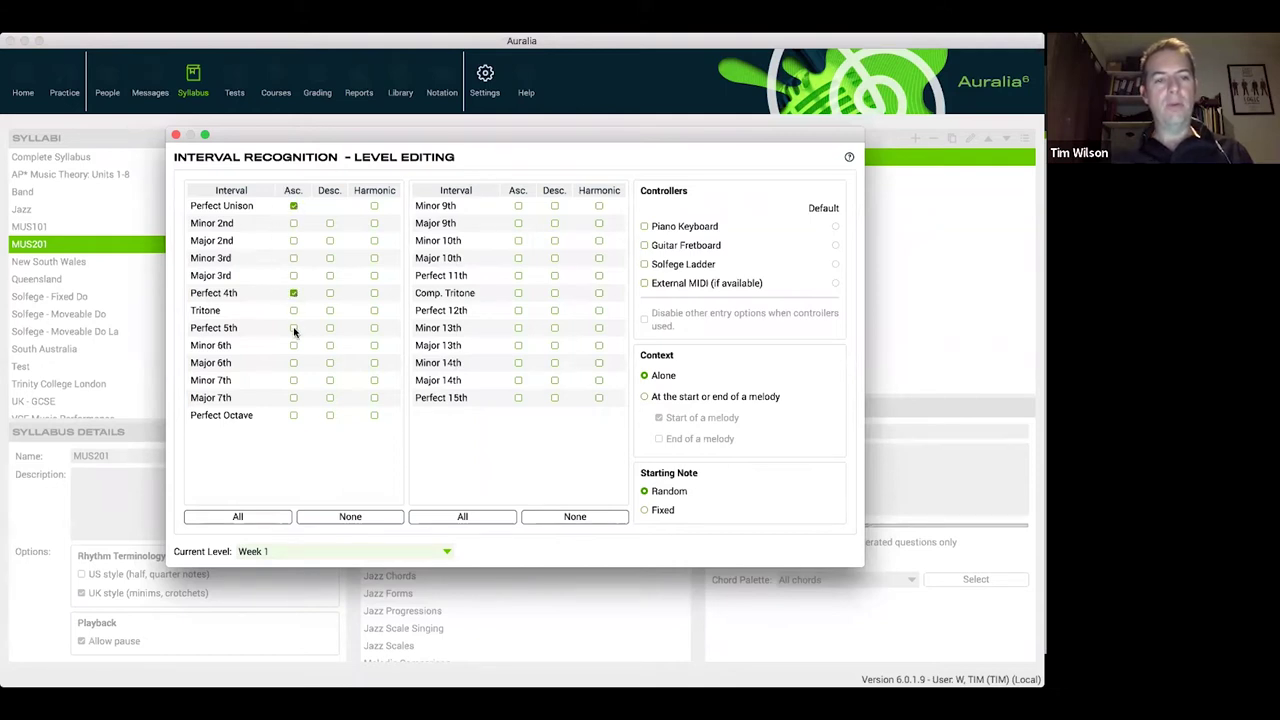
{"action": "left_click", "coordinate": [293, 415]}
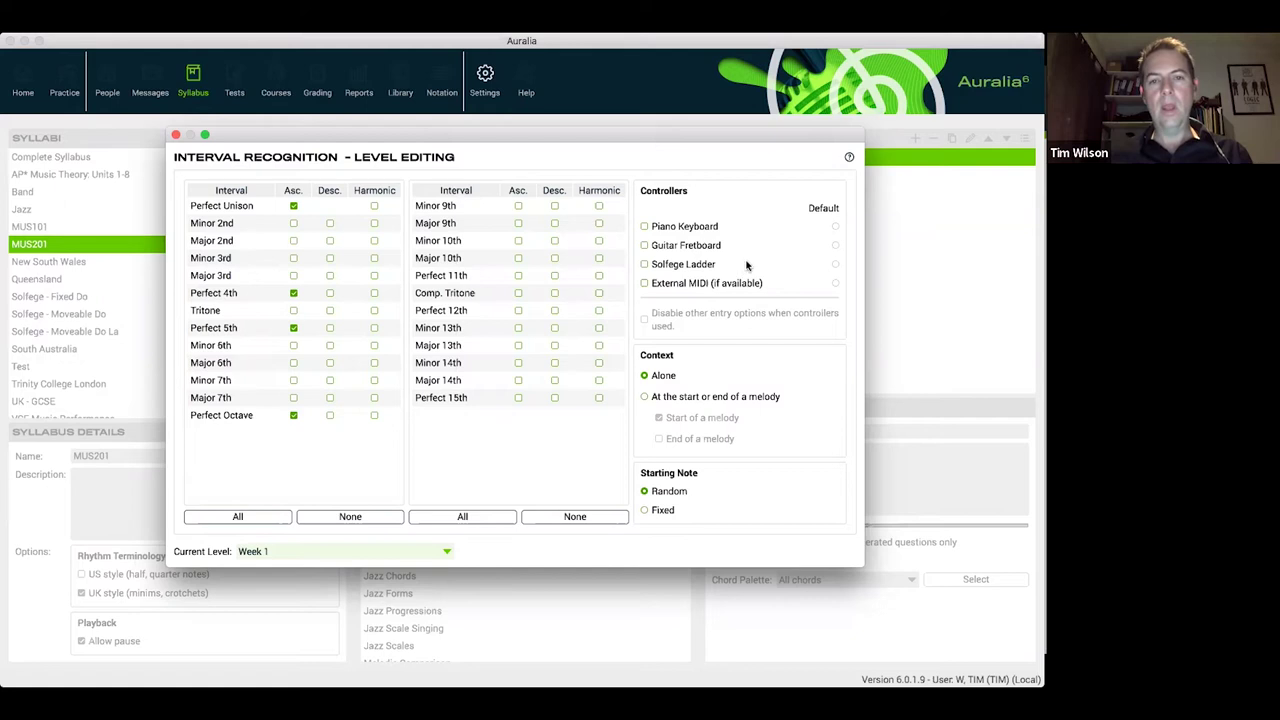
- Enable the Piano Keyboard, Guitar Fretboard, Solfege Ladder and External MIDI controllers for Week 1 and finish editing the level
{"action": "left_click", "coordinate": [687, 227]}
{"action": "left_click", "coordinate": [696, 248]}
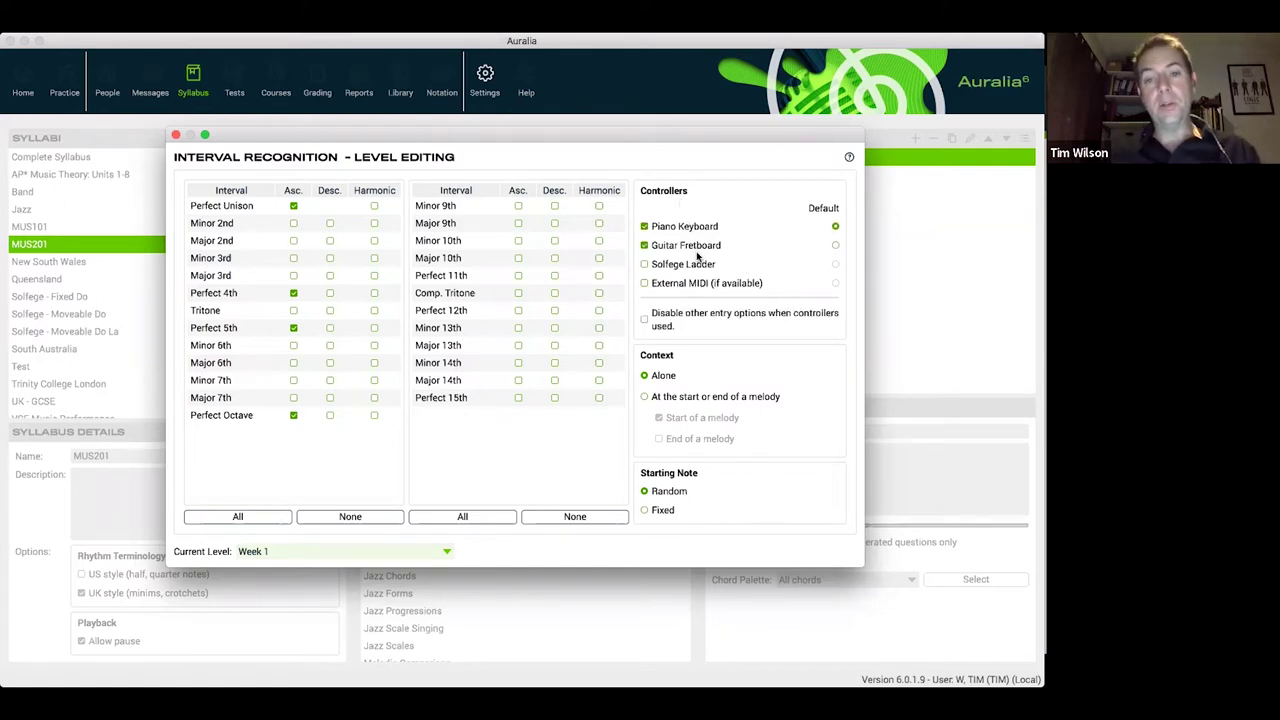
{"action": "left_click", "coordinate": [700, 266]}
{"action": "left_click", "coordinate": [702, 286]}
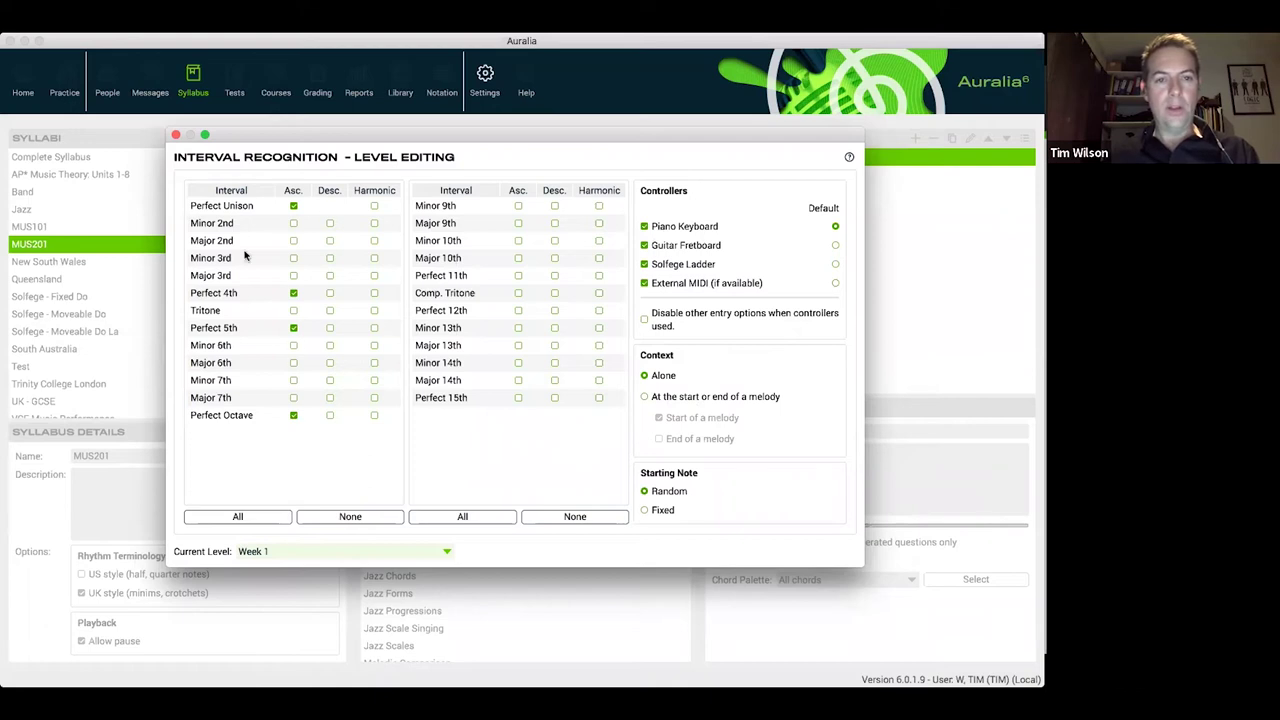
{"action": "left_click", "coordinate": [175, 135]}
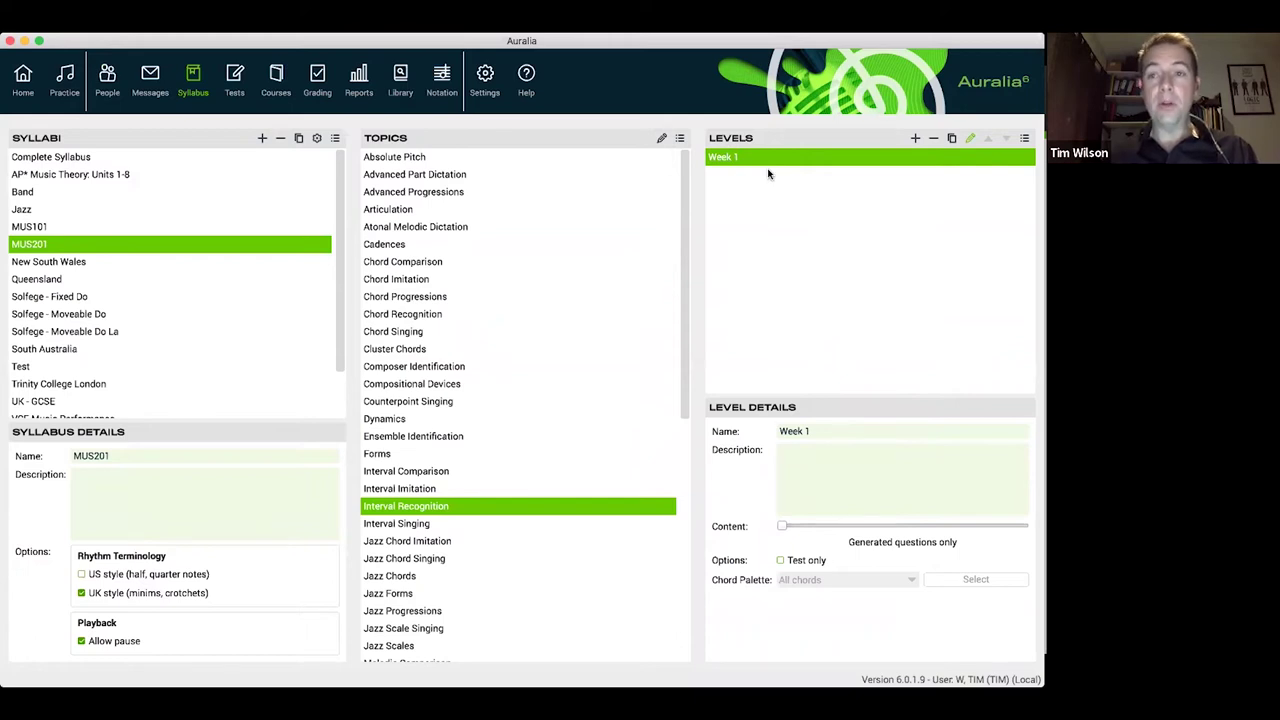
- Duplicate the Week 1 level of Interval Recognition and rename the copy Week 2
{"action": "left_click", "coordinate": [952, 139]}
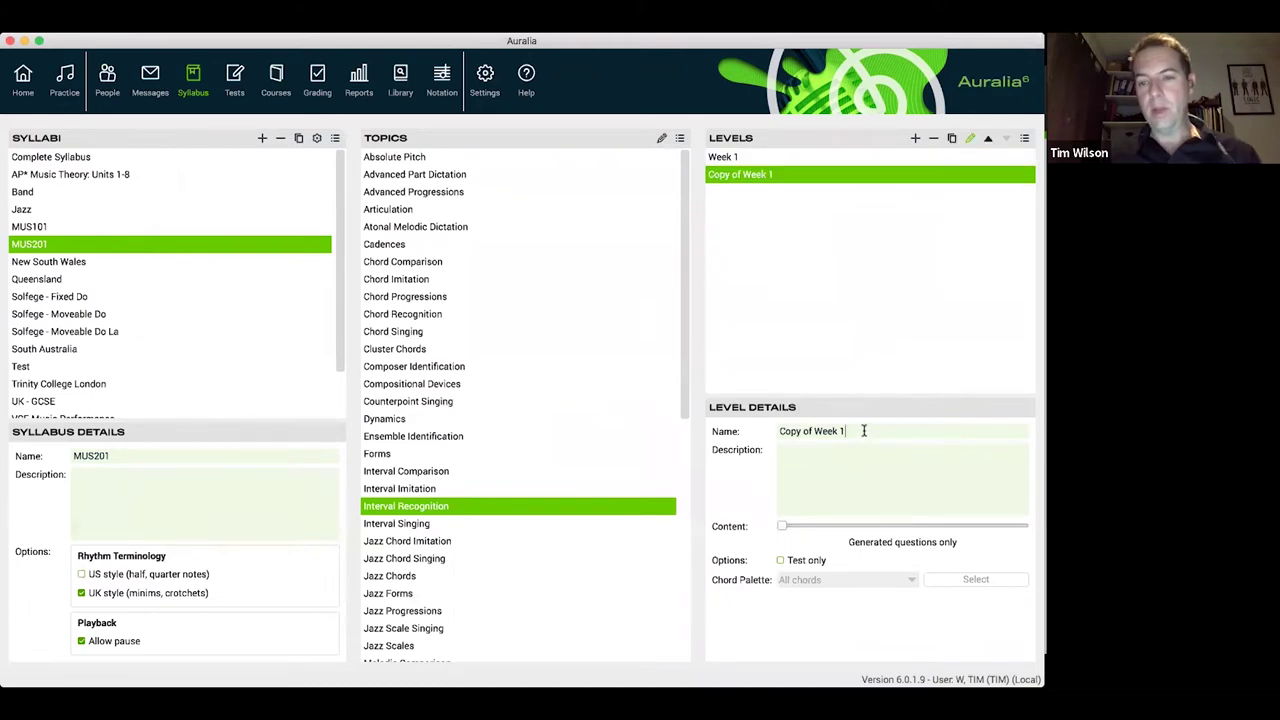
{"action": "key", "text": "BackSpace"}
{"action": "type", "text": "2"}
{"action": "key", "text": "Left"}
{"action": "key", "text": "Left"}
{"action": "key", "text": "Left"}
{"action": "key", "text": "Left"}
{"action": "key", "text": "Left"}
{"action": "key", "text": "Left"}
{"action": "key", "text": "BackSpace"}
{"action": "key", "text": "BackSpace"}
{"action": "key", "text": "BackSpace"}
{"action": "key", "text": "BackSpace"}
{"action": "key", "text": "BackSpace"}
{"action": "key", "text": "BackSpace"}
{"action": "key", "text": "BackSpace"}
{"action": "key", "text": "BackSpace"}
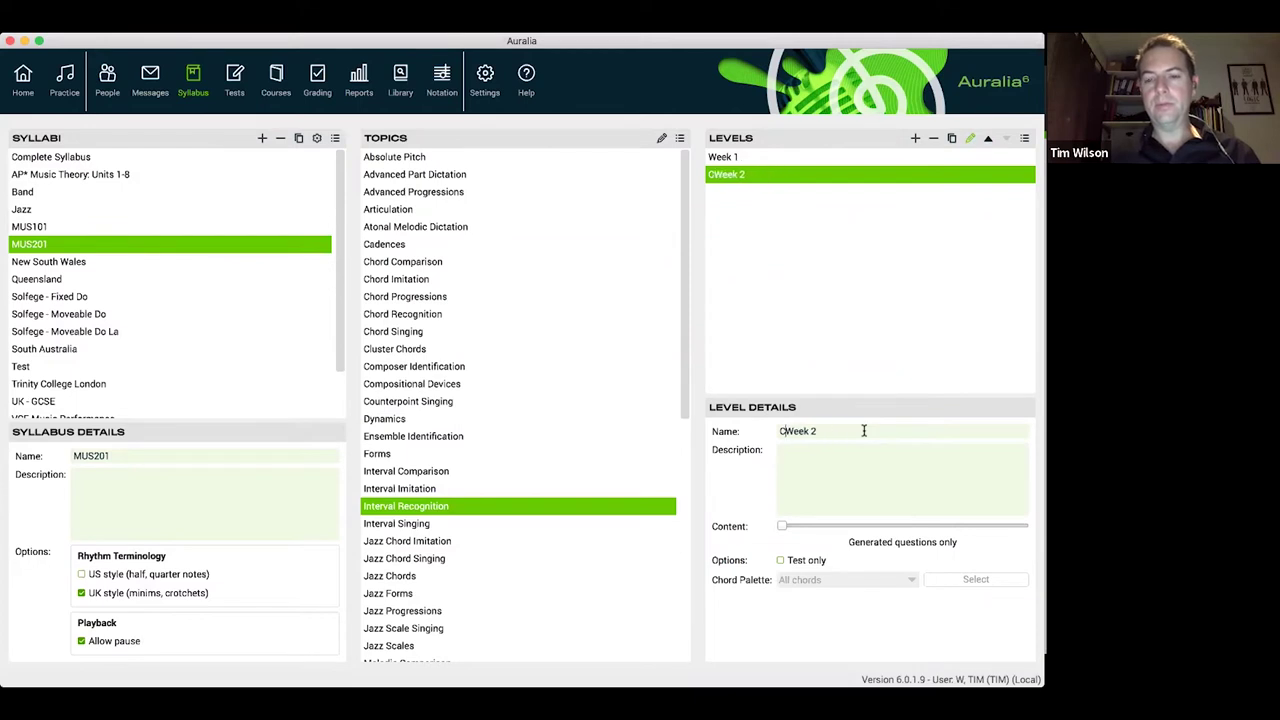
- Edit the Week 2 level to add ascending Major 2nd and Major 3rd intervals, then close the level editor
{"action": "left_click", "coordinate": [968, 140]}
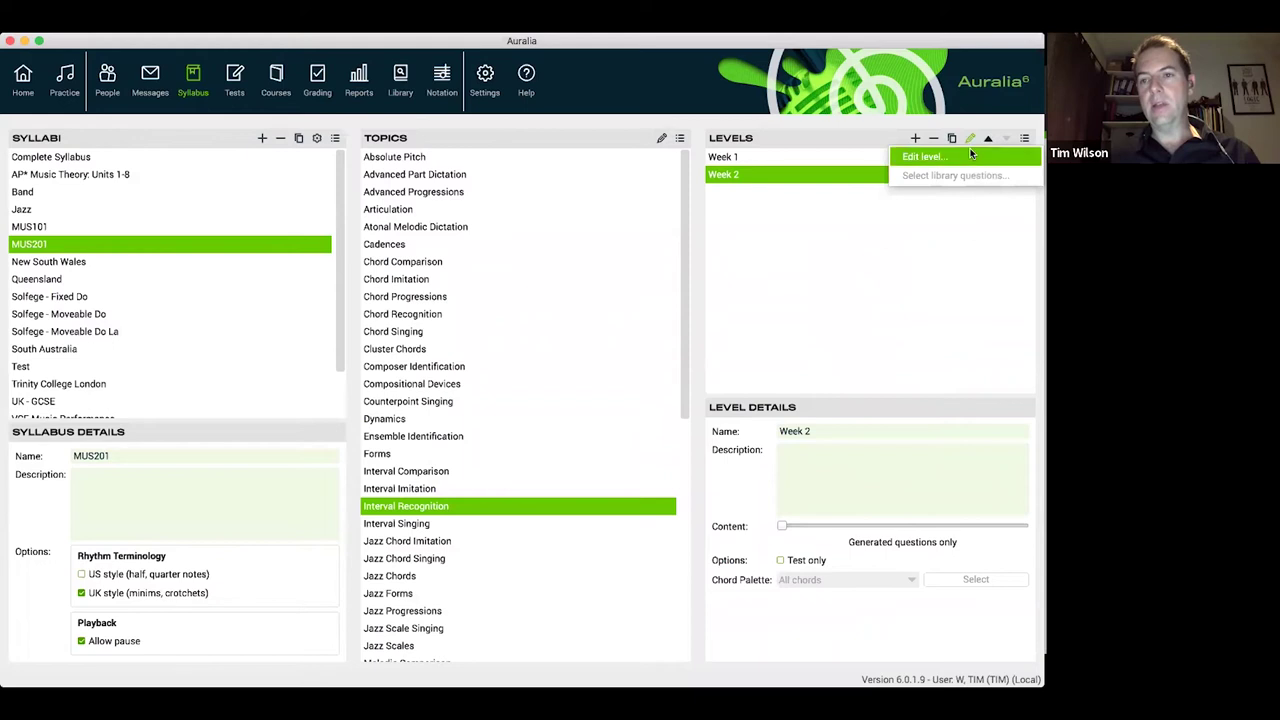
{"action": "left_click", "coordinate": [970, 153]}
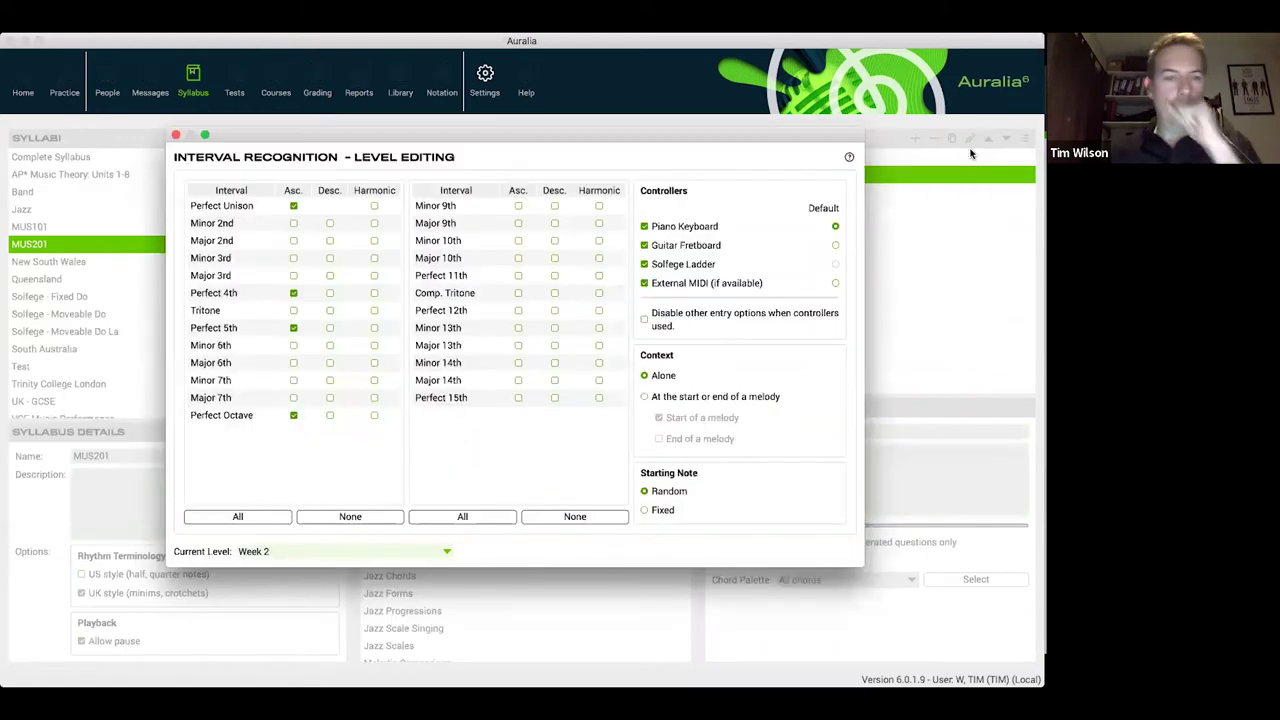
{"action": "left_click", "coordinate": [293, 241]}
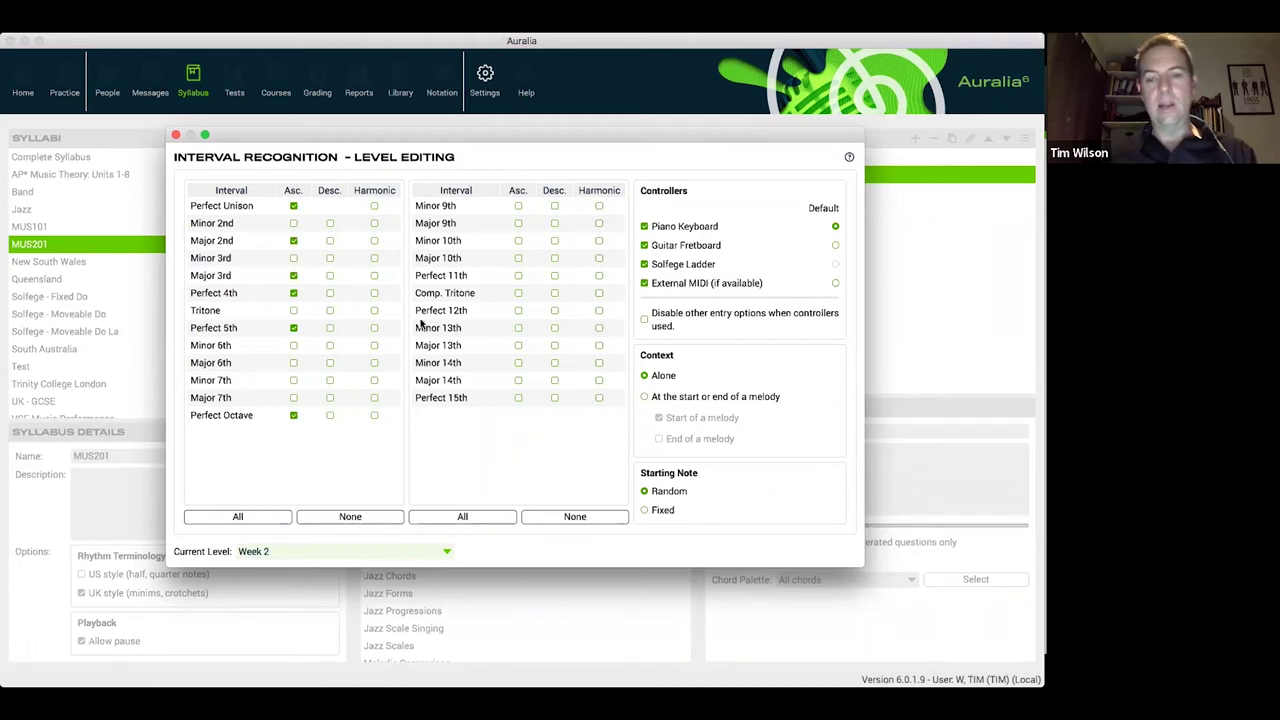
{"action": "left_click", "coordinate": [176, 136]}
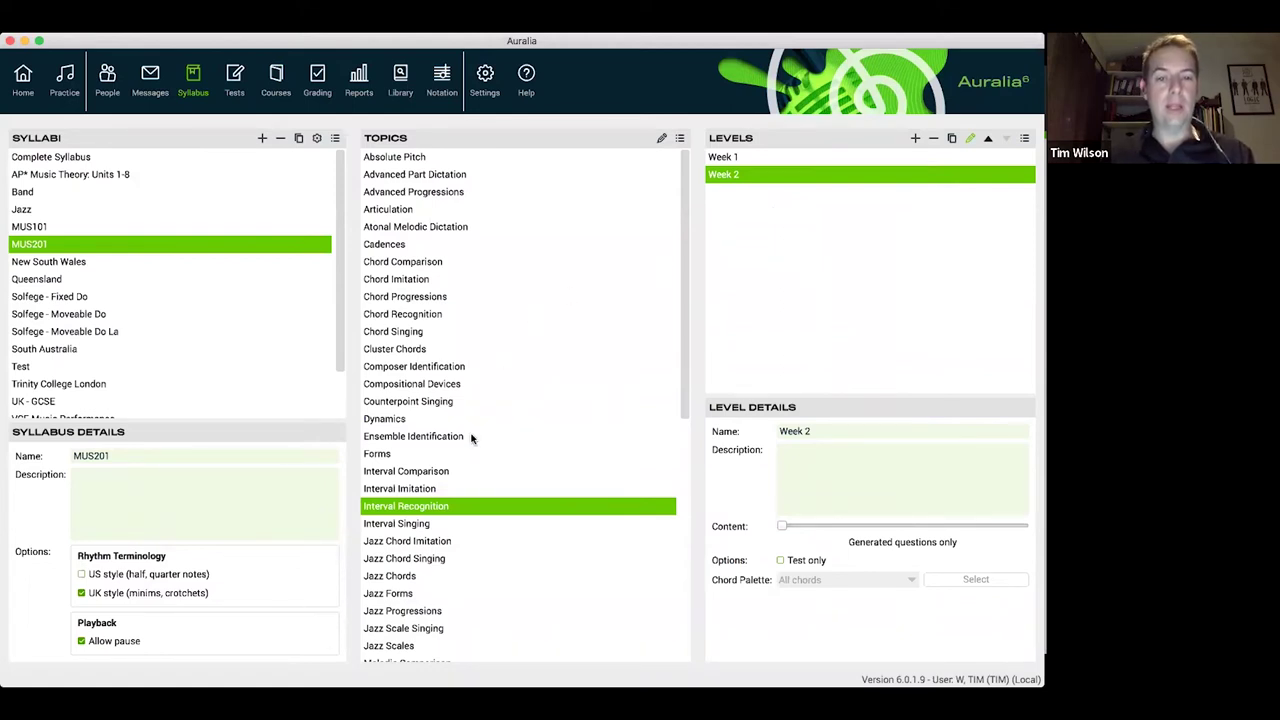
- Add a level named Week 1 to the Chord Recognition topic of MUS201
{"action": "left_click", "coordinate": [430, 314]}
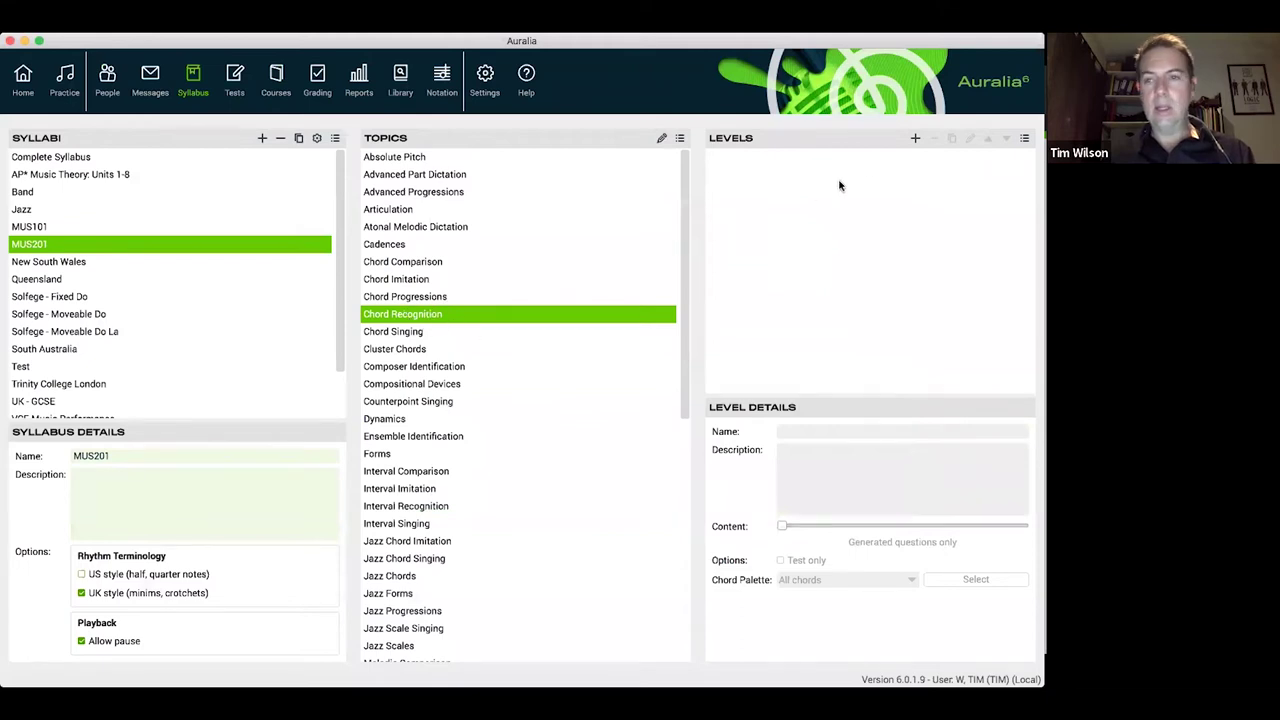
{"action": "left_click", "coordinate": [914, 140]}
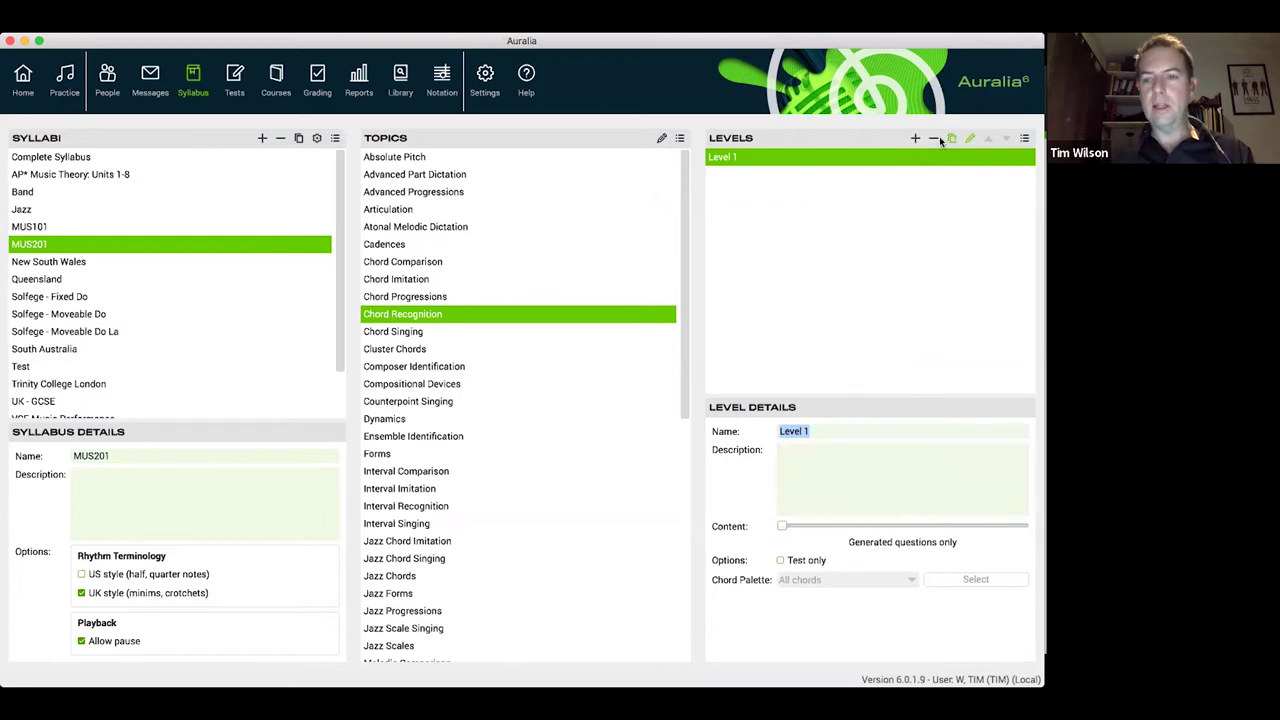
{"action": "type", "text": "Week 1"}
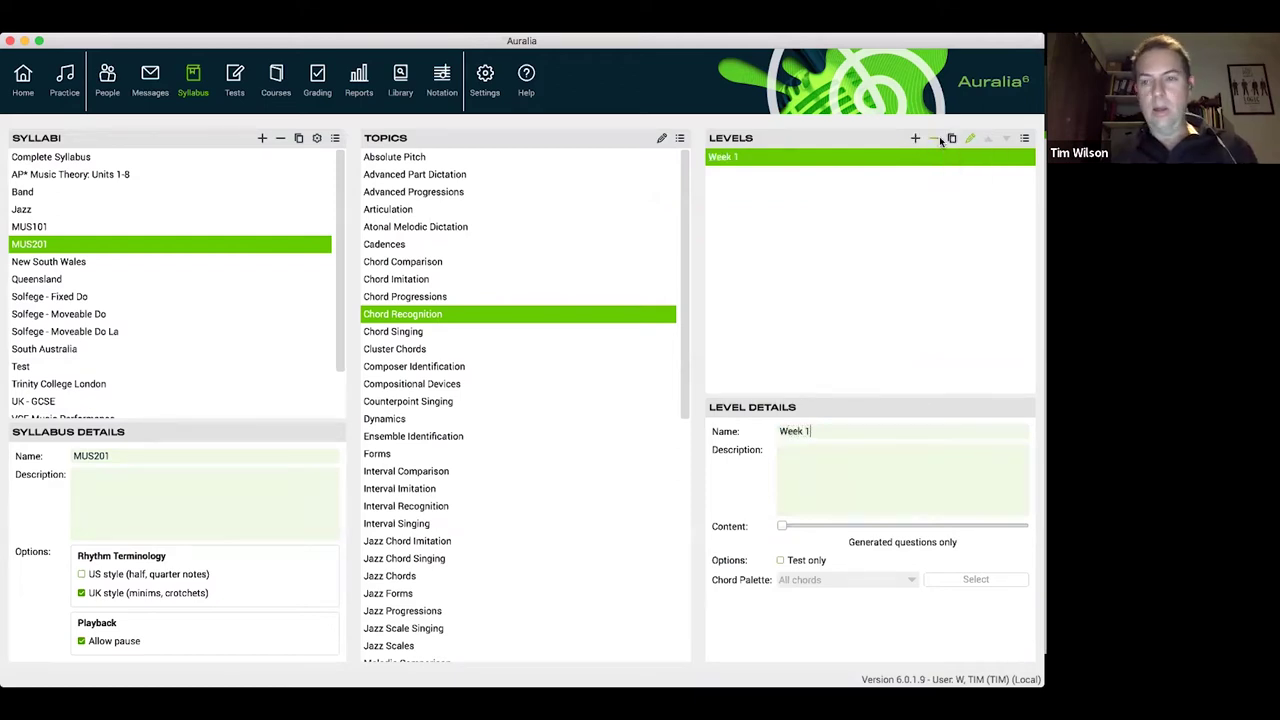
- Edit Chord Recognition Week 1 to include the Diminished and Augmented chords
{"action": "left_click", "coordinate": [968, 138]}
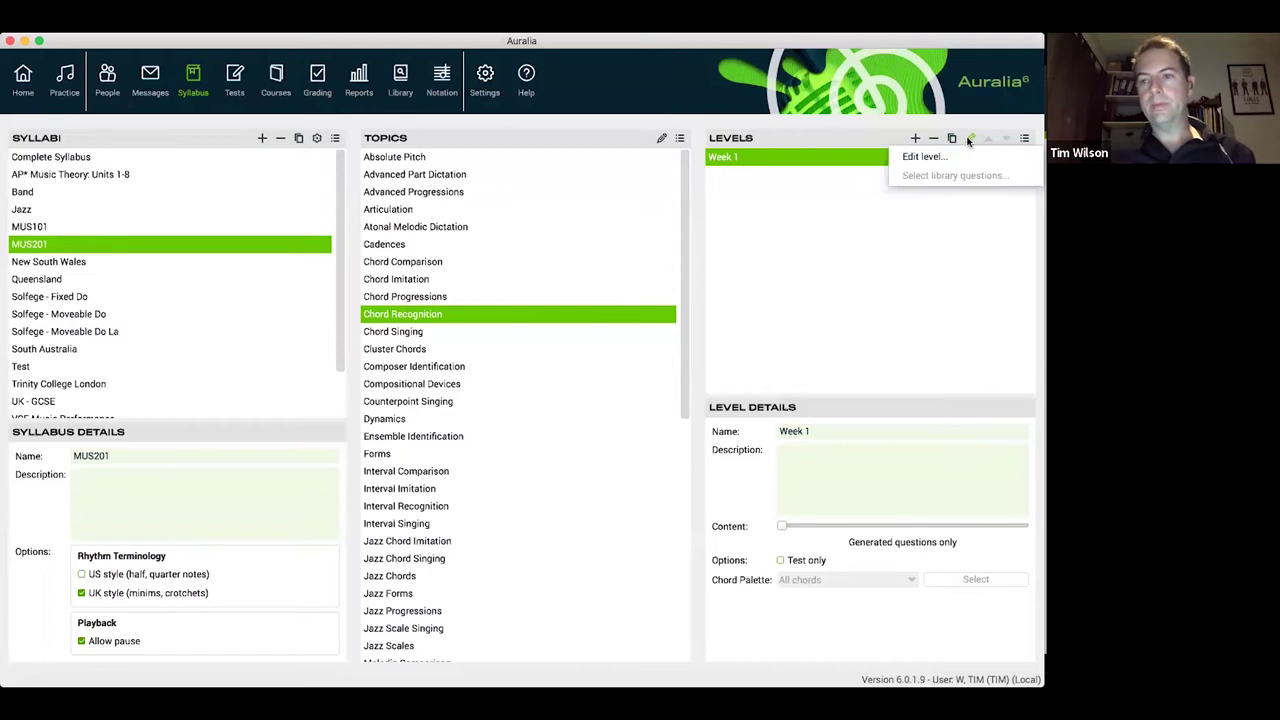
{"action": "left_click", "coordinate": [924, 157]}
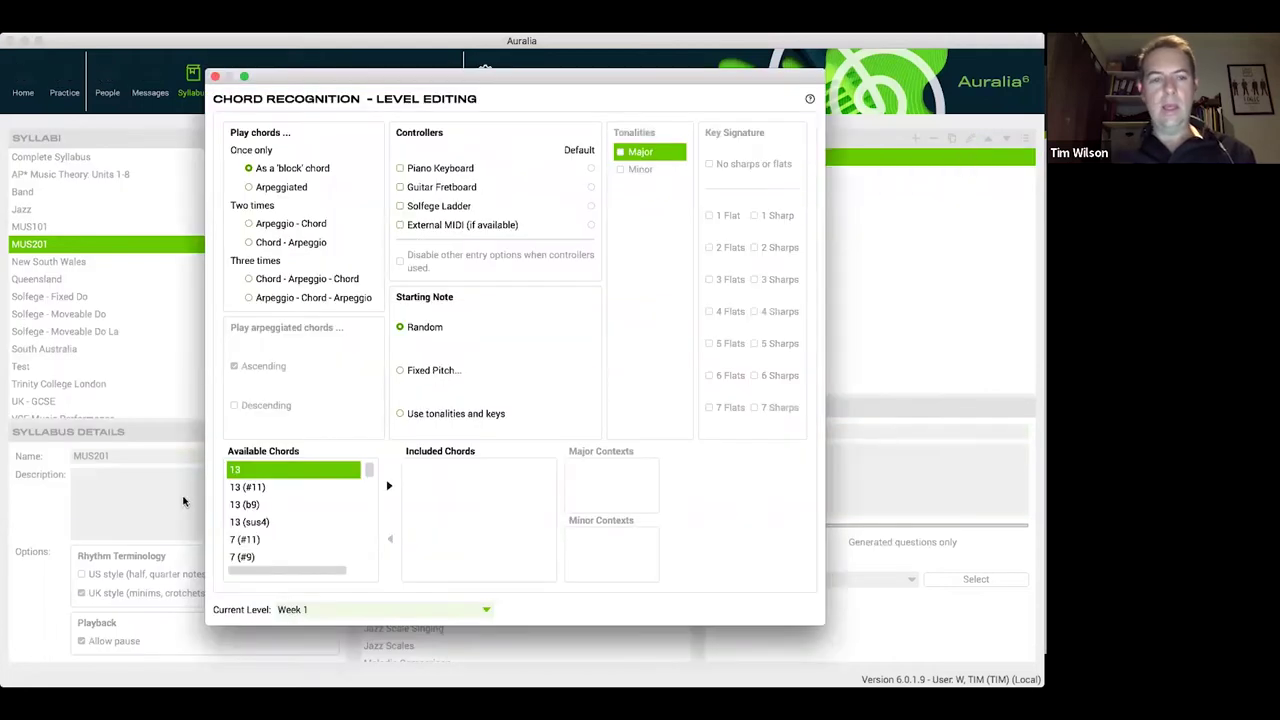
{"action": "scroll", "coordinate": [281, 512], "scroll_direction": "down", "scroll_amount": 3}
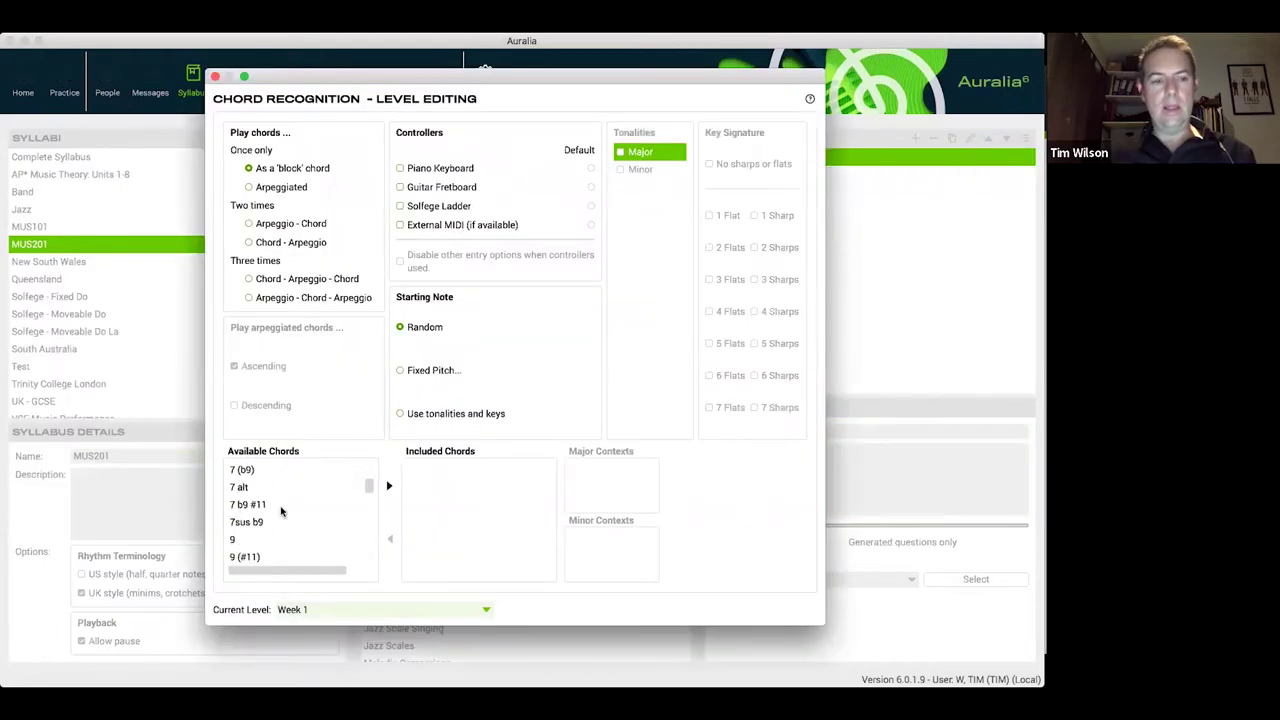
{"action": "scroll", "coordinate": [278, 514], "scroll_direction": "down", "scroll_amount": 5}
{"action": "scroll", "coordinate": [270, 518], "scroll_direction": "up", "scroll_amount": 2}
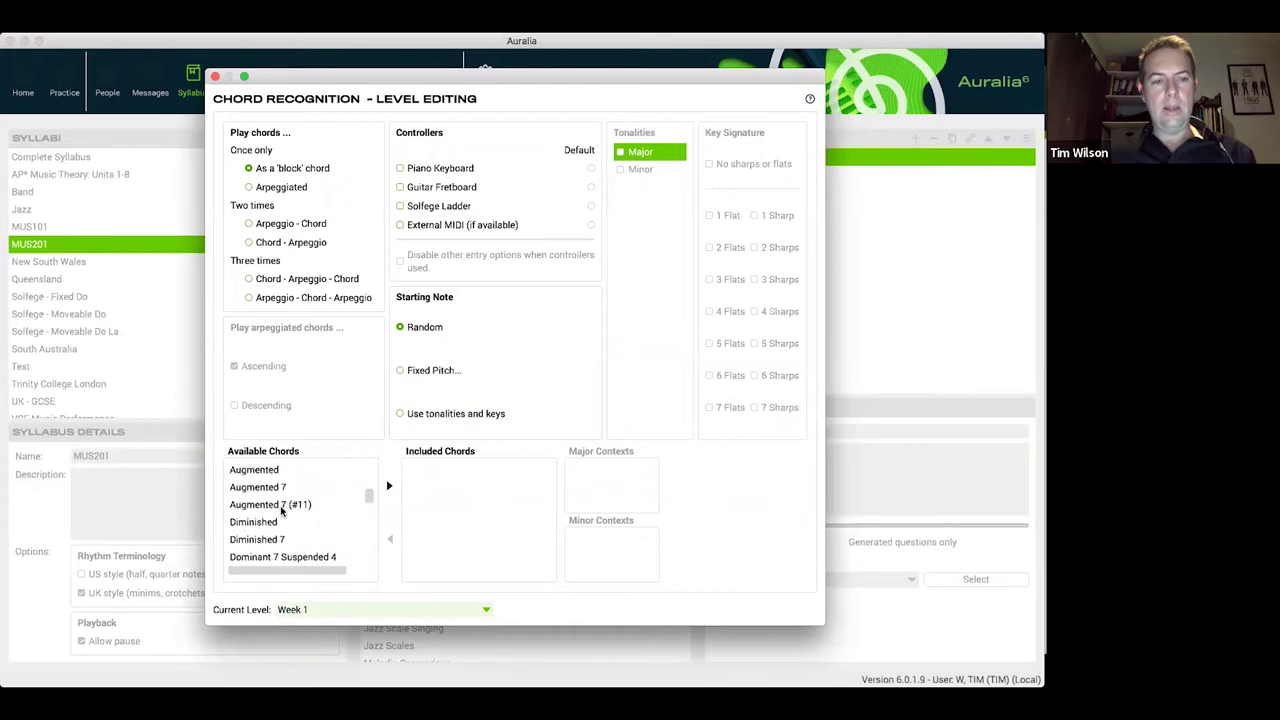
{"action": "double_click", "coordinate": [266, 520]}
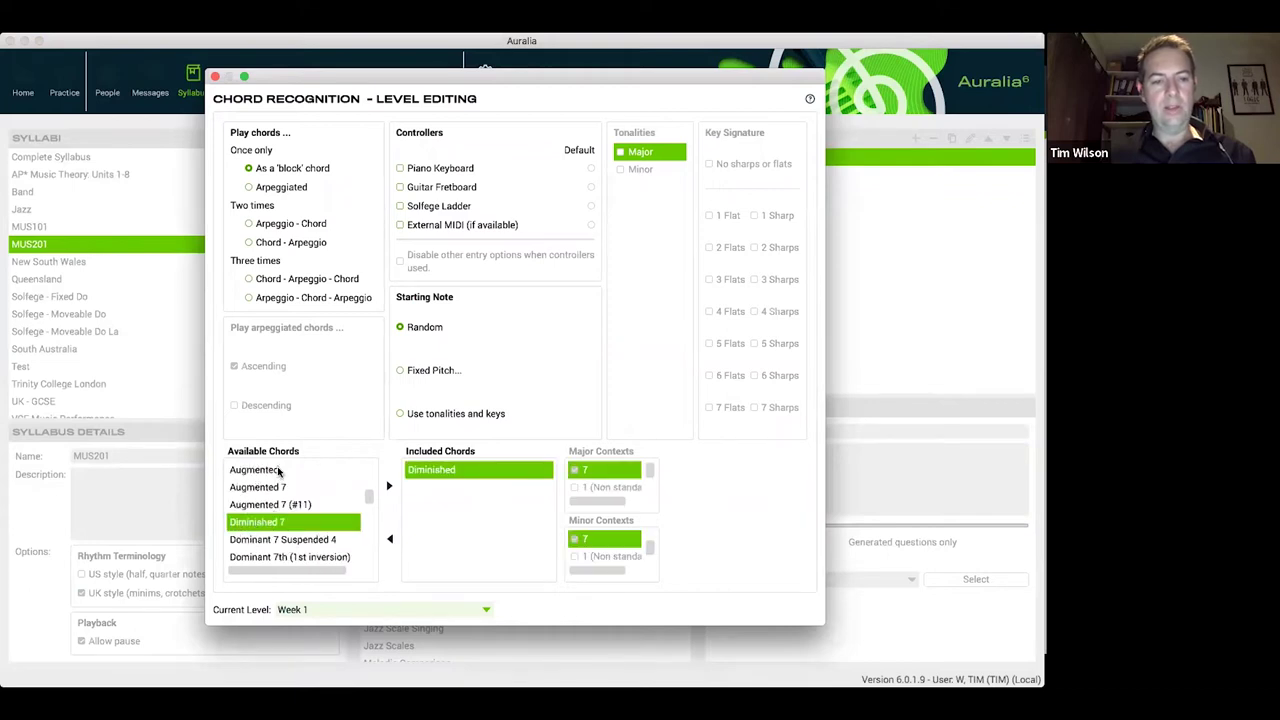
{"action": "double_click", "coordinate": [280, 472]}
- Add Major (root position) and Minor (root position) to the included chords of Week 1 and close the level editor
{"action": "scroll", "coordinate": [295, 500], "scroll_direction": "up", "scroll_amount": 1}
{"action": "scroll", "coordinate": [295, 500], "scroll_direction": "down", "scroll_amount": 5}
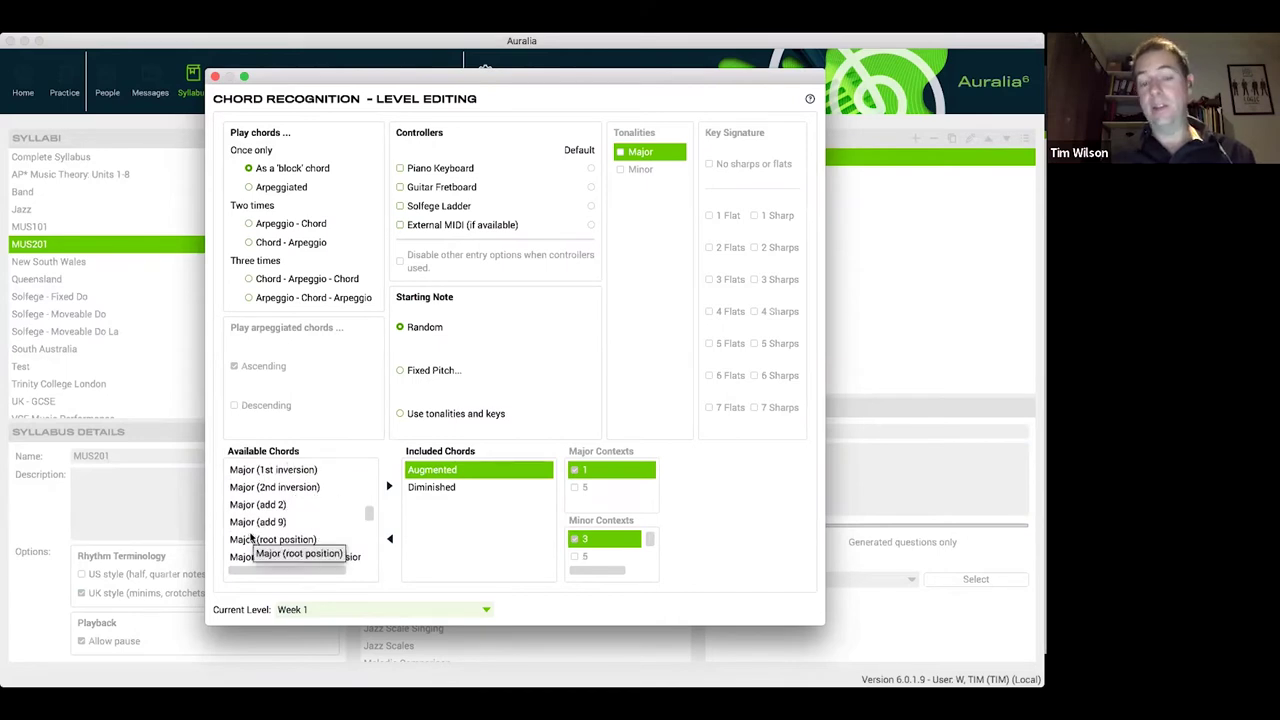
{"action": "scroll", "coordinate": [275, 527], "scroll_direction": "down", "scroll_amount": 3}
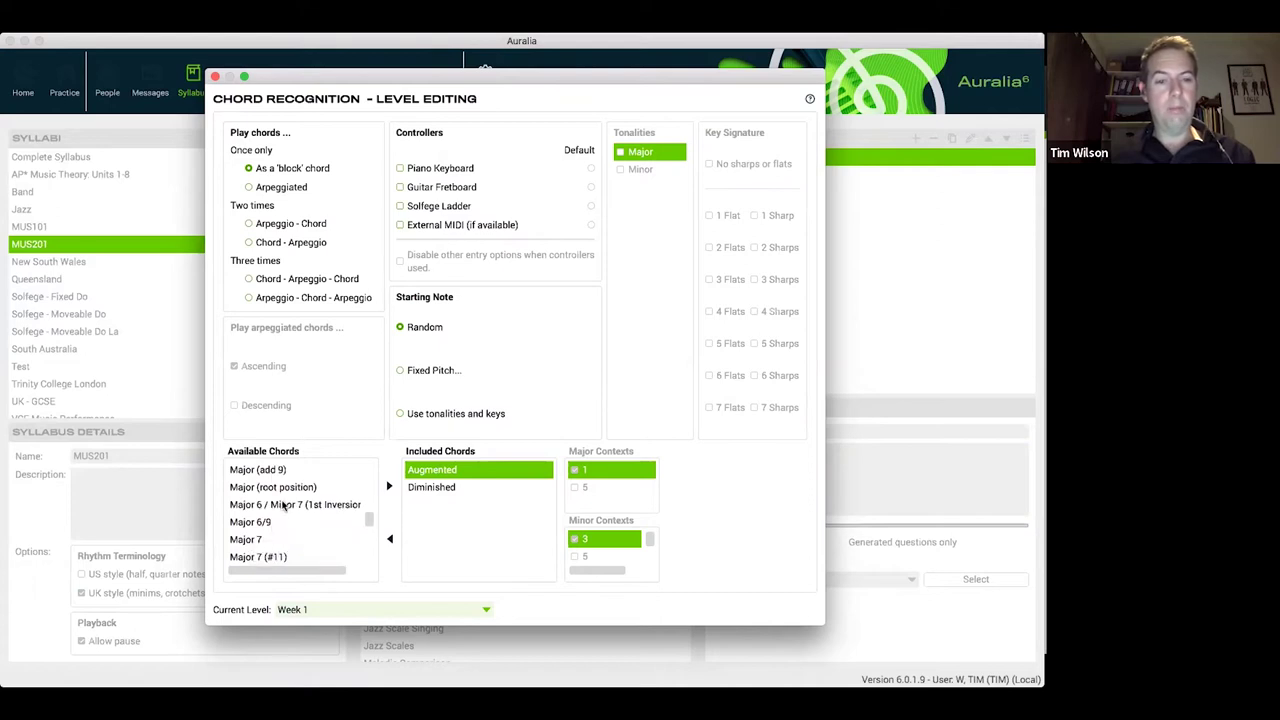
{"action": "double_click", "coordinate": [287, 488]}
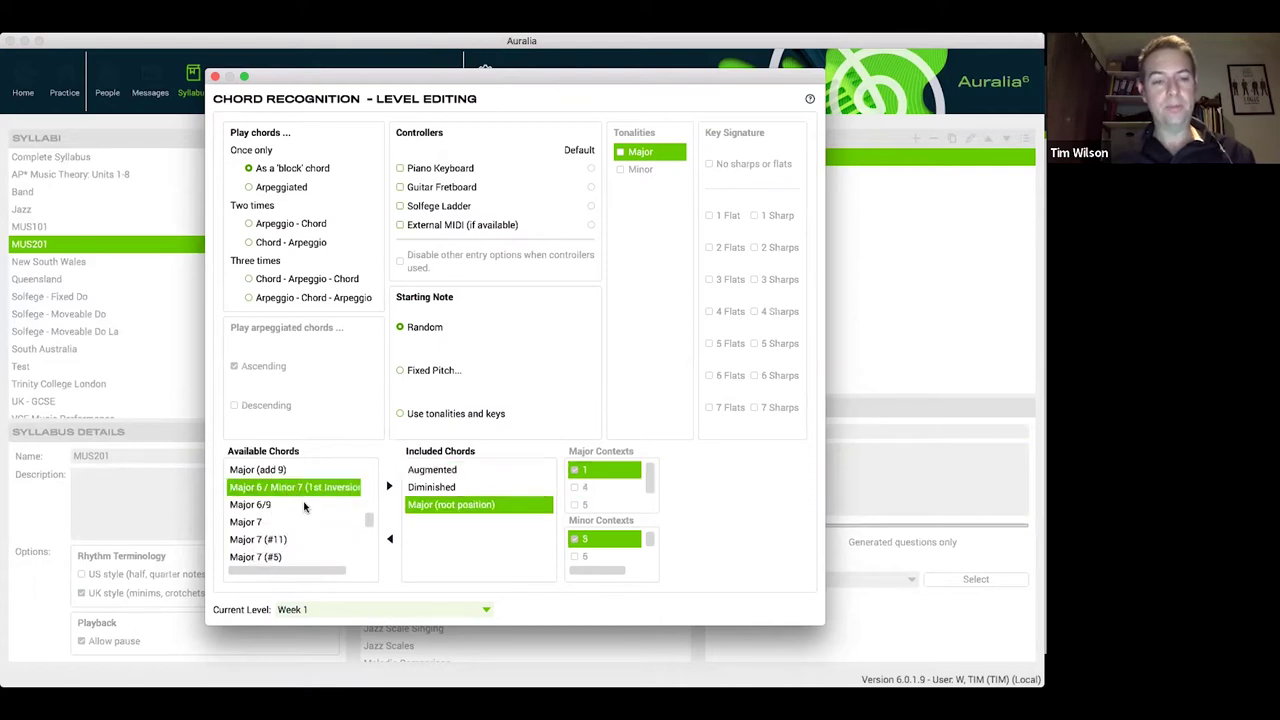
{"action": "scroll", "coordinate": [305, 509], "scroll_direction": "down", "scroll_amount": 8}
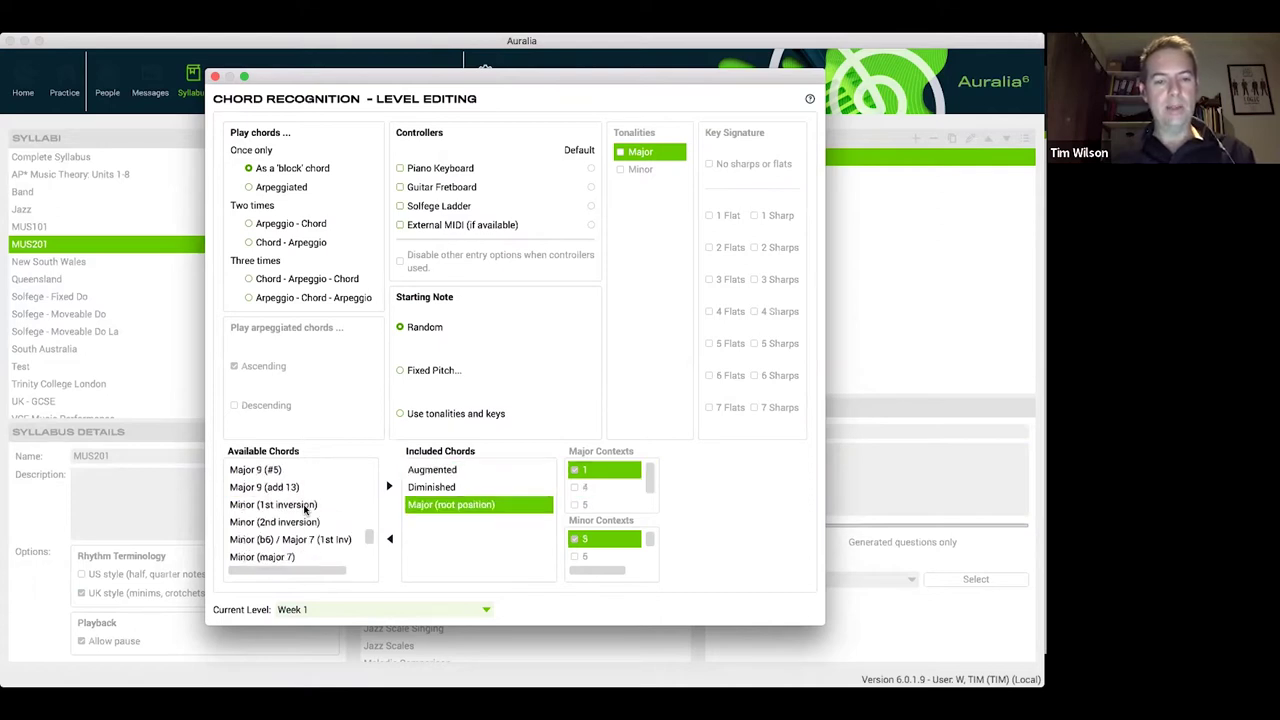
{"action": "scroll", "coordinate": [305, 509], "scroll_direction": "down", "scroll_amount": 3}
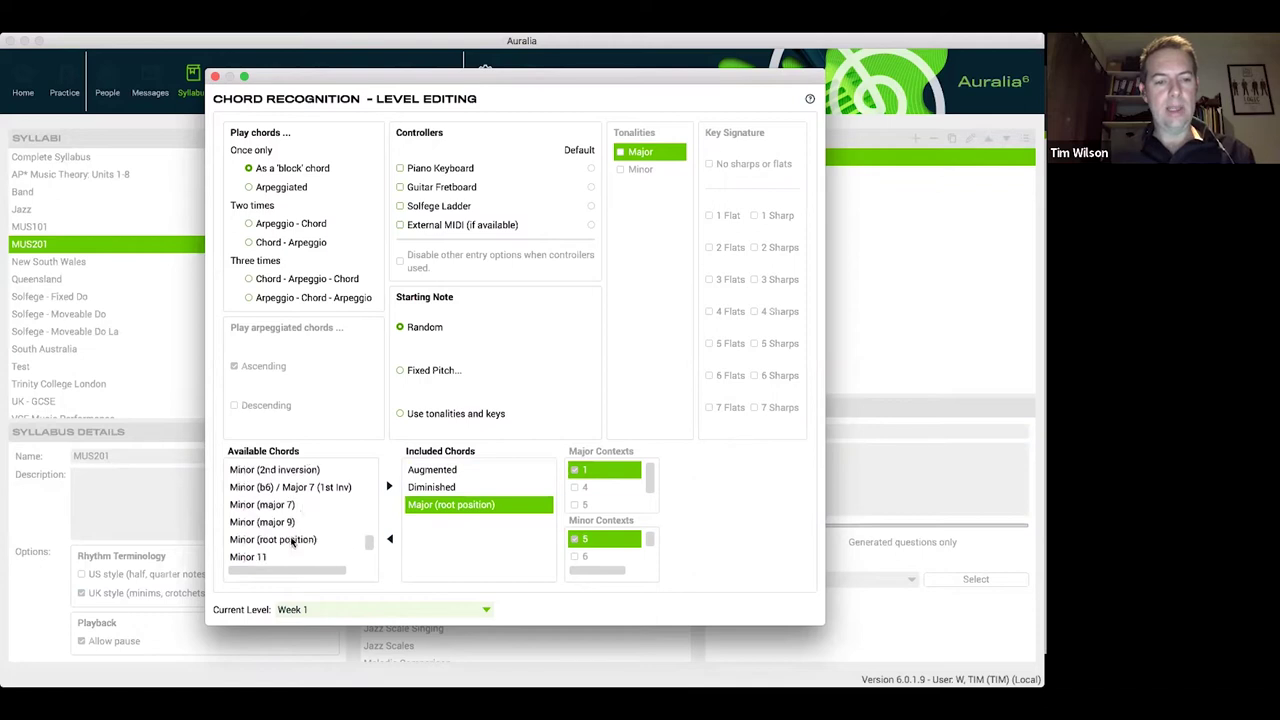
{"action": "double_click", "coordinate": [293, 540]}
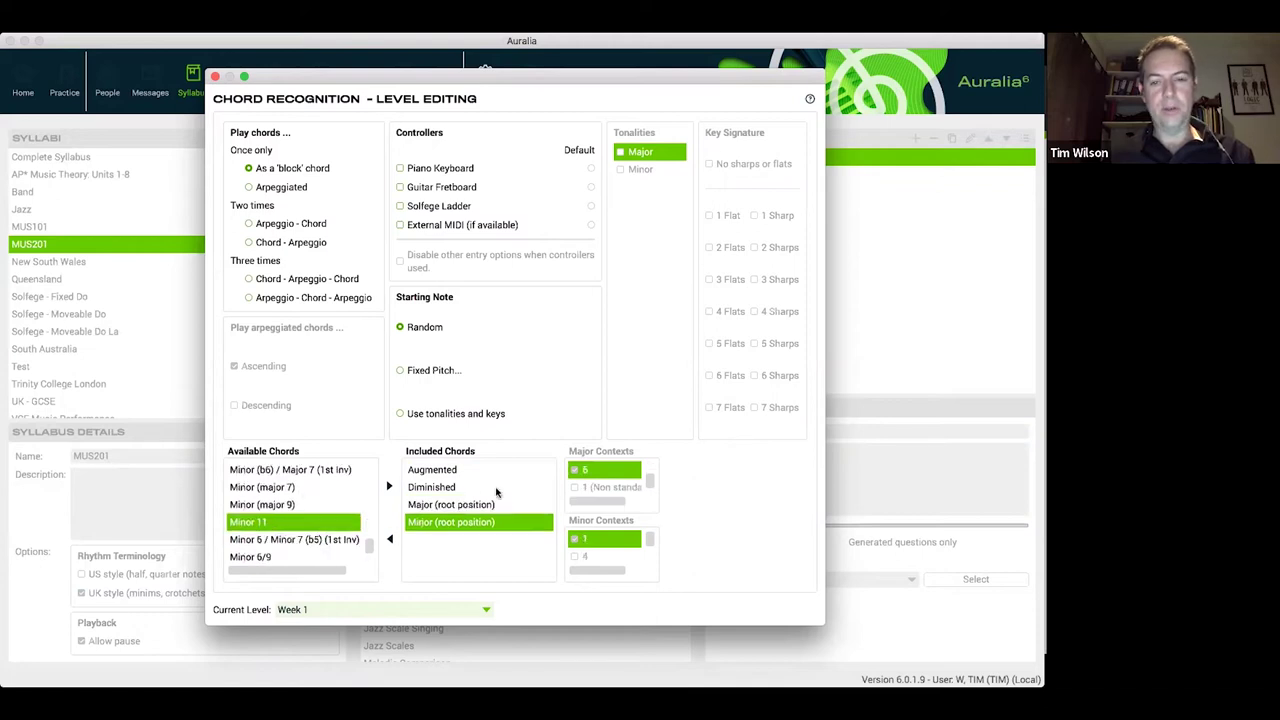
{"action": "left_click", "coordinate": [214, 76]}
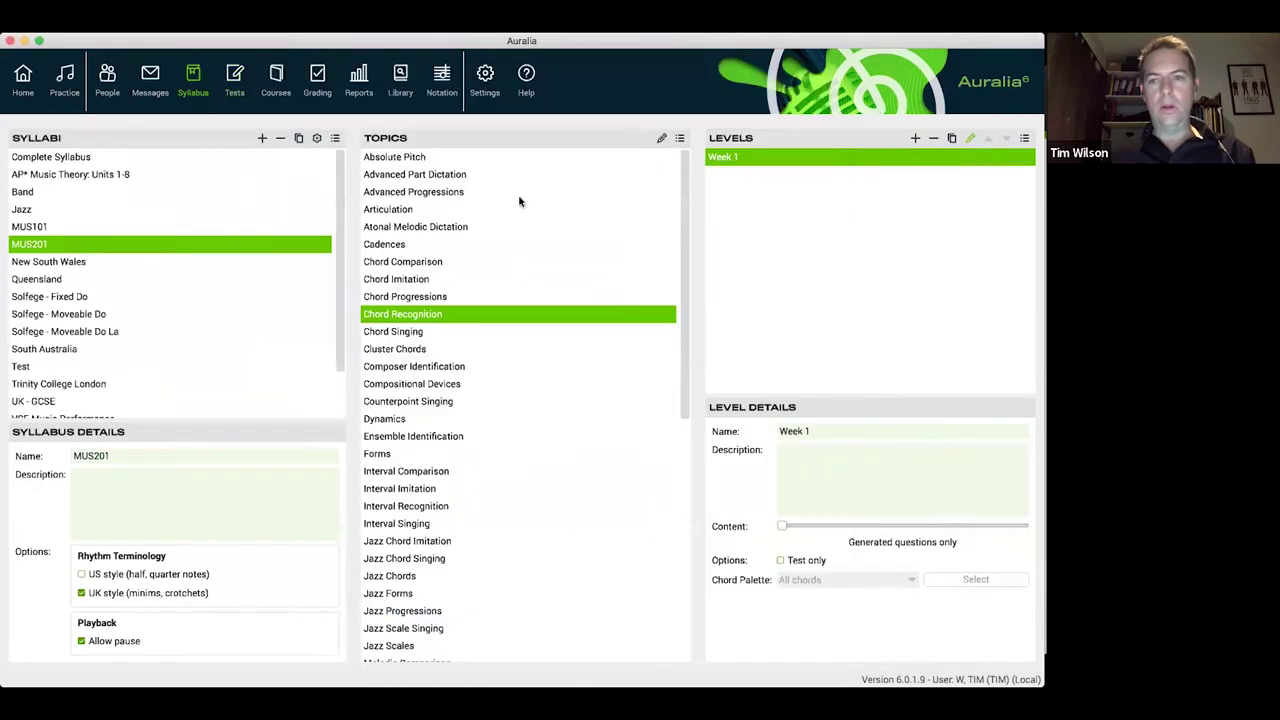
- Duplicate the Week 1 level of Chord Recognition in MUS201 and rename the copy Week 2
{"action": "left_click", "coordinate": [951, 140]}
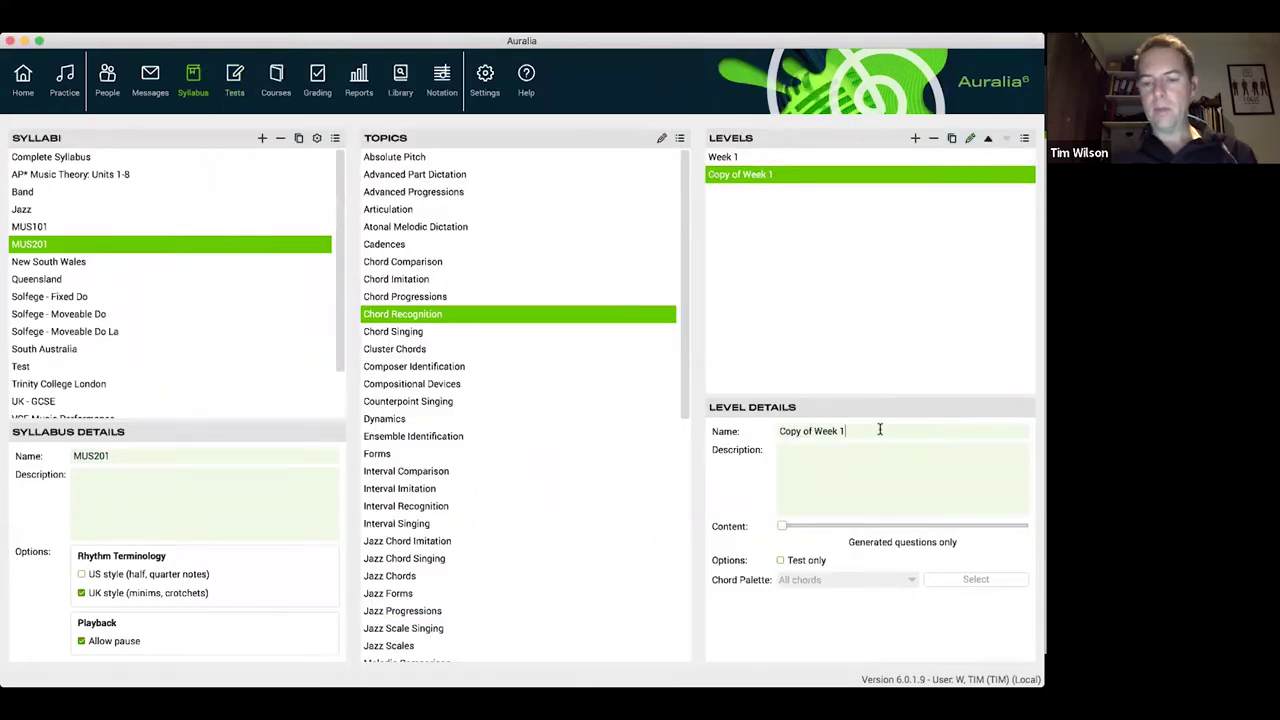
{"action": "type", "text": "2"}
{"action": "left_click_drag", "start_coordinate": [814, 431], "coordinate": [766, 433]}
{"action": "key", "text": "BackSpace"}
- Add Dominant 7 Suspended 4 and Dominant 7th (root position) to the included chords of Chord Recognition Week 2 and close the level editor
{"action": "left_click", "coordinate": [969, 138]}
{"action": "left_click", "coordinate": [969, 155]}
{"action": "scroll", "coordinate": [275, 517], "scroll_direction": "down", "scroll_amount": 5}
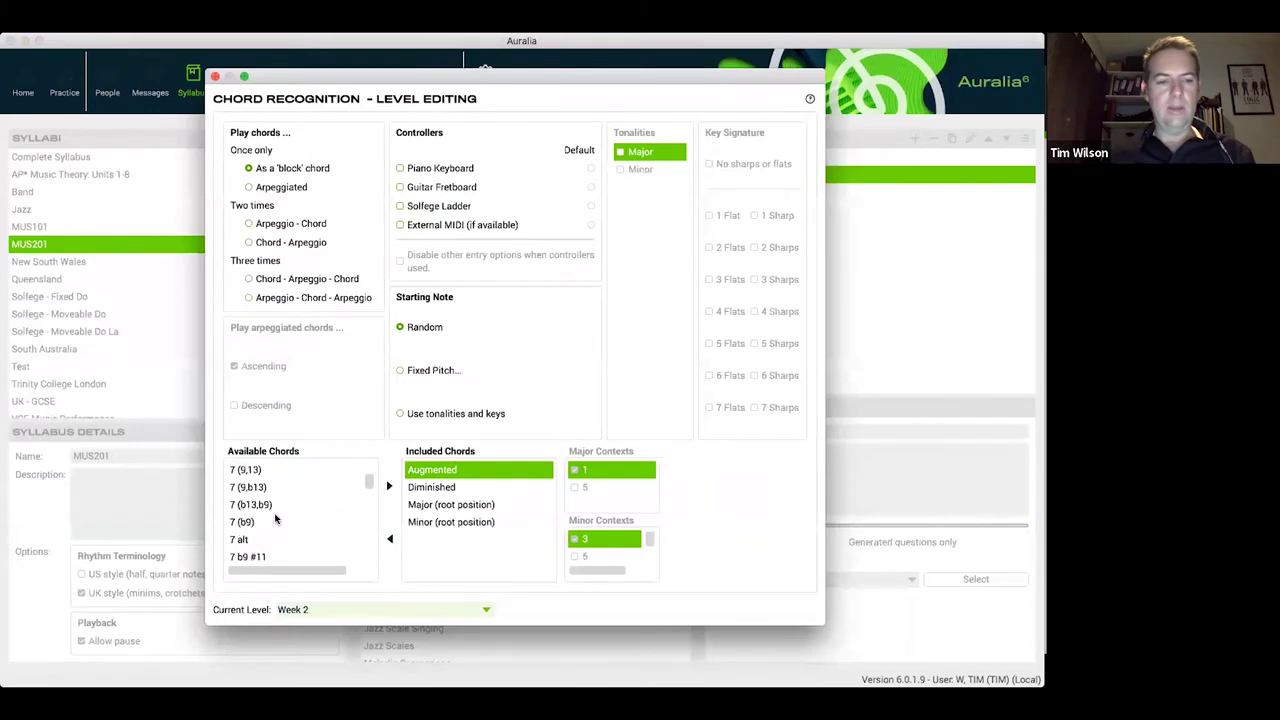
{"action": "scroll", "coordinate": [275, 517], "scroll_direction": "down", "scroll_amount": 5}
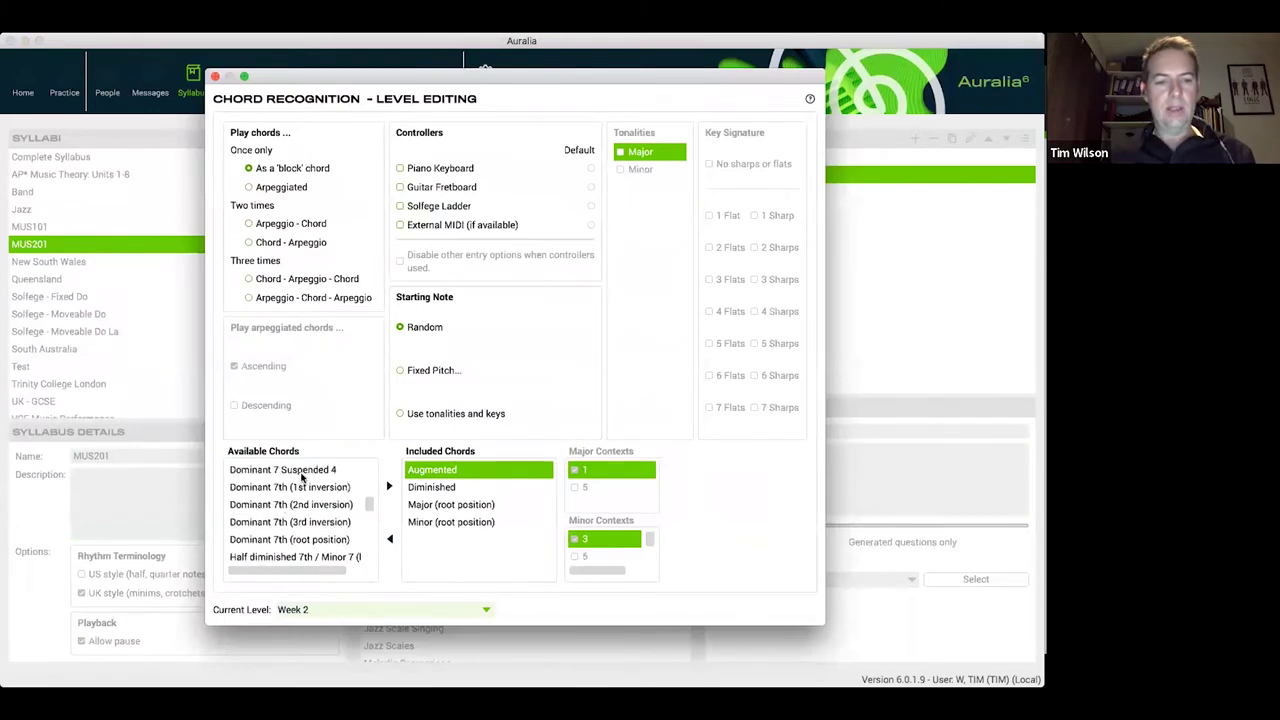
{"action": "double_click", "coordinate": [303, 476]}
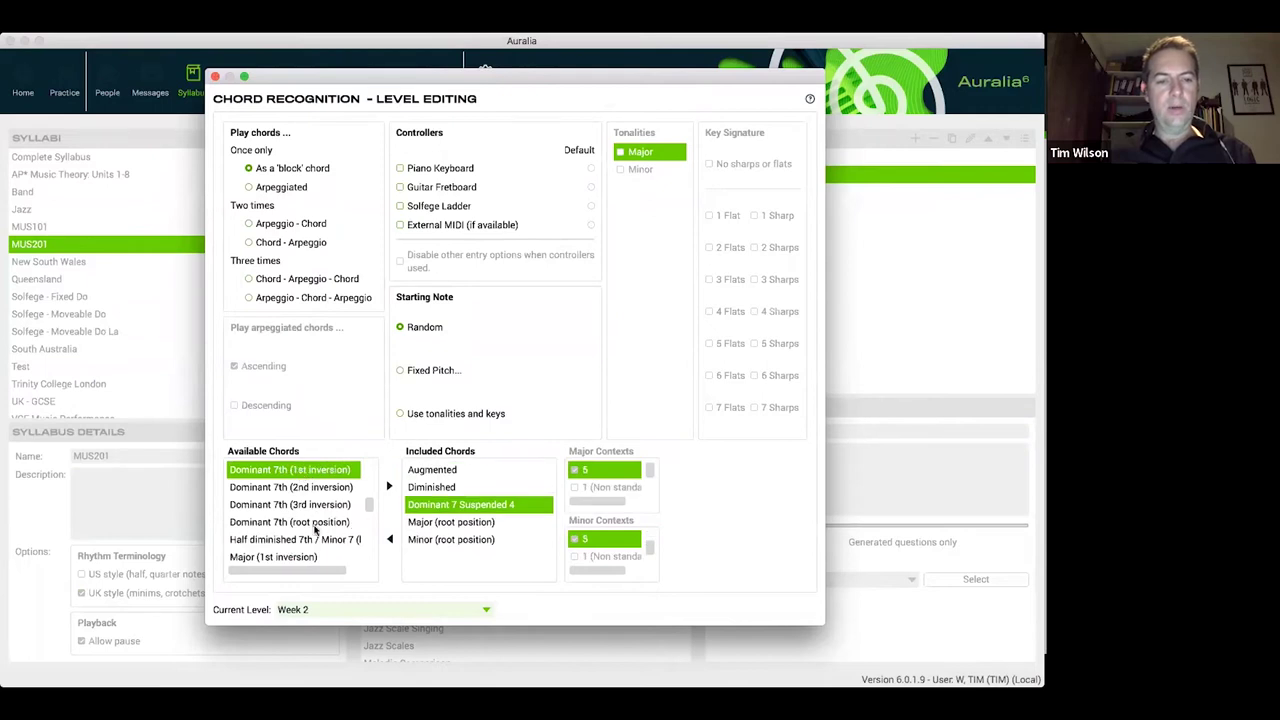
{"action": "double_click", "coordinate": [315, 521]}
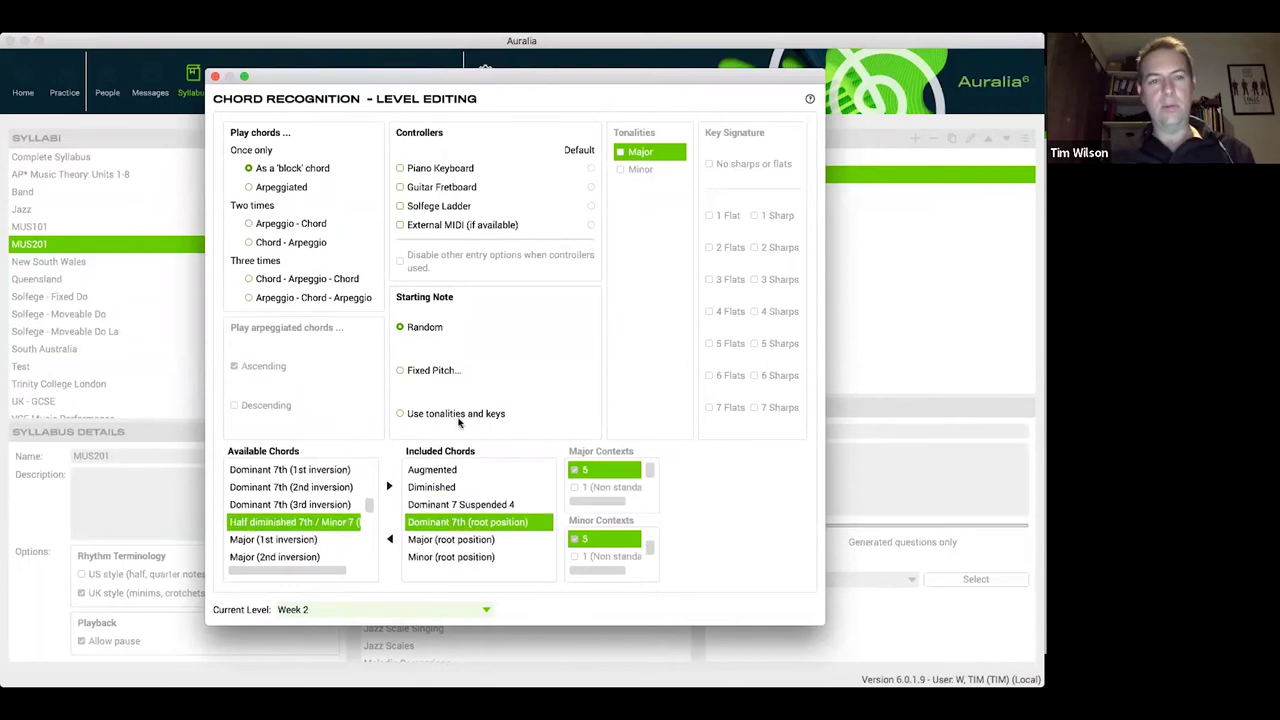
{"action": "left_click", "coordinate": [215, 77]}
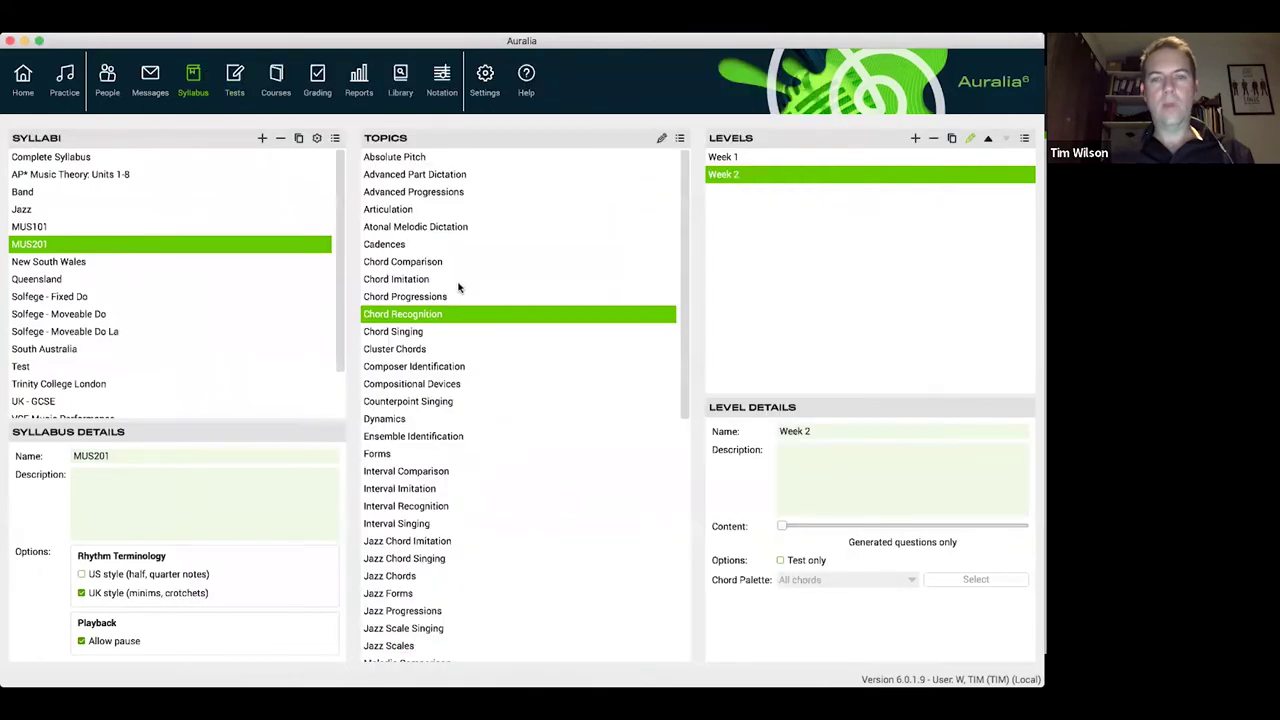
{"action": "left_click", "coordinate": [479, 297]}
{"action": "left_click", "coordinate": [482, 314]}
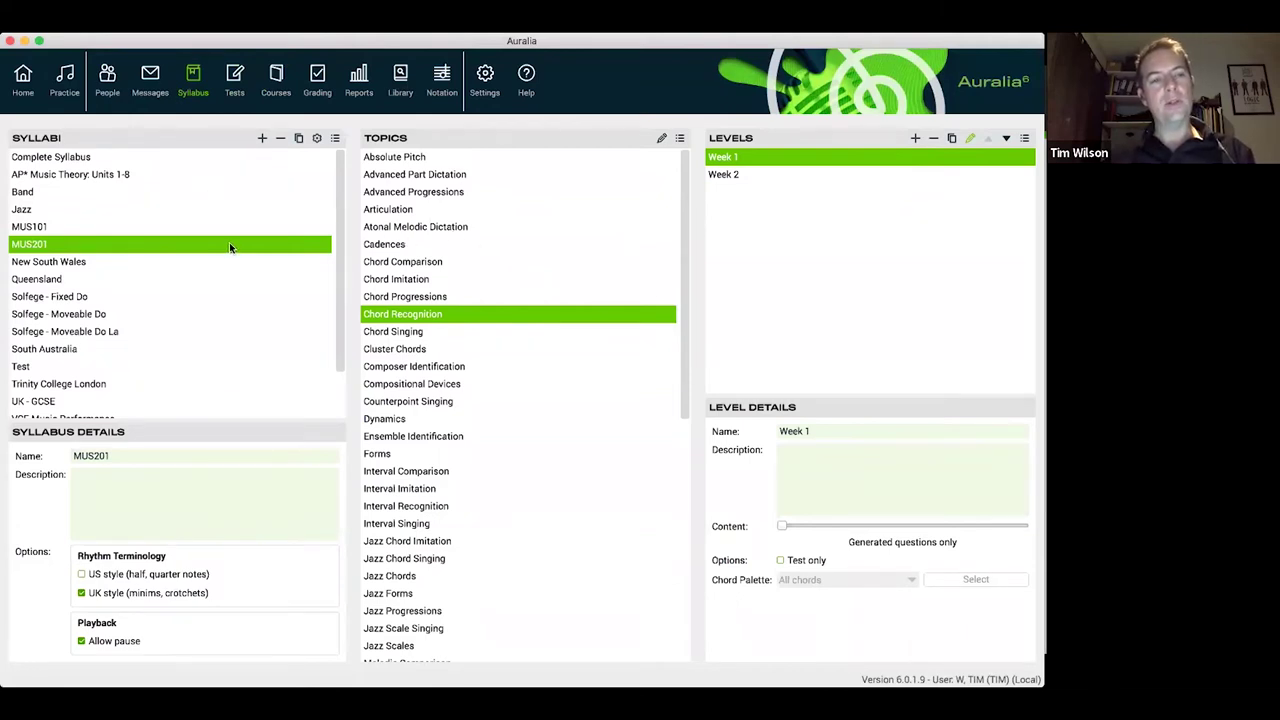
- Enable the MUS101 and MUS201 syllabi for the Default Class and make MUS201 its default syllabus
{"action": "left_click", "coordinate": [105, 84]}
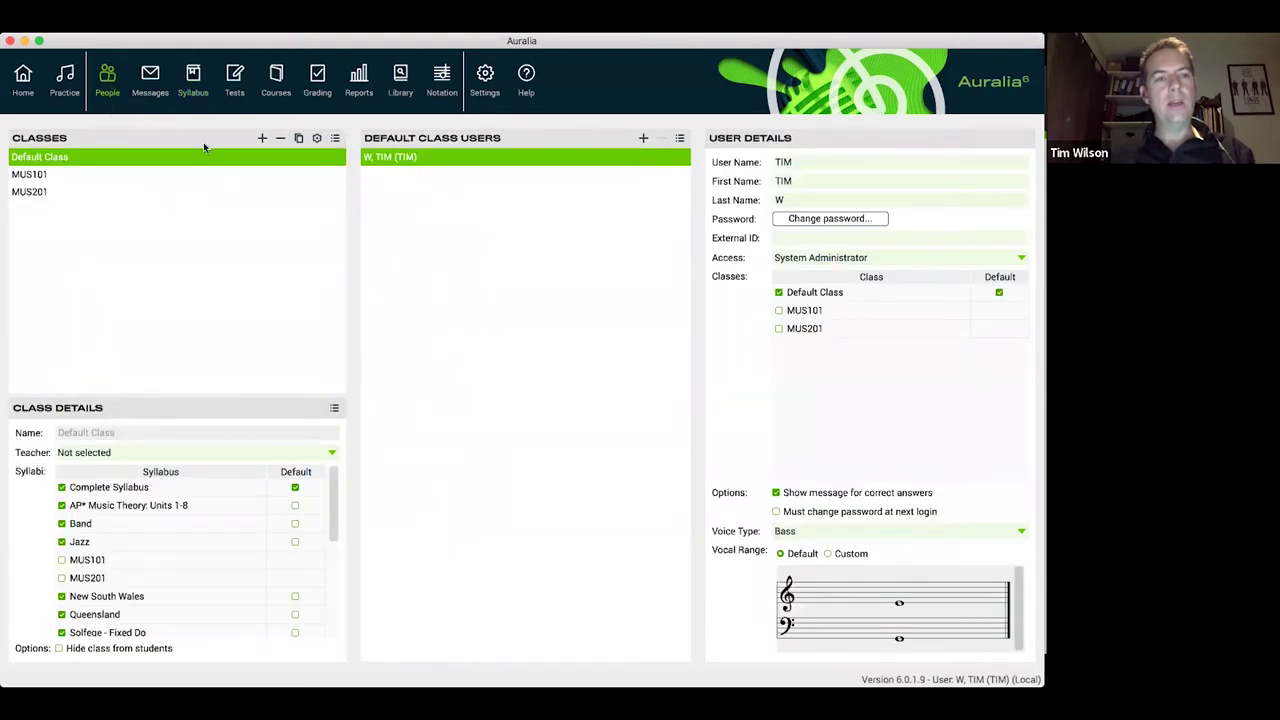
{"action": "left_click", "coordinate": [88, 174]}
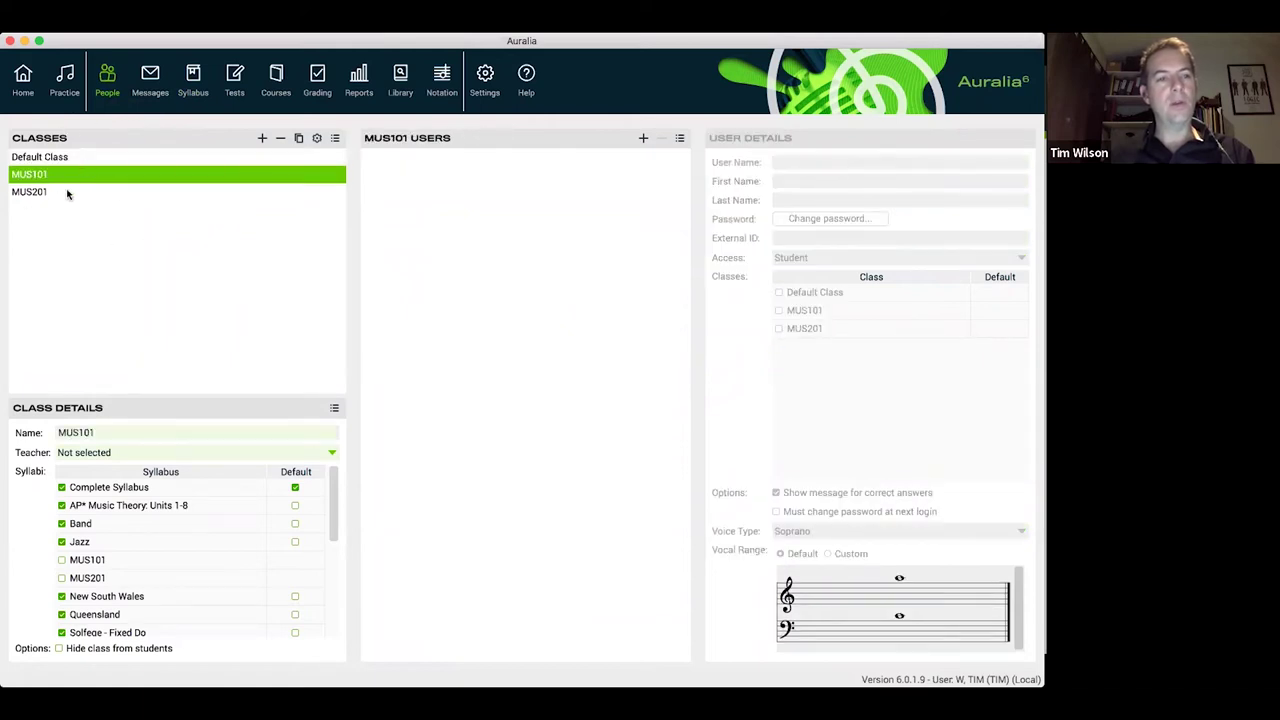
{"action": "left_click", "coordinate": [68, 190]}
{"action": "left_click", "coordinate": [76, 170]}
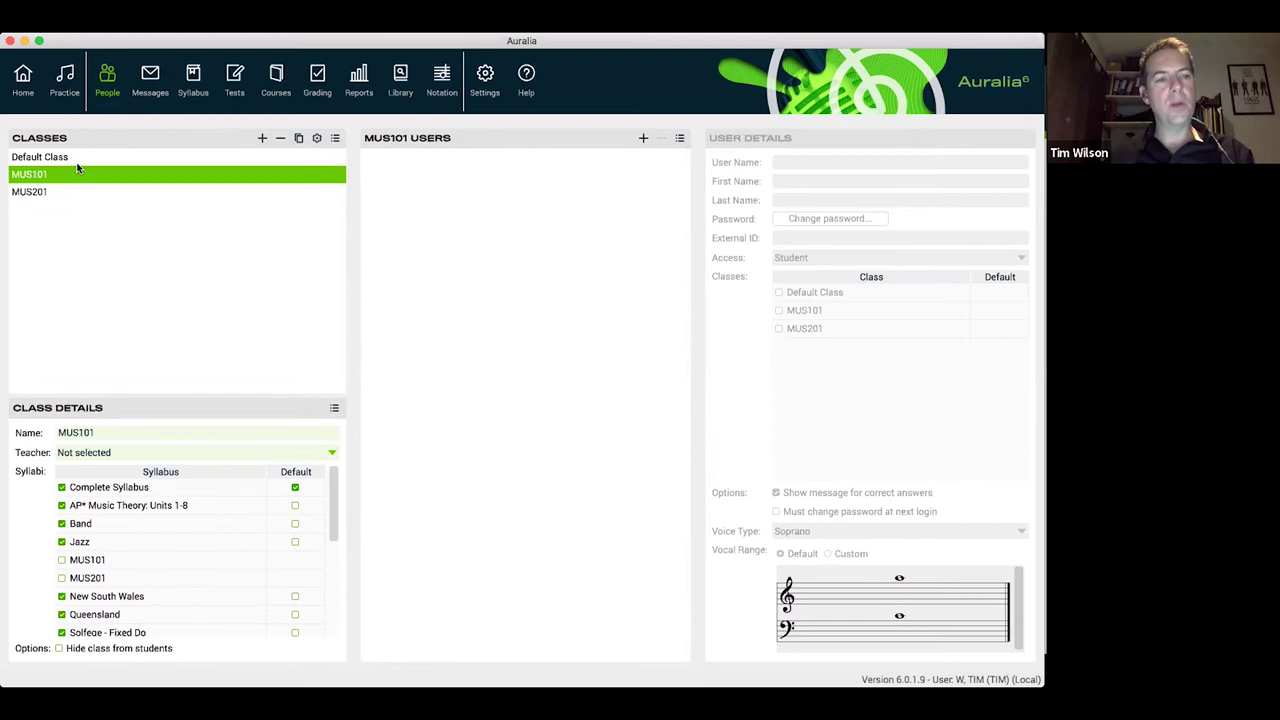
{"action": "left_click", "coordinate": [181, 160]}
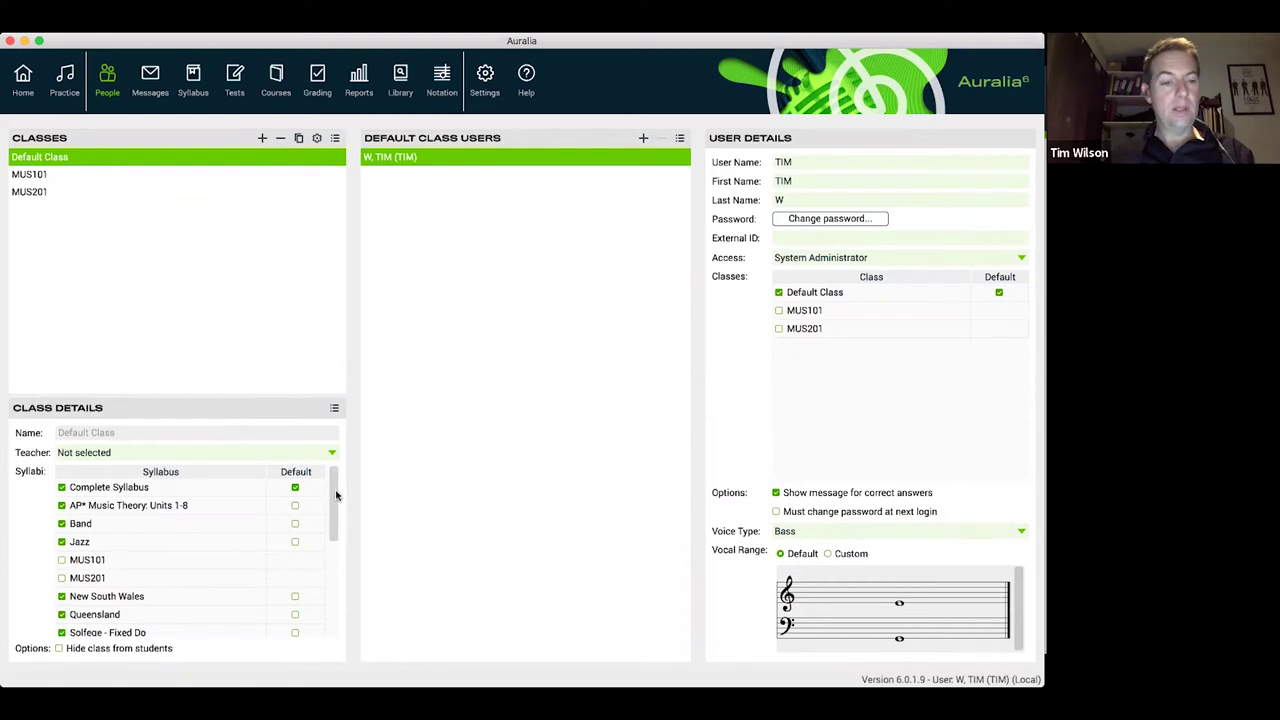
{"action": "scroll", "coordinate": [336, 497], "scroll_direction": "down", "scroll_amount": 1}
{"action": "scroll", "coordinate": [335, 502], "scroll_direction": "down", "scroll_amount": 1}
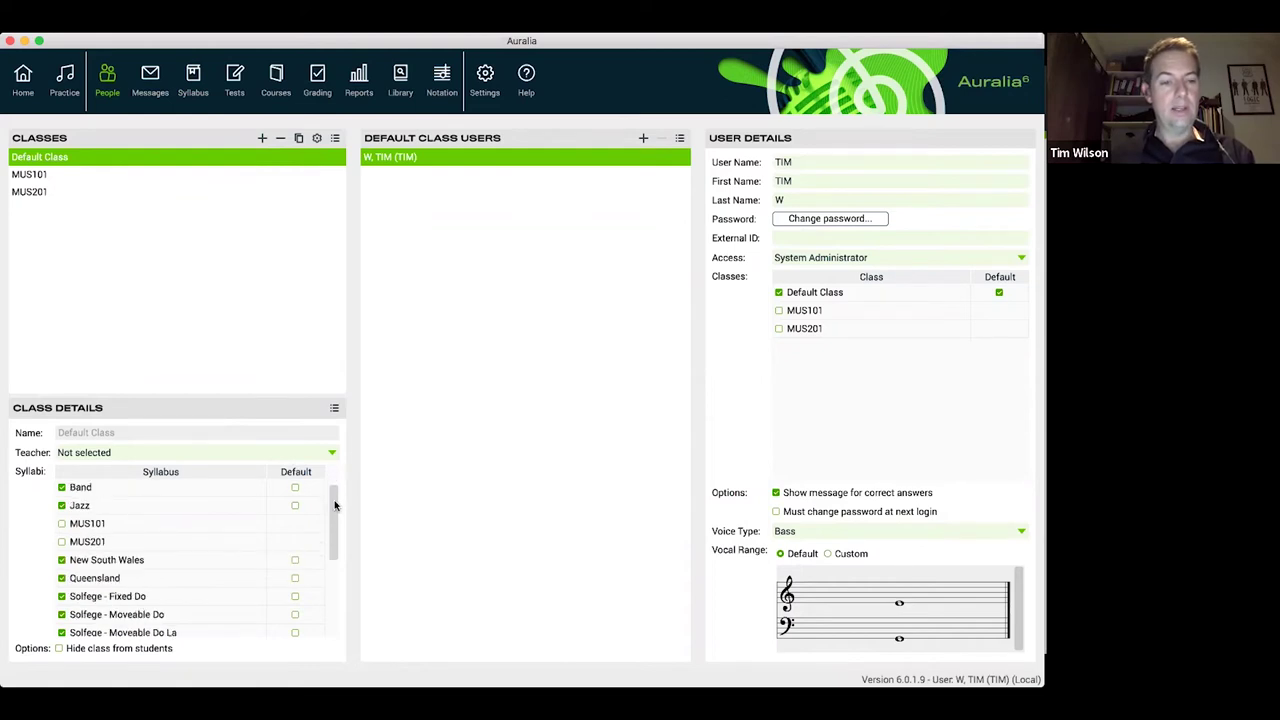
{"action": "left_click", "coordinate": [62, 524]}
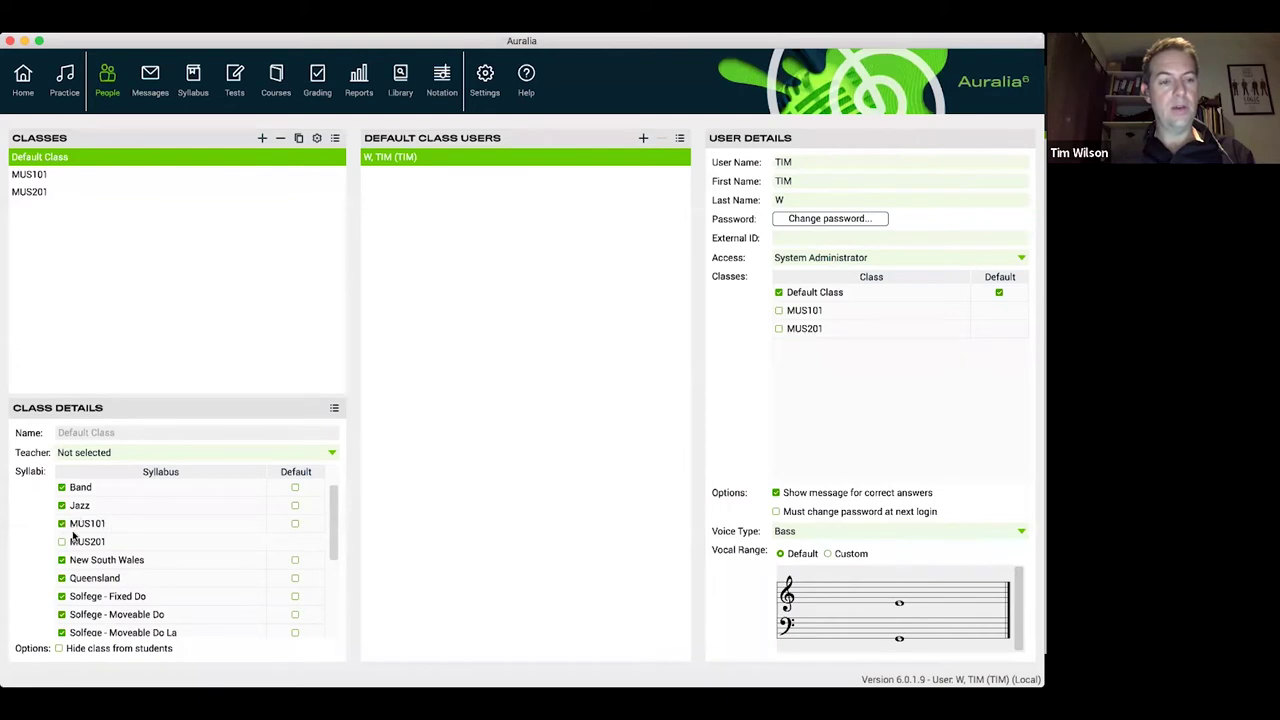
{"action": "left_click", "coordinate": [62, 542]}
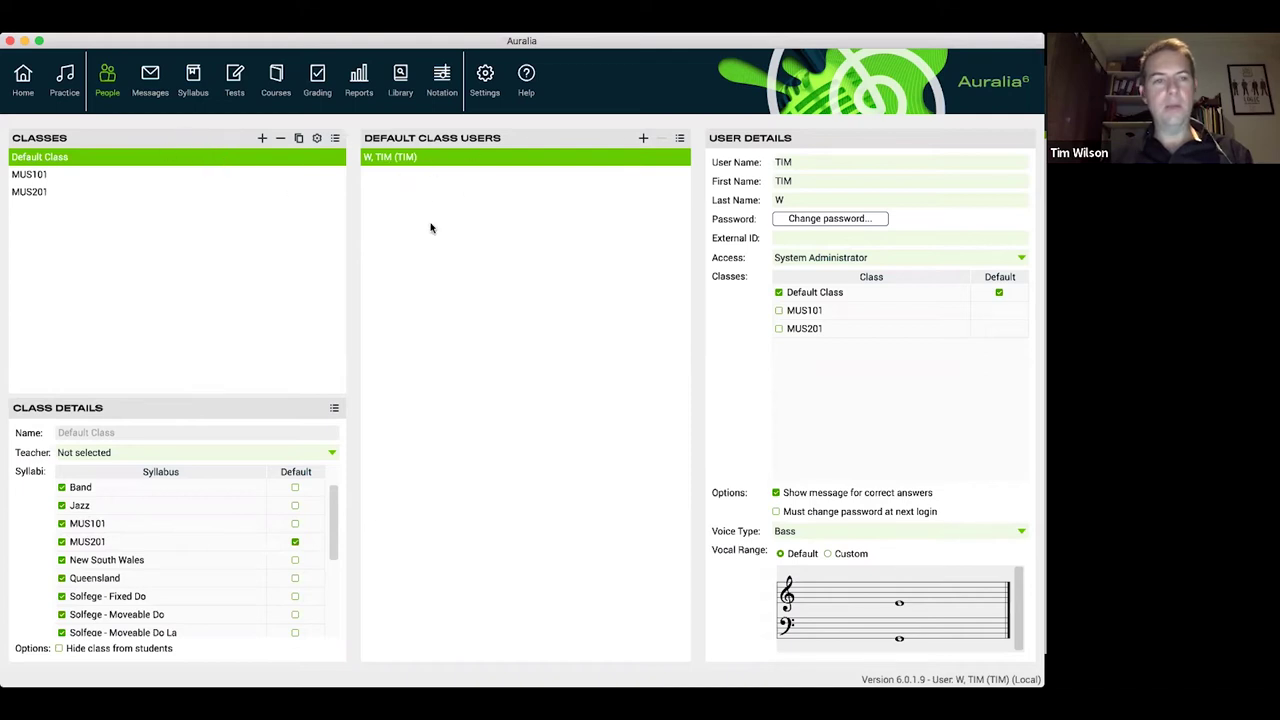
- Check the levels of Interval Recognition and Chord Recognition in MUS201 practice and the list of syllabi offered there
{"action": "left_click", "coordinate": [66, 84]}
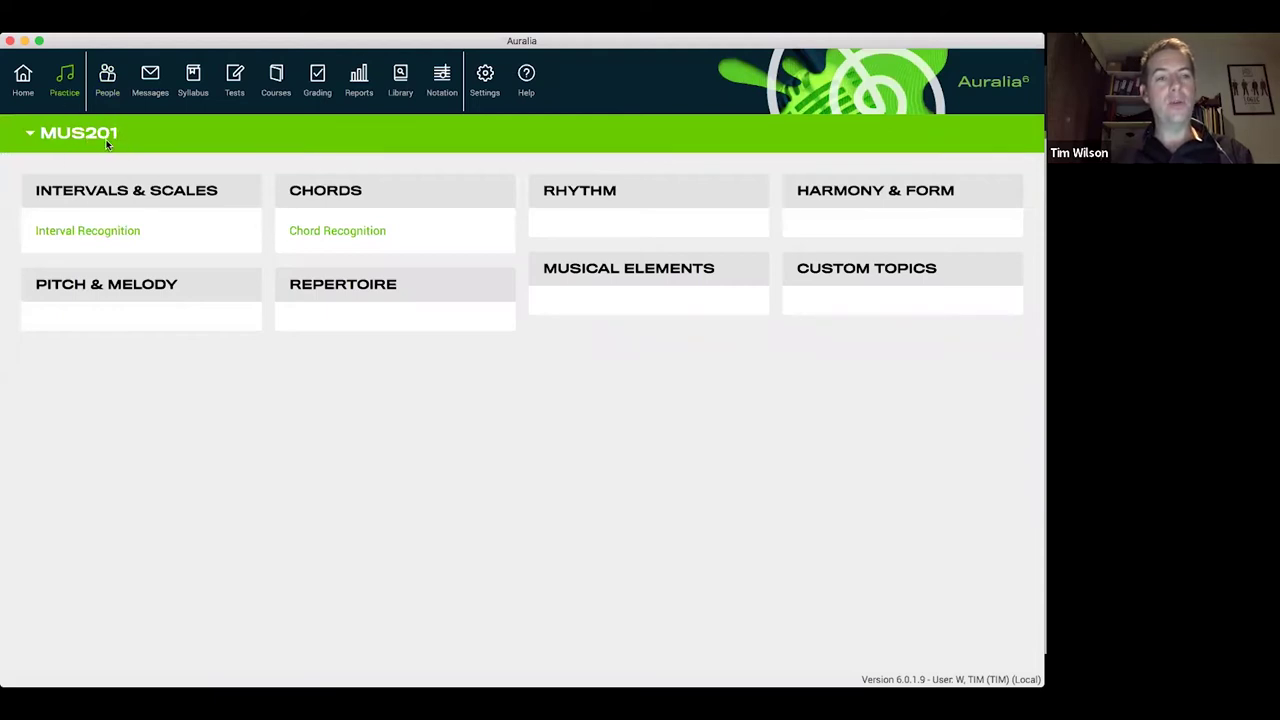
{"action": "left_click", "coordinate": [93, 230]}
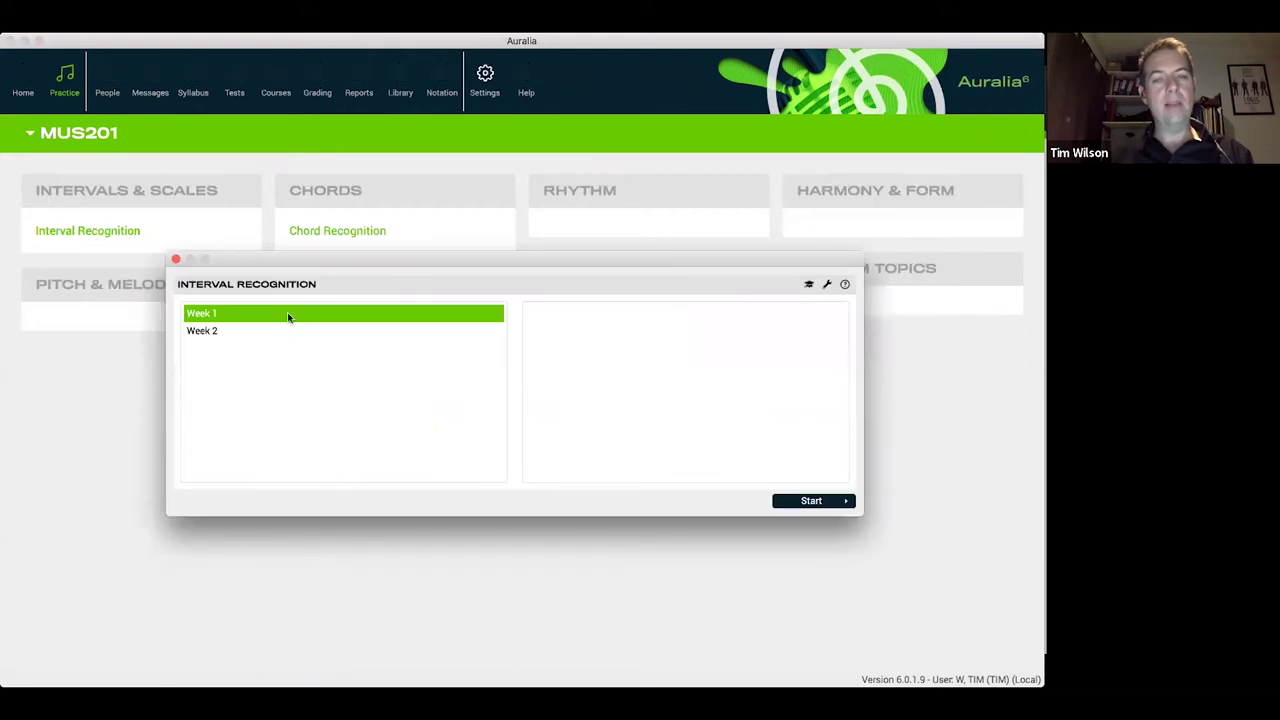
{"action": "left_click", "coordinate": [176, 260]}
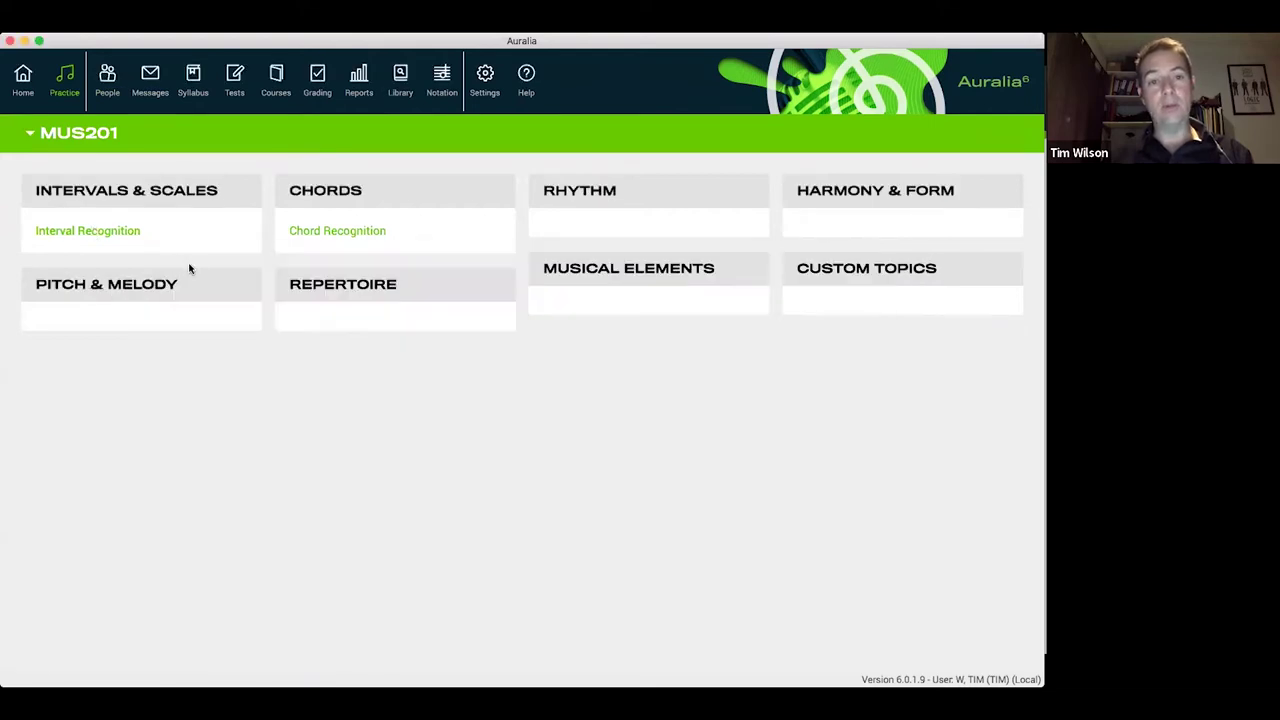
{"action": "left_click", "coordinate": [363, 232]}
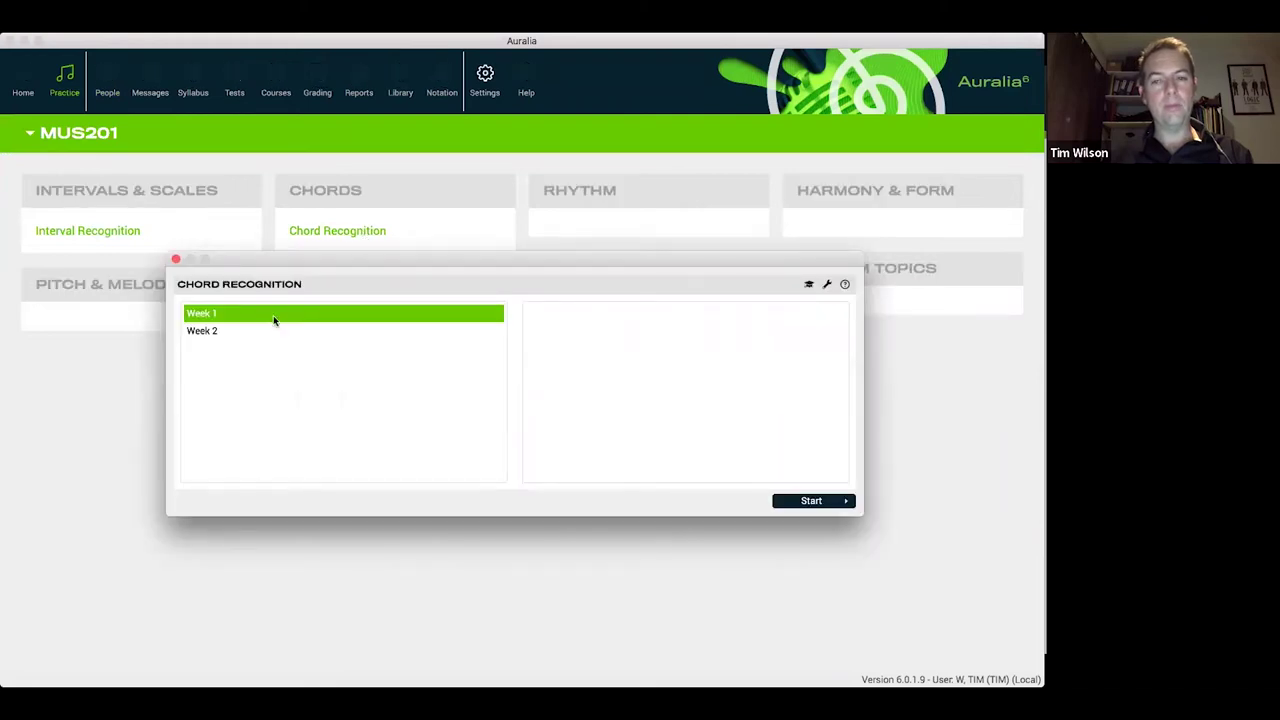
{"action": "left_click", "coordinate": [176, 260]}
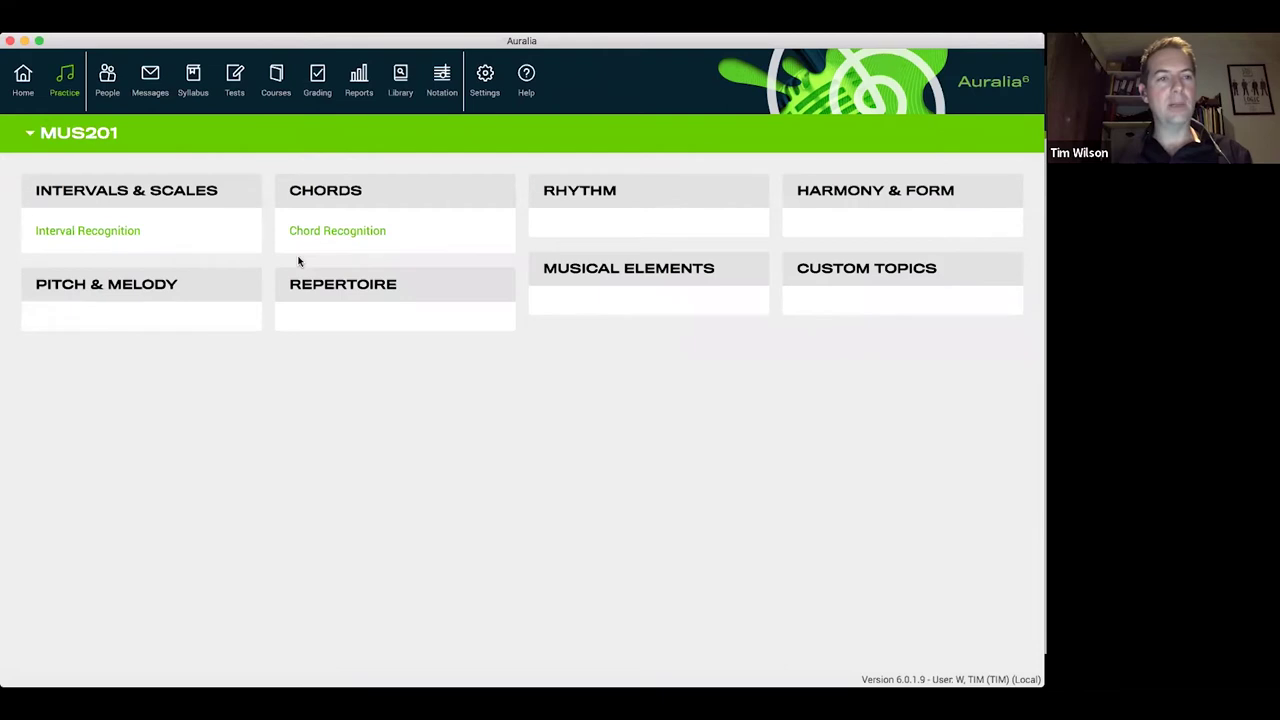
{"action": "left_click", "coordinate": [84, 133]}
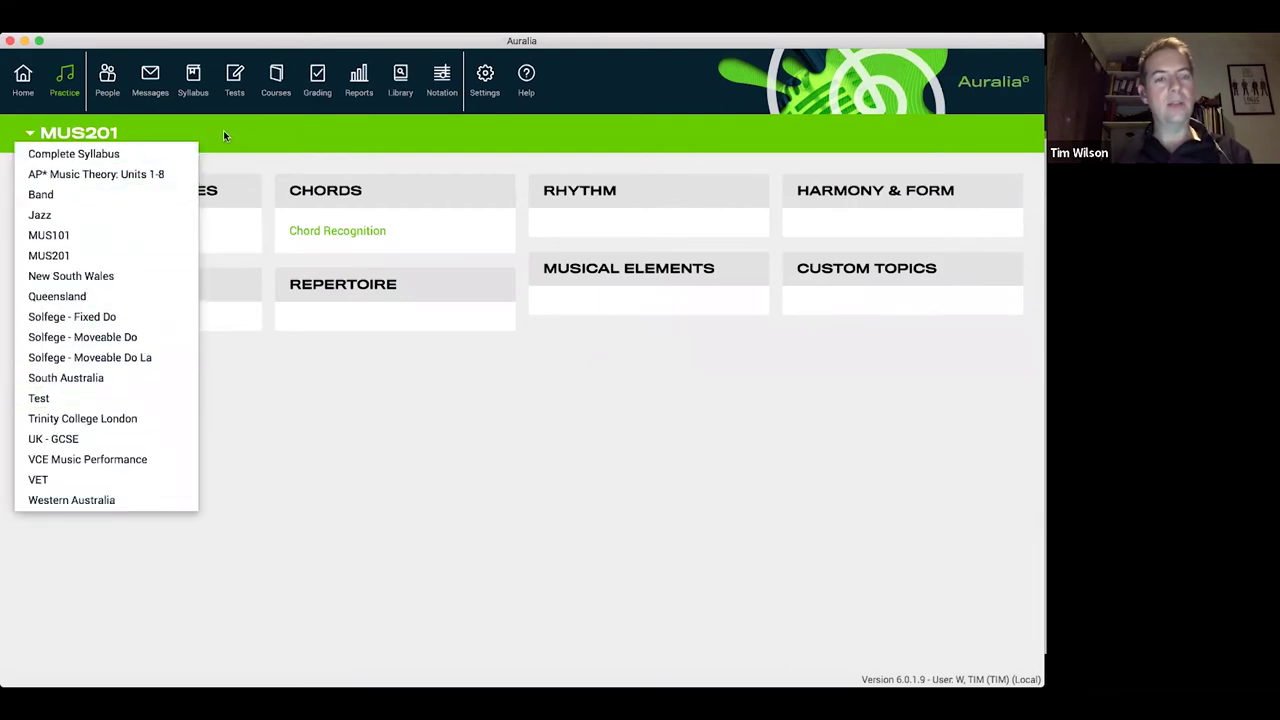
{"action": "left_click", "coordinate": [138, 126]}
- Disable the Band, Jazz, New South Wales, Queensland, Solfege, South Australia and UK - GCSE syllabi for the Default Class
{"action": "left_click", "coordinate": [107, 78]}
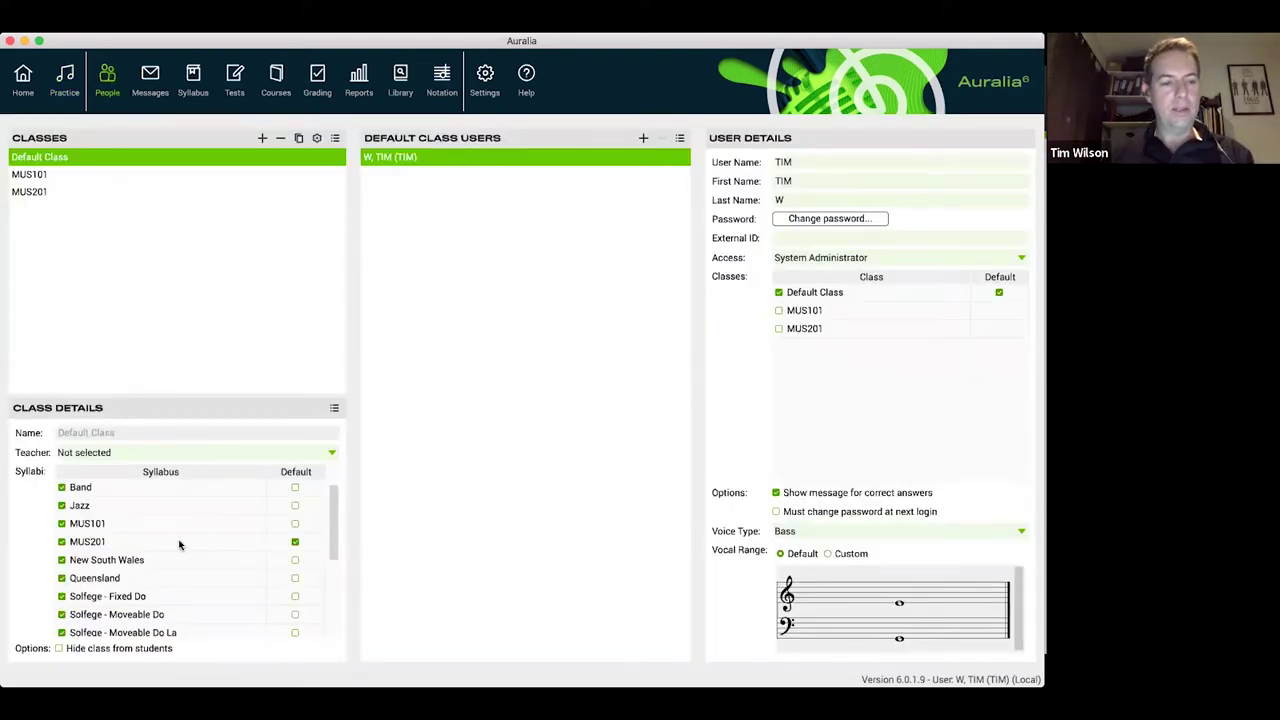
{"action": "scroll", "coordinate": [263, 549], "scroll_direction": "up", "scroll_amount": 2}
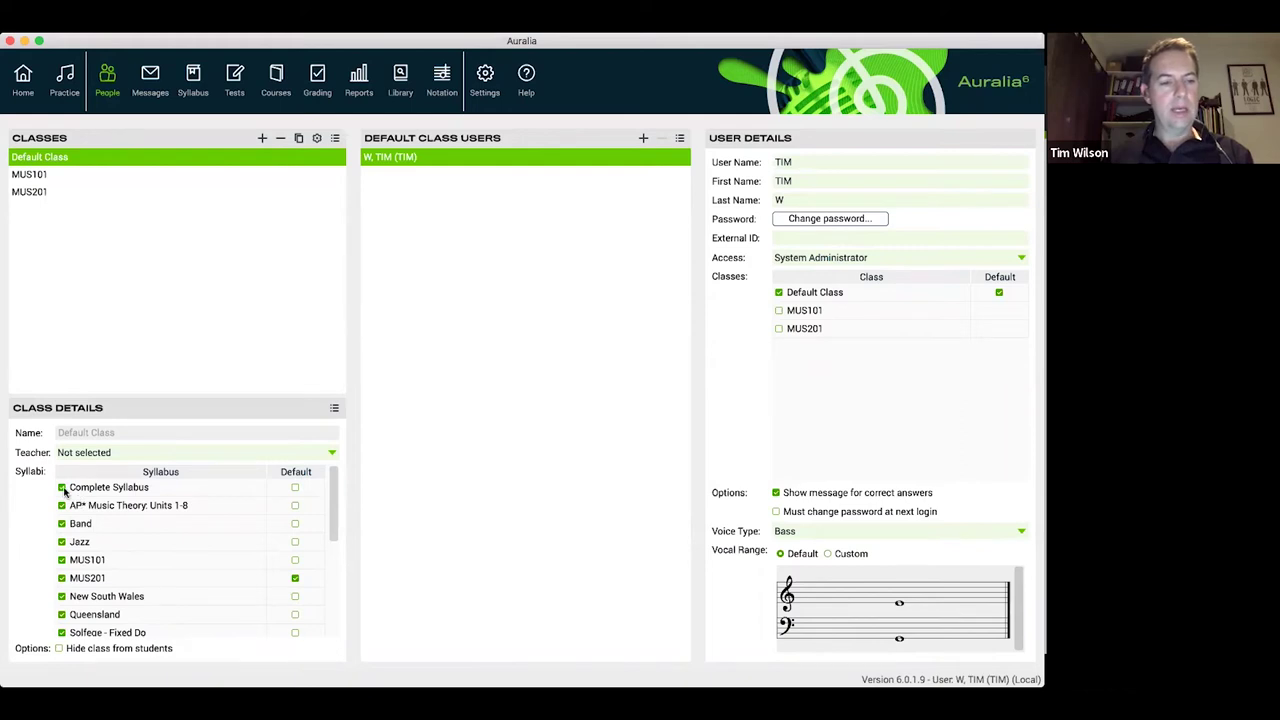
{"action": "left_click", "coordinate": [61, 523]}
{"action": "left_click", "coordinate": [61, 541]}
{"action": "left_click", "coordinate": [61, 596]}
{"action": "left_click", "coordinate": [61, 614]}
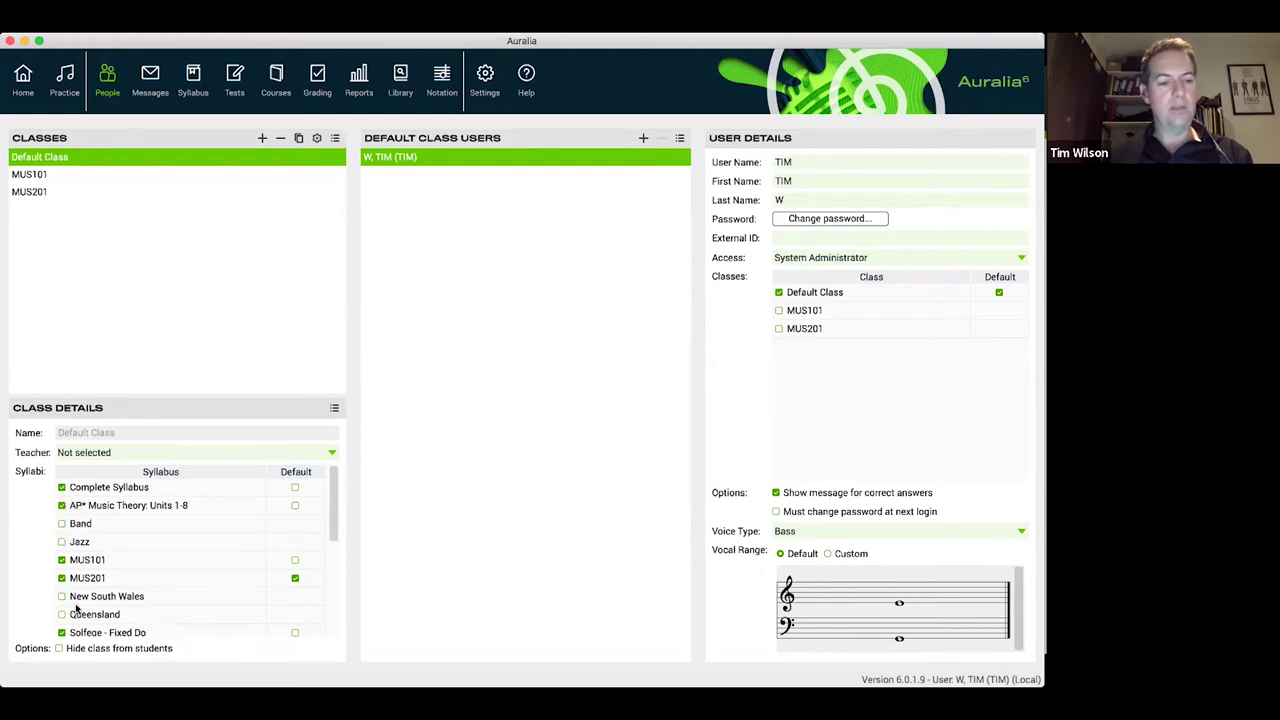
{"action": "scroll", "coordinate": [76, 608], "scroll_direction": "down", "scroll_amount": 3}
{"action": "left_click", "coordinate": [61, 523]}
{"action": "left_click", "coordinate": [61, 541]}
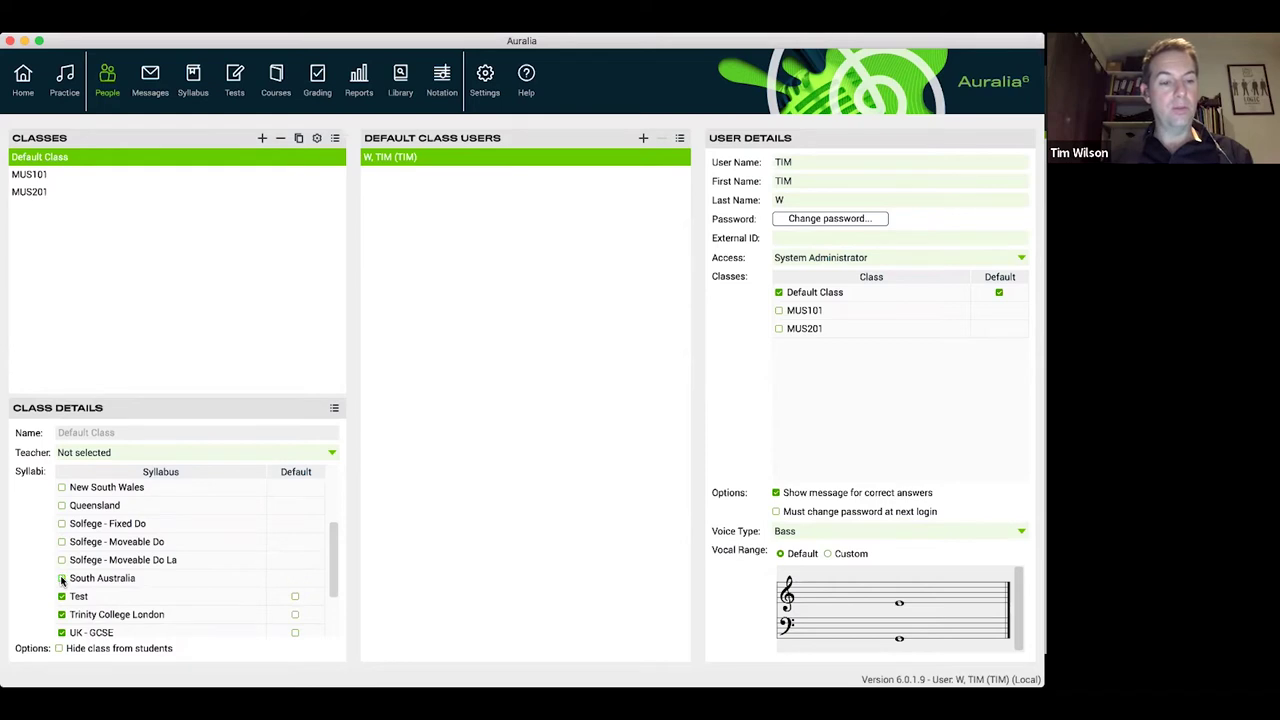
{"action": "scroll", "coordinate": [143, 582], "scroll_direction": "down", "scroll_amount": 3}
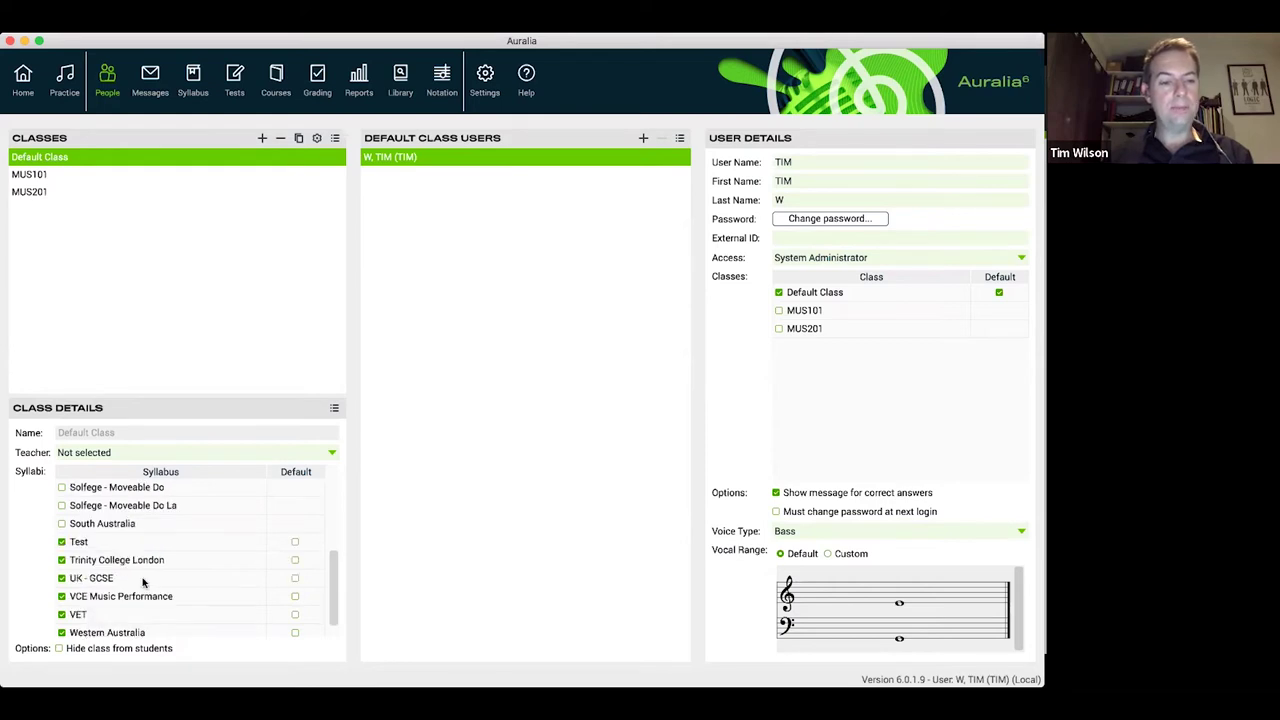
{"action": "left_click", "coordinate": [61, 578]}
{"action": "scroll", "coordinate": [149, 568], "scroll_direction": "up", "scroll_amount": 5}
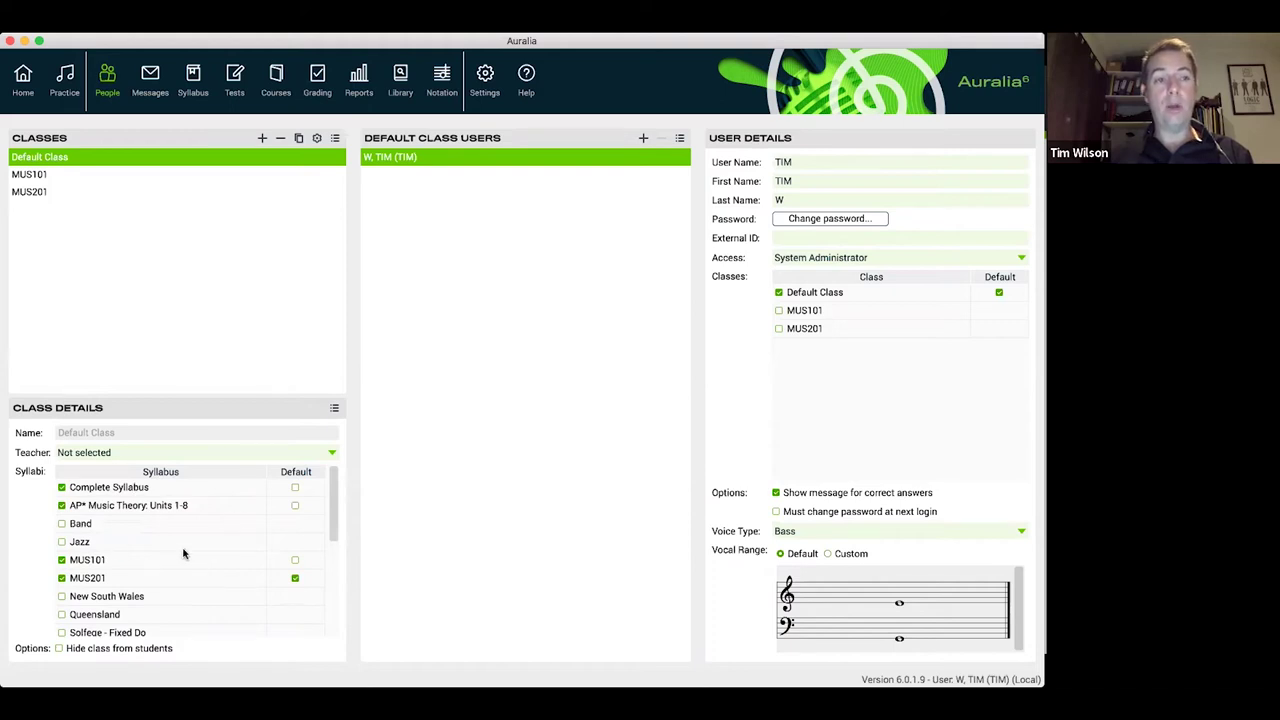
- Make MUS201 the only enabled and default syllabus of the Default Class, starting from Complete Syllabus only, and check the practice page
{"action": "left_click", "coordinate": [334, 412]}
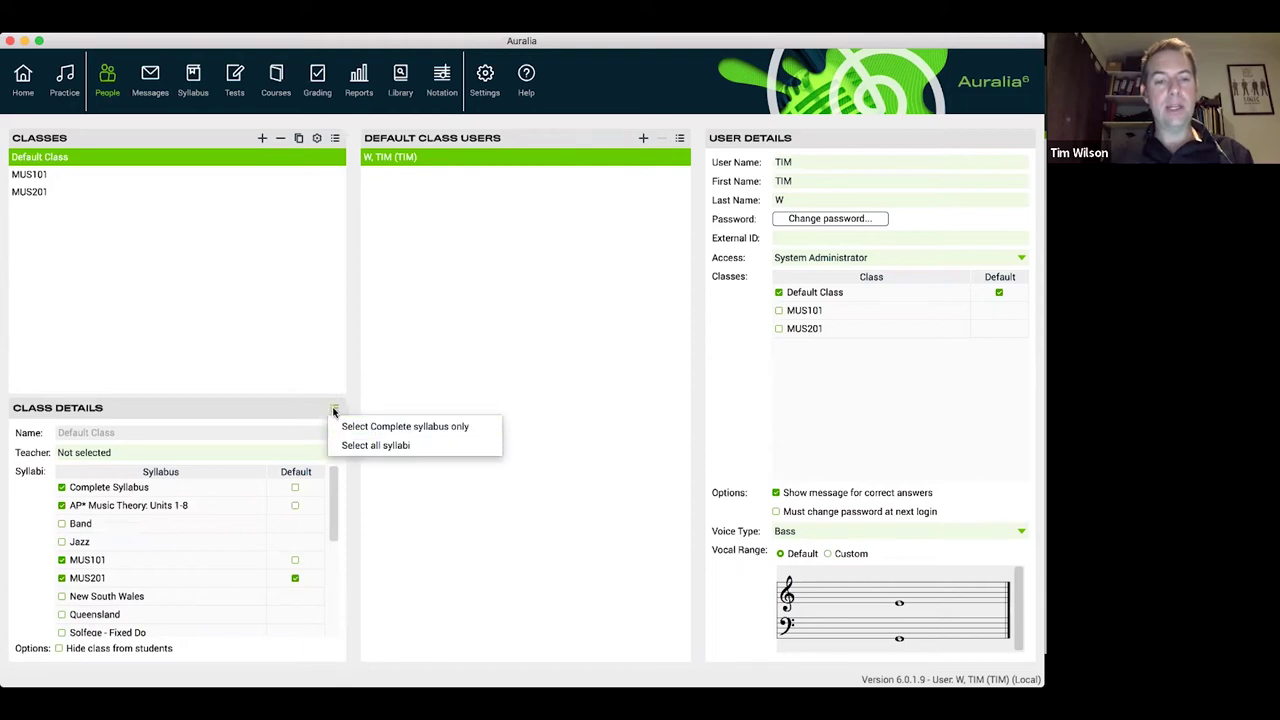
{"action": "left_click", "coordinate": [380, 427]}
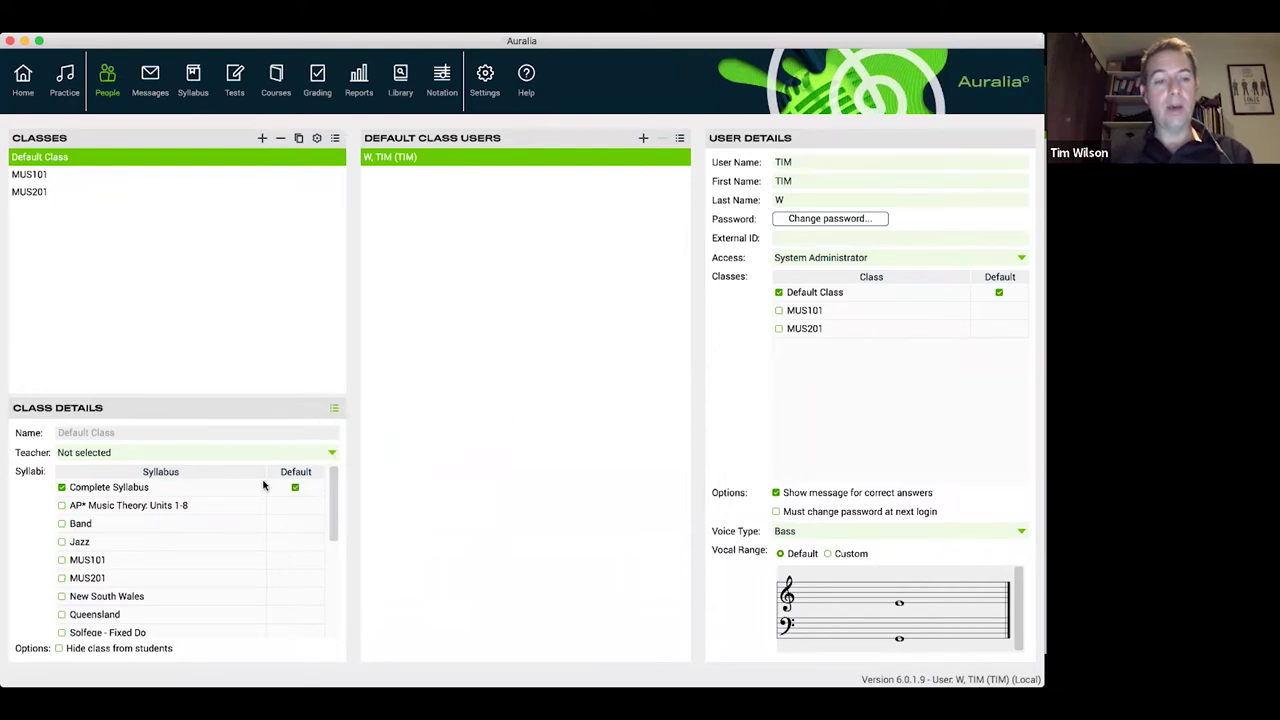
{"action": "left_click", "coordinate": [61, 578]}
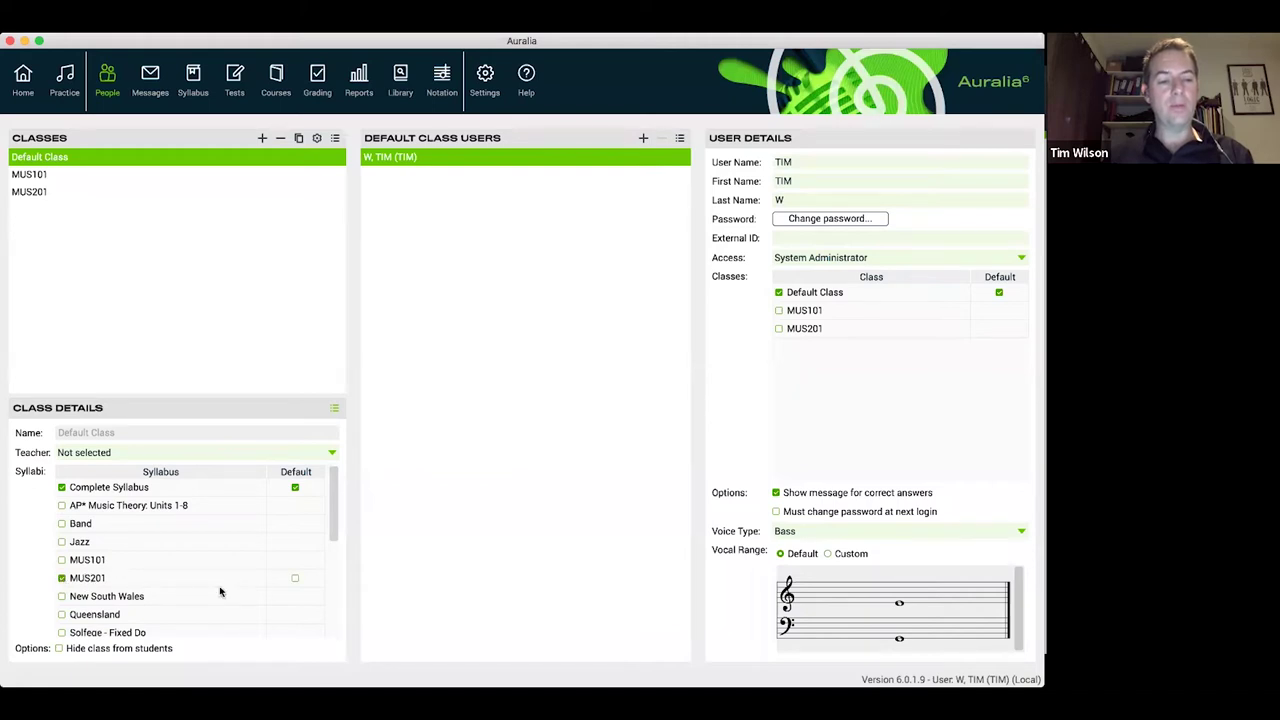
{"action": "left_click", "coordinate": [295, 578]}
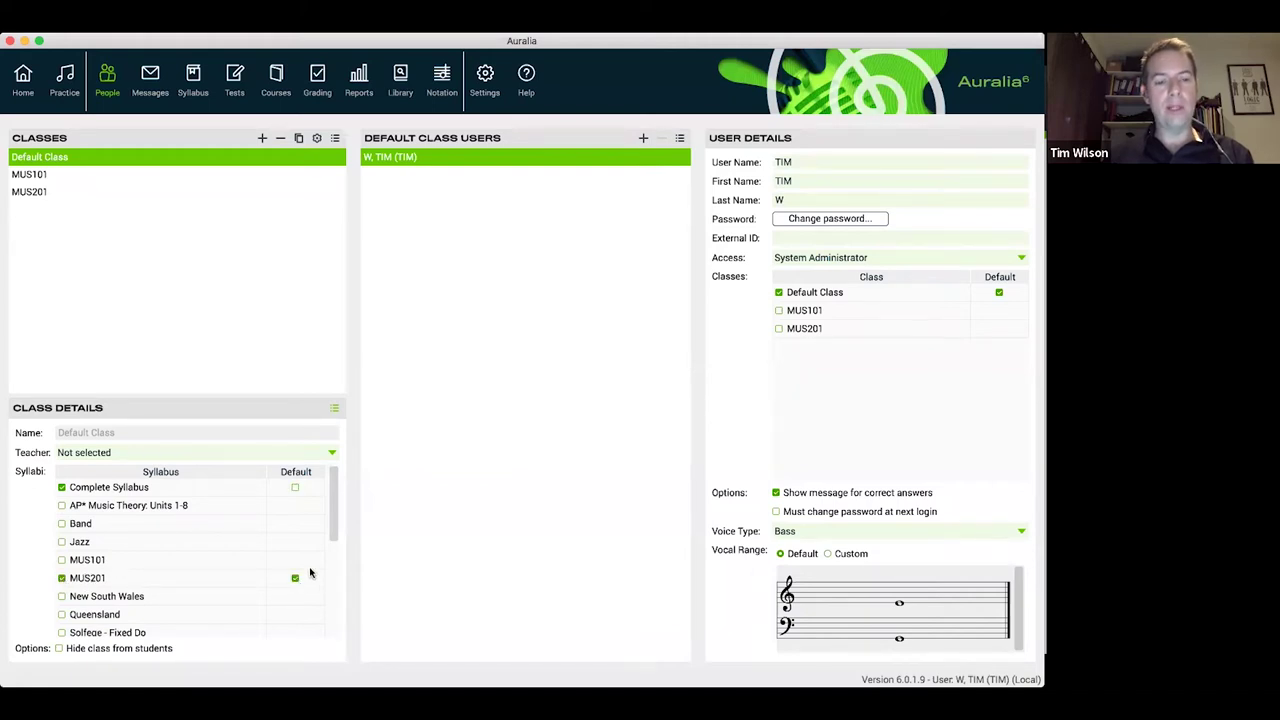
{"action": "left_click", "coordinate": [61, 488]}
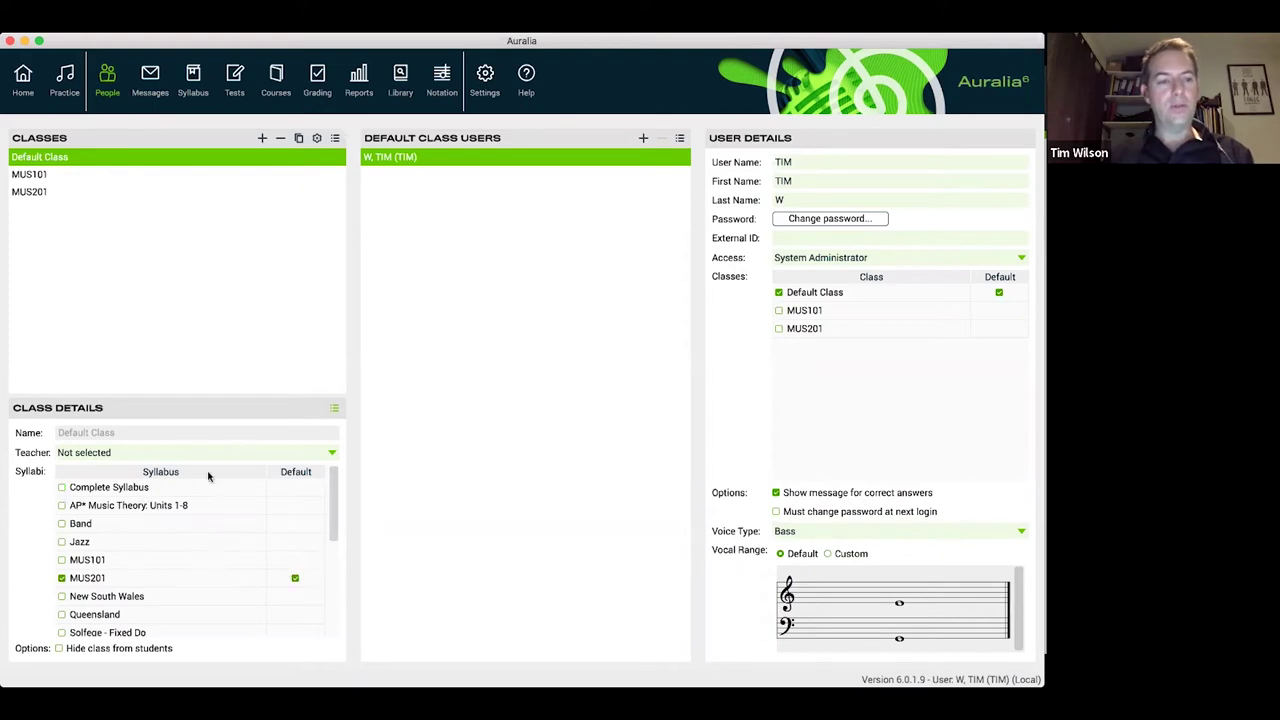
{"action": "left_click", "coordinate": [67, 82]}
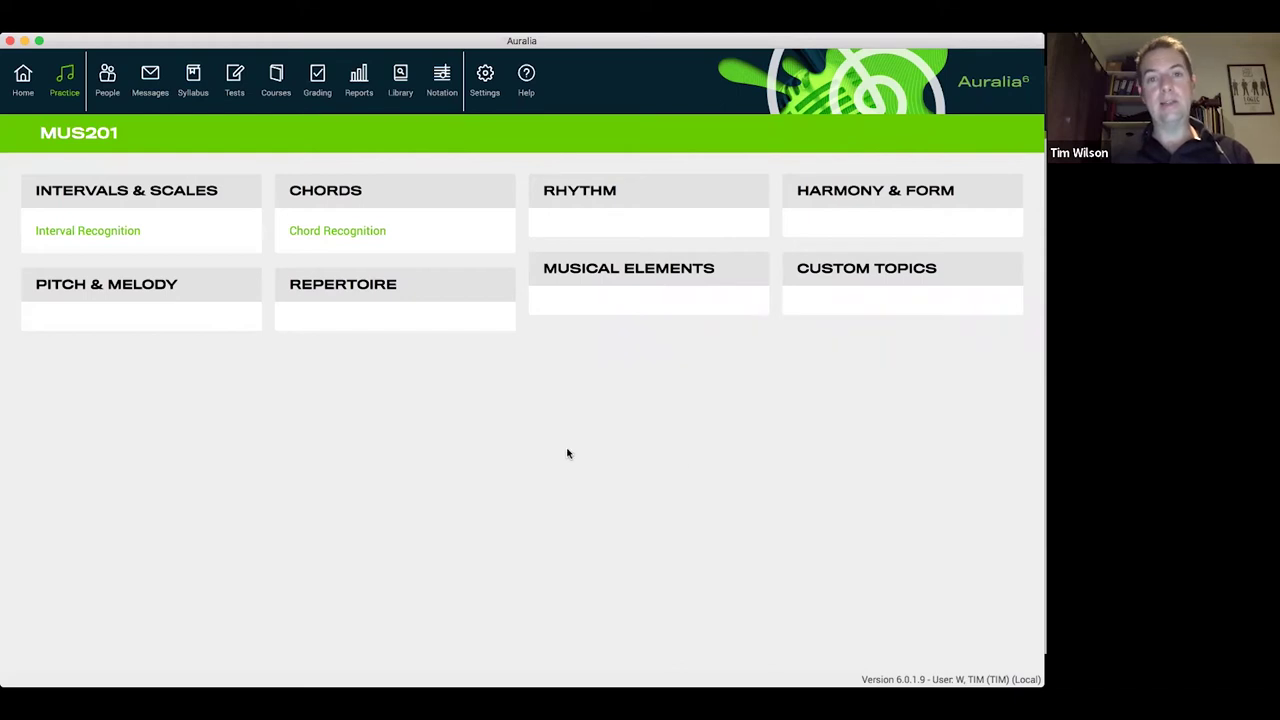
- Review the Advanced Progressions levels in the Complete Syllabus and select Level 7
{"action": "left_click", "coordinate": [193, 80]}
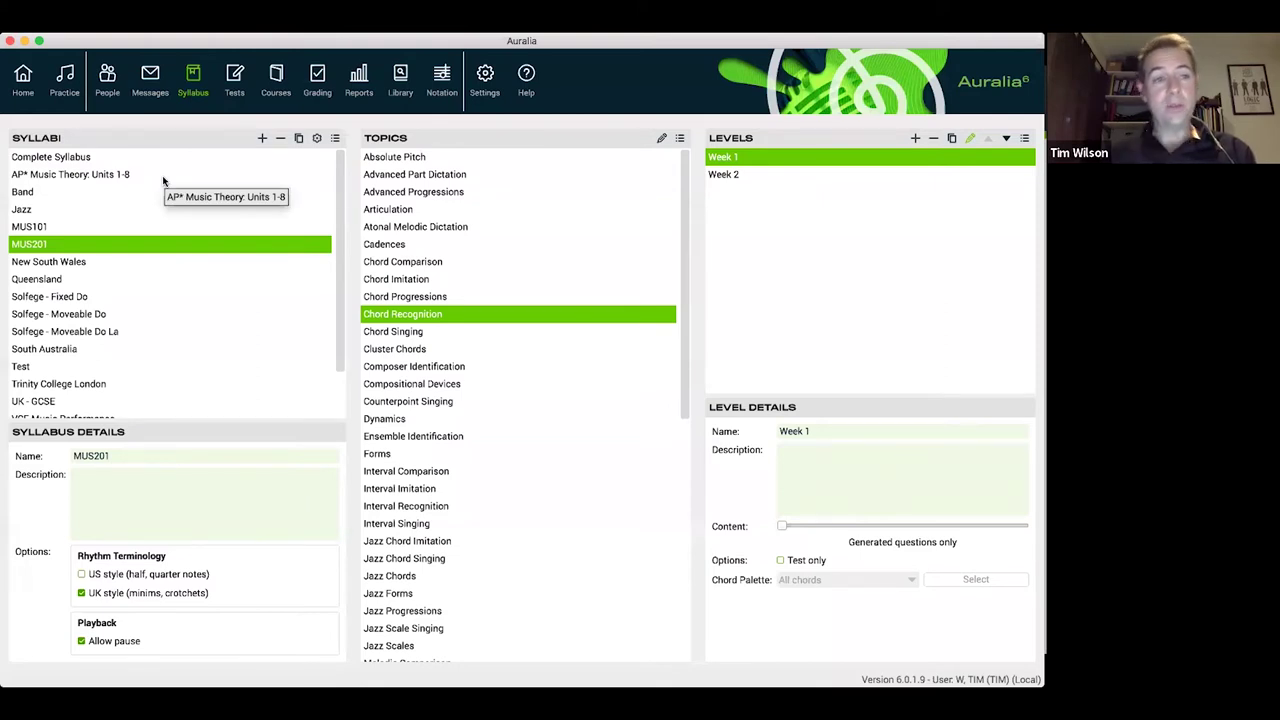
{"action": "left_click", "coordinate": [104, 158]}
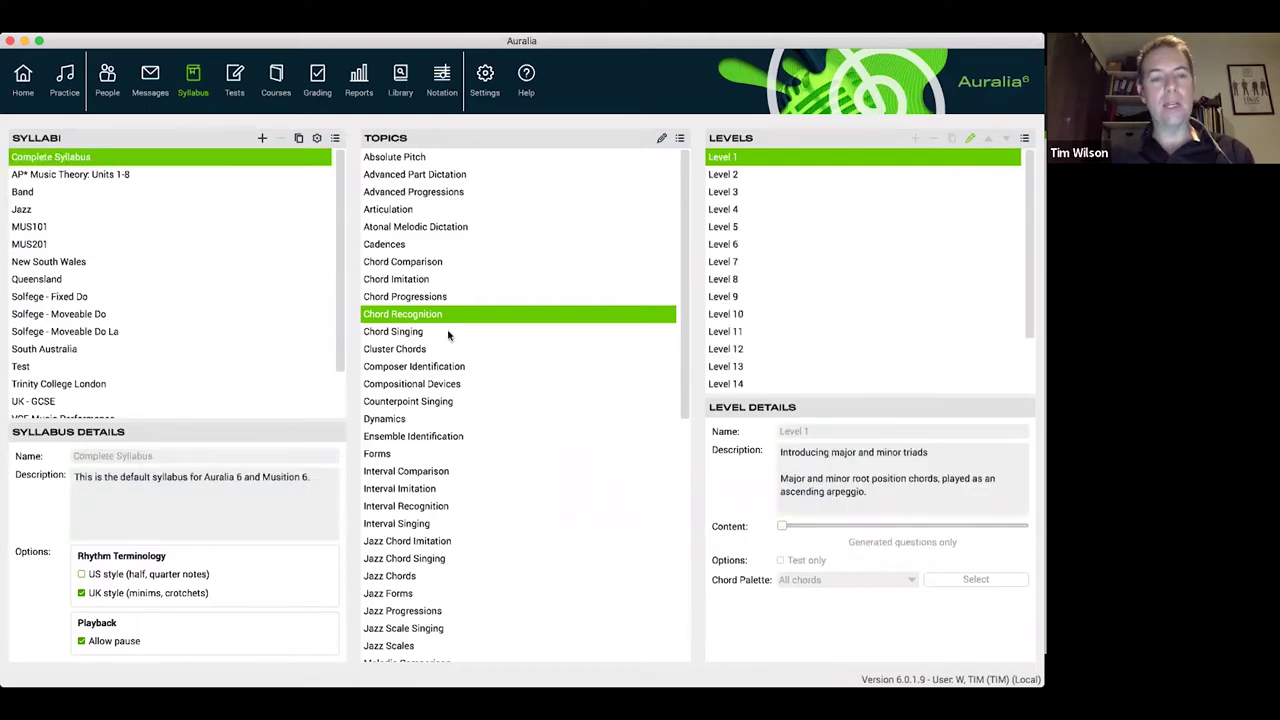
{"action": "scroll", "coordinate": [461, 426], "scroll_direction": "down", "scroll_amount": 5}
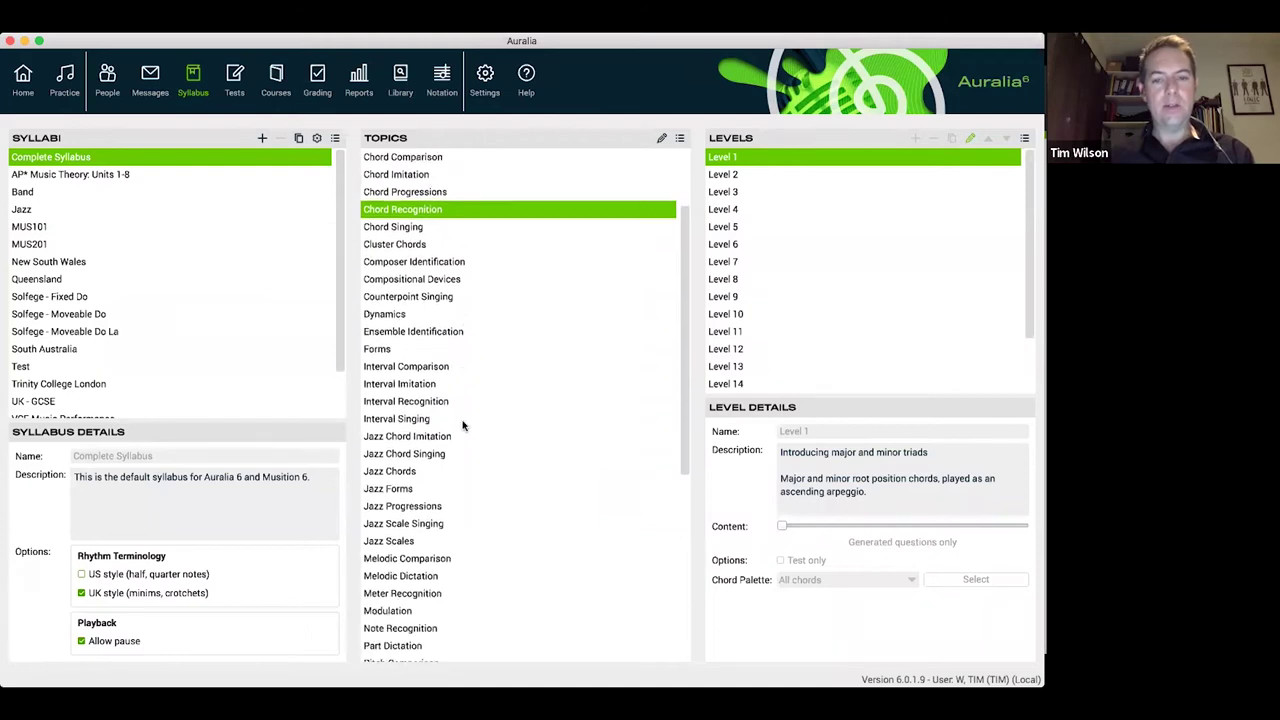
{"action": "scroll", "coordinate": [461, 426], "scroll_direction": "up", "scroll_amount": 5}
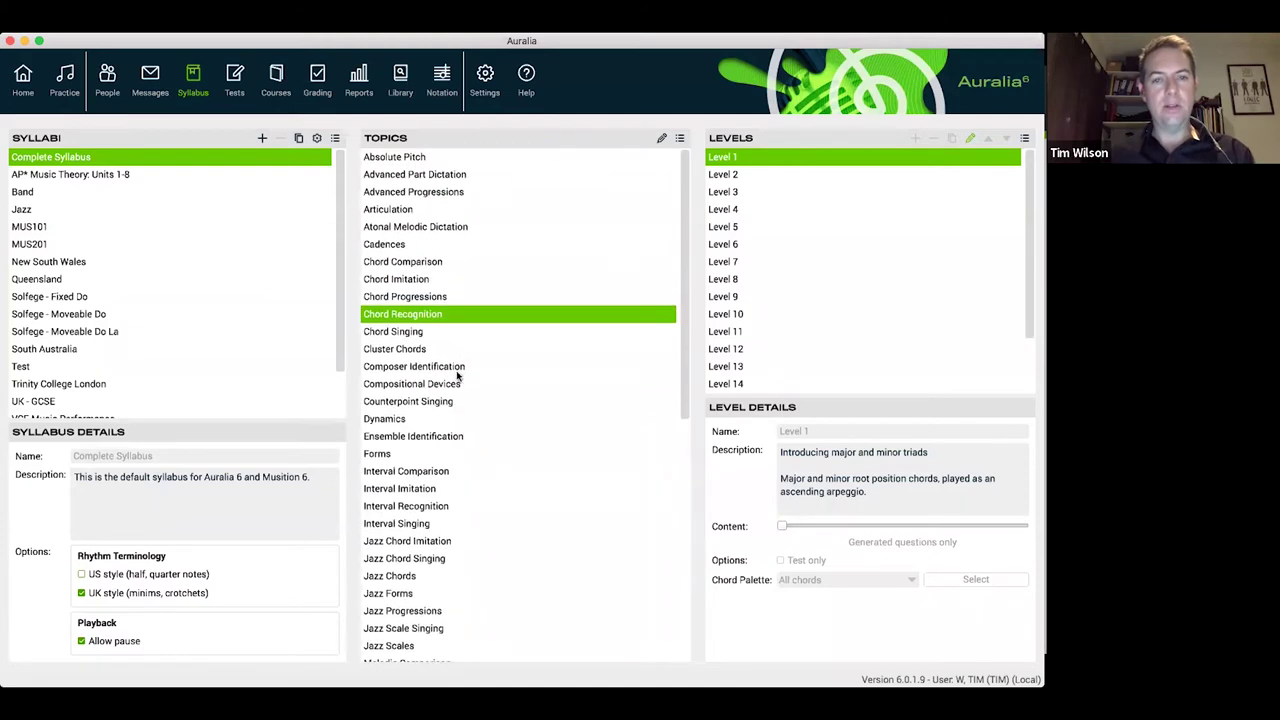
{"action": "left_click", "coordinate": [449, 191]}
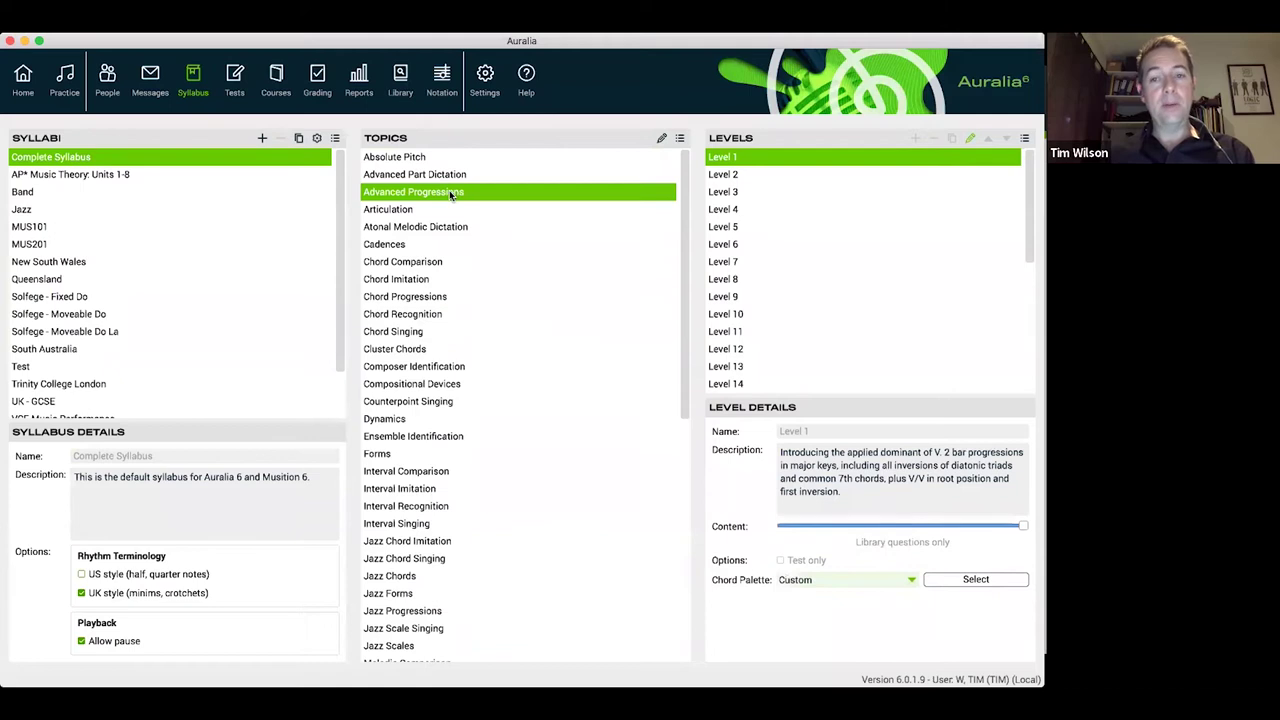
{"action": "left_click", "coordinate": [797, 248]}
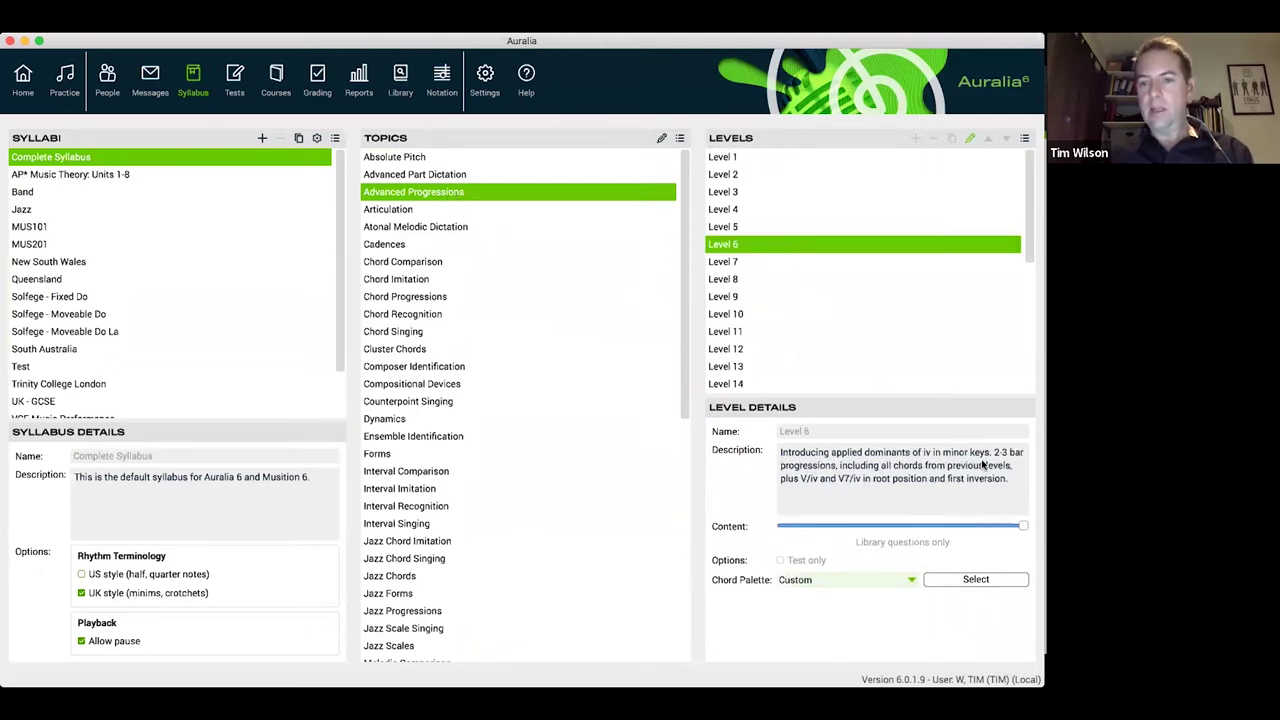
{"action": "left_click", "coordinate": [762, 261]}
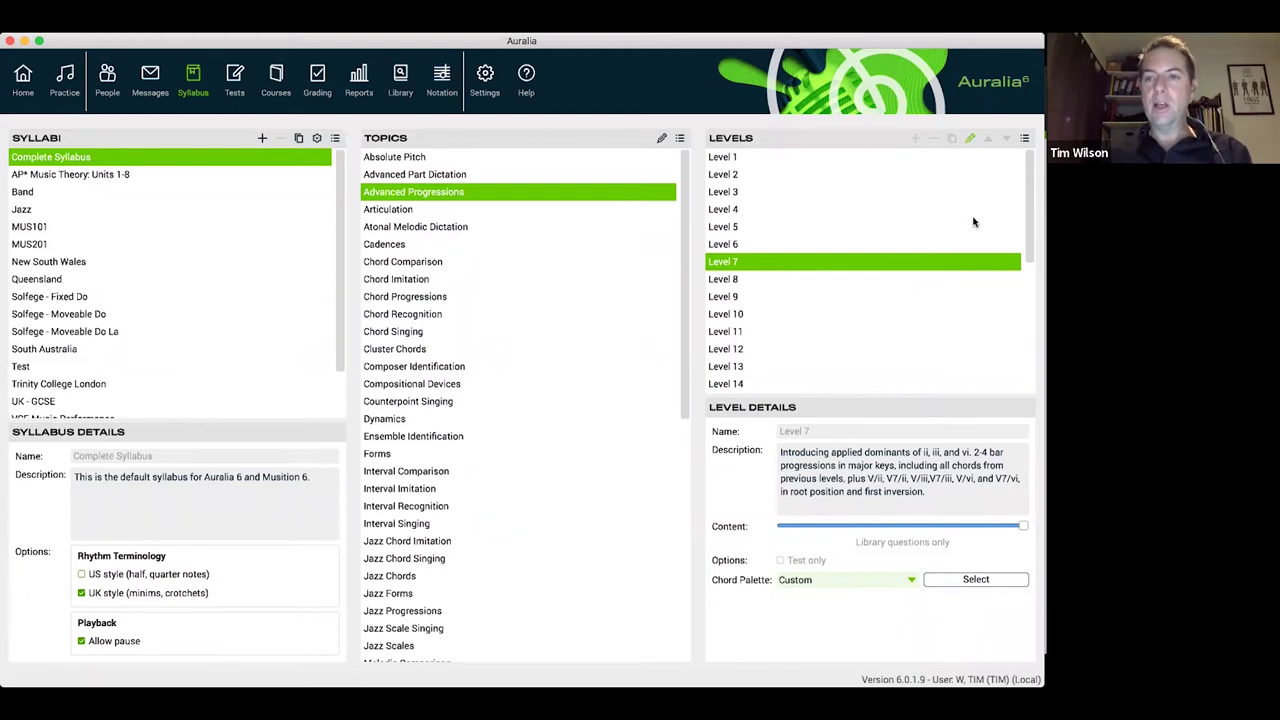
- Copy Level 7 of Advanced Progressions to the MUS201 syllabus with the new level name Week 1
{"action": "left_click", "coordinate": [1026, 142]}
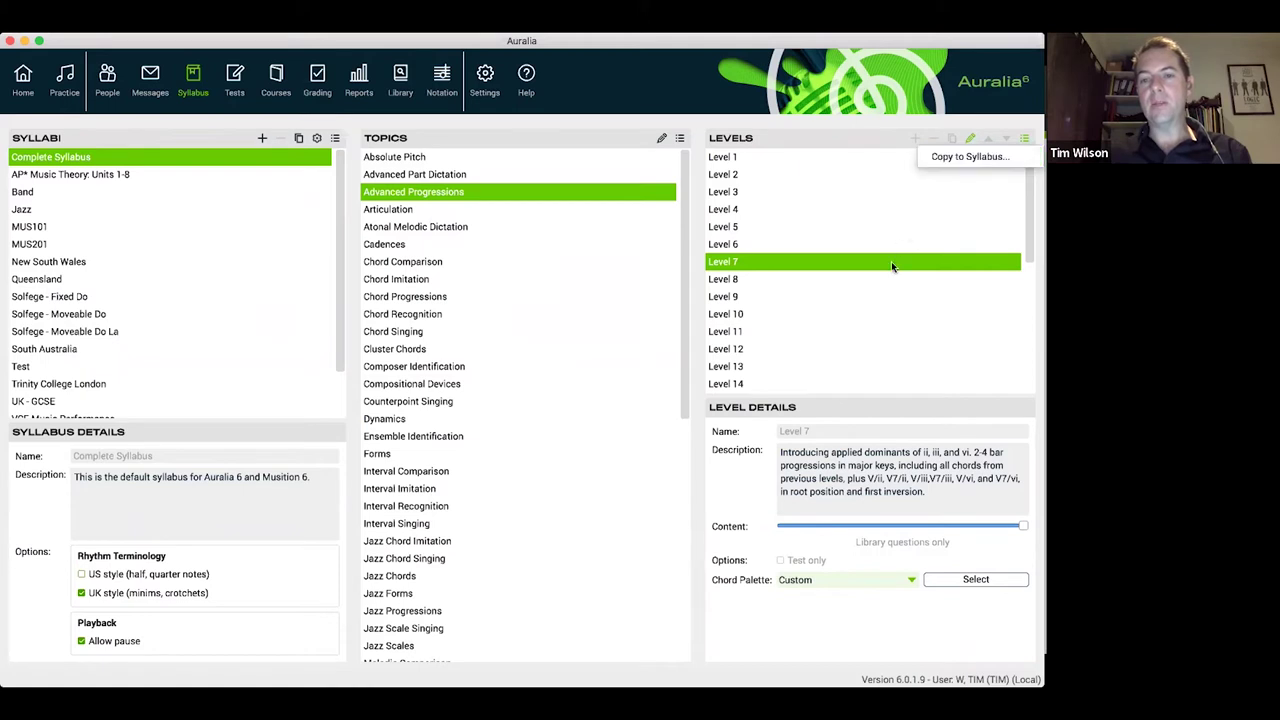
{"action": "left_click", "coordinate": [955, 158]}
{"action": "left_click", "coordinate": [676, 341]}
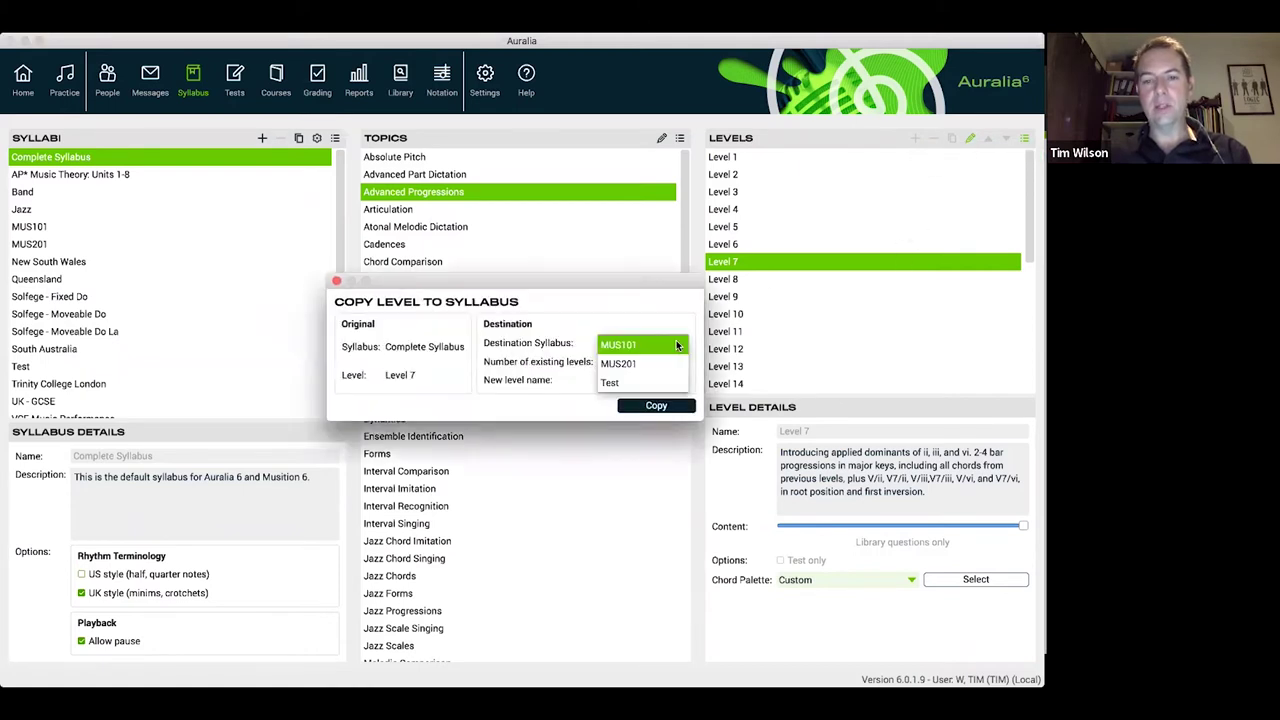
{"action": "left_click", "coordinate": [654, 365]}
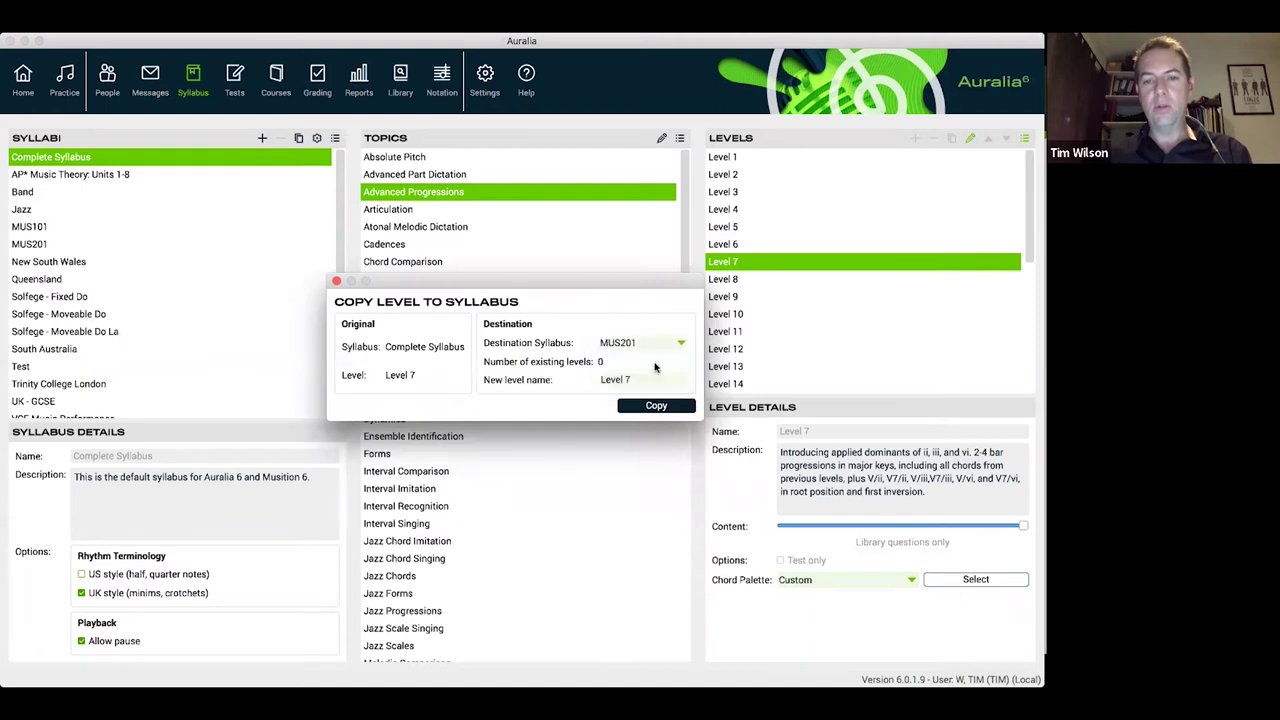
{"action": "left_click_drag", "start_coordinate": [643, 379], "coordinate": [593, 376]}
{"action": "type", "text": "Wee"}
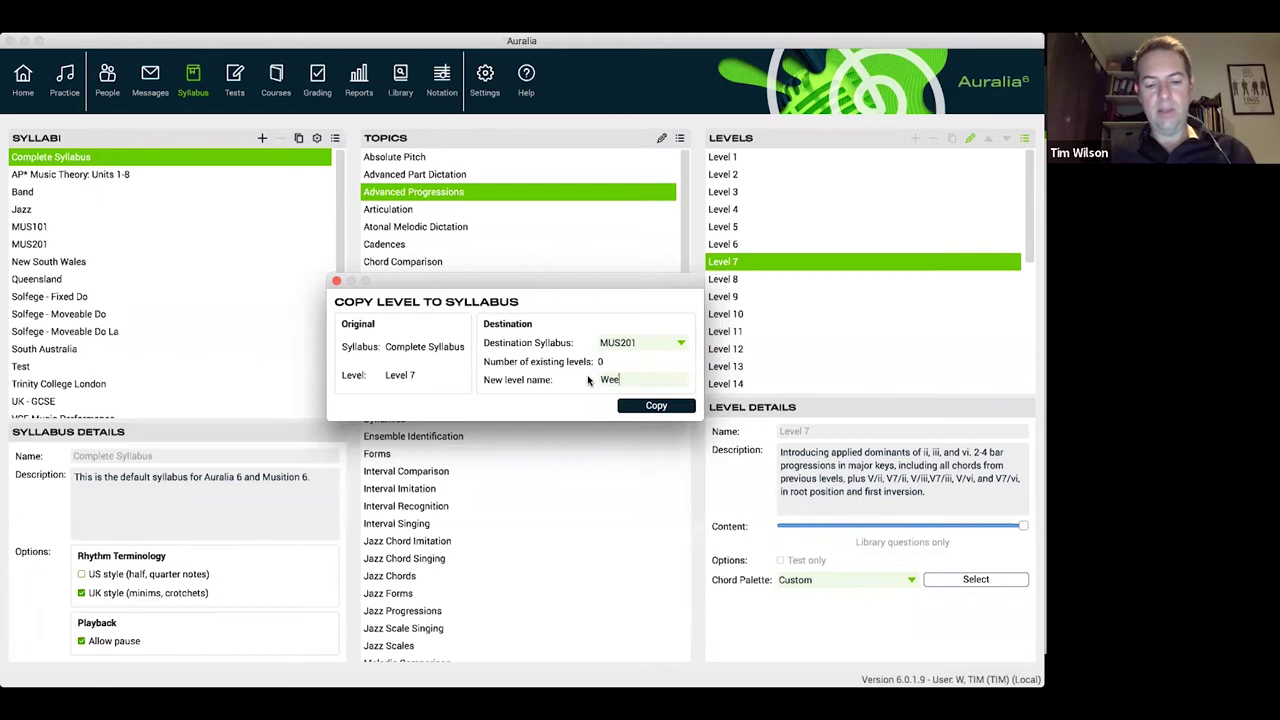
{"action": "type", "text": "k"}
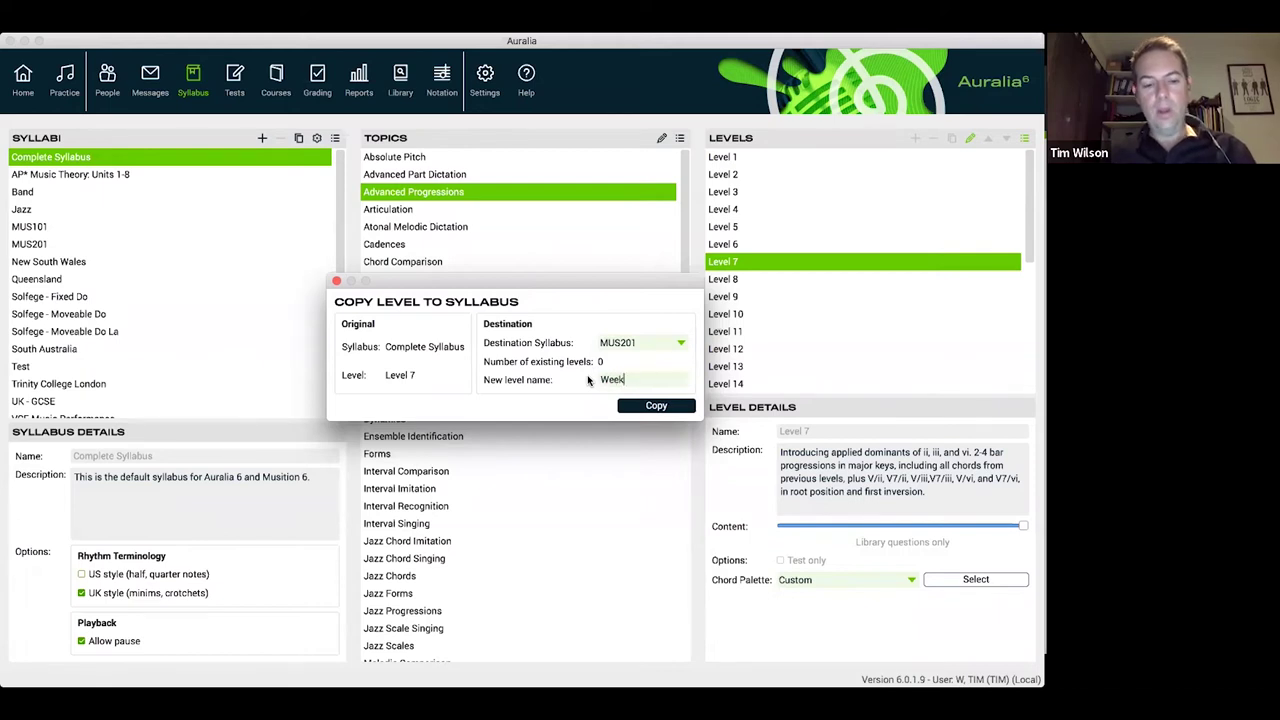
{"action": "type", "text": " 1"}
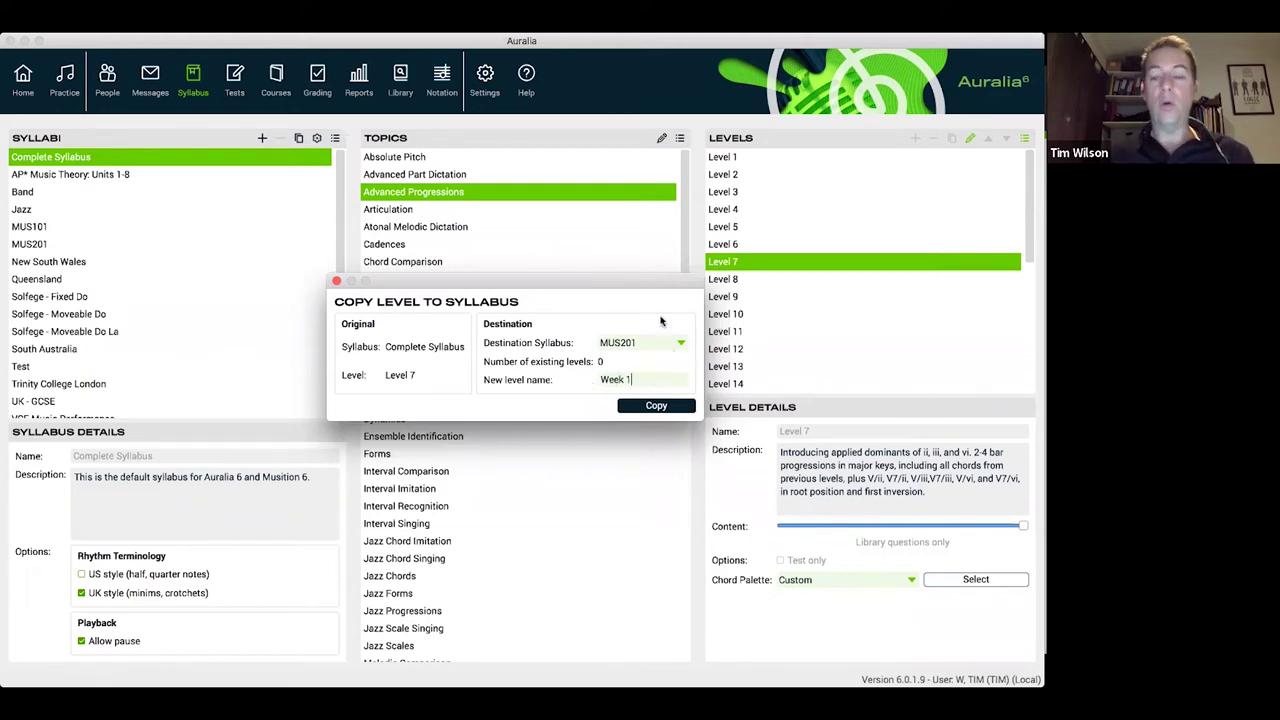
{"action": "left_click", "coordinate": [671, 410]}
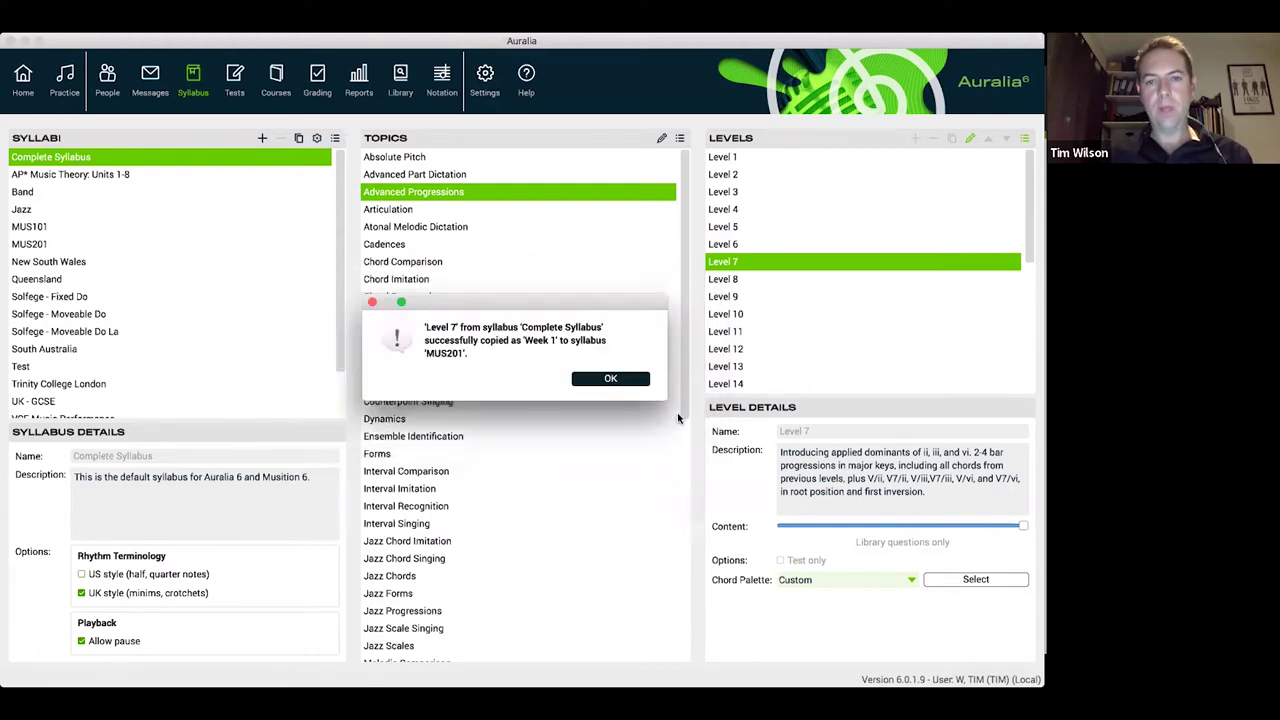
{"action": "left_click", "coordinate": [640, 385]}
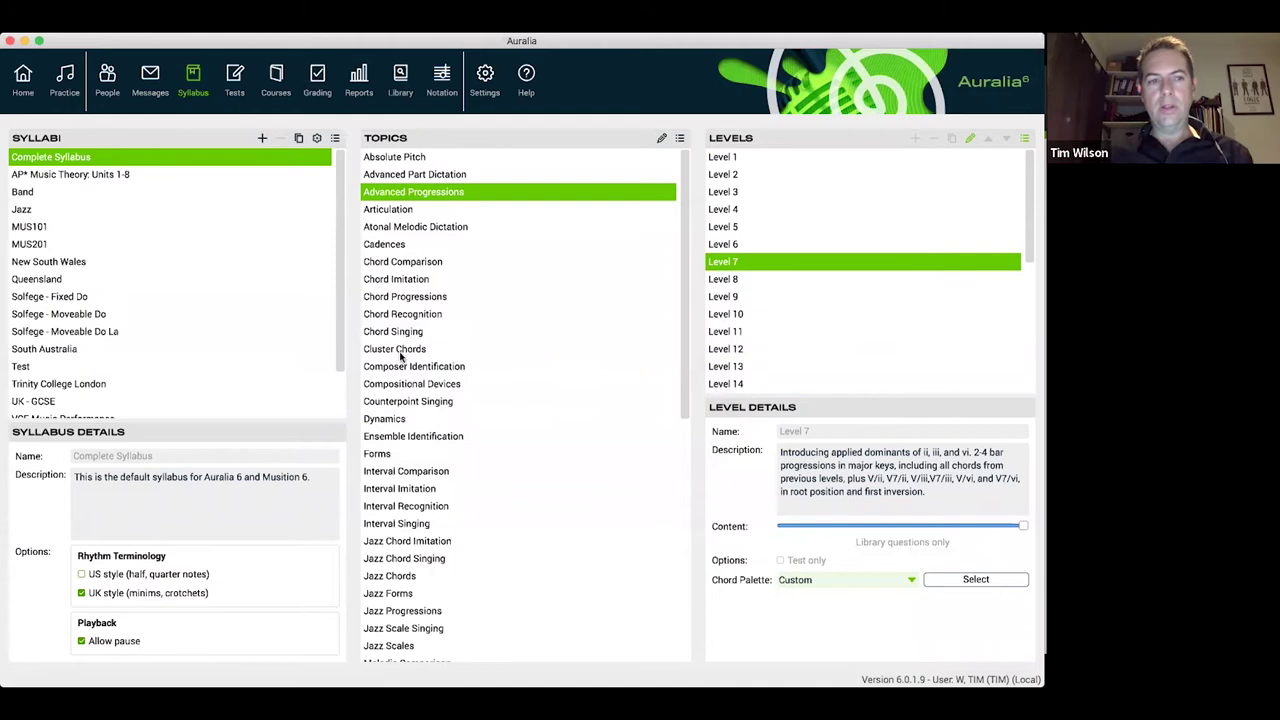
- Select the MUS201 syllabus and show only the topics that have levels for it
{"action": "left_click", "coordinate": [42, 246]}
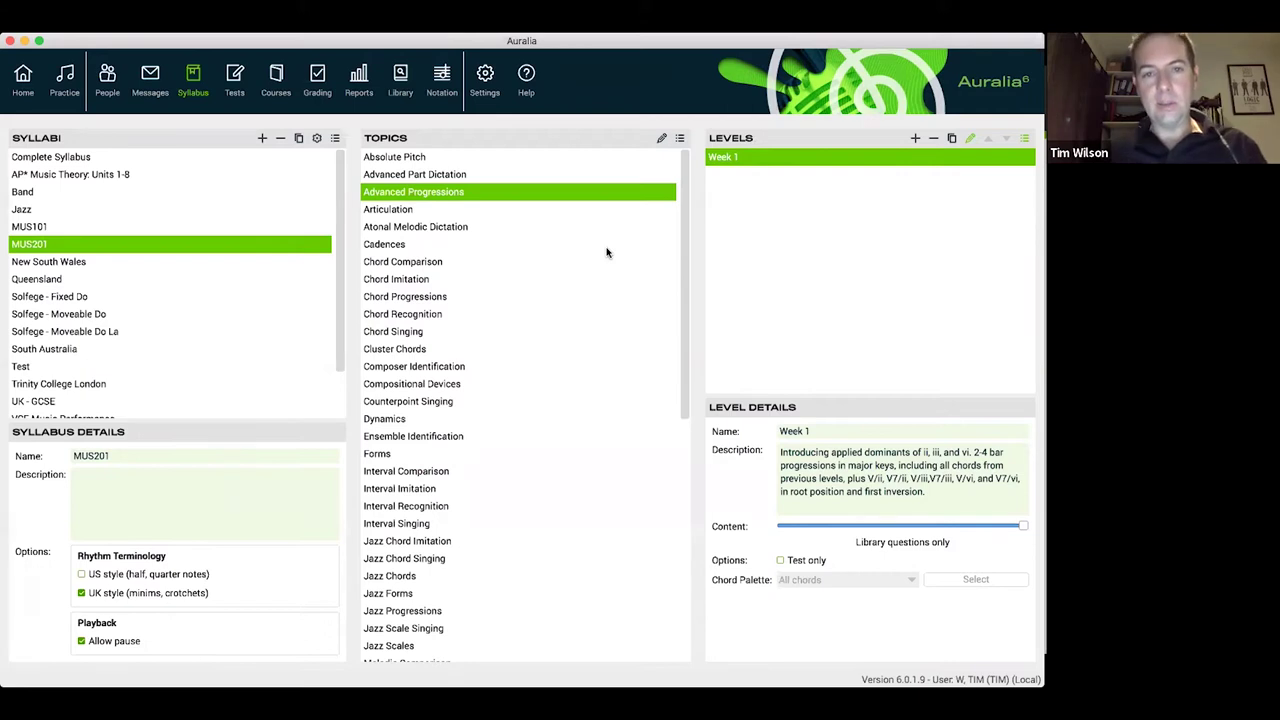
{"action": "left_click", "coordinate": [681, 138]}
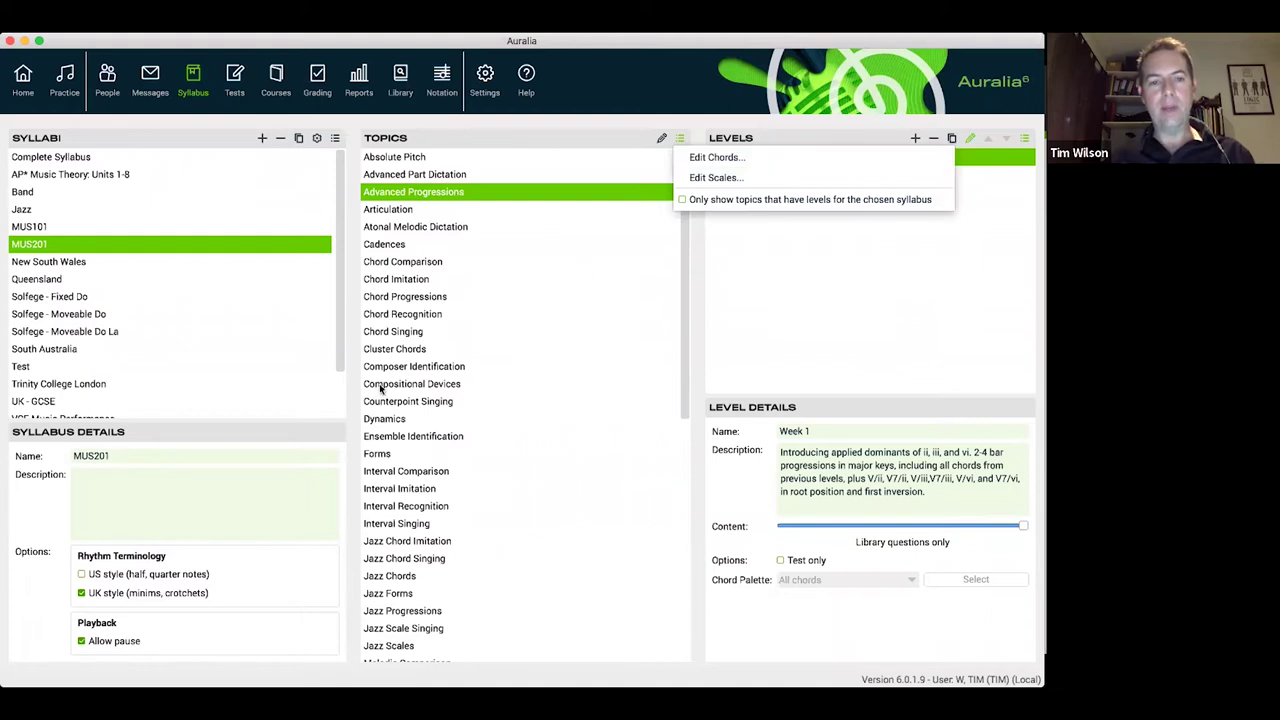
{"action": "left_click", "coordinate": [693, 203]}
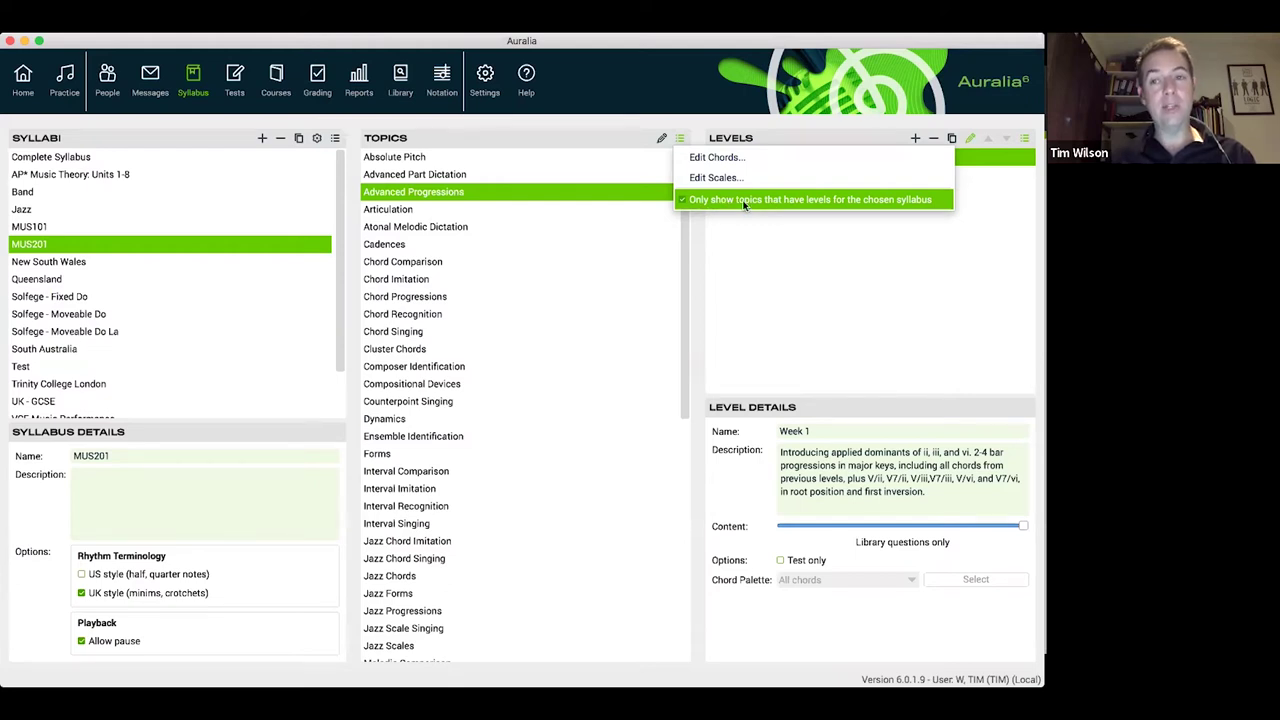
{"action": "left_click", "coordinate": [741, 204]}
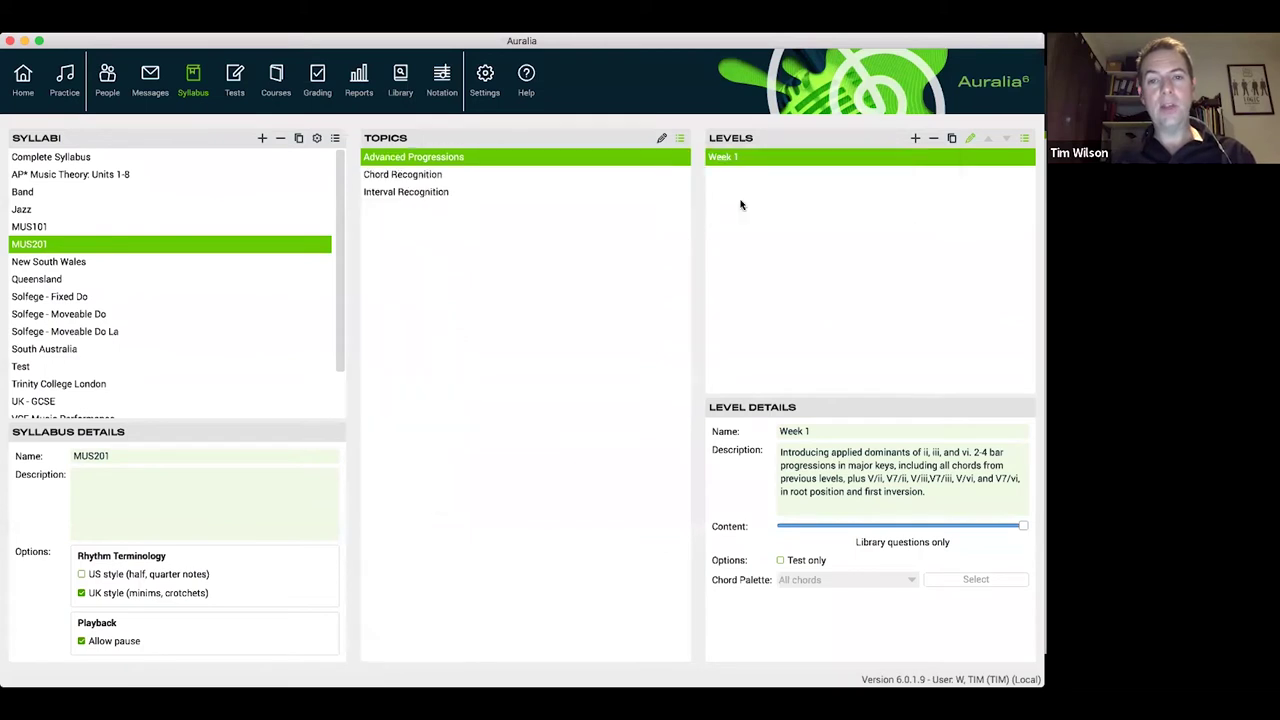
- Check the levels of Advanced Progressions, Chord Recognition and Interval Recognition in MUS201, and view its practice page
{"action": "left_click", "coordinate": [408, 174]}
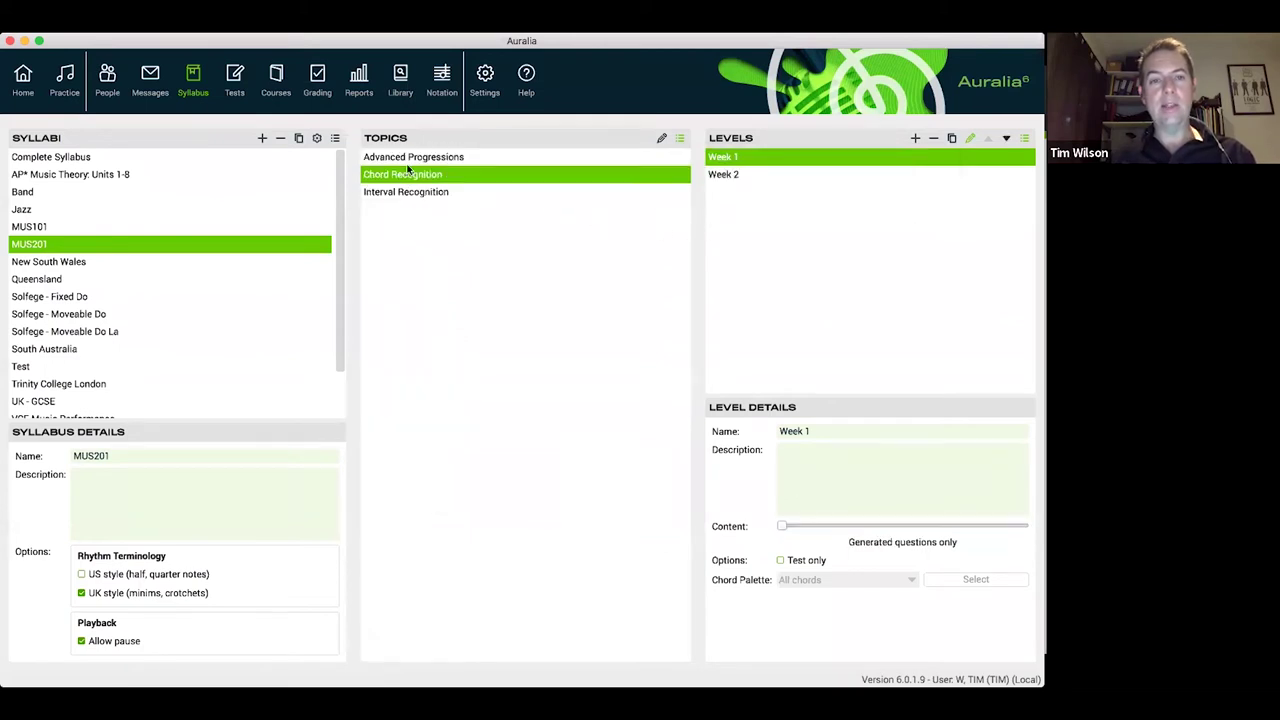
{"action": "left_click", "coordinate": [410, 158]}
{"action": "left_click", "coordinate": [447, 175]}
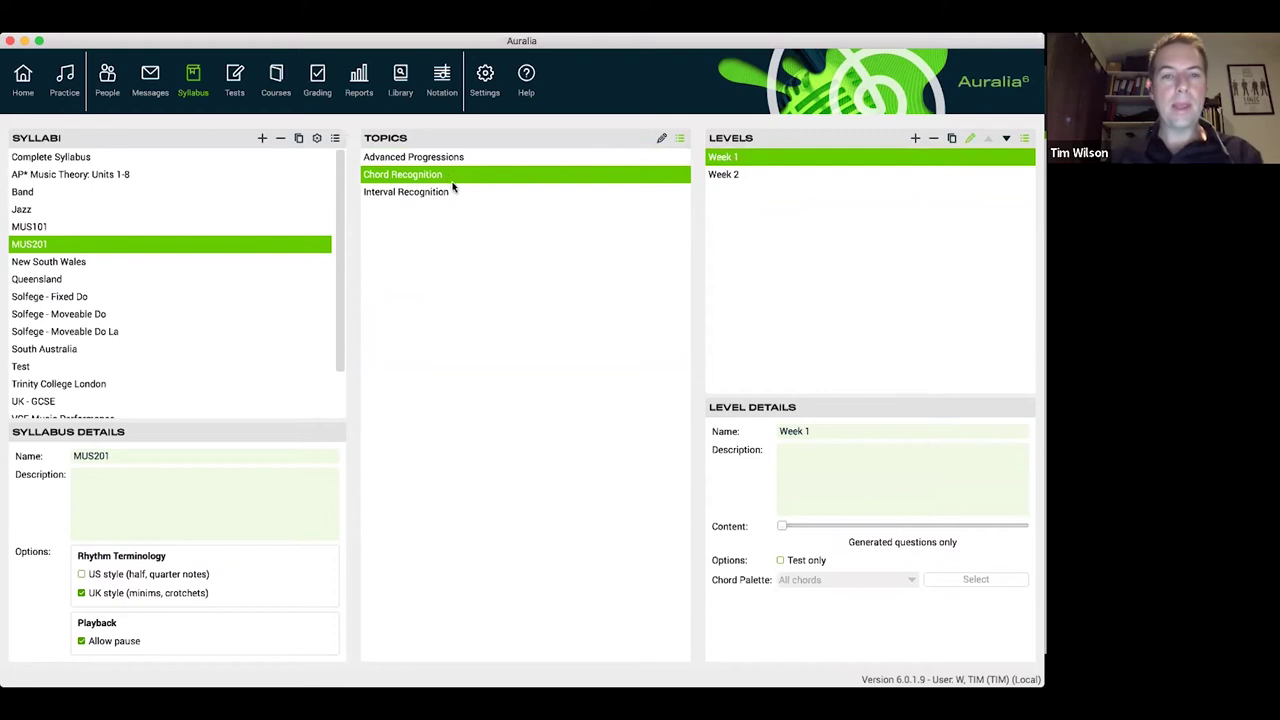
{"action": "left_click", "coordinate": [452, 191]}
{"action": "left_click", "coordinate": [460, 174]}
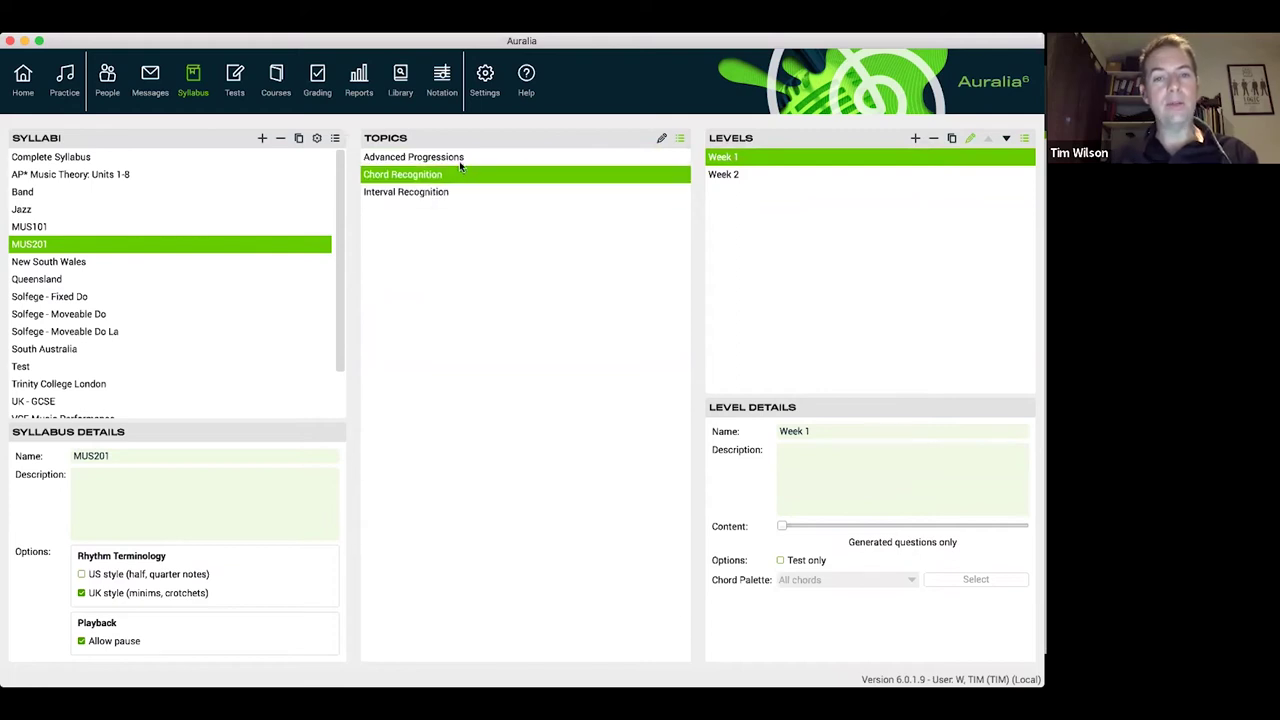
{"action": "left_click", "coordinate": [460, 158]}
{"action": "left_click", "coordinate": [462, 175]}
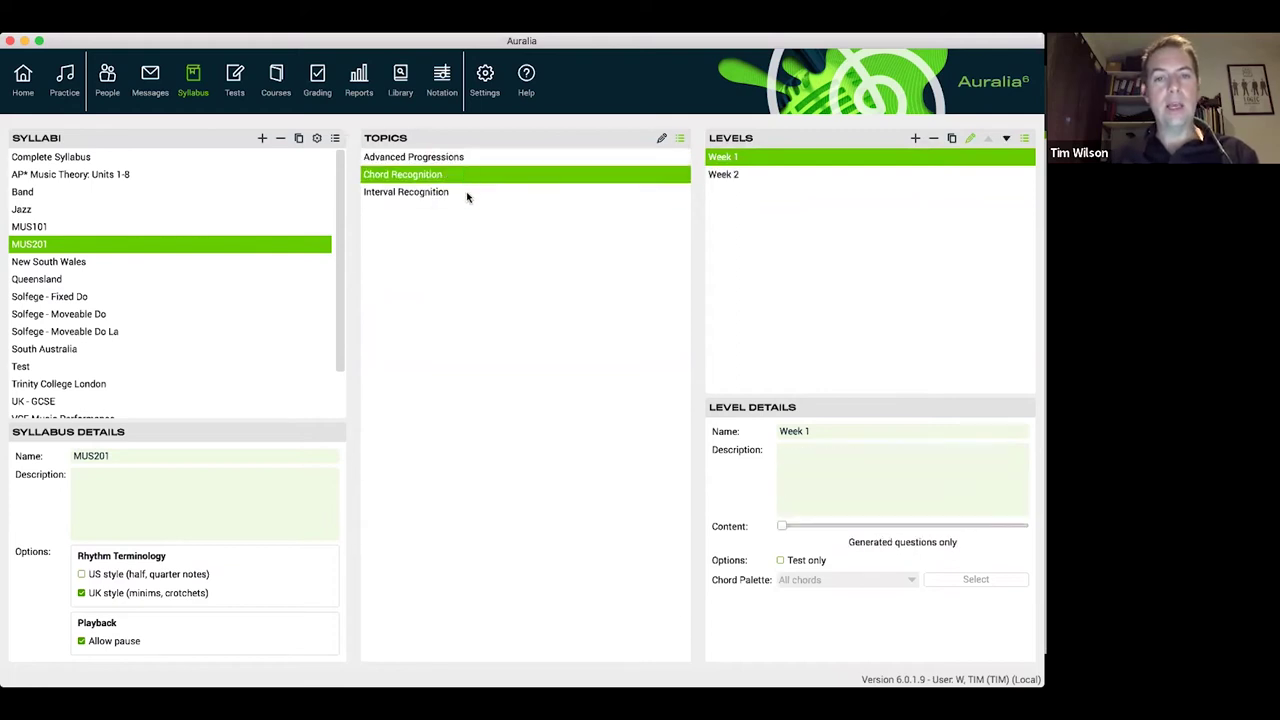
{"action": "left_click", "coordinate": [470, 192]}
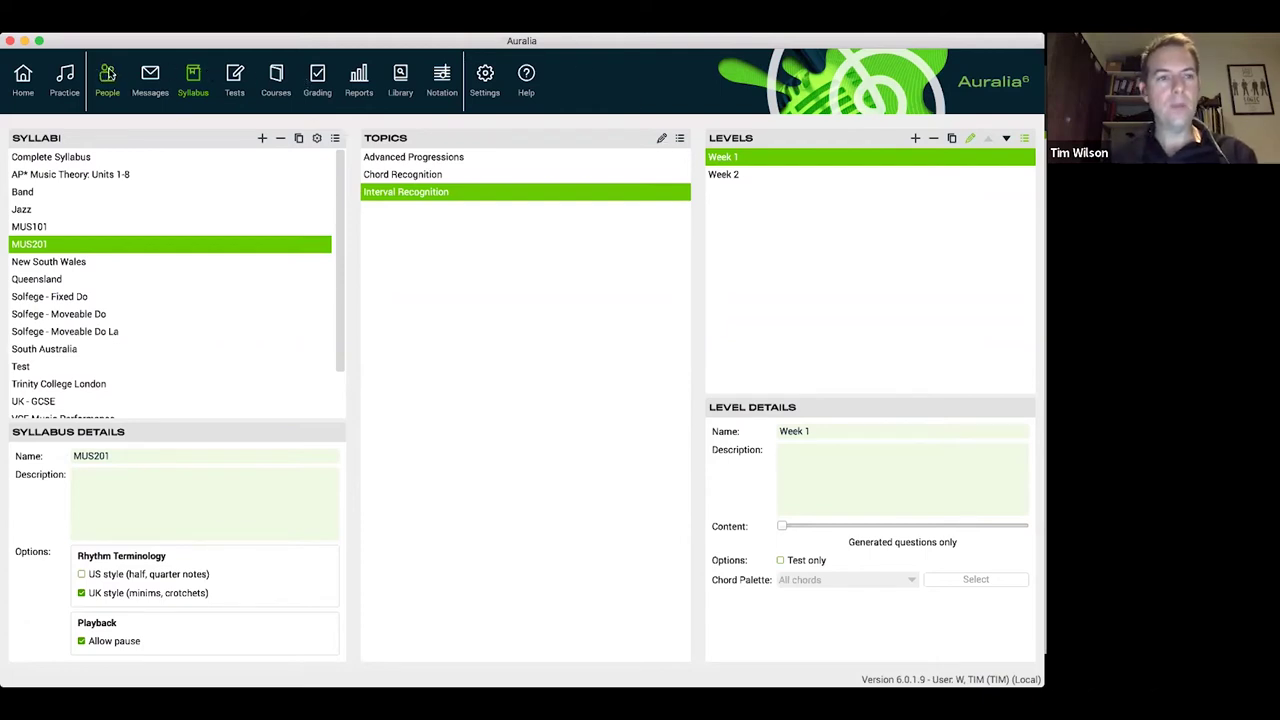
{"action": "left_click", "coordinate": [61, 88]}
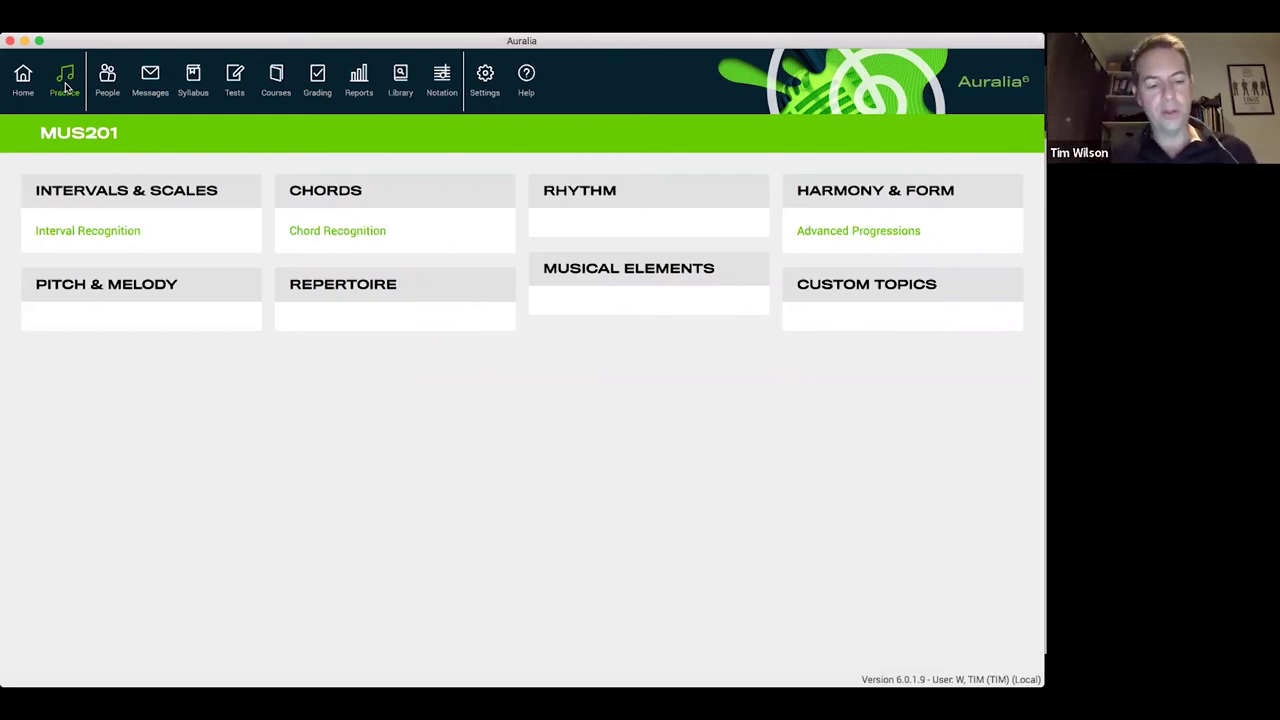
- Switch to the presentation, advance to the Custom Questions slide and return to Auralia
{"action": "key", "text": "super+Tab"}
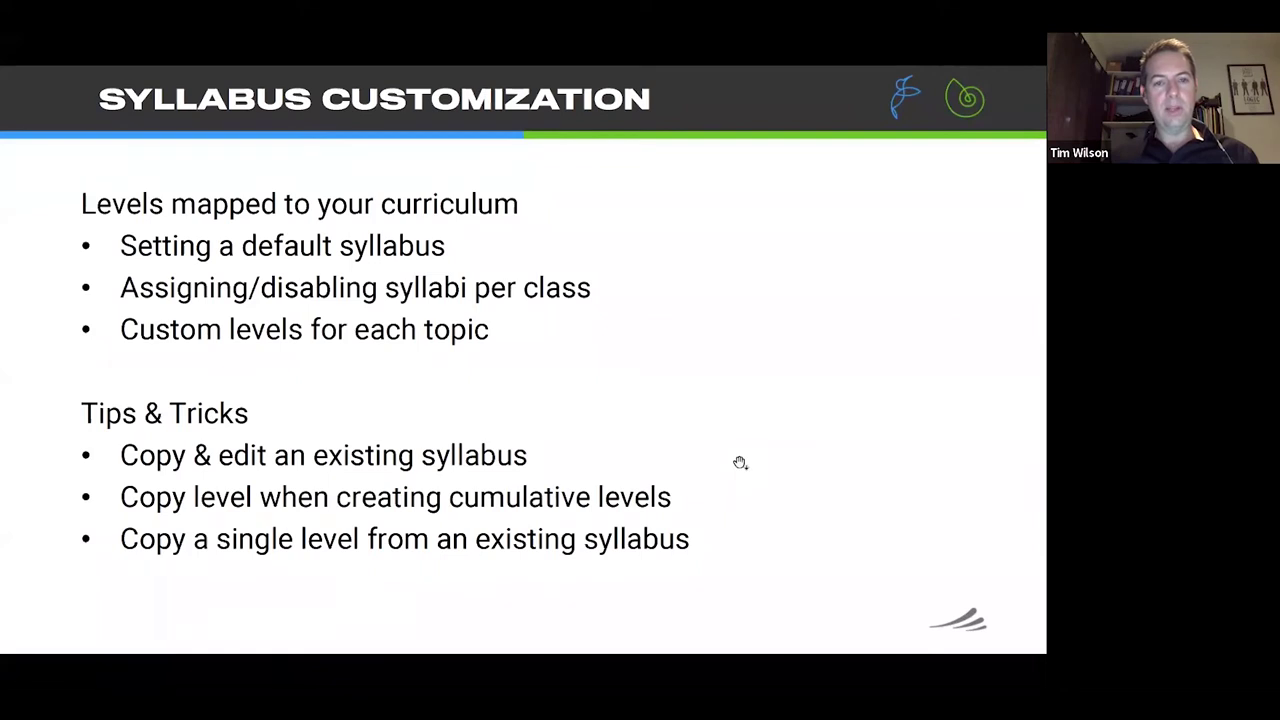
{"action": "key", "text": "Right"}
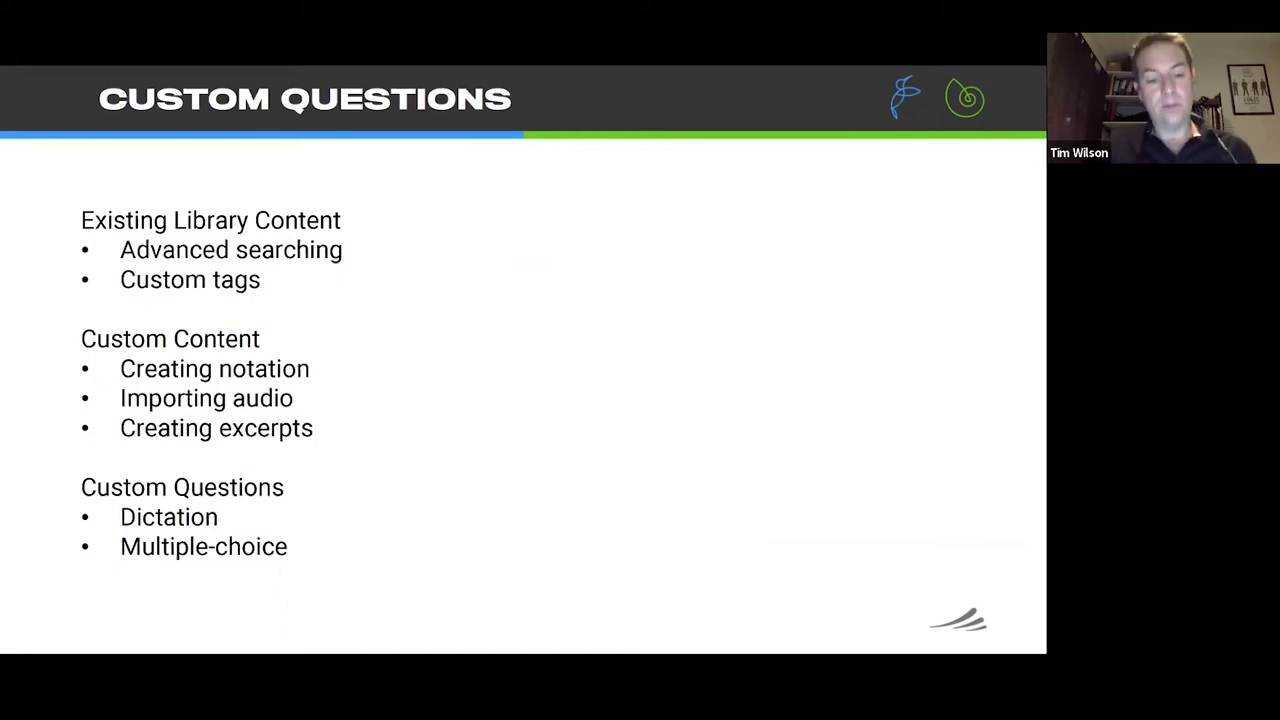
{"action": "key", "text": "super+Tab"}
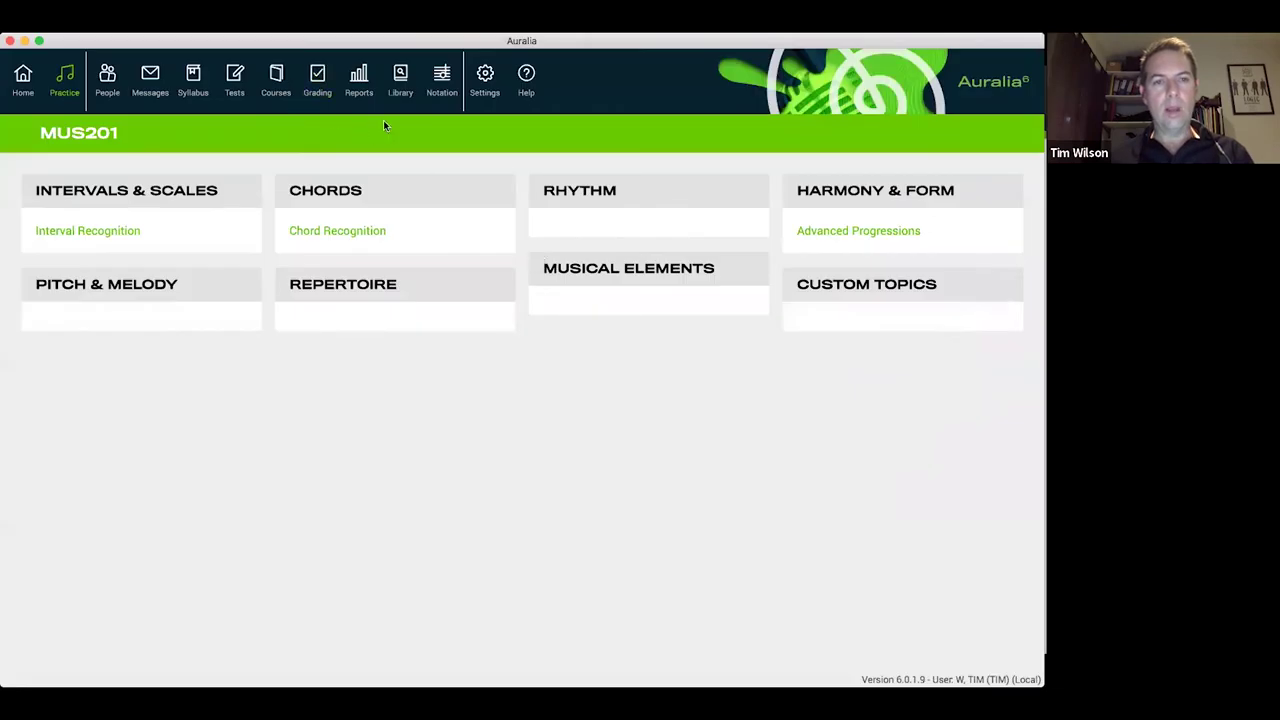
- Expand Beethoven's Bagatelle No 25, "Für Elise" in the content library and briefly preview its audio
{"action": "left_click", "coordinate": [403, 90]}
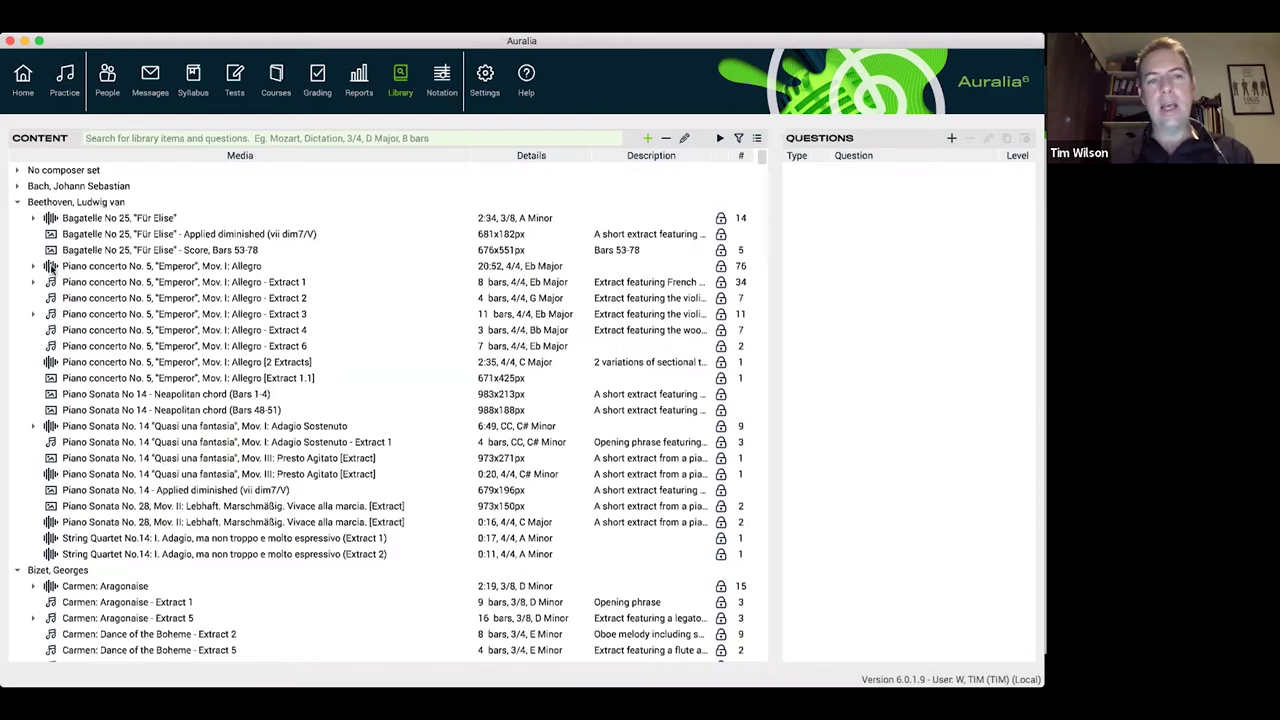
{"action": "double_click", "coordinate": [146, 220]}
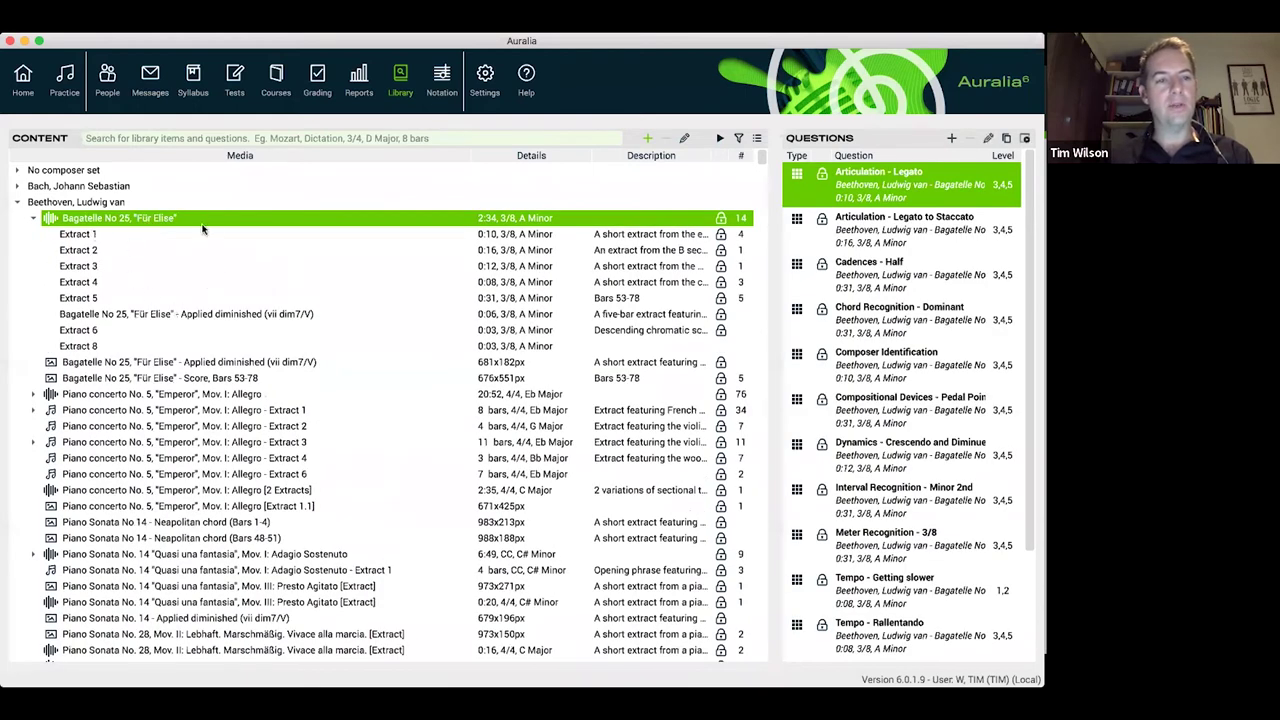
{"action": "left_click", "coordinate": [720, 139]}
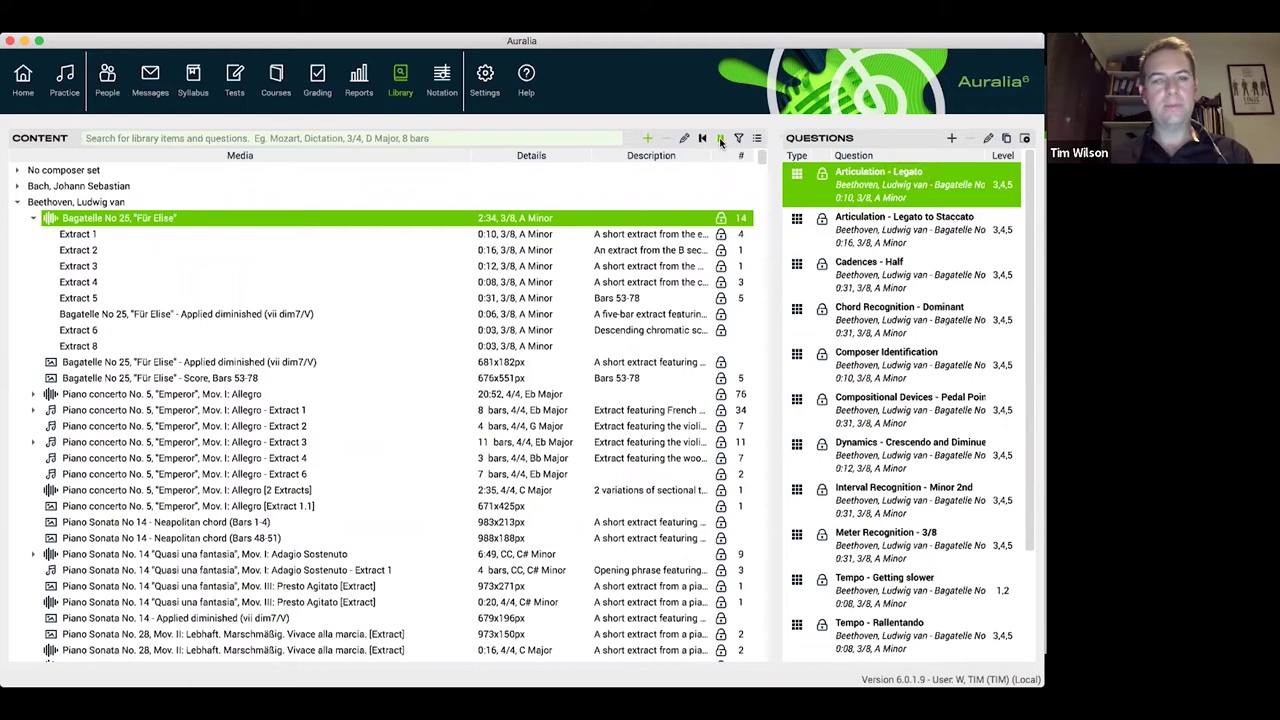
{"action": "left_click", "coordinate": [720, 139]}
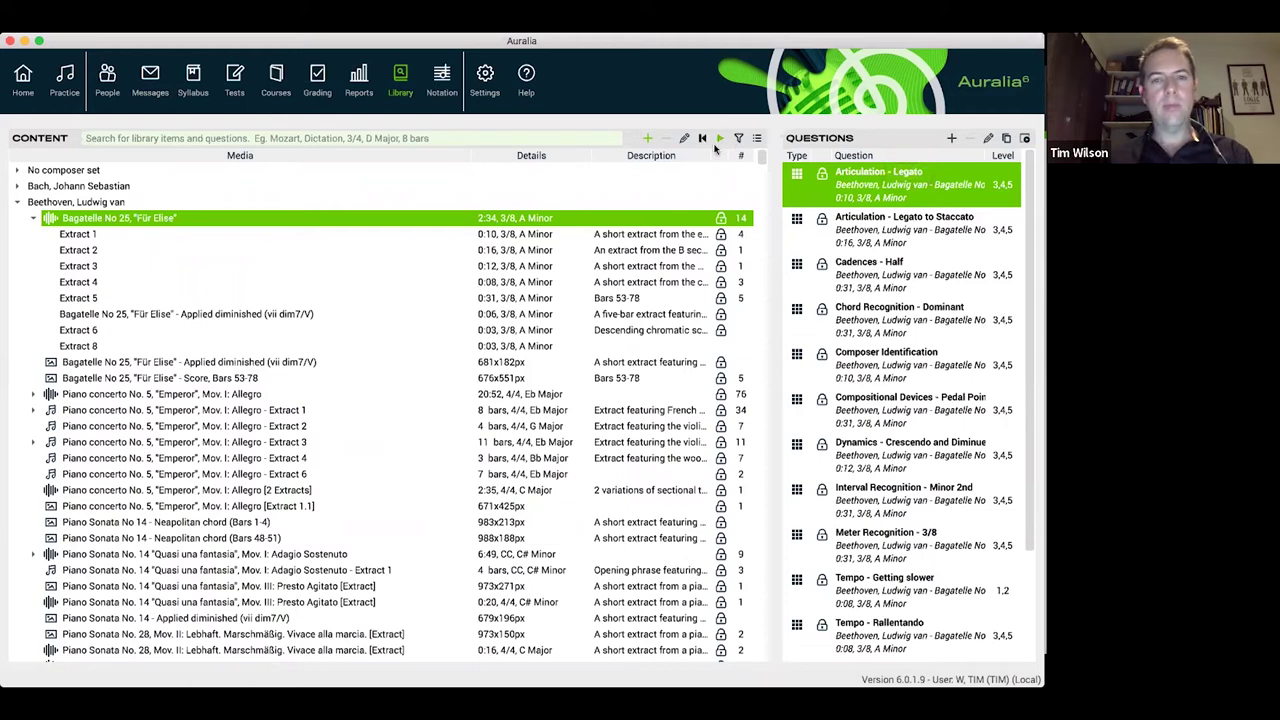
- Check the playback devices in the sound settings, leaving them as they are
{"action": "left_click", "coordinate": [484, 80]}
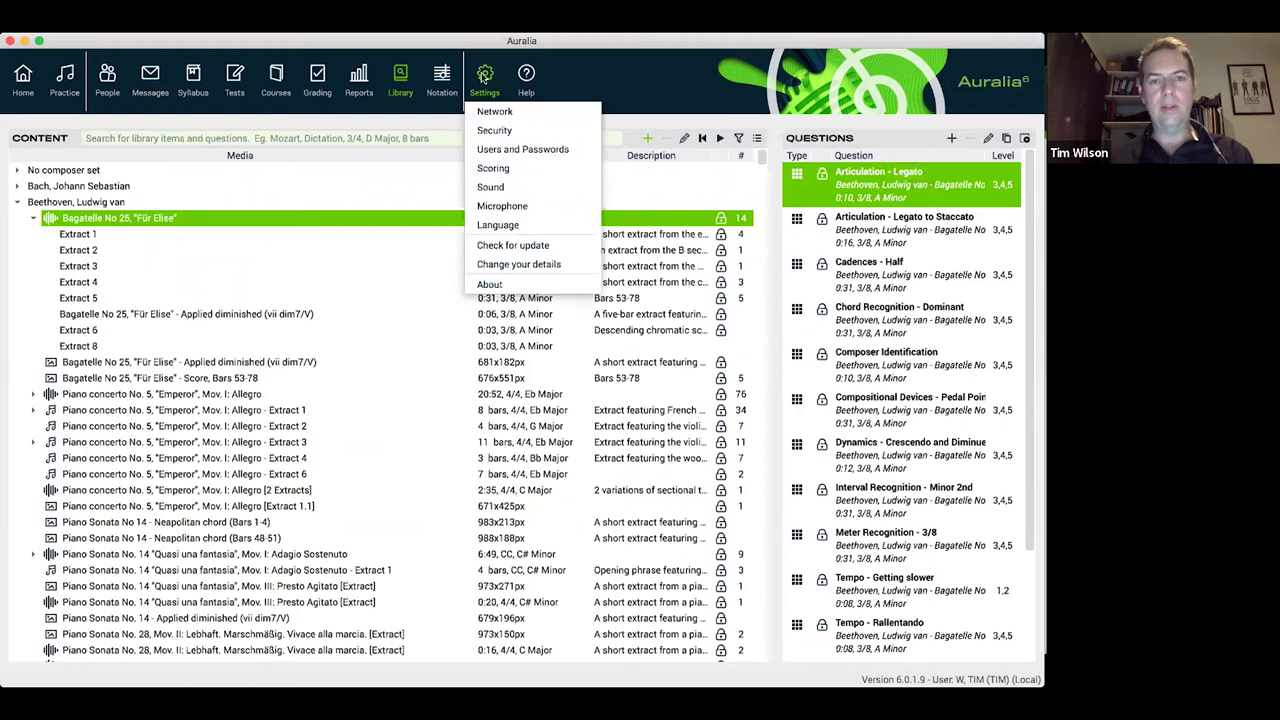
{"action": "left_click", "coordinate": [524, 187]}
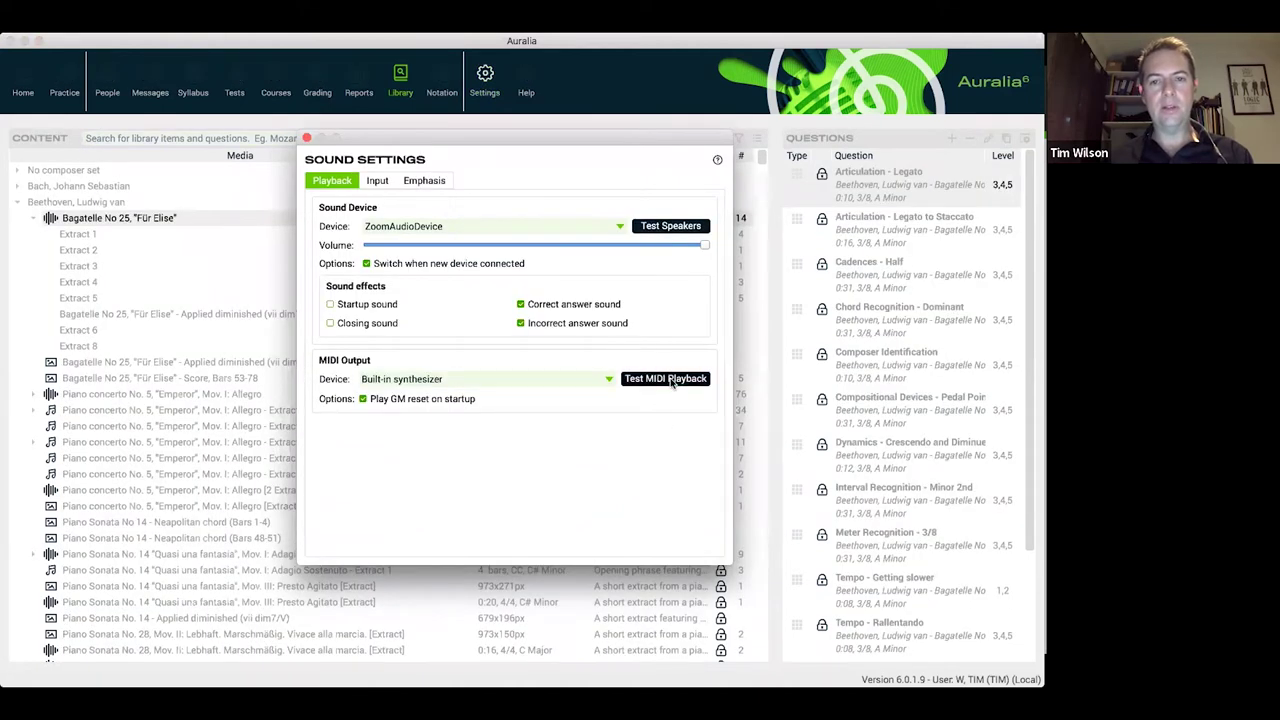
{"action": "left_click", "coordinate": [308, 139]}
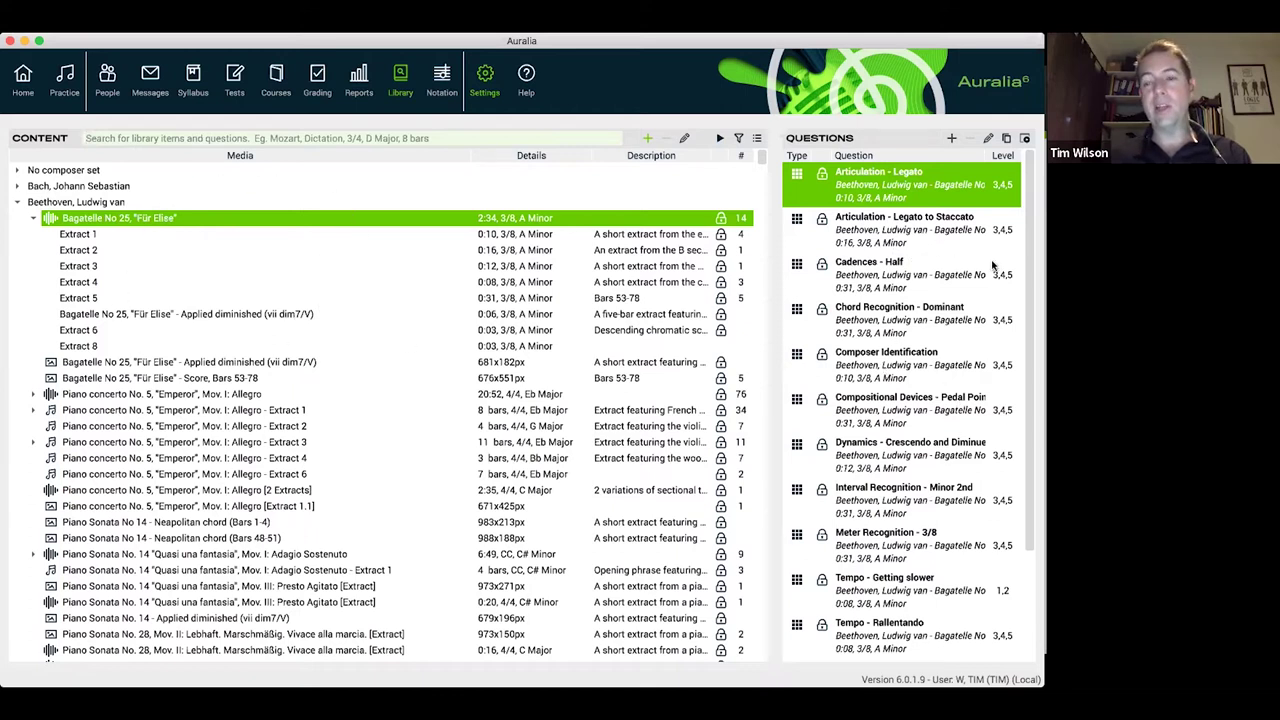
- Look through the ready-made questions and their levels for Beethoven's Bagatelle No 25, "Für Elise"
{"action": "scroll", "coordinate": [1027, 317], "scroll_direction": "down", "scroll_amount": 1}
{"action": "scroll", "coordinate": [1026, 325], "scroll_direction": "down", "scroll_amount": 1}
{"action": "scroll", "coordinate": [1026, 325], "scroll_direction": "up", "scroll_amount": 2}
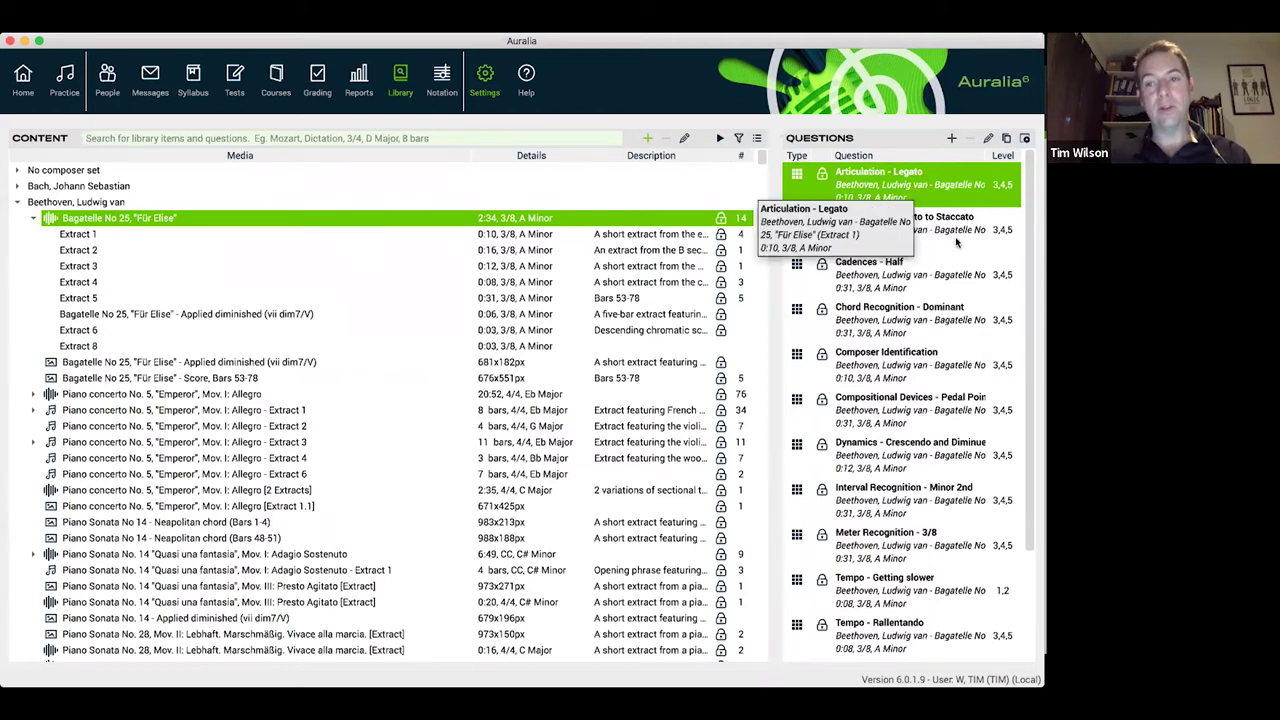
{"action": "scroll", "coordinate": [1029, 323], "scroll_direction": "down", "scroll_amount": 1}
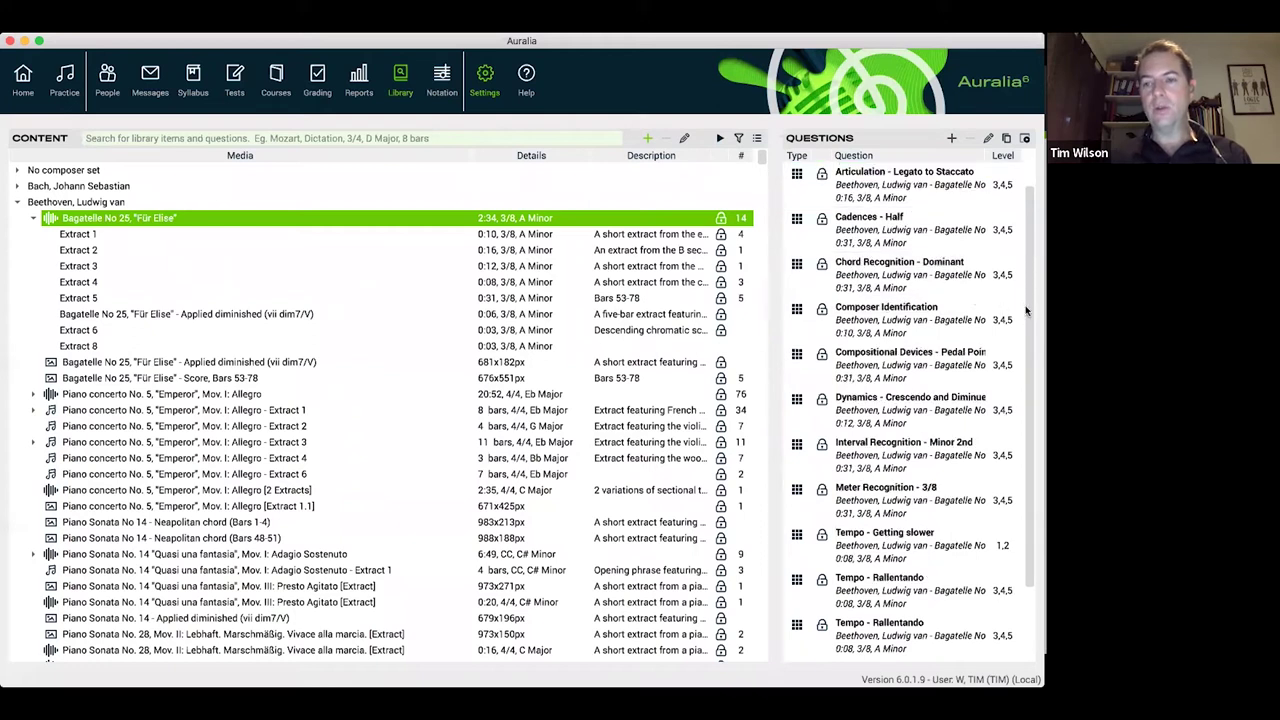
{"action": "left_click_drag", "start_coordinate": [1032, 320], "coordinate": [1025, 381]}
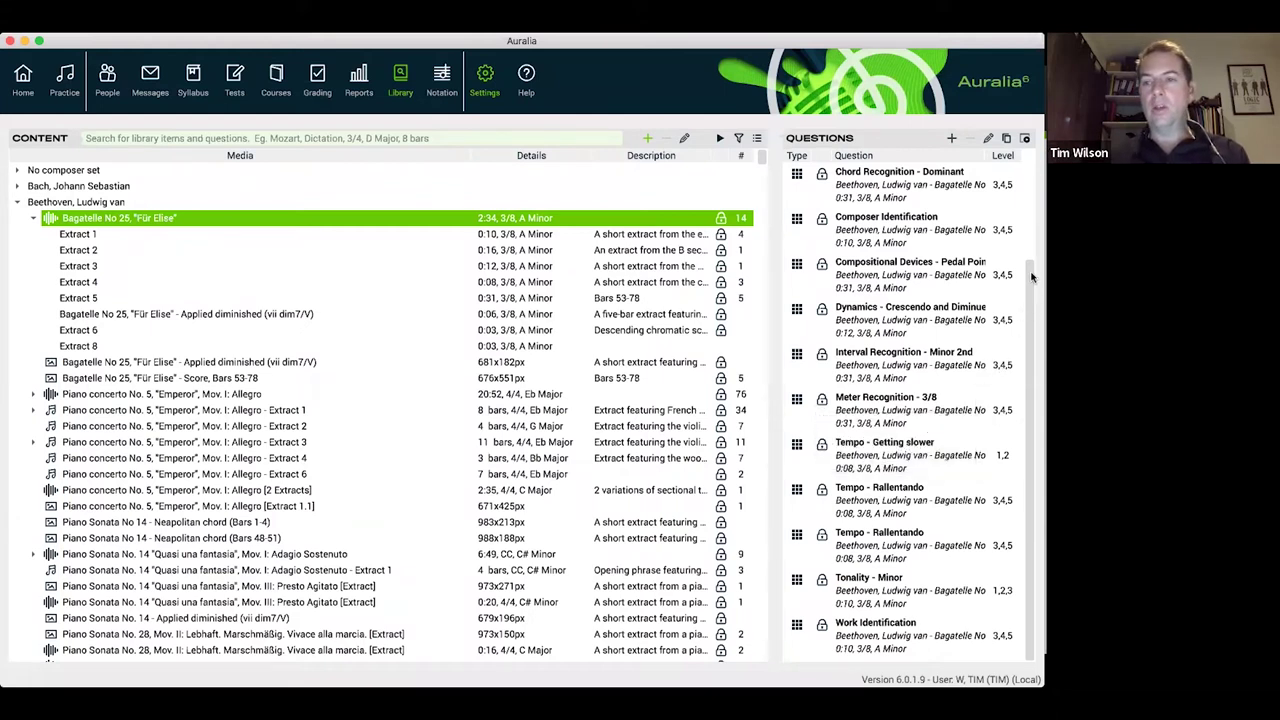
{"action": "left_click_drag", "start_coordinate": [1032, 278], "coordinate": [1034, 202]}
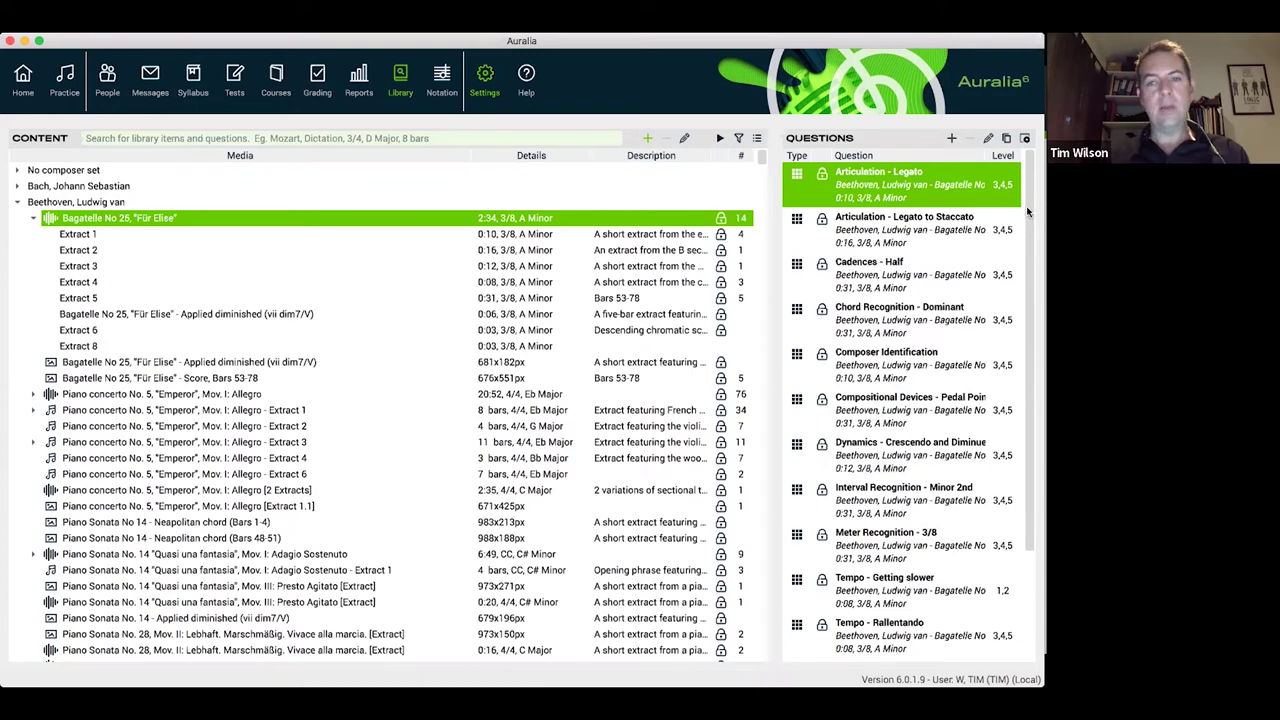
- Preview the Articulation - Legato question, submit Legato as the answer, and close the preview after starting it again
{"action": "left_click", "coordinate": [1025, 140]}
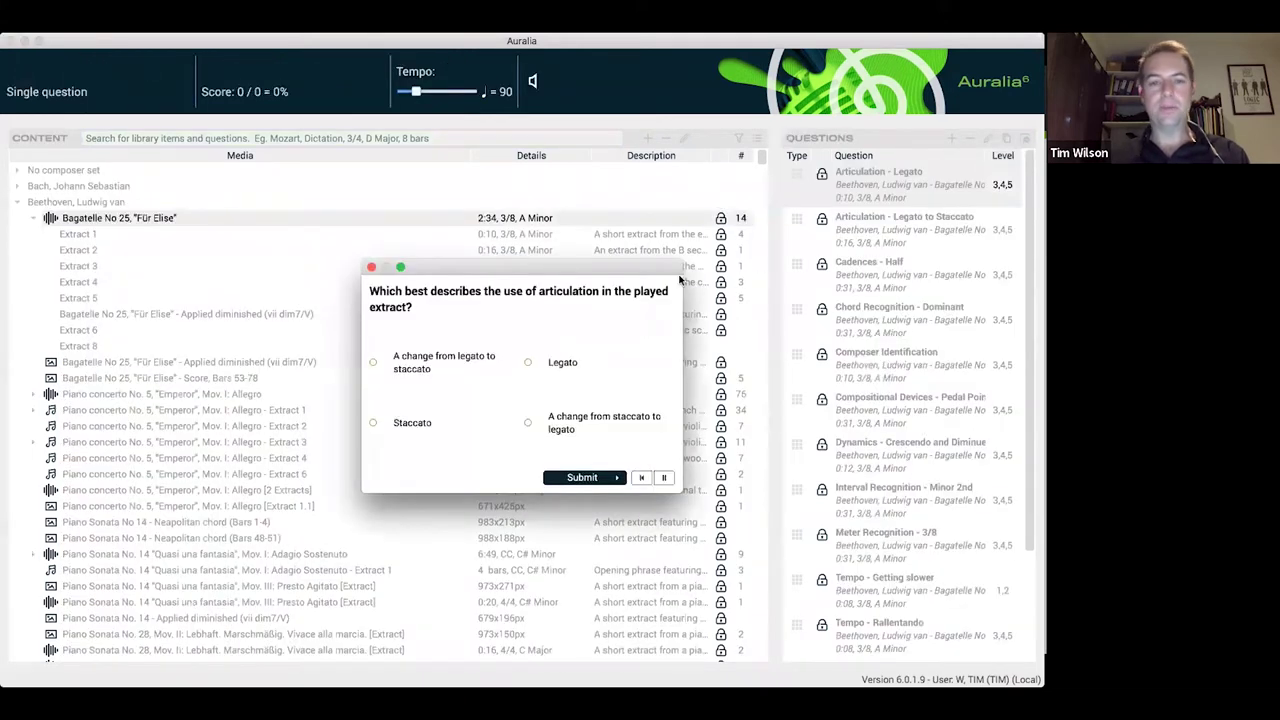
{"action": "left_click_drag", "start_coordinate": [565, 266], "coordinate": [558, 241]}
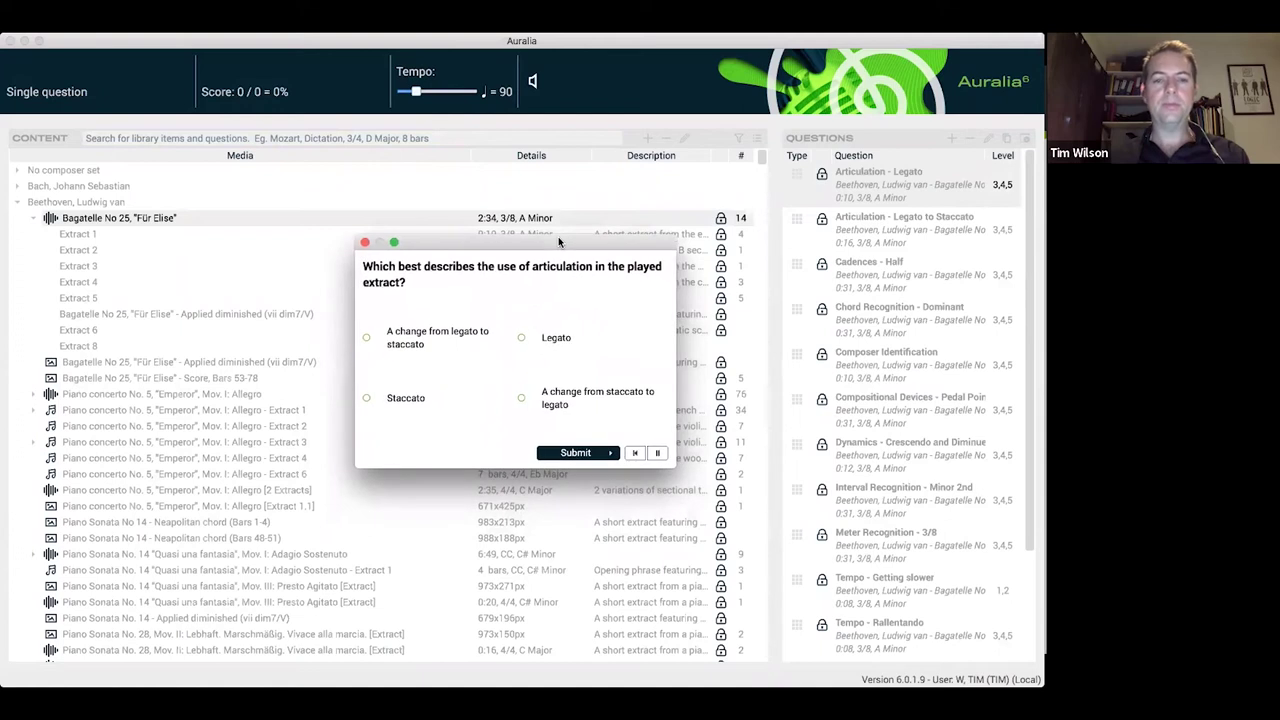
{"action": "left_click", "coordinate": [562, 339]}
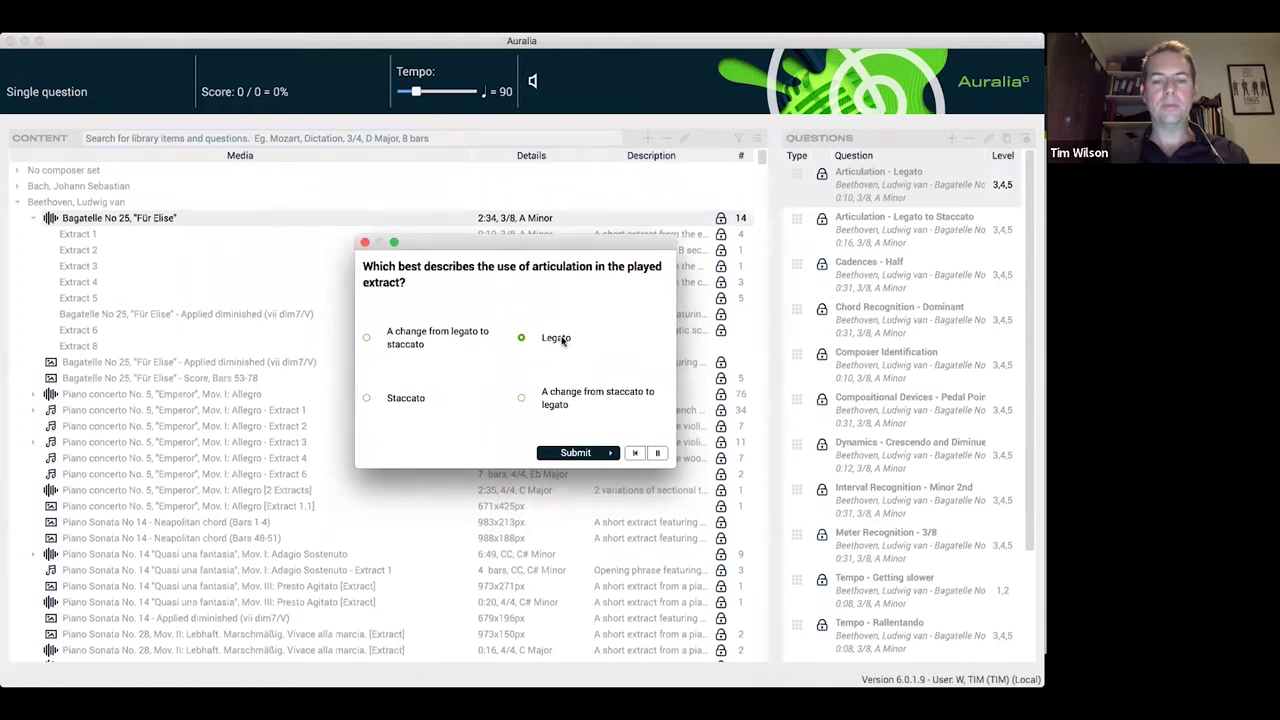
{"action": "left_click", "coordinate": [599, 456]}
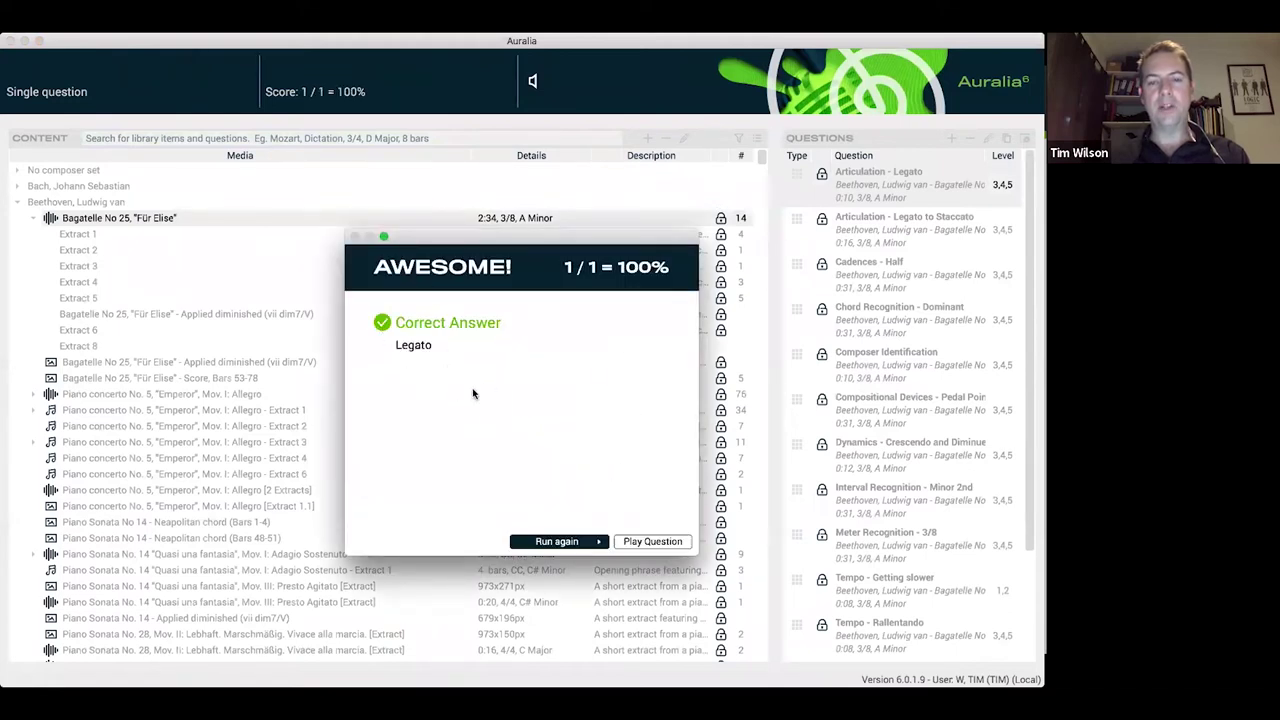
{"action": "left_click", "coordinate": [568, 543]}
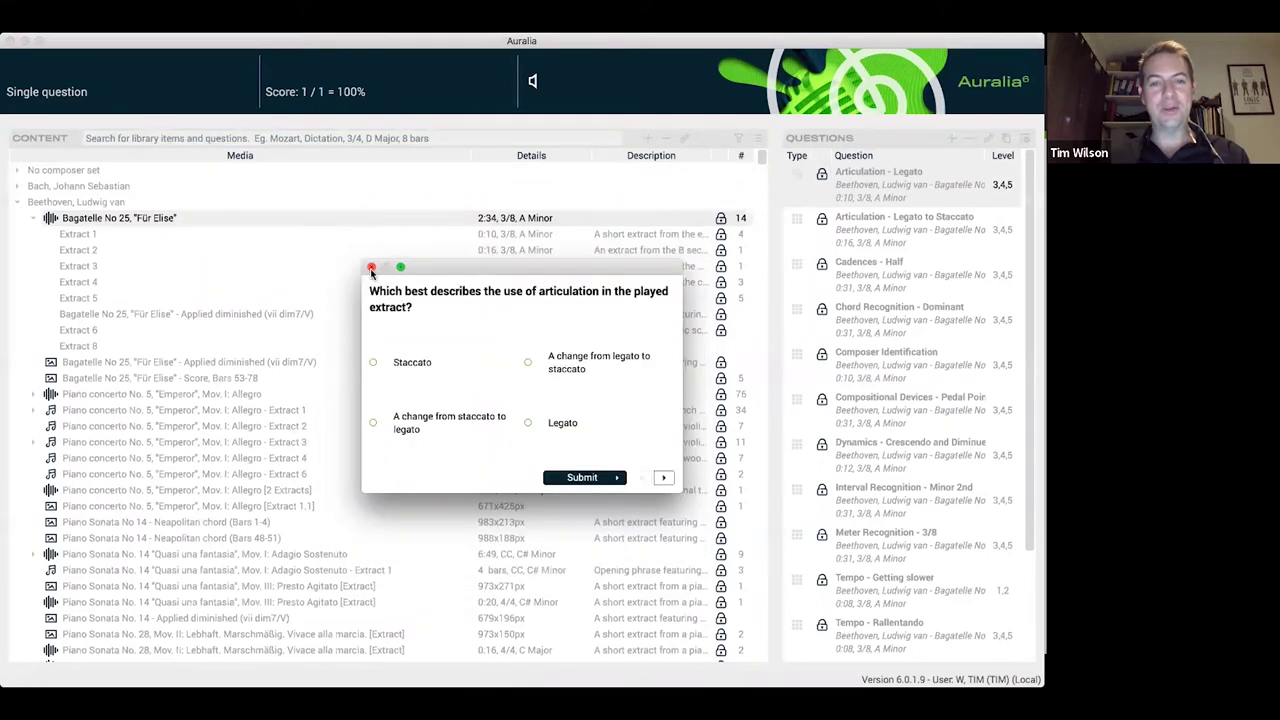
{"action": "left_click", "coordinate": [371, 269]}
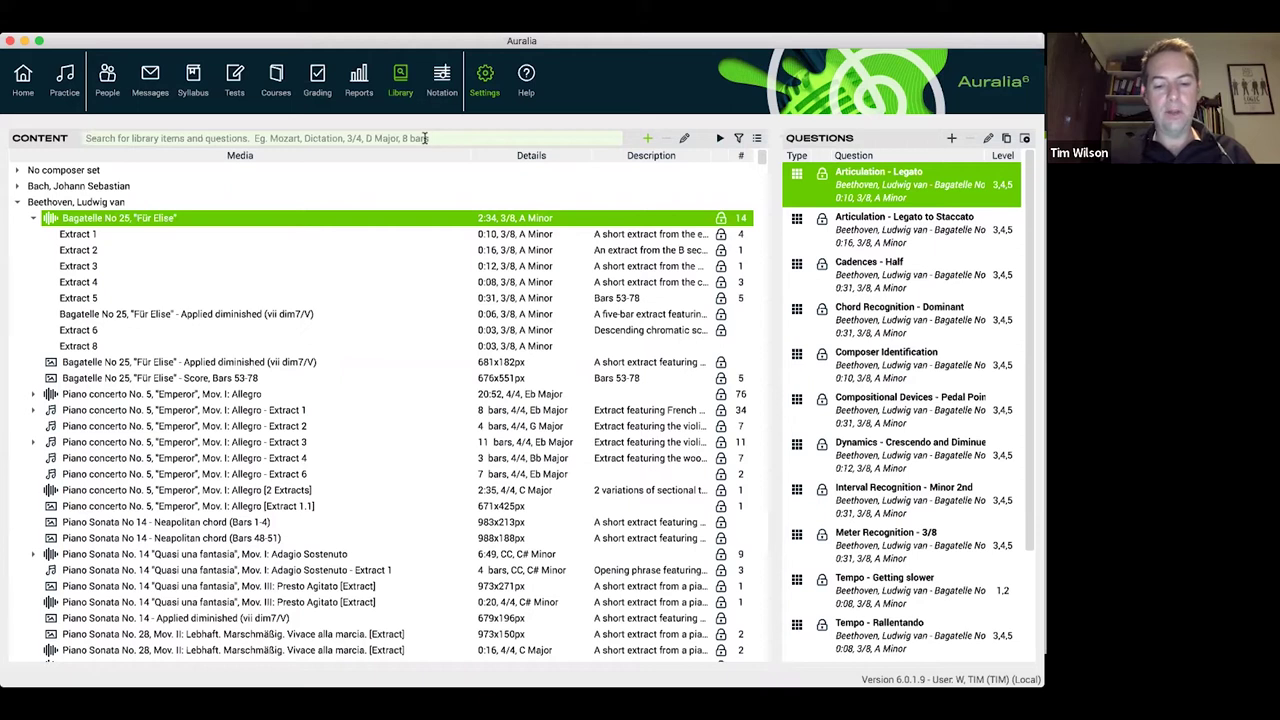
- Search the content library for "harmonic dictation, applied" and select the two-bar Bb Major progression I - IV6 - V65/V - V
{"action": "type", "text": "harmonic dictation,"}
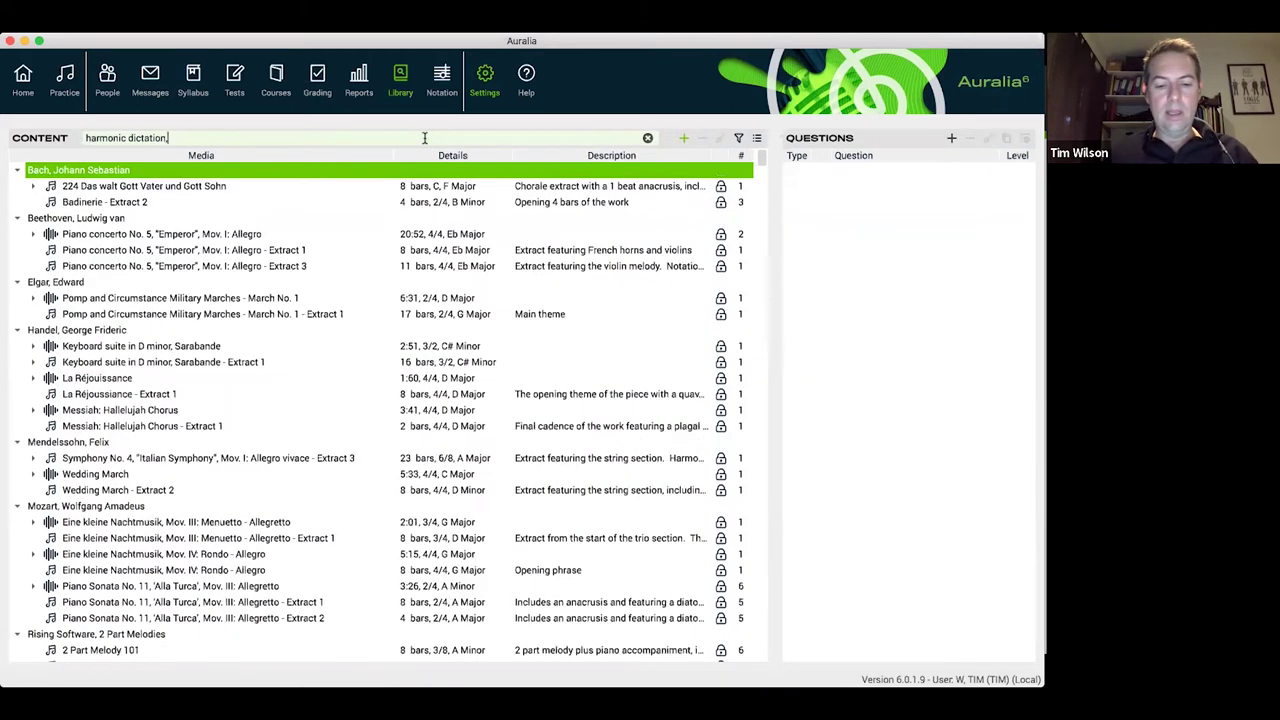
{"action": "type", "text": " applied"}
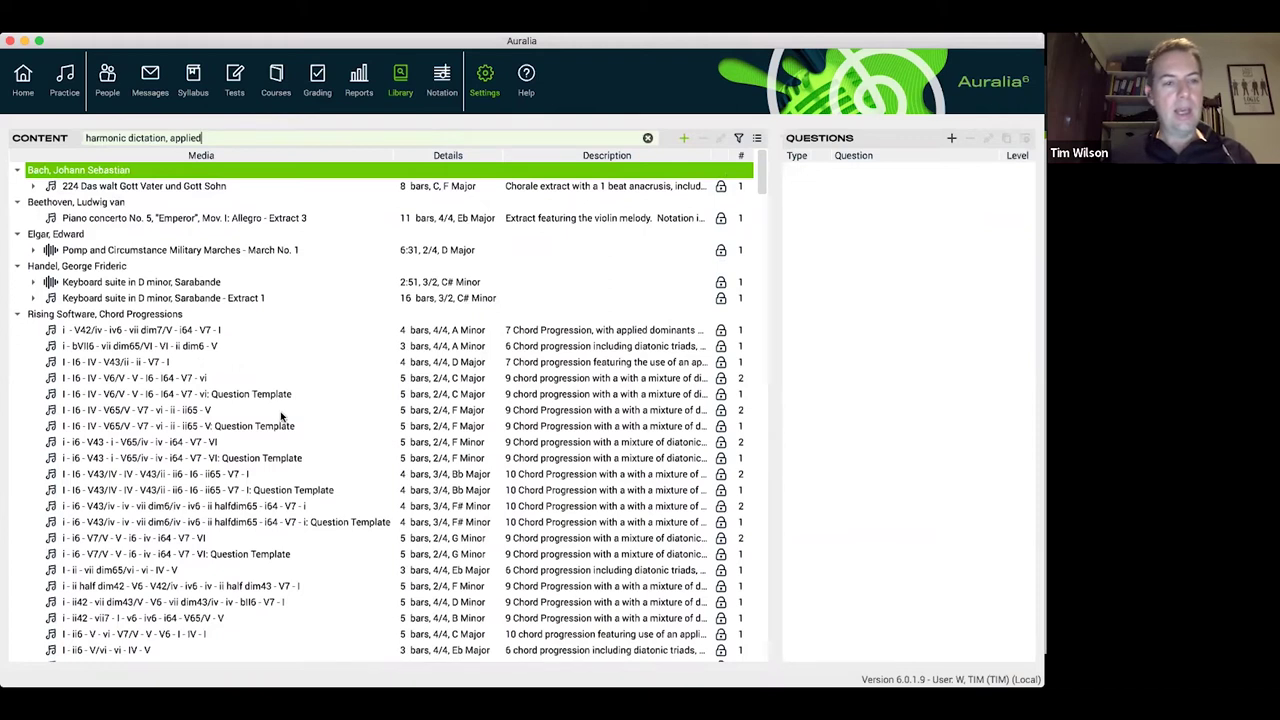
{"action": "scroll", "coordinate": [282, 414], "scroll_direction": "down", "scroll_amount": 5}
{"action": "scroll", "coordinate": [280, 412], "scroll_direction": "down", "scroll_amount": 5}
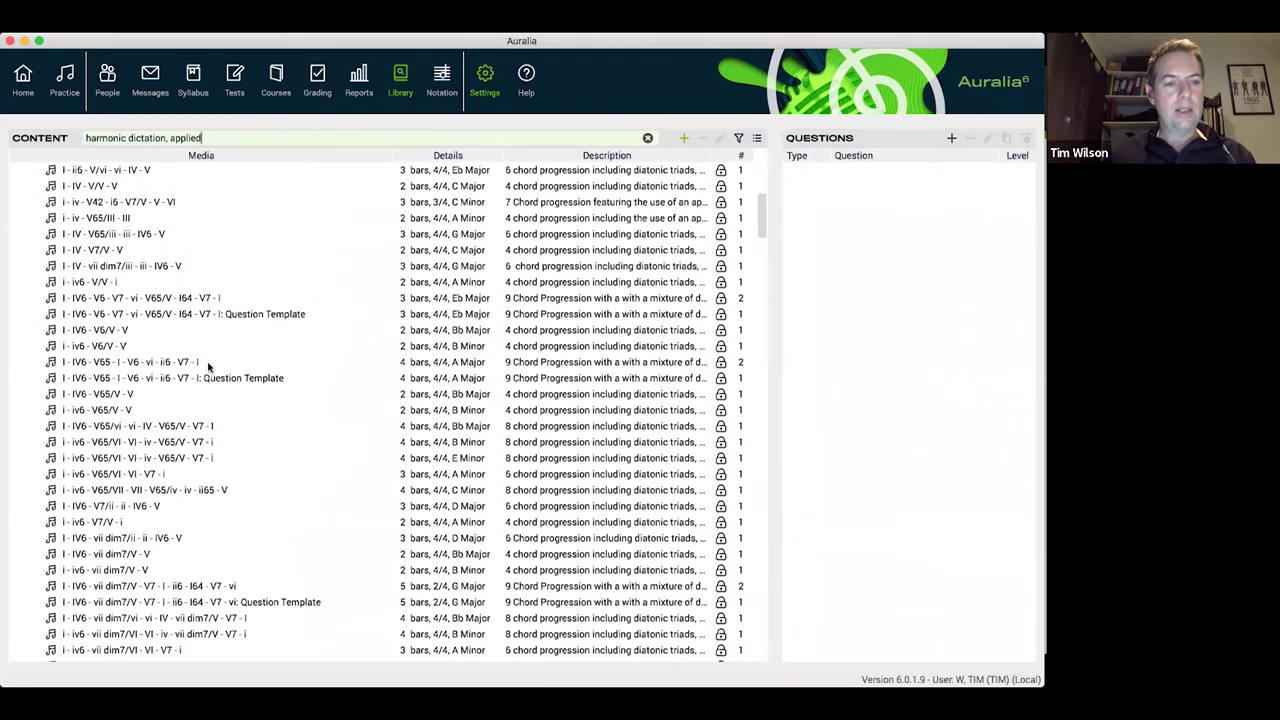
{"action": "scroll", "coordinate": [210, 366], "scroll_direction": "down", "scroll_amount": 1}
{"action": "left_click", "coordinate": [127, 348]}
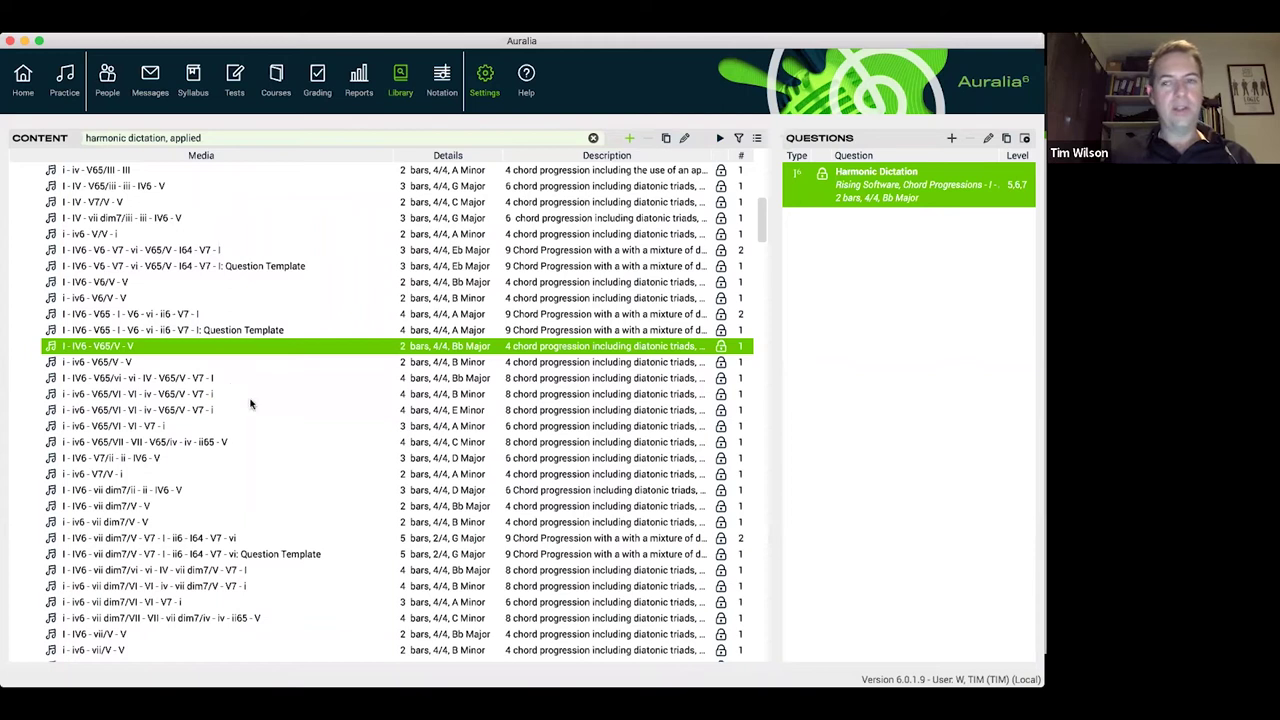
- Preview the progression's Harmonic Dictation question and enter I and V7/IV as the first two chords
{"action": "left_click", "coordinate": [1029, 142]}
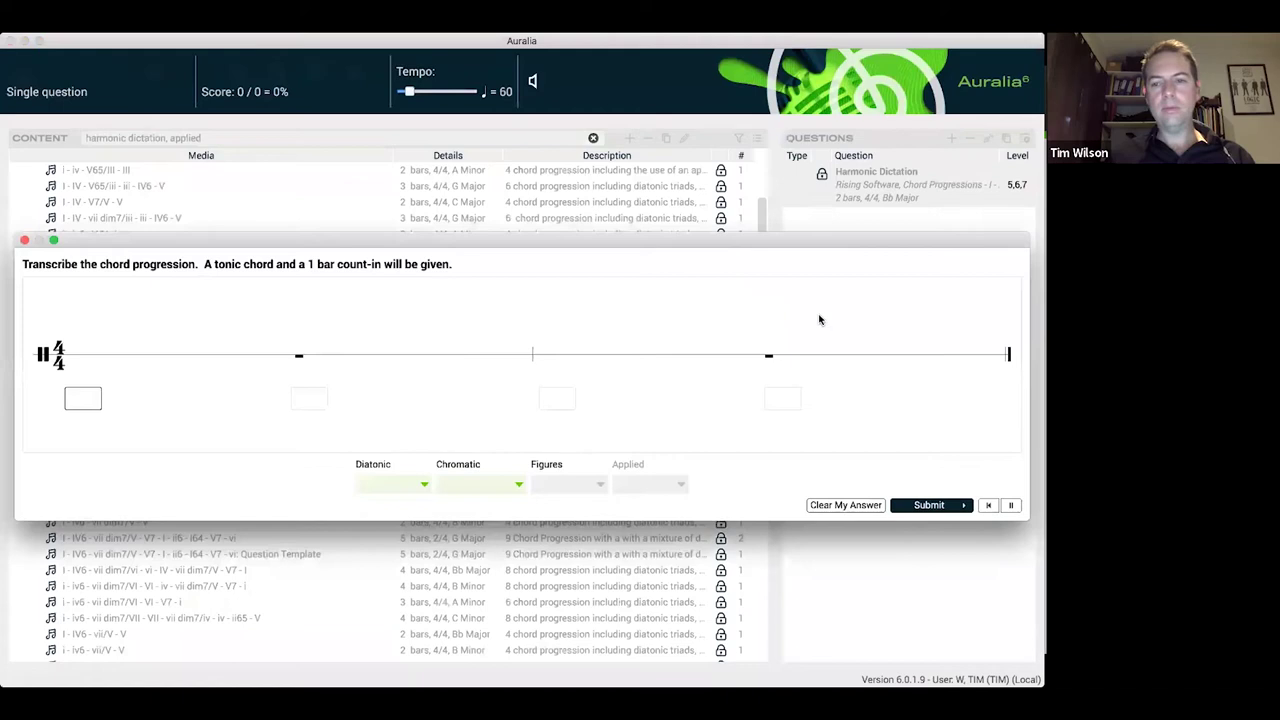
{"action": "left_click_drag", "start_coordinate": [802, 240], "coordinate": [805, 214]}
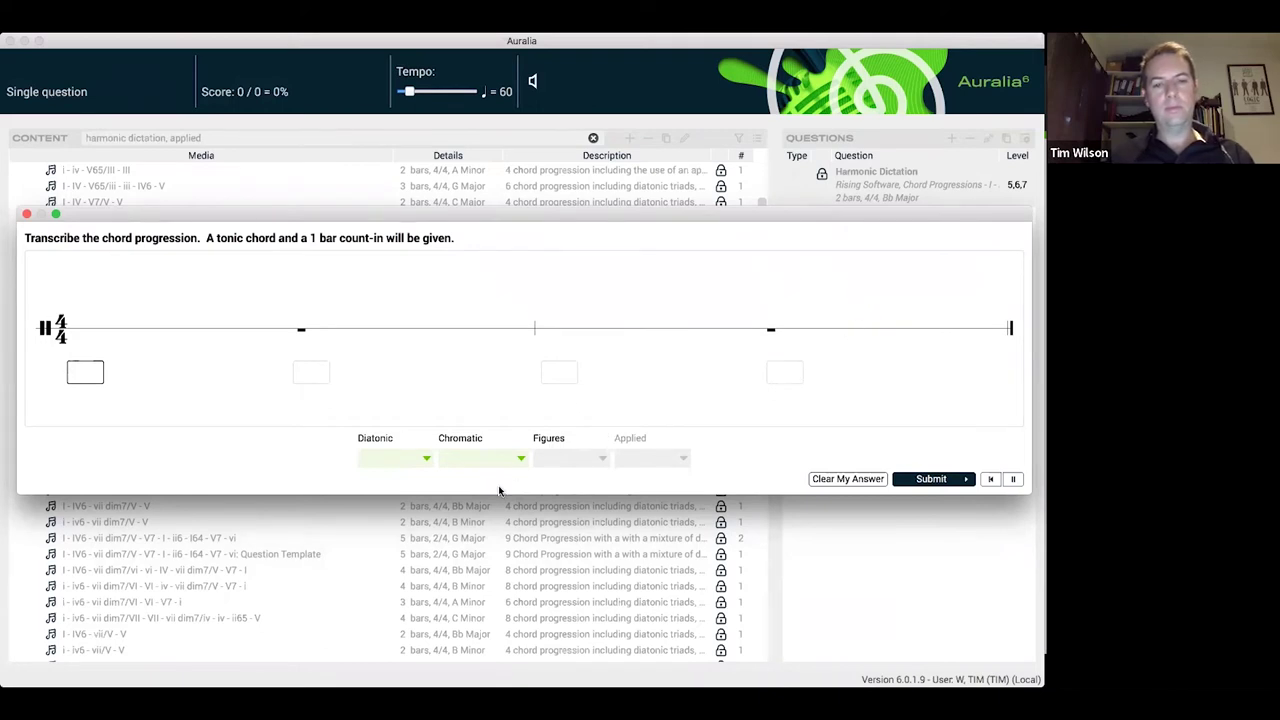
{"action": "left_click", "coordinate": [425, 460]}
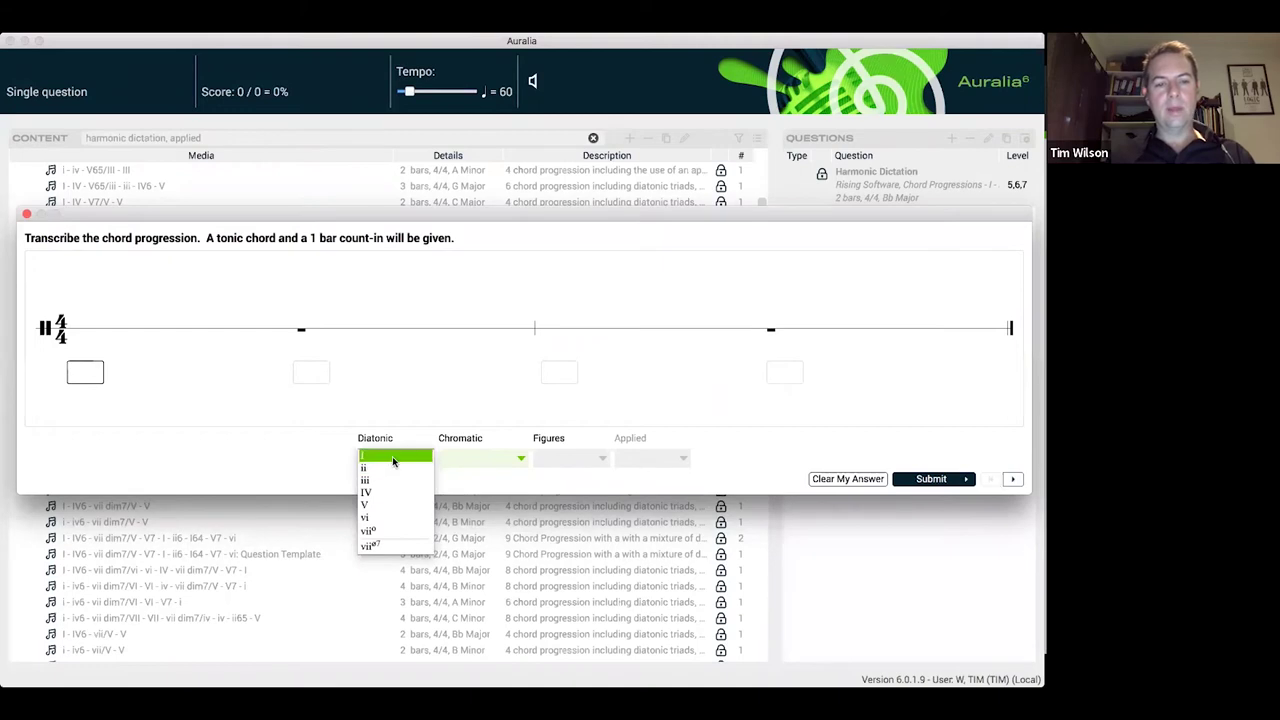
{"action": "left_click", "coordinate": [392, 458]}
{"action": "left_click", "coordinate": [518, 458]}
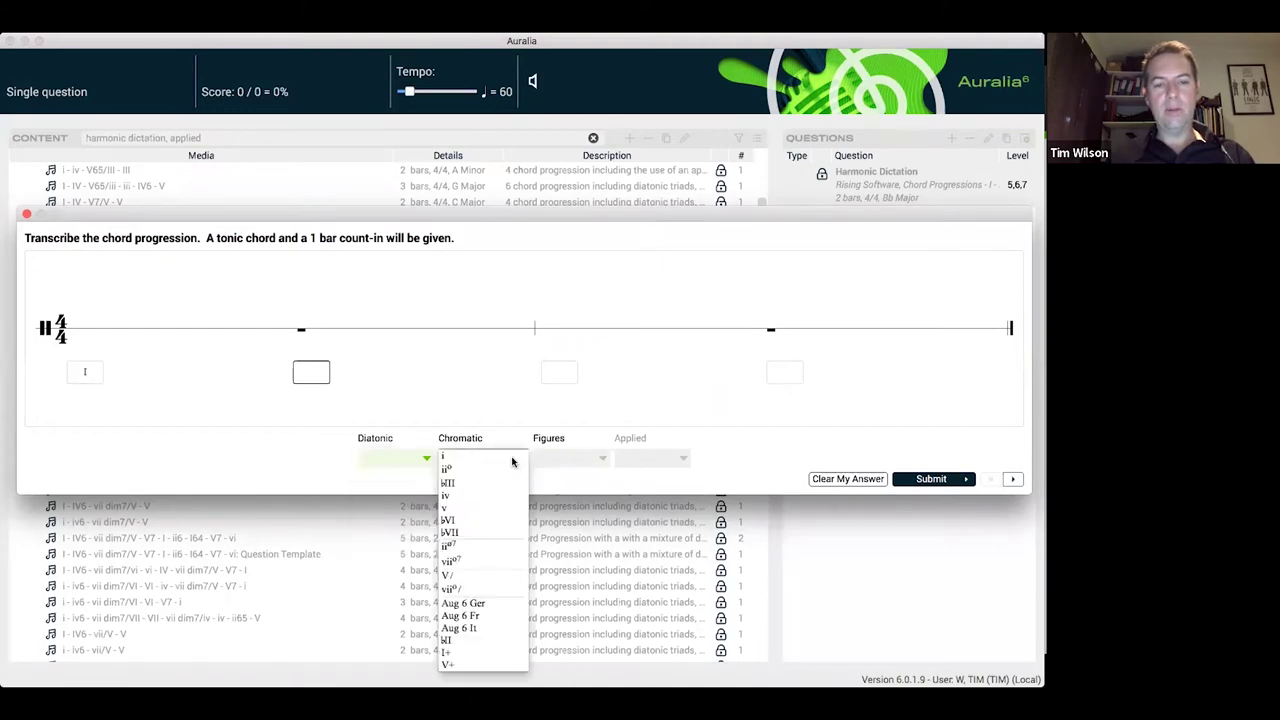
{"action": "left_click", "coordinate": [482, 578]}
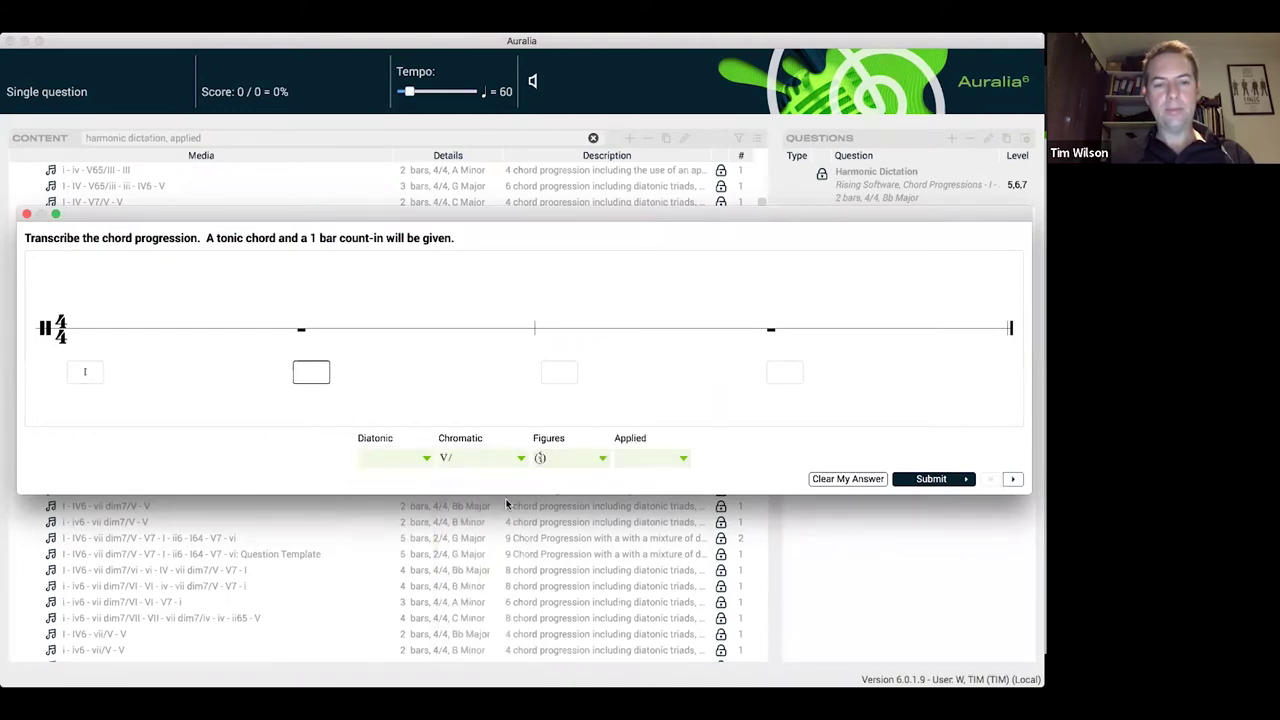
{"action": "left_click", "coordinate": [575, 458]}
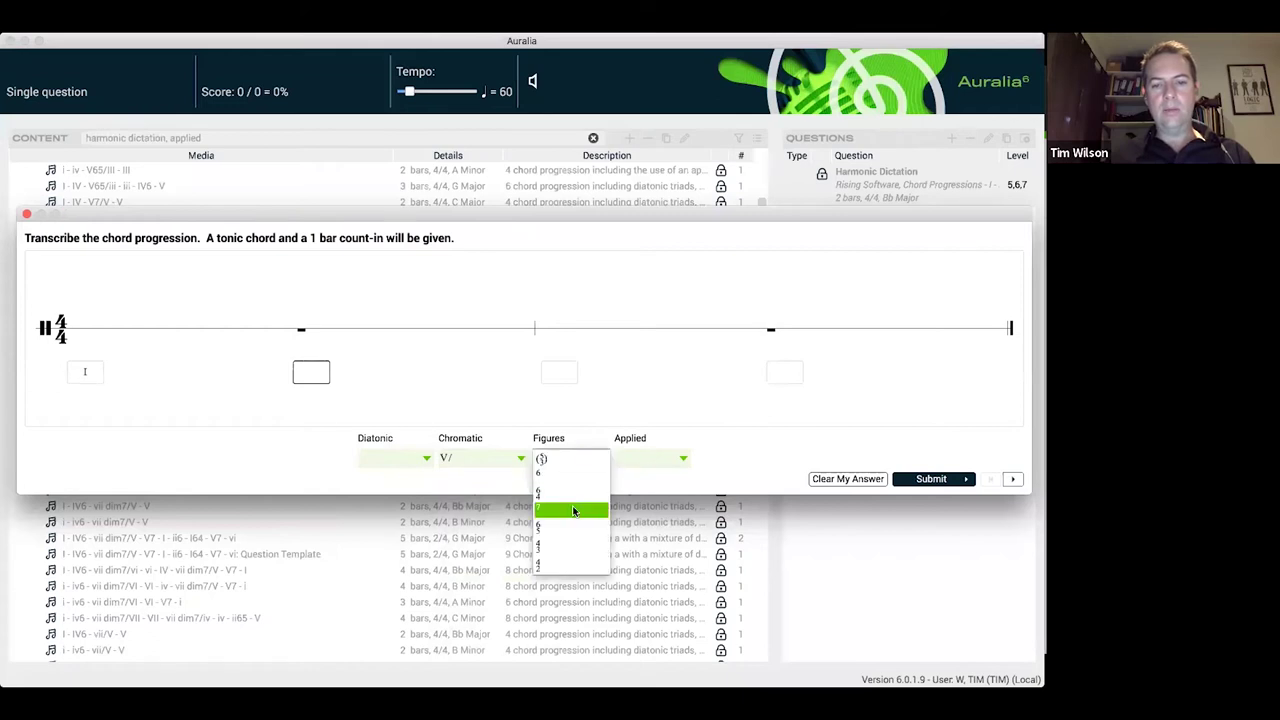
{"action": "left_click", "coordinate": [572, 506]}
{"action": "left_click", "coordinate": [643, 460]}
{"action": "left_click", "coordinate": [643, 482]}
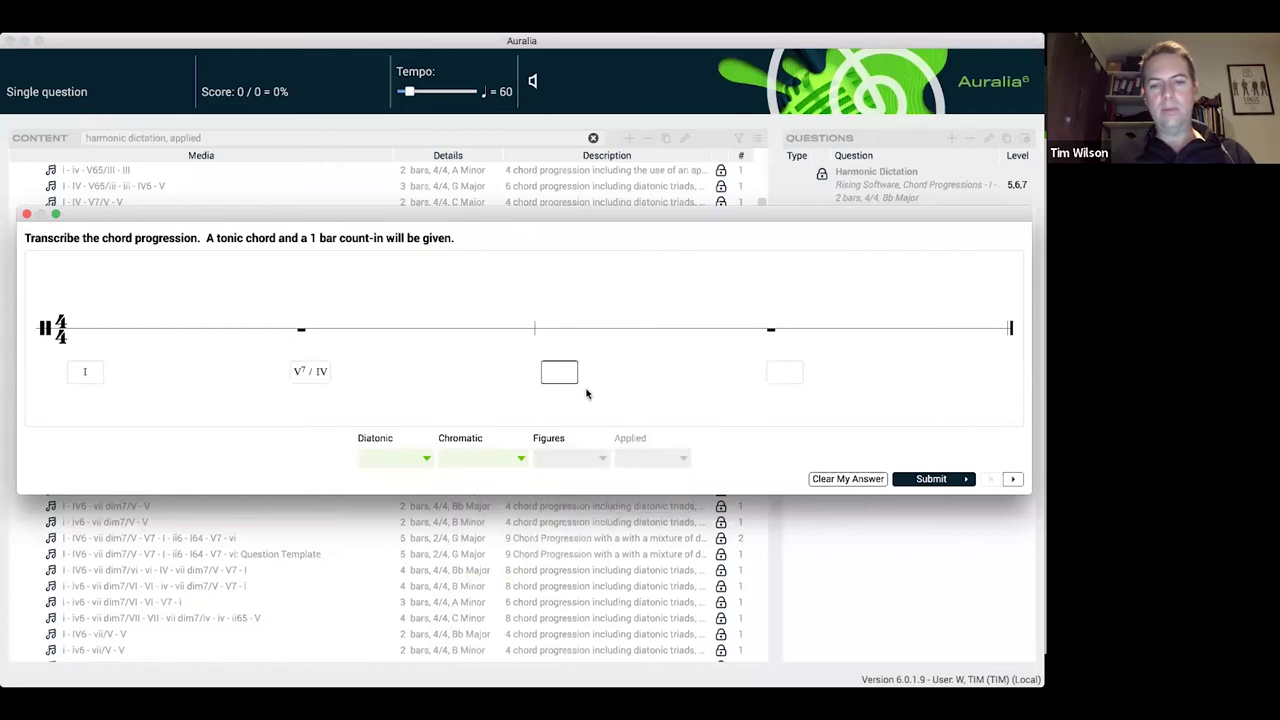
- Enter V for both the third and fourth chords and submit the harmonic dictation answer
{"action": "left_click", "coordinate": [414, 460]}
{"action": "left_click", "coordinate": [401, 508]}
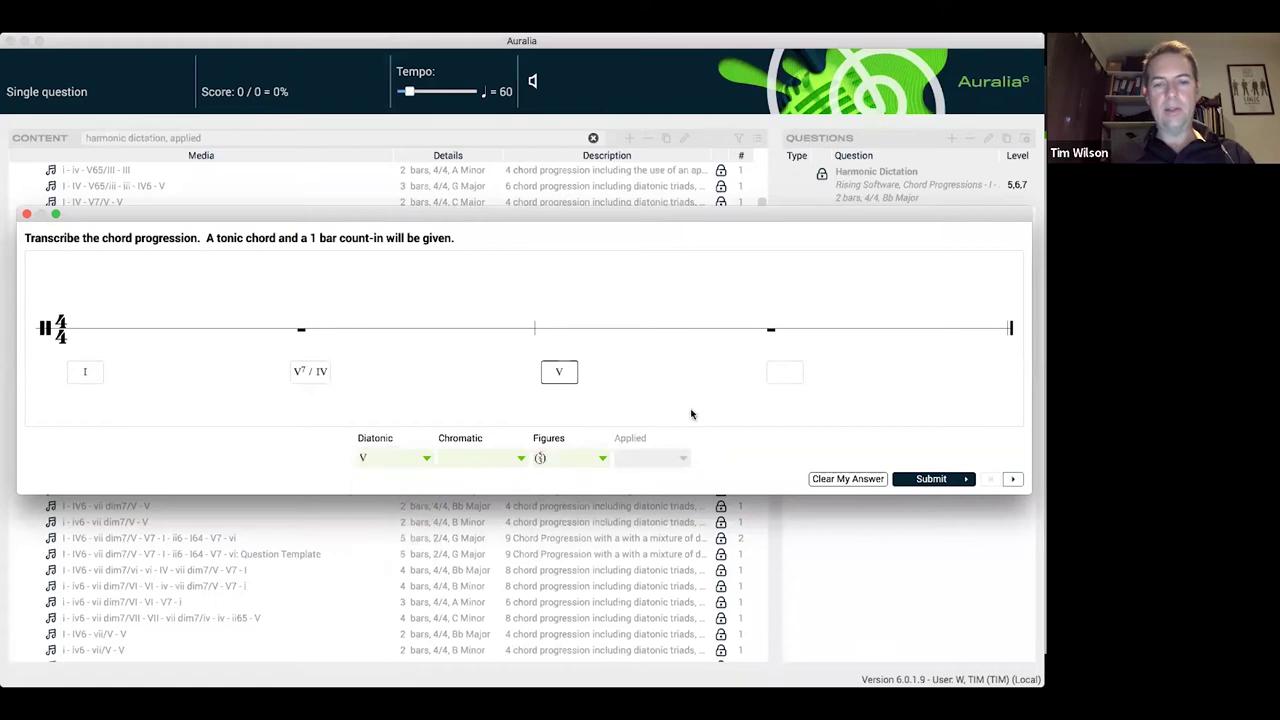
{"action": "left_click", "coordinate": [790, 379]}
{"action": "left_click", "coordinate": [407, 458]}
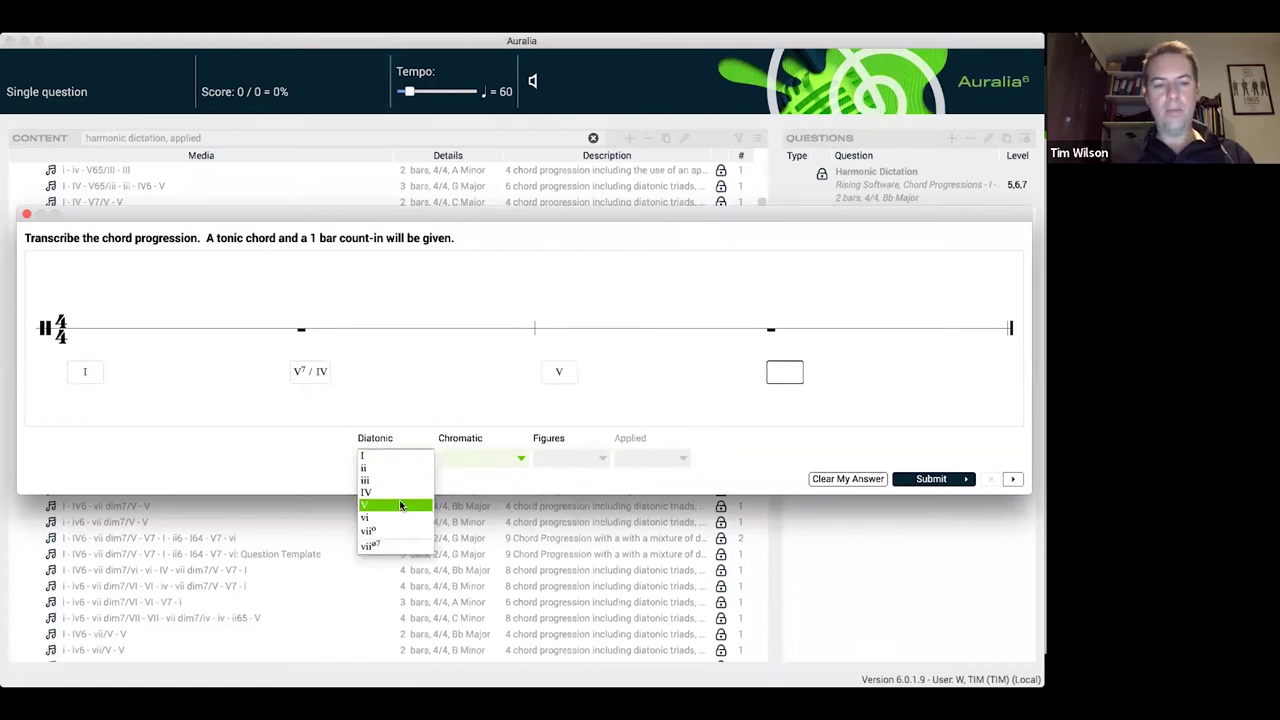
{"action": "left_click", "coordinate": [404, 505]}
{"action": "left_click", "coordinate": [950, 481]}
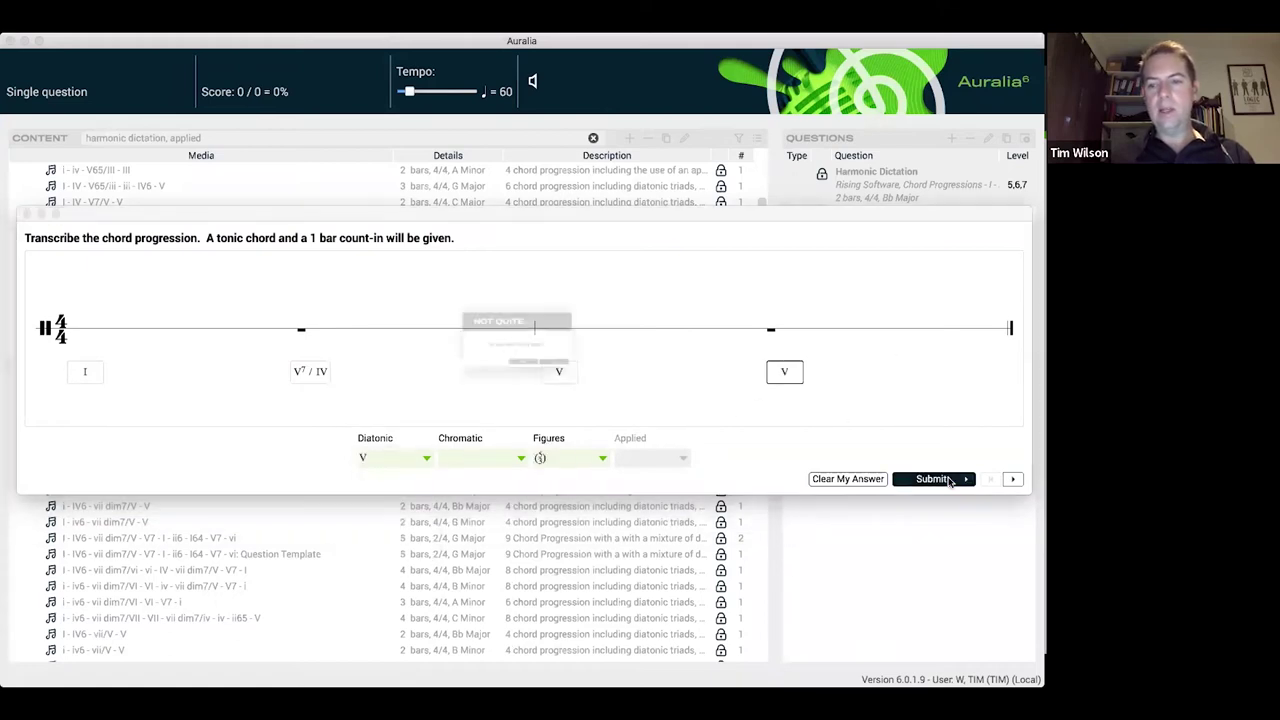
- Review the marked chord progression against the correct answer, run the question again and close its preview
{"action": "left_click", "coordinate": [534, 405]}
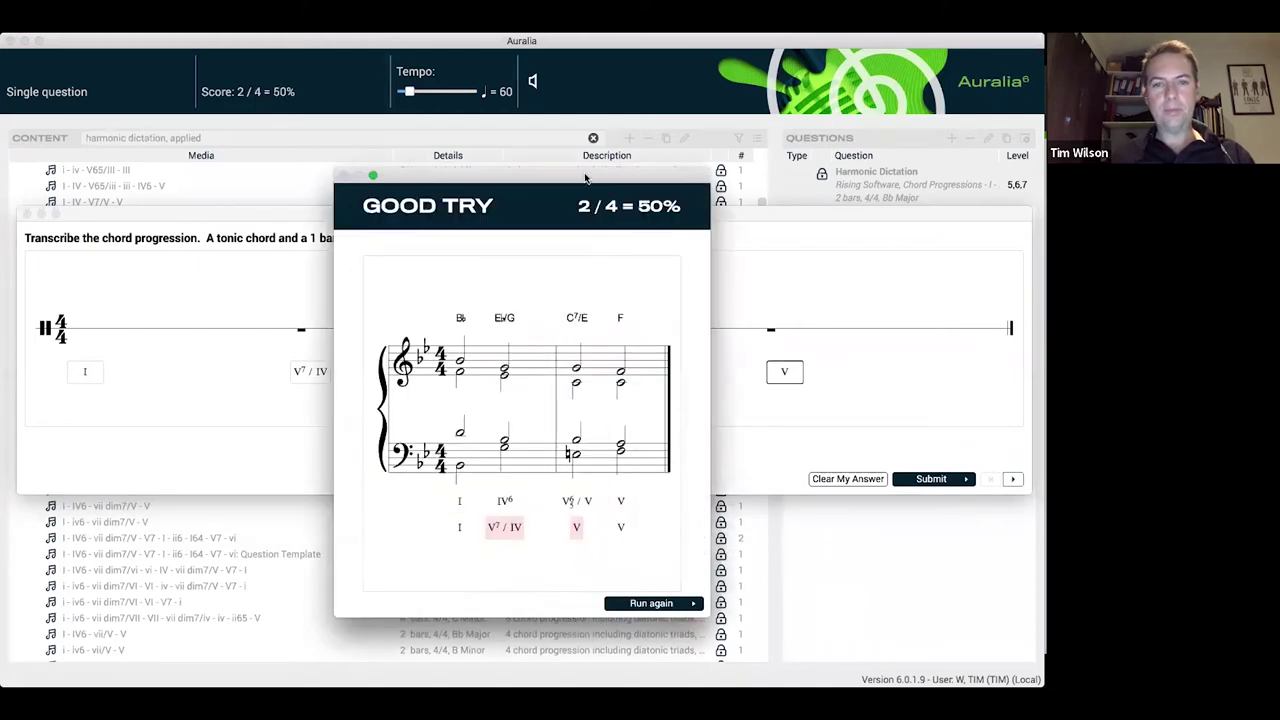
{"action": "left_click_drag", "start_coordinate": [585, 180], "coordinate": [537, 145]}
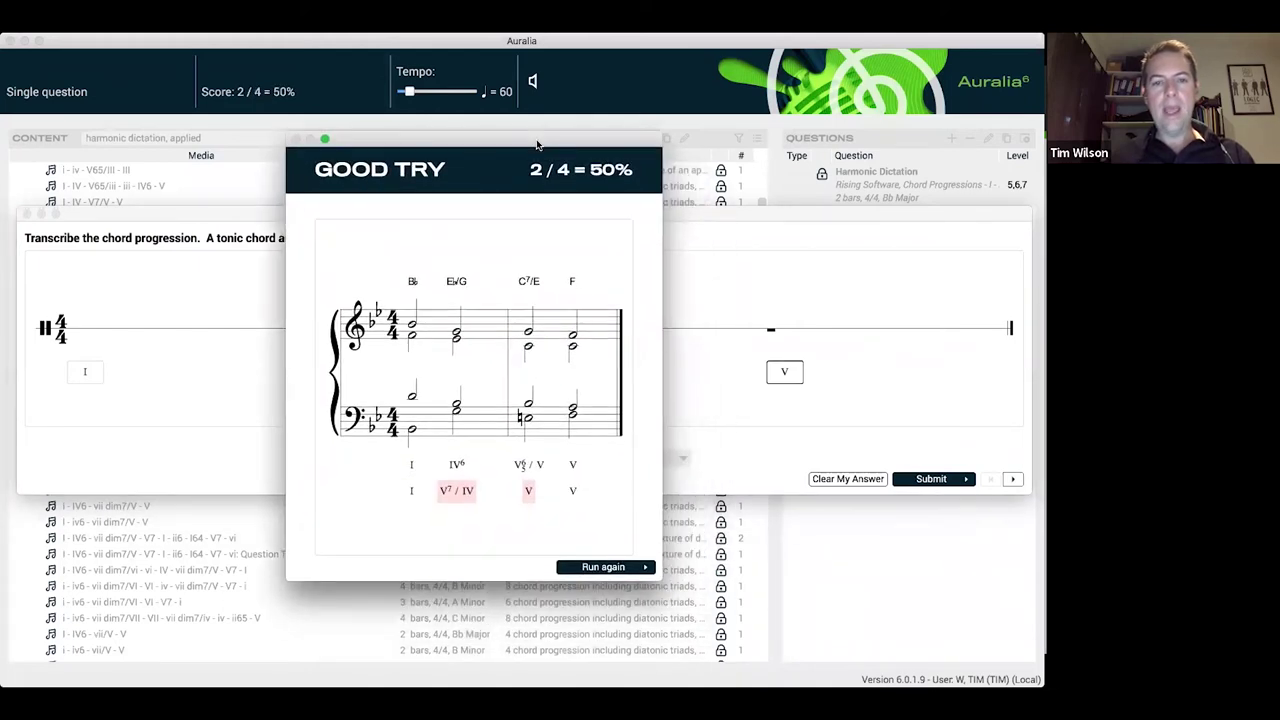
{"action": "left_click", "coordinate": [612, 567]}
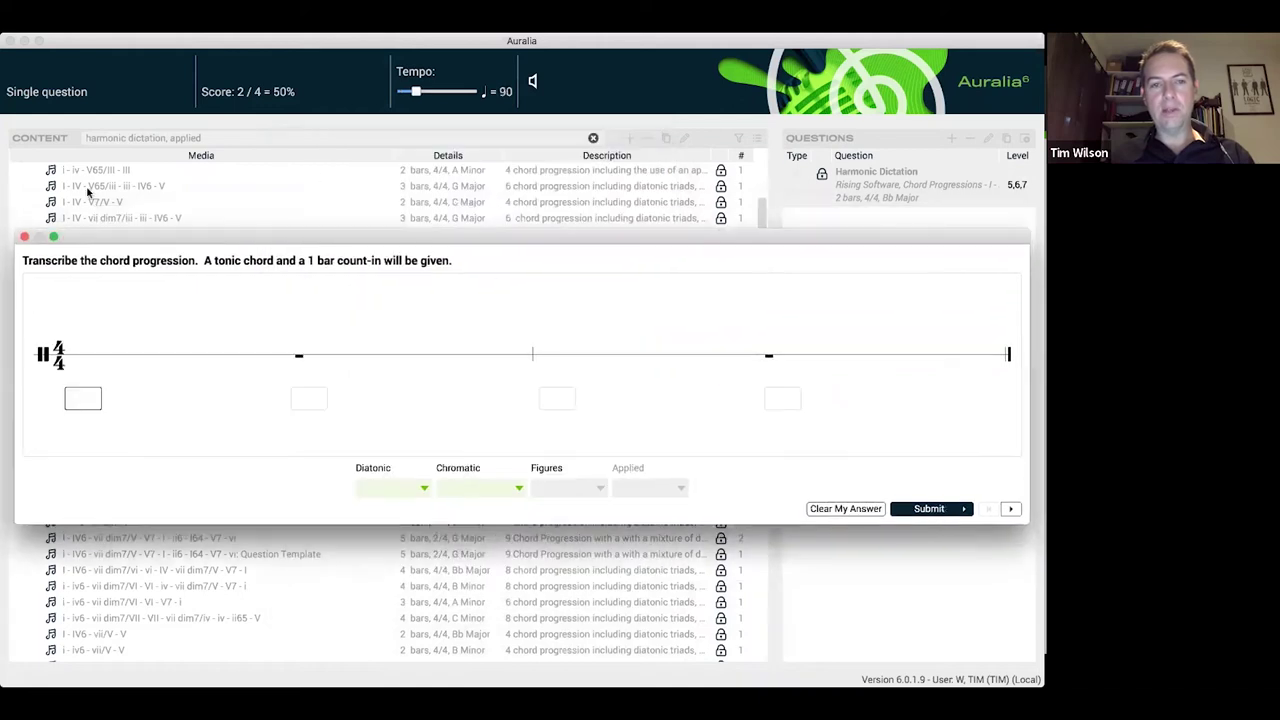
{"action": "left_click", "coordinate": [25, 237]}
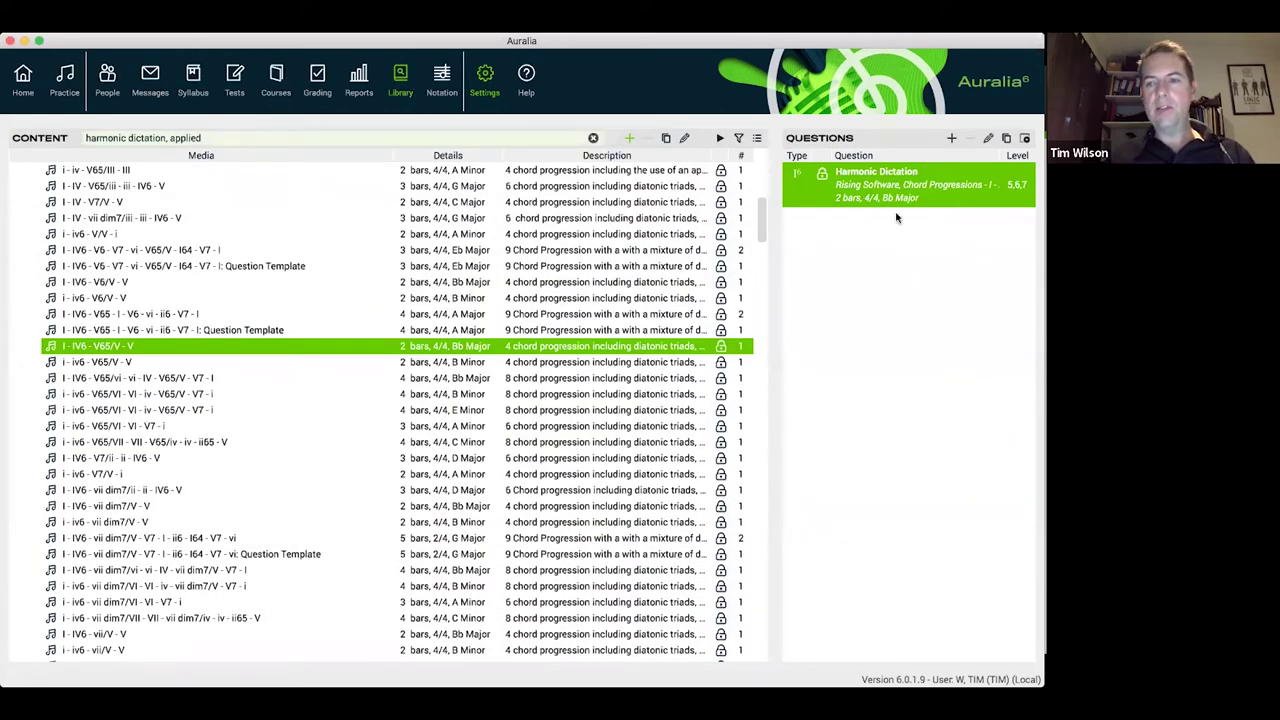
- Add the custom tags "mus201, wk1," to the selected Harmonic Dictation question and close its setup
{"action": "double_click", "coordinate": [910, 185]}
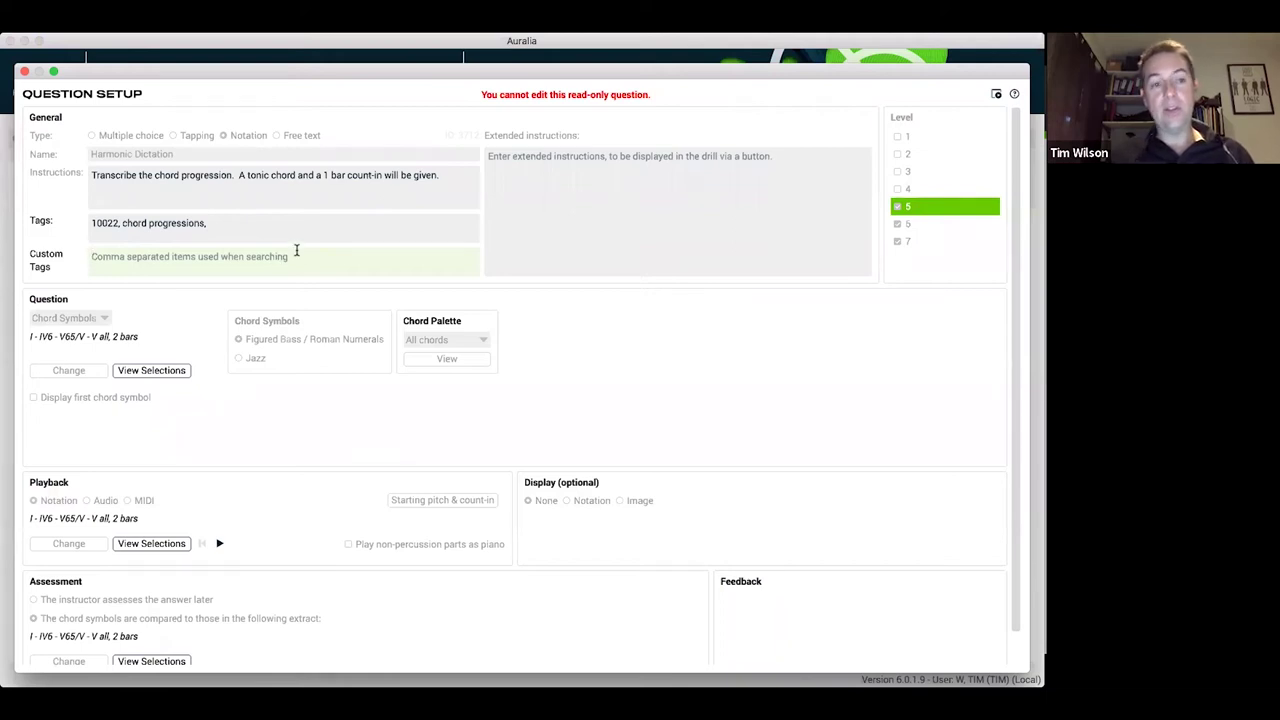
{"action": "type", "text": "m"}
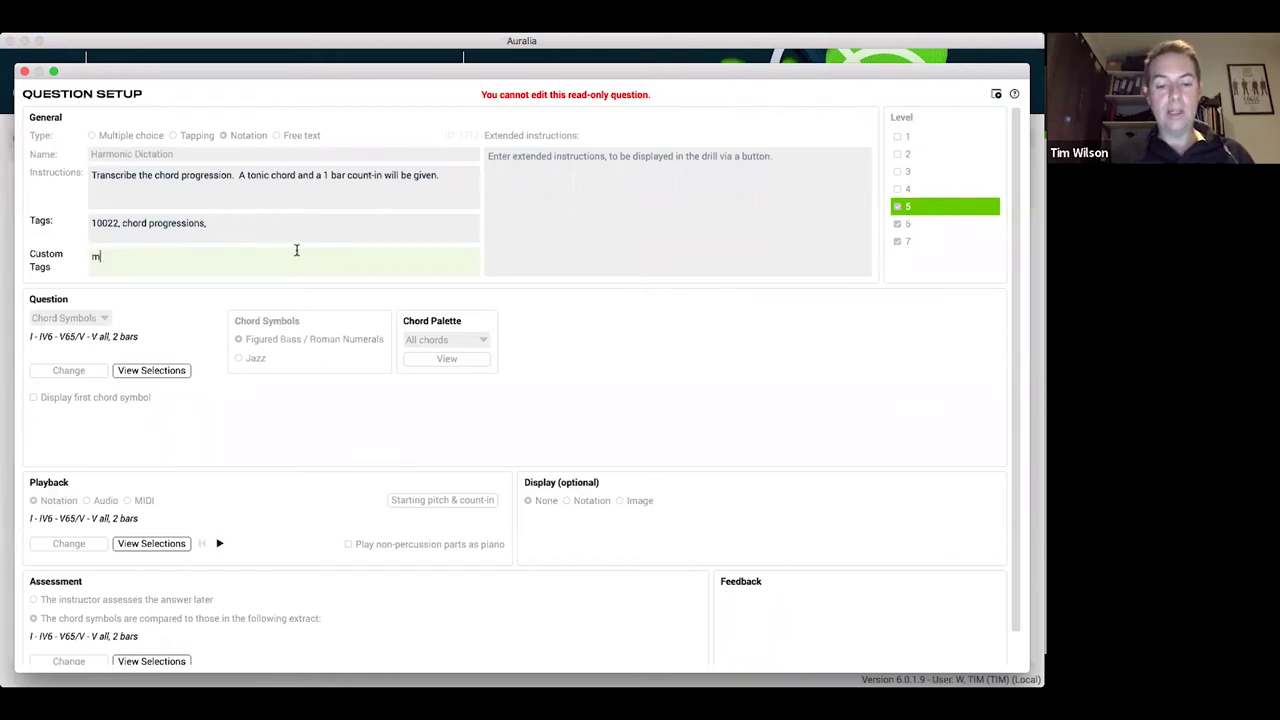
{"action": "type", "text": "us201"}
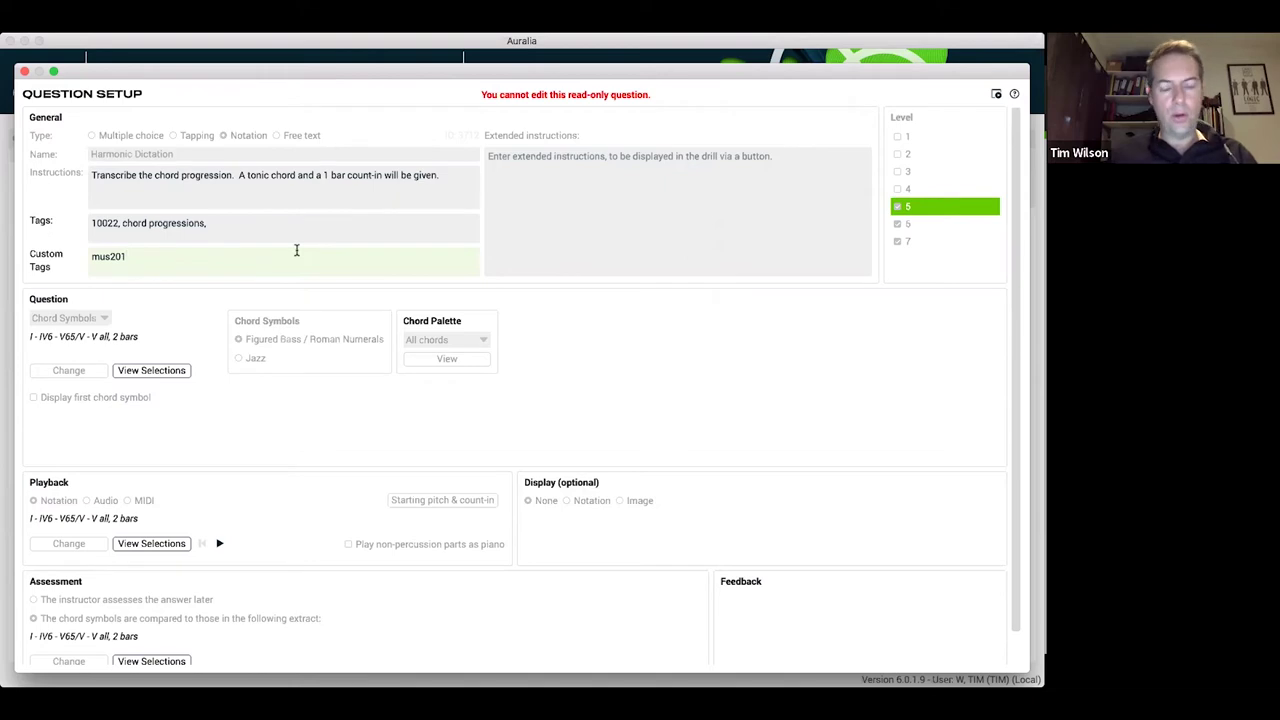
{"action": "type", "text": ","}
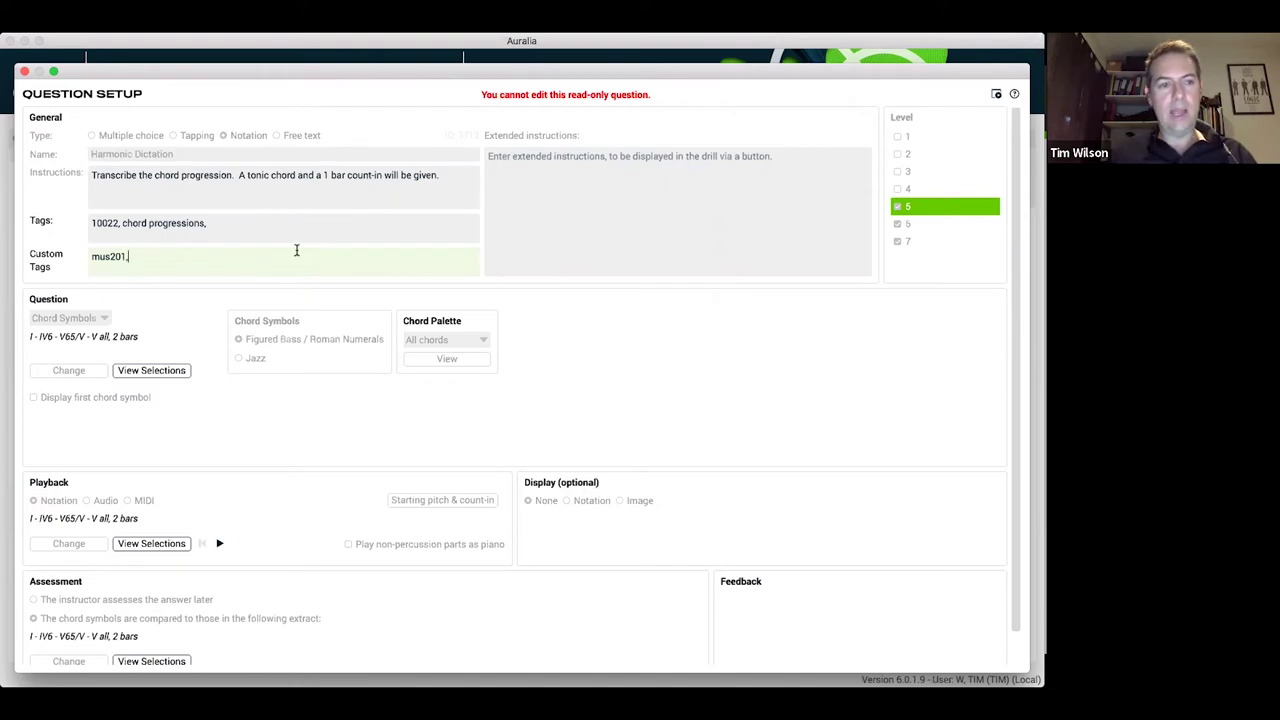
{"action": "type", "text": " w"}
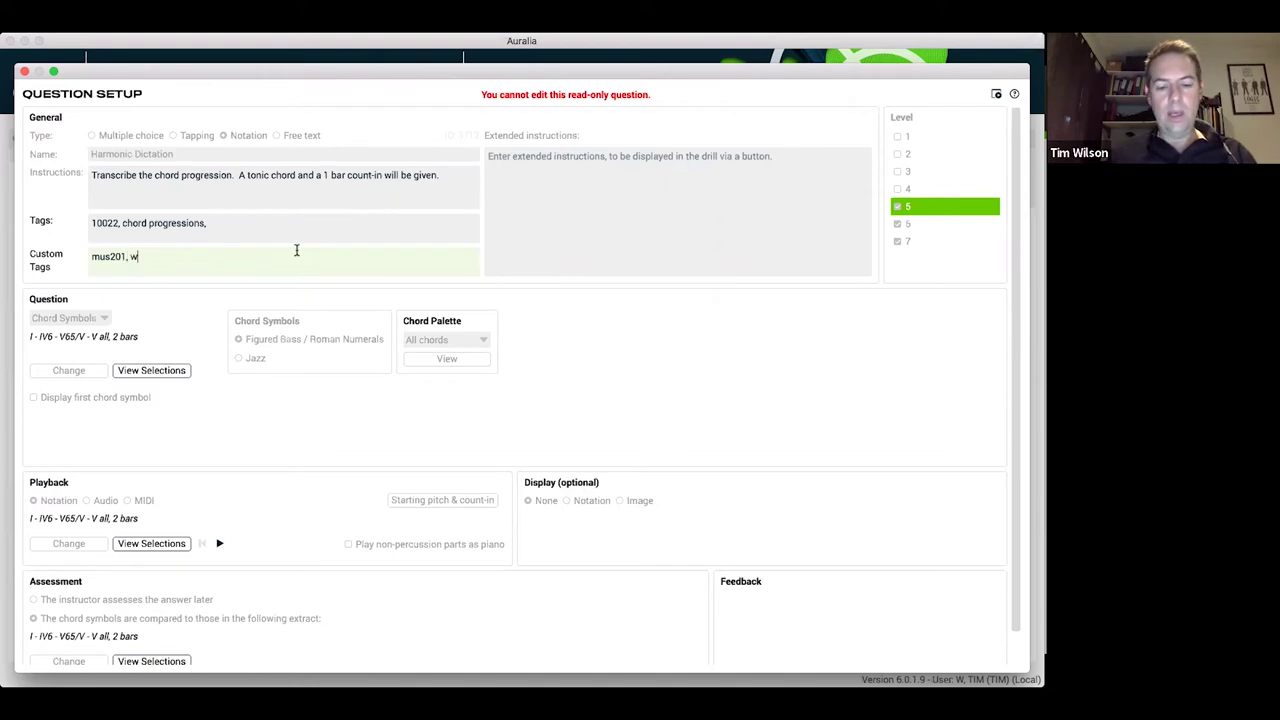
{"action": "type", "text": "k1"}
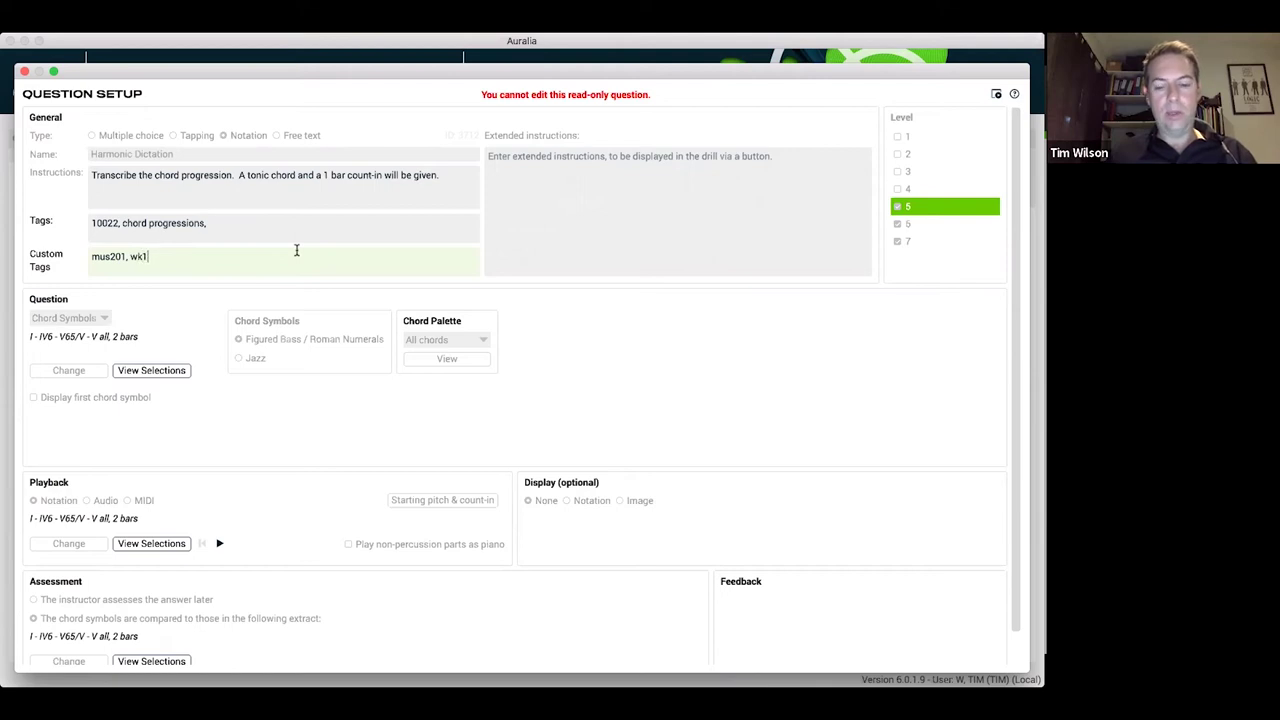
{"action": "type", "text": ","}
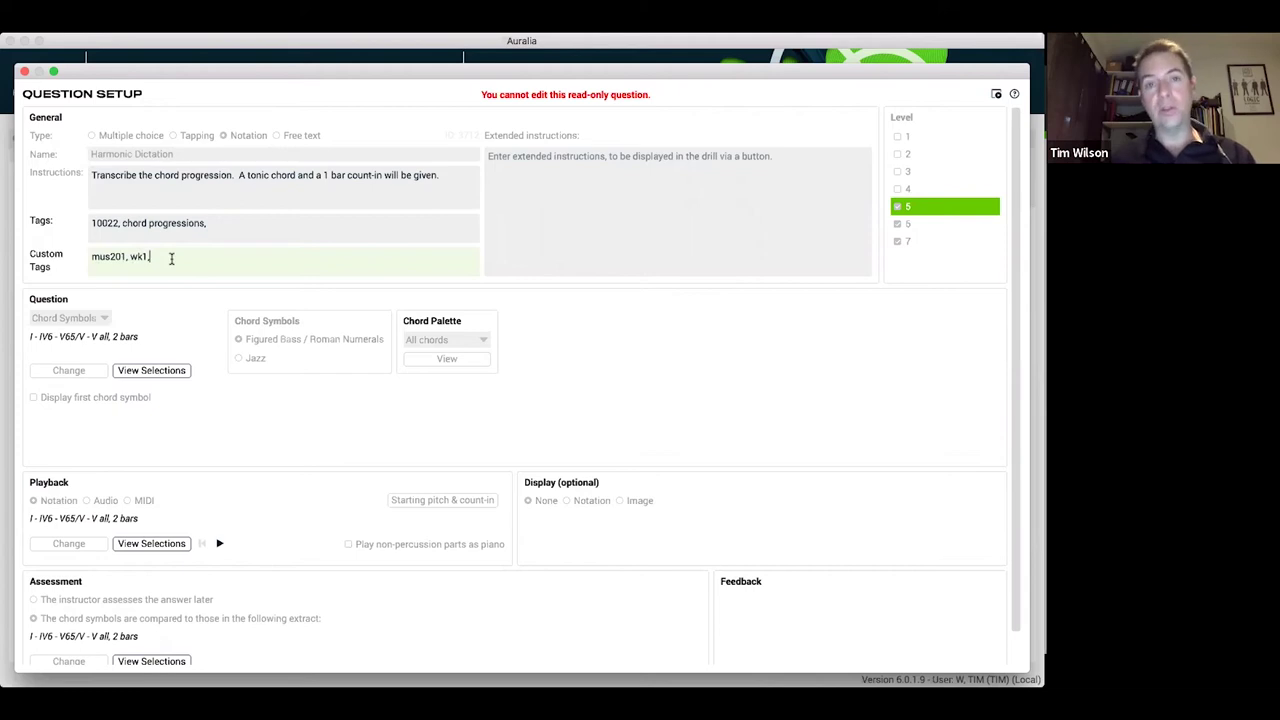
{"action": "left_click", "coordinate": [24, 72]}
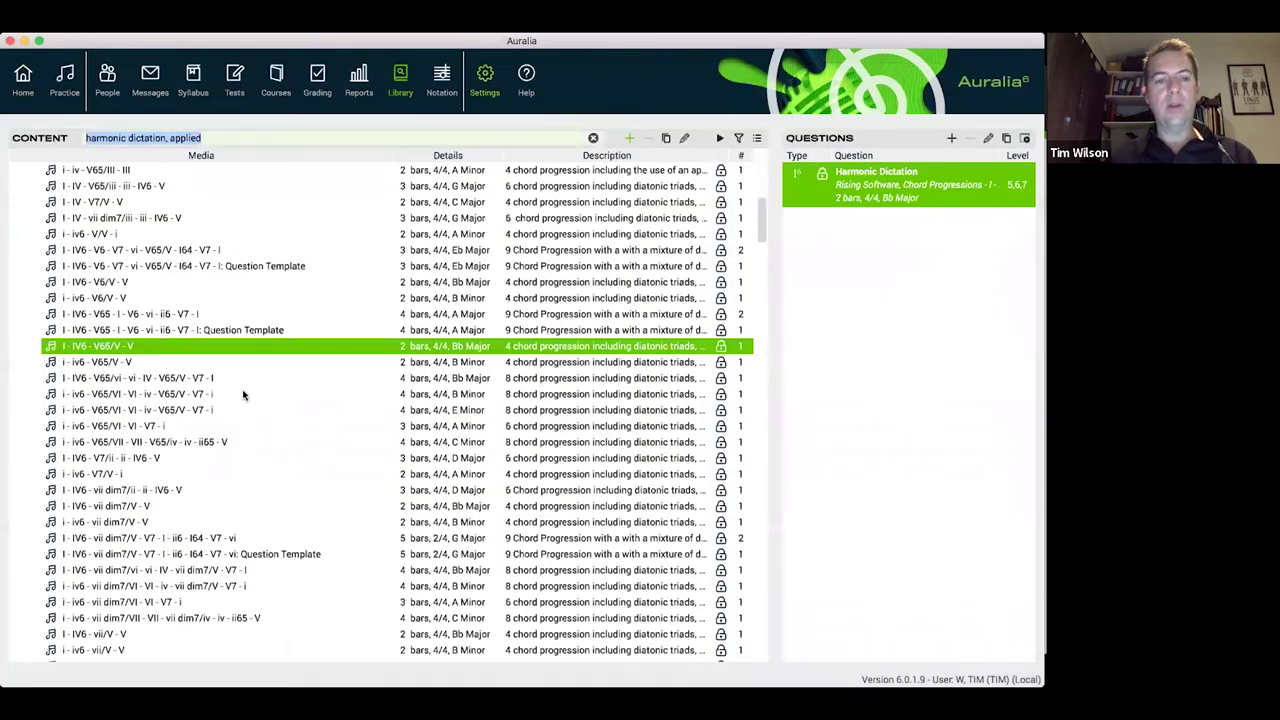
- Search the content library for "melodic dictation, 4/4, diatonic, homophonic, audio" and select the audio item Melody 150 + accompaniment
{"action": "left_click_drag", "start_coordinate": [220, 135], "coordinate": [84, 133]}
{"action": "type", "text": "me"}
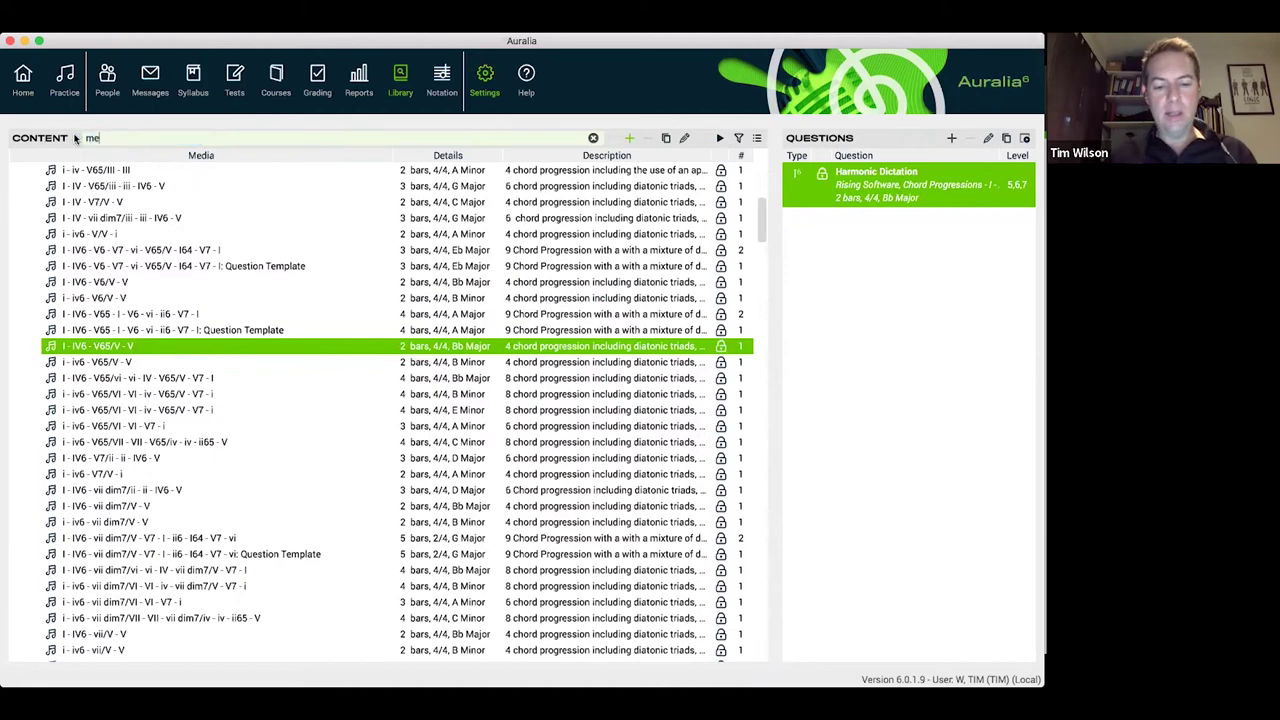
{"action": "type", "text": "lodic dicta"}
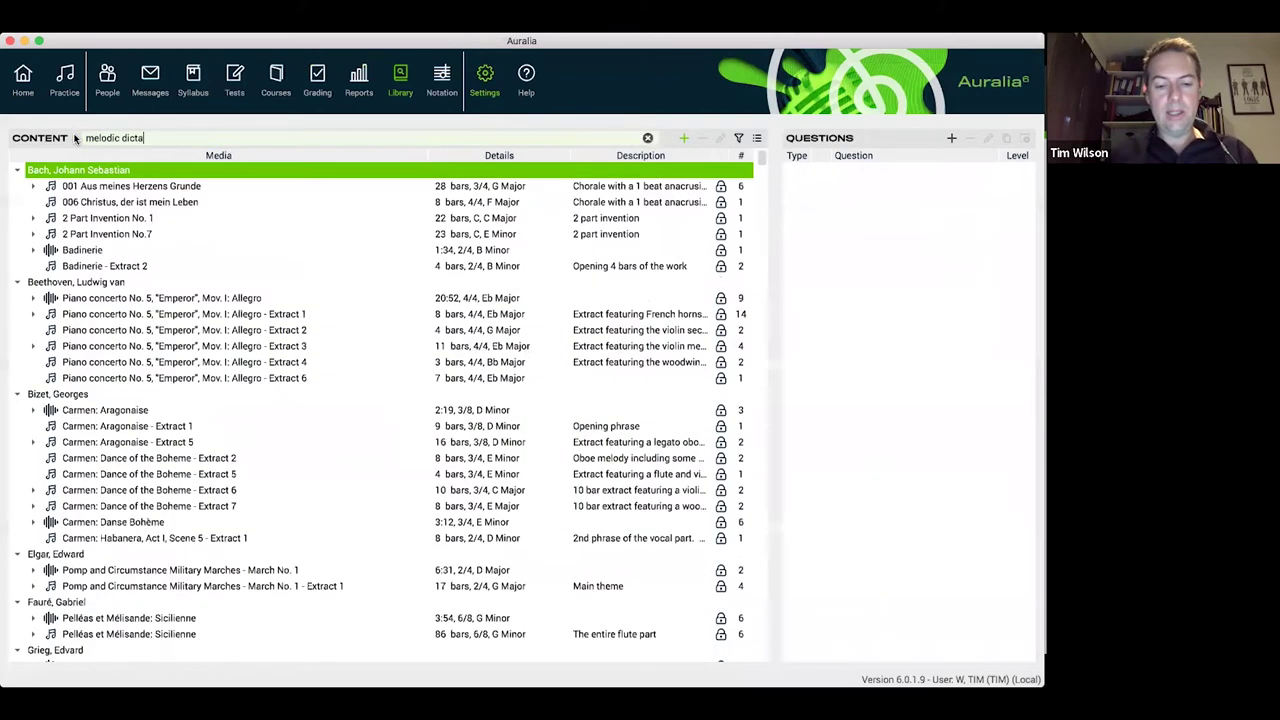
{"action": "type", "text": "tion,"}
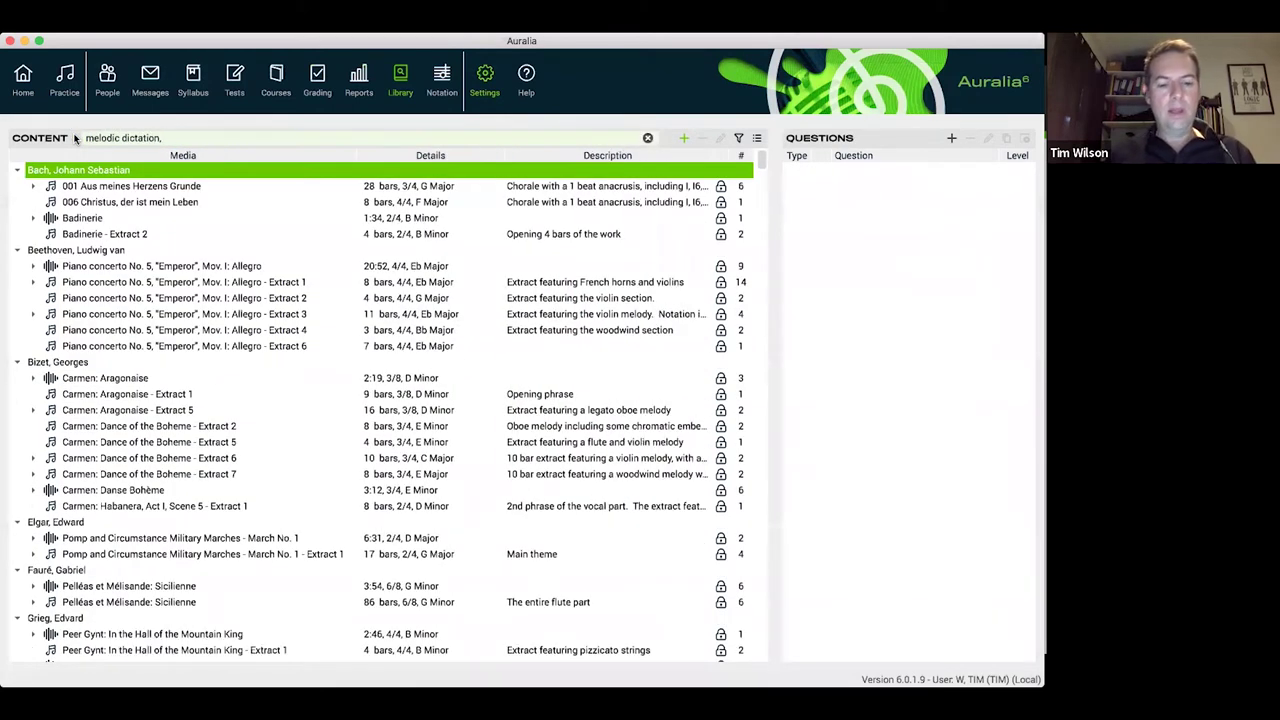
{"action": "type", "text": " 4/4"}
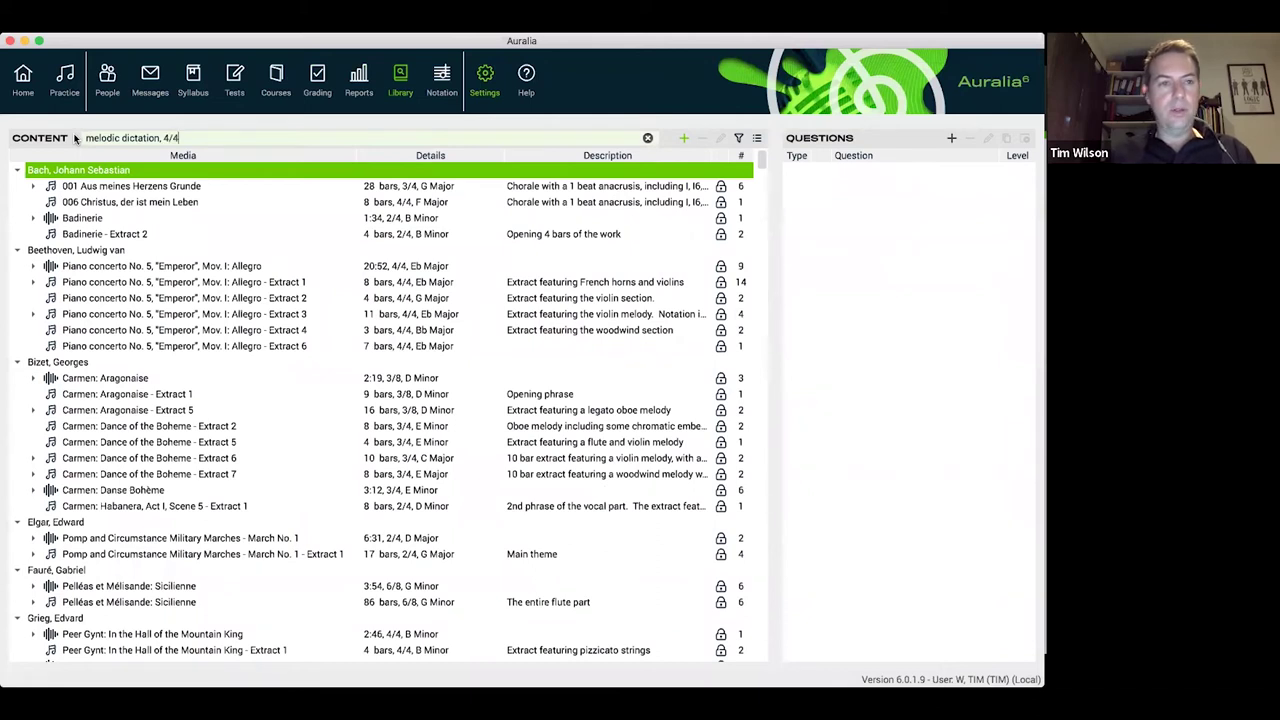
{"action": "type", "text": ", diatonic, "}
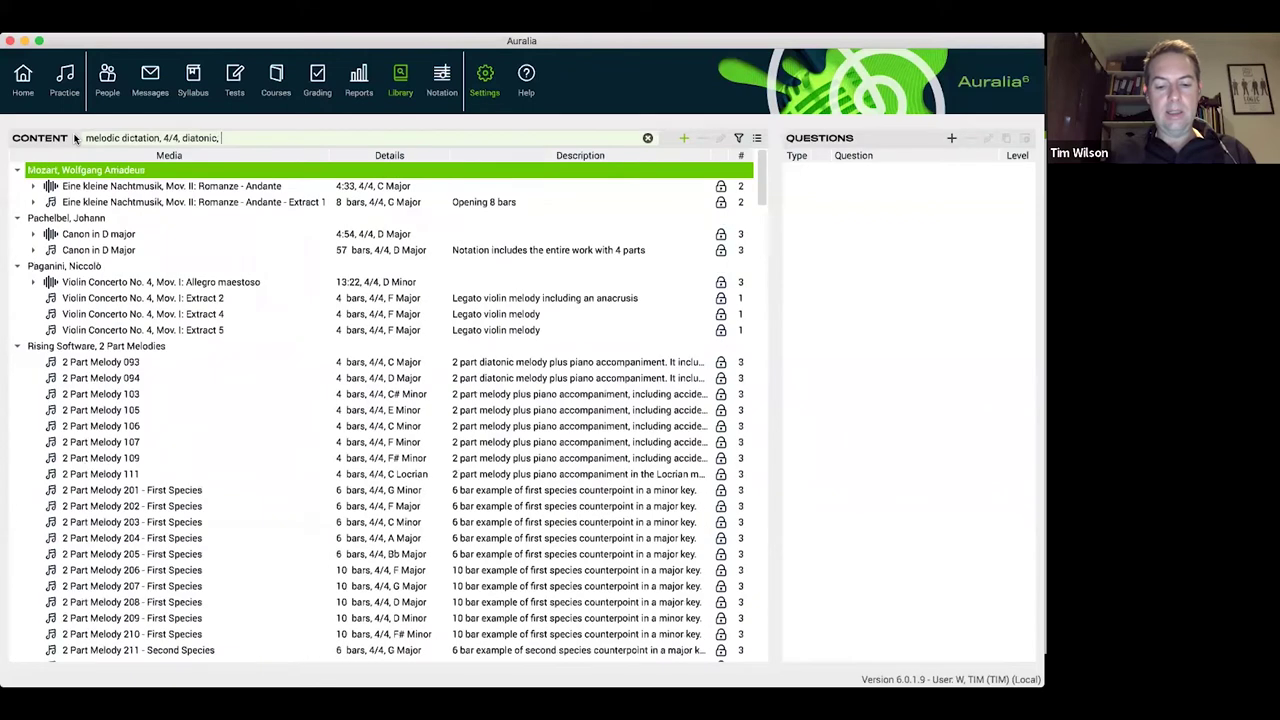
{"action": "type", "text": "homop"}
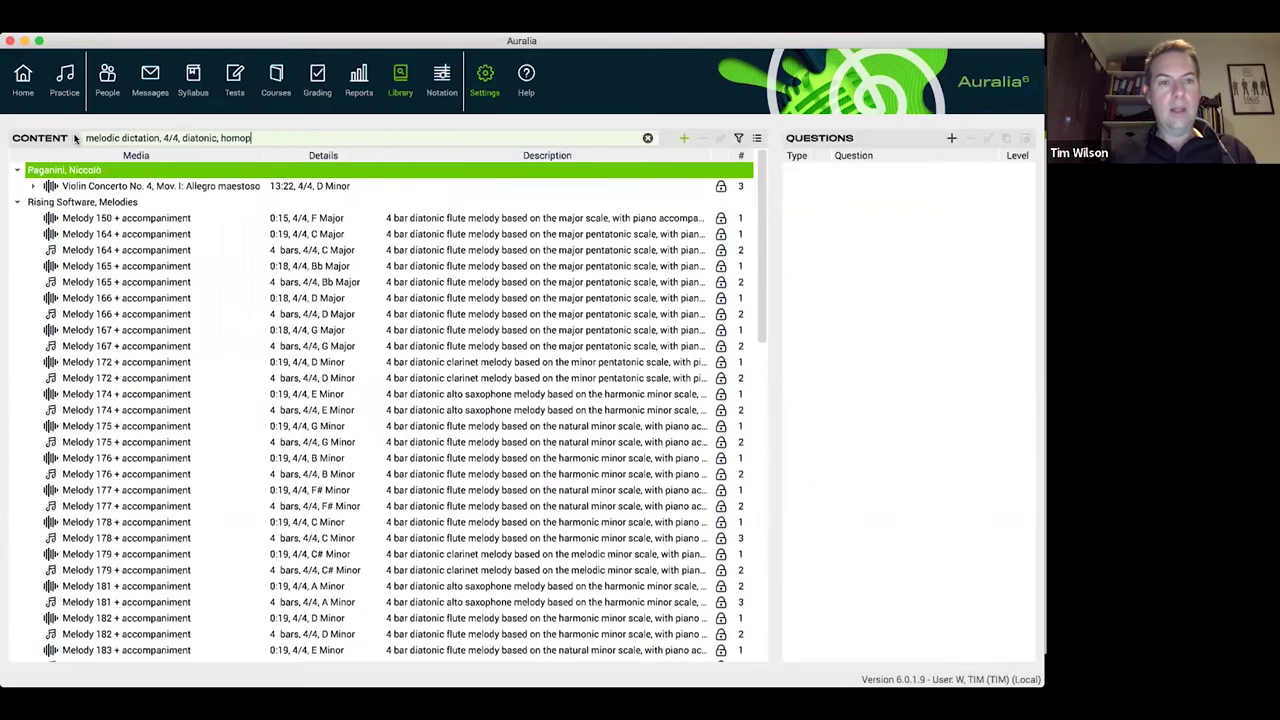
{"action": "type", "text": "honic"}
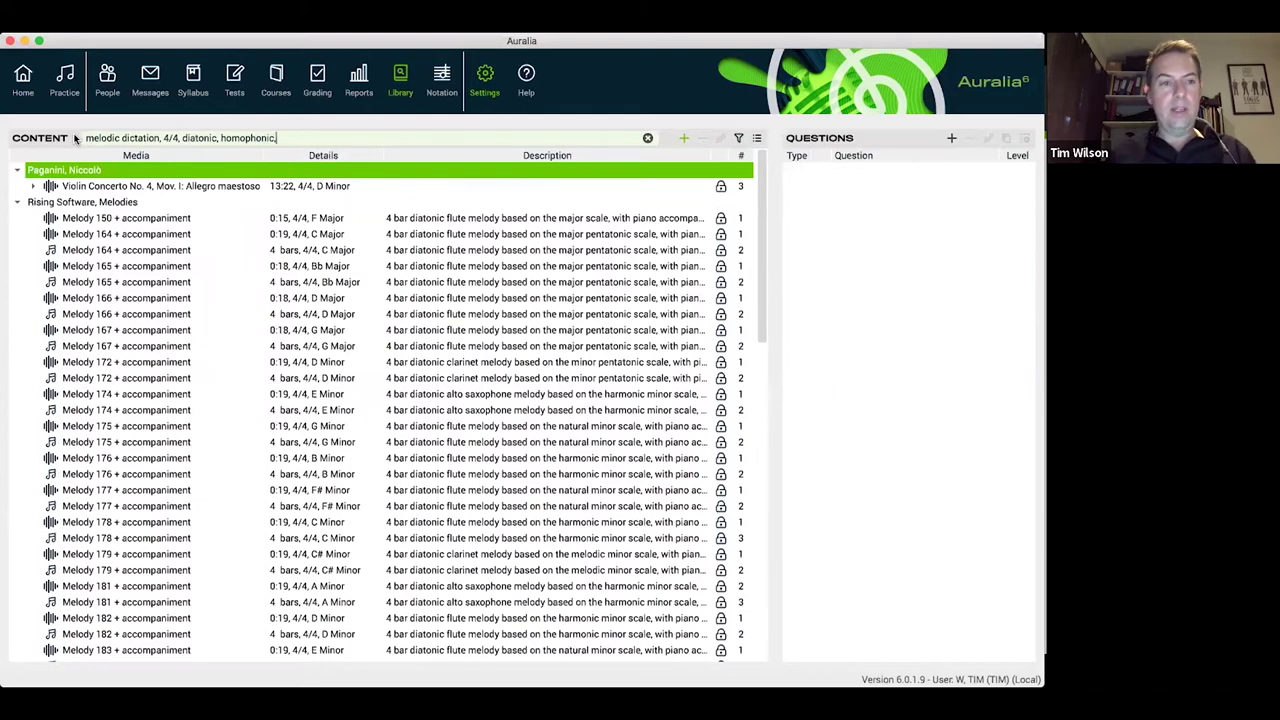
{"action": "type", "text": ", "}
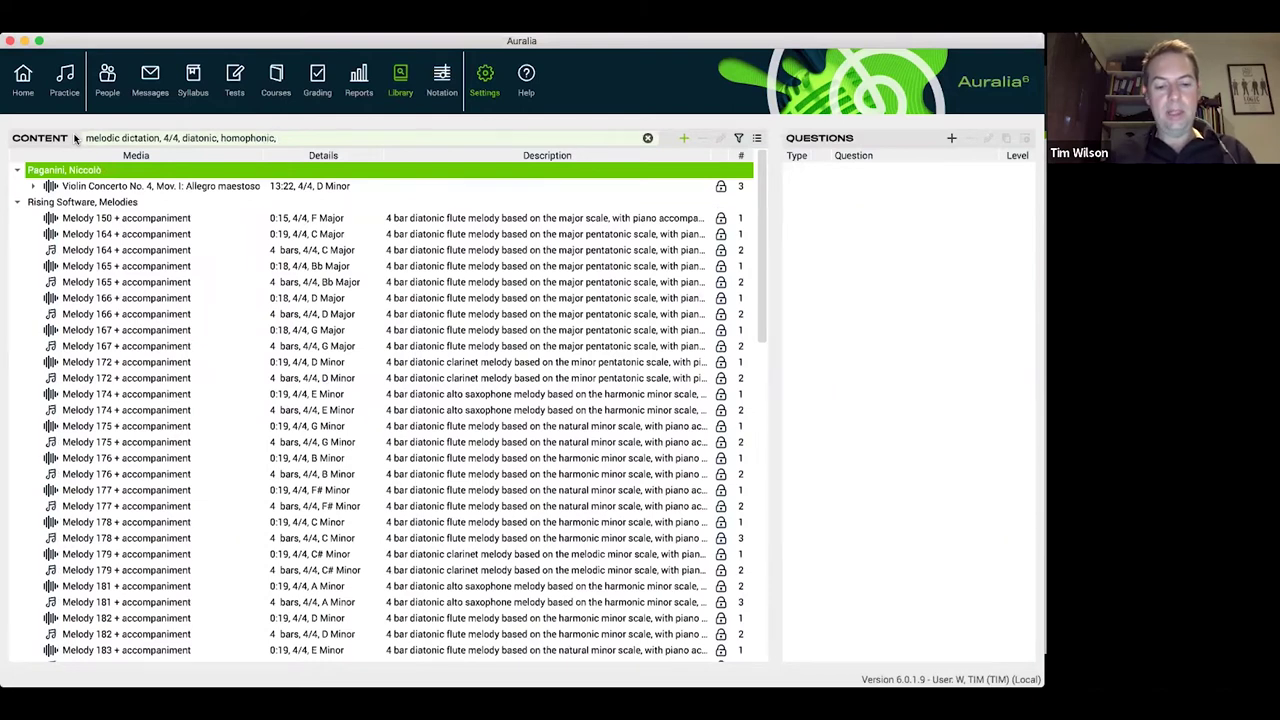
{"action": "type", "text": "audio"}
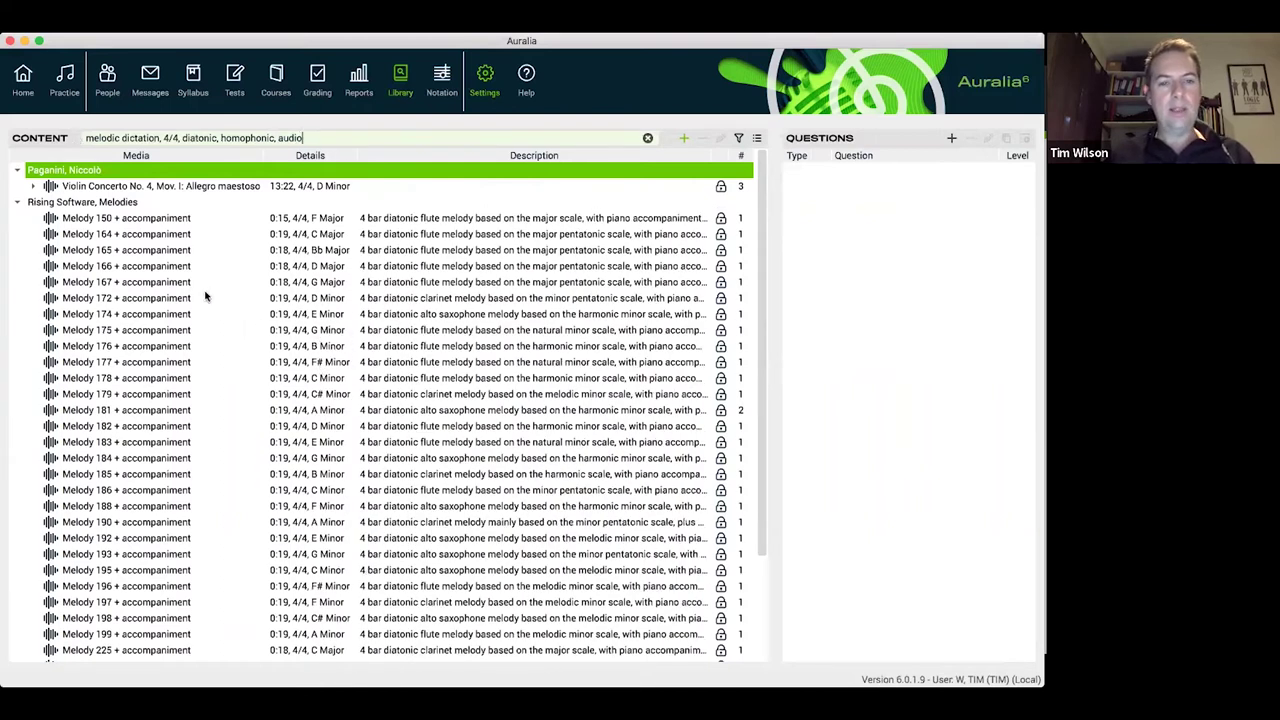
{"action": "left_click", "coordinate": [175, 220]}
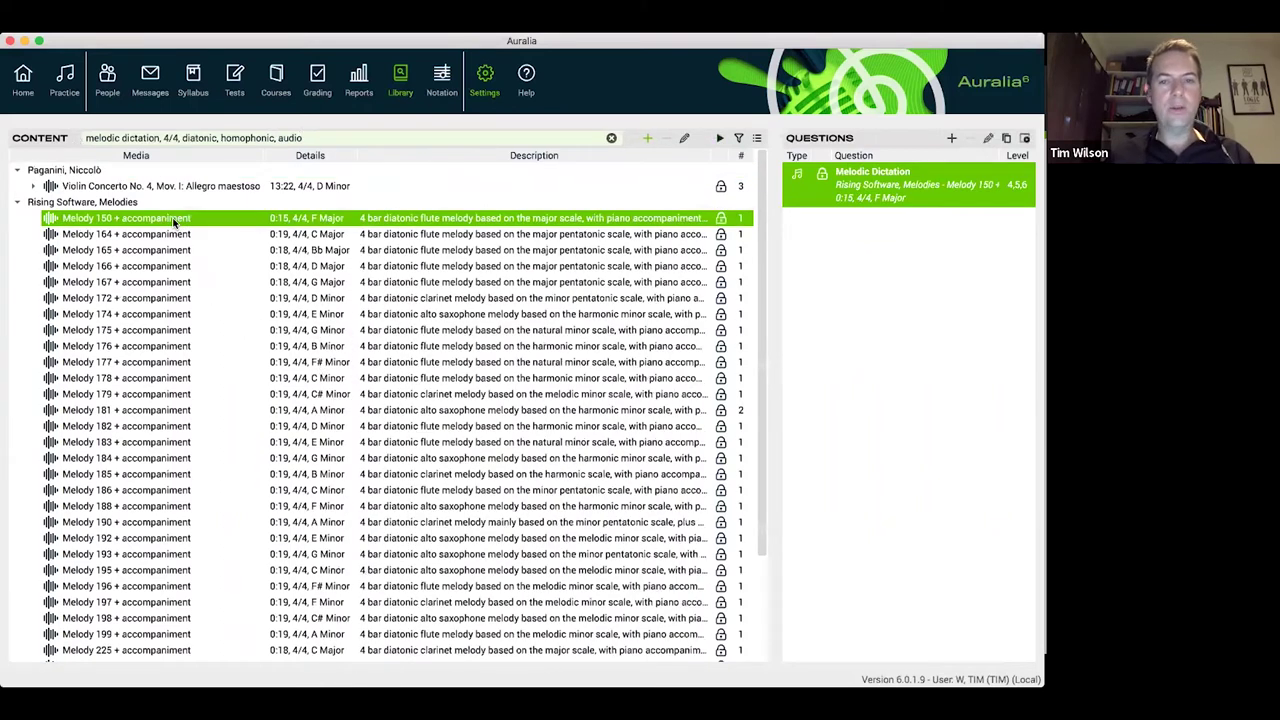
- Preview the Melodic Dictation question and fill the bar after the given notes with a dotted quarter note and three eighth notes
{"action": "left_click", "coordinate": [1025, 140]}
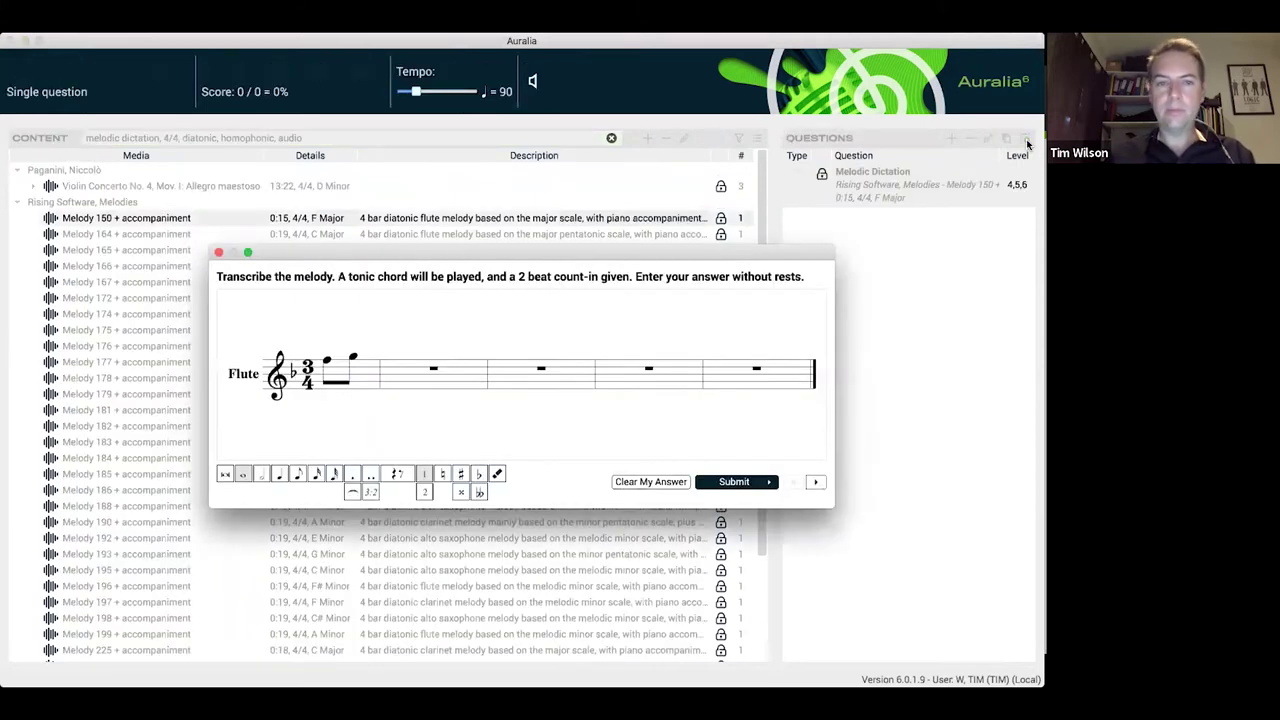
{"action": "left_click_drag", "start_coordinate": [703, 252], "coordinate": [675, 233]}
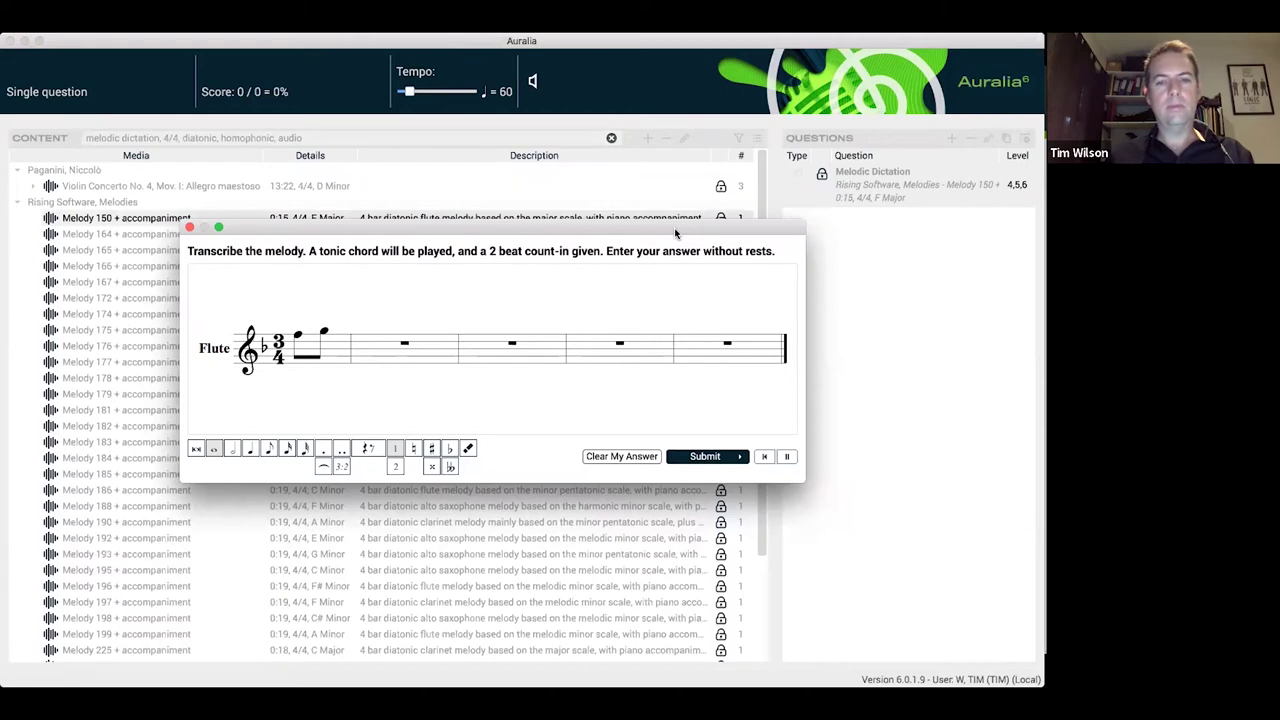
{"action": "left_click", "coordinate": [254, 450]}
{"action": "left_click", "coordinate": [323, 450]}
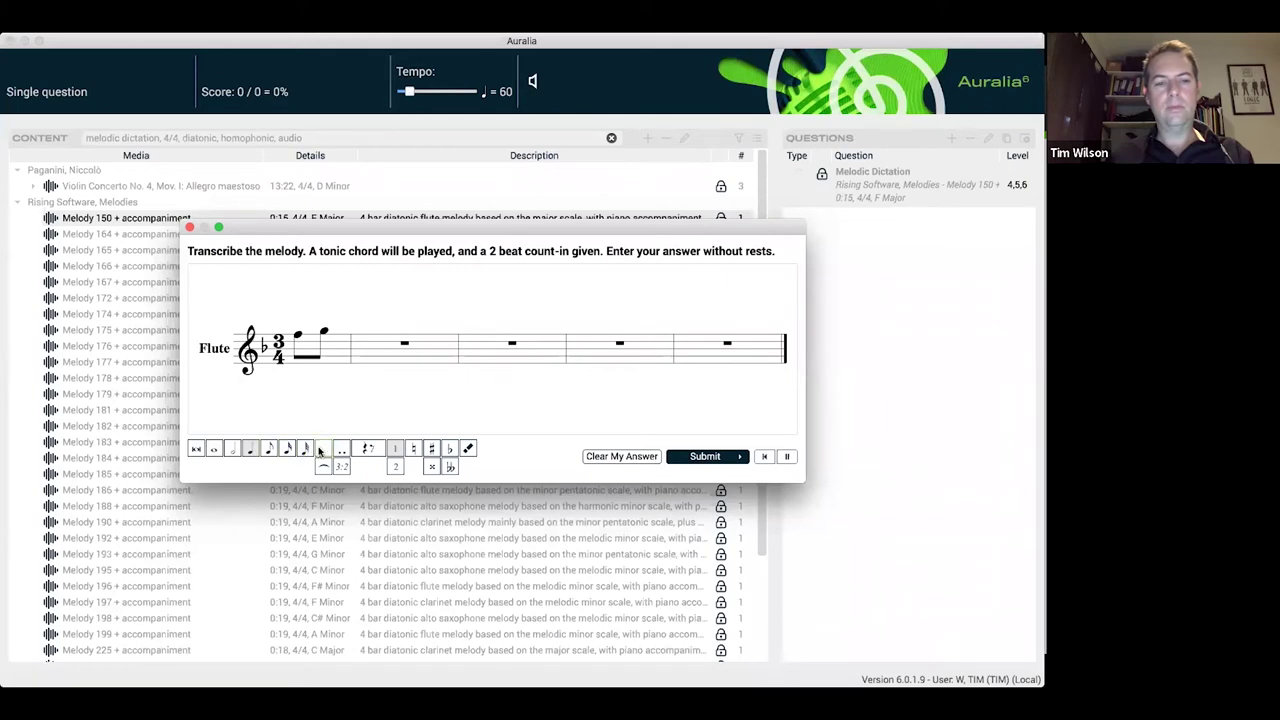
{"action": "left_click", "coordinate": [366, 327]}
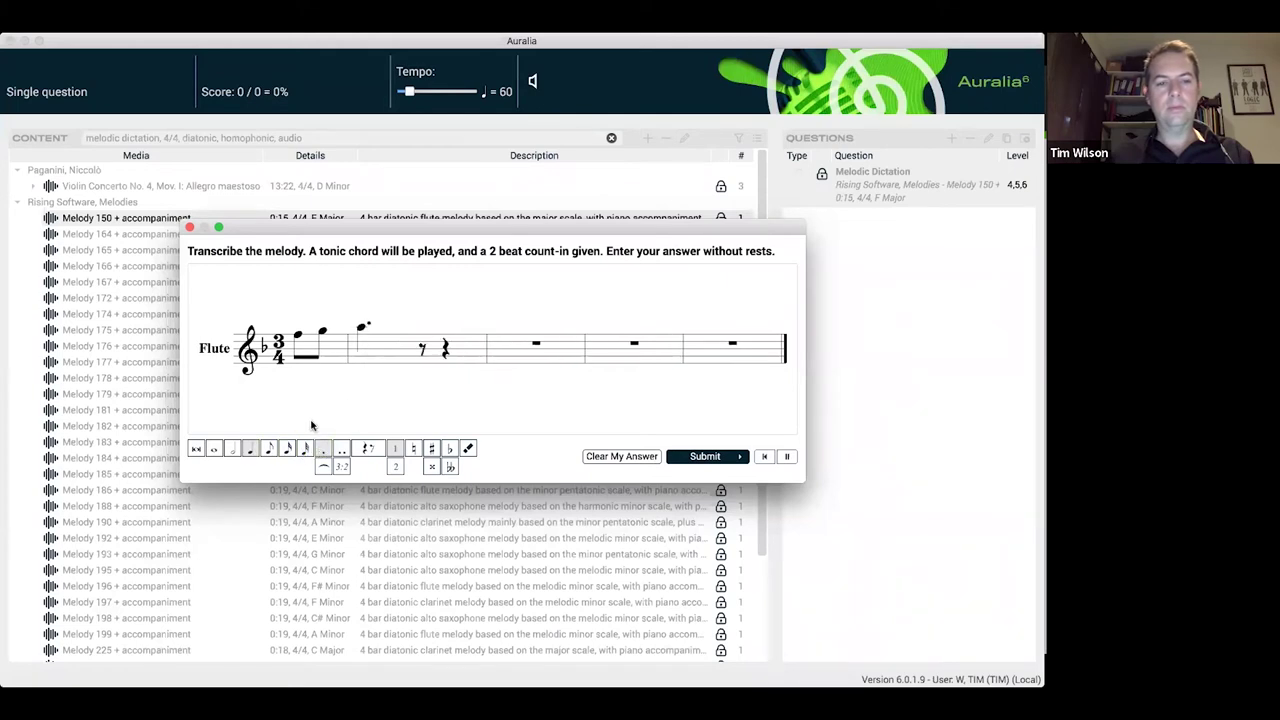
{"action": "left_click", "coordinate": [420, 338]}
{"action": "left_click", "coordinate": [443, 352]}
{"action": "left_click", "coordinate": [468, 342]}
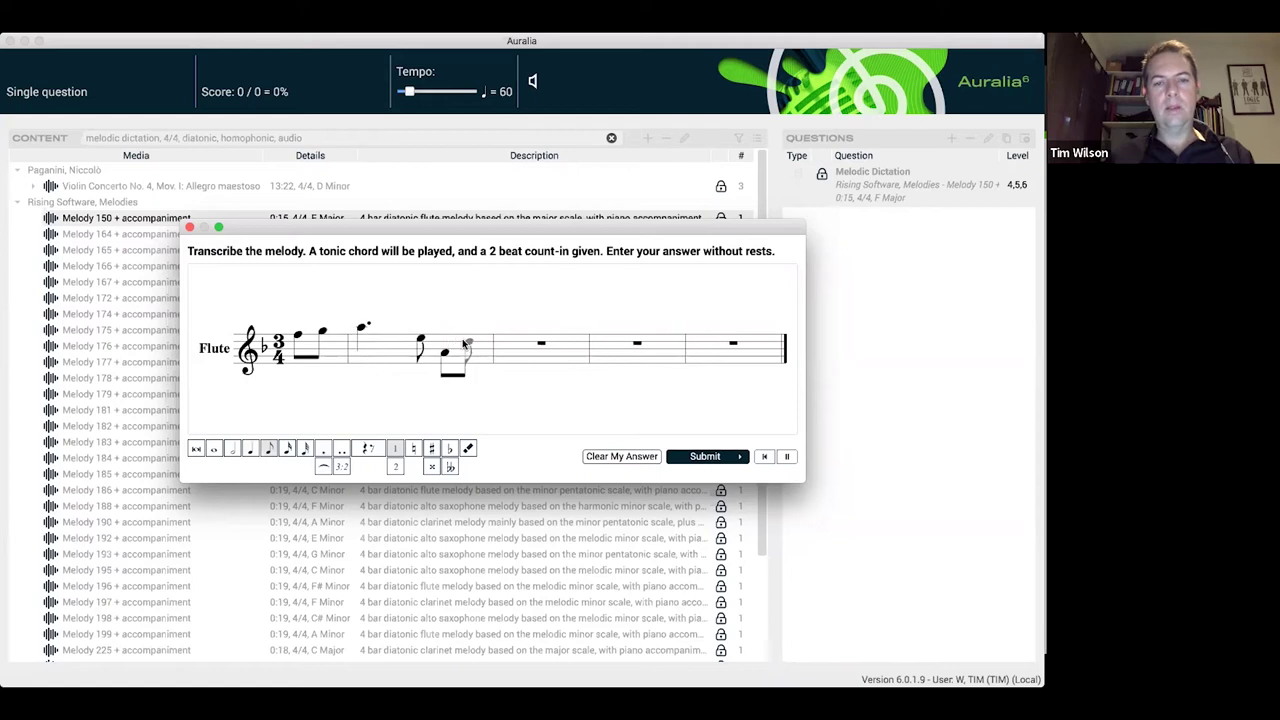
- Fill each of the last three bars of the melody with three quarter notes and submit the answer
{"action": "left_click", "coordinate": [250, 448]}
{"action": "left_click", "coordinate": [500, 355]}
{"action": "left_click", "coordinate": [533, 347]}
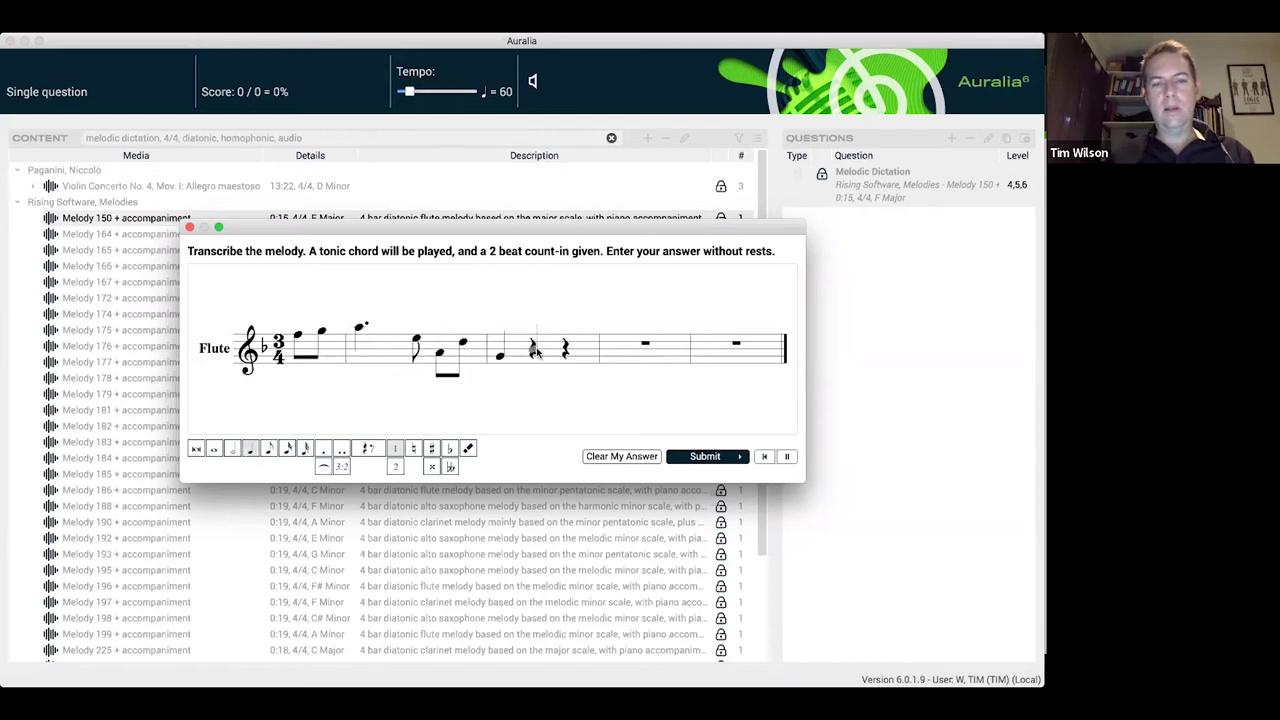
{"action": "left_click", "coordinate": [567, 334]}
{"action": "left_click", "coordinate": [615, 340]}
{"action": "left_click", "coordinate": [634, 347]}
{"action": "left_click", "coordinate": [666, 347]}
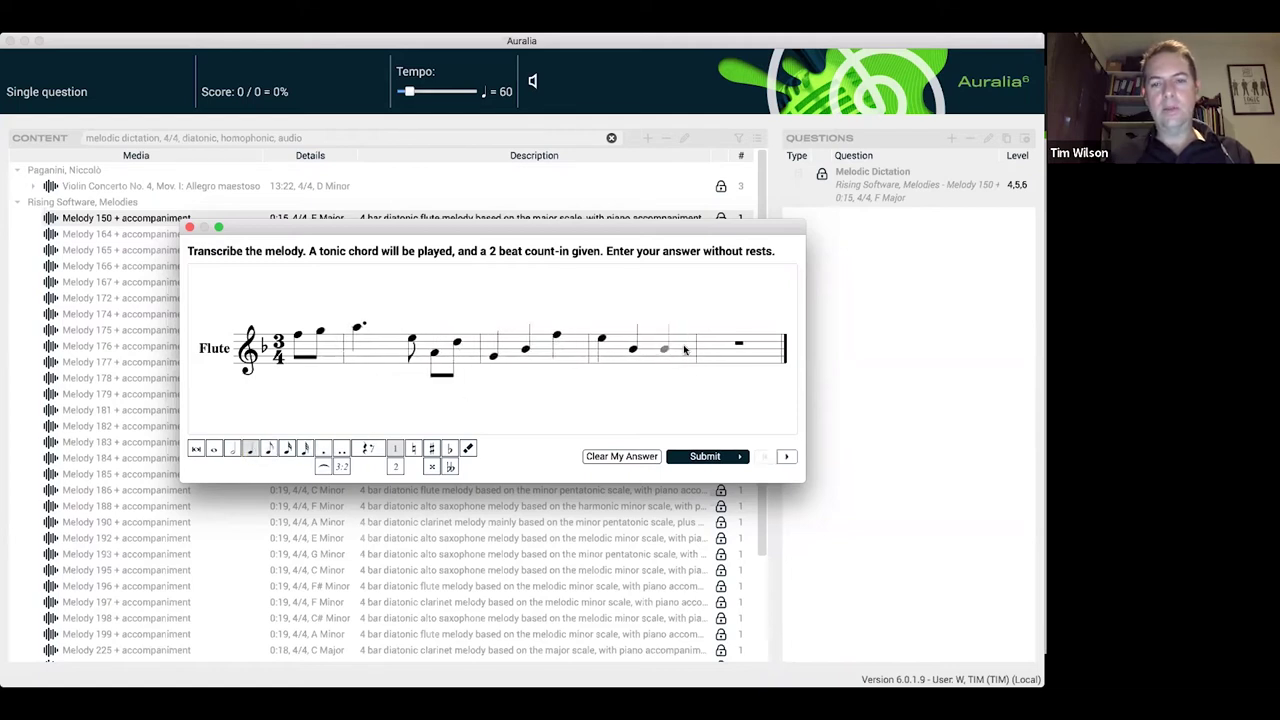
{"action": "left_click", "coordinate": [708, 340]}
{"action": "left_click", "coordinate": [721, 347]}
{"action": "left_click", "coordinate": [751, 347]}
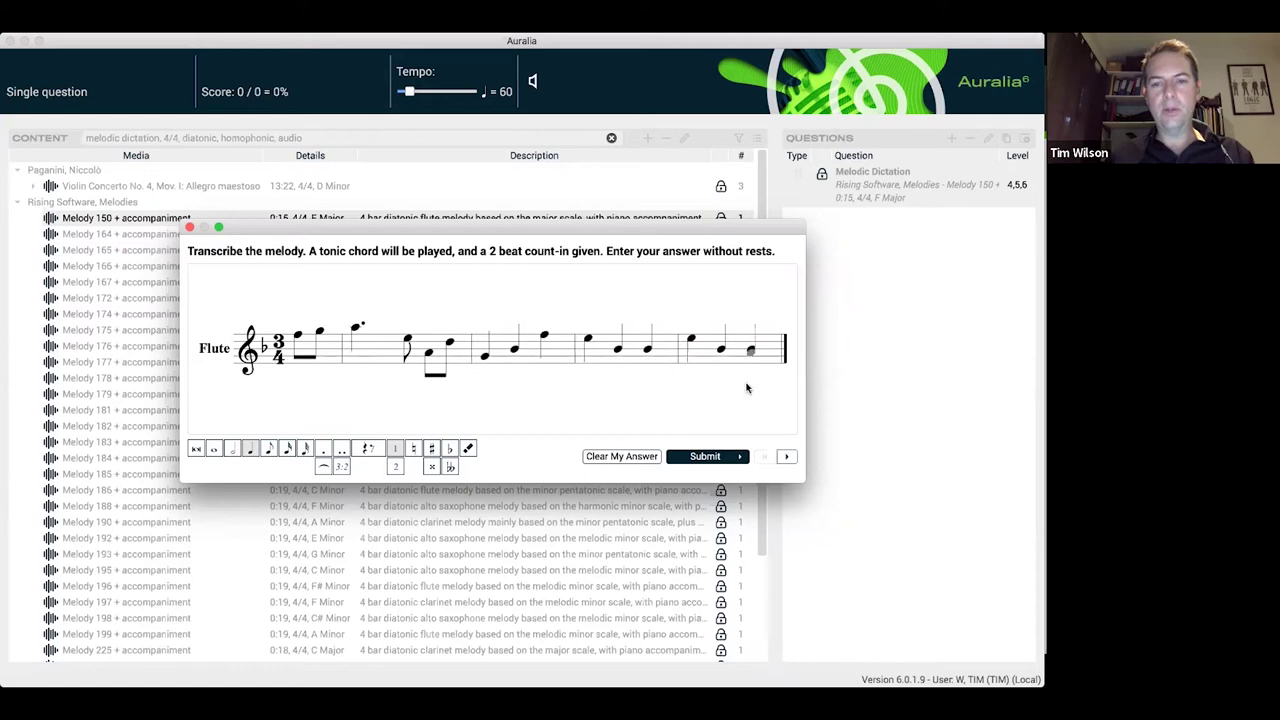
{"action": "left_click", "coordinate": [718, 457]}
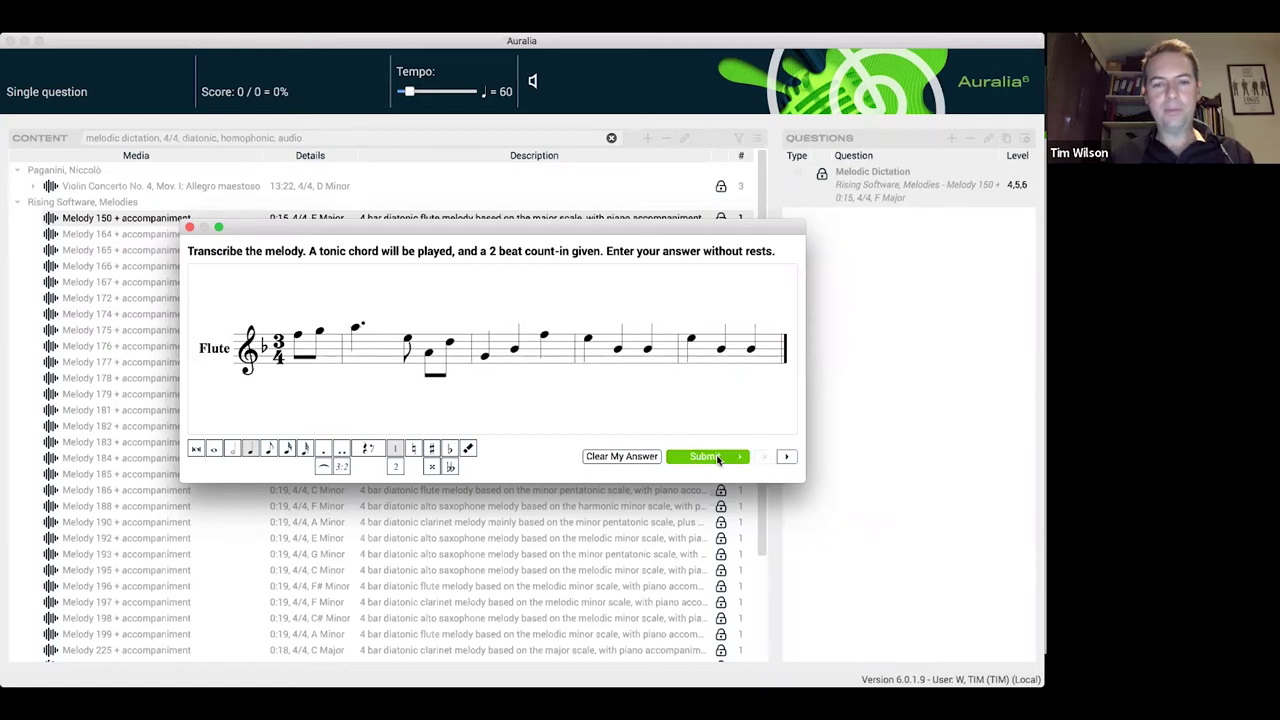
- Compare the marked melody with the correct answer, run the question again and close its preview
{"action": "left_click", "coordinate": [510, 404]}
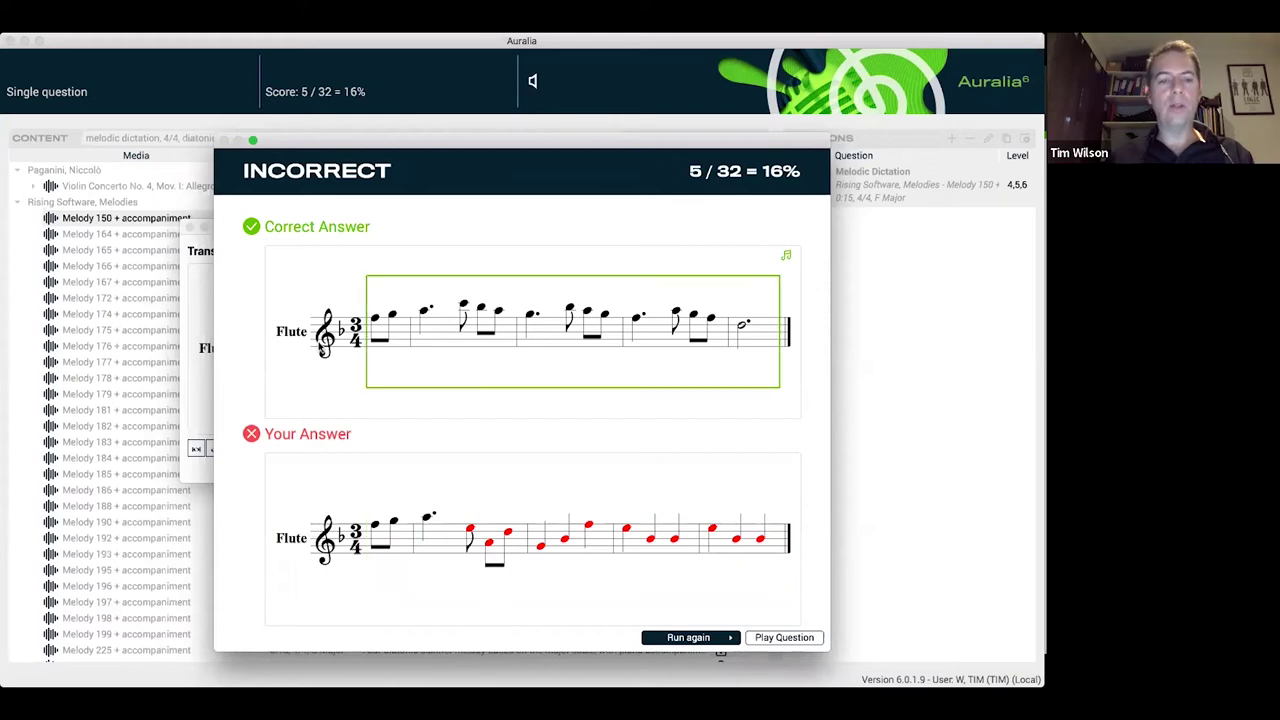
{"action": "left_click", "coordinate": [716, 643]}
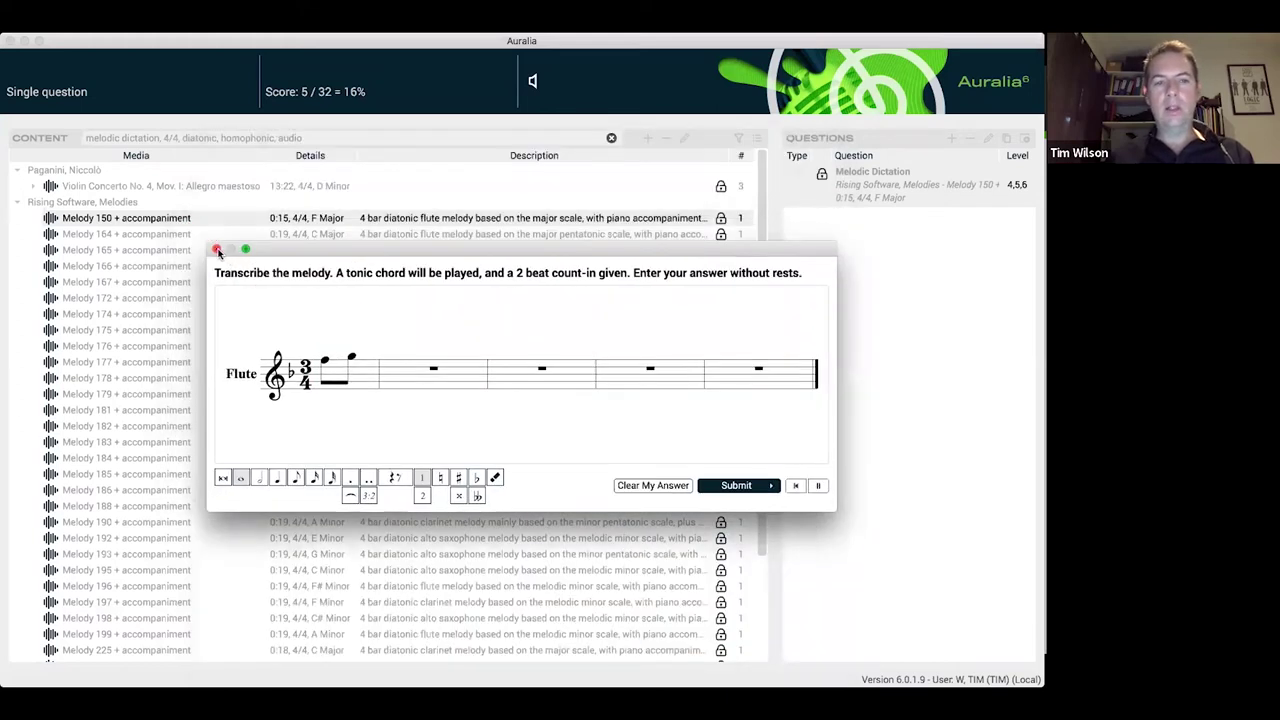
{"action": "left_click", "coordinate": [217, 249]}
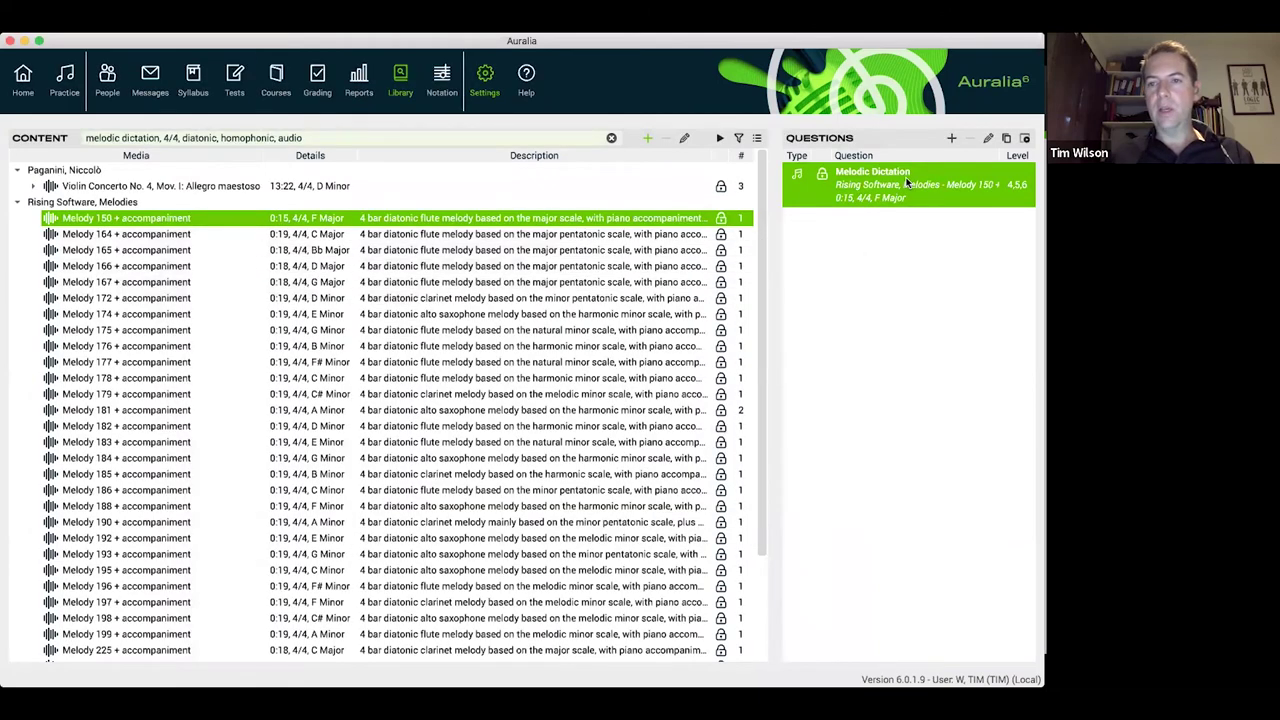
- Add the custom tag "mus201," to the Melodic Dictation question of Melody 150 and close its setup
{"action": "double_click", "coordinate": [907, 183]}
{"action": "type", "text": "mus201,"}
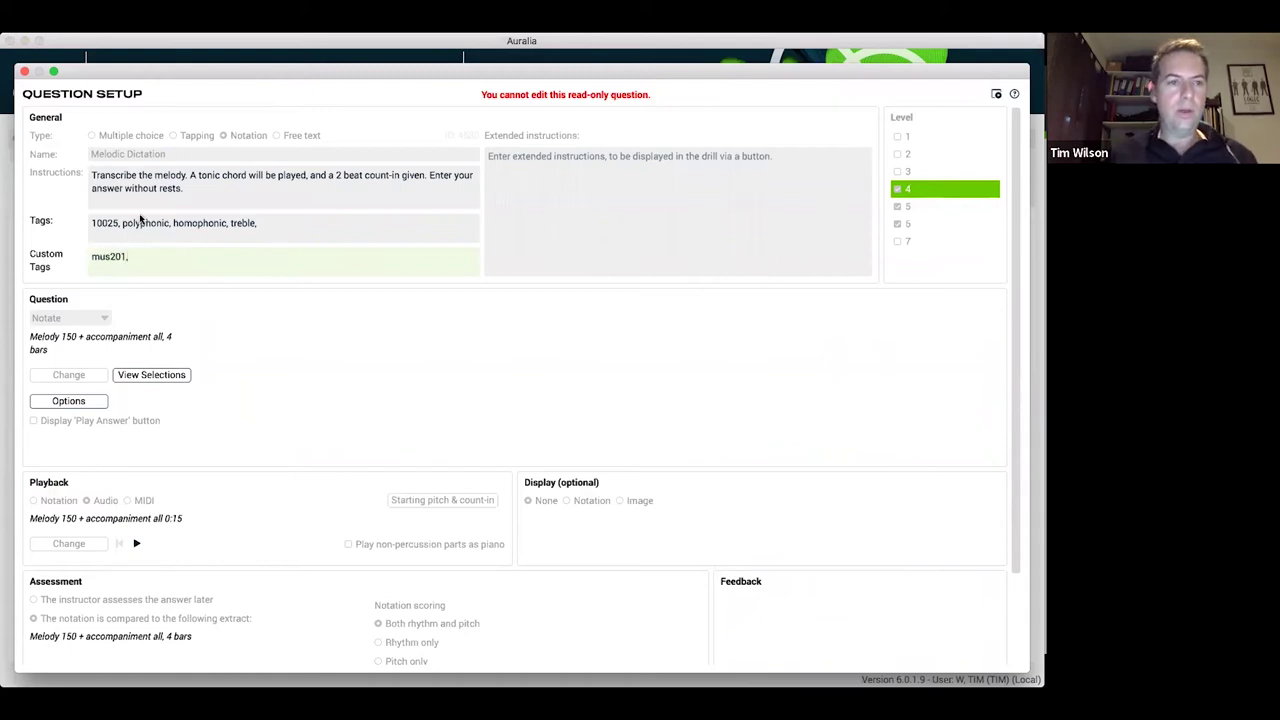
{"action": "left_click", "coordinate": [24, 71]}
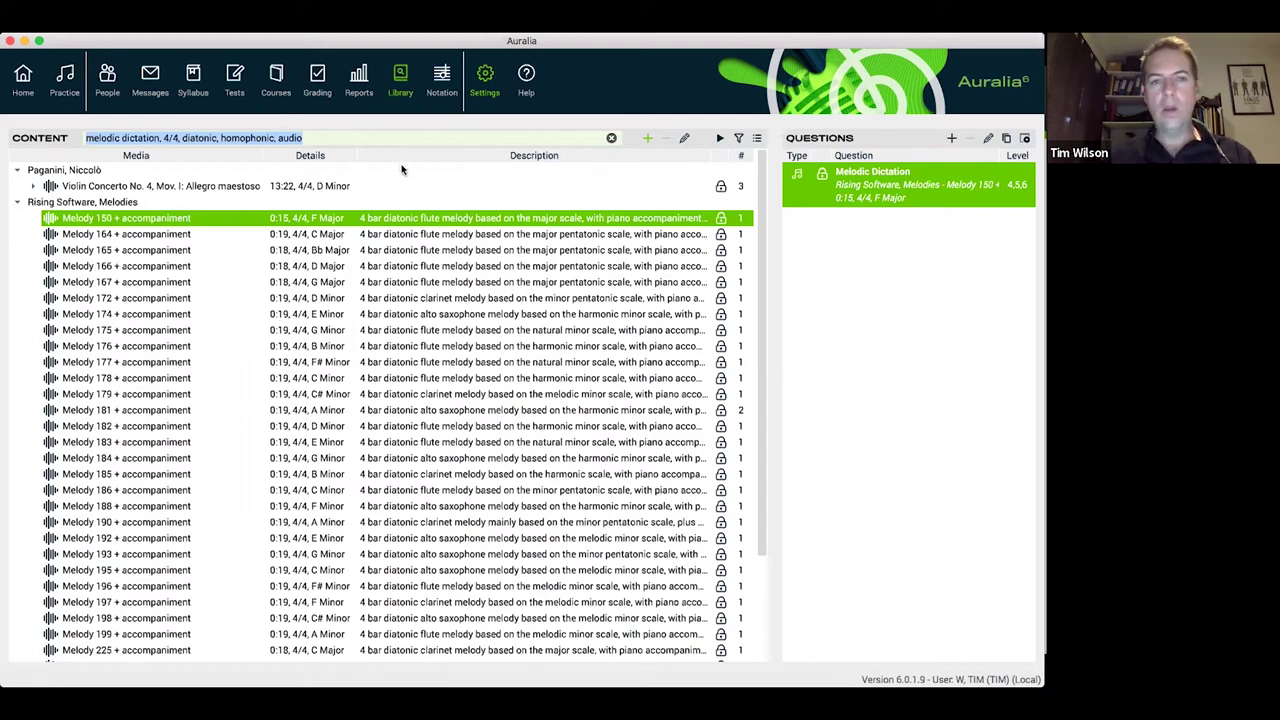
- Check the Custom Questions presentation slide, return to Auralia and open the notation editor
{"action": "key", "text": "super+Tab"}
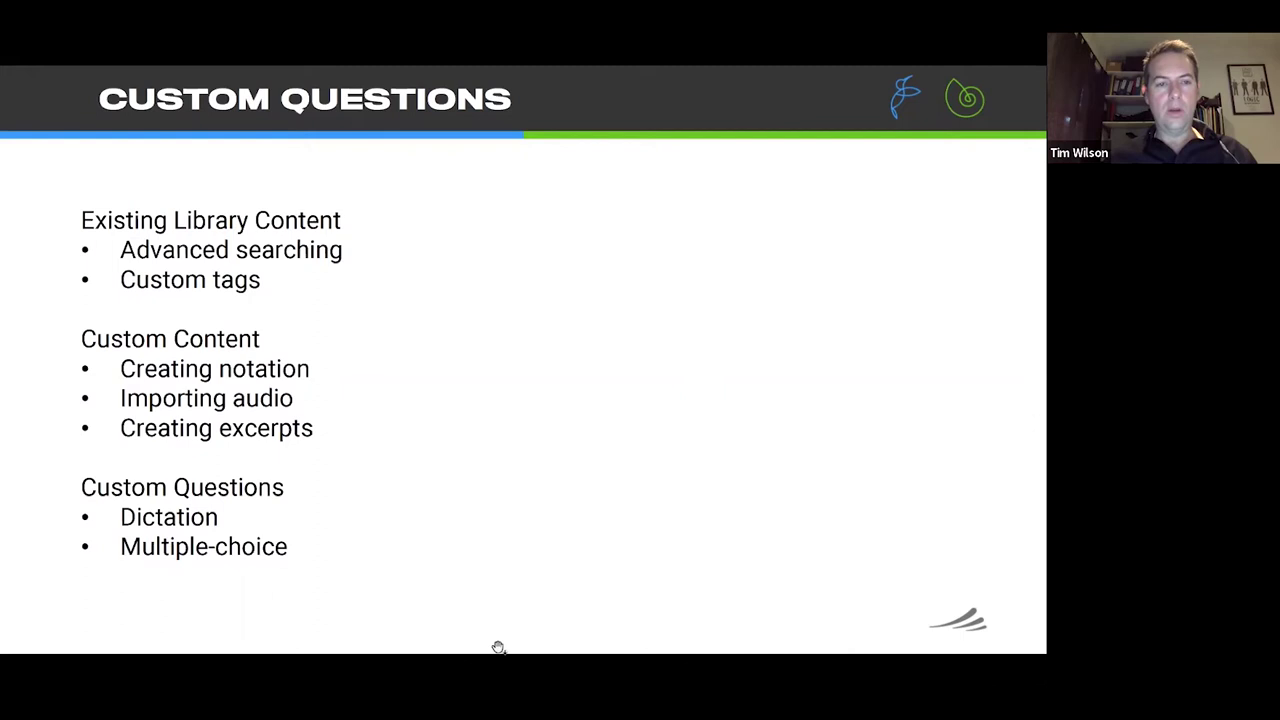
{"action": "key", "text": "super+Tab"}
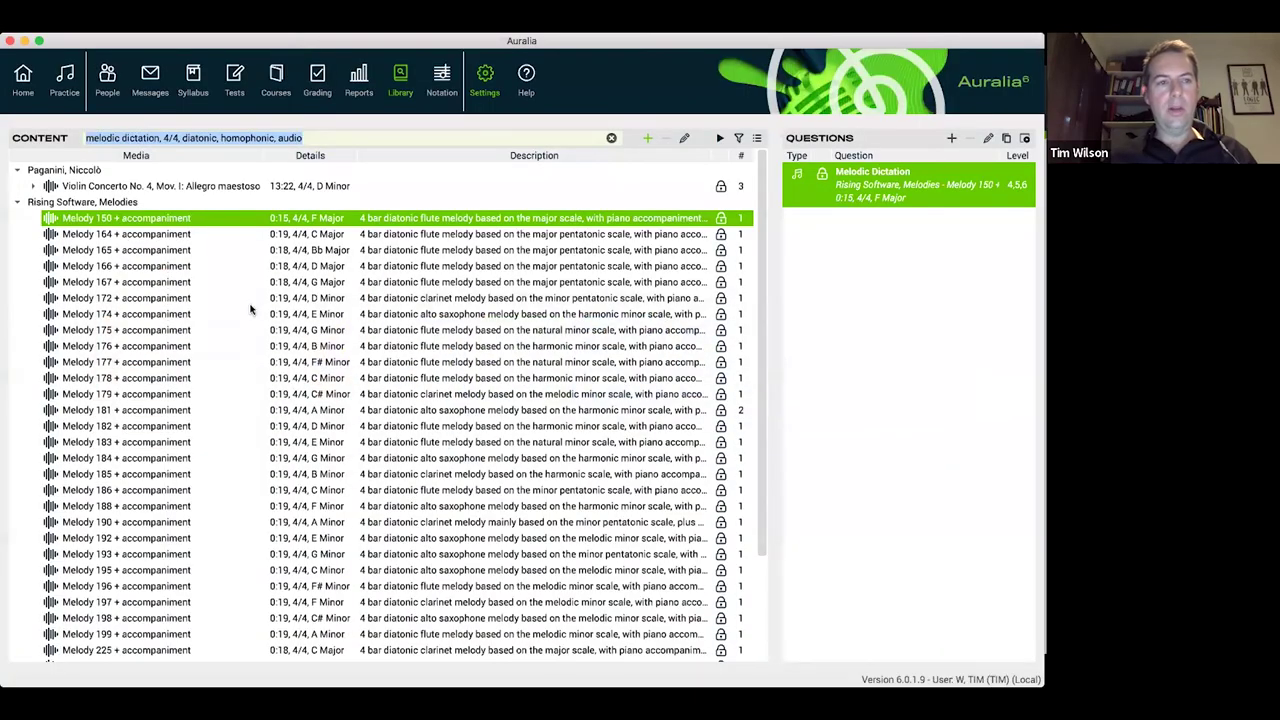
{"action": "left_click", "coordinate": [438, 94]}
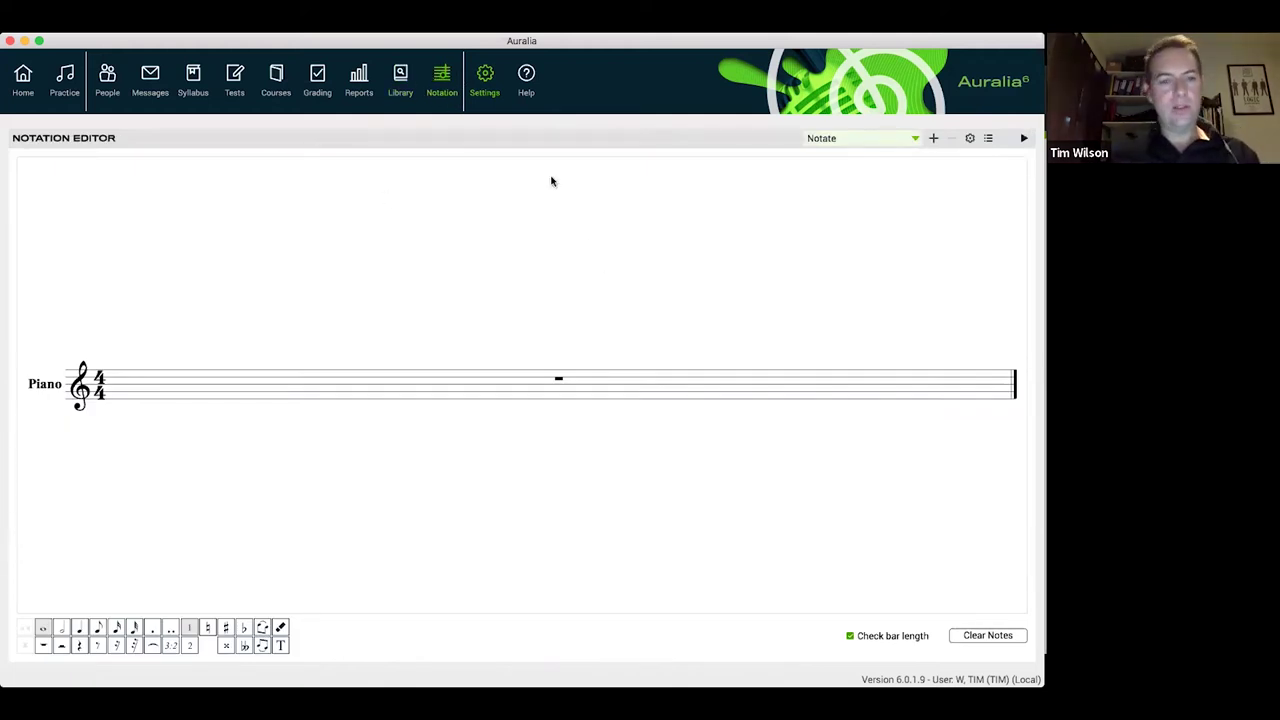
- Add three bars to the empty score so that it has four
{"action": "left_click", "coordinate": [933, 140]}
{"action": "left_click", "coordinate": [933, 140]}
{"action": "left_click", "coordinate": [933, 140]}
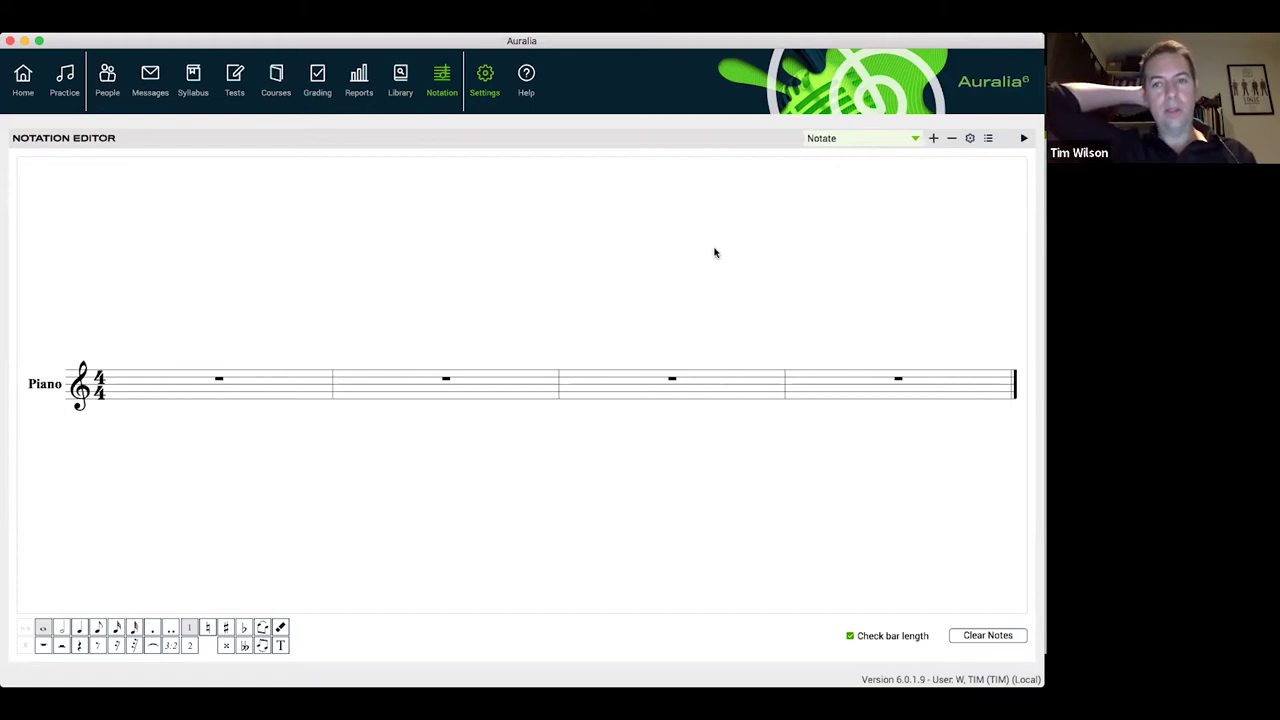
- Open the score settings and add two more piano parts below the existing one
{"action": "left_click", "coordinate": [970, 139]}
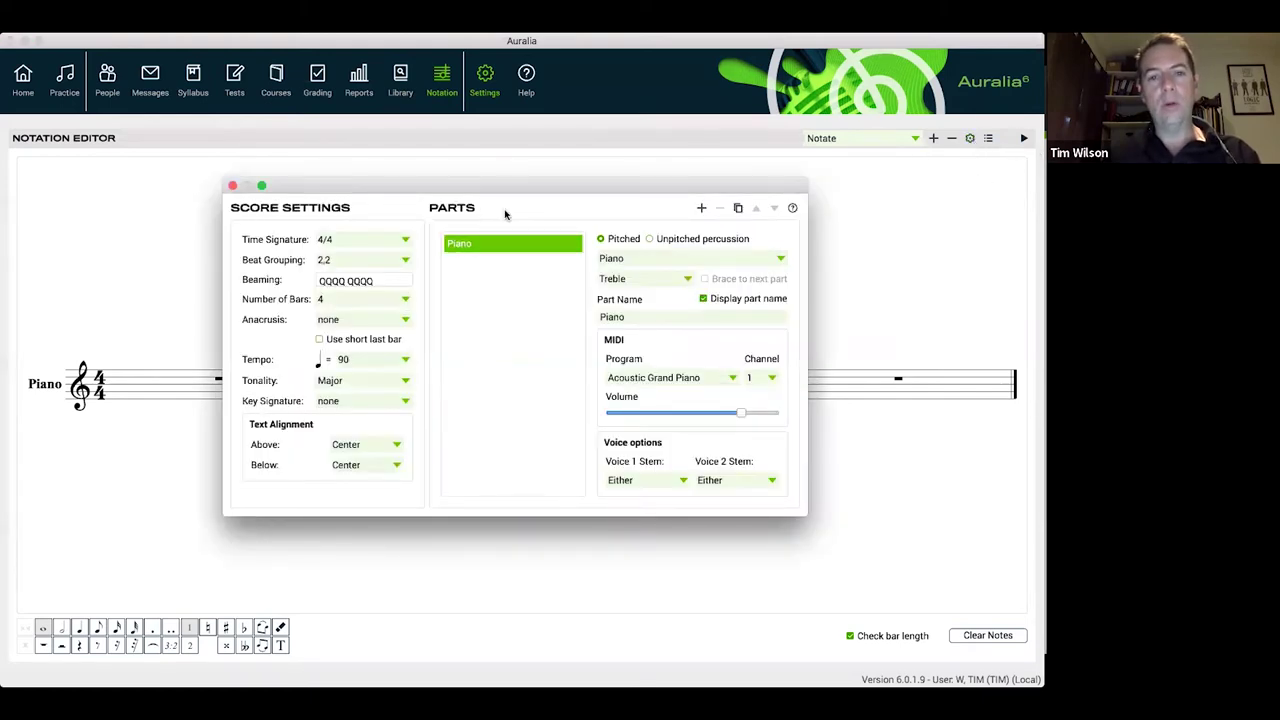
{"action": "left_click_drag", "start_coordinate": [503, 190], "coordinate": [533, 139]}
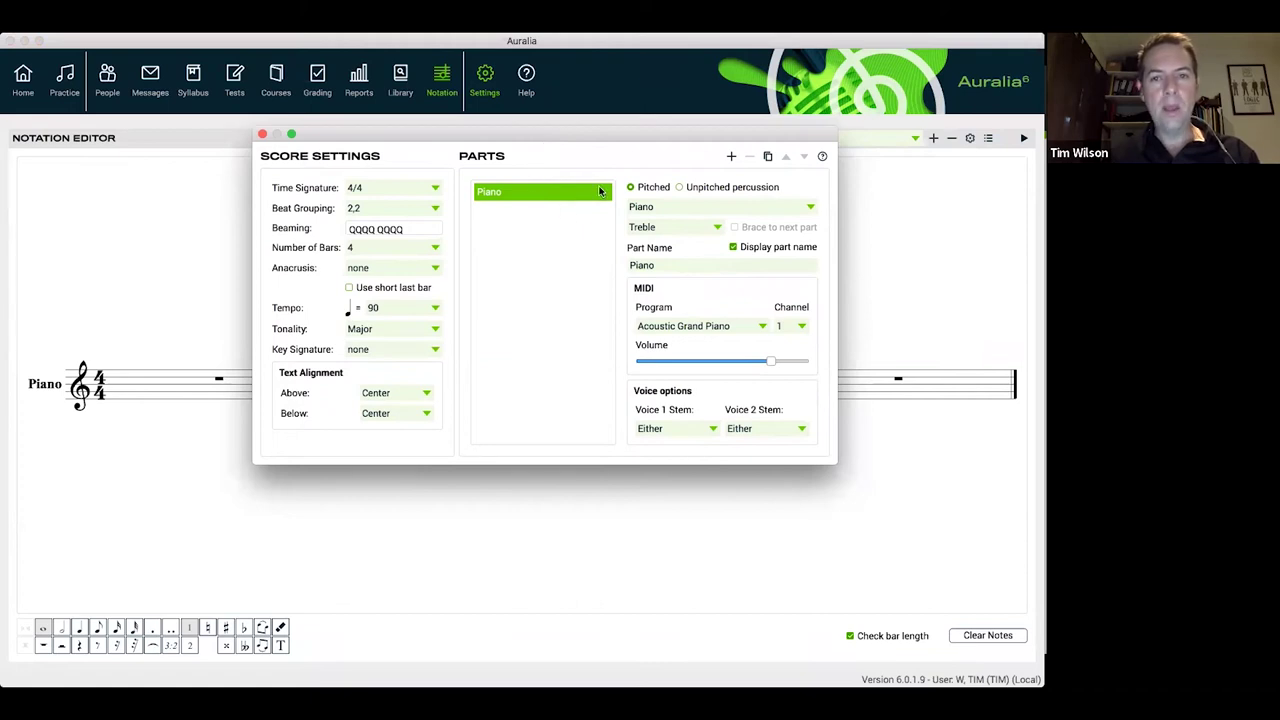
{"action": "left_click", "coordinate": [731, 158]}
{"action": "left_click", "coordinate": [731, 158]}
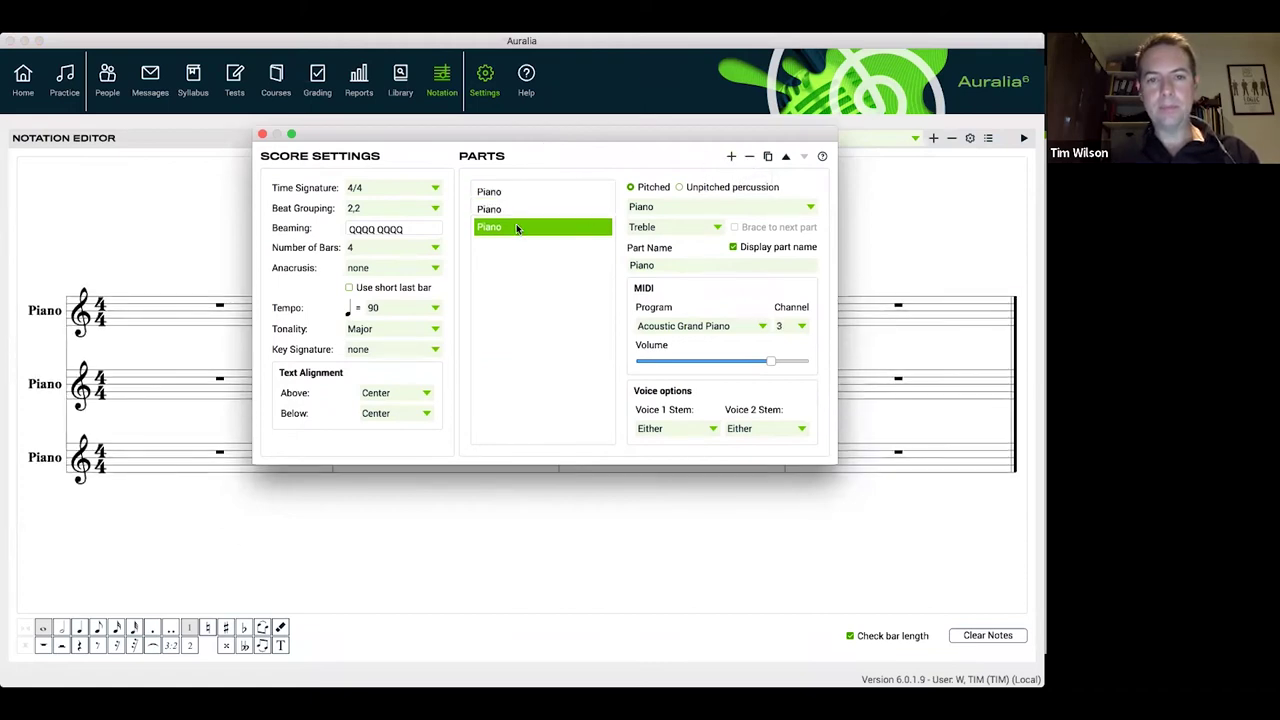
- Set the third piano part to bass clef and brace the second part to it
{"action": "left_click", "coordinate": [688, 232]}
{"action": "left_click", "coordinate": [640, 248]}
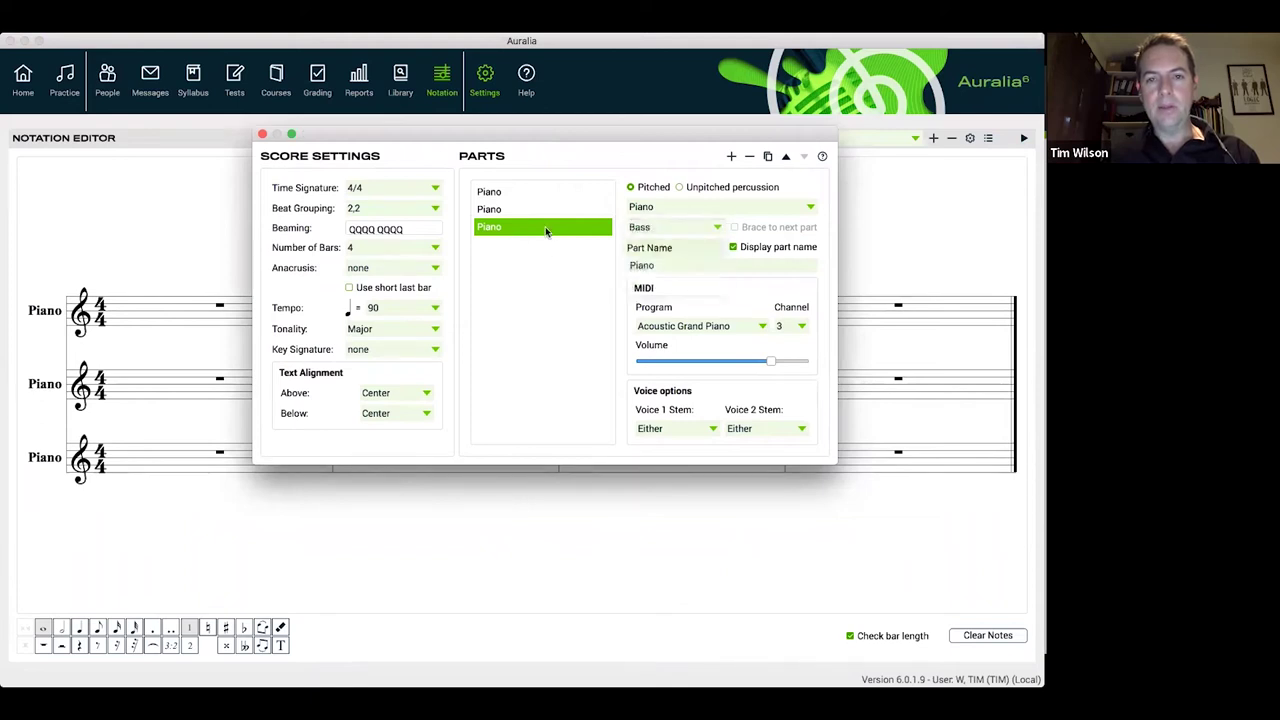
{"action": "left_click", "coordinate": [523, 208]}
{"action": "left_click", "coordinate": [735, 228]}
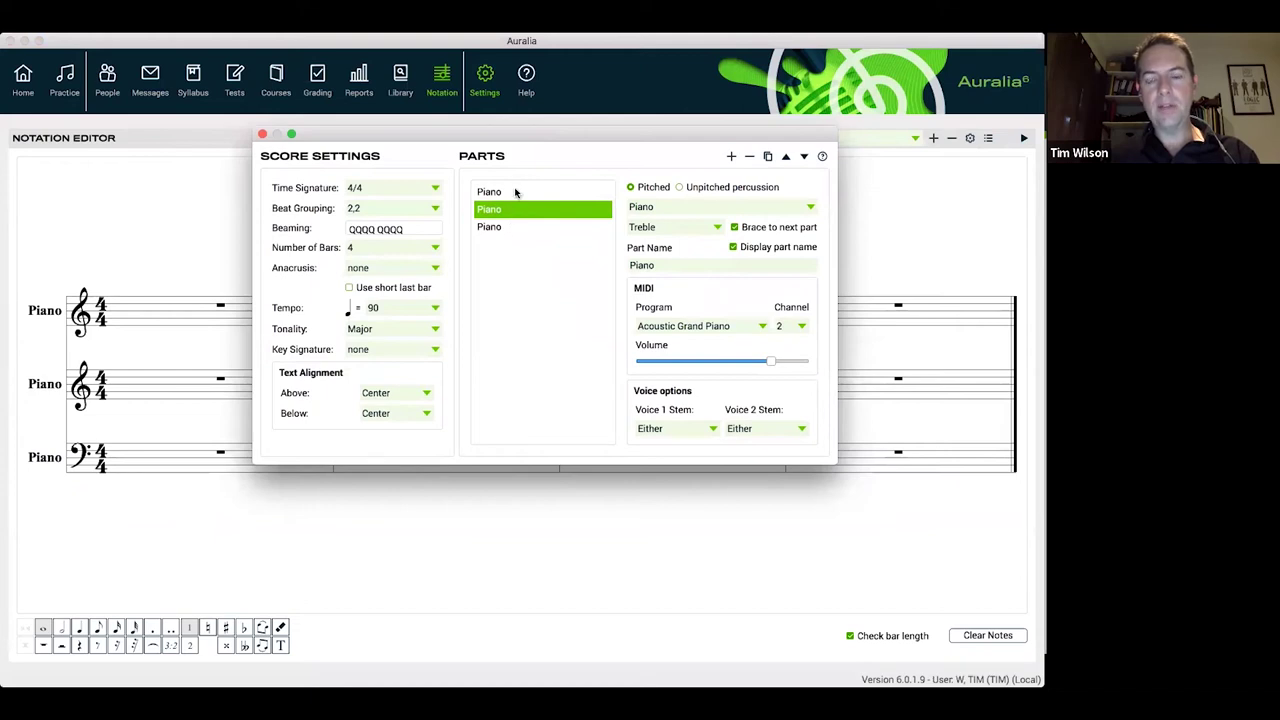
{"action": "left_click", "coordinate": [516, 192]}
{"action": "left_click", "coordinate": [520, 209]}
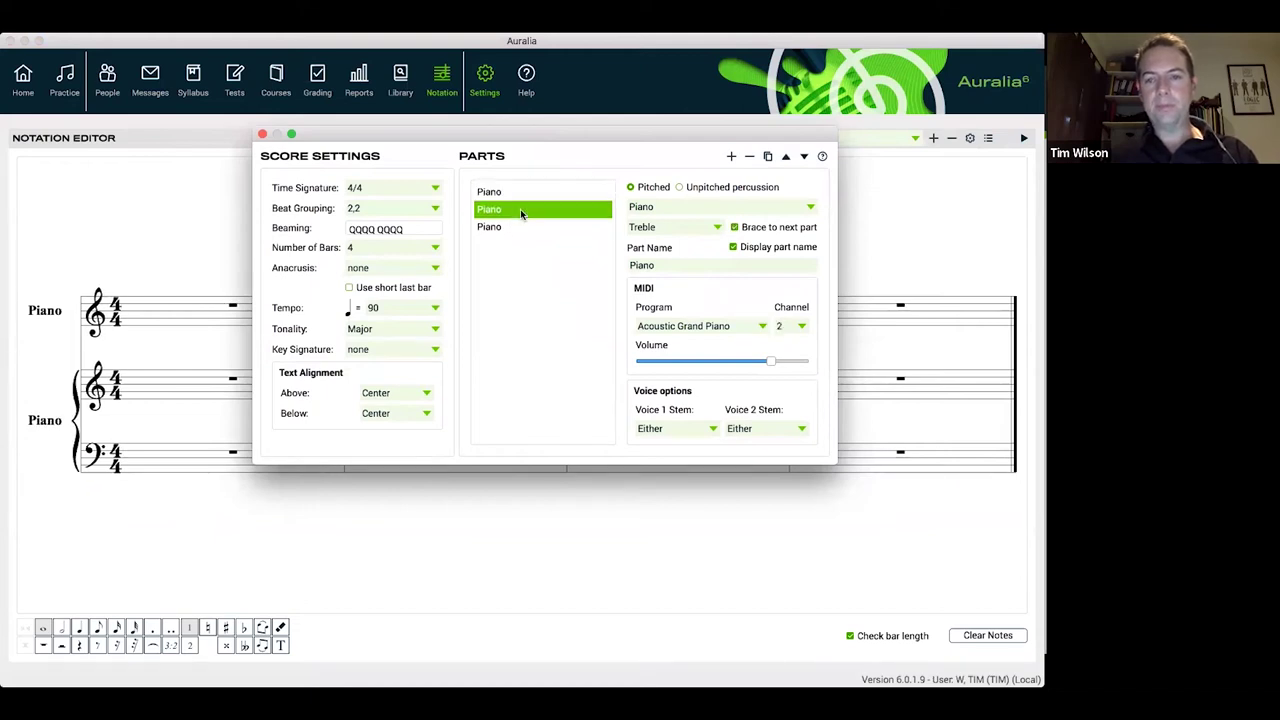
{"action": "left_click", "coordinate": [523, 228]}
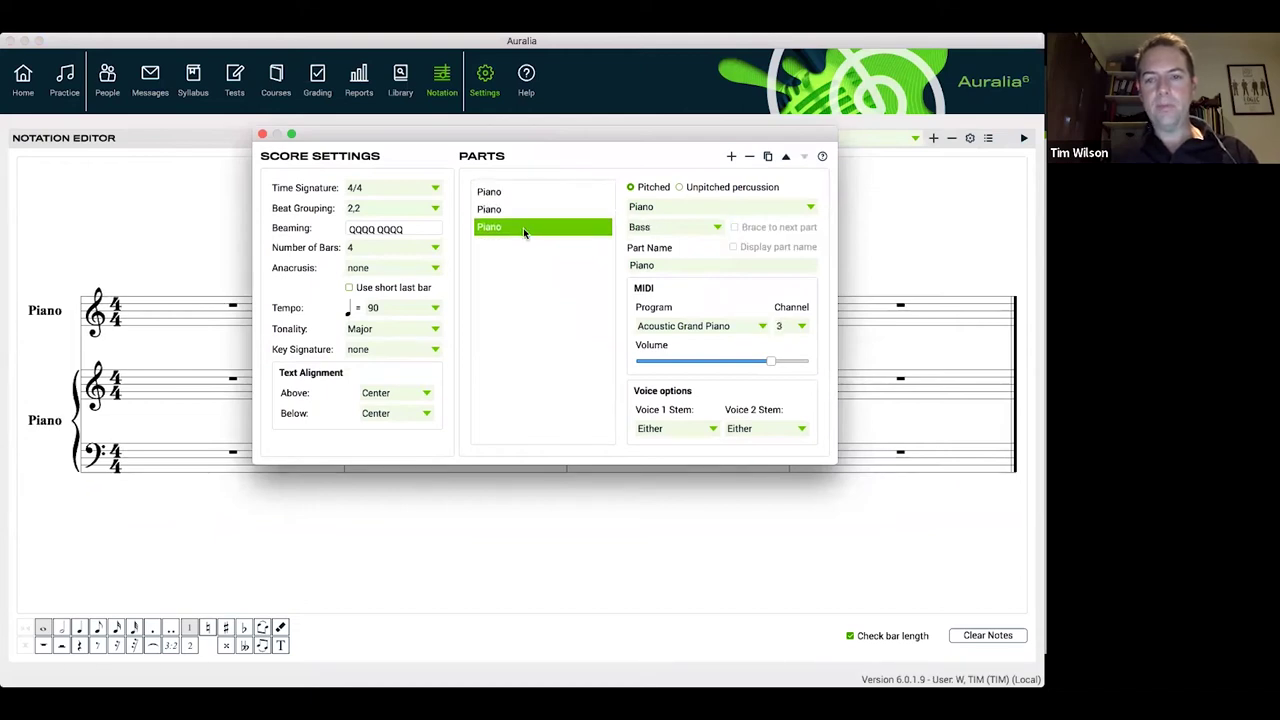
- Set the score's tempo to 120 and its key signature to 1 sharp, then close the score settings
{"action": "left_click", "coordinate": [434, 311]}
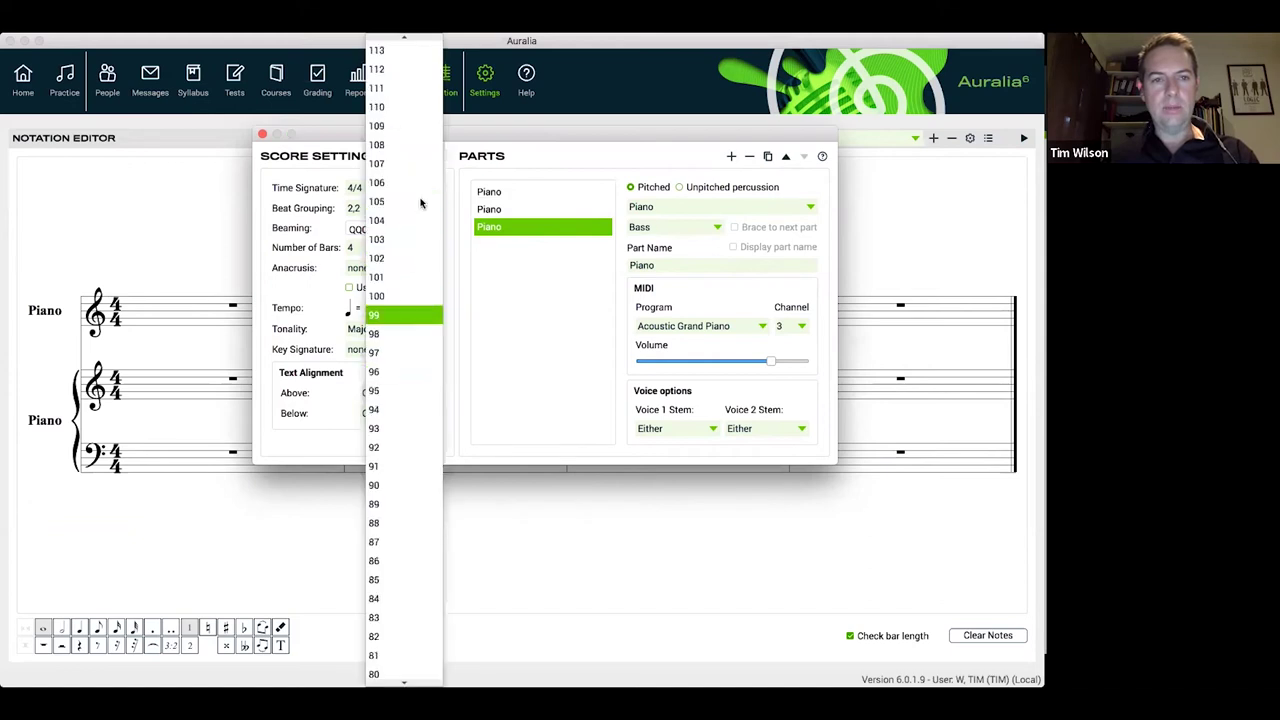
{"action": "left_click", "coordinate": [410, 162]}
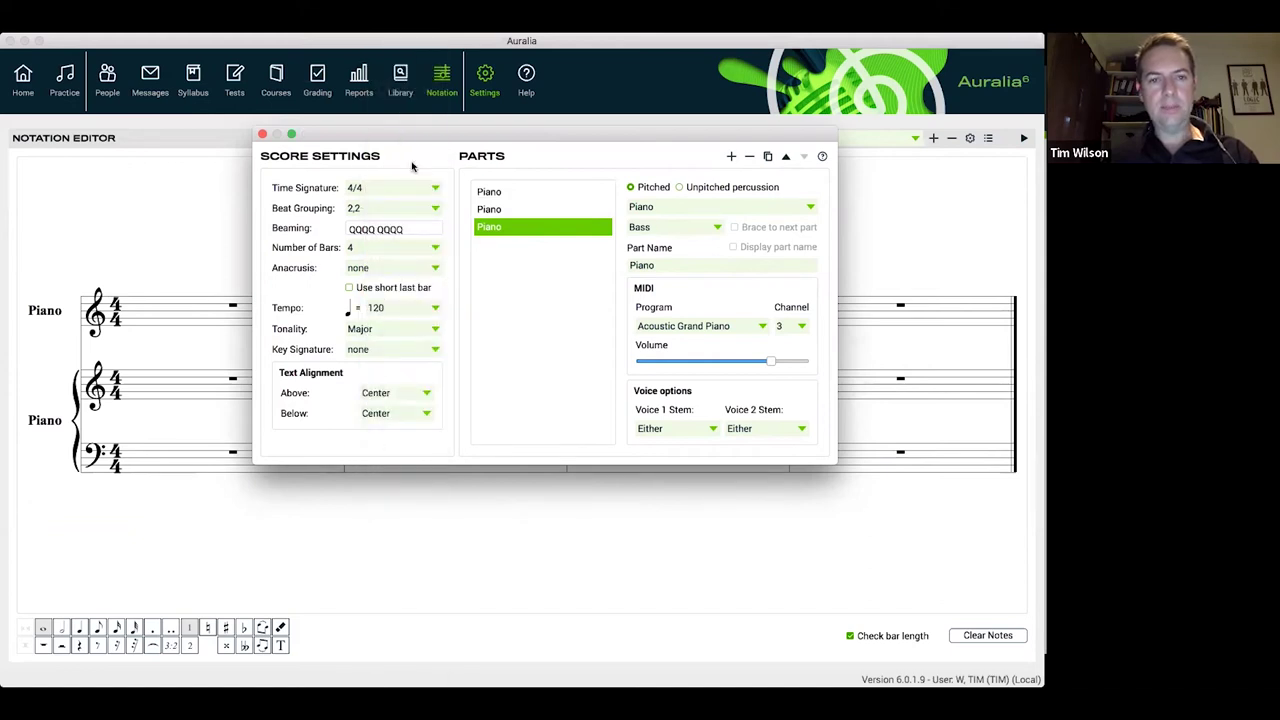
{"action": "left_click", "coordinate": [424, 332]}
{"action": "left_click", "coordinate": [424, 332]}
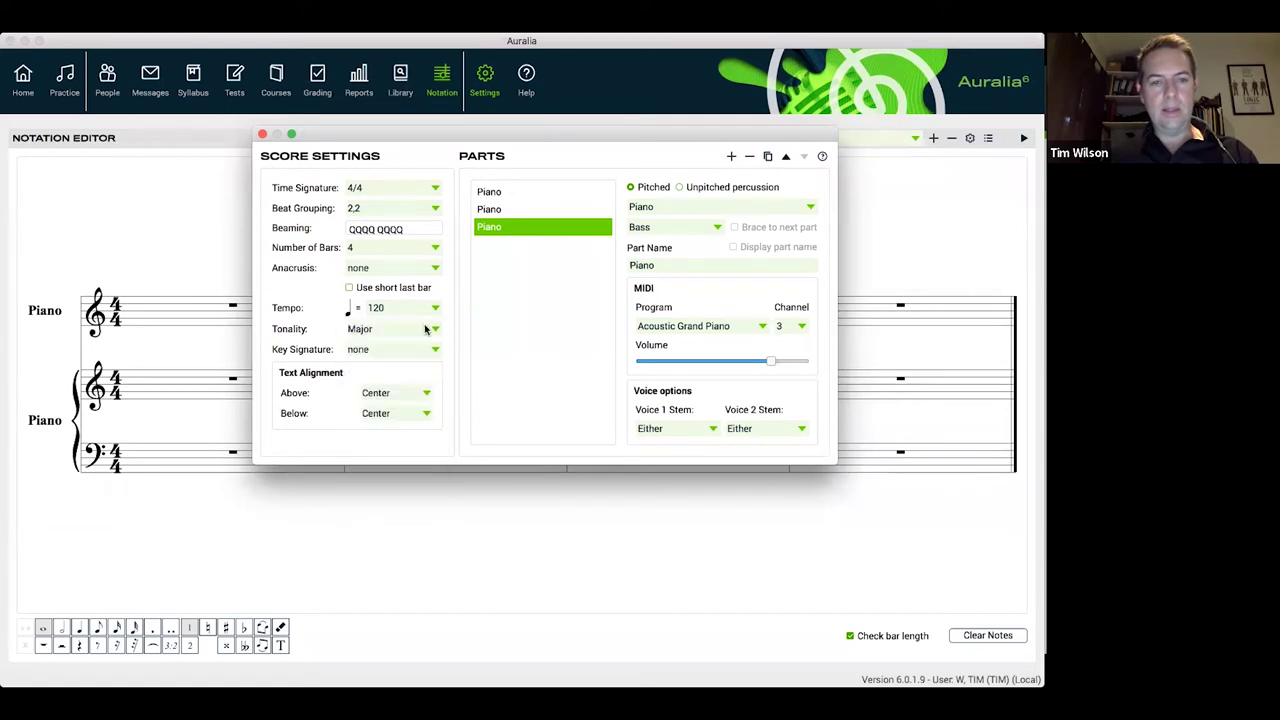
{"action": "left_click", "coordinate": [428, 349]}
{"action": "left_click", "coordinate": [426, 335]}
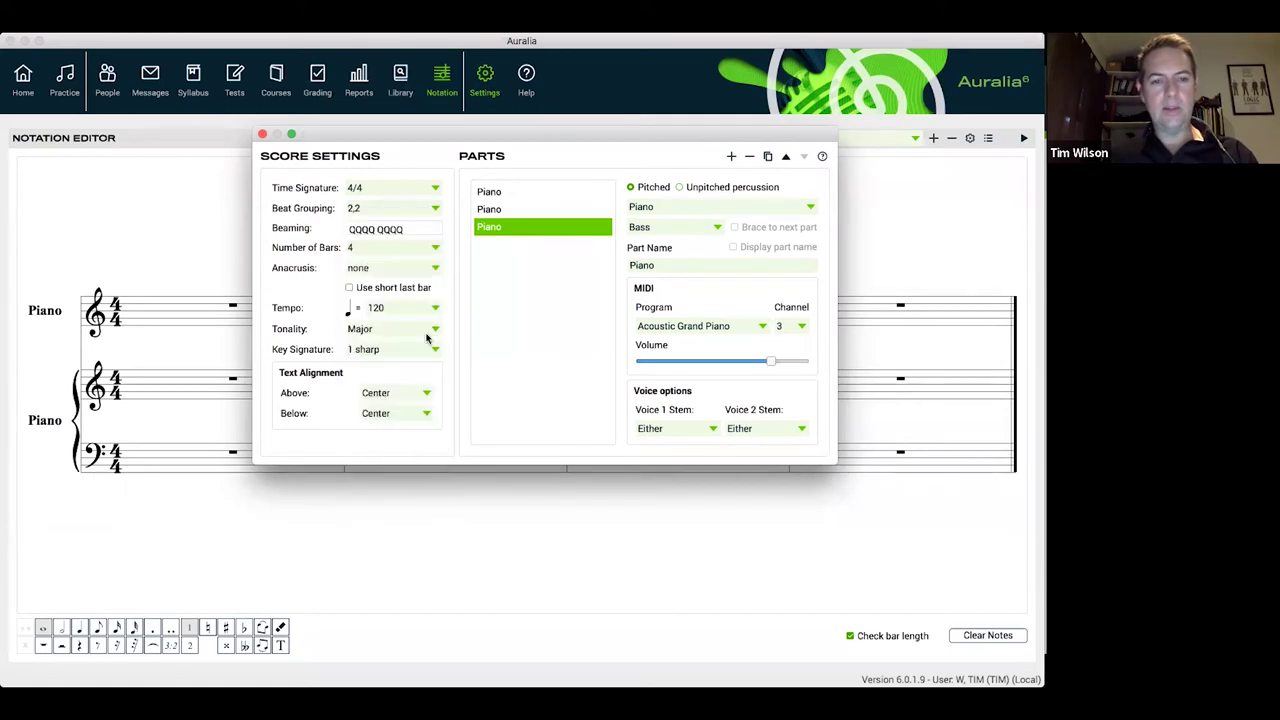
{"action": "left_click", "coordinate": [262, 134]}
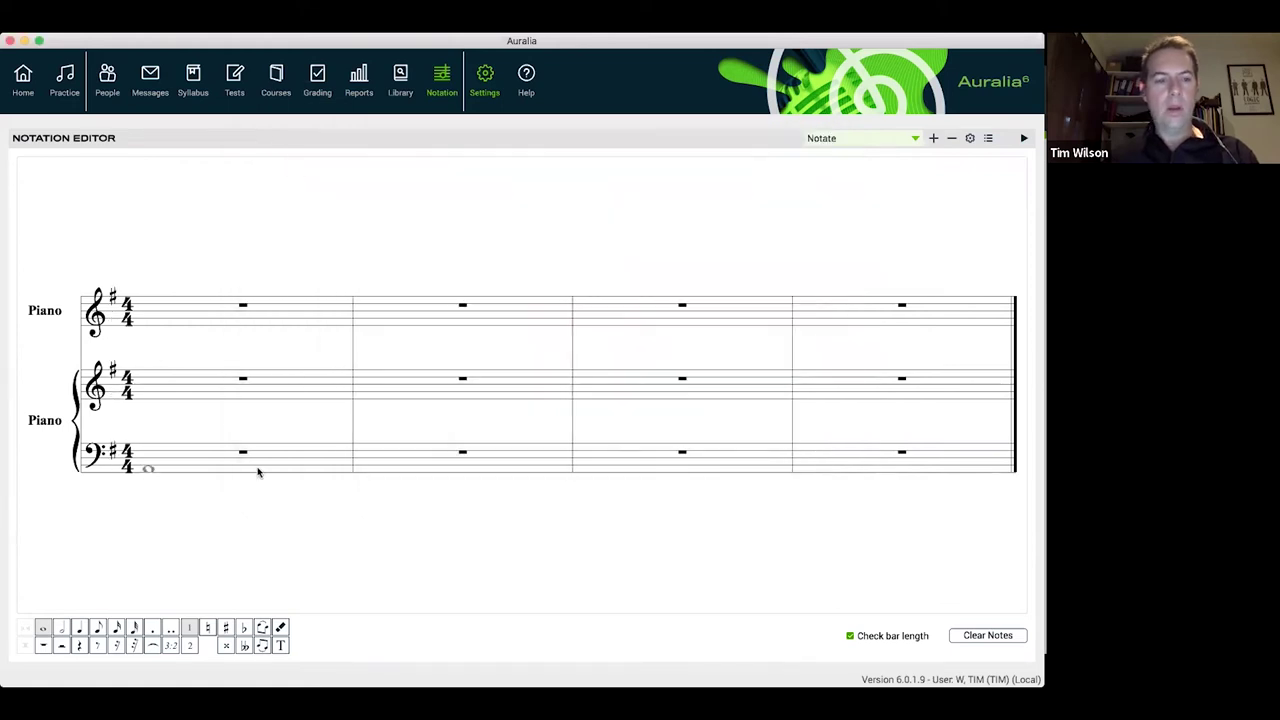
- Enter a bass-clef line of whole notes G, C, D and G, one per bar, removing the surplus notes in bar two
{"action": "left_click", "coordinate": [200, 477]}
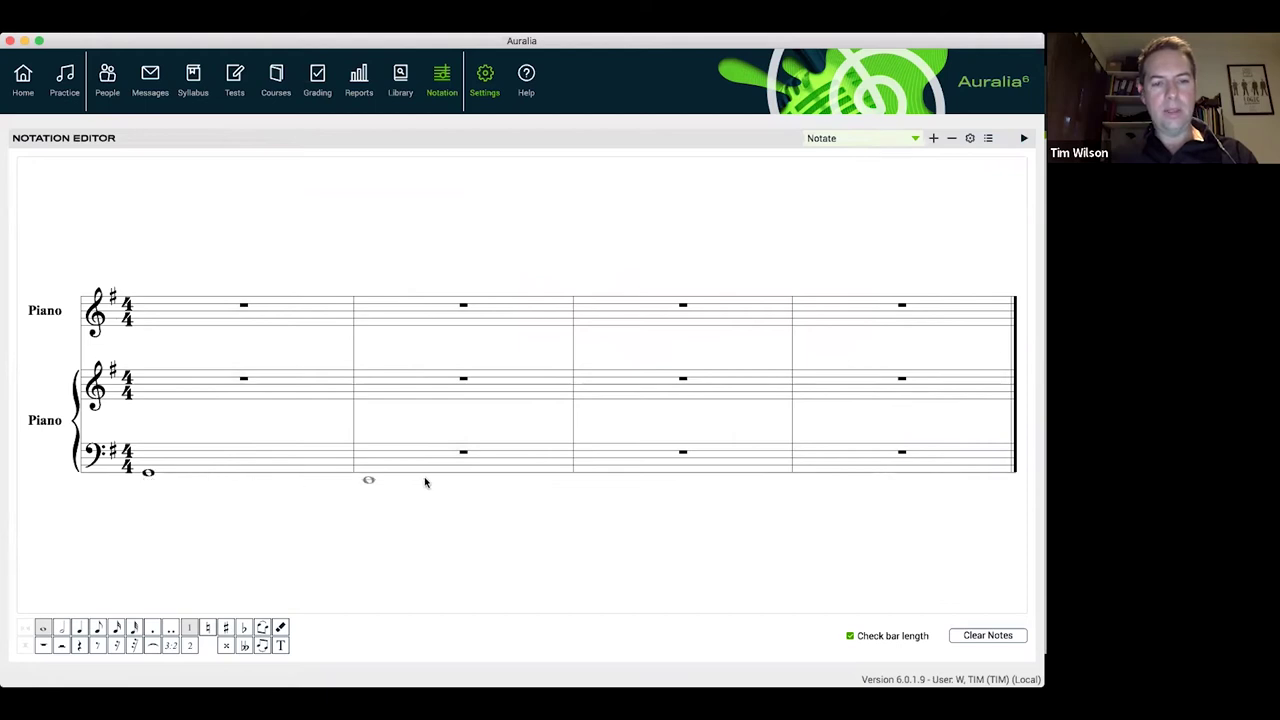
{"action": "left_click", "coordinate": [371, 461]}
{"action": "left_click", "coordinate": [377, 449]}
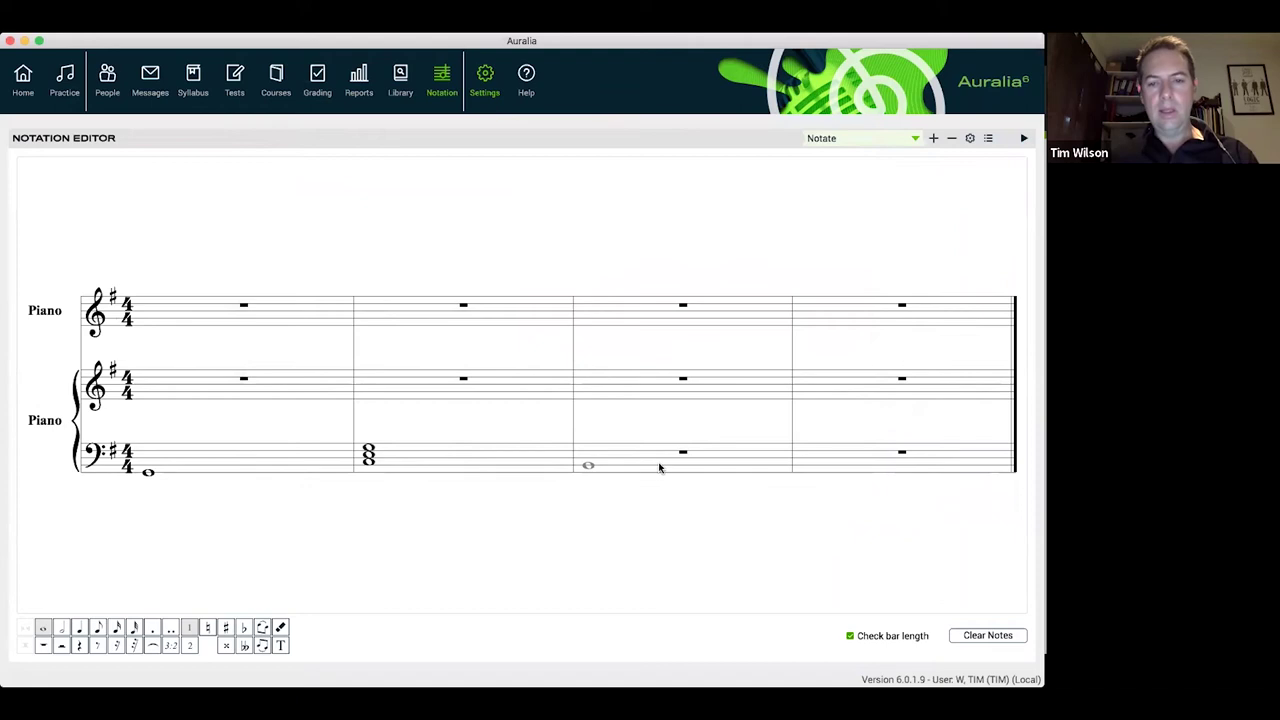
{"action": "left_click", "coordinate": [369, 449]}
{"action": "left_click", "coordinate": [670, 459]}
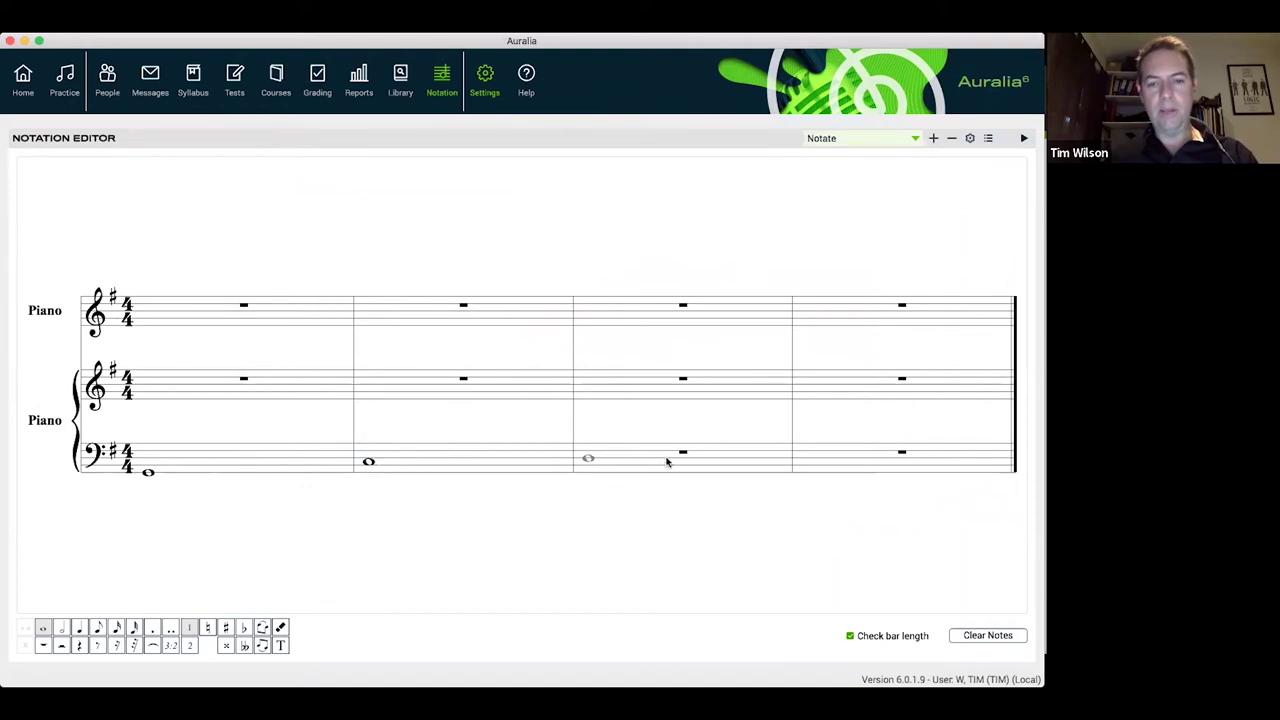
{"action": "left_click", "coordinate": [820, 476]}
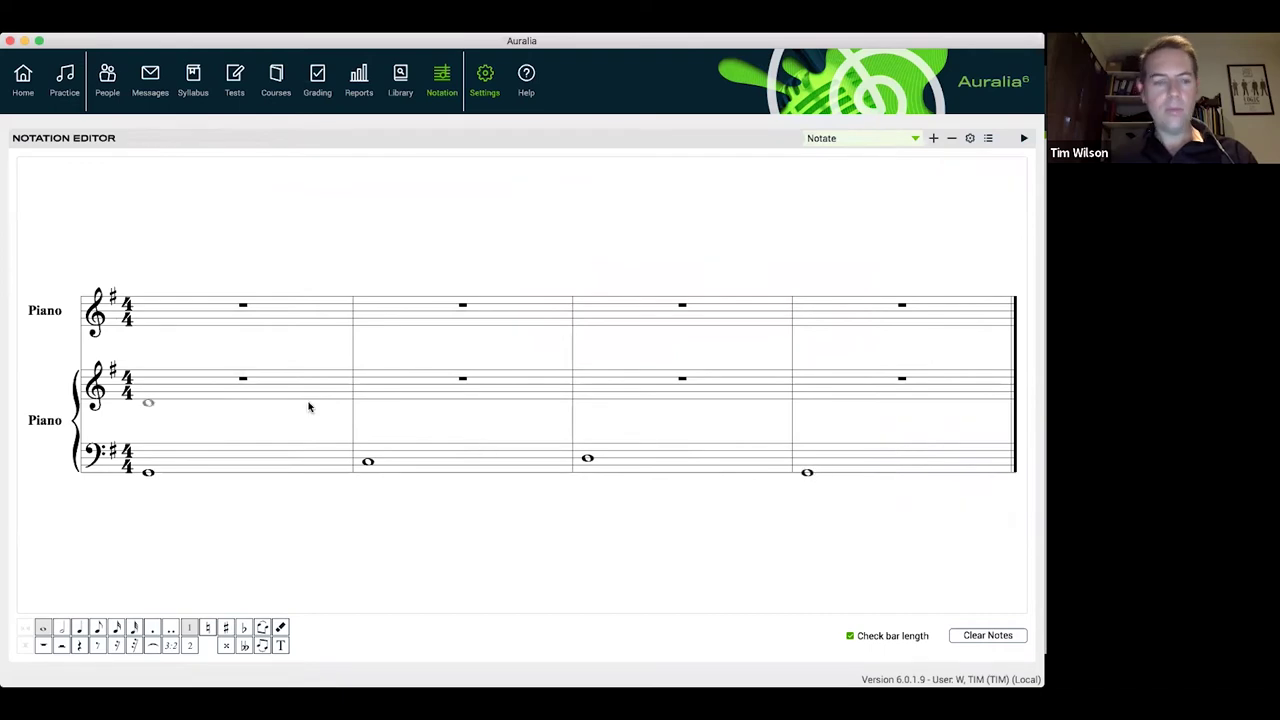
- Stack whole-note chords D-G-B, E-G-C, F-A-C and D-G-B in the four bars of the braced pair's treble staff
{"action": "left_click", "coordinate": [258, 388]}
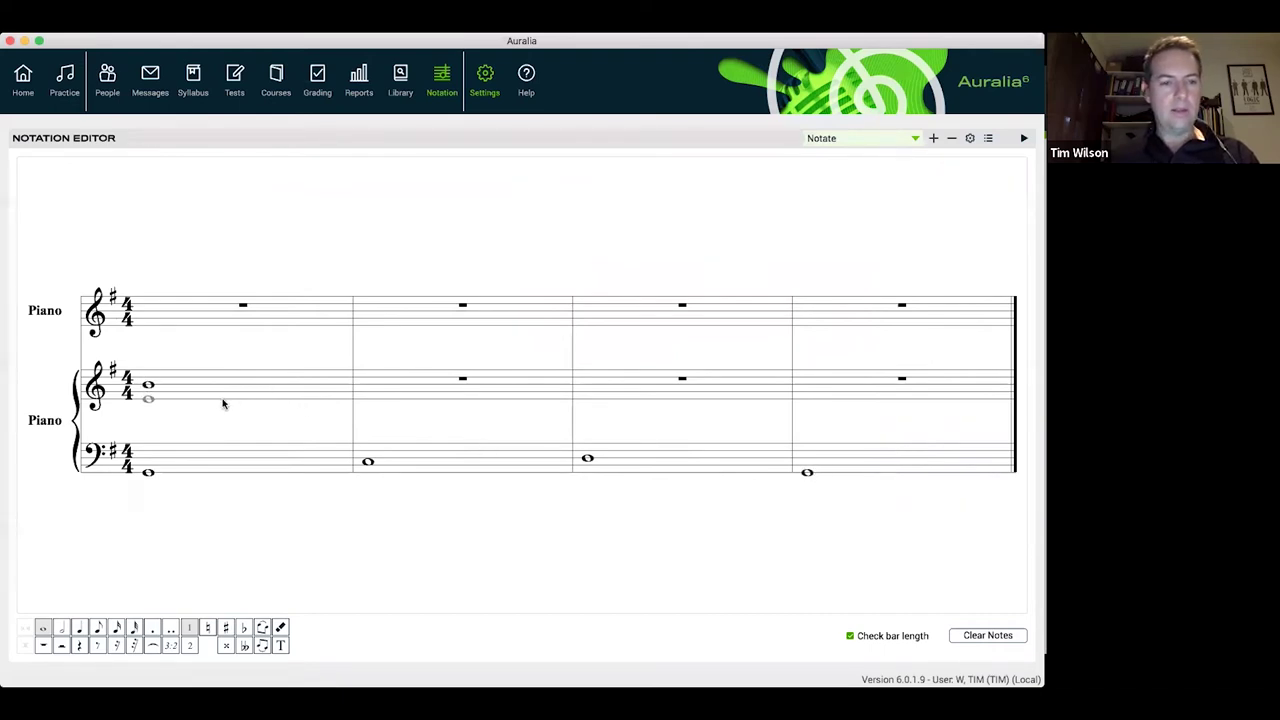
{"action": "left_click", "coordinate": [224, 395]}
{"action": "left_click", "coordinate": [223, 403]}
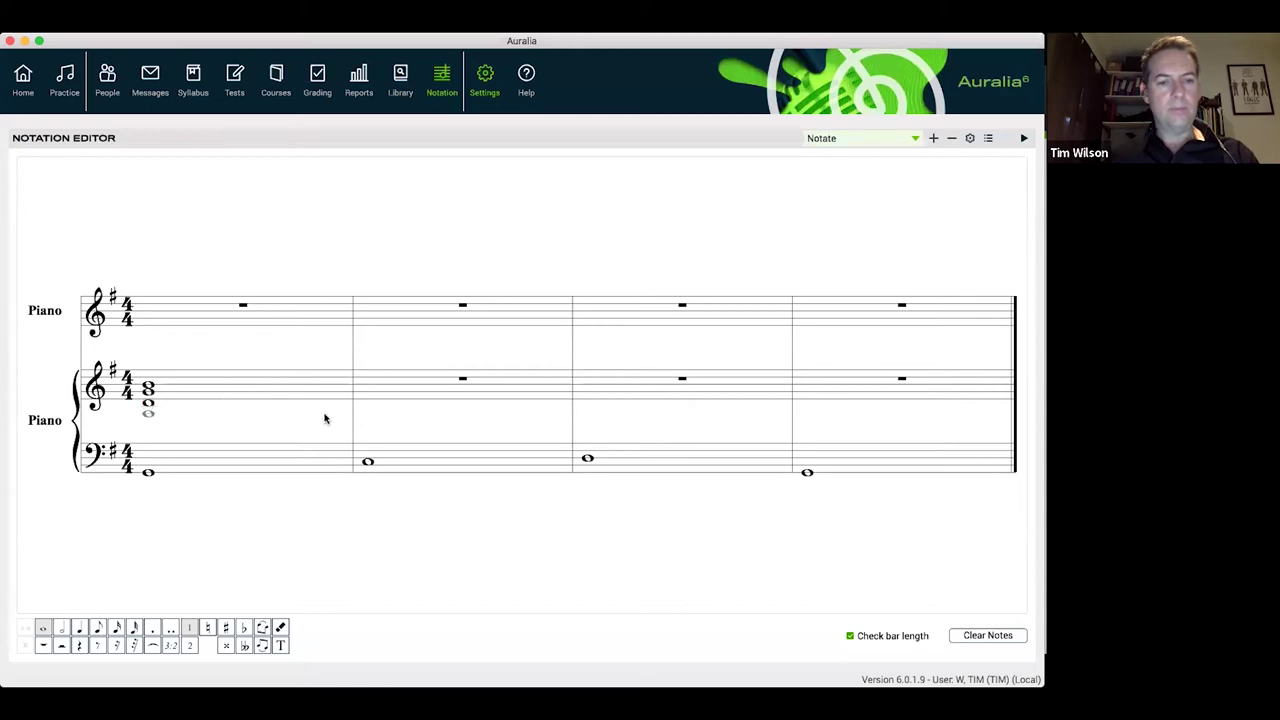
{"action": "left_click", "coordinate": [381, 390]}
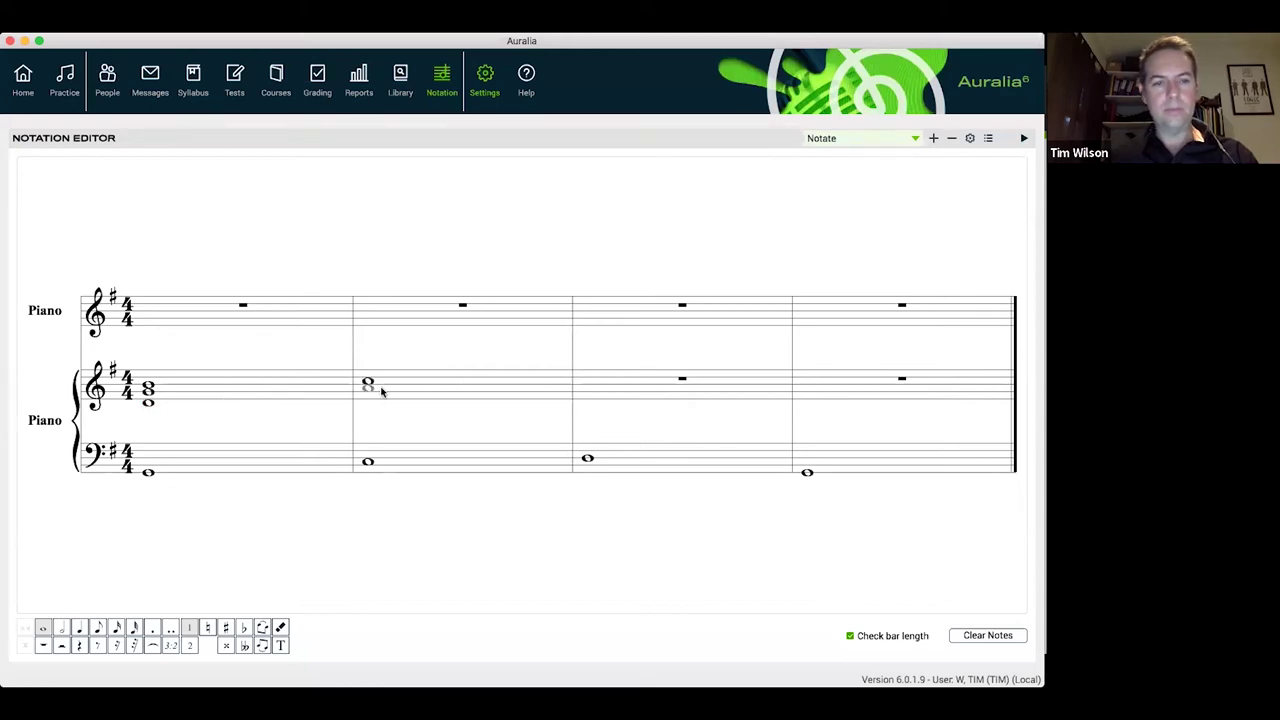
{"action": "left_click", "coordinate": [381, 399]}
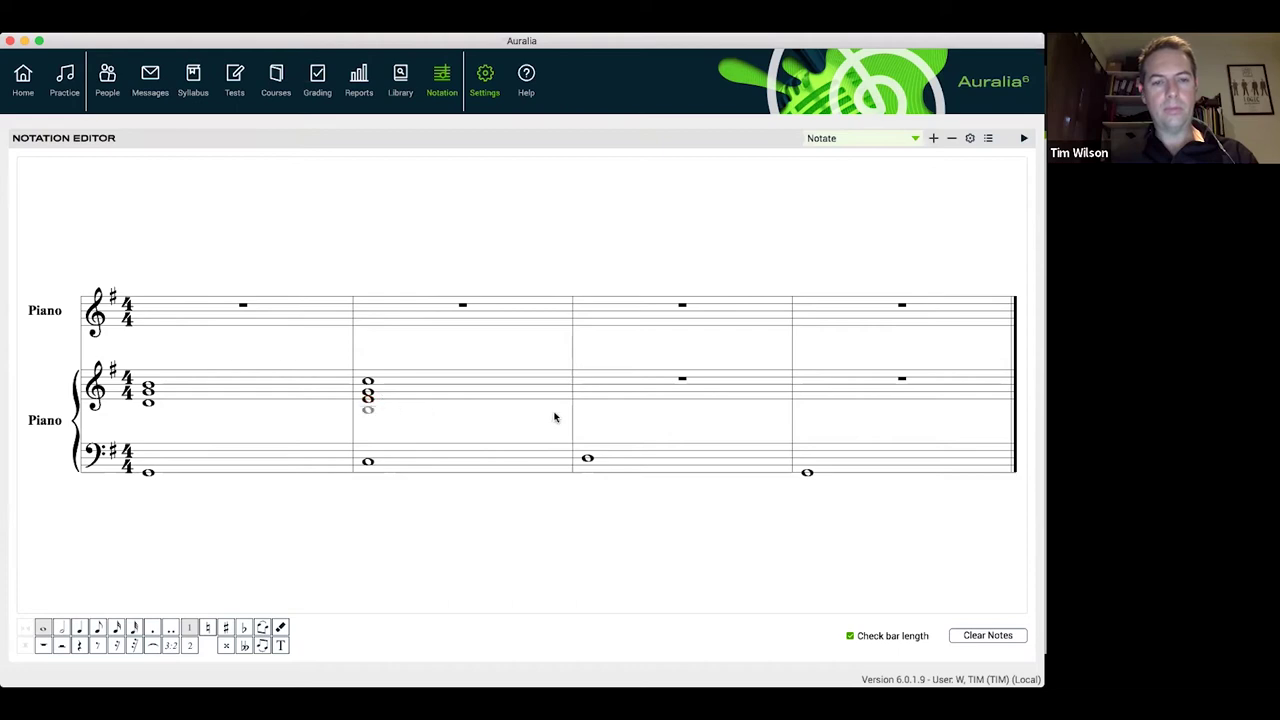
{"action": "left_click", "coordinate": [588, 382]}
{"action": "left_click", "coordinate": [588, 391]}
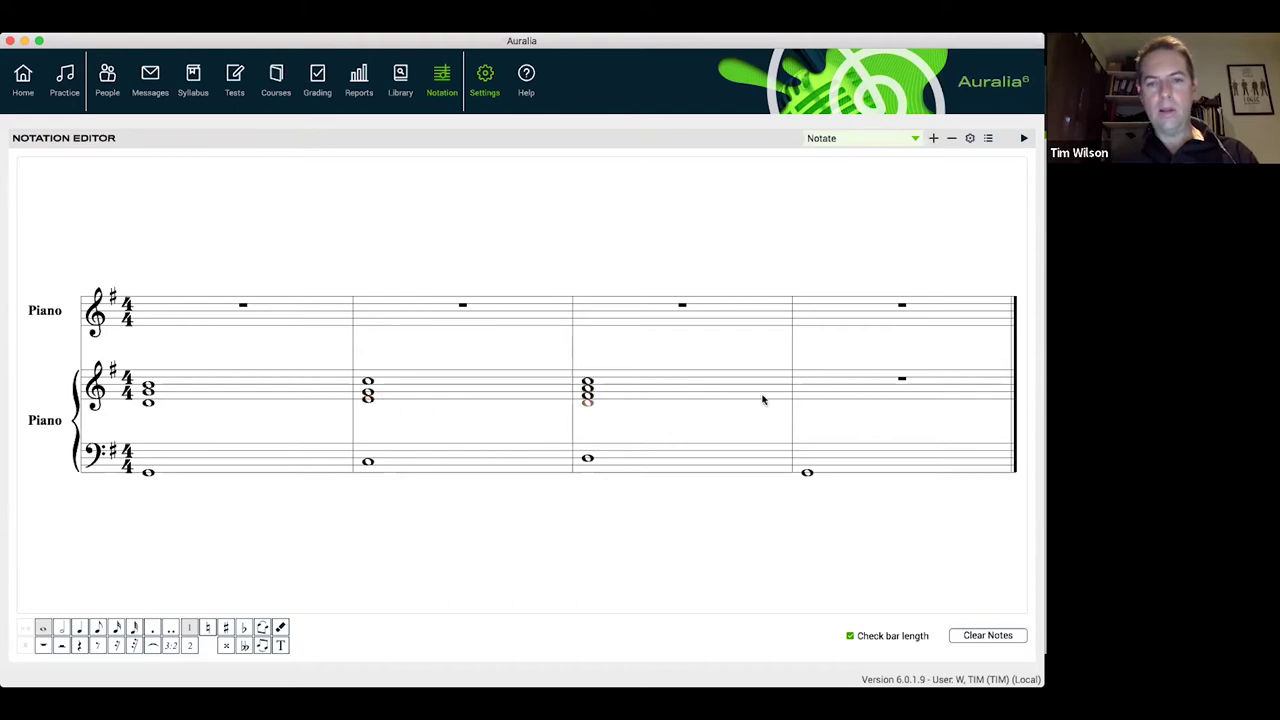
{"action": "left_click", "coordinate": [809, 386]}
{"action": "left_click", "coordinate": [810, 392]}
{"action": "left_click", "coordinate": [809, 403]}
- Enter quarter notes G, high G, D and B in the first bar of the melody staff
{"action": "left_click", "coordinate": [80, 627]}
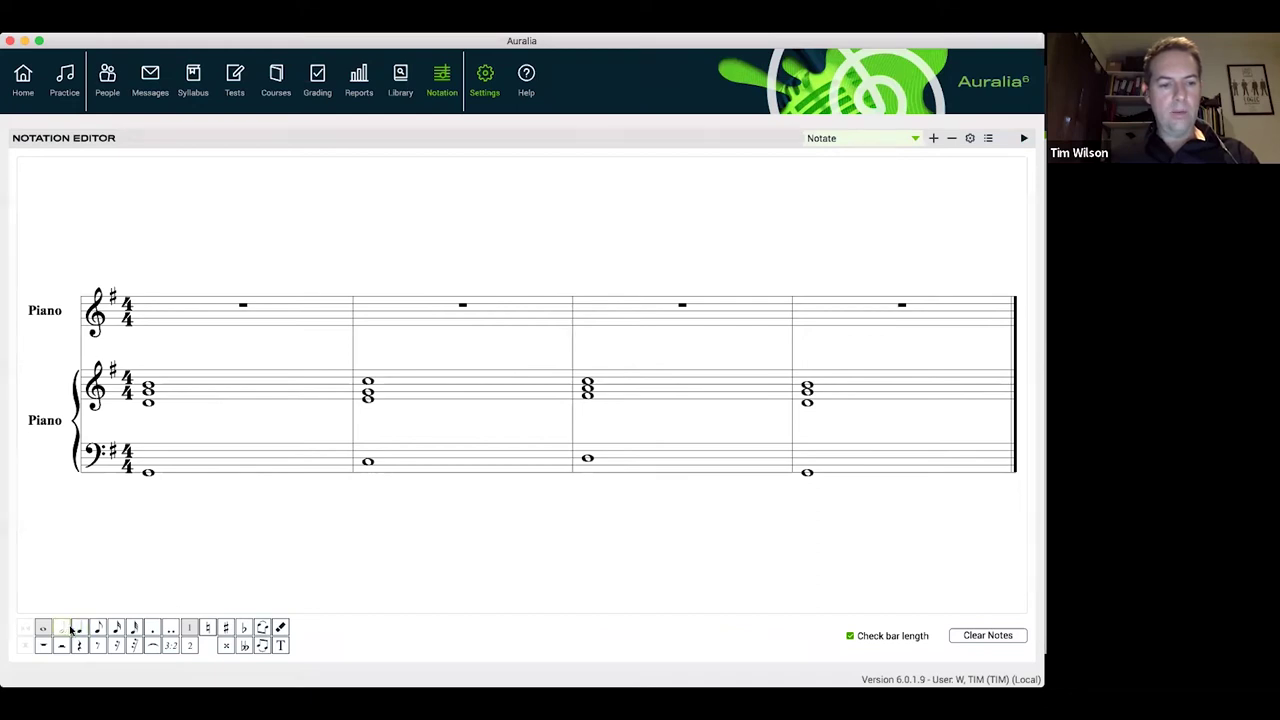
{"action": "left_click", "coordinate": [158, 318]}
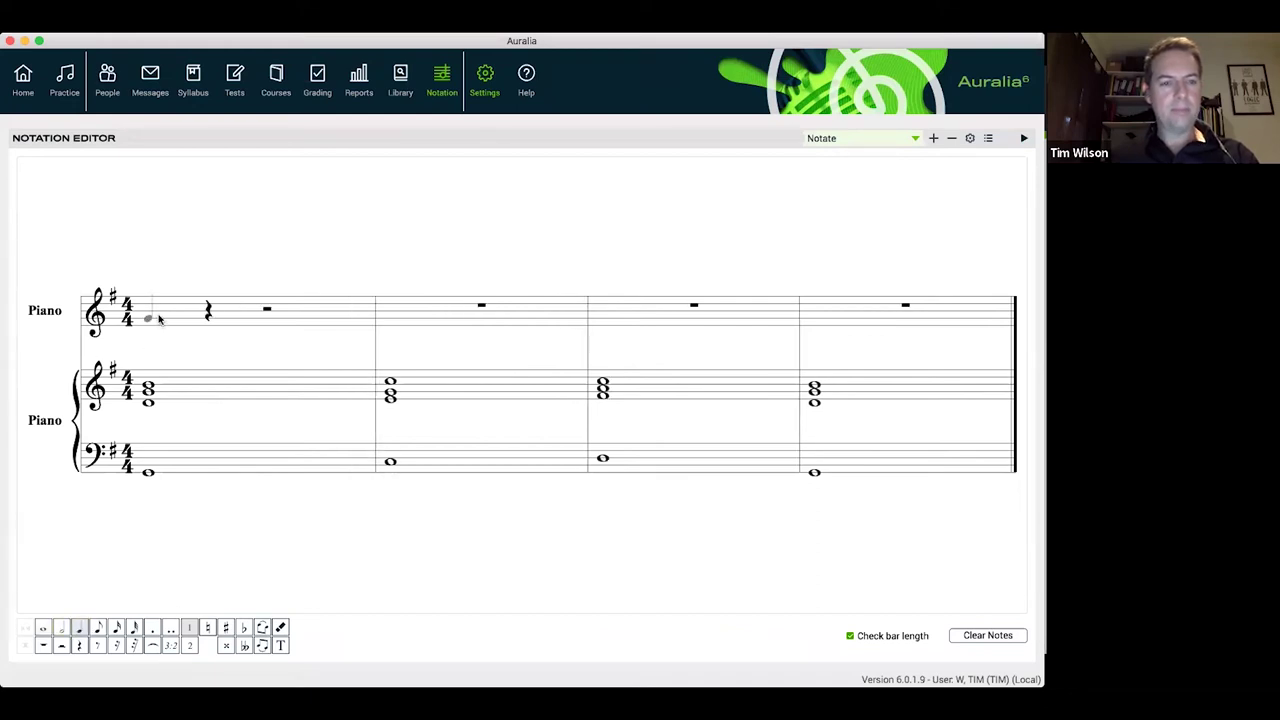
{"action": "left_click", "coordinate": [210, 295]}
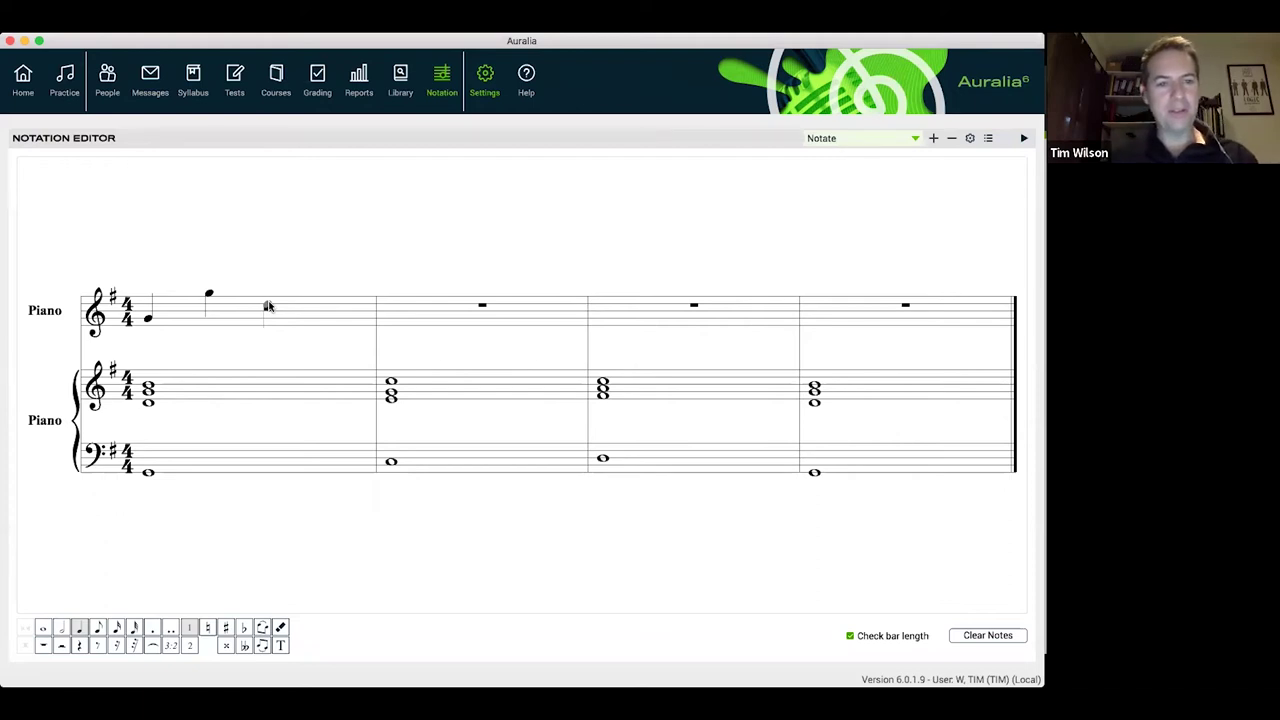
{"action": "left_click", "coordinate": [268, 306]}
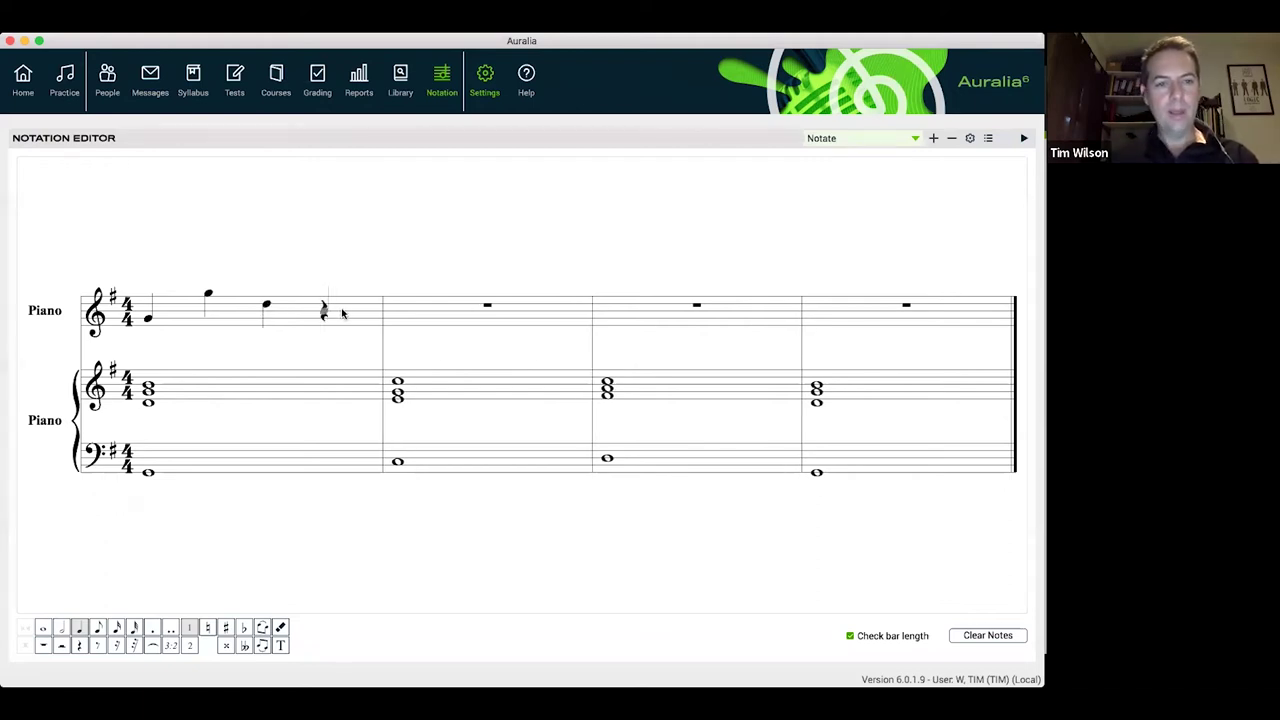
{"action": "left_click", "coordinate": [345, 315]}
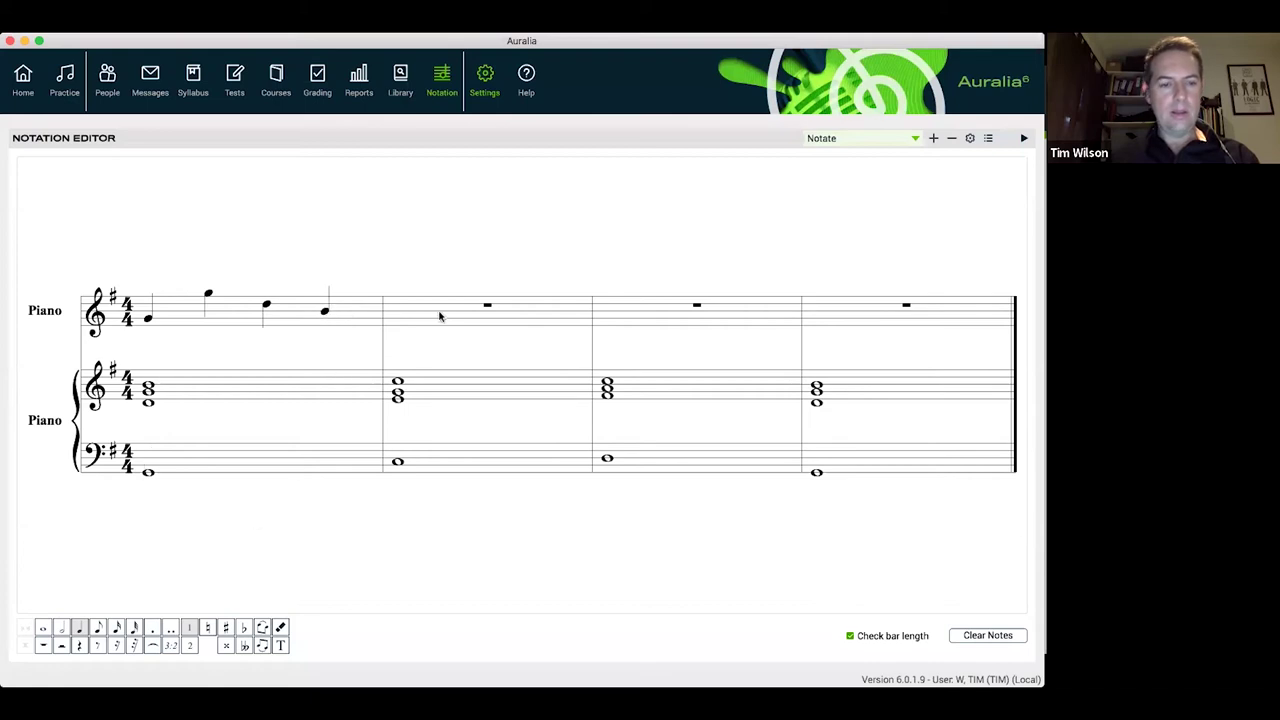
- Complete the melody with half notes C, G, F and A in bars two and three and a whole-note G, and play the score
{"action": "left_click", "coordinate": [61, 627]}
{"action": "left_click", "coordinate": [394, 307]}
{"action": "left_click", "coordinate": [504, 321]}
{"action": "left_click", "coordinate": [613, 324]}
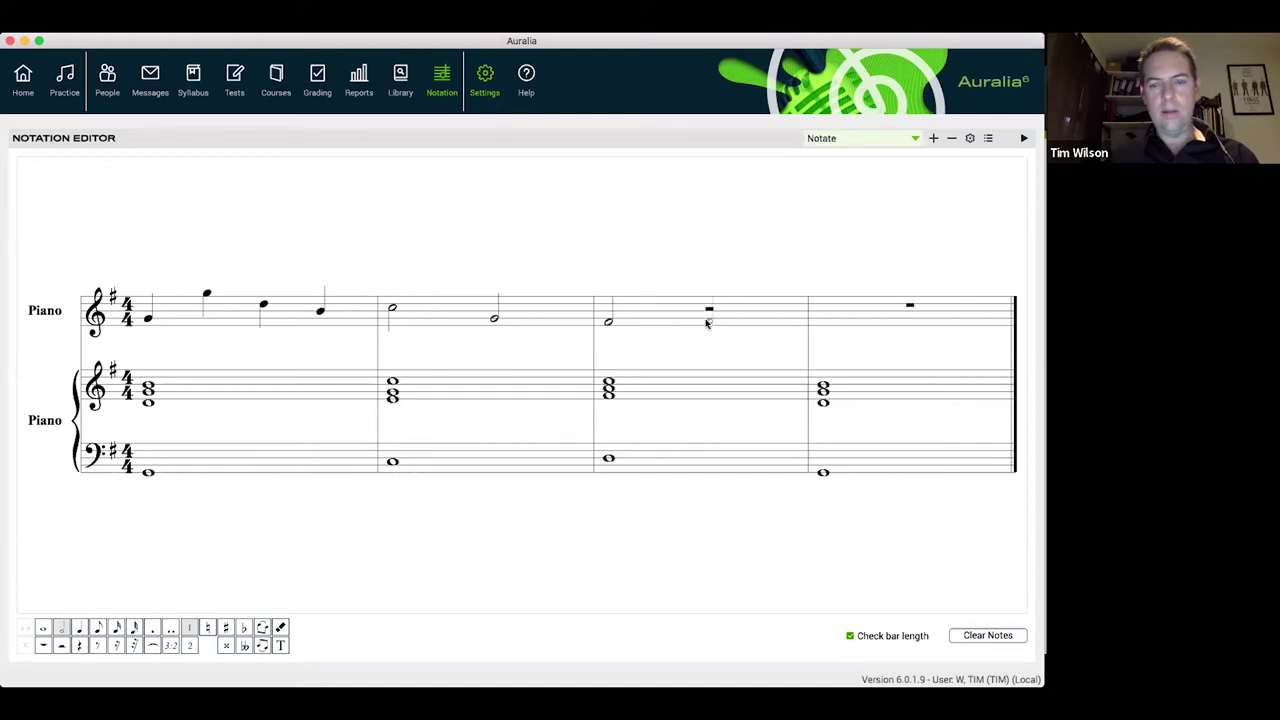
{"action": "left_click", "coordinate": [714, 316]}
{"action": "left_click", "coordinate": [42, 627]}
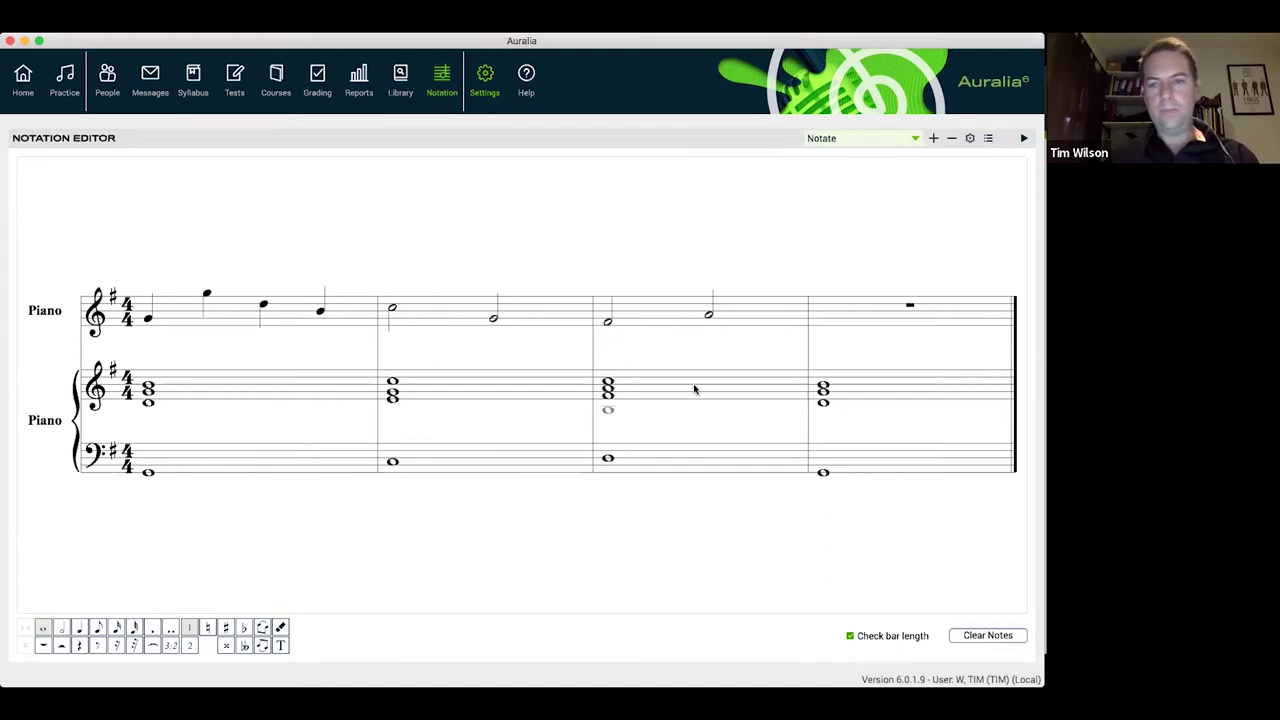
{"action": "left_click", "coordinate": [830, 321]}
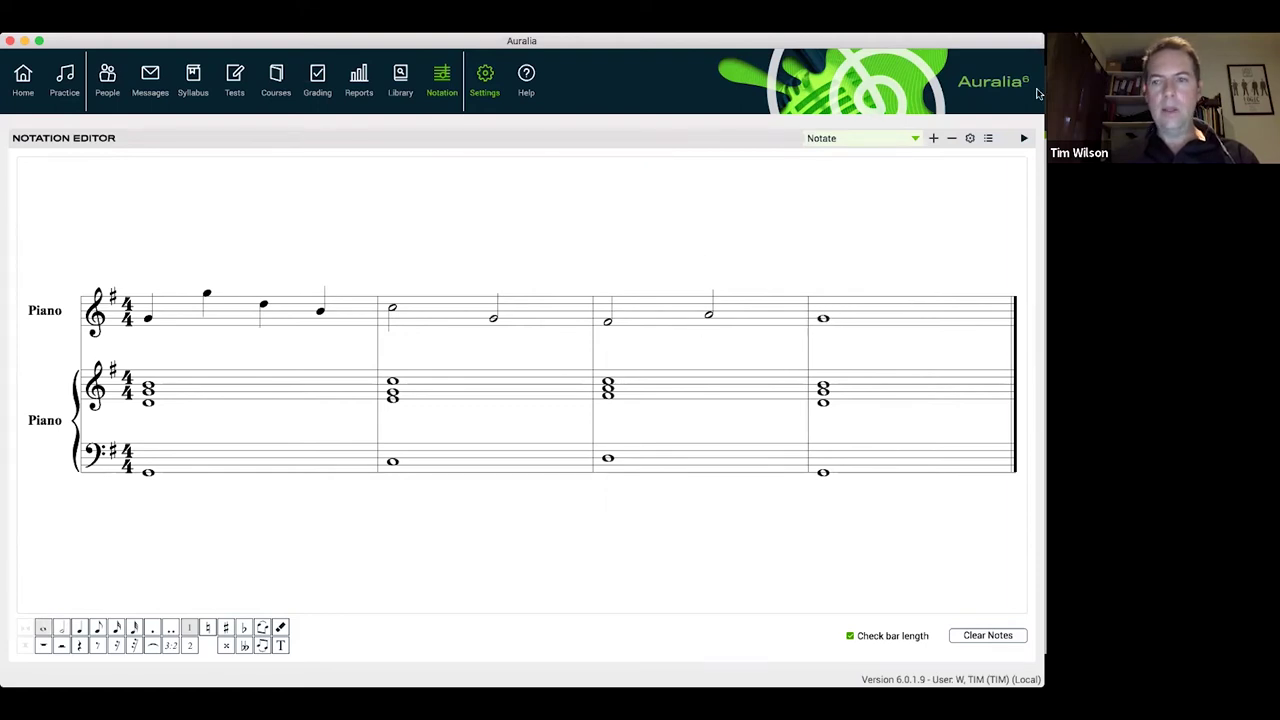
{"action": "left_click", "coordinate": [1024, 139]}
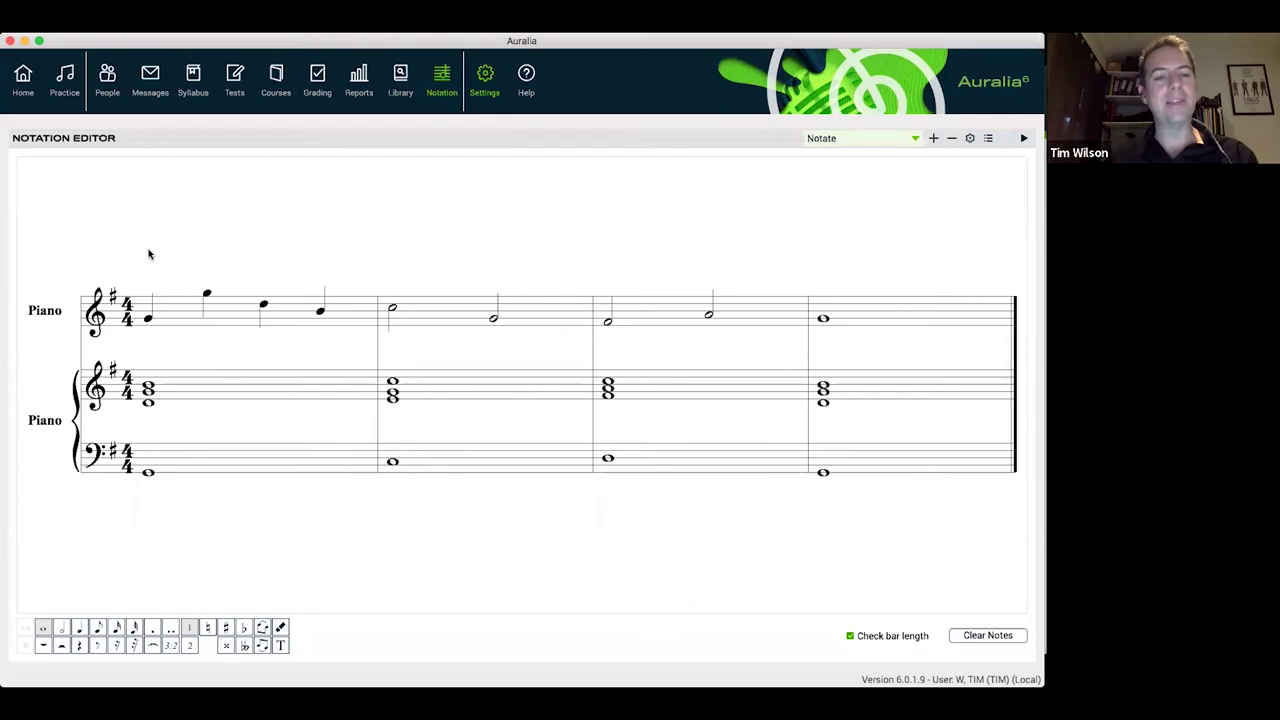
- Switch the editor to figured chord symbols and label the first bar's chord as diatonic I
{"action": "left_click", "coordinate": [915, 140]}
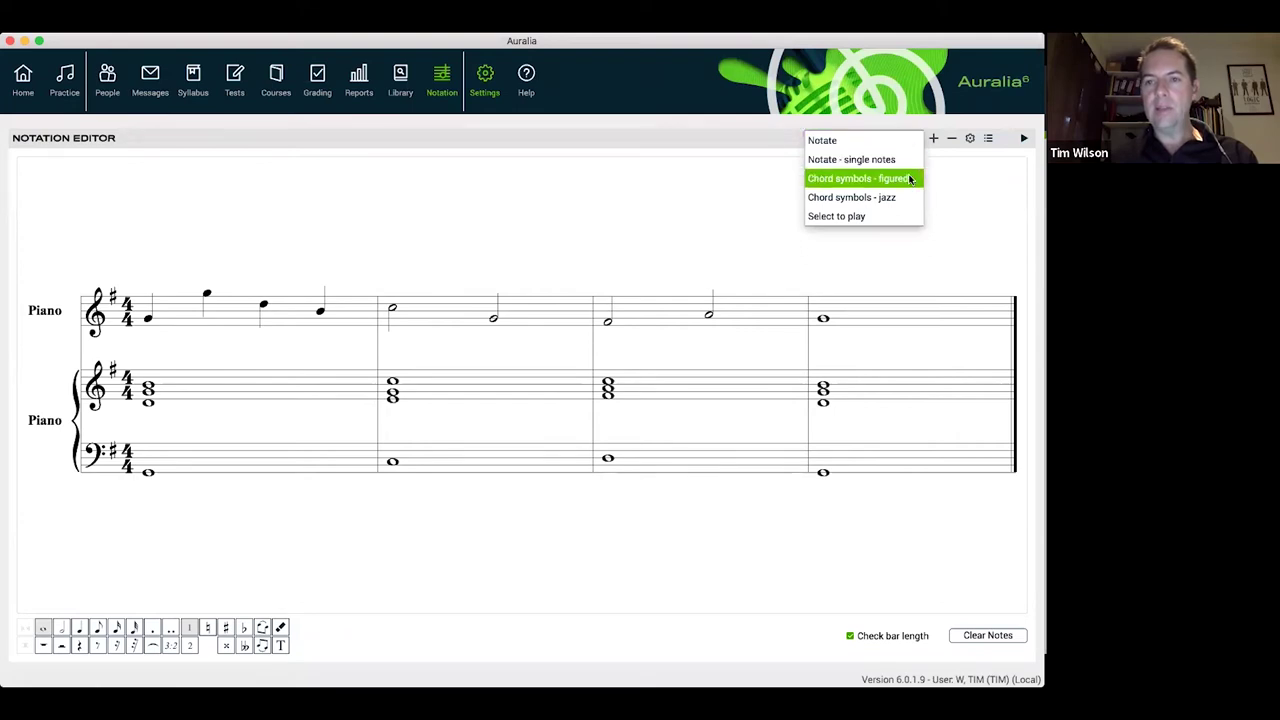
{"action": "left_click", "coordinate": [910, 179]}
{"action": "left_click", "coordinate": [147, 483]}
{"action": "left_click", "coordinate": [314, 621]}
{"action": "left_click", "coordinate": [311, 590]}
- Label bars two, three and four with the diatonic figured chord symbols IV, V and I
{"action": "left_click", "coordinate": [378, 474]}
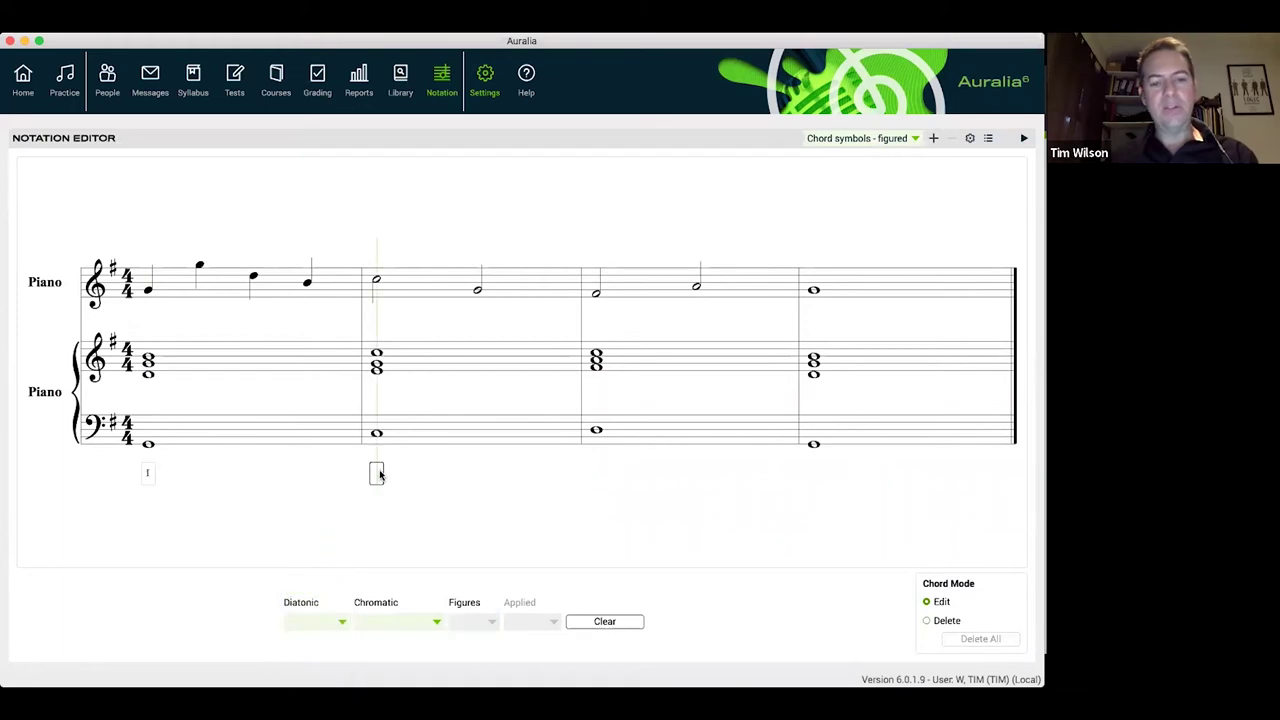
{"action": "left_click", "coordinate": [337, 621]}
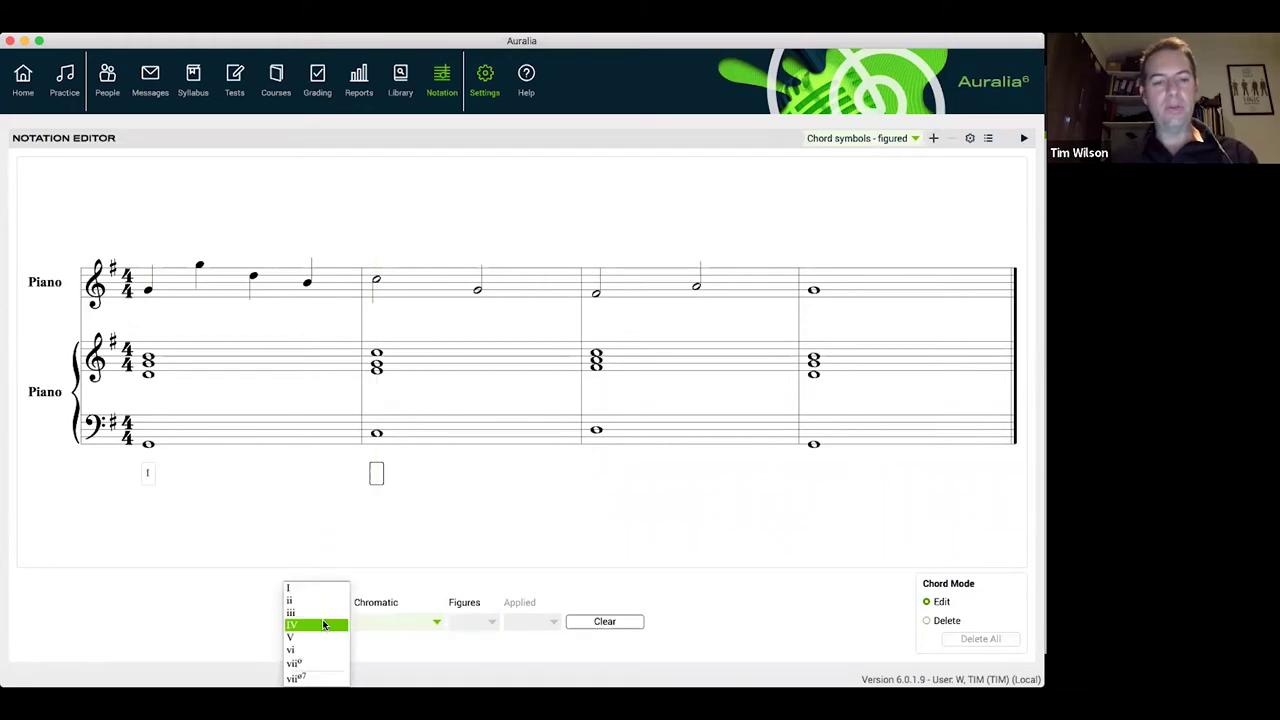
{"action": "left_click", "coordinate": [323, 624]}
{"action": "left_click", "coordinate": [597, 475]}
{"action": "left_click", "coordinate": [337, 621]}
{"action": "left_click", "coordinate": [337, 637]}
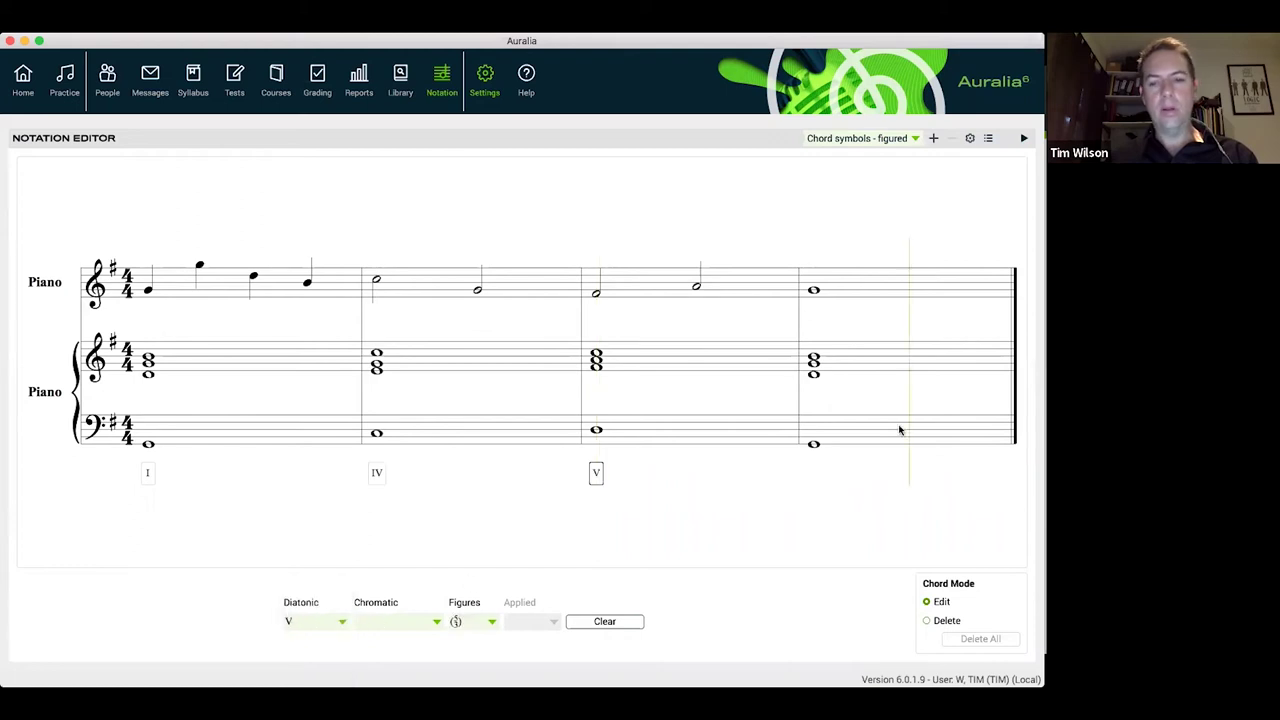
{"action": "left_click", "coordinate": [816, 479]}
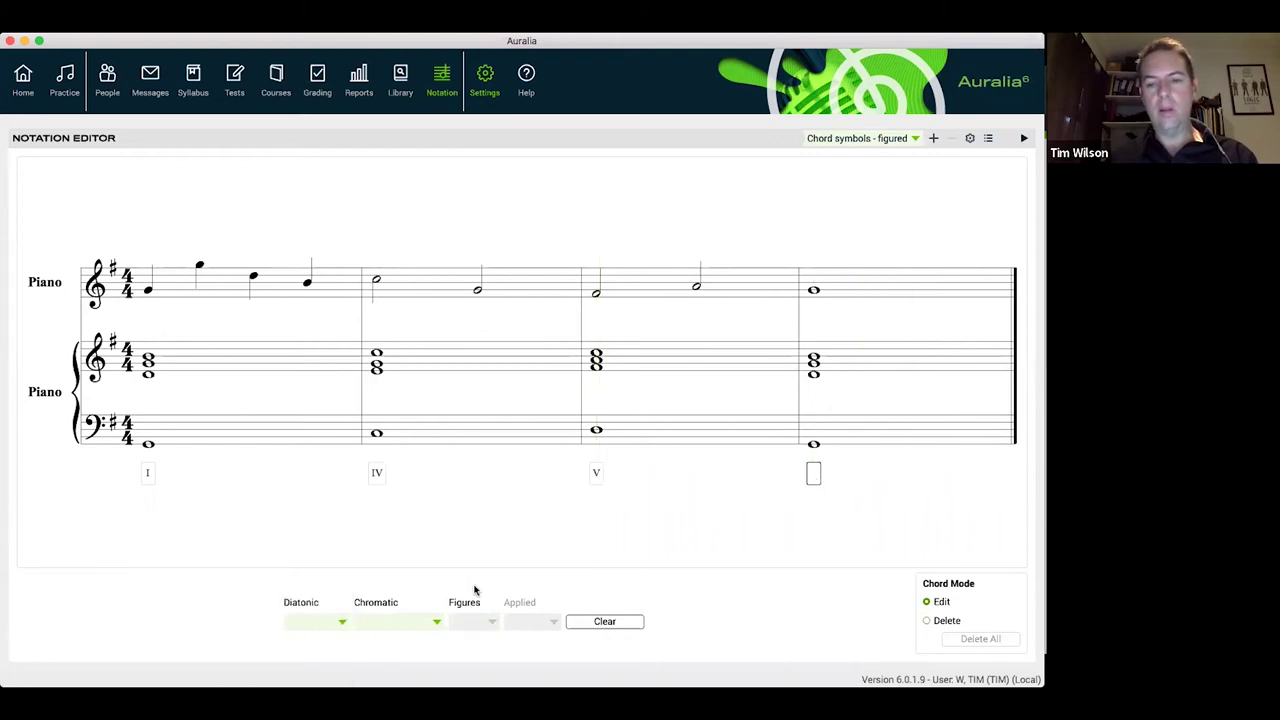
{"action": "left_click", "coordinate": [323, 620]}
{"action": "left_click", "coordinate": [330, 590]}
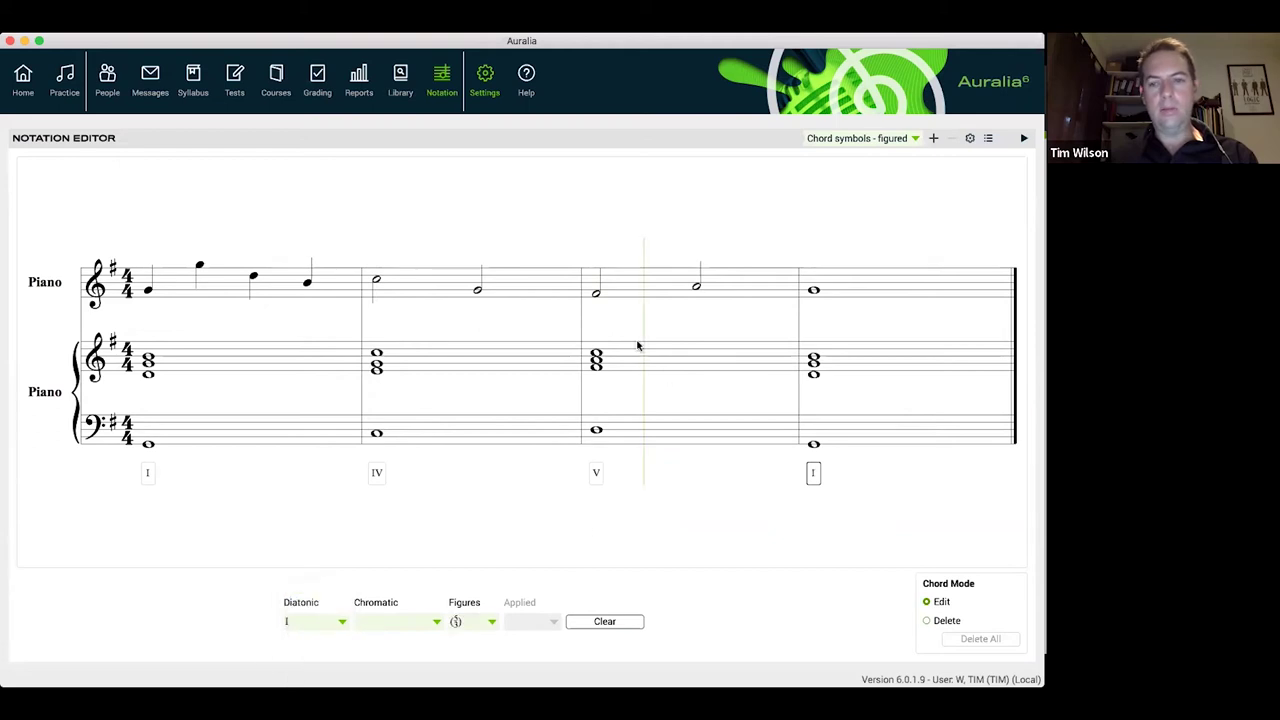
- Add the figure 7 to the V chord symbol in bar three
{"action": "left_click", "coordinate": [597, 473]}
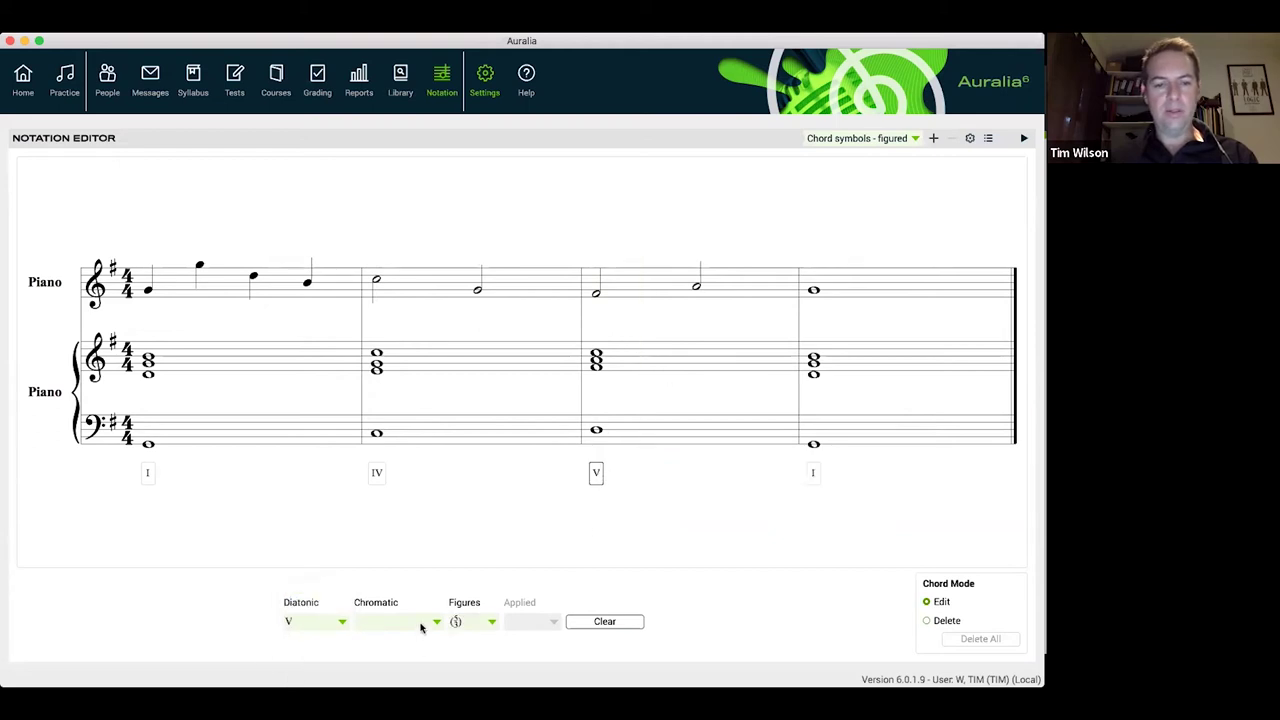
{"action": "left_click", "coordinate": [424, 625]}
{"action": "left_click", "coordinate": [478, 623]}
{"action": "left_click", "coordinate": [478, 622]}
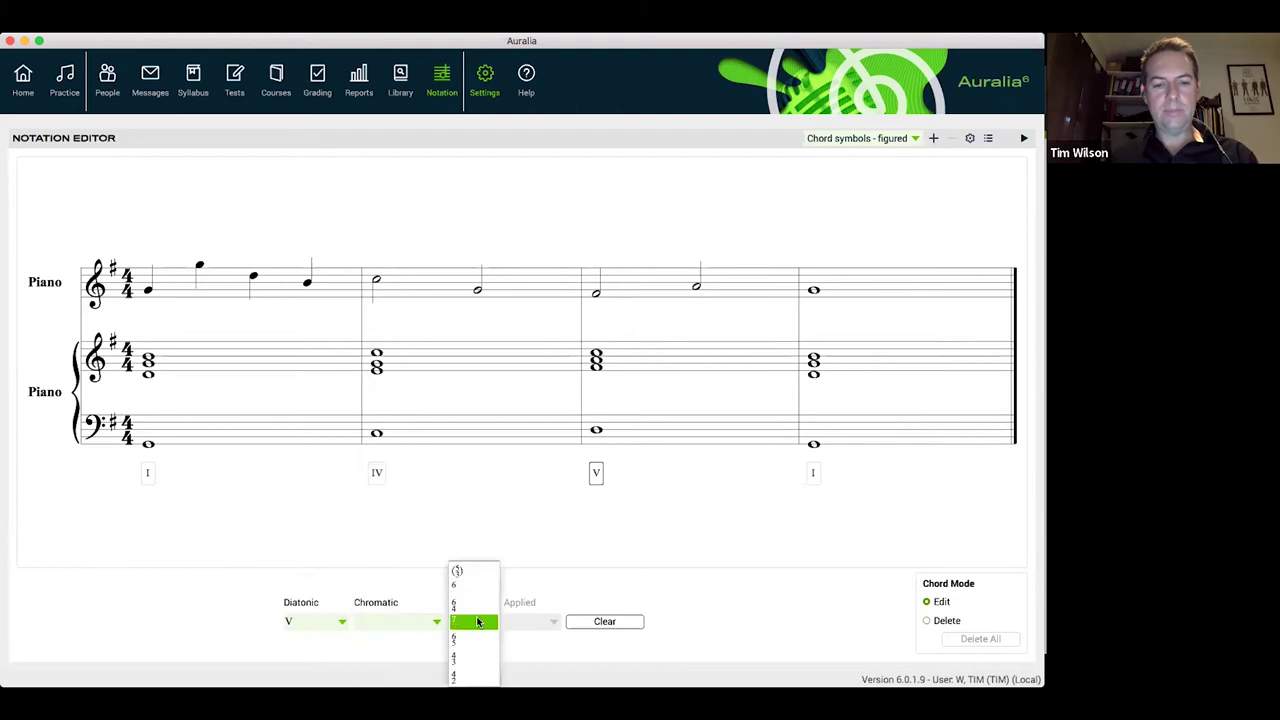
{"action": "left_click", "coordinate": [478, 622]}
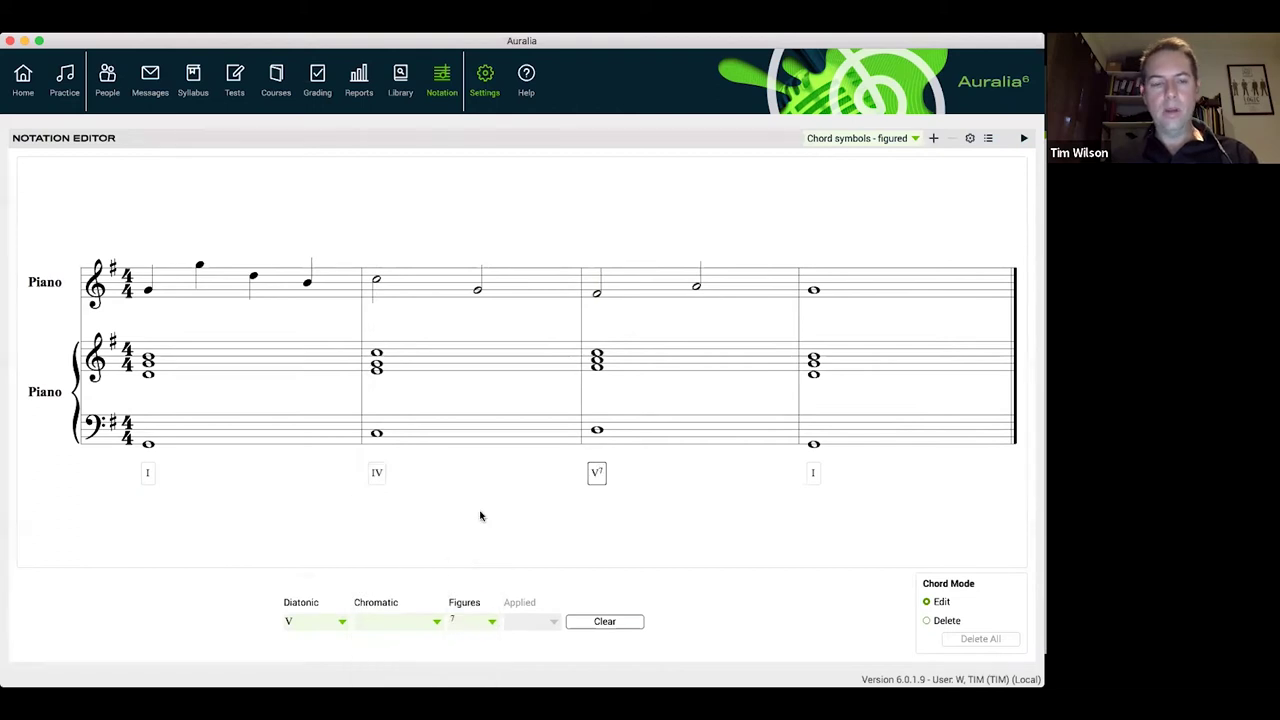
- Switch the editor to jazz chord symbols and label the four bars above the melody staff G, C, D7 and G
{"action": "left_click", "coordinate": [903, 141]}
{"action": "left_click", "coordinate": [903, 159]}
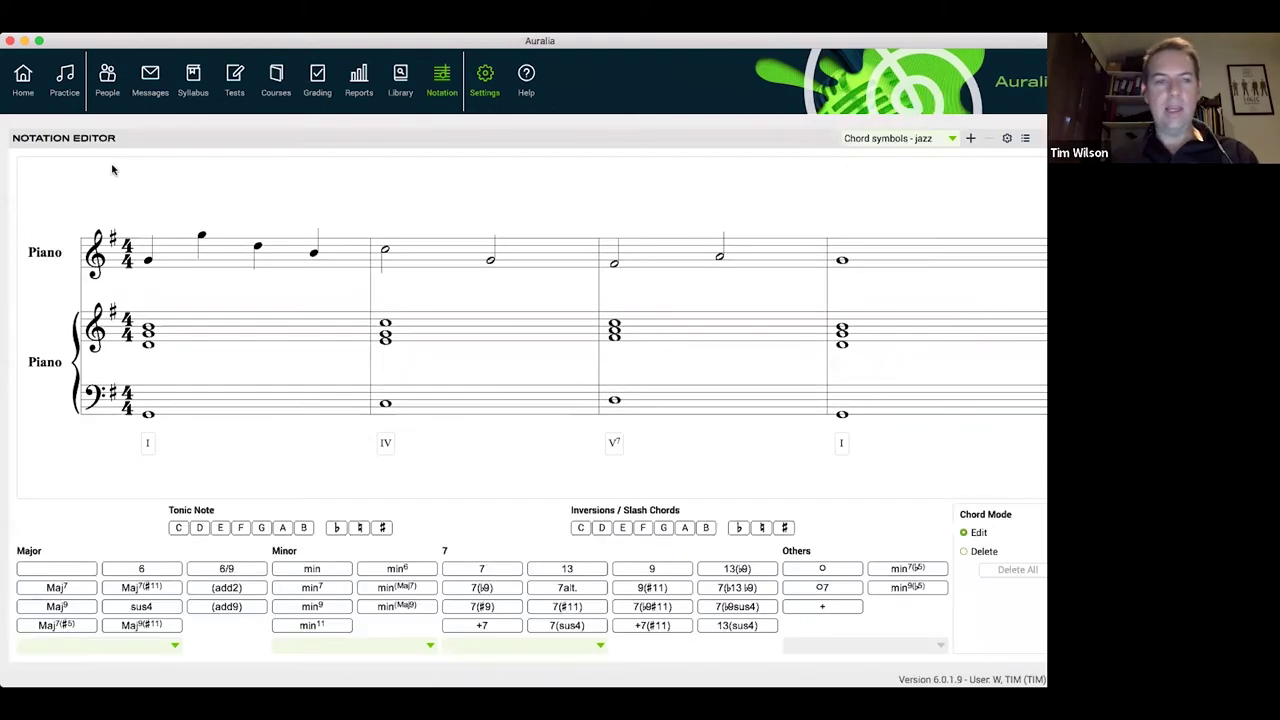
{"action": "left_click", "coordinate": [150, 207]}
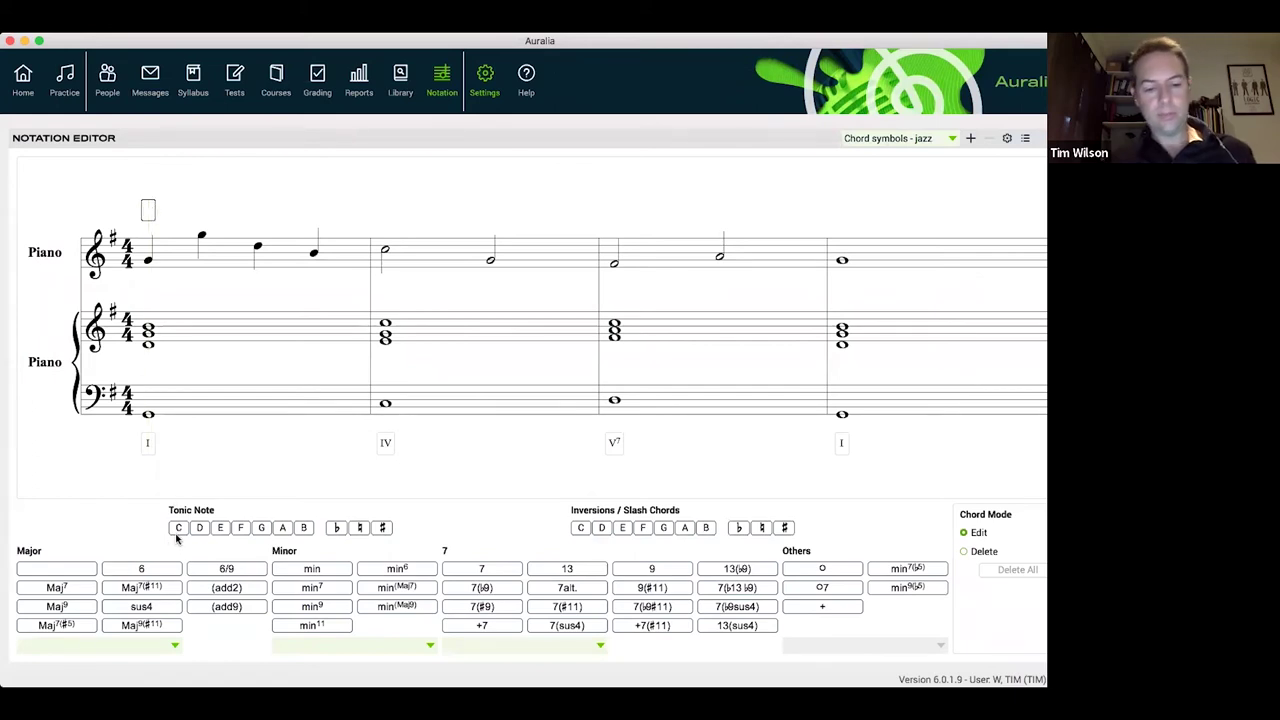
{"action": "left_click", "coordinate": [78, 570]}
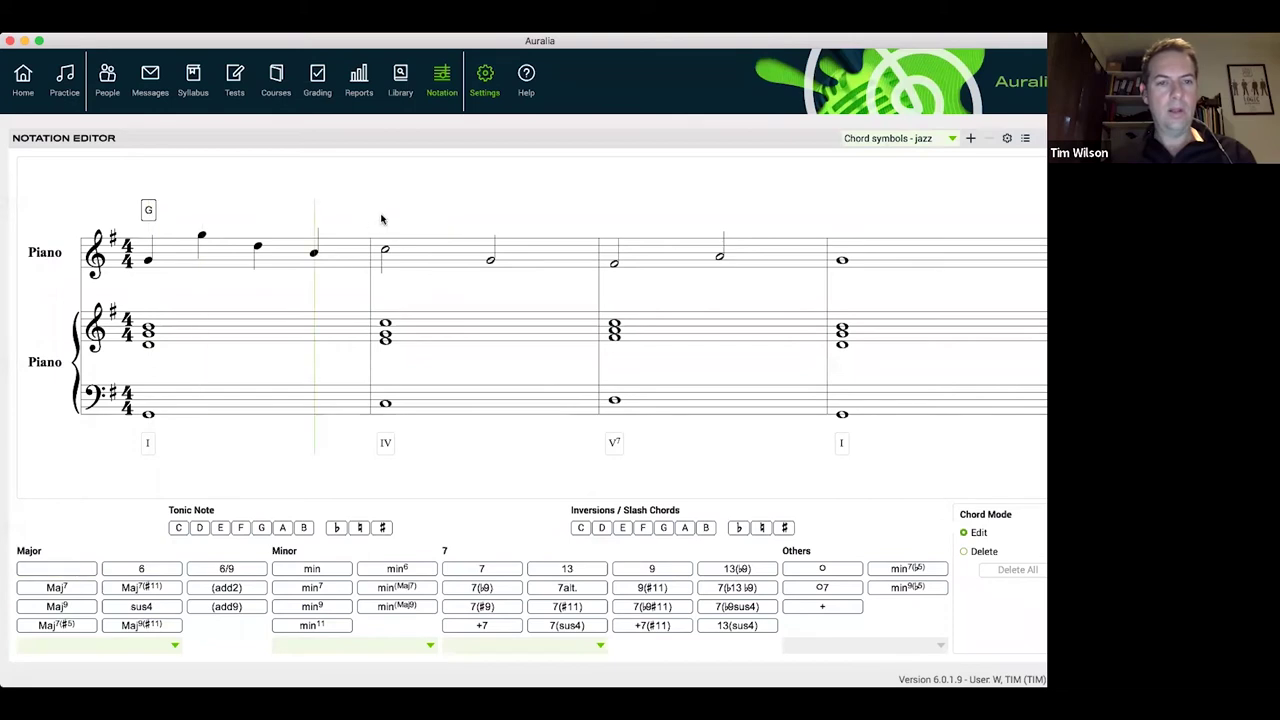
{"action": "left_click", "coordinate": [384, 217]}
{"action": "left_click", "coordinate": [57, 569]}
{"action": "left_click", "coordinate": [619, 209]}
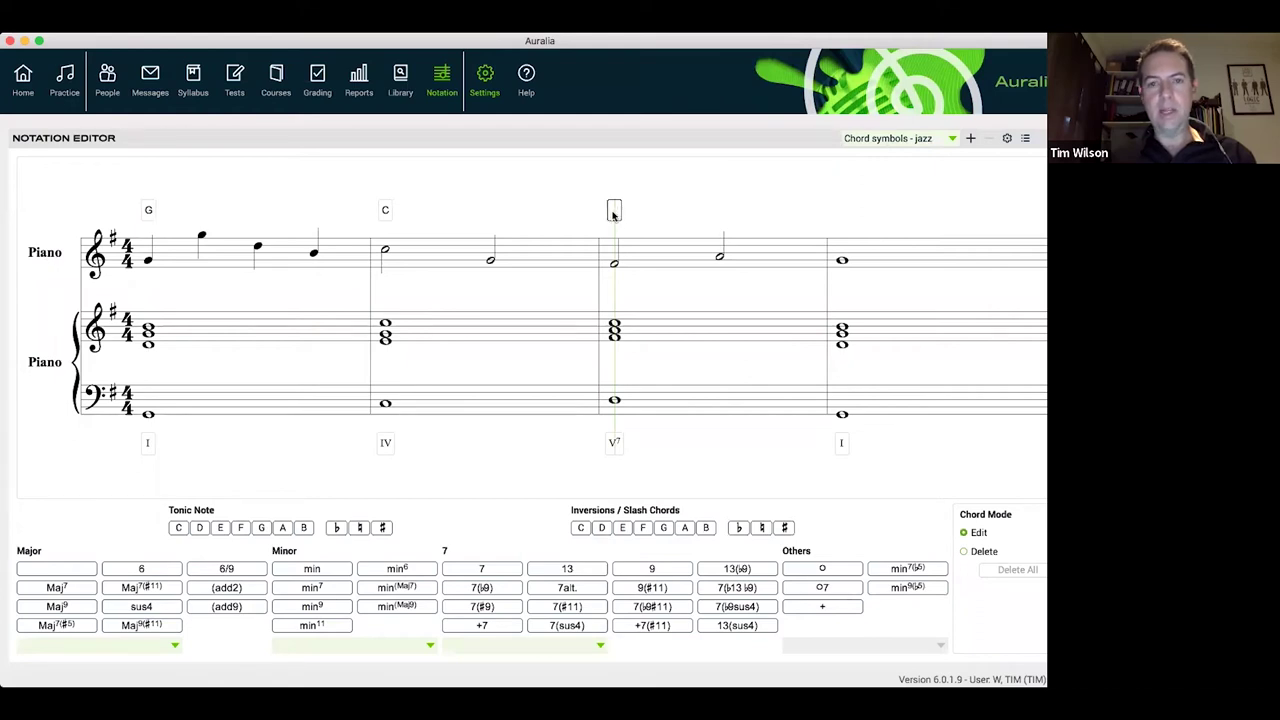
{"action": "left_click", "coordinate": [514, 569]}
{"action": "left_click", "coordinate": [843, 210]}
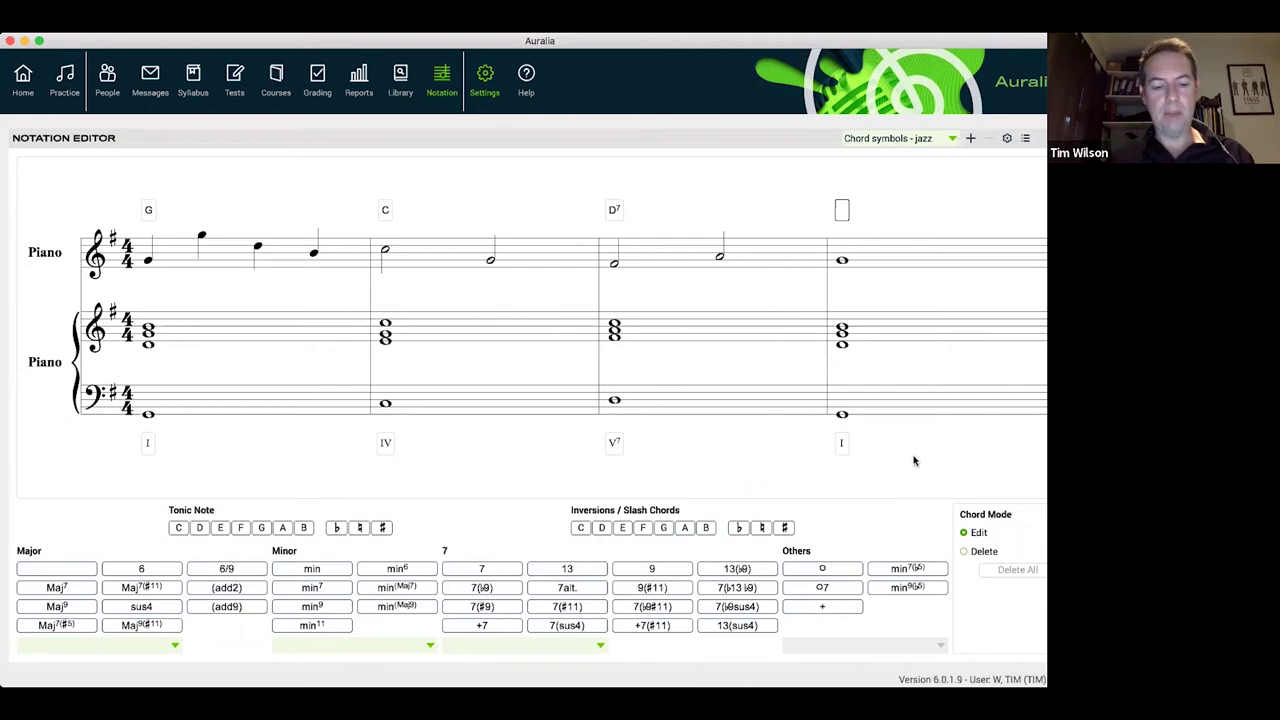
{"action": "left_click", "coordinate": [71, 570]}
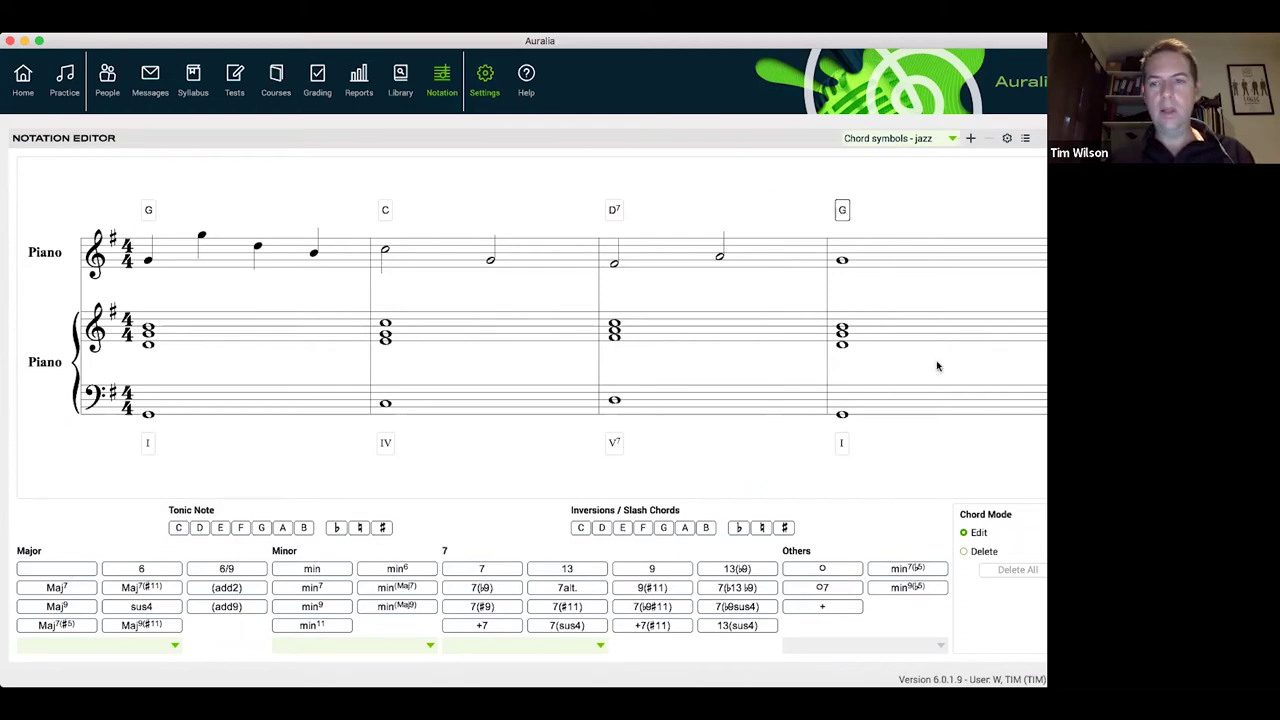
- Return the editor to Notate mode and save the score to the library as "Composition 1" with the tag mus201
{"action": "left_click", "coordinate": [931, 140]}
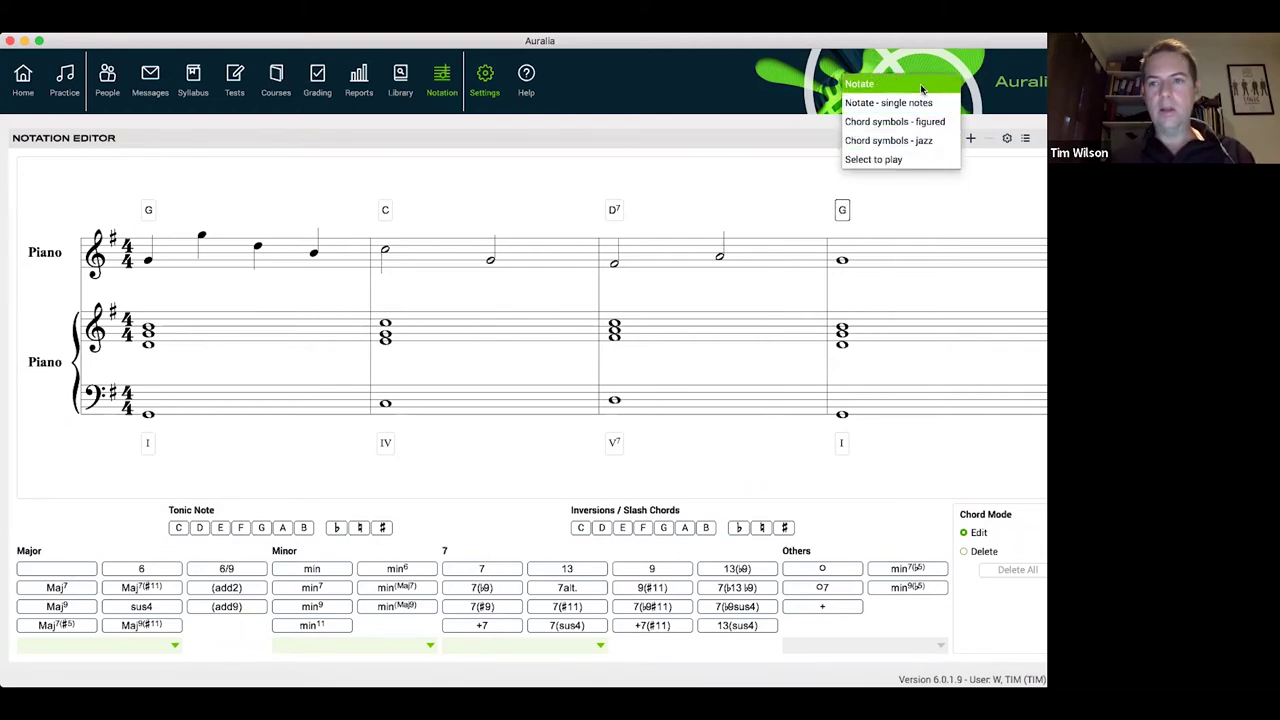
{"action": "left_click", "coordinate": [924, 86]}
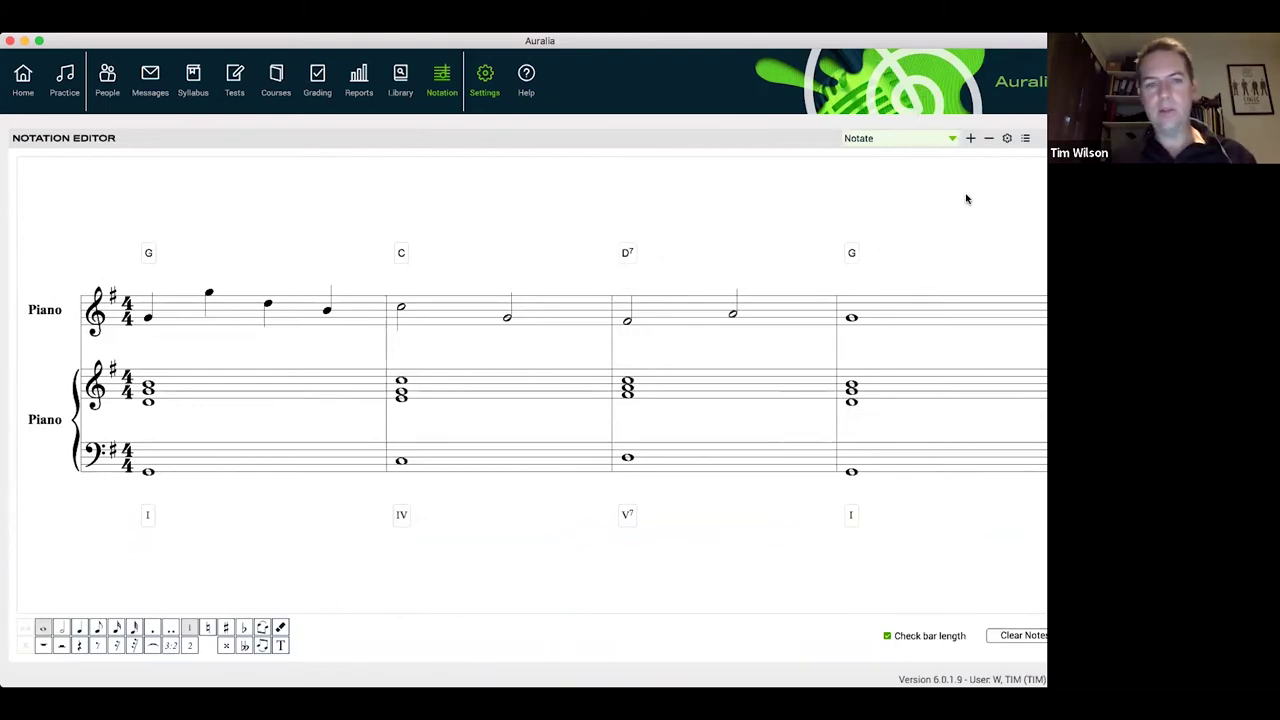
{"action": "left_click", "coordinate": [1024, 140]}
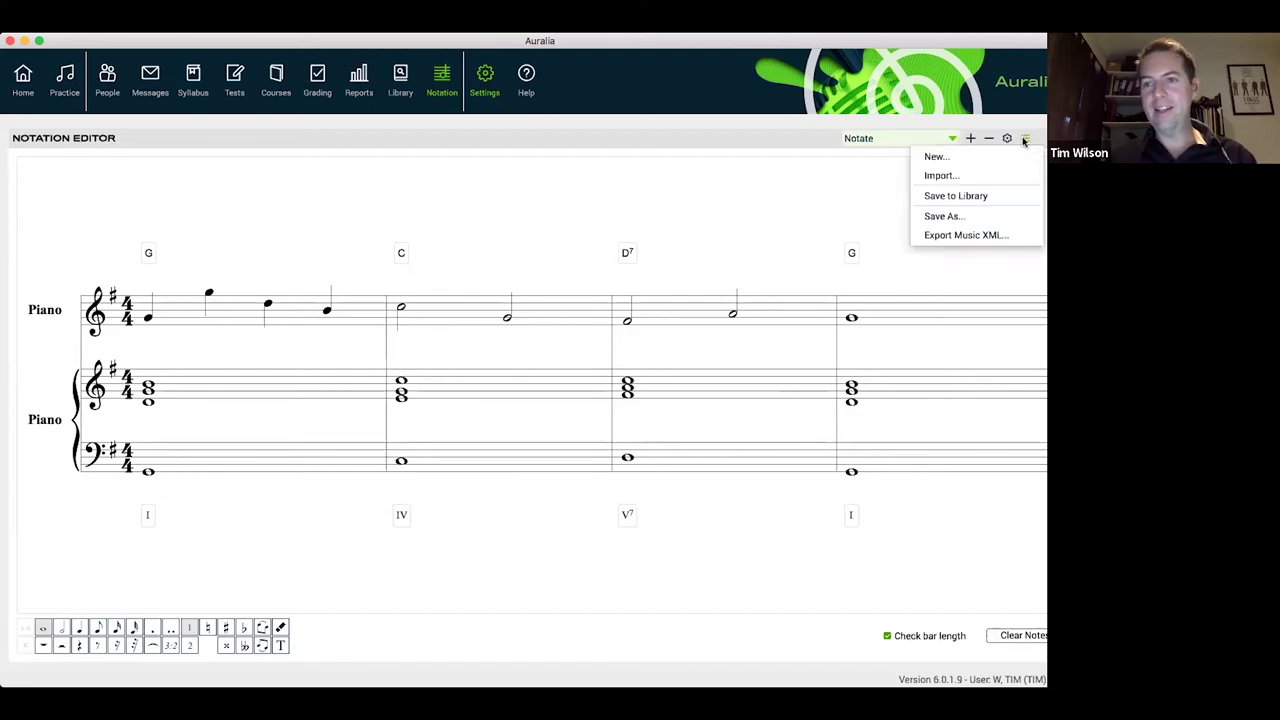
{"action": "left_click", "coordinate": [1003, 197]}
{"action": "left_click", "coordinate": [355, 269]}
{"action": "type", "text": "Composition "}
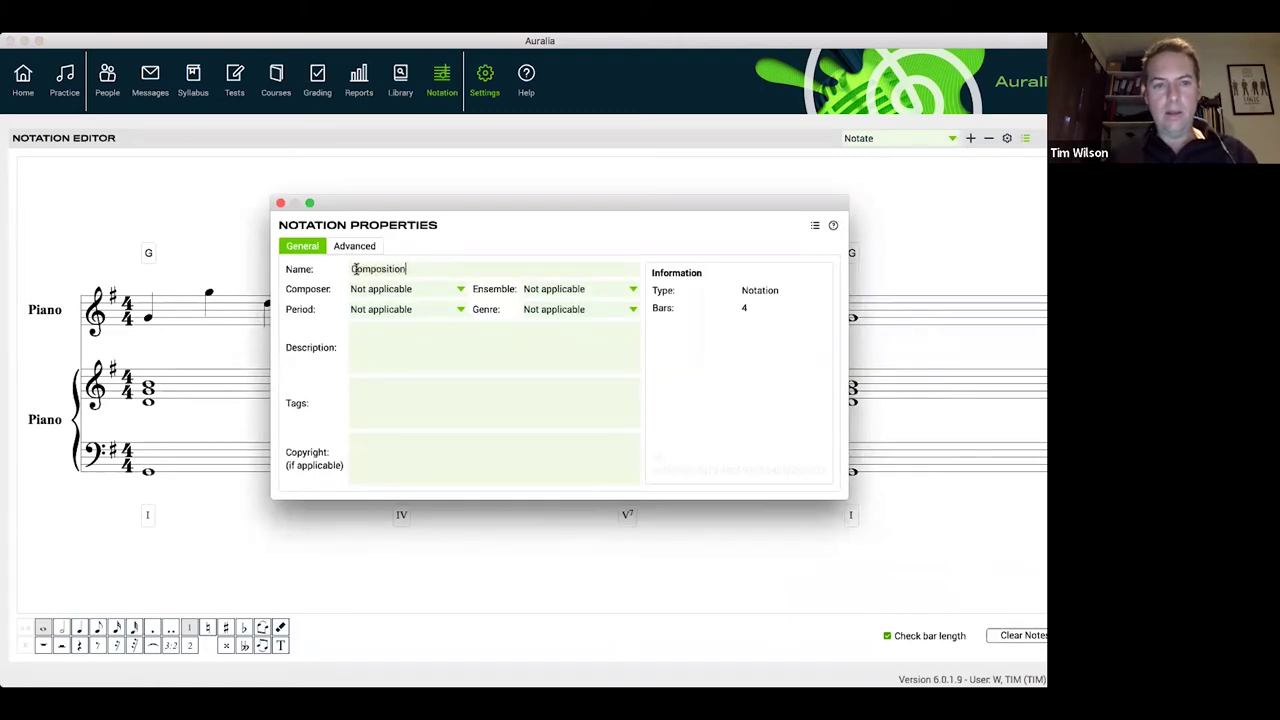
{"action": "type", "text": "1"}
{"action": "left_click", "coordinate": [395, 407]}
{"action": "type", "text": "mus201"}
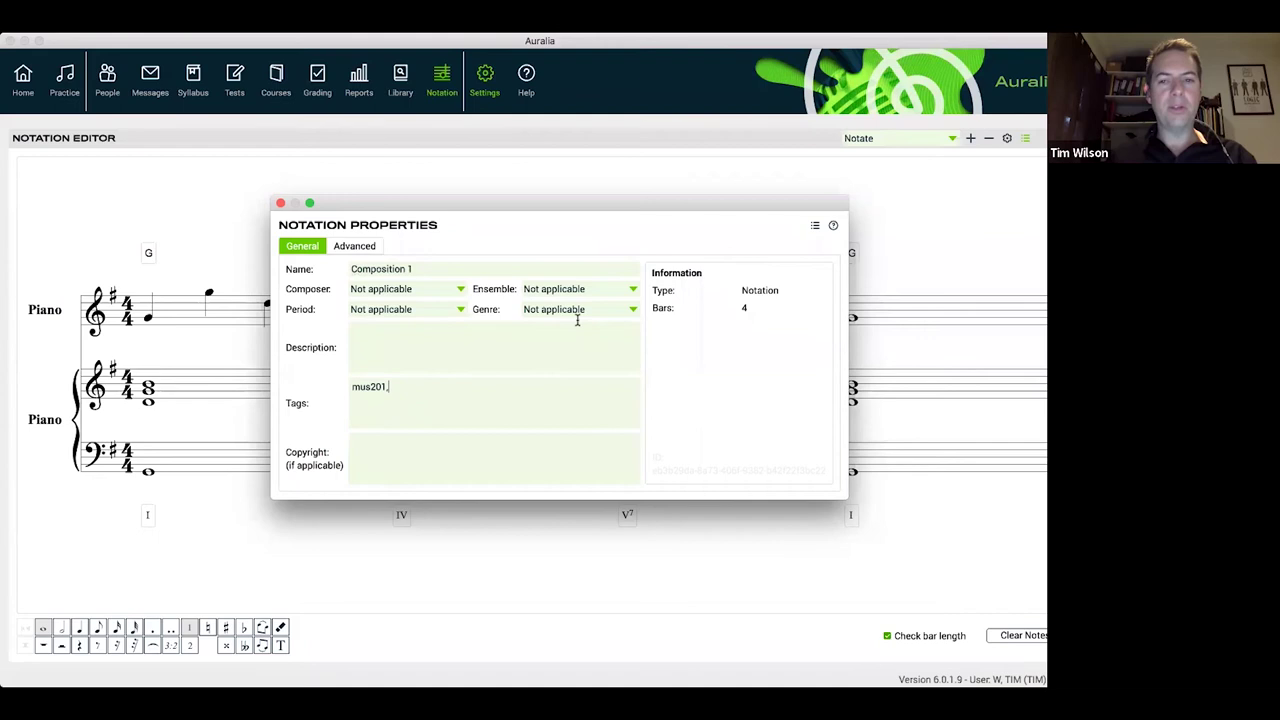
{"action": "left_click", "coordinate": [280, 203]}
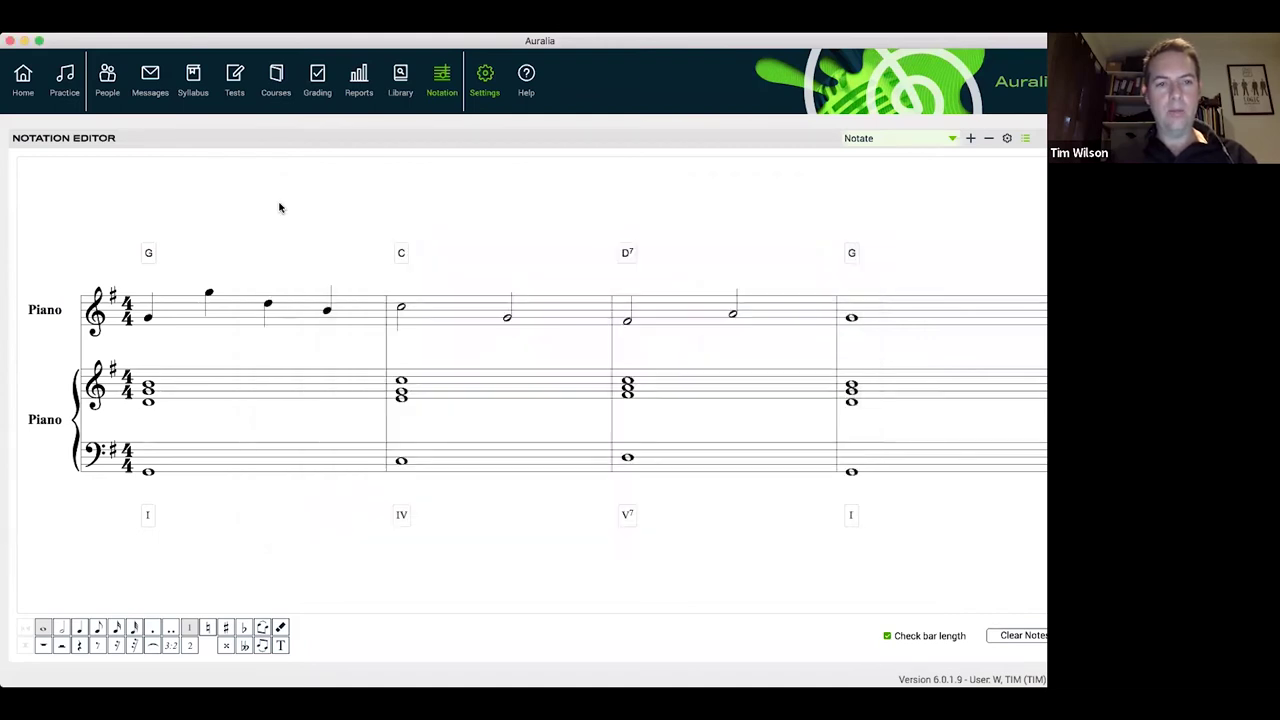
- Search the library content for mus201, select Composition 1 under the items without a composer, and play it
{"action": "left_click", "coordinate": [399, 80]}
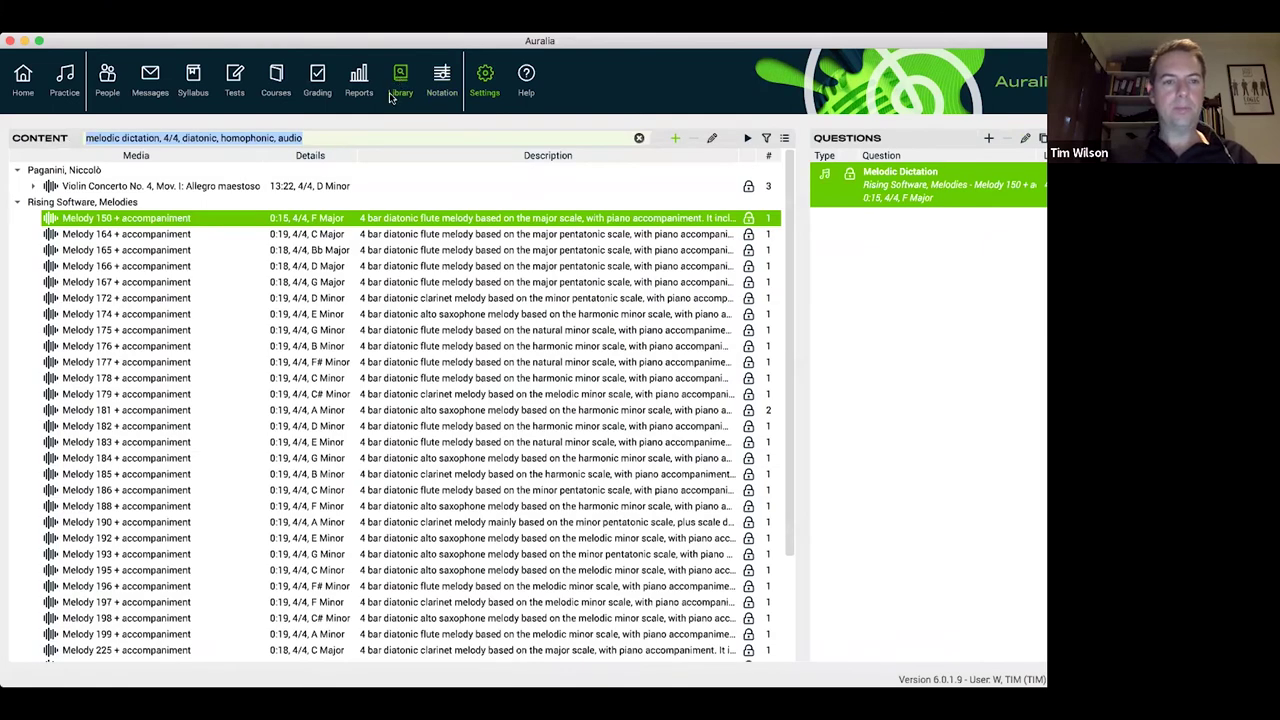
{"action": "type", "text": "mus201"}
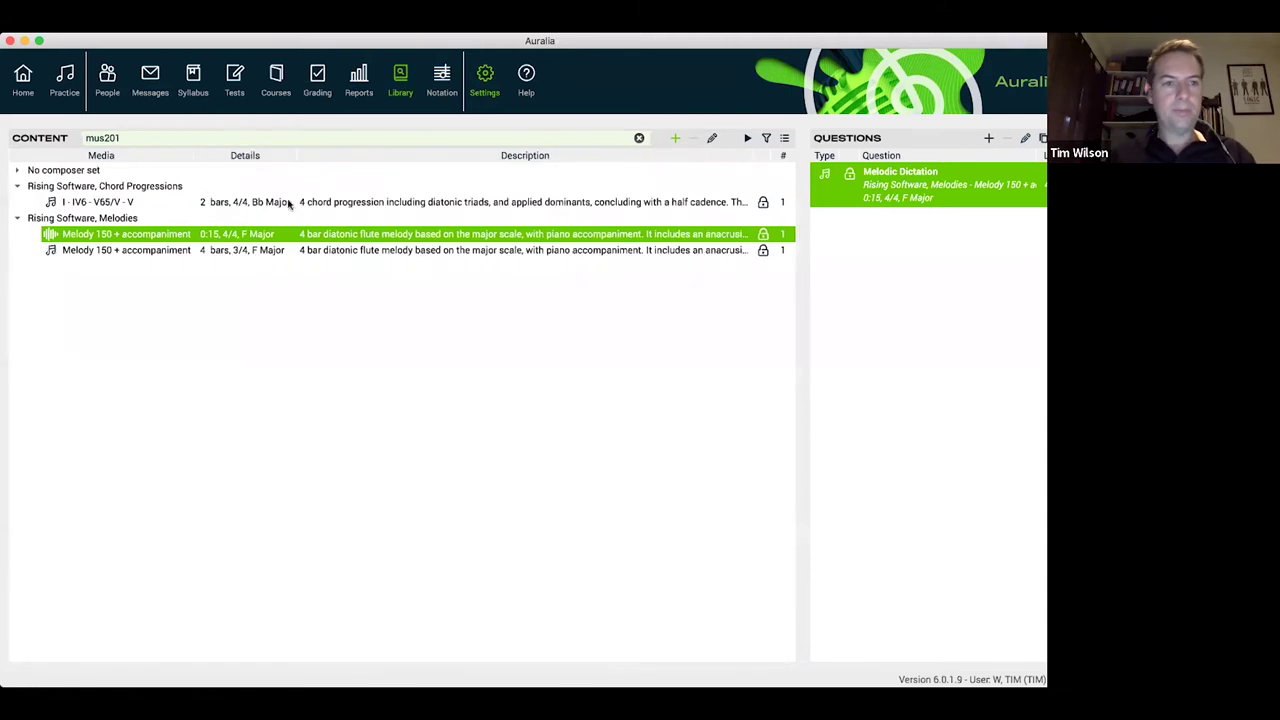
{"action": "left_click", "coordinate": [118, 172]}
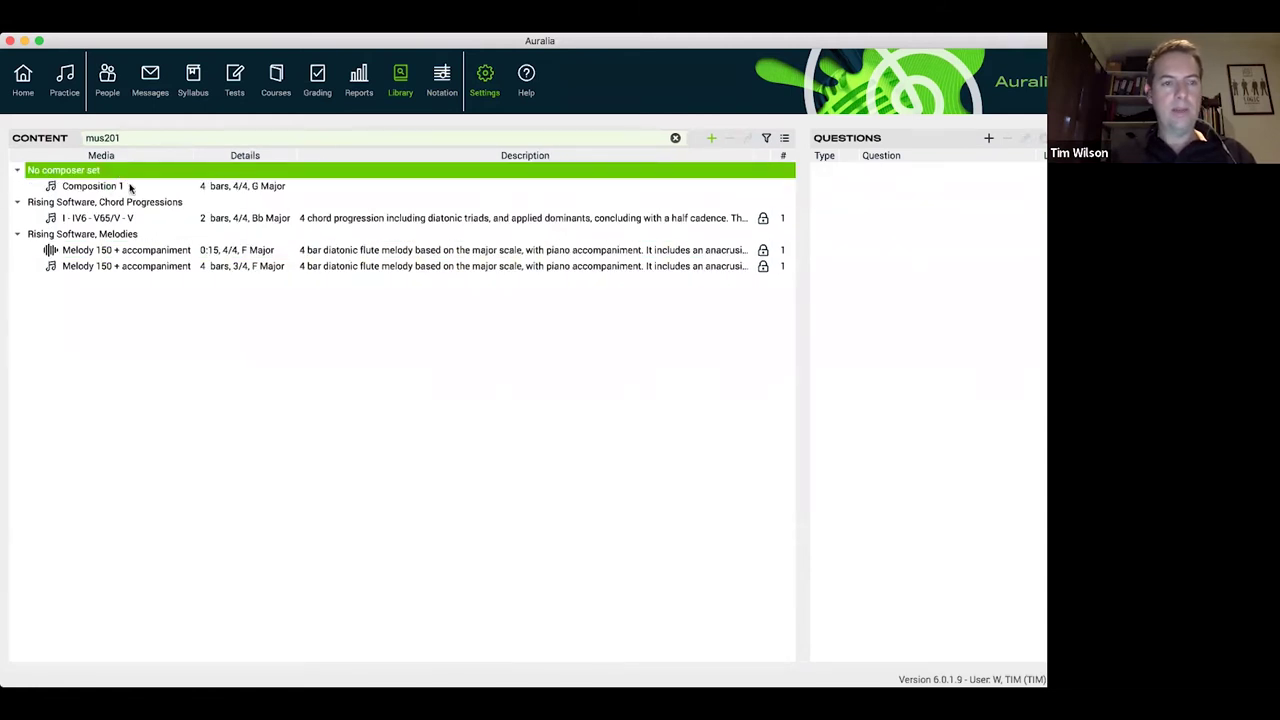
{"action": "left_click", "coordinate": [129, 187]}
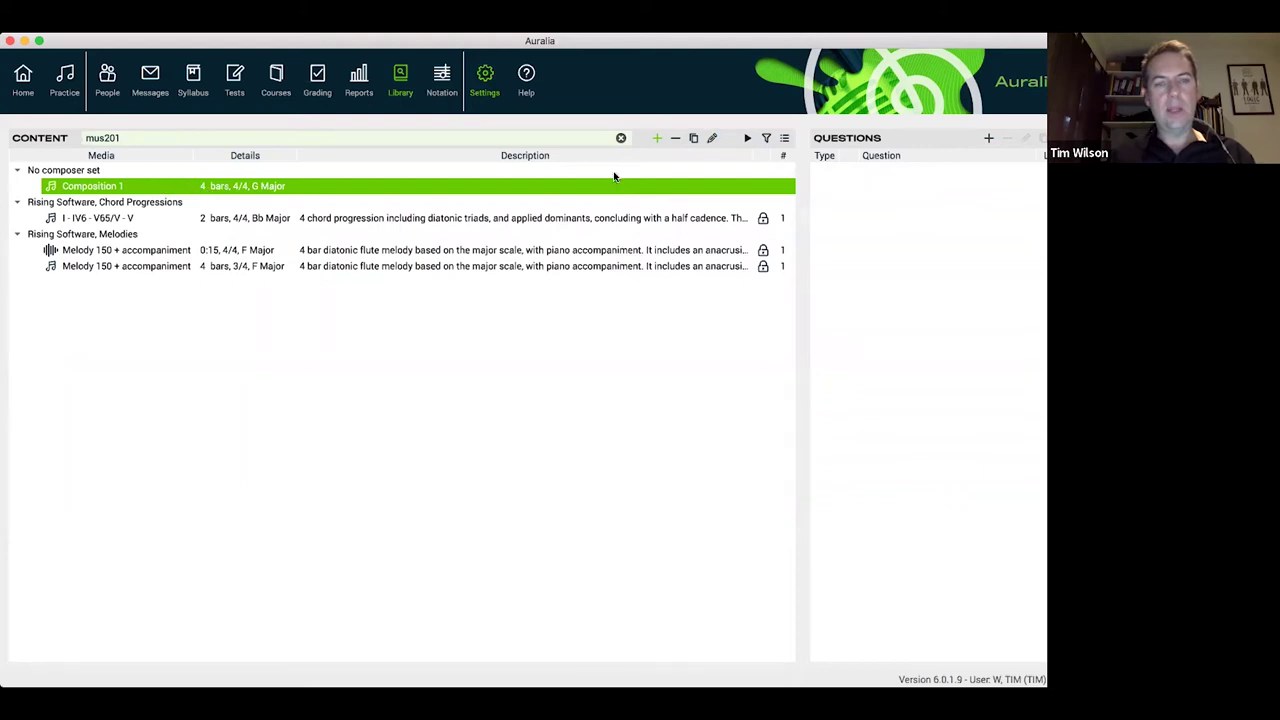
{"action": "left_click", "coordinate": [747, 139]}
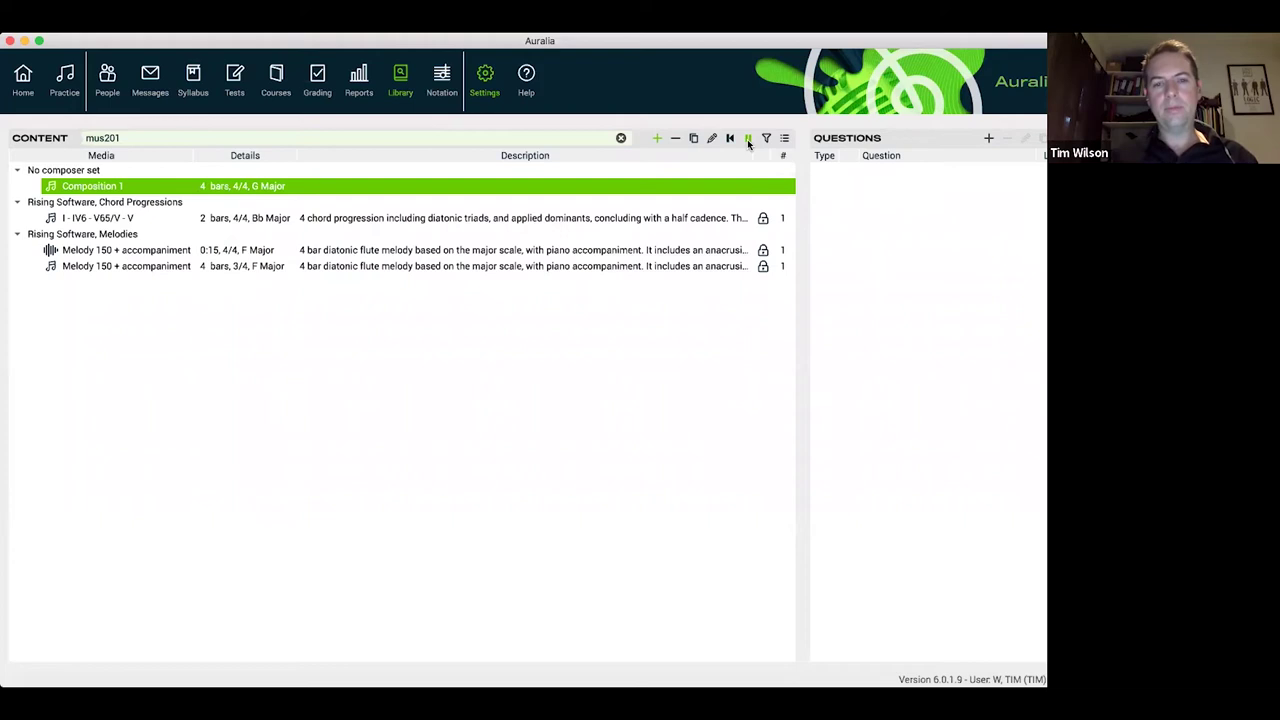
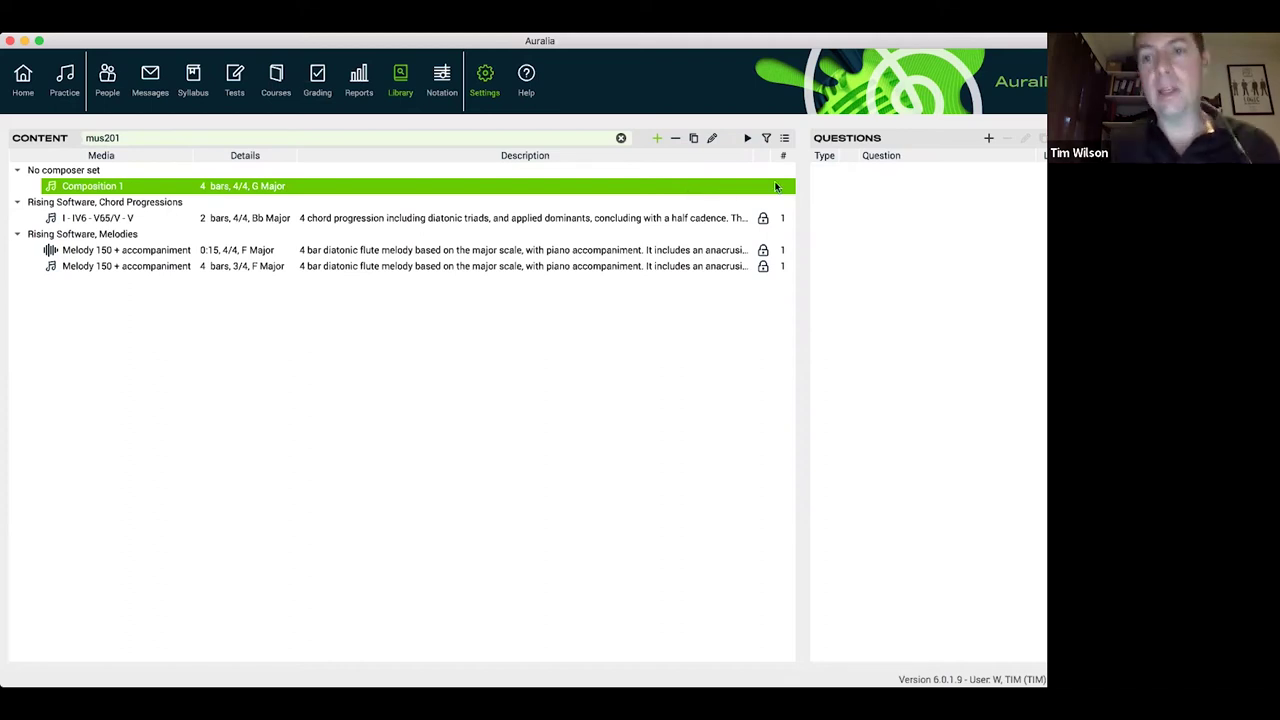
- Add a question to Composition 1 named "Melodic dictation" with the instructions "Transcribe the melody" and the tag mus201
{"action": "double_click", "coordinate": [901, 40]}
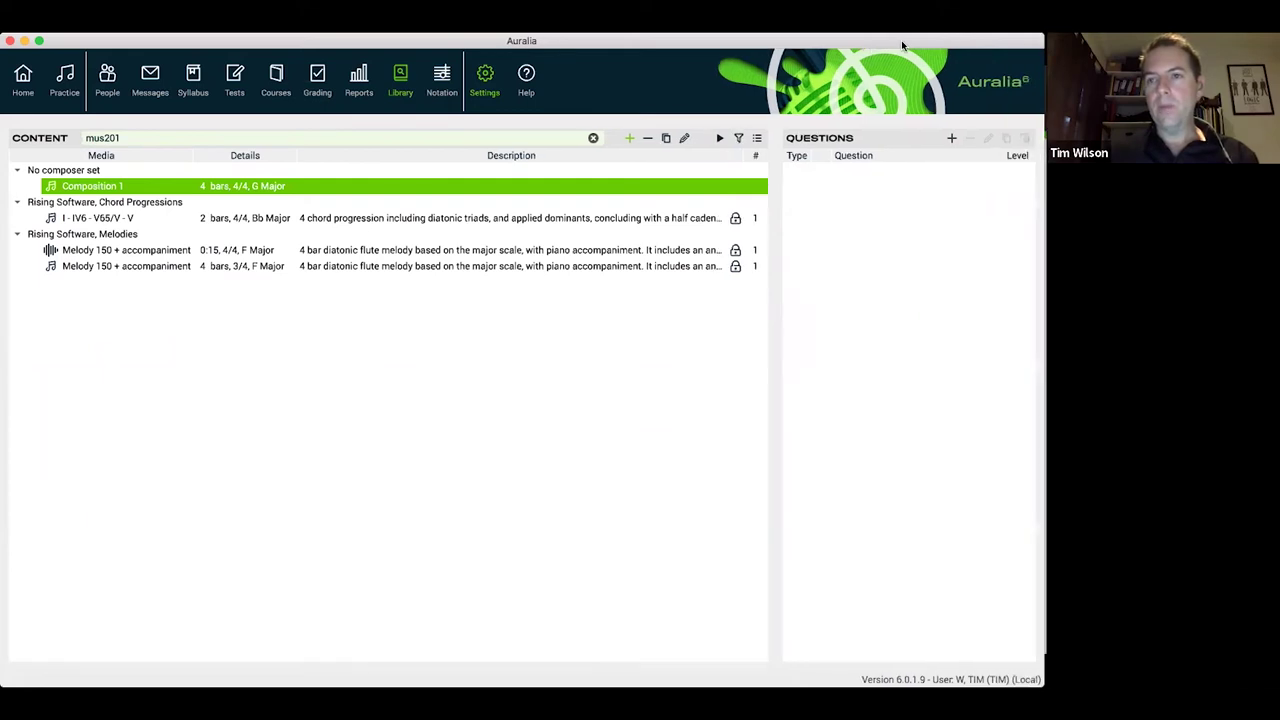
{"action": "left_click", "coordinate": [951, 139]}
{"action": "left_click_drag", "start_coordinate": [576, 74], "coordinate": [579, 57]}
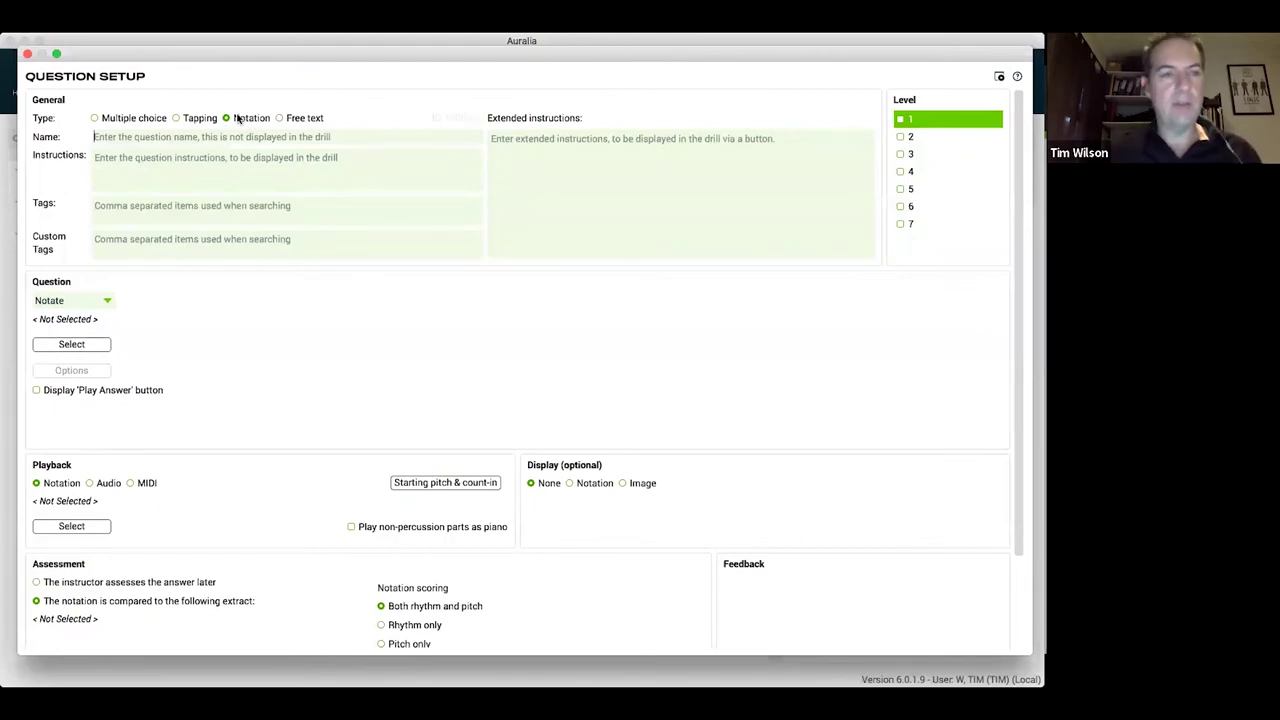
{"action": "type", "text": "Melodic dictation"}
{"action": "left_click", "coordinate": [257, 167]}
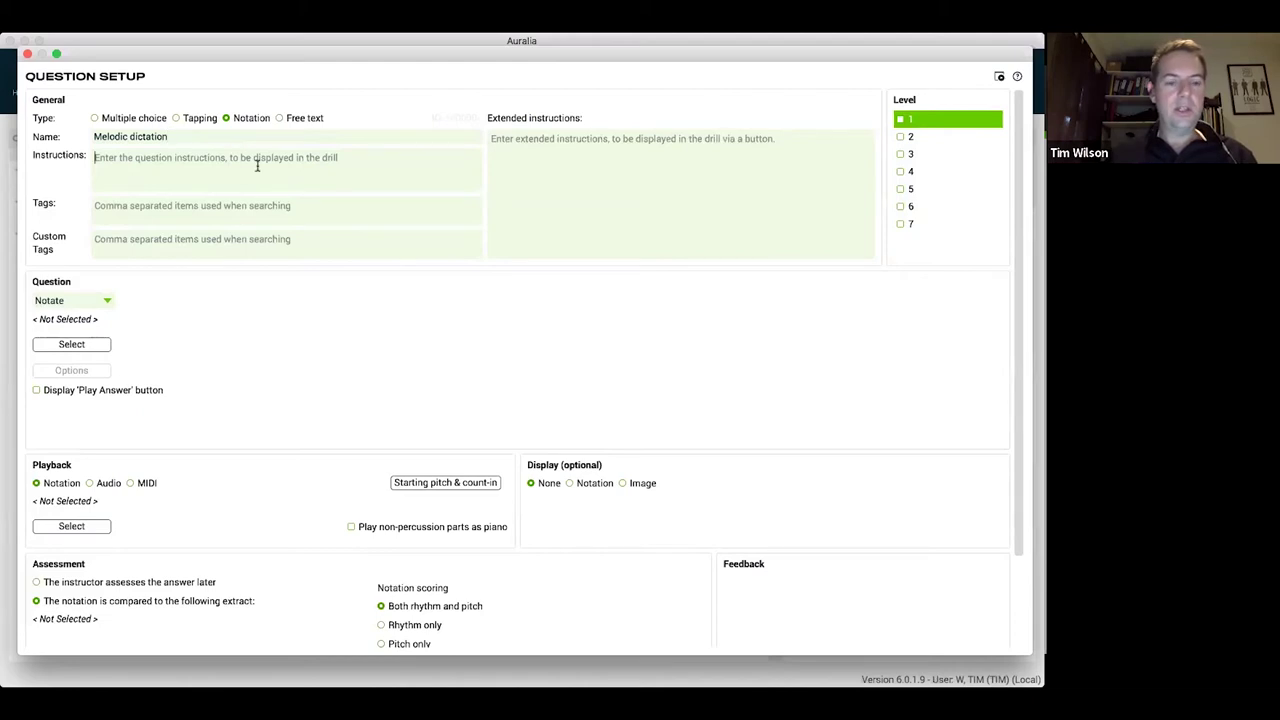
{"action": "type", "text": "Tran"}
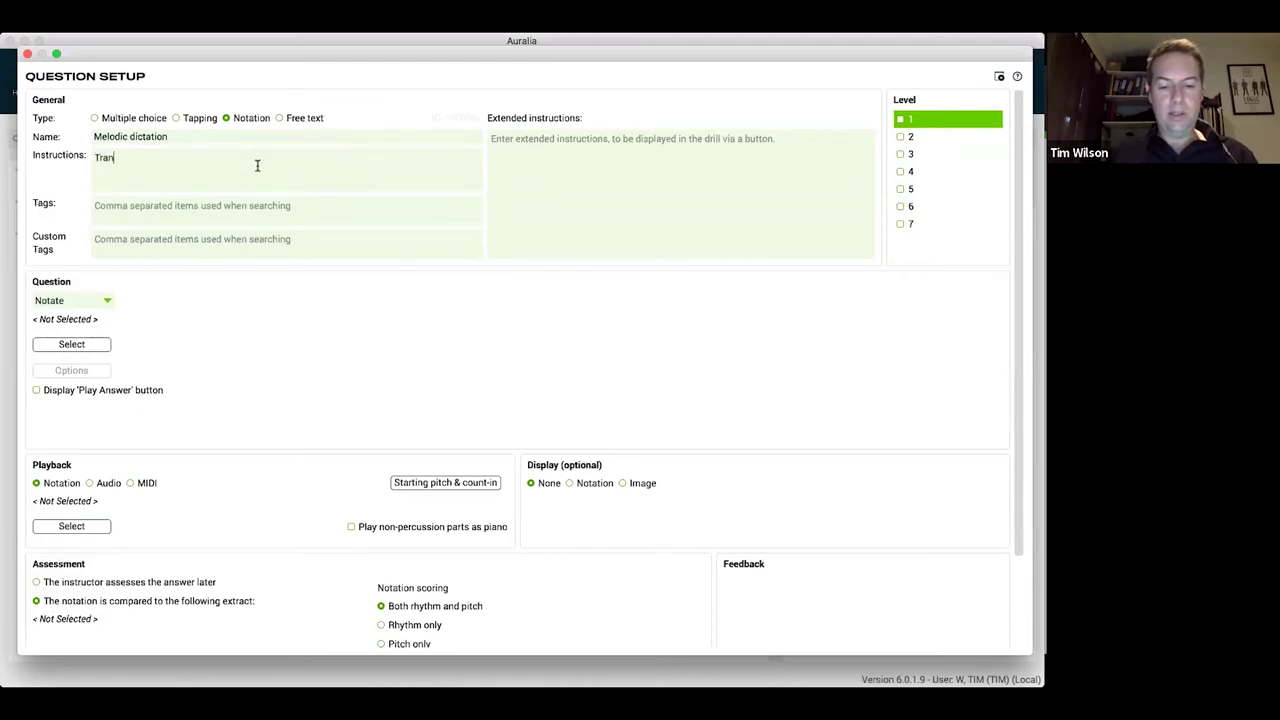
{"action": "type", "text": "scribe the melody"}
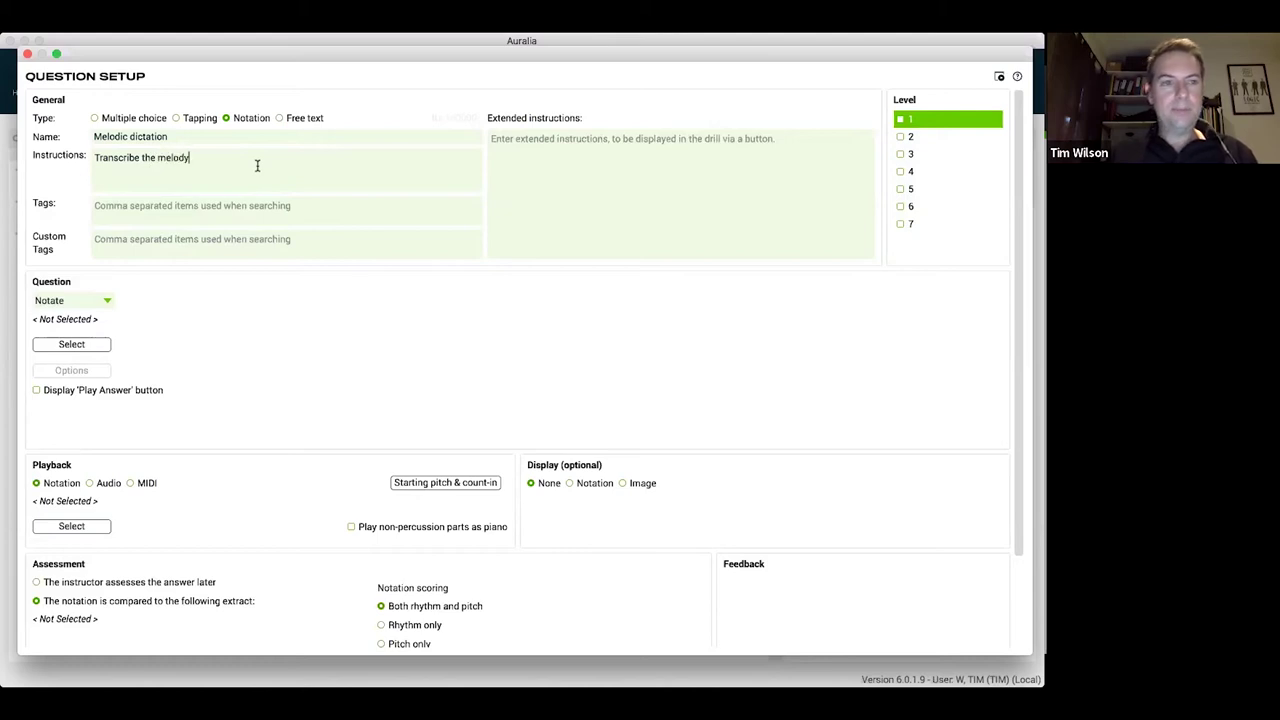
{"action": "left_click", "coordinate": [281, 210]}
{"action": "type", "text": "m"}
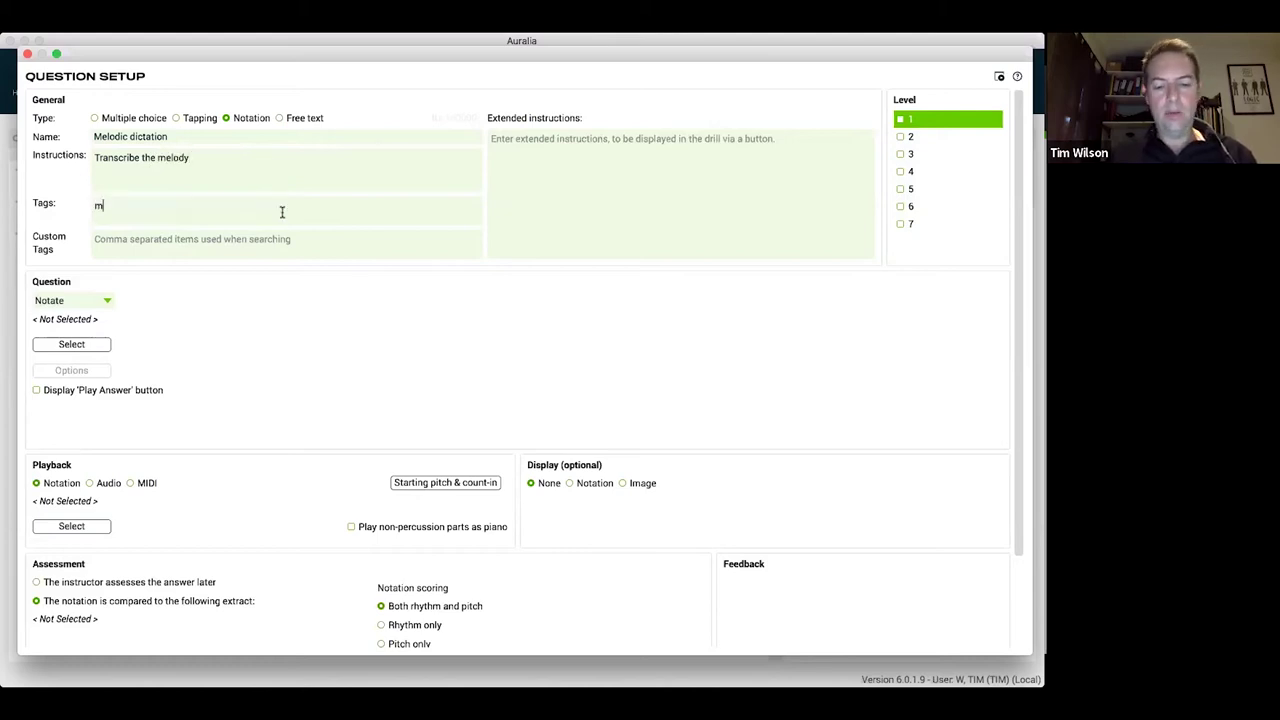
{"action": "type", "text": "us201,"}
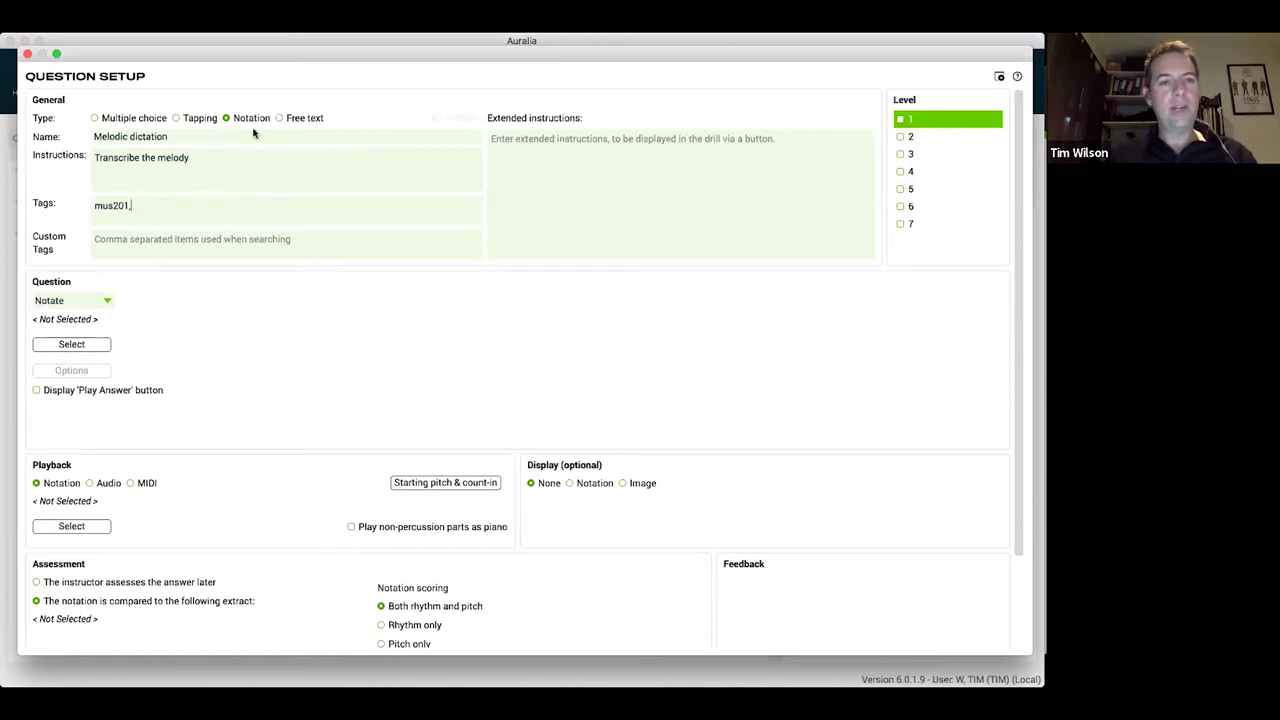
- Keep the question task as Notate and choose Composition 1 as the notation for the question
{"action": "left_click", "coordinate": [72, 303]}
{"action": "left_click", "coordinate": [69, 300]}
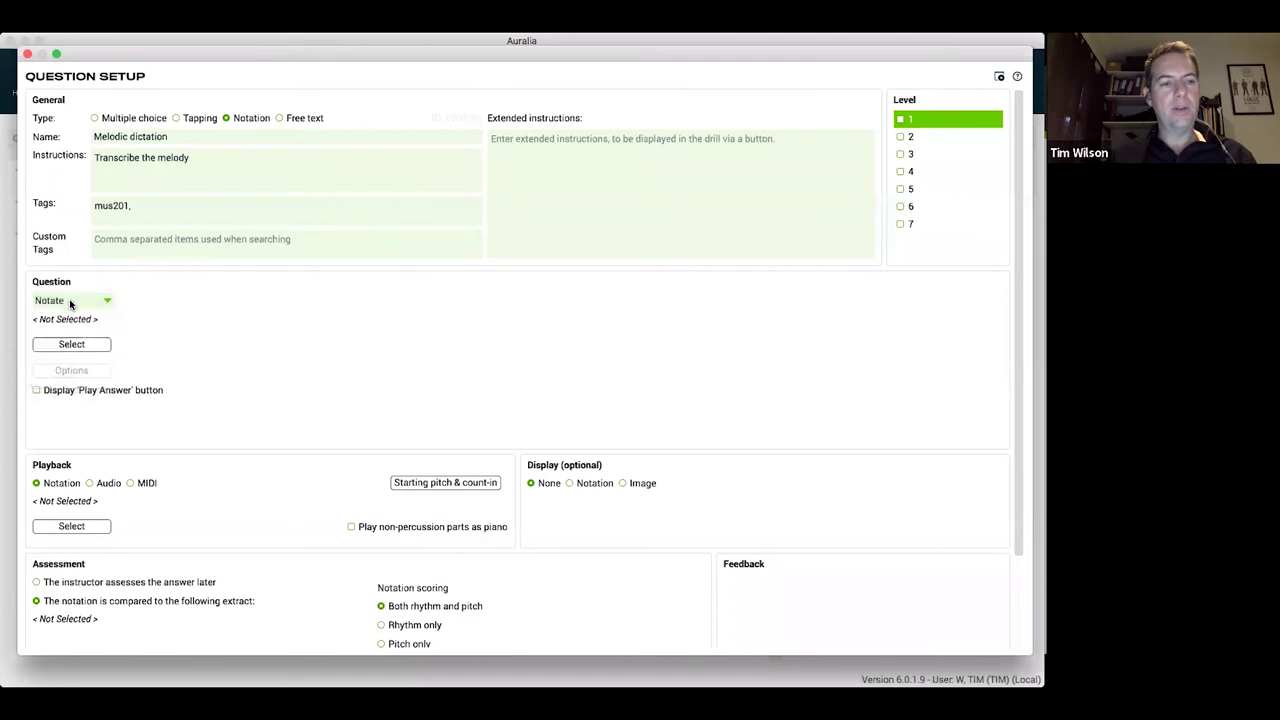
{"action": "left_click", "coordinate": [75, 345]}
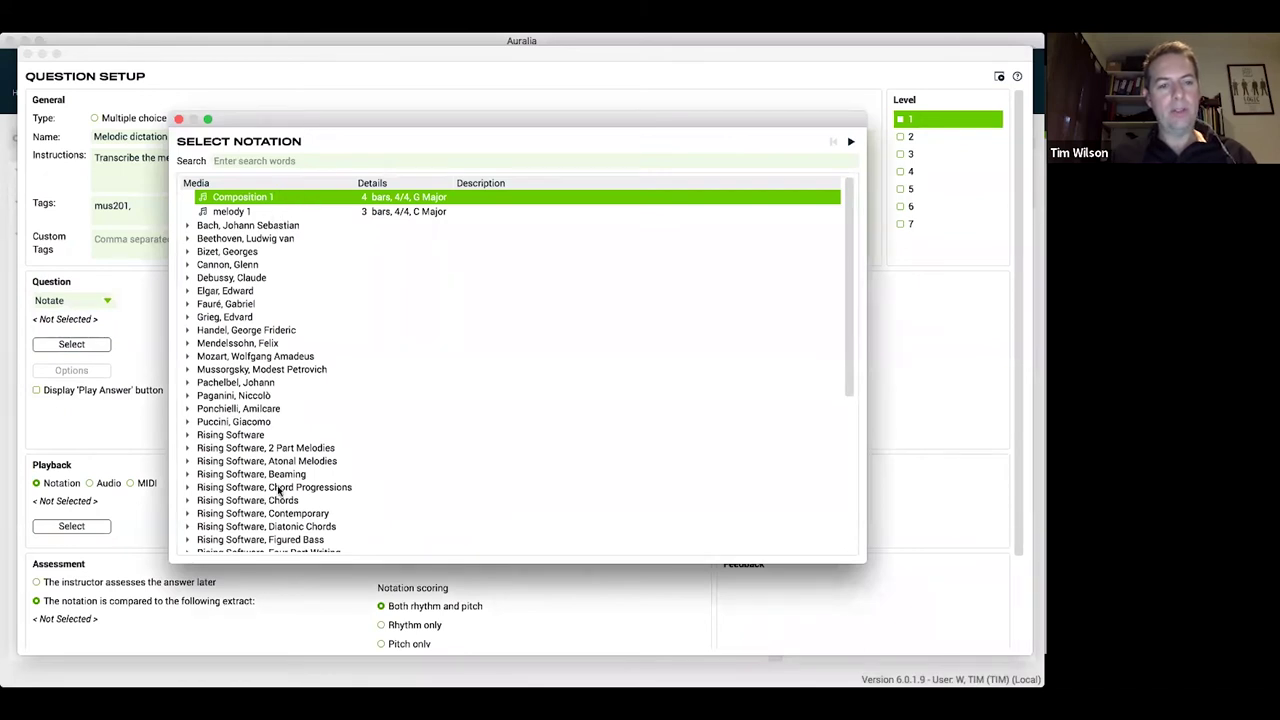
{"action": "scroll", "coordinate": [410, 476], "scroll_direction": "down", "scroll_amount": 3}
{"action": "scroll", "coordinate": [410, 476], "scroll_direction": "up", "scroll_amount": 3}
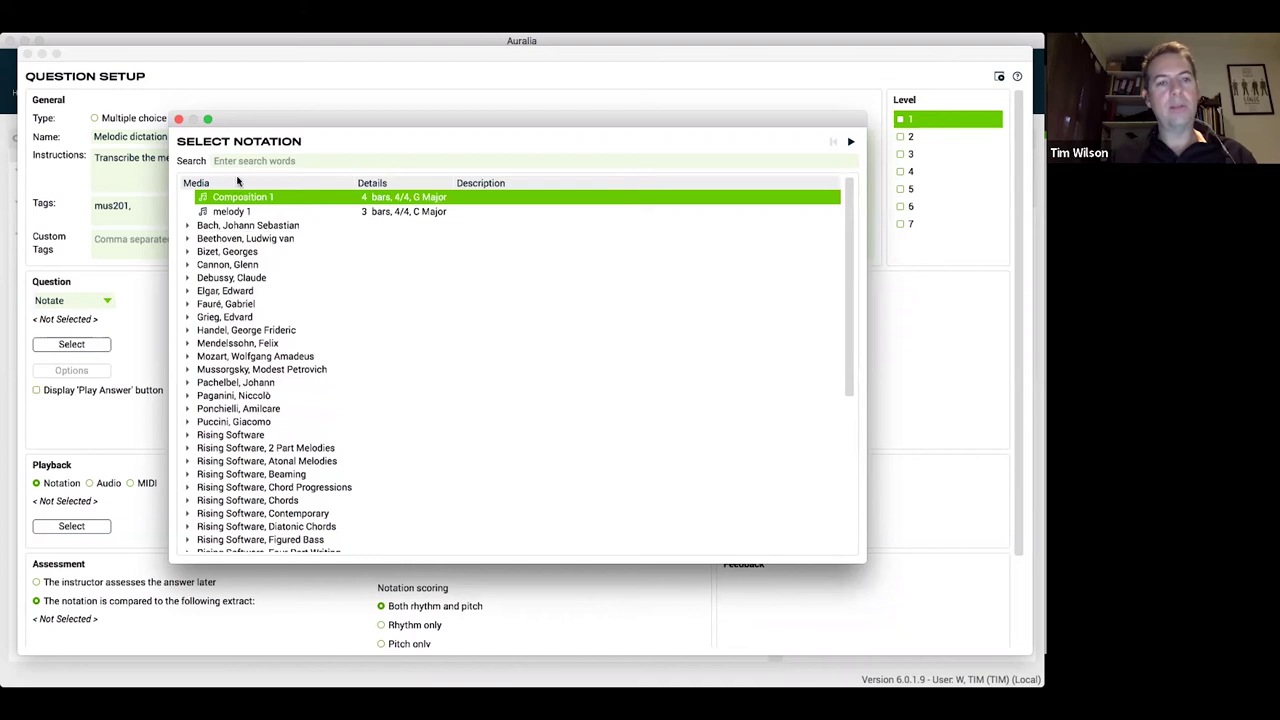
{"action": "left_click", "coordinate": [179, 120]}
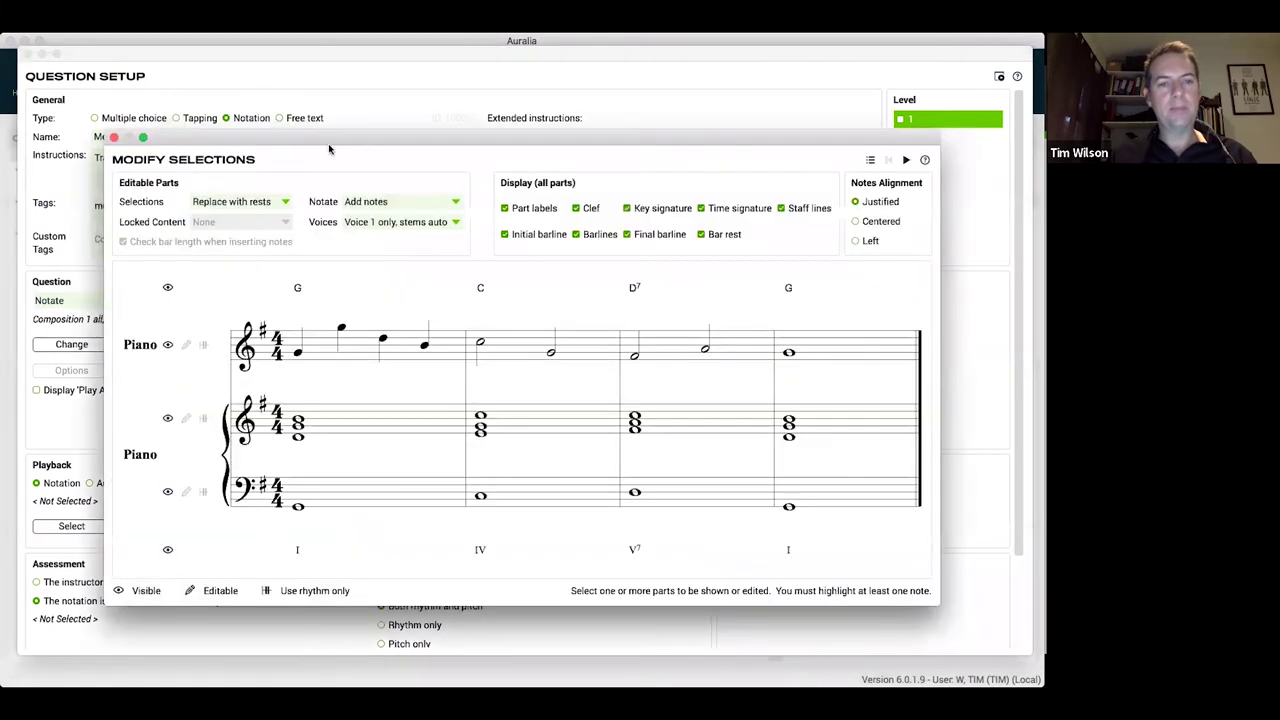
{"action": "left_click_drag", "start_coordinate": [349, 147], "coordinate": [306, 78]}
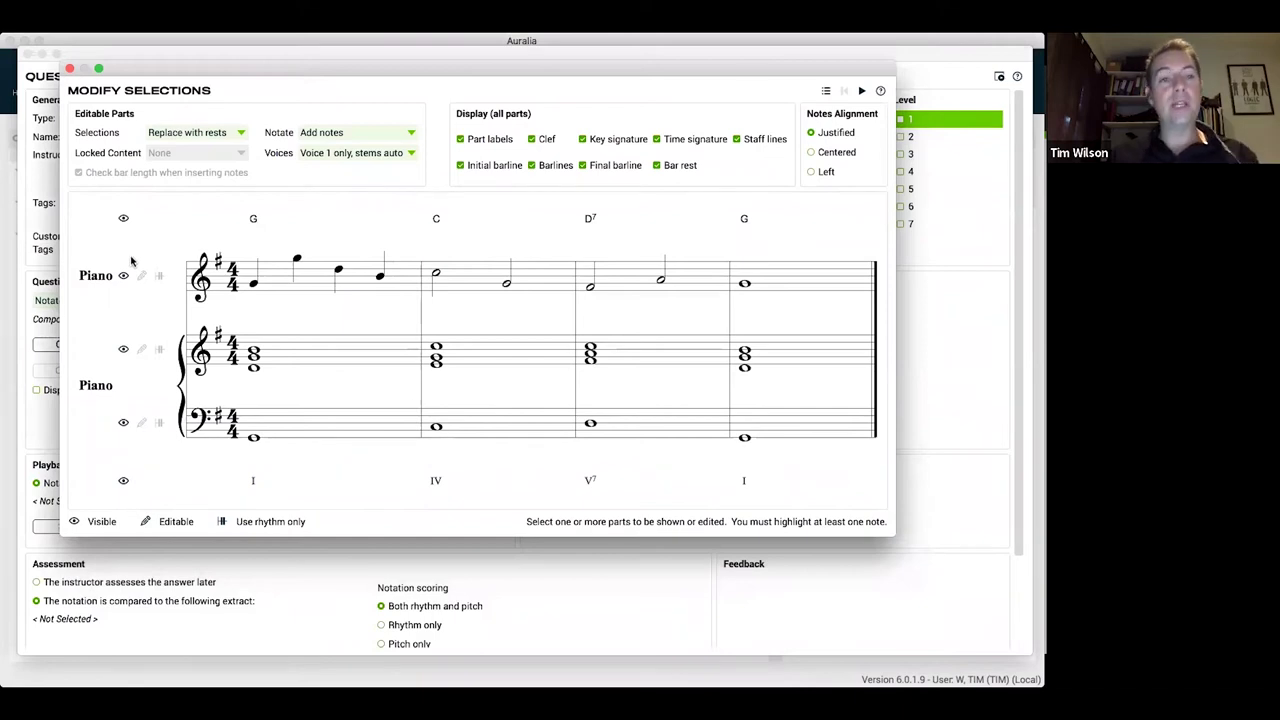
- Hide the chord symbols, the Roman numerals and both lower piano staves, leaving only the melody staff visible
{"action": "left_click", "coordinate": [123, 218]}
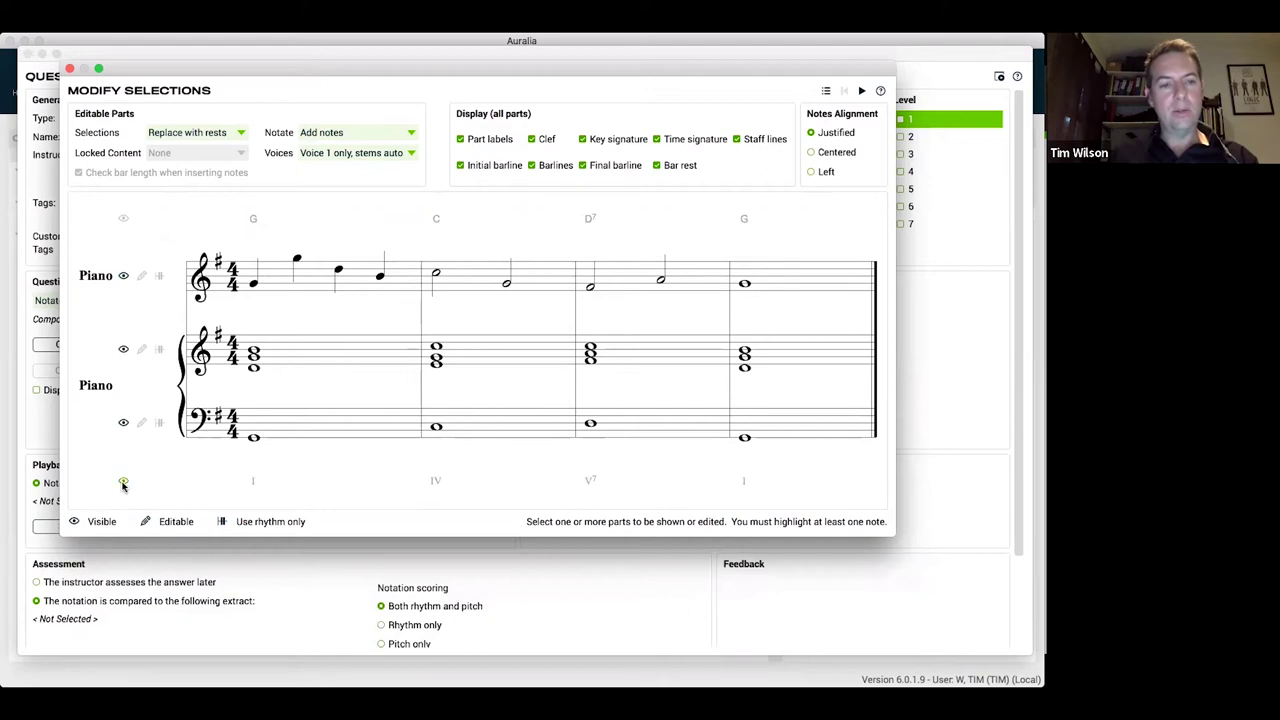
{"action": "left_click", "coordinate": [123, 423]}
{"action": "left_click", "coordinate": [123, 351]}
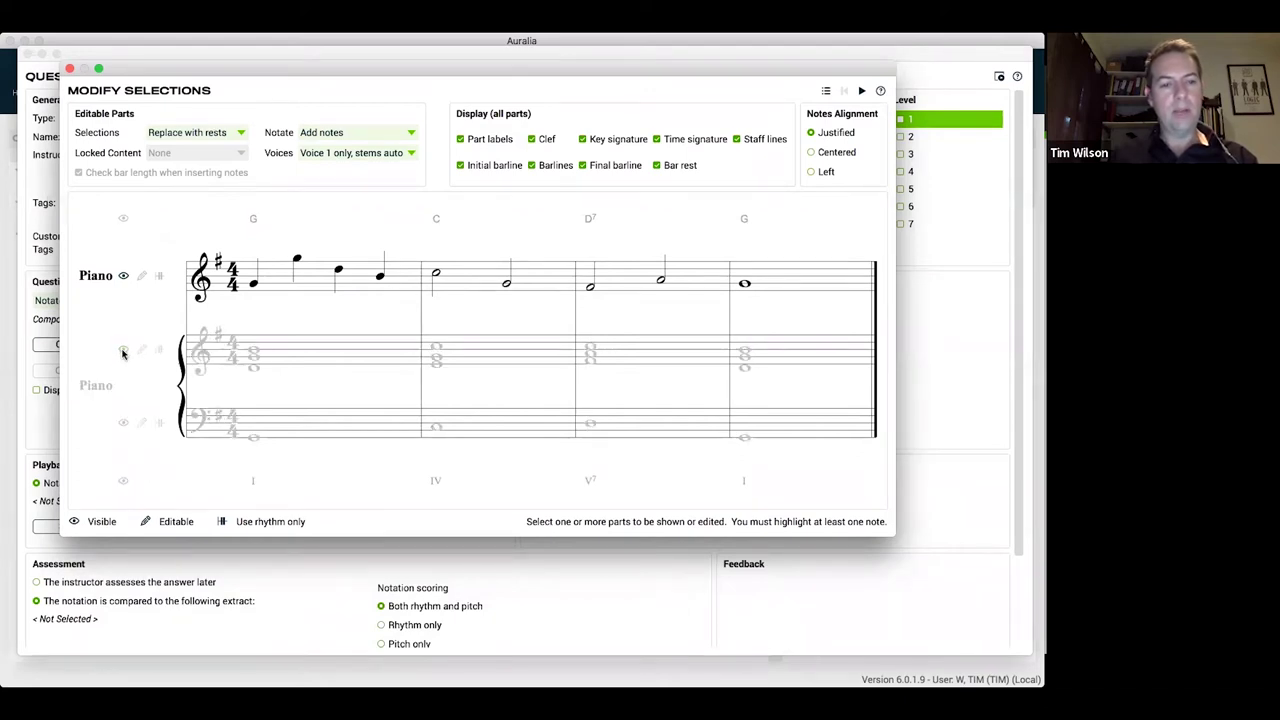
- Make the melody staff editable and mark every note except the opening G as the selection to transcribe
{"action": "left_click", "coordinate": [142, 277]}
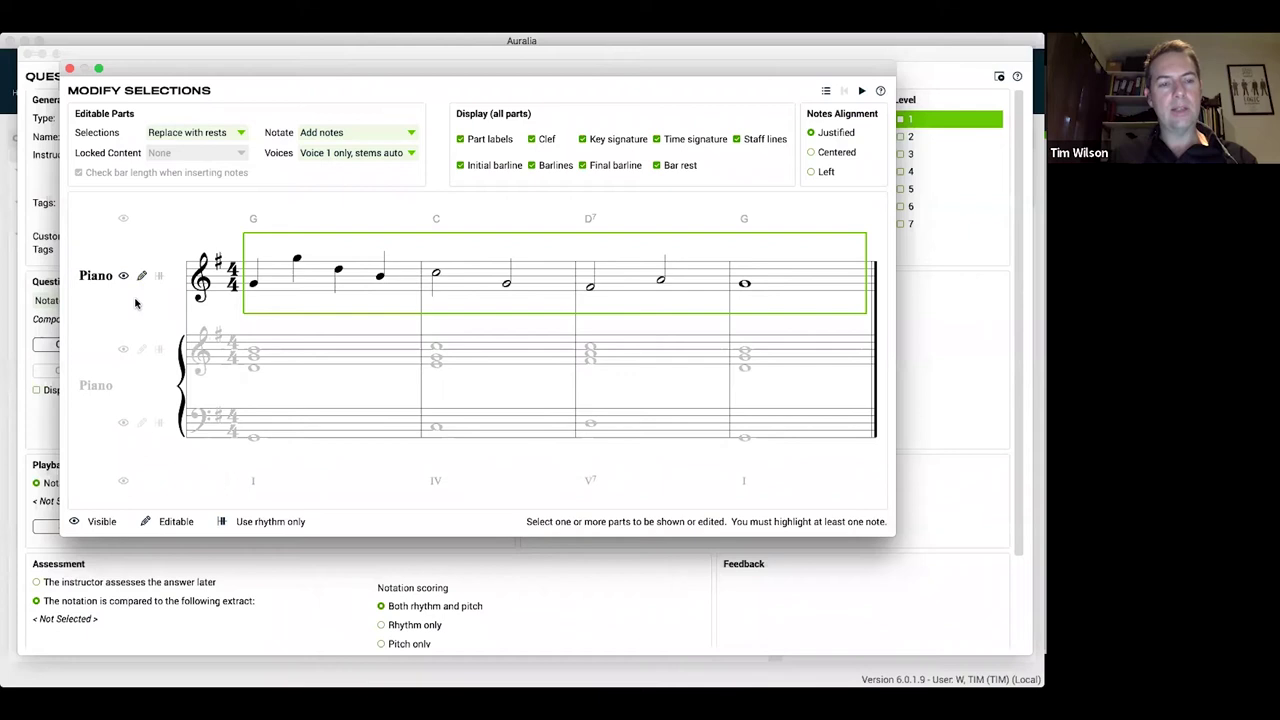
{"action": "left_click_drag", "start_coordinate": [213, 299], "coordinate": [378, 296]}
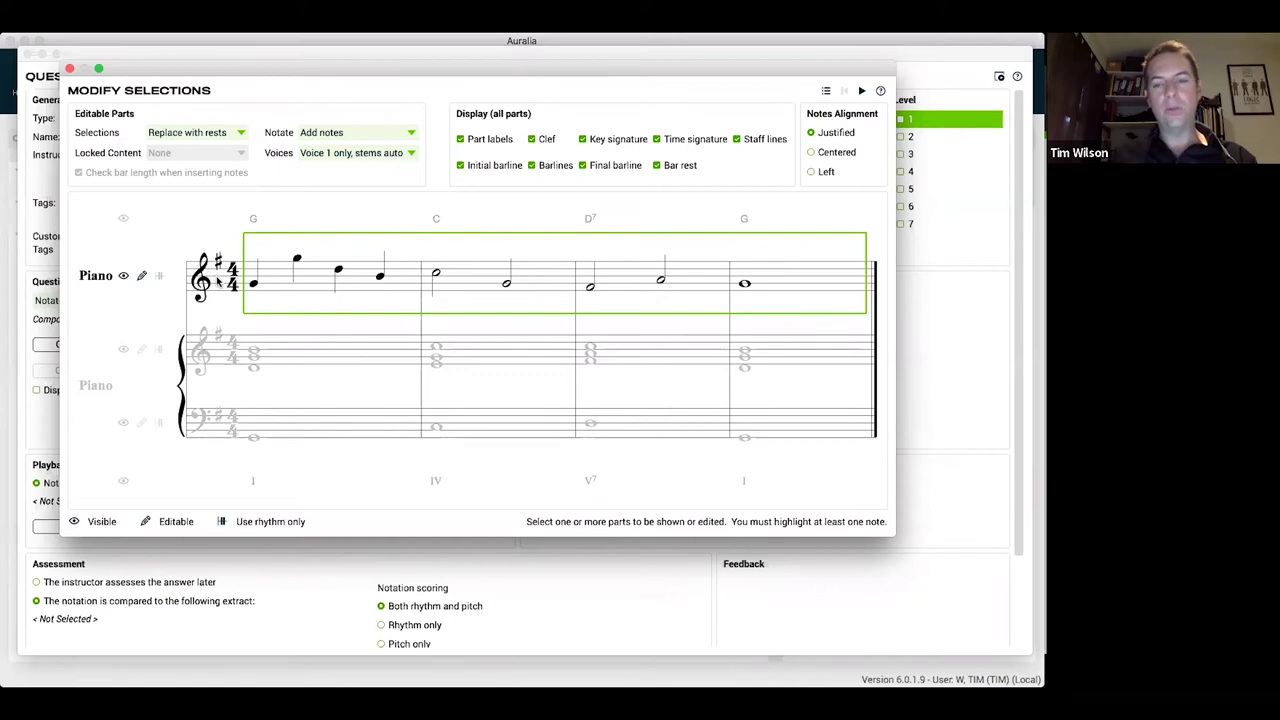
{"action": "left_click", "coordinate": [219, 282]}
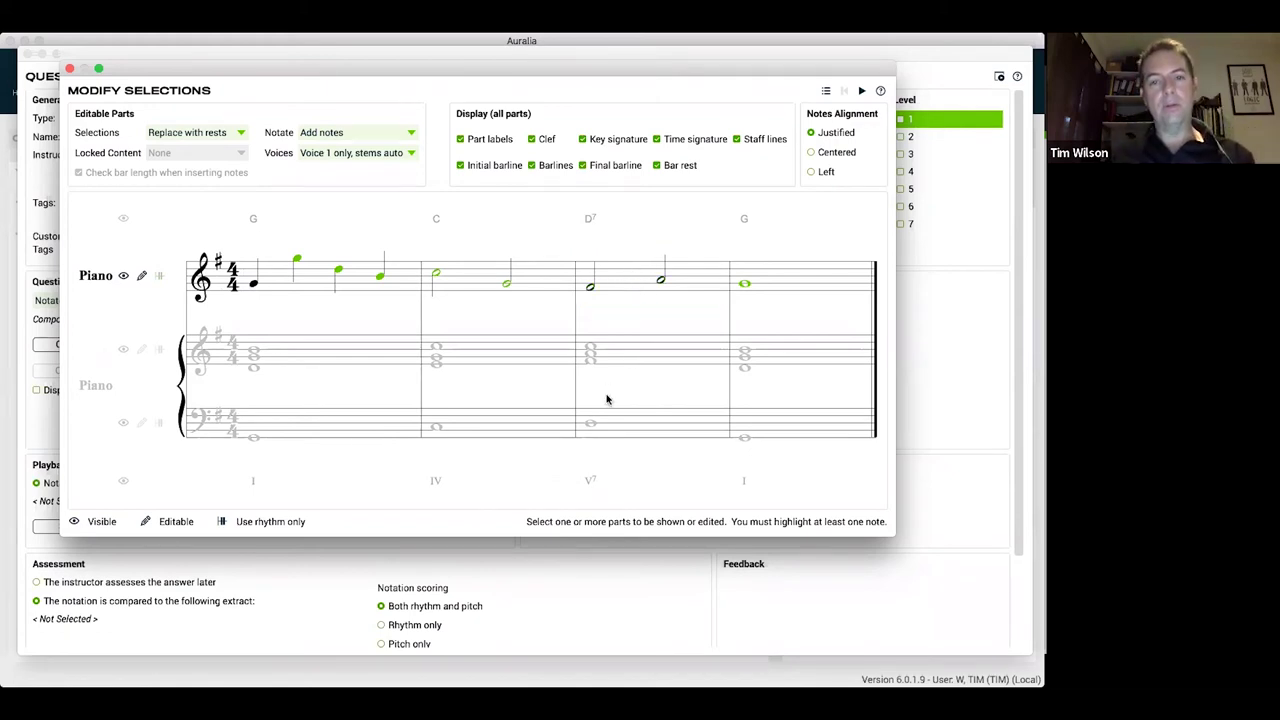
{"action": "left_click", "coordinate": [644, 283]}
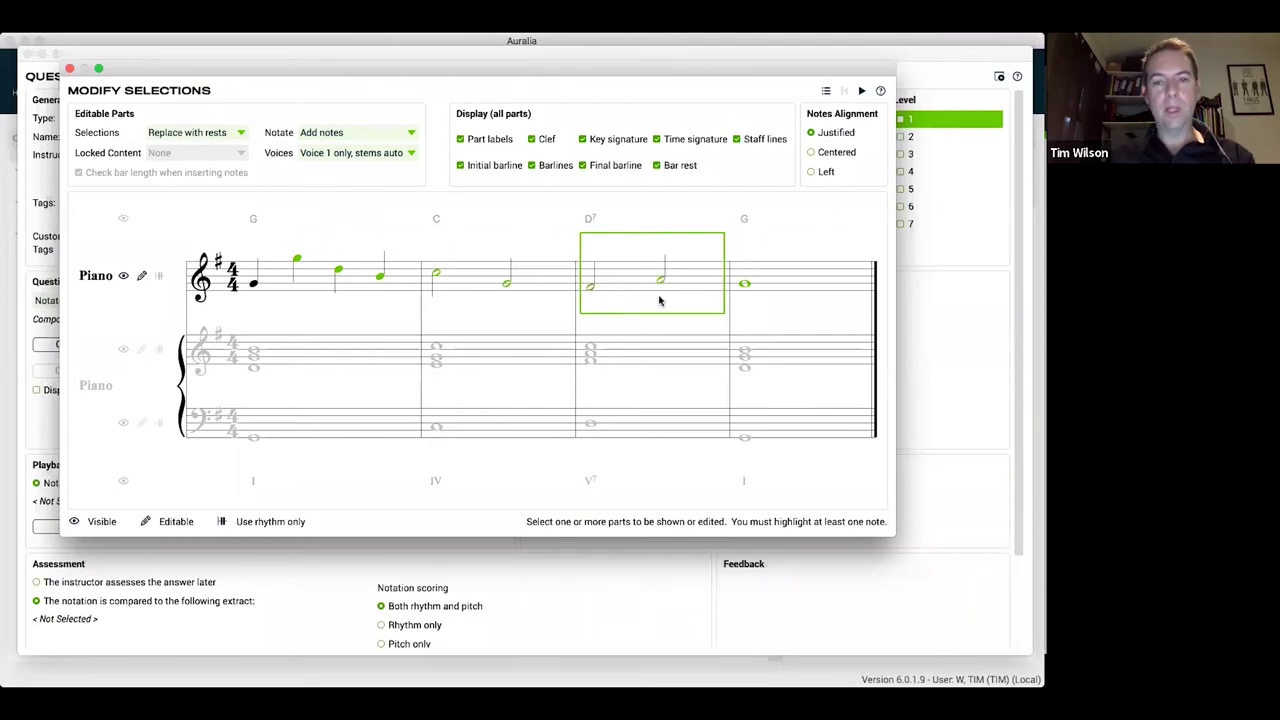
- Hide the part labels, set the selections to Replace with blanks, and open the Notate choices
{"action": "left_click", "coordinate": [461, 140]}
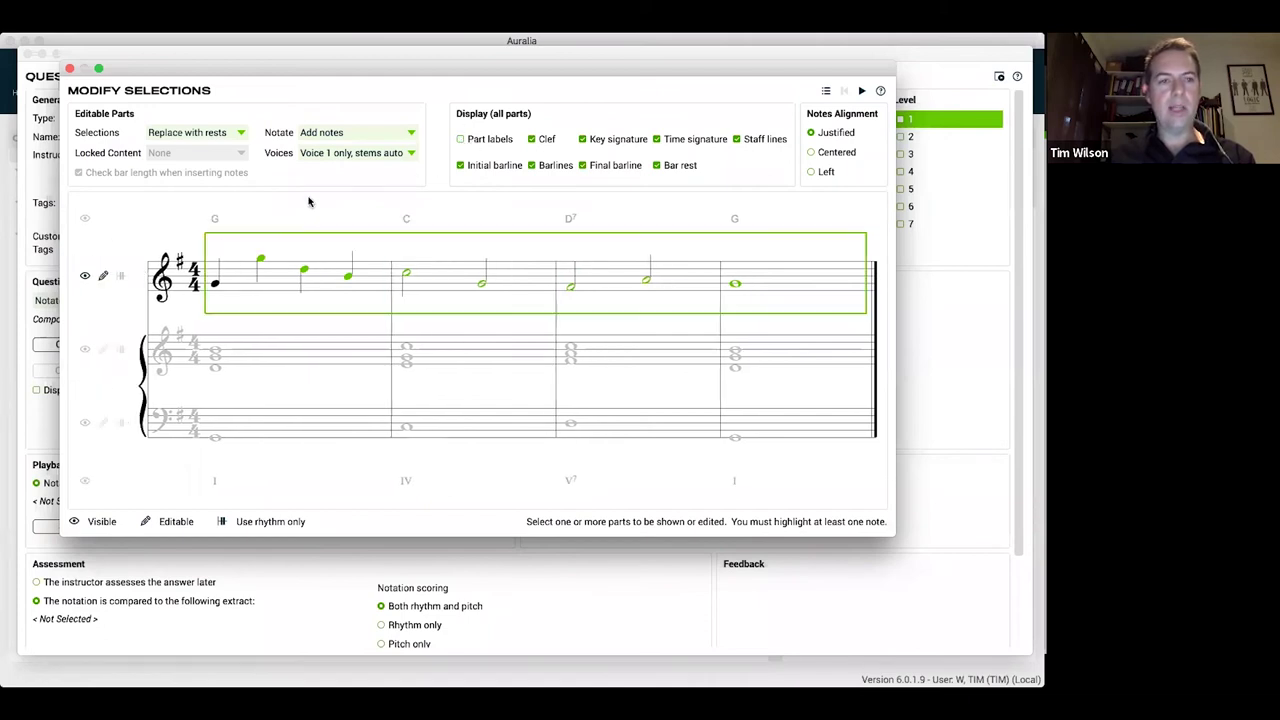
{"action": "left_click", "coordinate": [227, 134]}
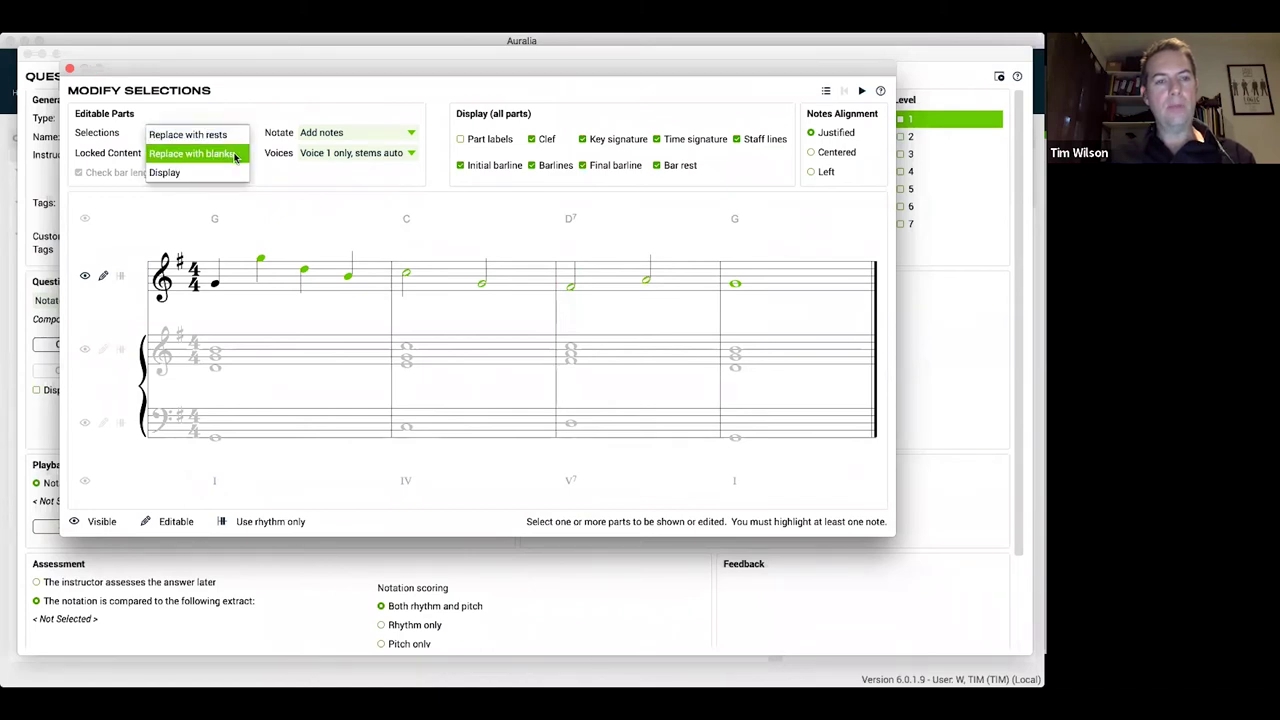
{"action": "left_click", "coordinate": [235, 157]}
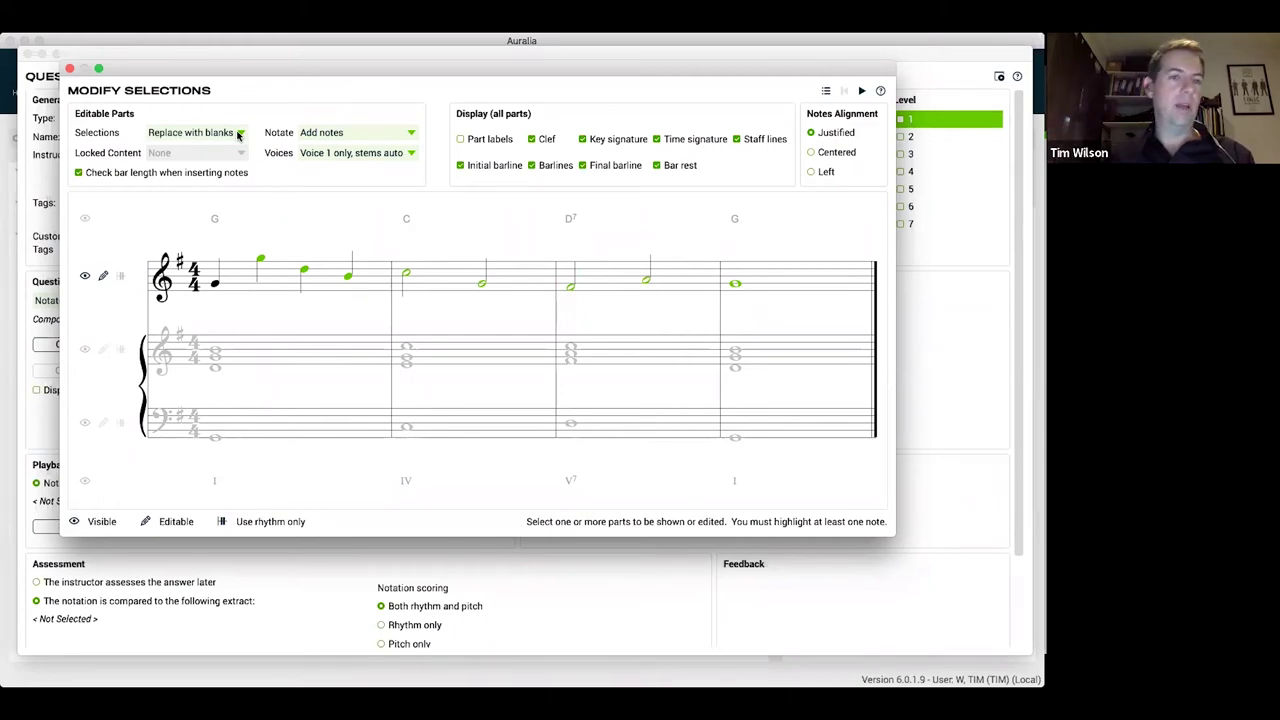
{"action": "left_click", "coordinate": [377, 134]}
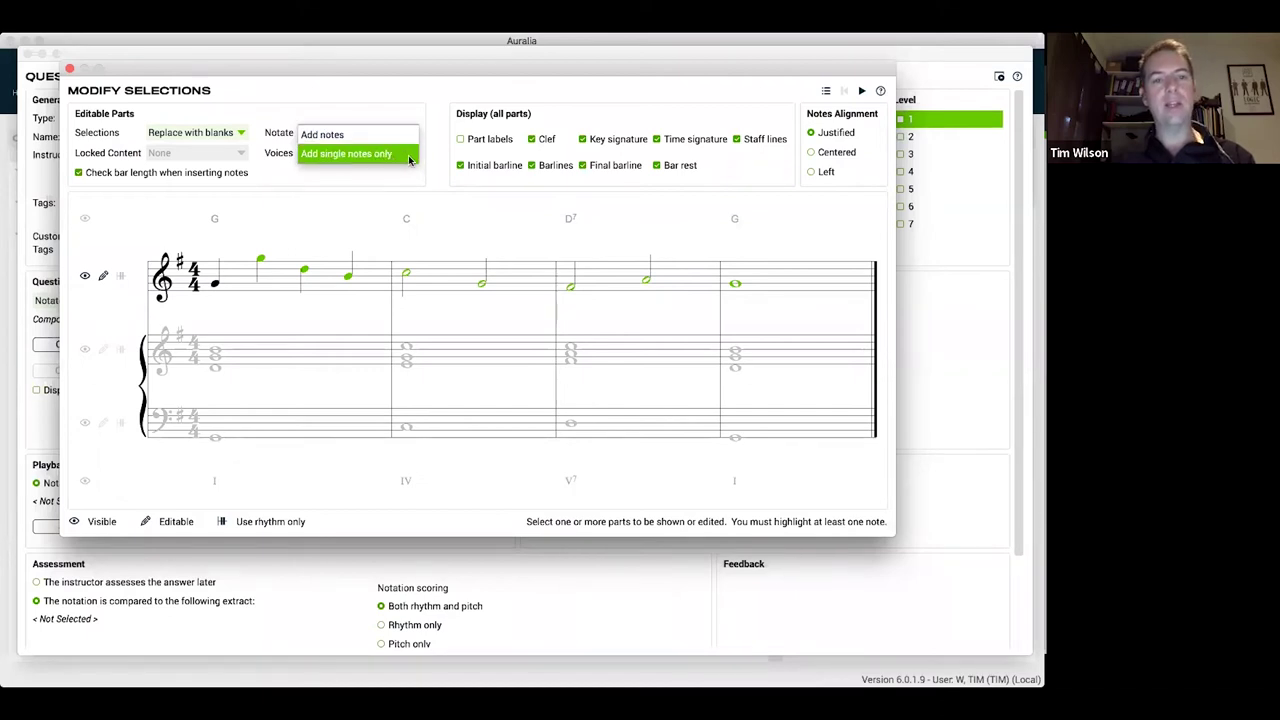
- Limit notation input to "Add single notes only" in the question's editable parts and close the selection settings
{"action": "left_click", "coordinate": [409, 155]}
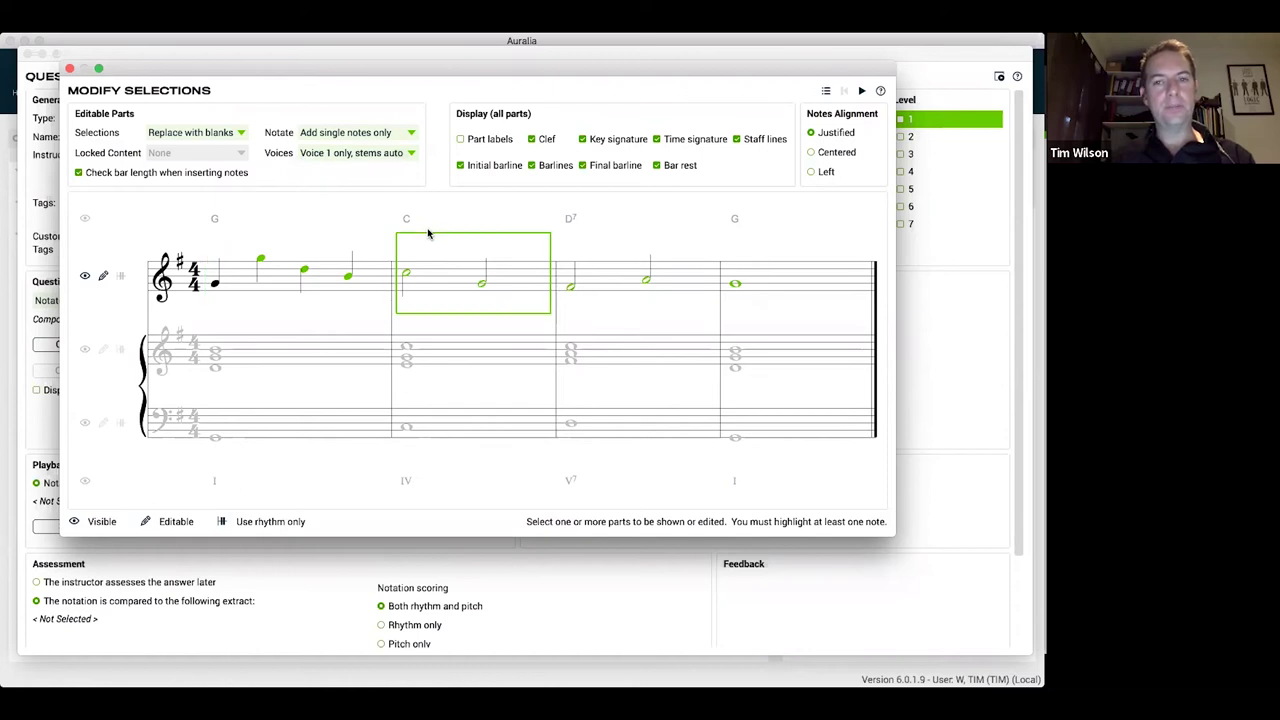
{"action": "left_click", "coordinate": [70, 69]}
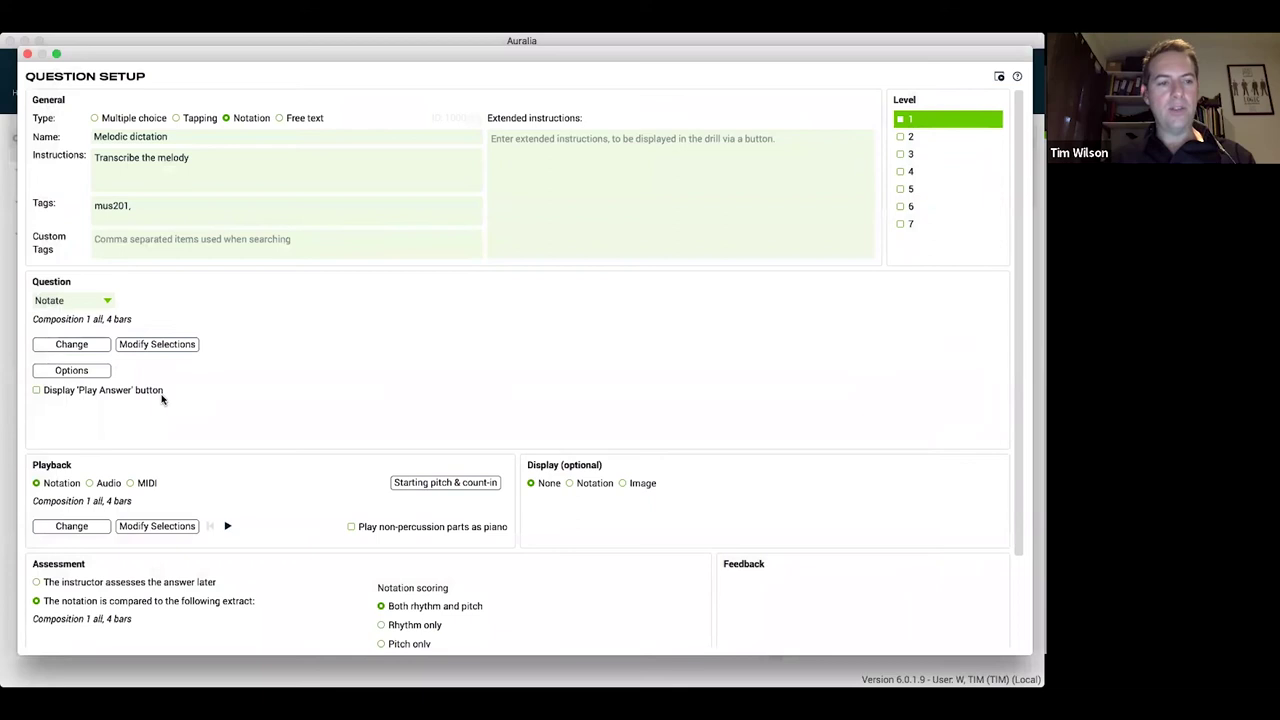
- Include the treble and bass accompaniment staves in the question's playback along with the melody
{"action": "left_click", "coordinate": [184, 528]}
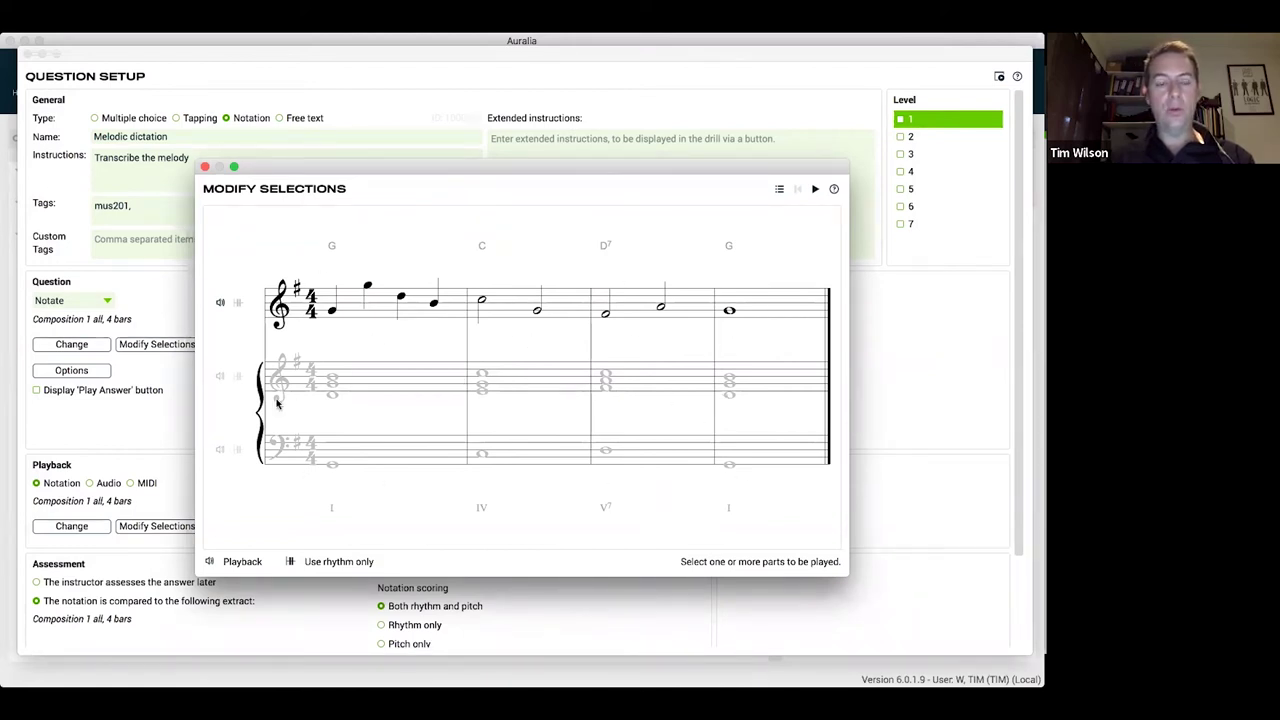
{"action": "left_click", "coordinate": [220, 377]}
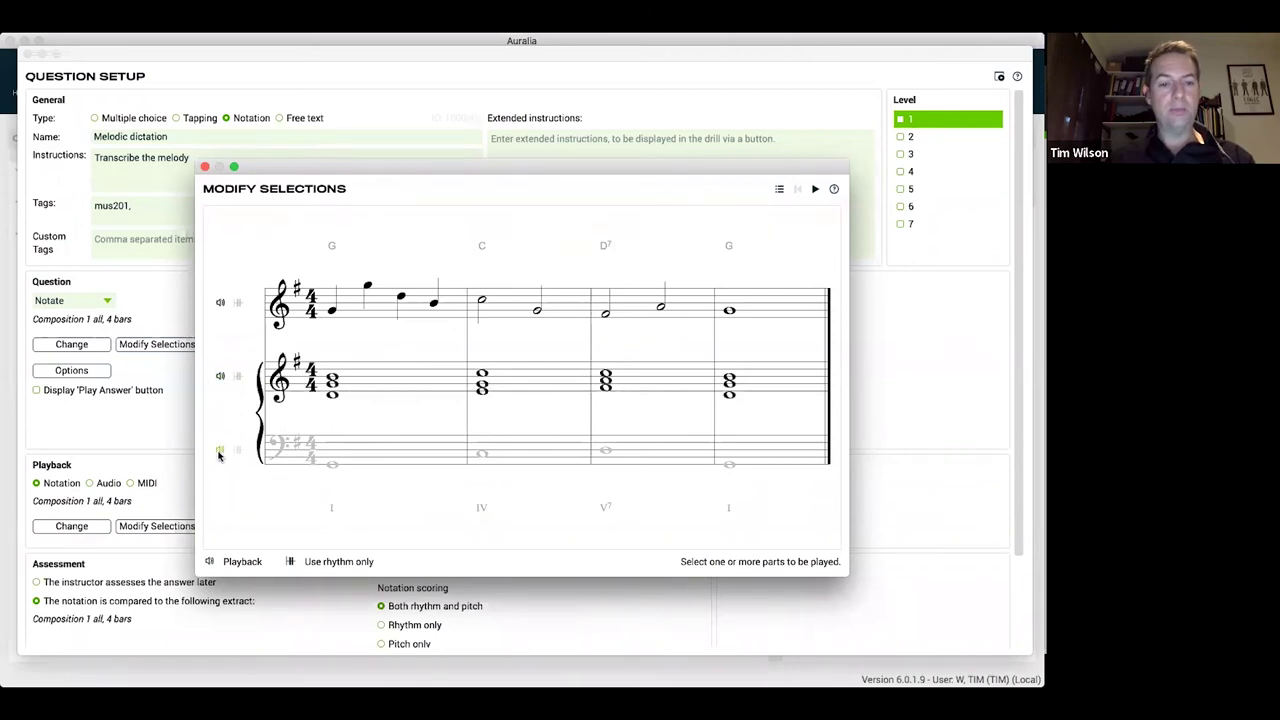
{"action": "left_click", "coordinate": [220, 452]}
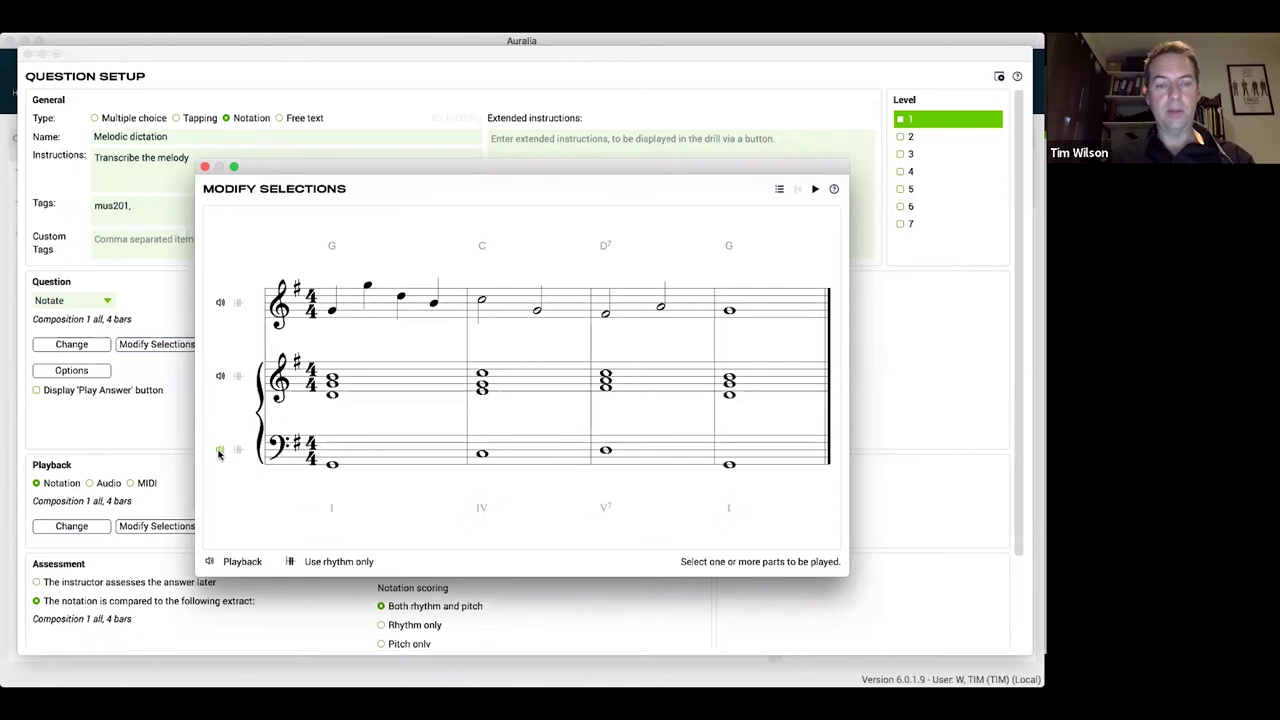
{"action": "left_click", "coordinate": [205, 167]}
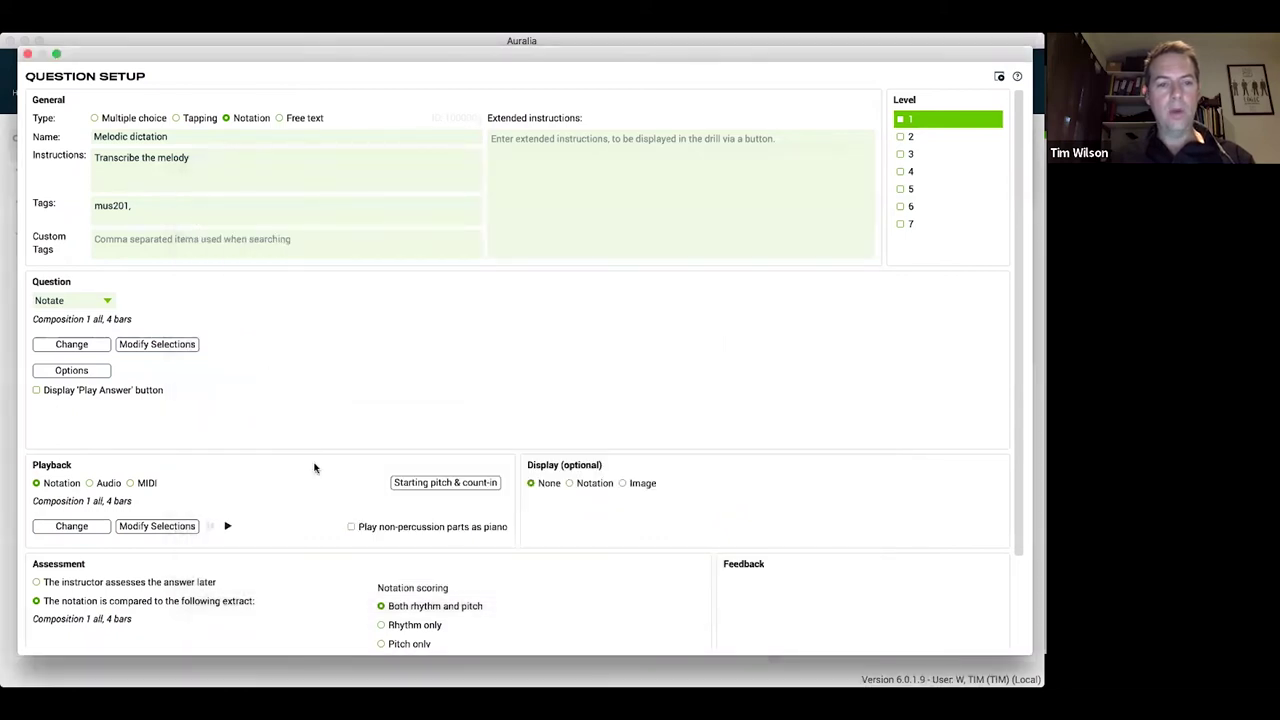
- Set the question's starting pitch to a G major chord and its count-in to 1 bar
{"action": "left_click", "coordinate": [451, 486]}
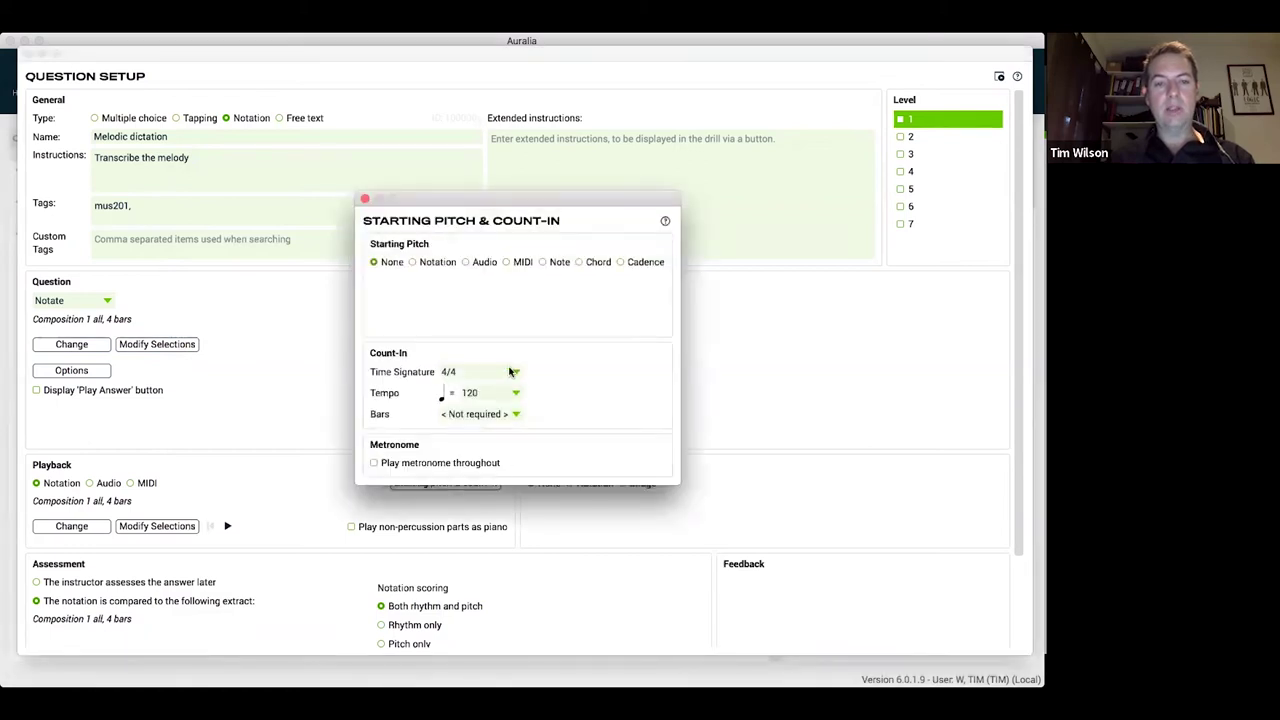
{"action": "left_click", "coordinate": [585, 263]}
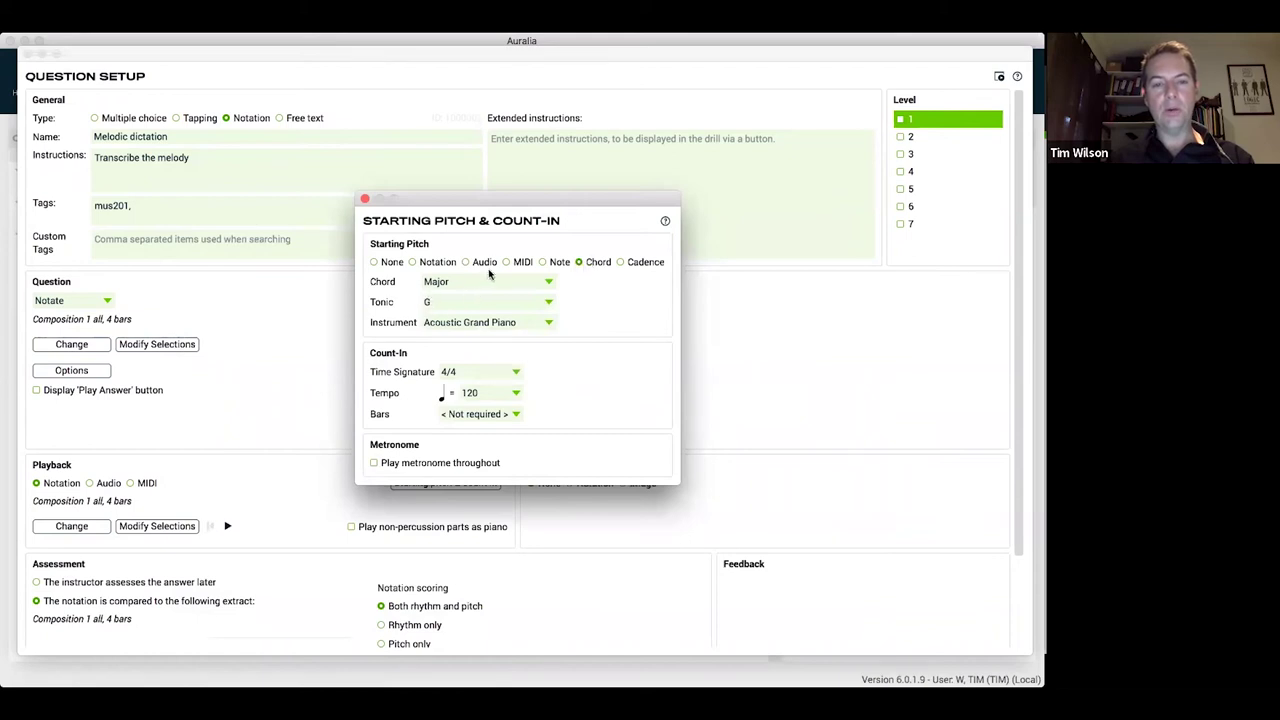
{"action": "left_click", "coordinate": [515, 413]}
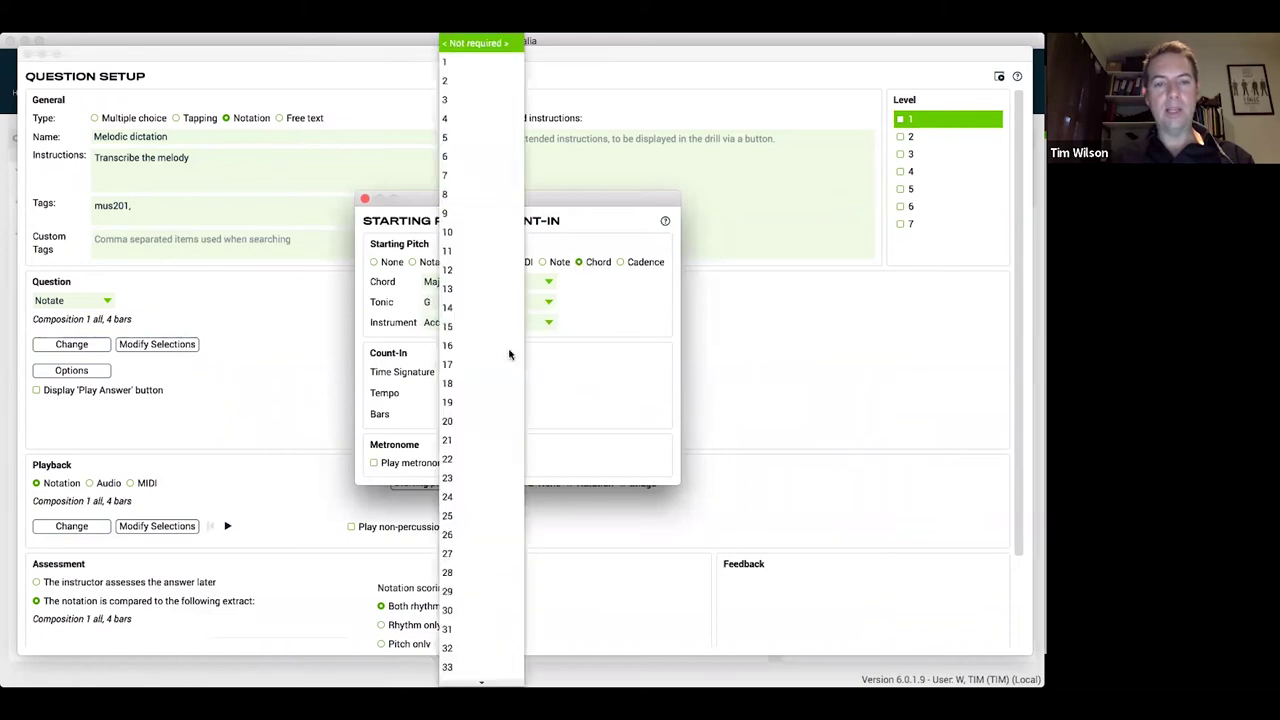
{"action": "left_click", "coordinate": [489, 62]}
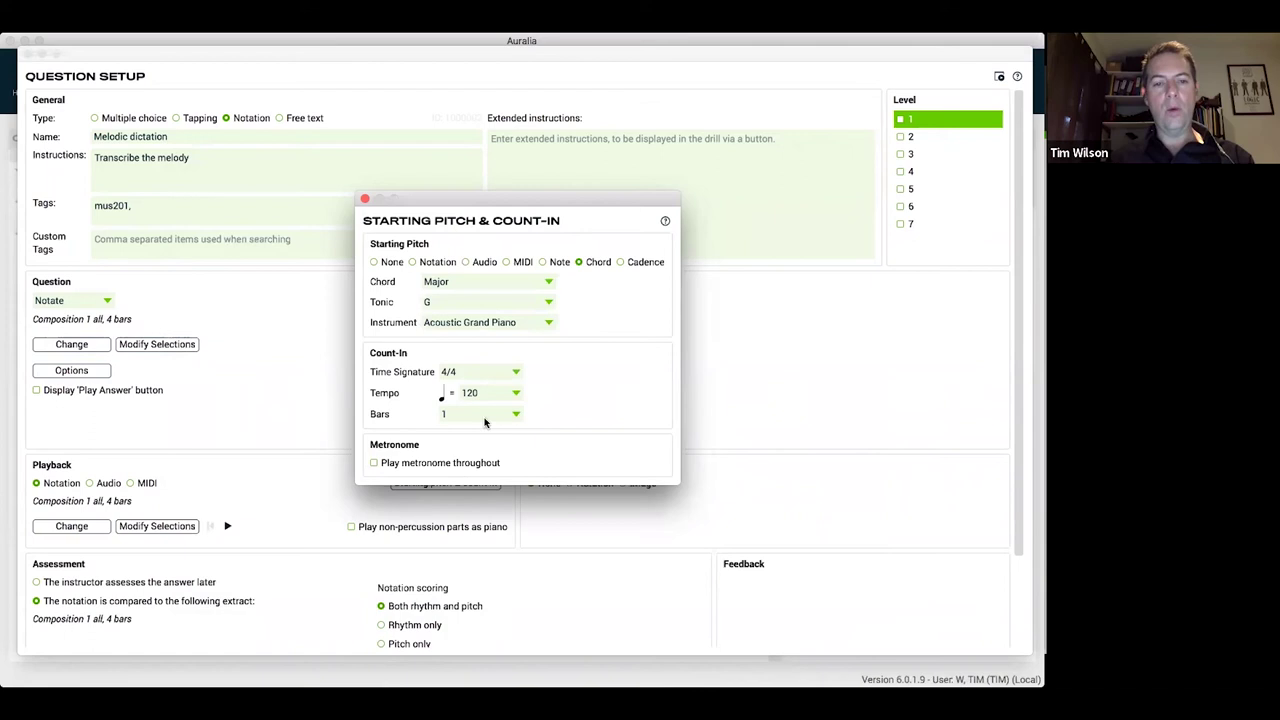
{"action": "left_click", "coordinate": [365, 200]}
{"action": "scroll", "coordinate": [437, 380], "scroll_direction": "down", "scroll_amount": 2}
{"action": "scroll", "coordinate": [437, 386], "scroll_direction": "up", "scroll_amount": 2}
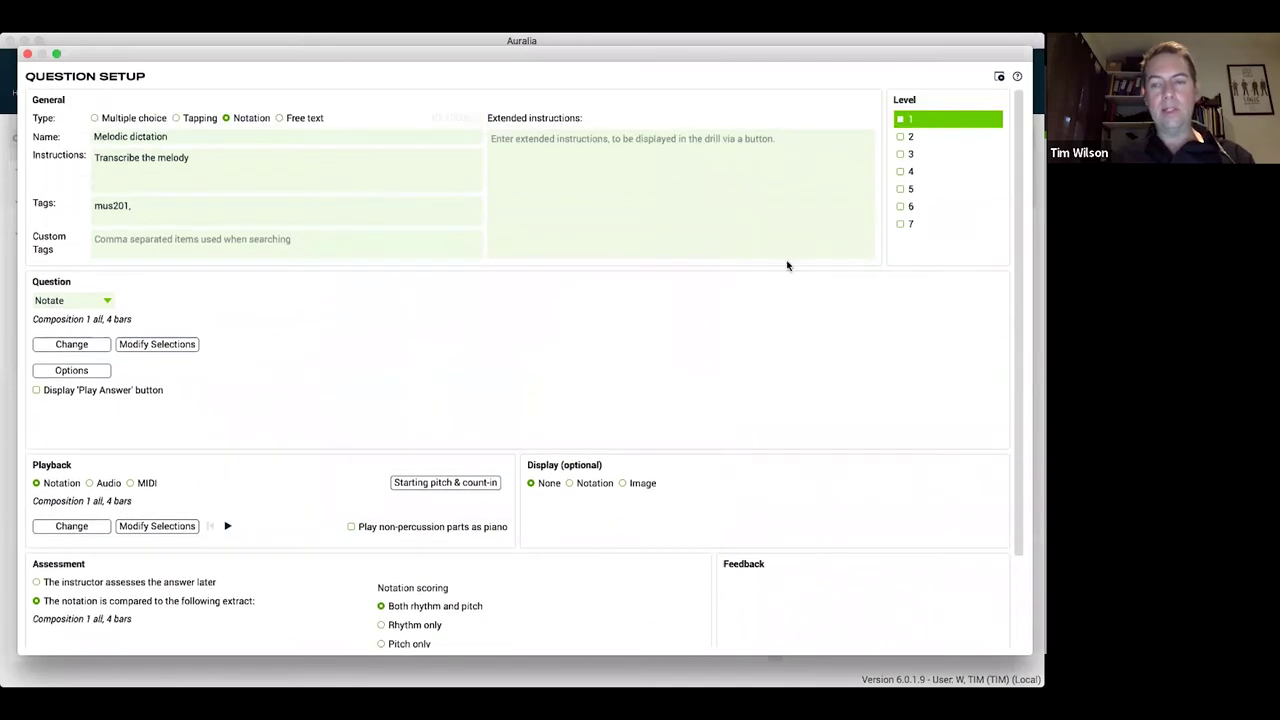
- Test the question, entering quarter notes high G, D, B to complete bar one and B, G, A in bar two
{"action": "left_click", "coordinate": [1000, 78]}
{"action": "left_click_drag", "start_coordinate": [547, 276], "coordinate": [539, 242]}
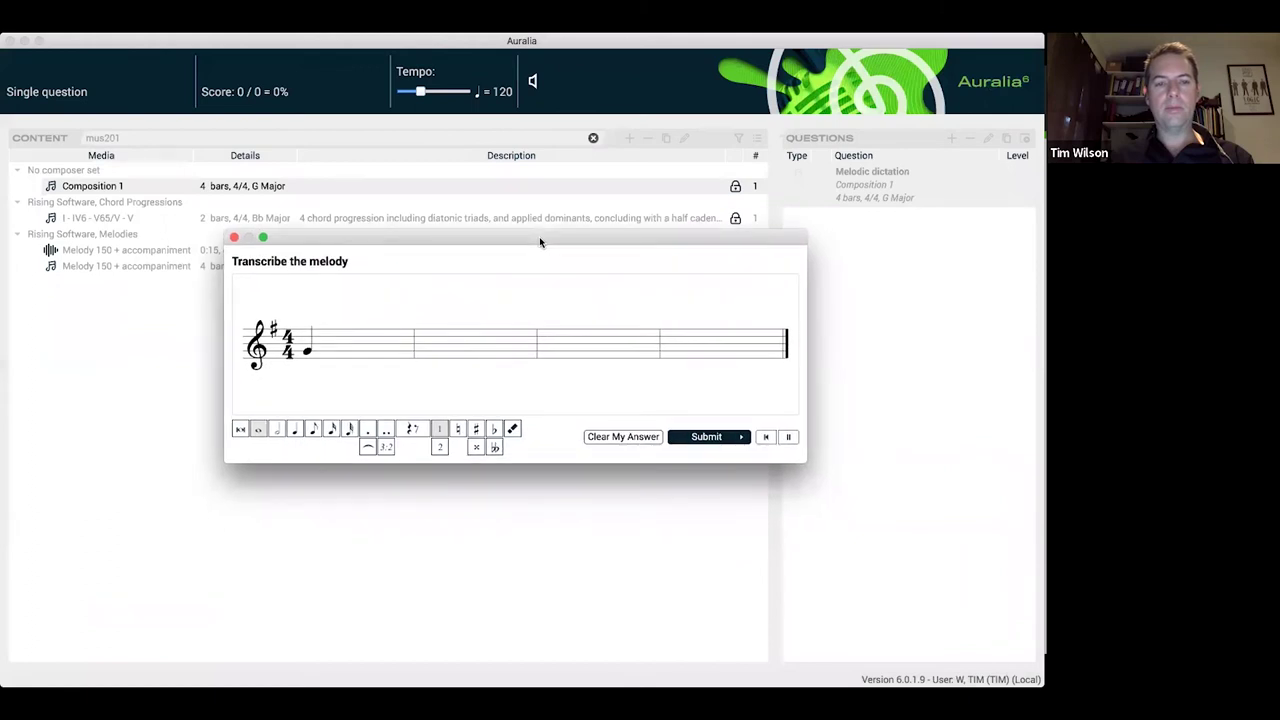
{"action": "left_click", "coordinate": [296, 430]}
{"action": "left_click", "coordinate": [378, 328]}
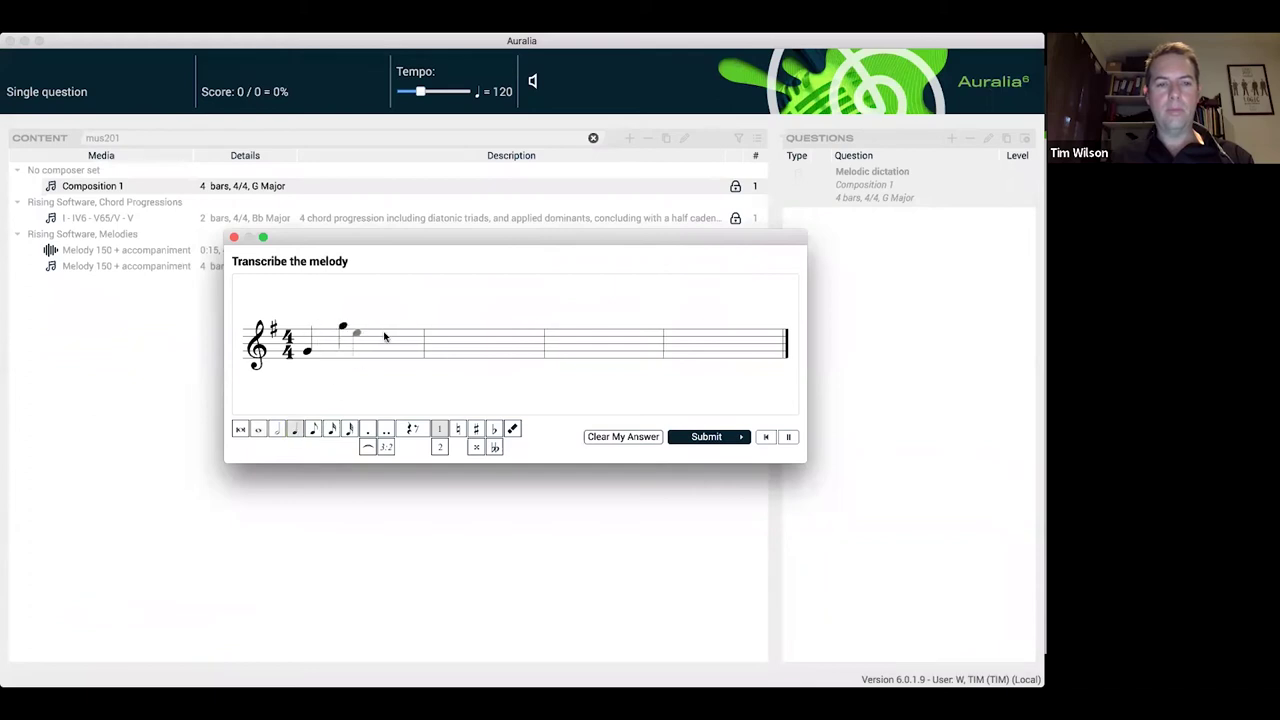
{"action": "left_click", "coordinate": [384, 338]}
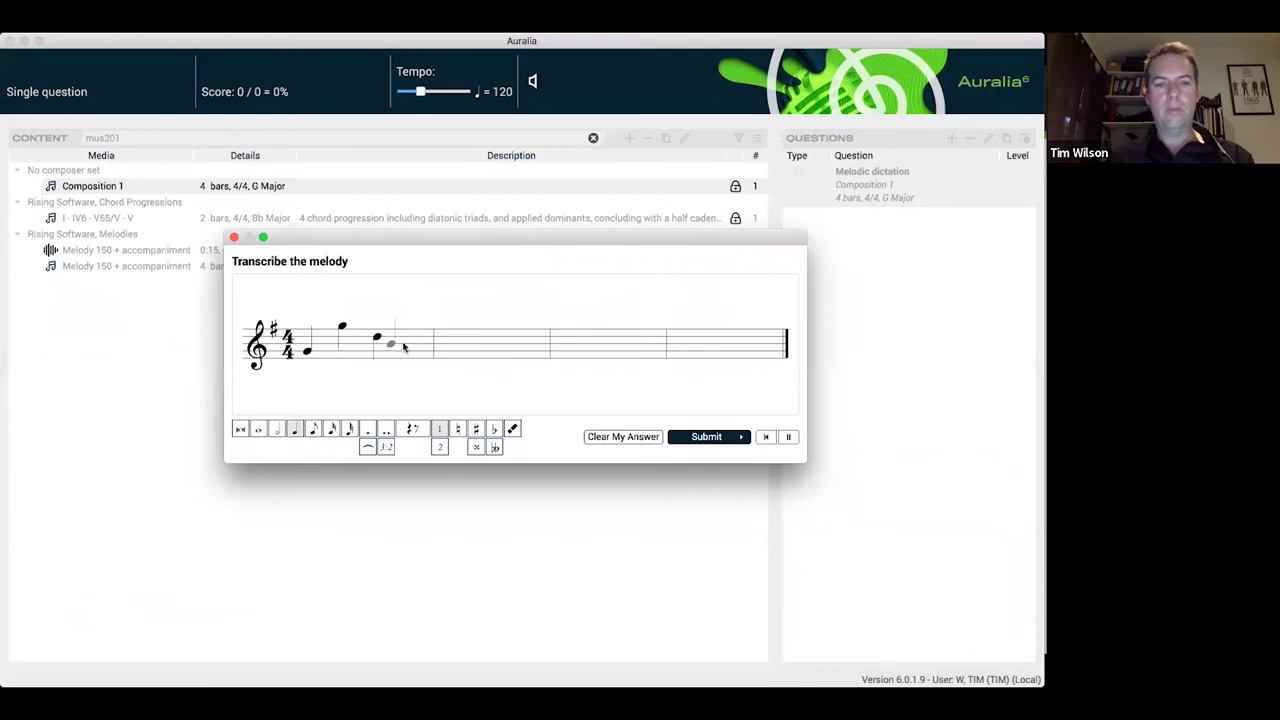
{"action": "left_click", "coordinate": [407, 343]}
{"action": "left_click", "coordinate": [455, 343]}
{"action": "left_click", "coordinate": [487, 350]}
{"action": "left_click", "coordinate": [538, 348]}
{"action": "left_click", "coordinate": [583, 347]}
{"action": "left_click", "coordinate": [583, 346]}
{"action": "key", "text": "Delete"}
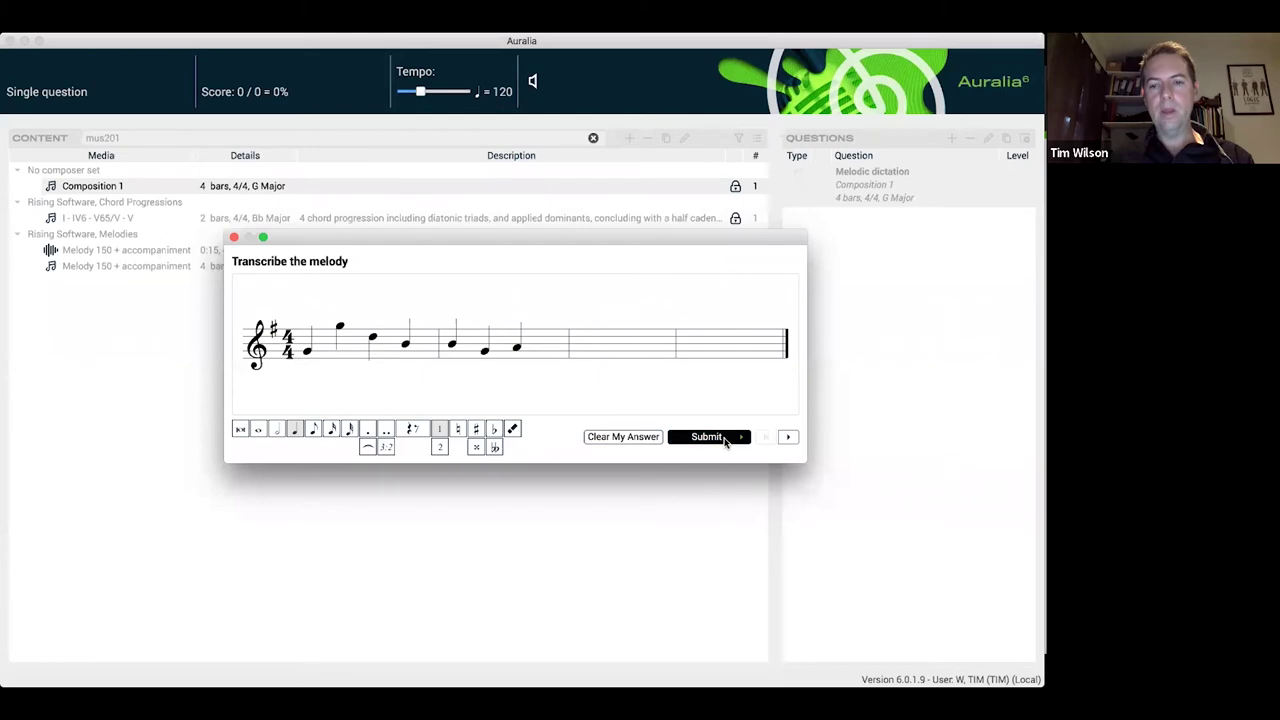
- Submit the partial answer, compare it with the correct notation, and return to the content library
{"action": "left_click", "coordinate": [746, 437]}
{"action": "left_click", "coordinate": [527, 400]}
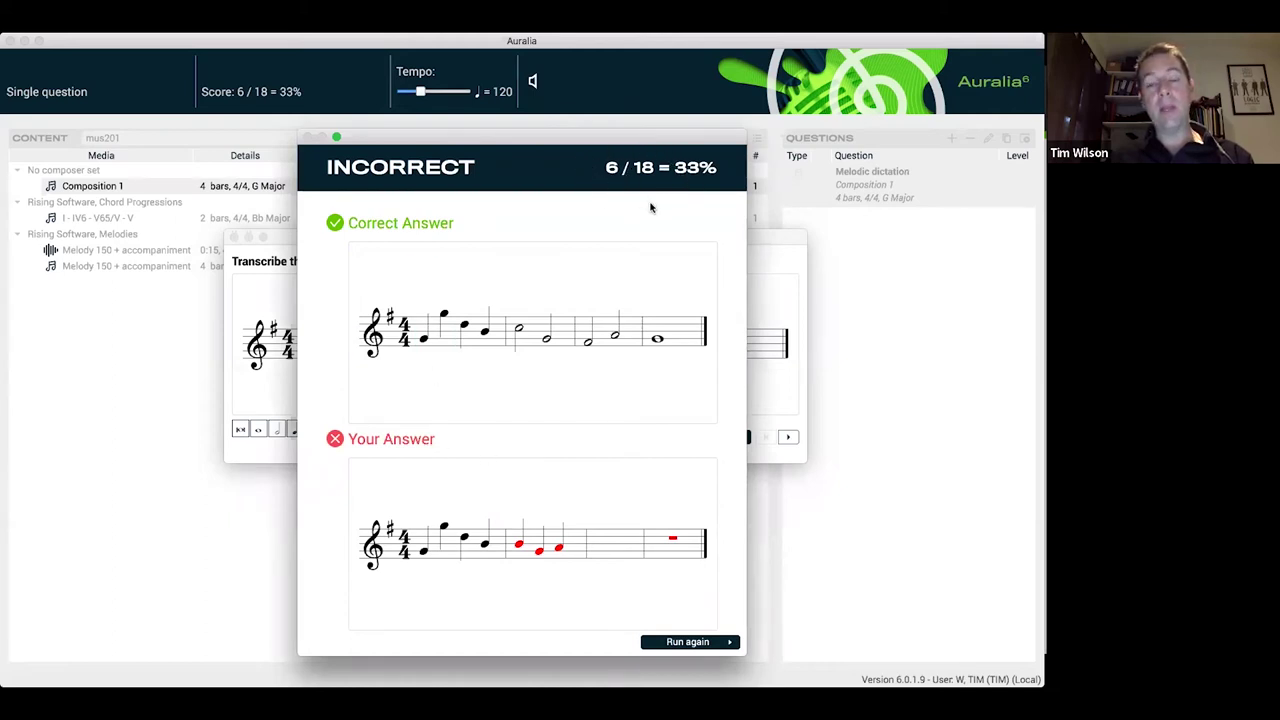
{"action": "left_click_drag", "start_coordinate": [637, 145], "coordinate": [627, 135]}
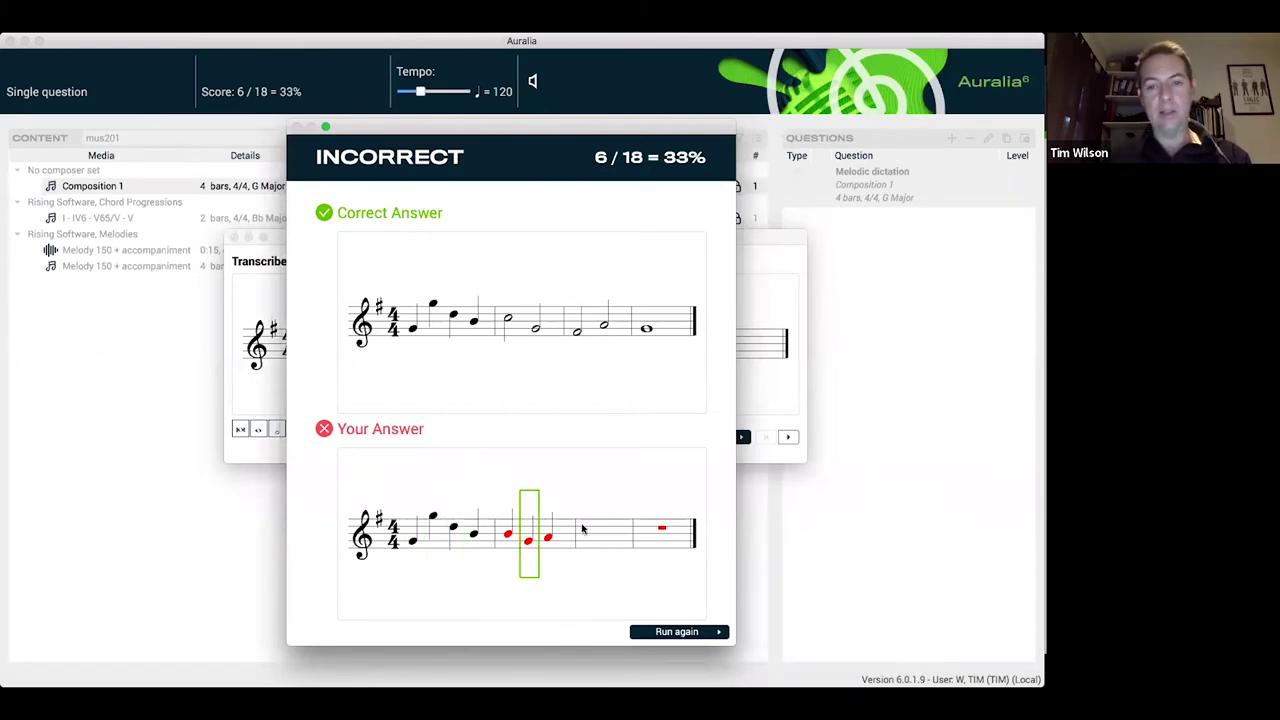
{"action": "left_click", "coordinate": [714, 634]}
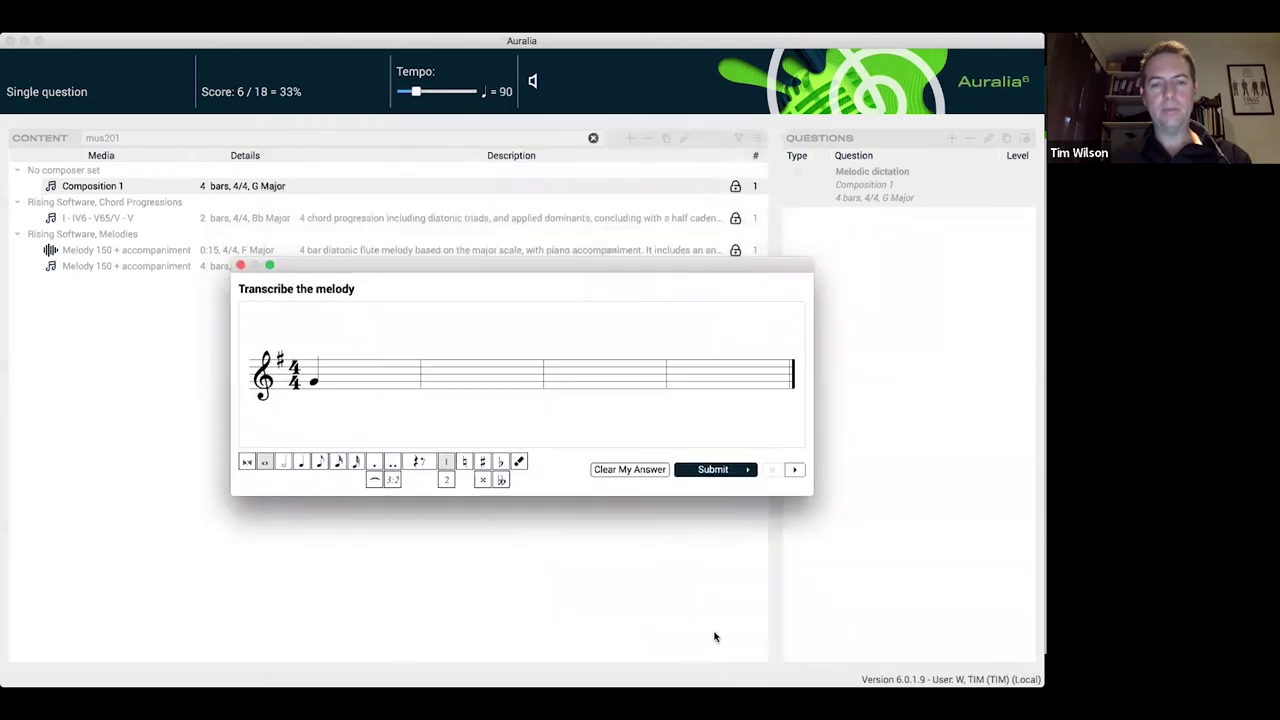
{"action": "left_click", "coordinate": [243, 263]}
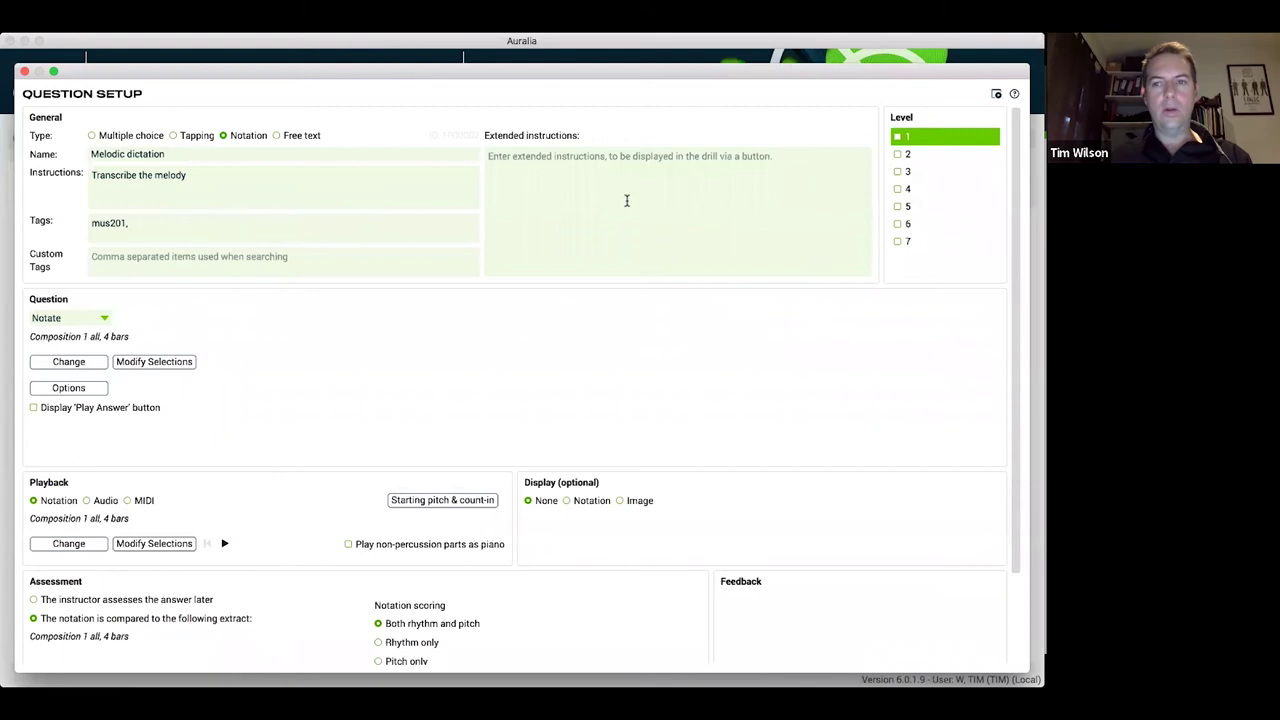
{"action": "left_click", "coordinate": [24, 72]}
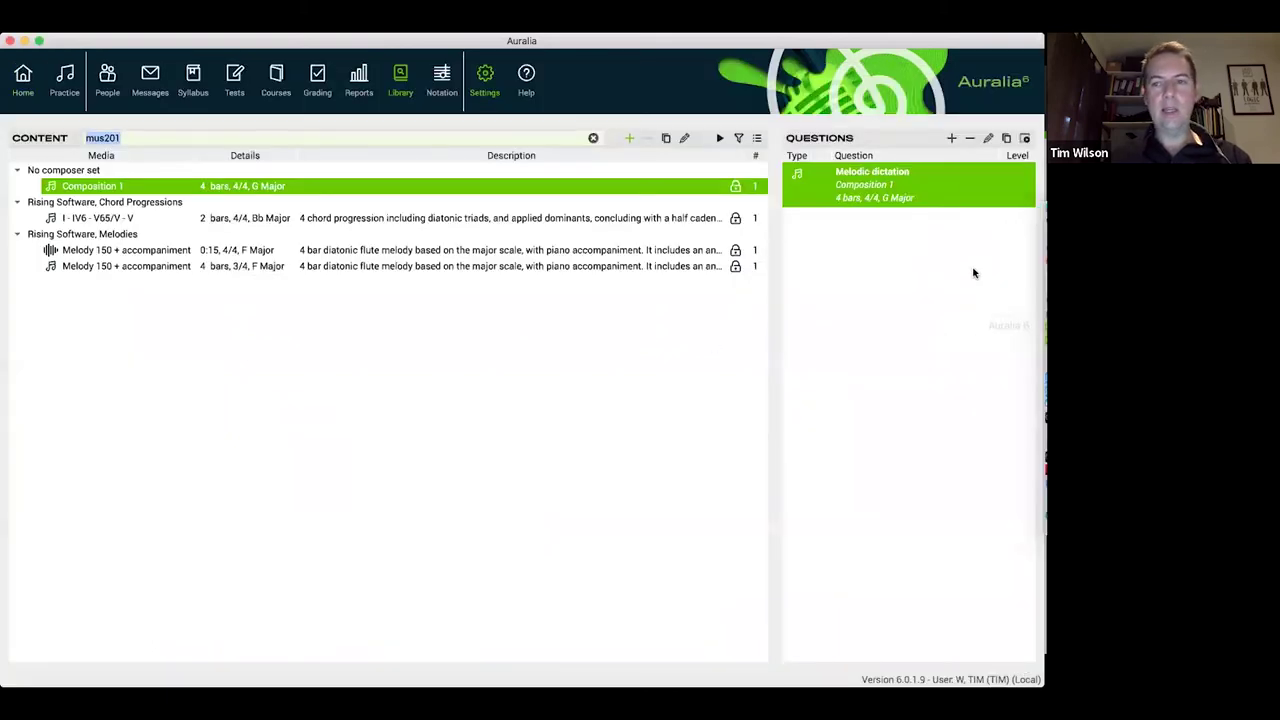
- Reopen the Melodic dictation question to review its setup, and close it
{"action": "double_click", "coordinate": [927, 192]}
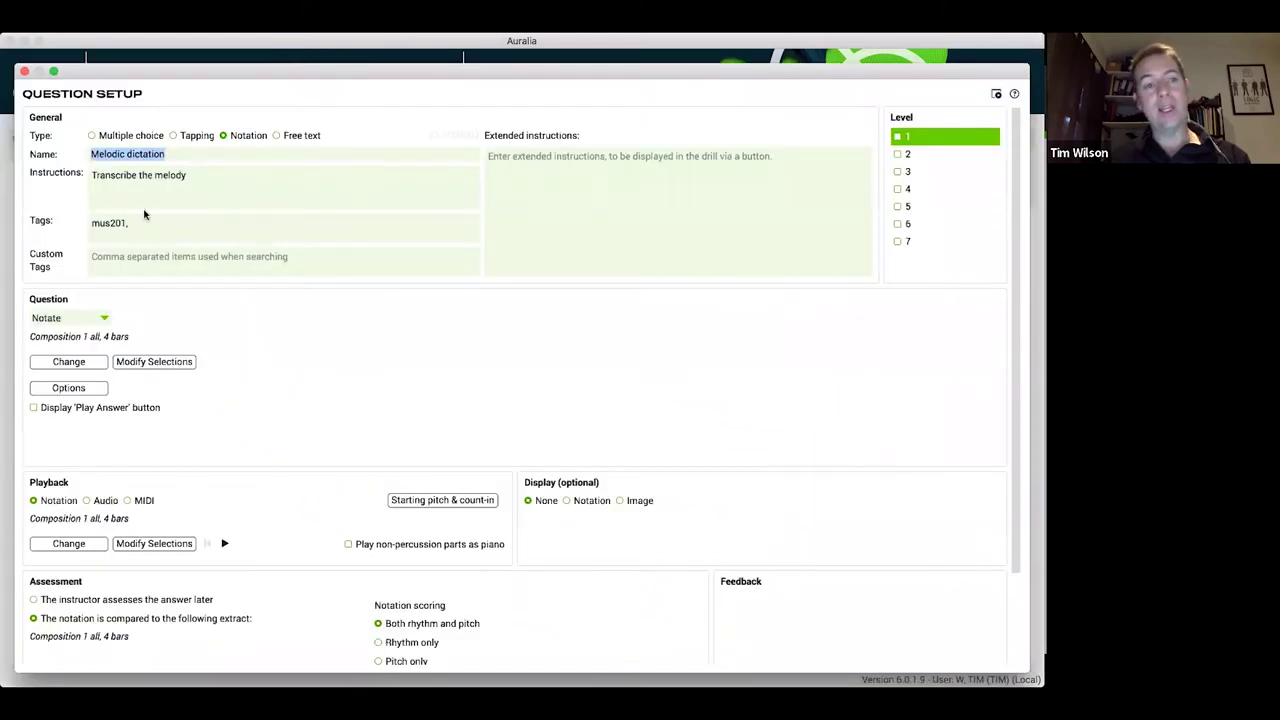
{"action": "left_click", "coordinate": [24, 72]}
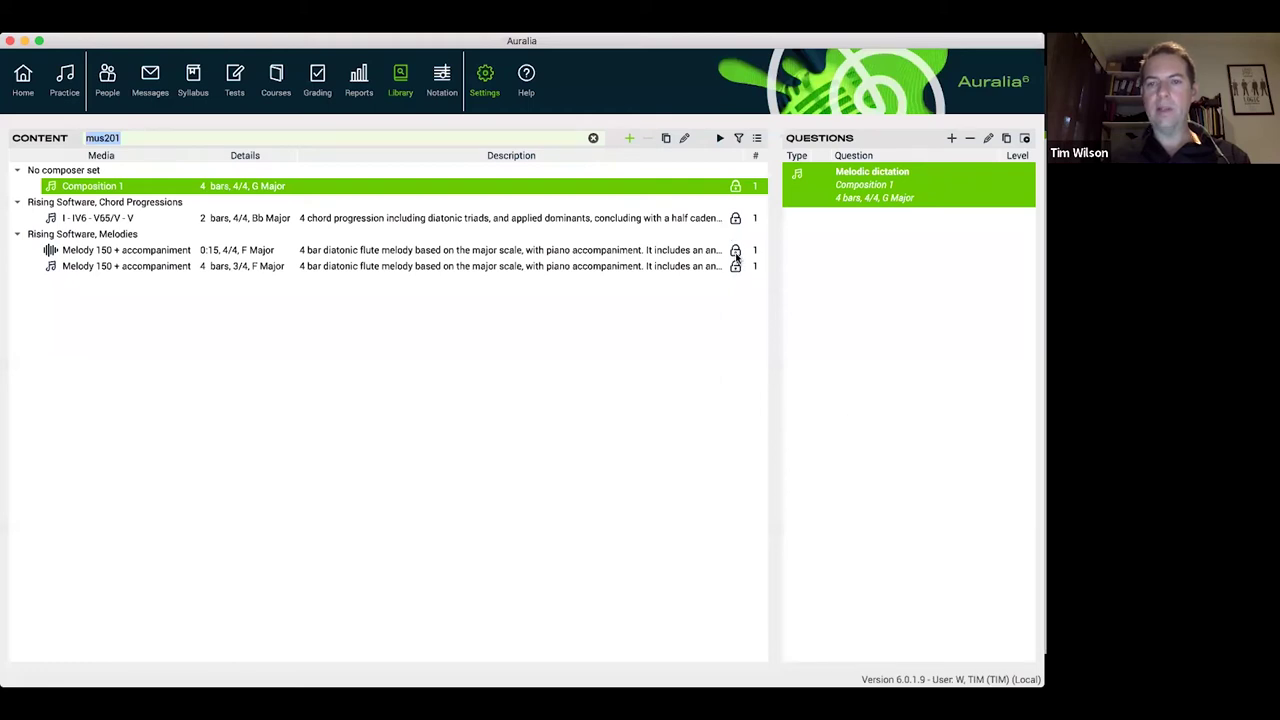
- Duplicate the Melodic dictation question of Composition 1
{"action": "left_click", "coordinate": [884, 183]}
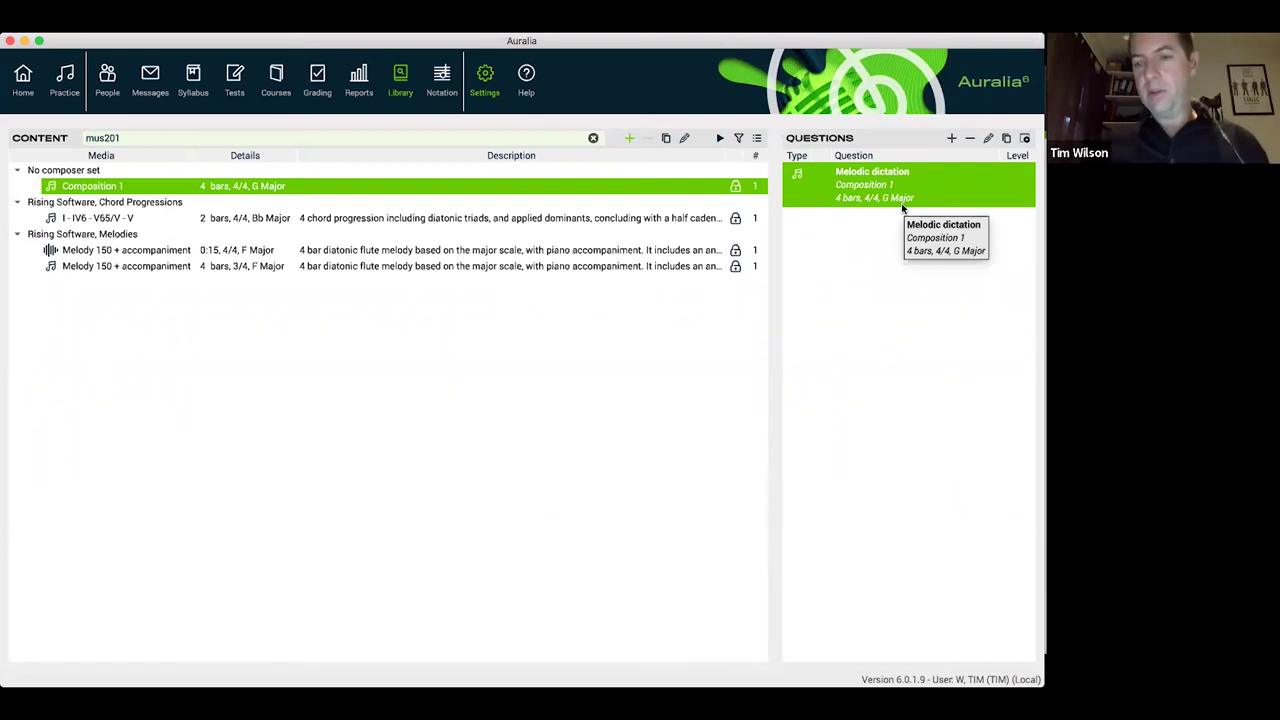
{"action": "left_click", "coordinate": [1006, 140]}
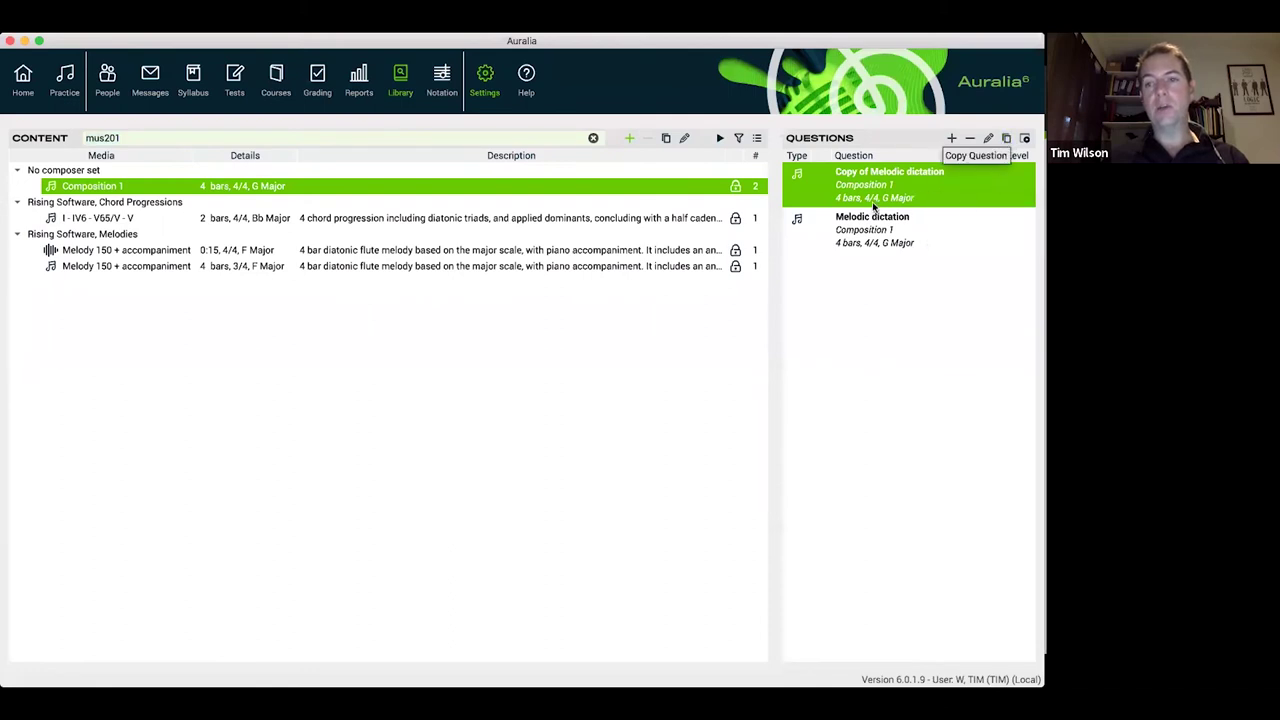
- Rename the copied question "Rhythm dictation" and change its instructions to "Transcribe the rhythm"
{"action": "double_click", "coordinate": [890, 187]}
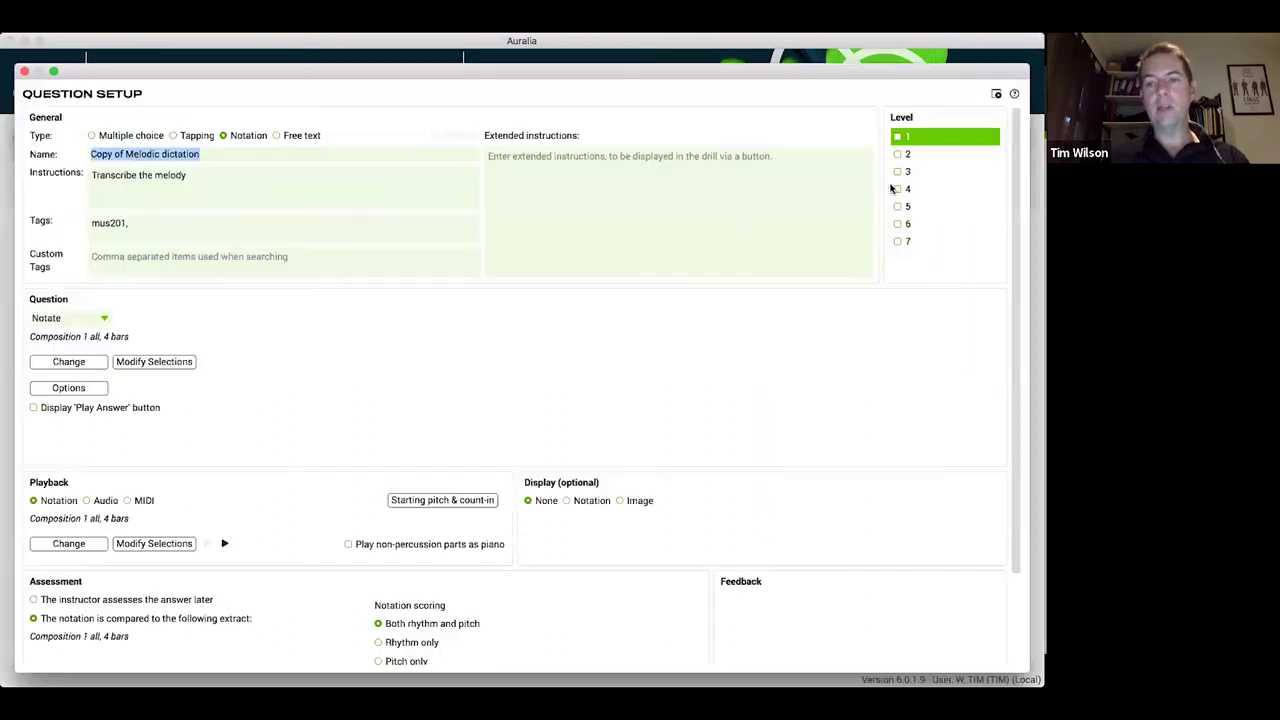
{"action": "left_click_drag", "start_coordinate": [159, 154], "coordinate": [84, 154]}
{"action": "type", "text": "Rhythm"}
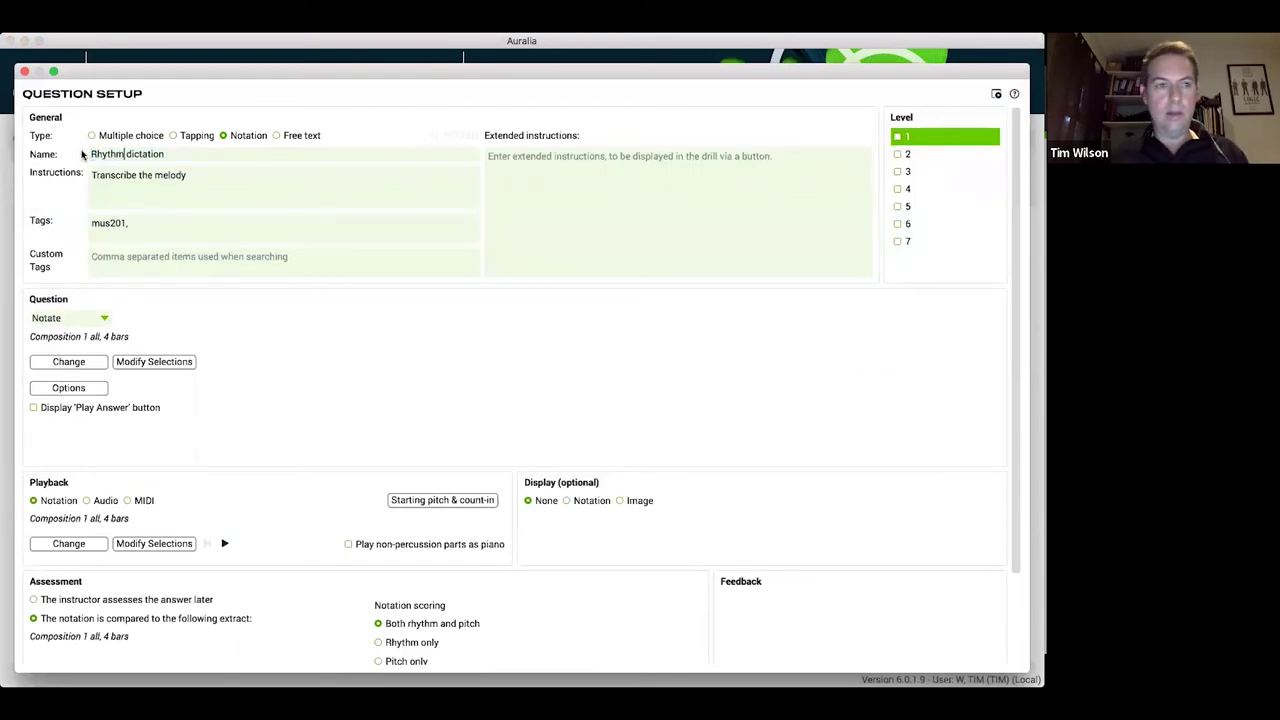
{"action": "double_click", "coordinate": [177, 174]}
{"action": "type", "text": "rhyth"}
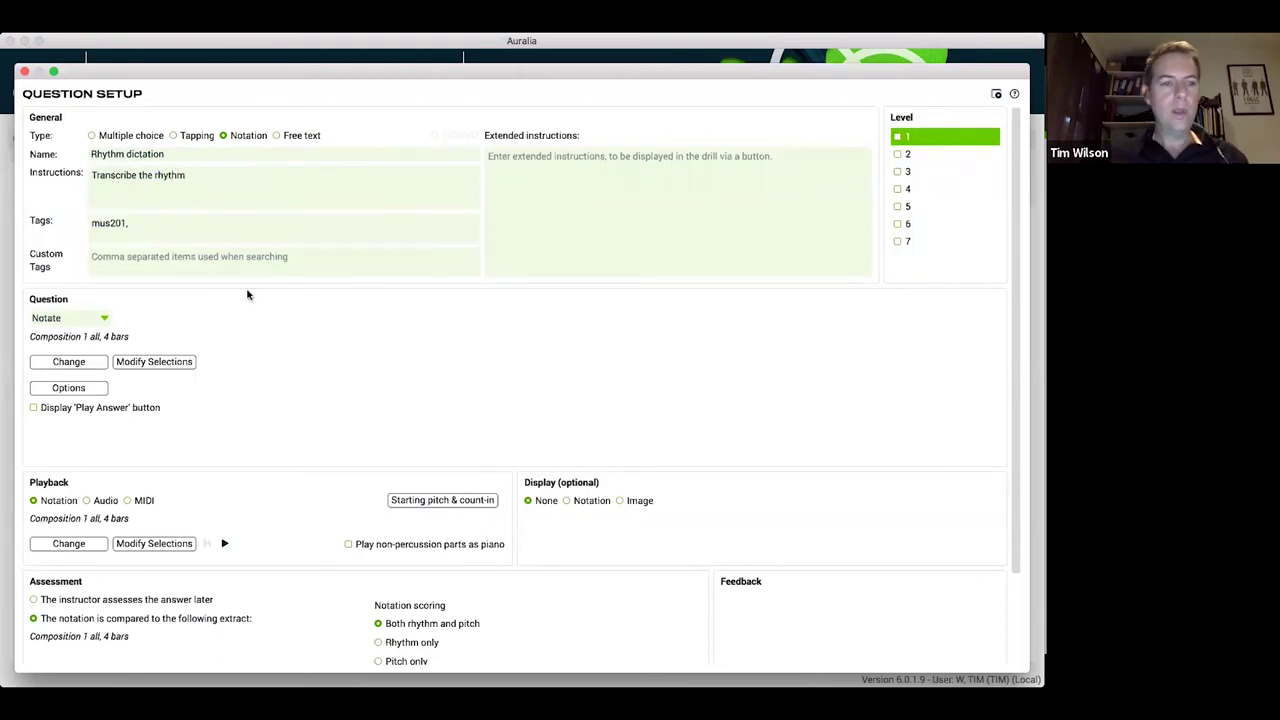
- Make the melody staff rhythm-only in the selections for the notated question
{"action": "left_click", "coordinate": [153, 362]}
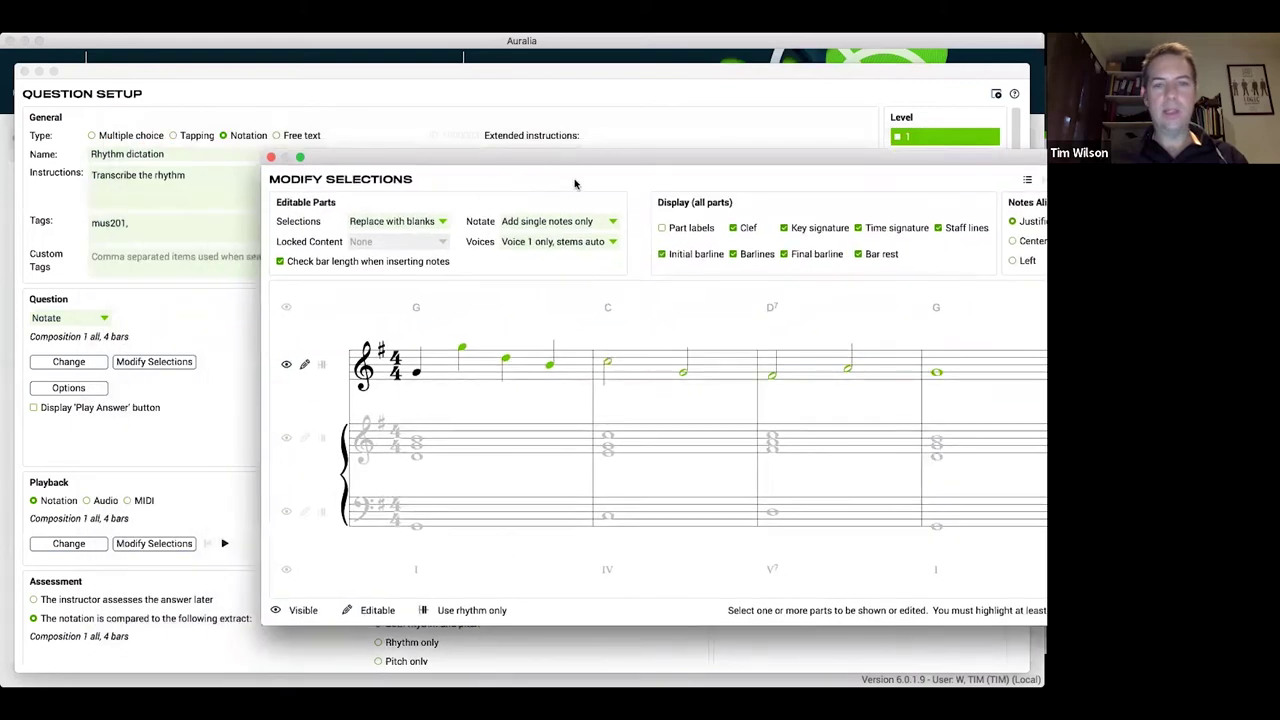
{"action": "double_click", "coordinate": [590, 165]}
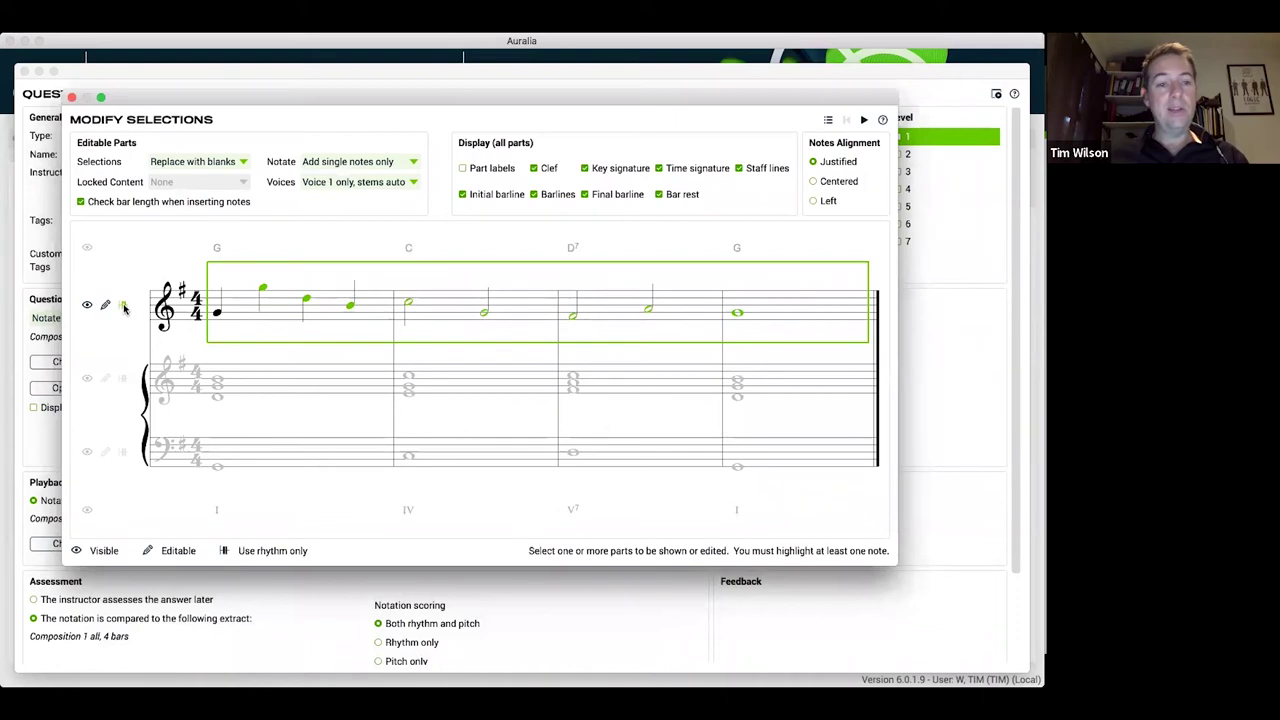
{"action": "left_click", "coordinate": [123, 305]}
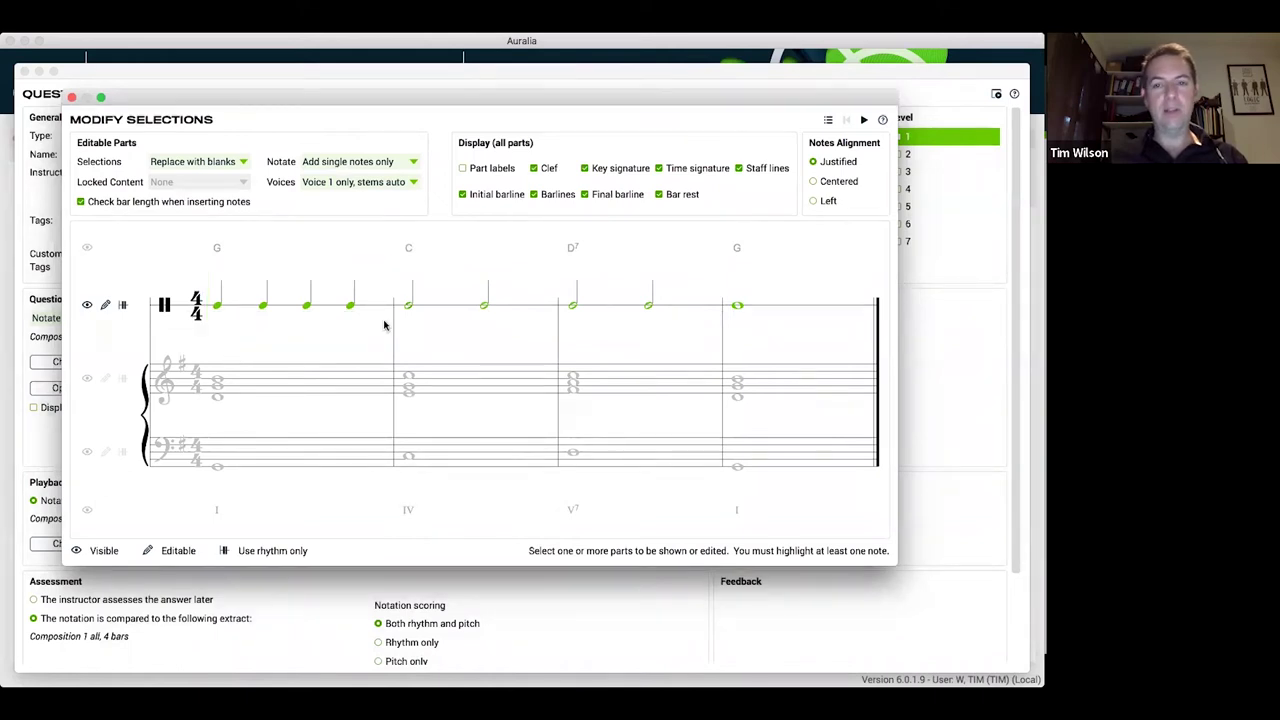
{"action": "left_click", "coordinate": [72, 98]}
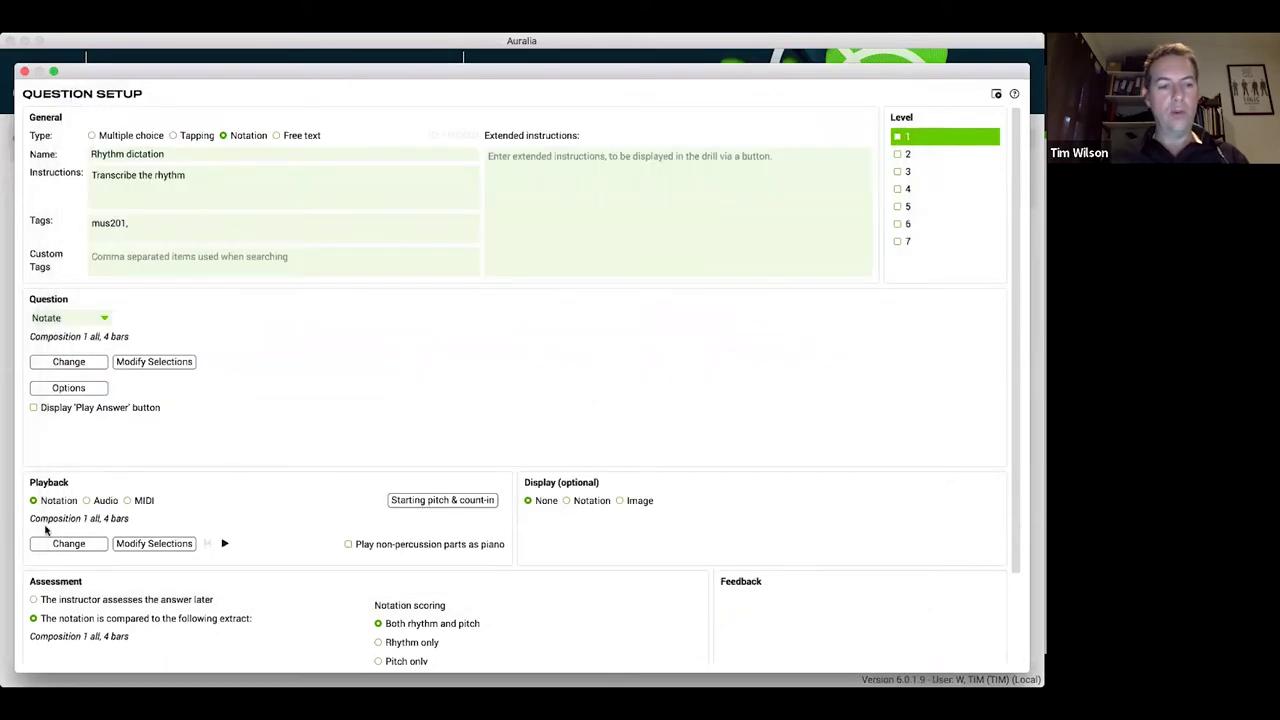
- Exclude the treble and bass accompaniment staves from the rhythm question's playback, leaving only the melody
{"action": "left_click", "coordinate": [175, 543]}
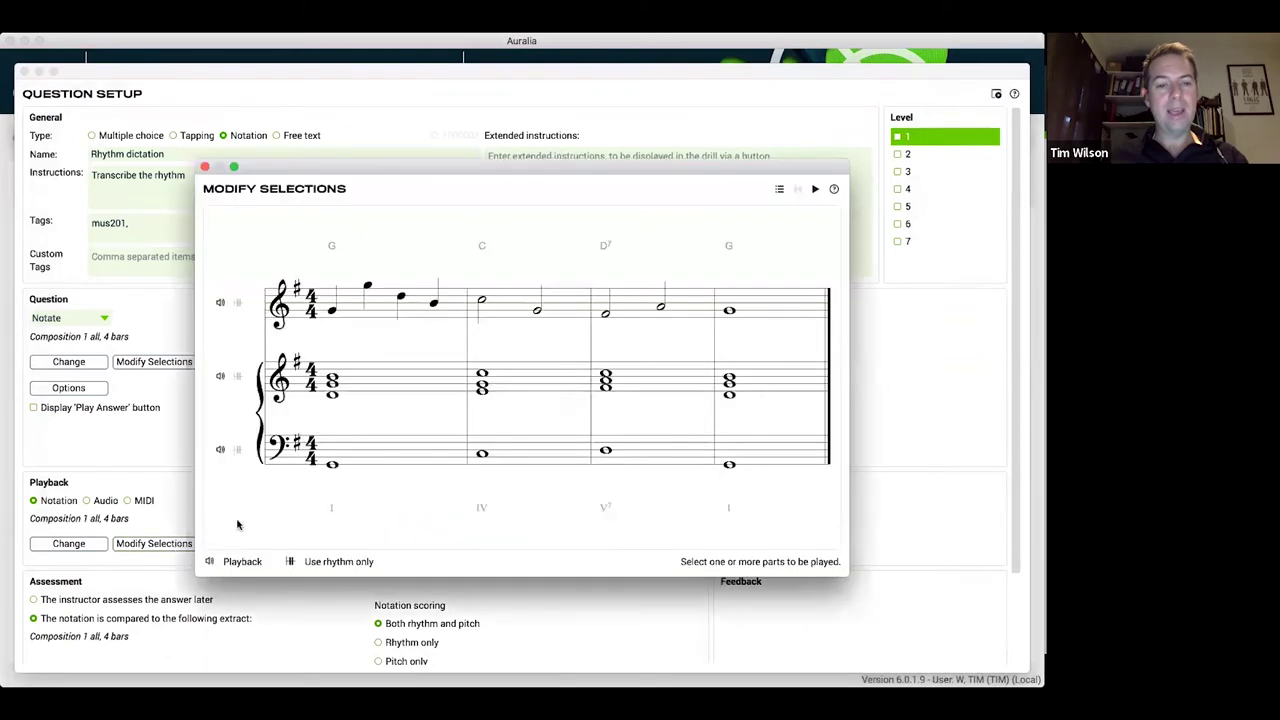
{"action": "left_click", "coordinate": [221, 376]}
{"action": "left_click", "coordinate": [221, 452]}
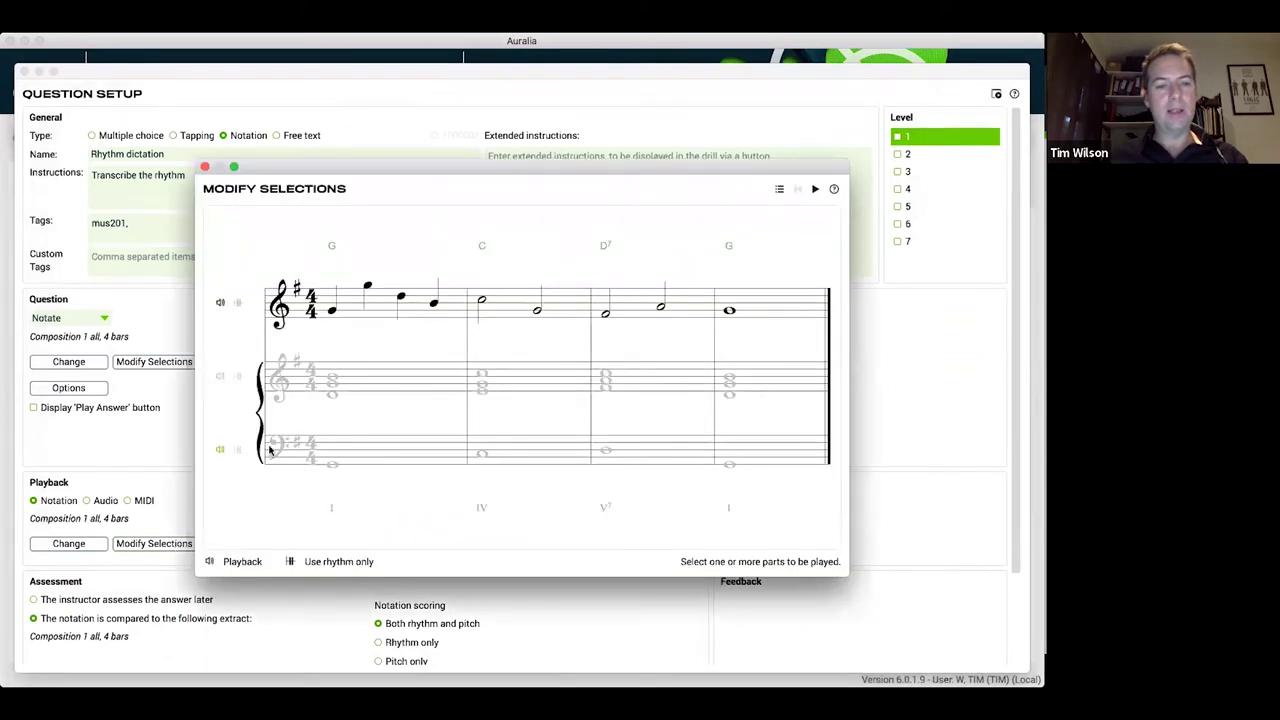
{"action": "left_click", "coordinate": [204, 166]}
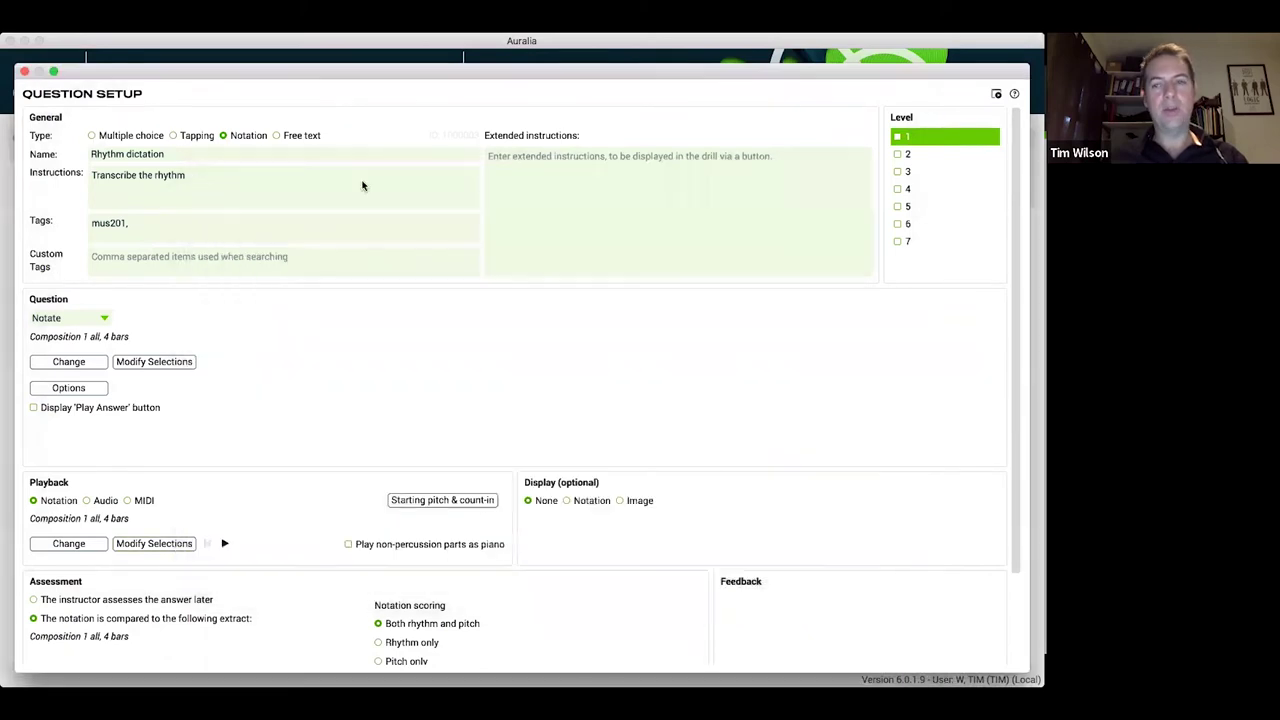
- Test the Rhythm dictation question by notating four quarter notes, four half notes and a whole note, and submit the answer
{"action": "left_click", "coordinate": [996, 94]}
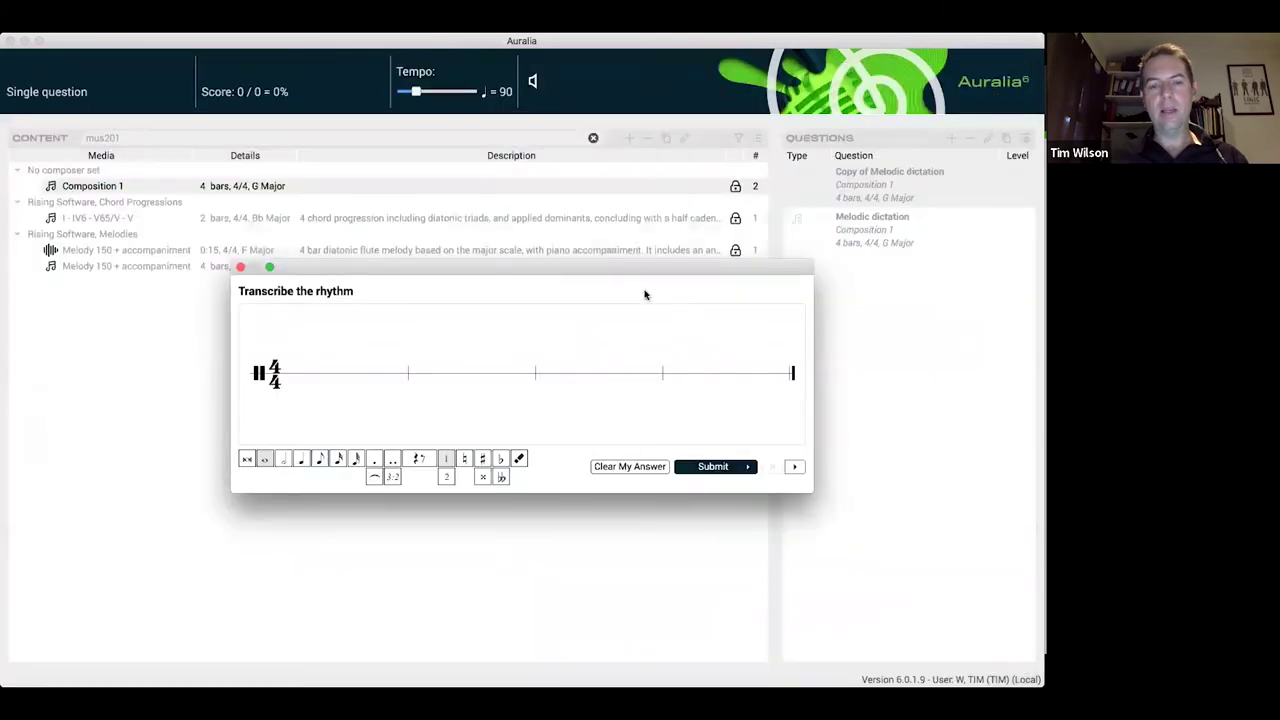
{"action": "left_click_drag", "start_coordinate": [635, 267], "coordinate": [589, 235]}
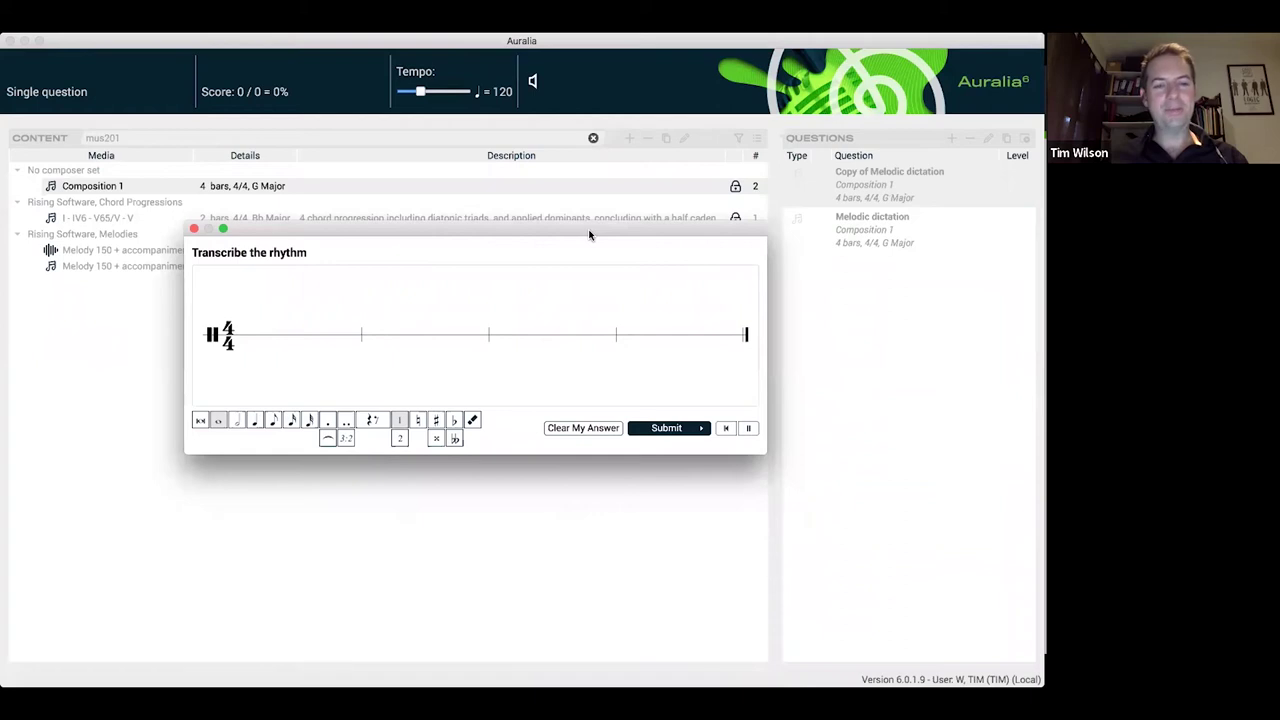
{"action": "left_click", "coordinate": [254, 420]}
{"action": "left_click", "coordinate": [290, 350]}
{"action": "left_click", "coordinate": [305, 347]}
{"action": "left_click", "coordinate": [322, 346]}
{"action": "left_click", "coordinate": [343, 344]}
{"action": "left_click", "coordinate": [237, 420]}
{"action": "left_click", "coordinate": [402, 345]}
{"action": "left_click", "coordinate": [457, 345]}
{"action": "left_click", "coordinate": [534, 342]}
{"action": "left_click", "coordinate": [592, 343]}
{"action": "left_click", "coordinate": [219, 420]}
{"action": "left_click", "coordinate": [645, 340]}
{"action": "left_click", "coordinate": [683, 428]}
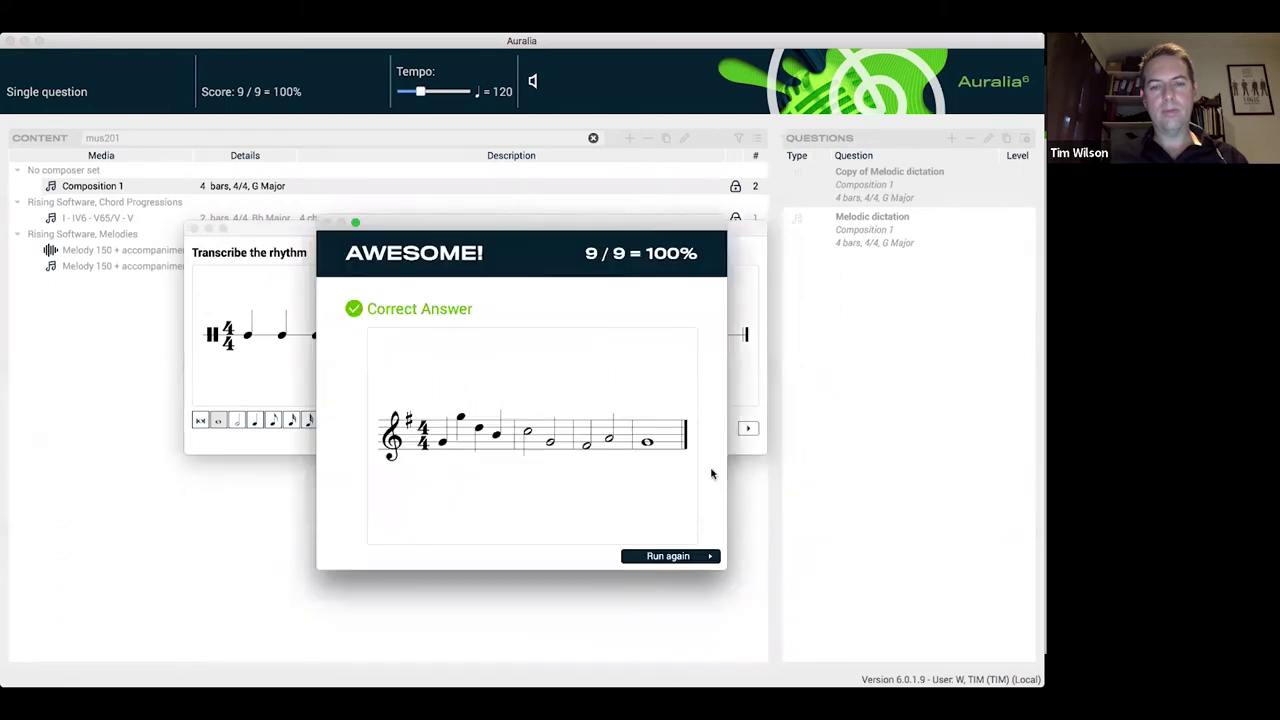
- Dismiss the test result, end the rhythm question's test run and close its setup
{"action": "left_click", "coordinate": [676, 558]}
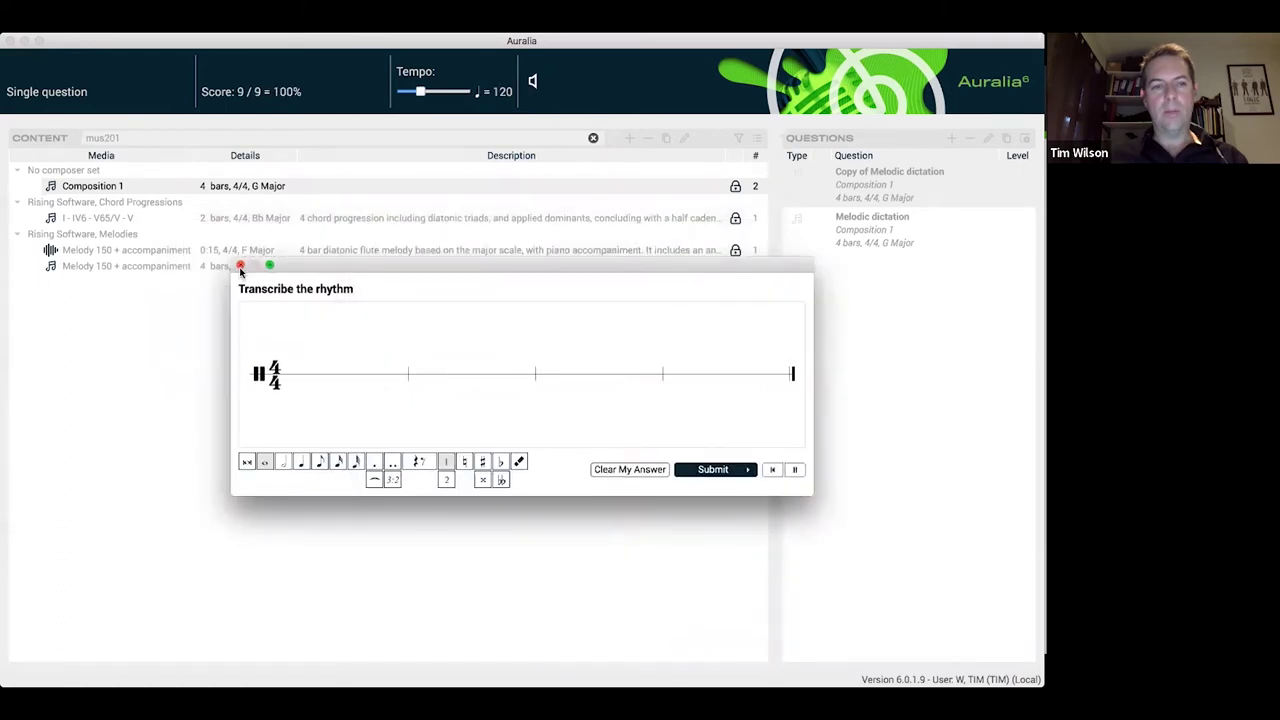
{"action": "left_click", "coordinate": [241, 264]}
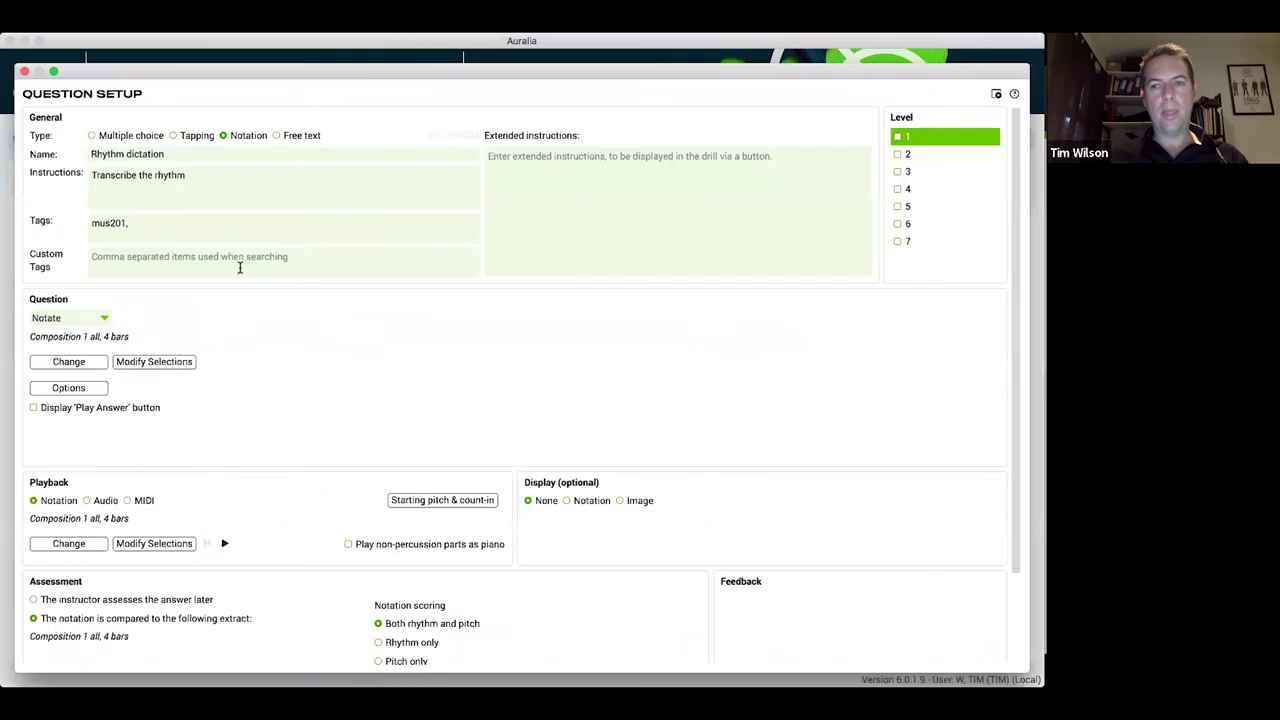
{"action": "left_click", "coordinate": [25, 72]}
- Make another copy of the Melodic dictation question of Composition 1
{"action": "left_click", "coordinate": [891, 236]}
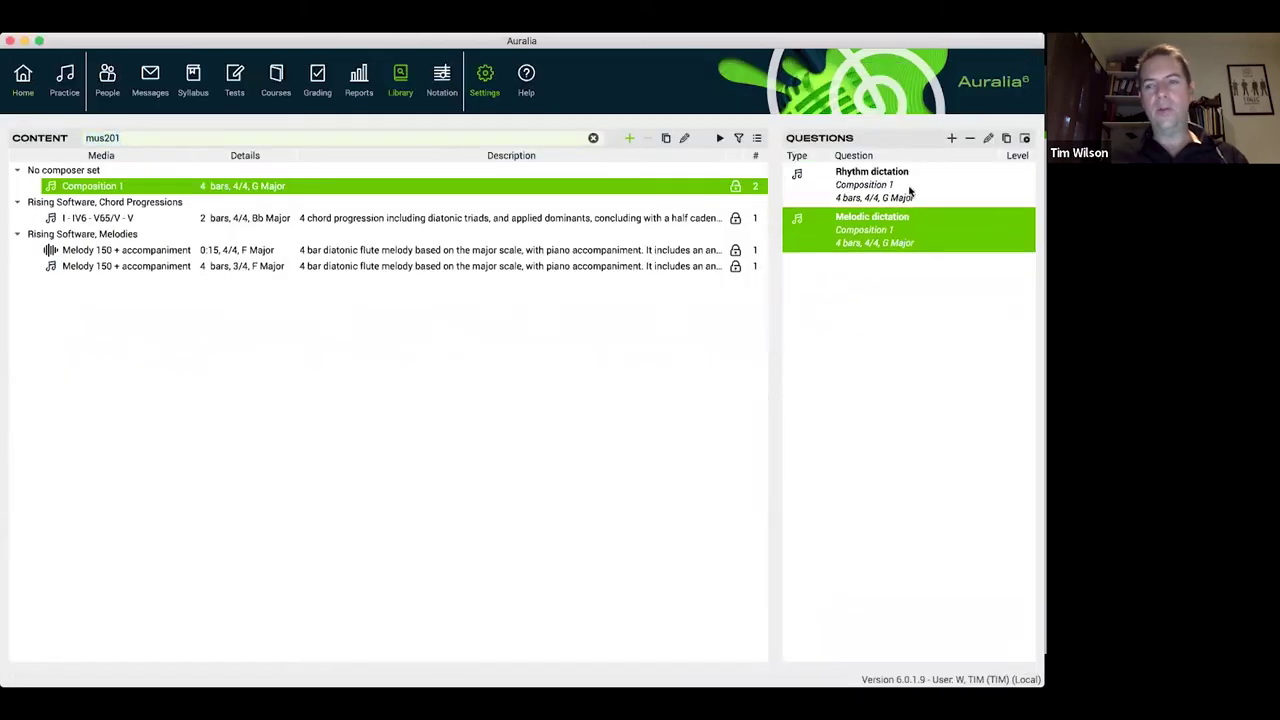
{"action": "left_click", "coordinate": [884, 196]}
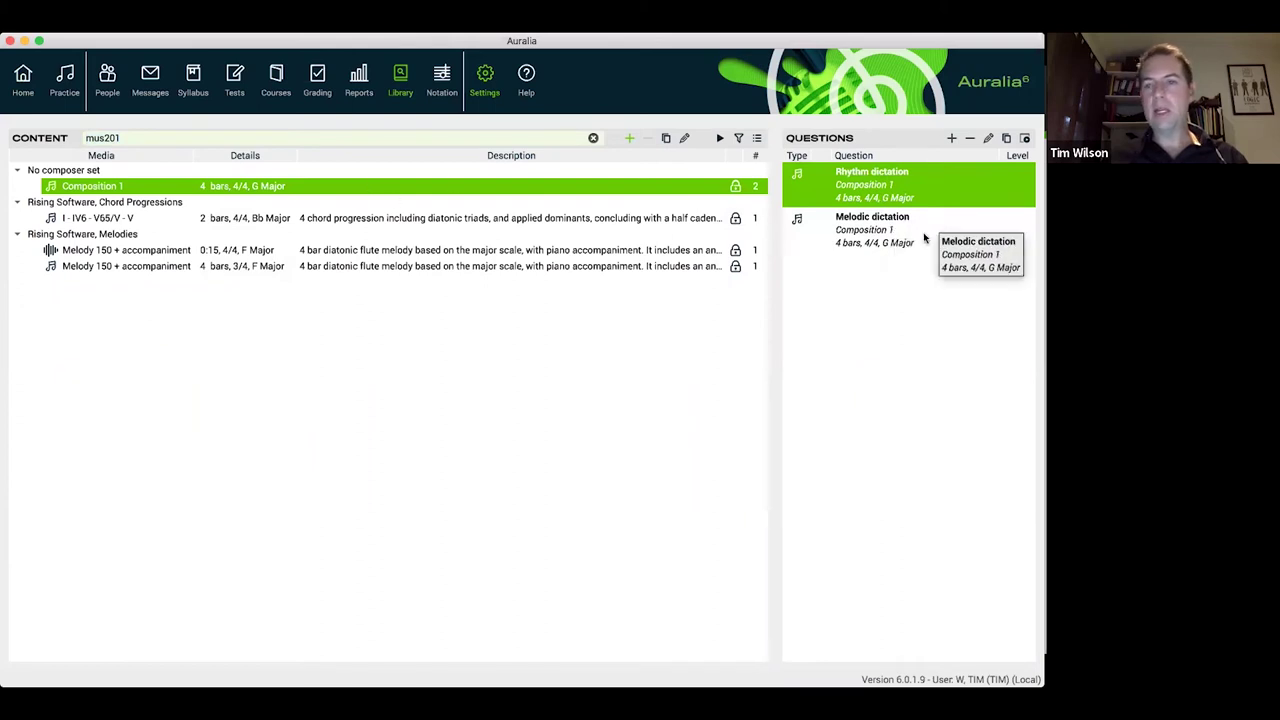
{"action": "left_click", "coordinate": [895, 237]}
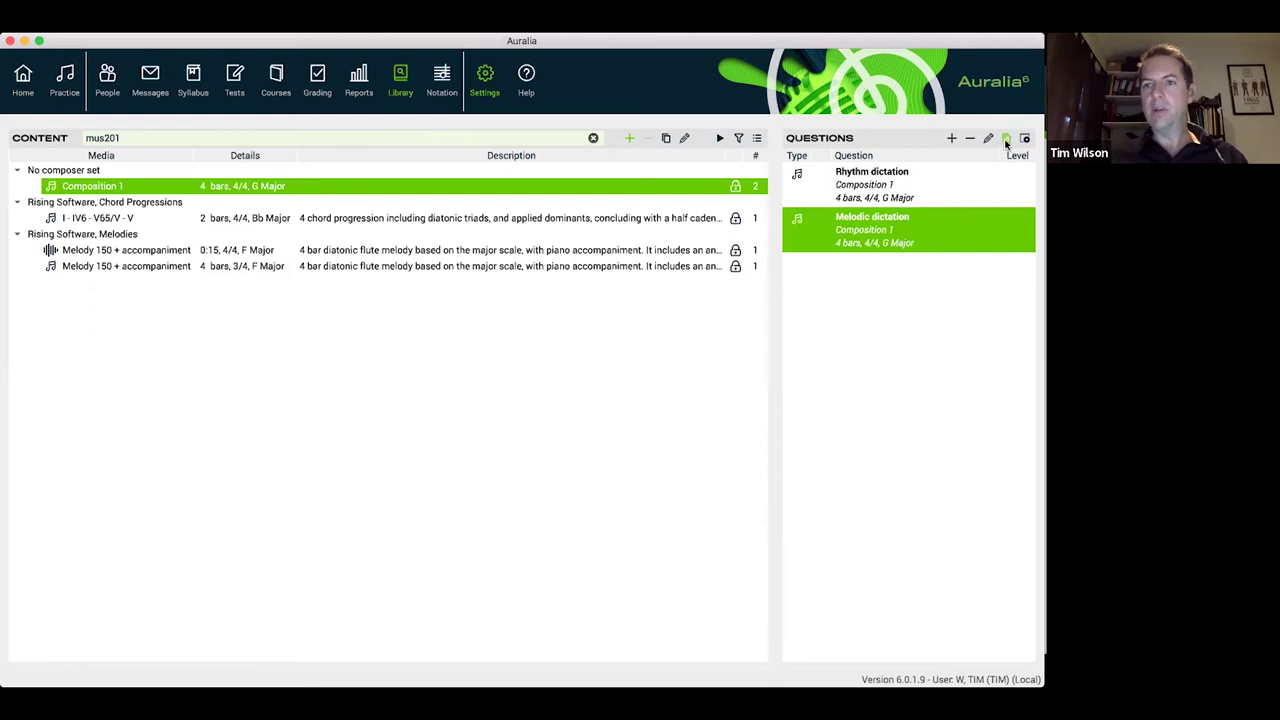
{"action": "left_click", "coordinate": [1006, 140]}
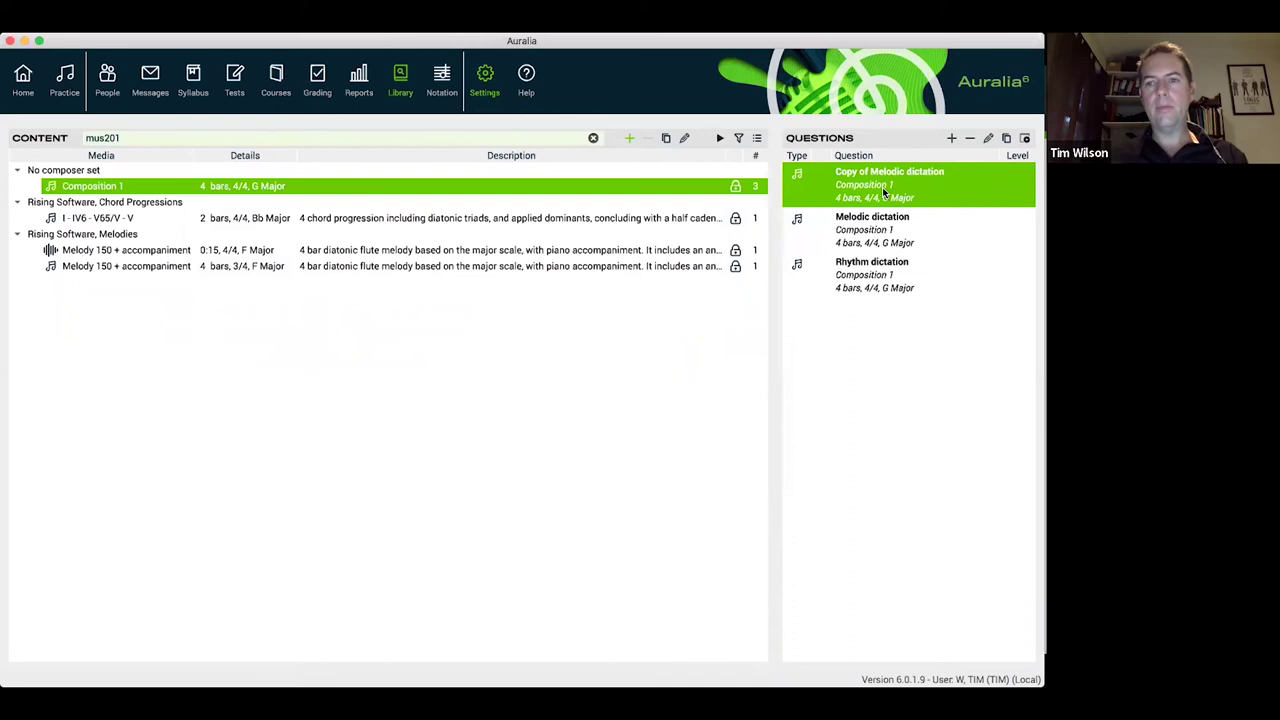
- Rename the new copy "Harmonic Dictation" and change its instructions to "Transcribe the chords"
{"action": "double_click", "coordinate": [884, 192]}
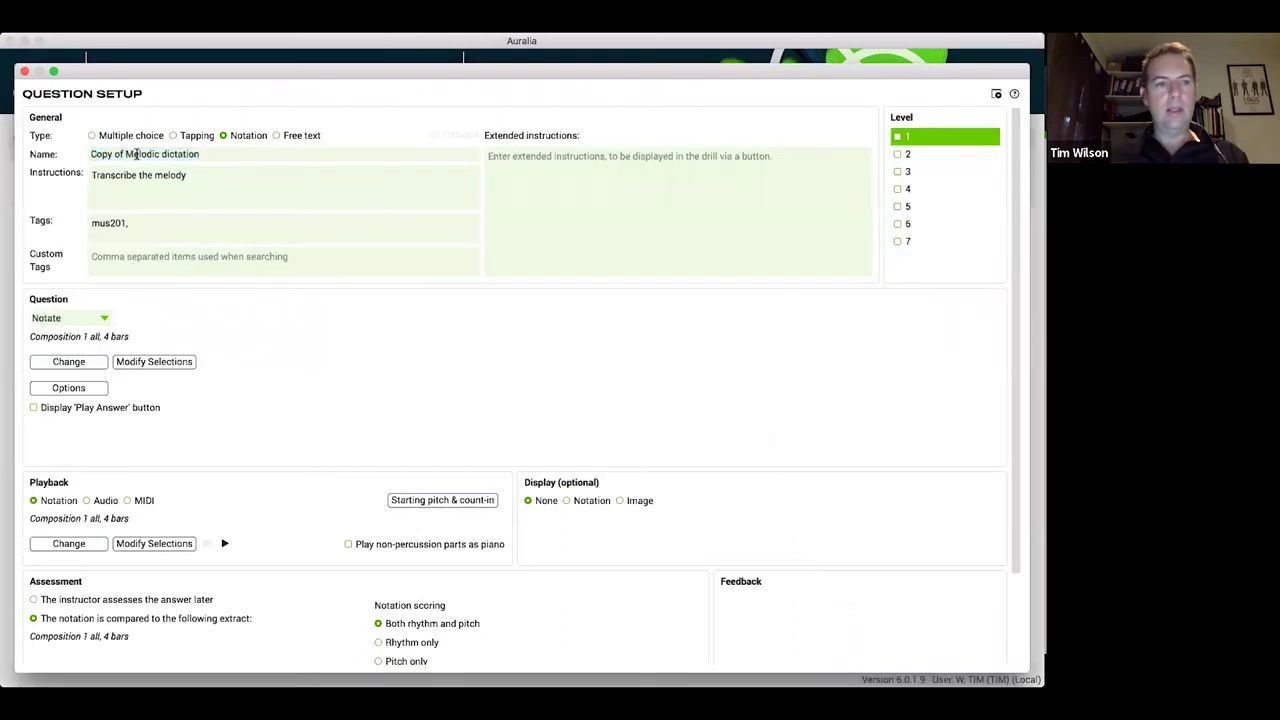
{"action": "type", "text": "Harmonic Dictation"}
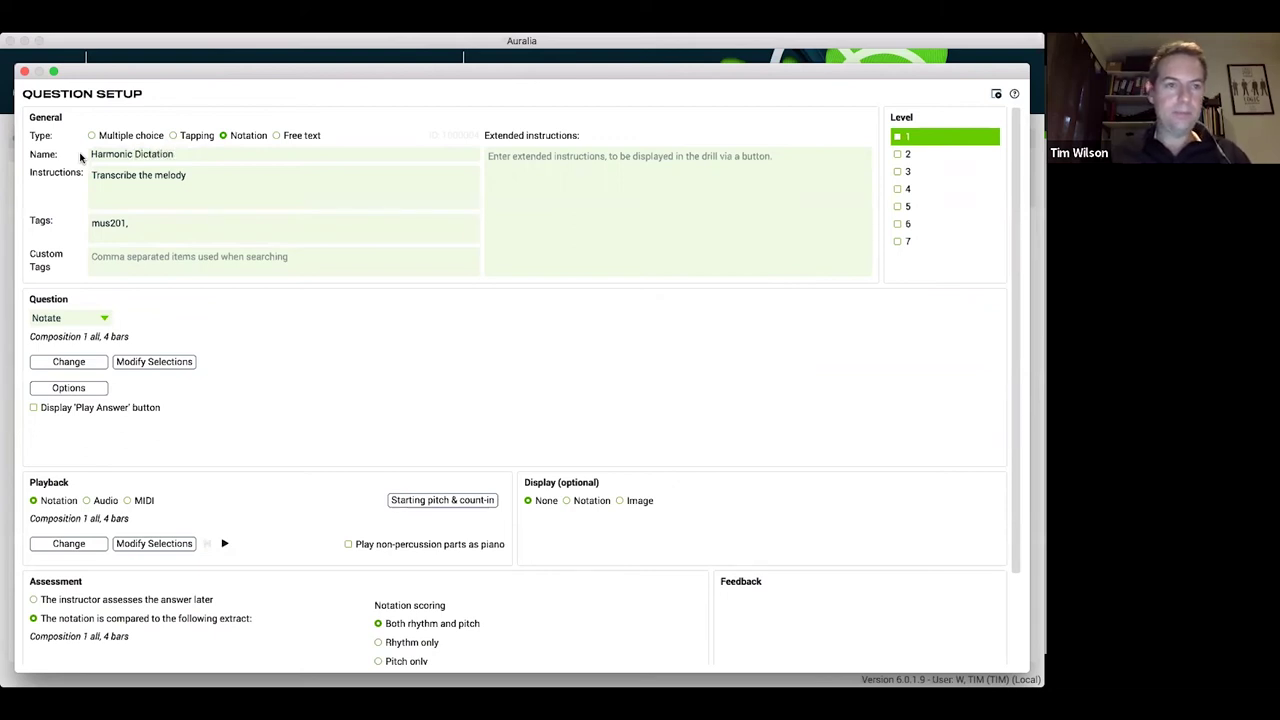
{"action": "double_click", "coordinate": [174, 177]}
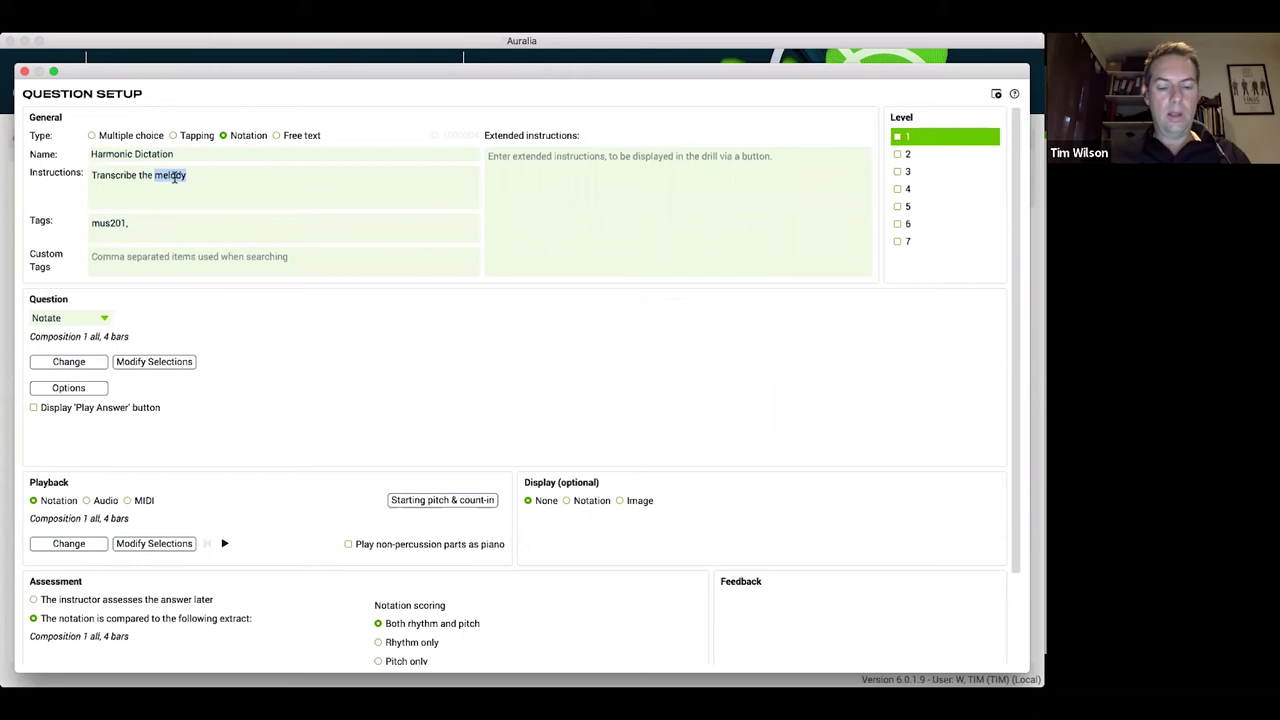
{"action": "type", "text": "chords"}
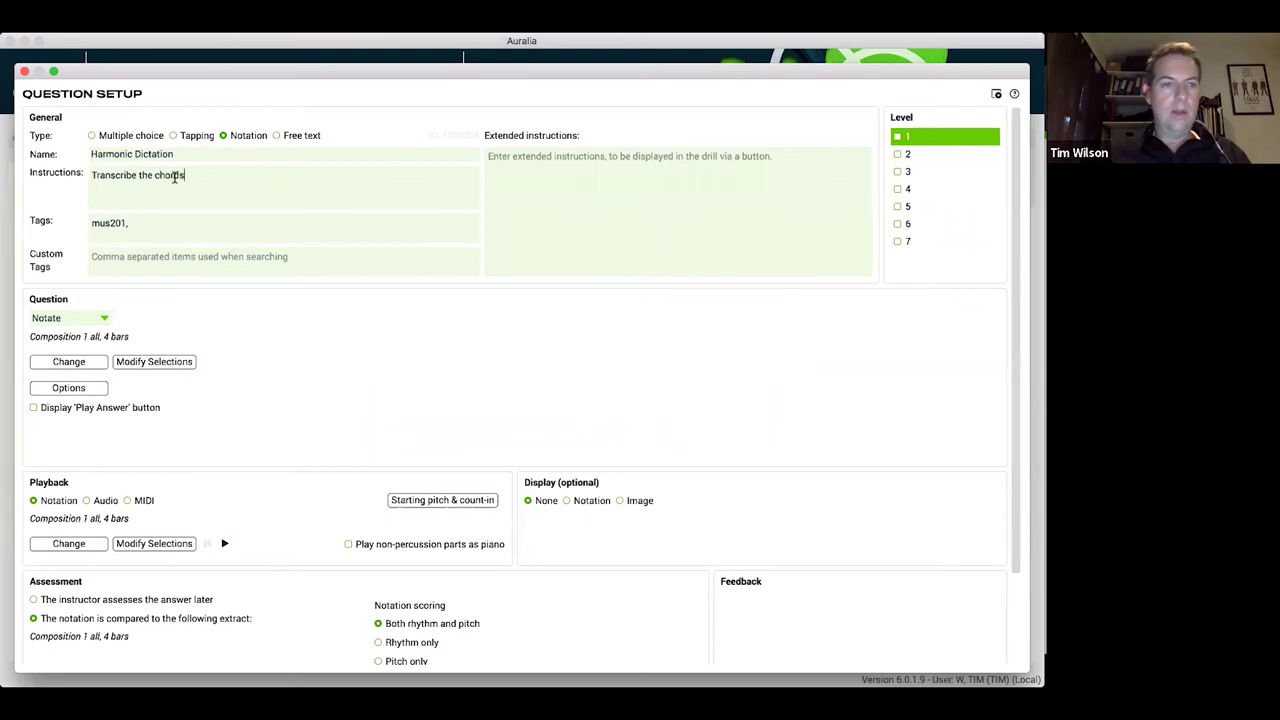
- Make it a Chord Symbols question and limit the chord palette to Required chords
{"action": "left_click", "coordinate": [104, 320]}
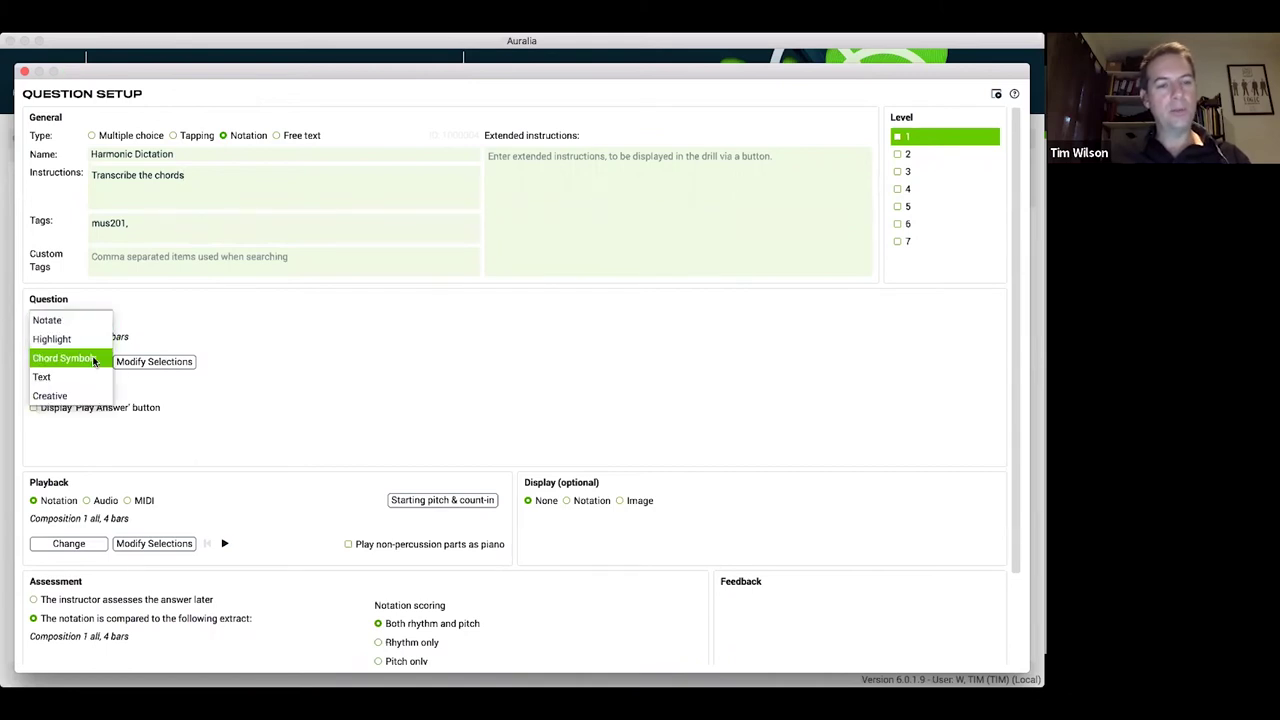
{"action": "left_click", "coordinate": [94, 359]}
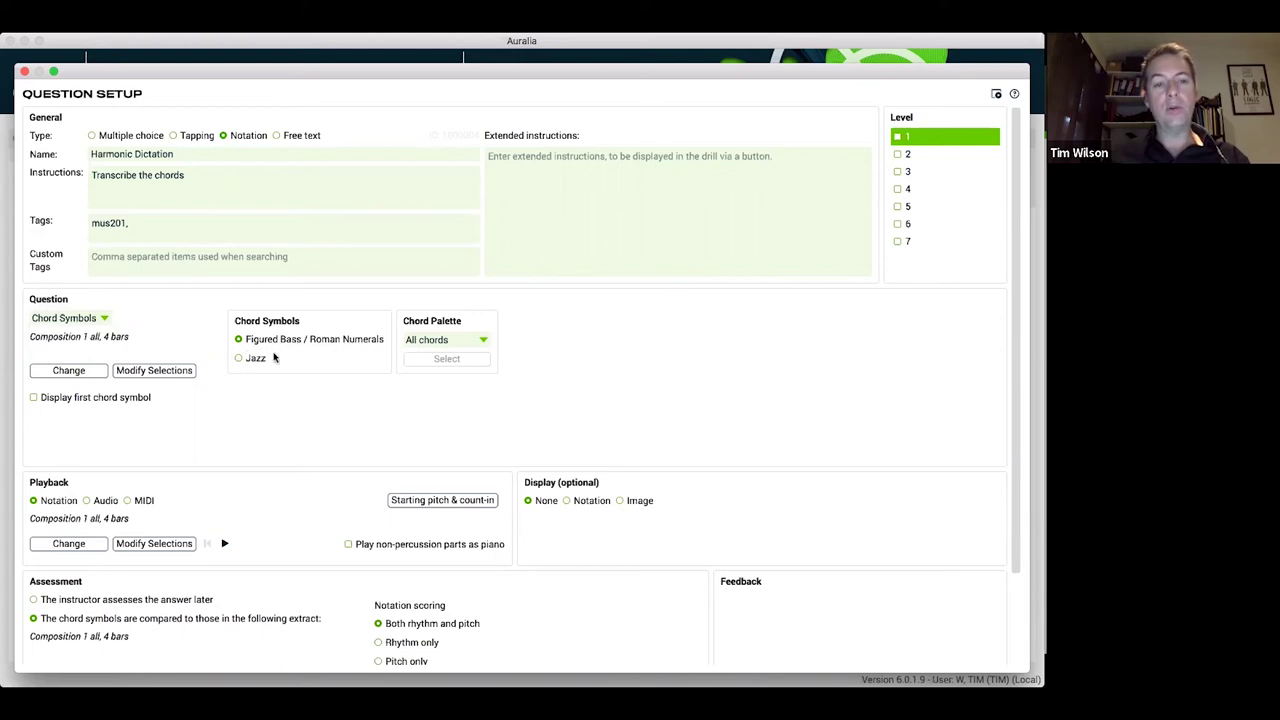
{"action": "left_click", "coordinate": [466, 341]}
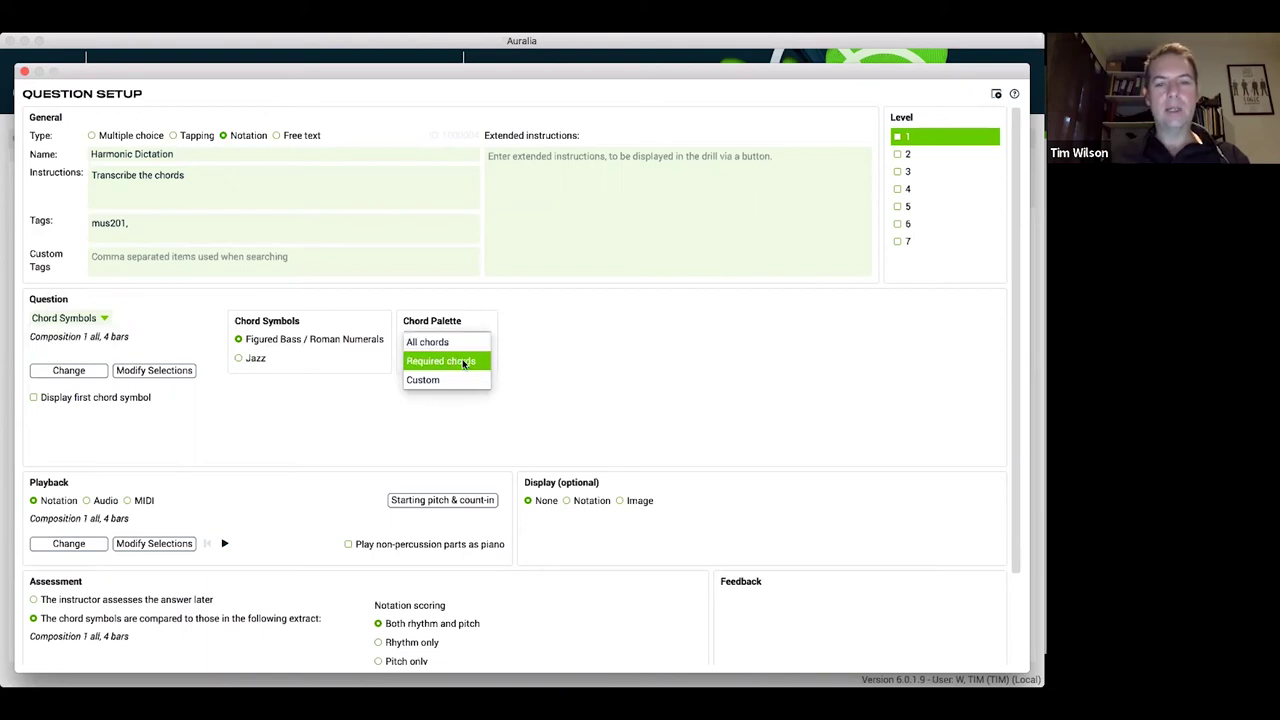
{"action": "left_click", "coordinate": [465, 363]}
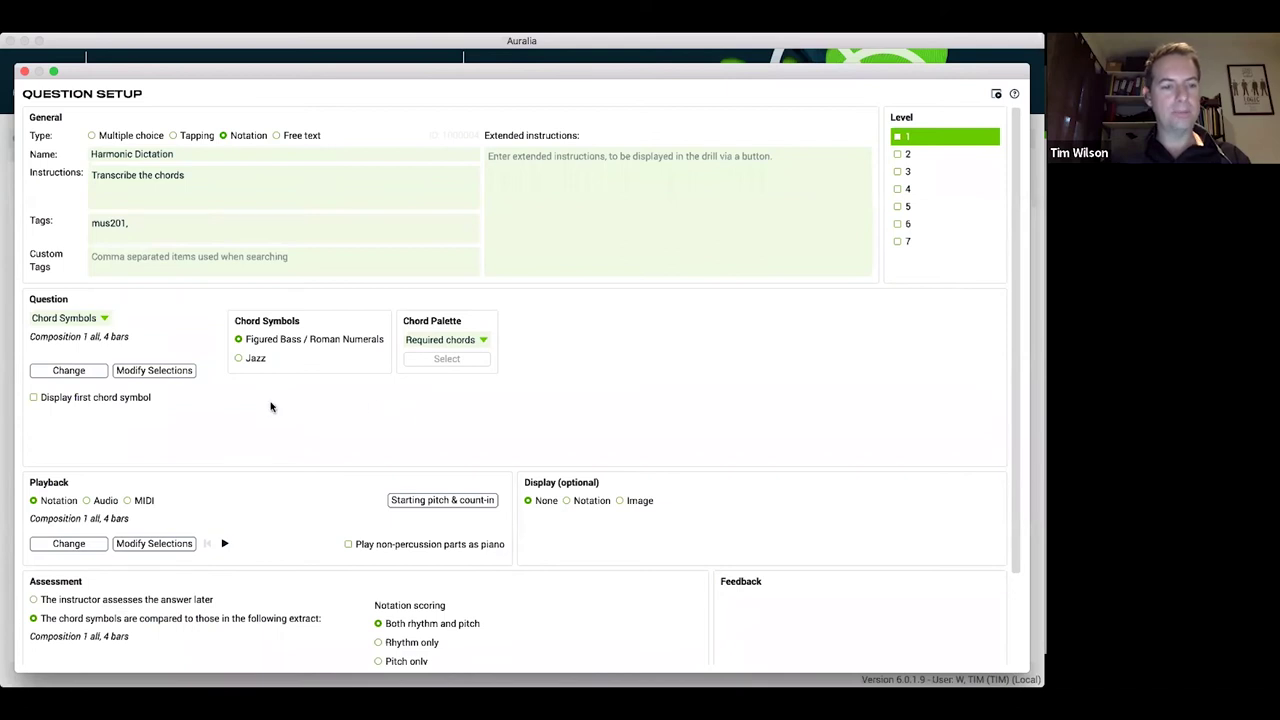
- Hide the melody and treble accompaniment staves in the chord question, make the bass staff rhythm-only, and check the parts selected for playback
{"action": "left_click", "coordinate": [155, 372]}
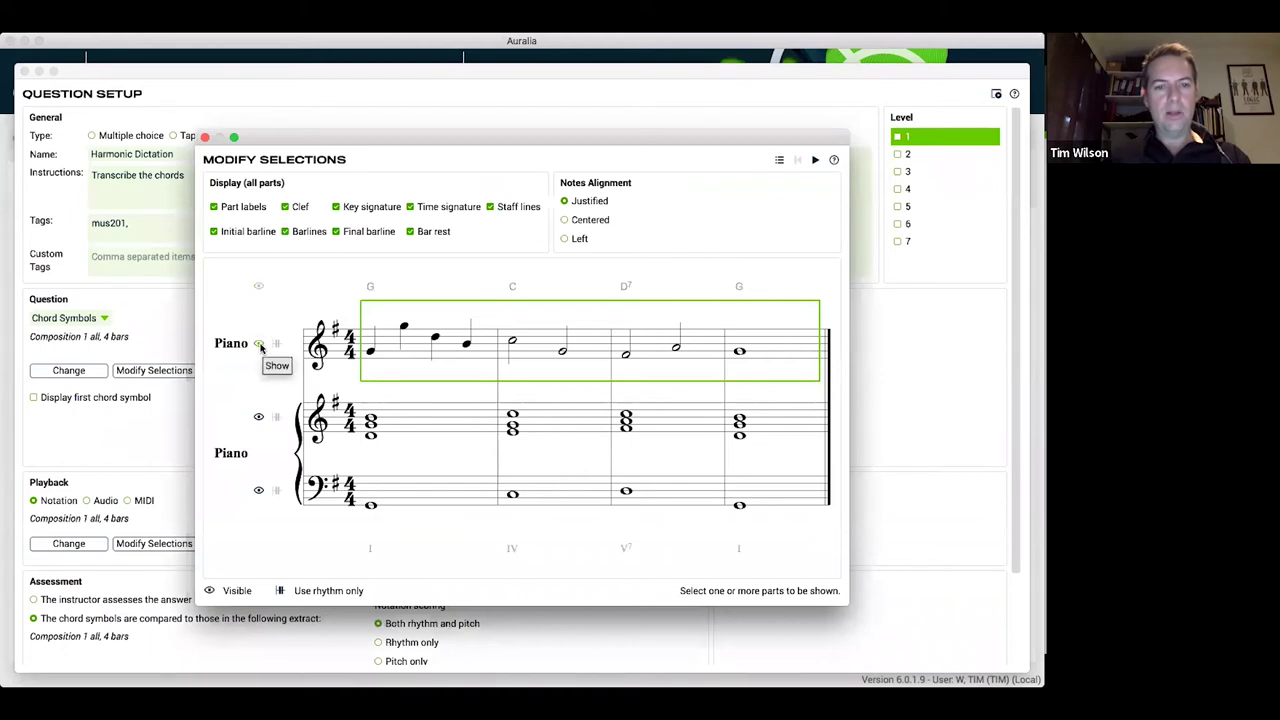
{"action": "left_click", "coordinate": [259, 344]}
{"action": "left_click", "coordinate": [258, 418]}
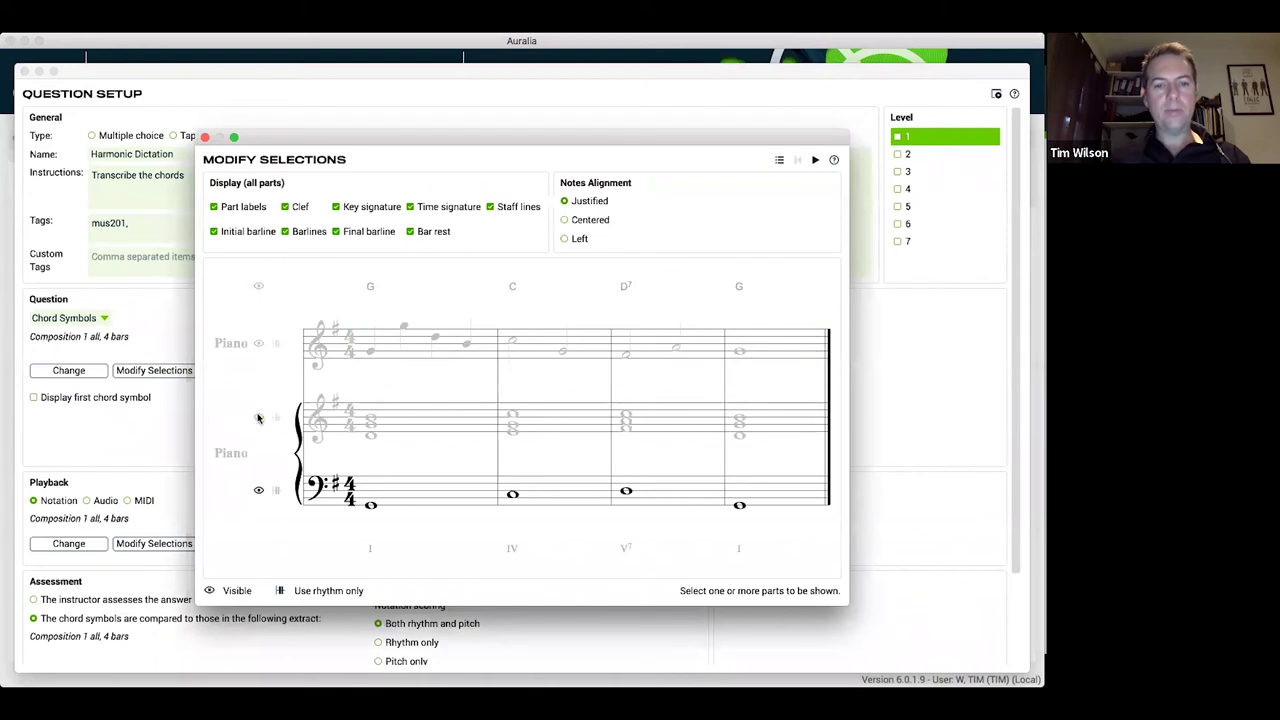
{"action": "left_click", "coordinate": [276, 491]}
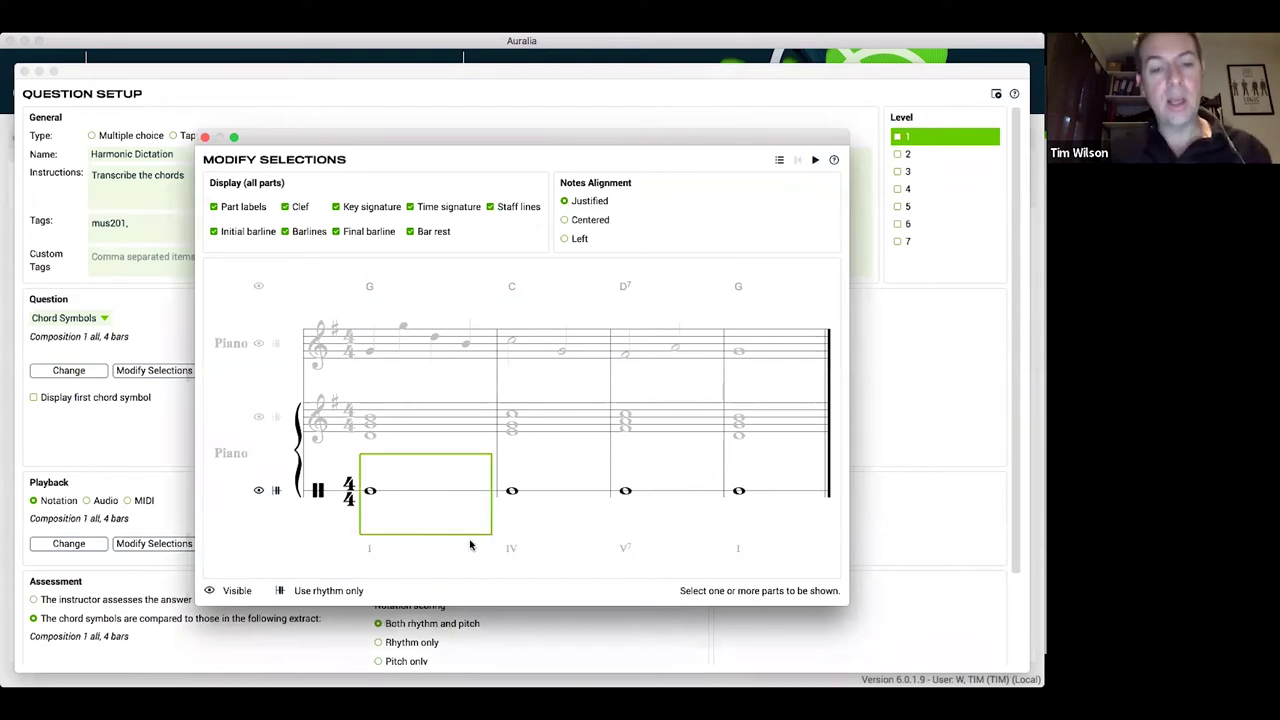
{"action": "left_click", "coordinate": [204, 137]}
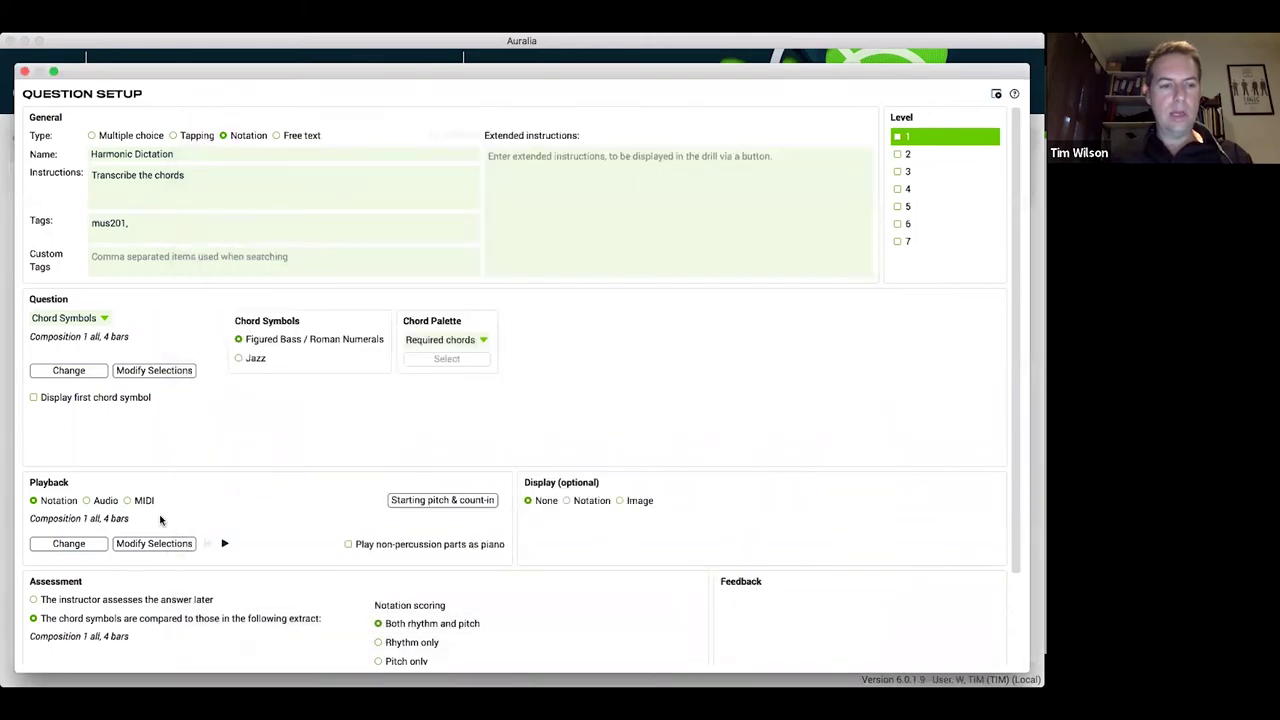
{"action": "left_click", "coordinate": [150, 544]}
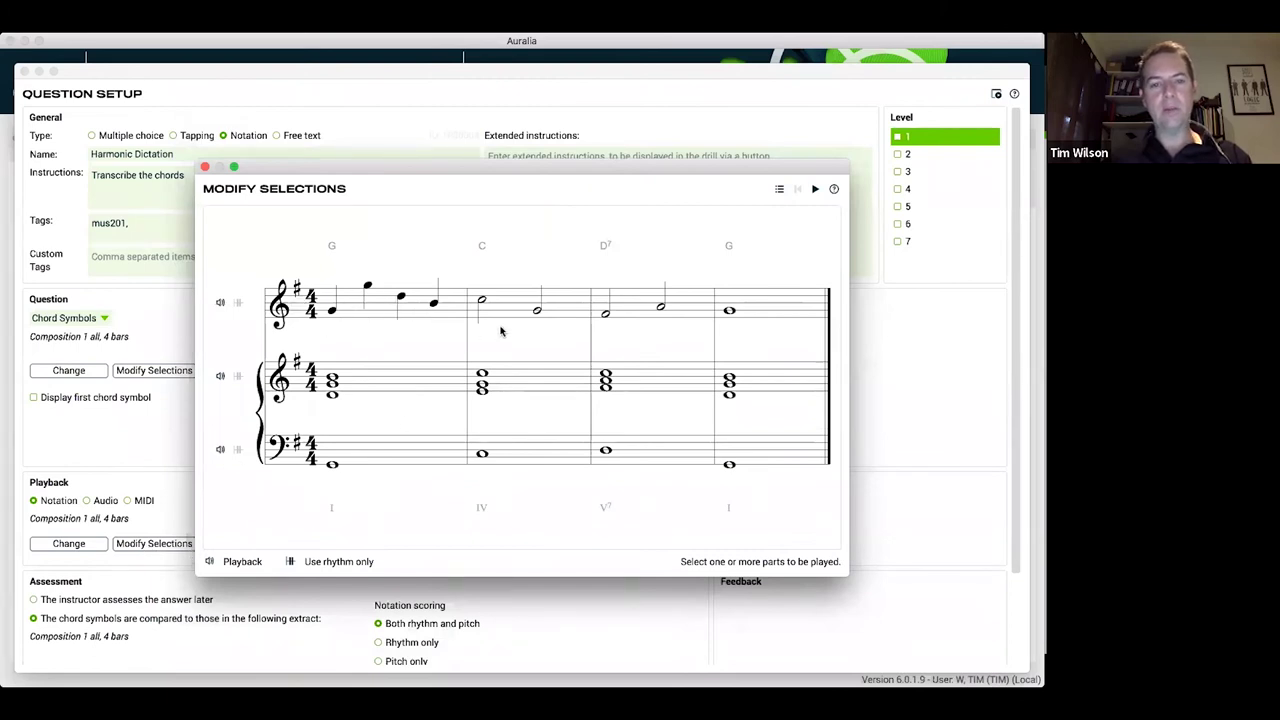
{"action": "left_click", "coordinate": [205, 168]}
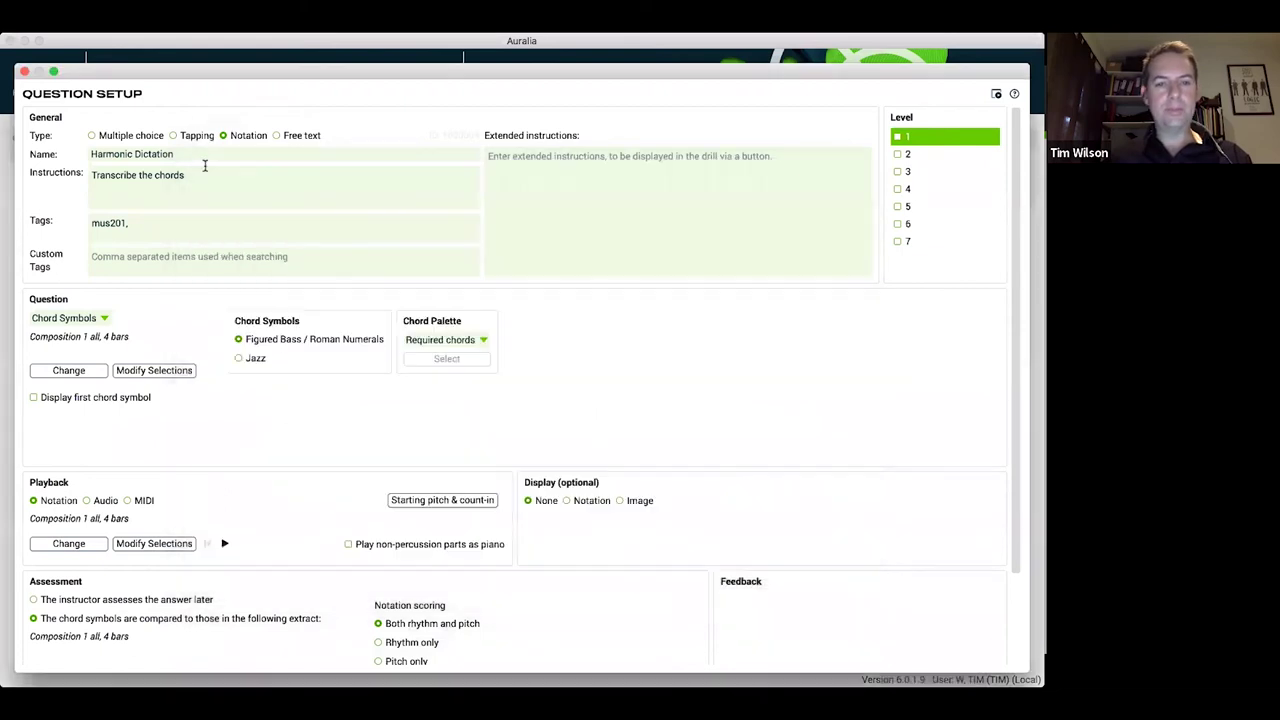
- Test the Harmonic Dictation question by answering the four bars with I, IV, V7 and I, and submit the answer
{"action": "left_click", "coordinate": [996, 95]}
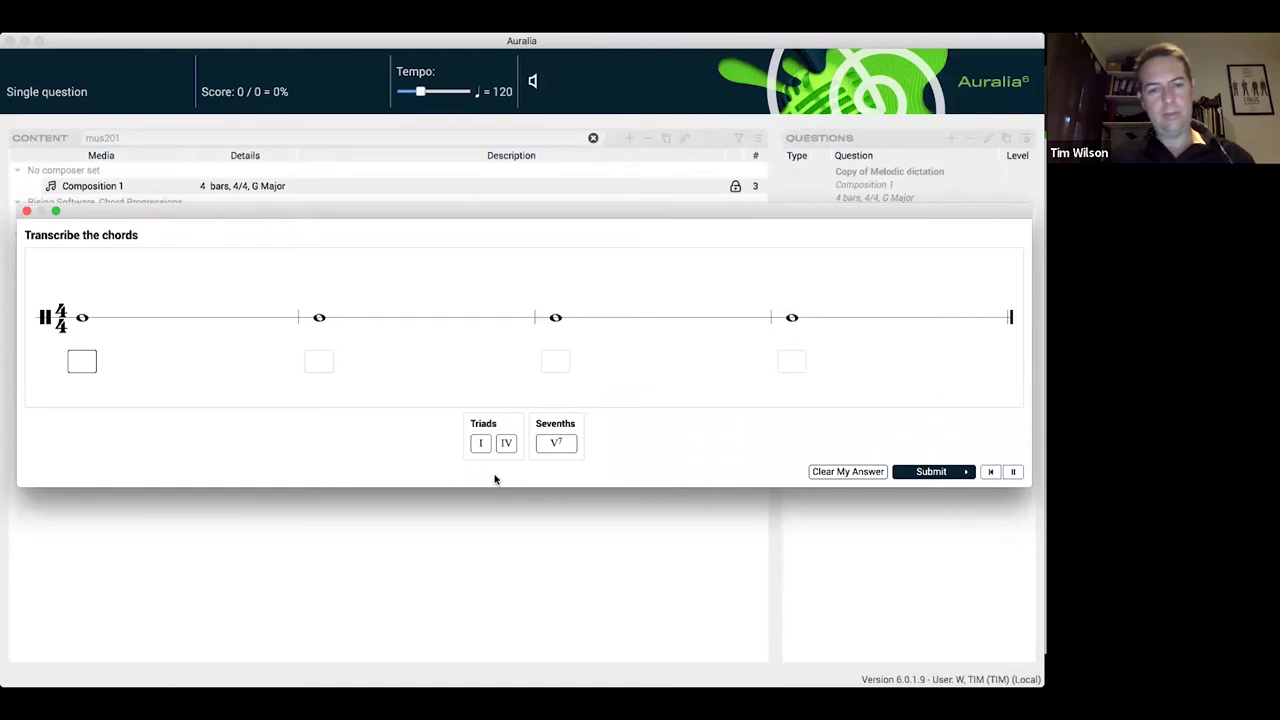
{"action": "left_click", "coordinate": [481, 445]}
{"action": "left_click", "coordinate": [508, 444]}
{"action": "left_click", "coordinate": [557, 444]}
{"action": "left_click", "coordinate": [479, 444]}
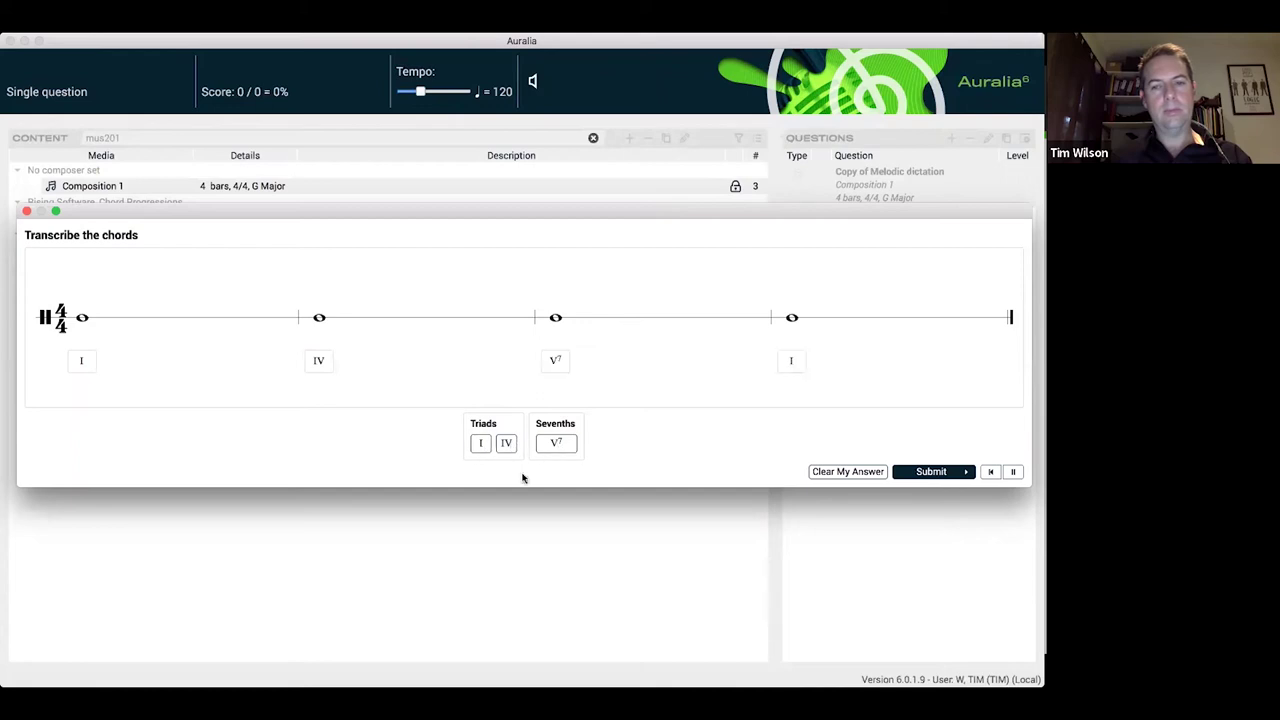
{"action": "left_click", "coordinate": [931, 472]}
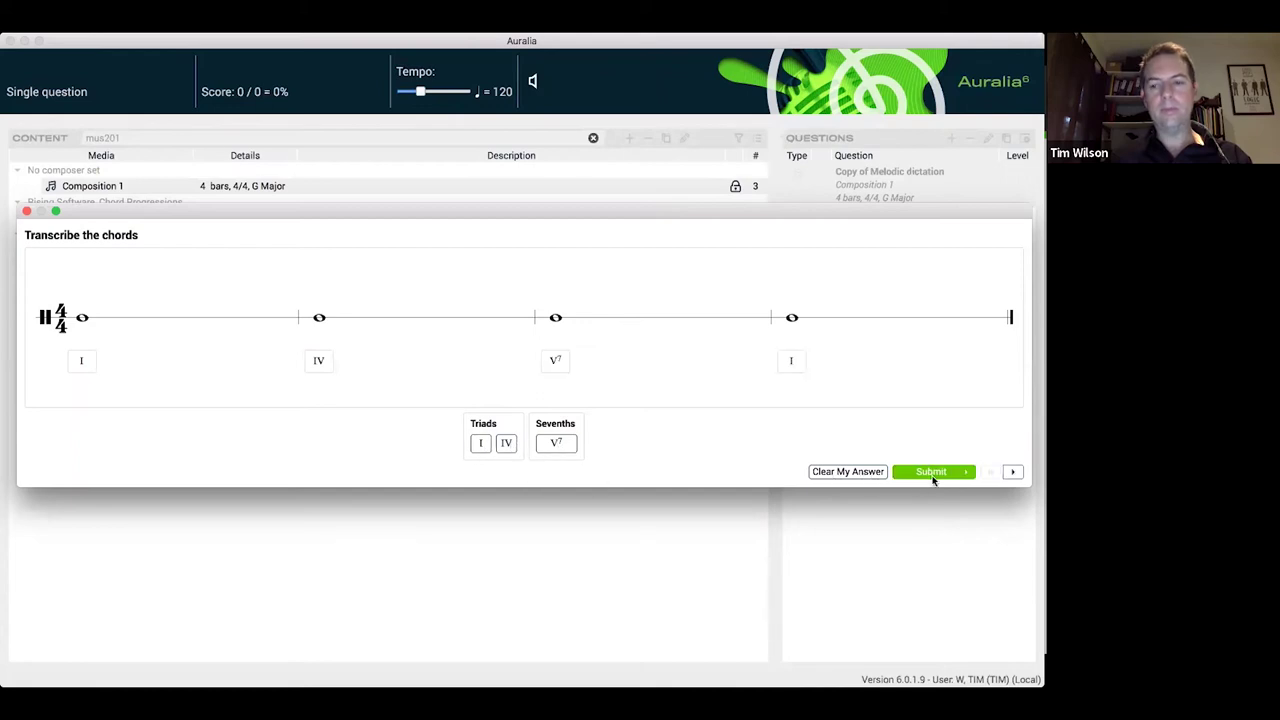
- Dismiss the chord test result, end the test run and close the Harmonic Dictation setup
{"action": "left_click", "coordinate": [674, 557]}
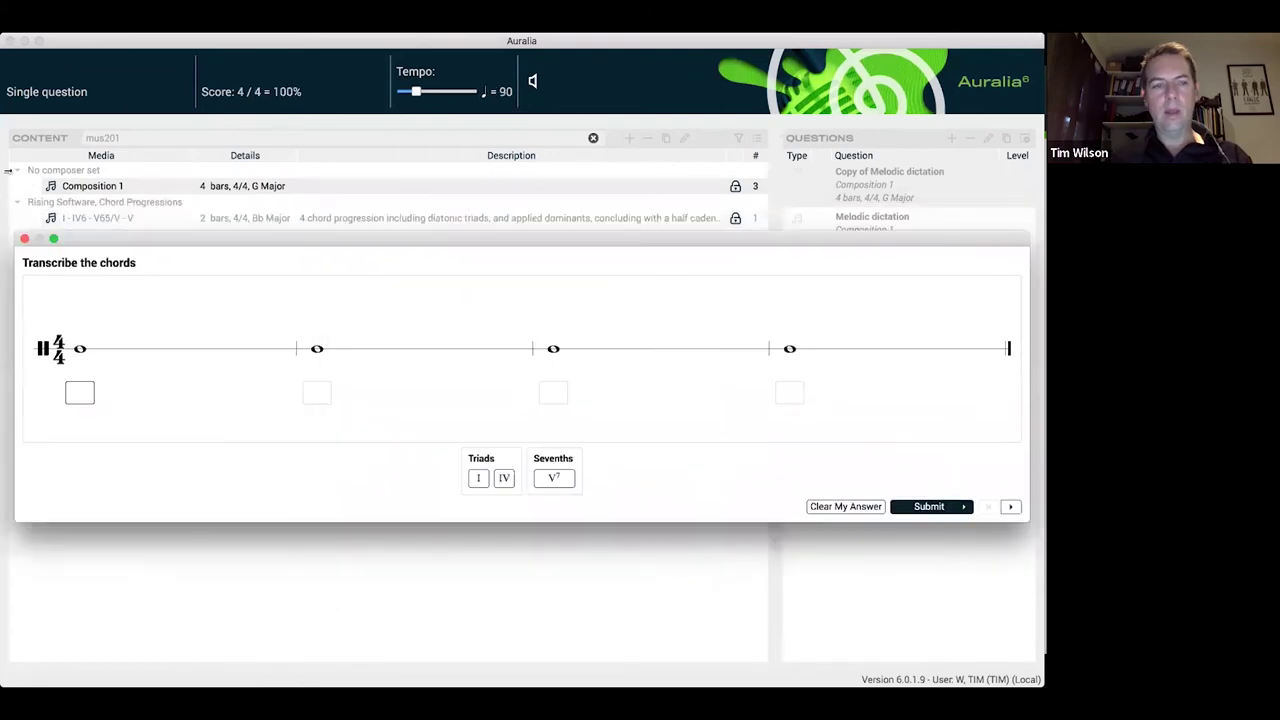
{"action": "left_click", "coordinate": [25, 239]}
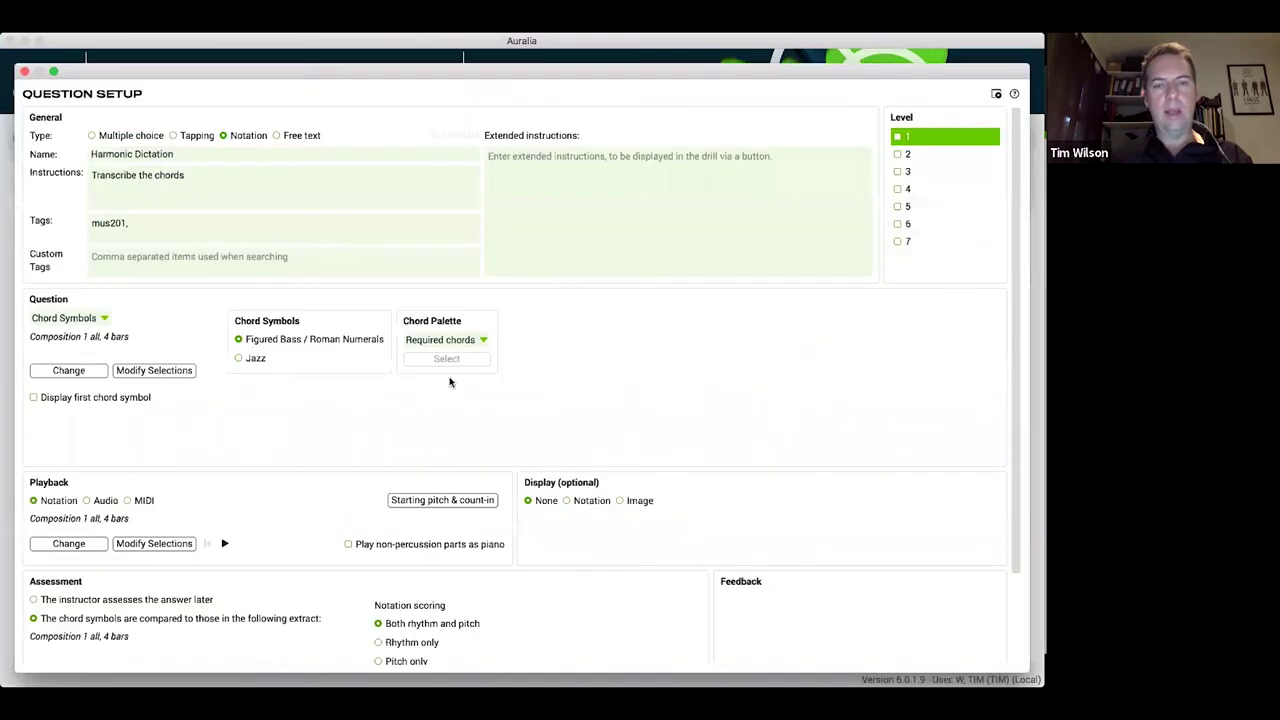
{"action": "left_click", "coordinate": [25, 73]}
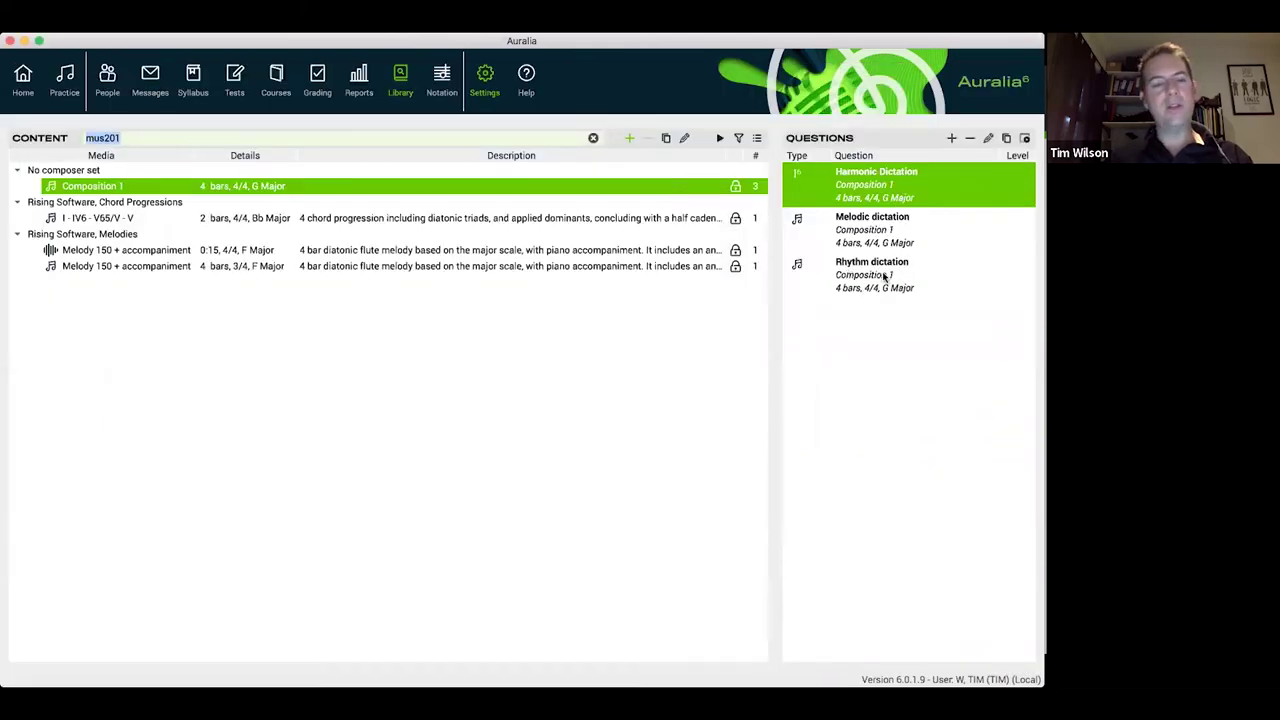
{"action": "left_click", "coordinate": [915, 210]}
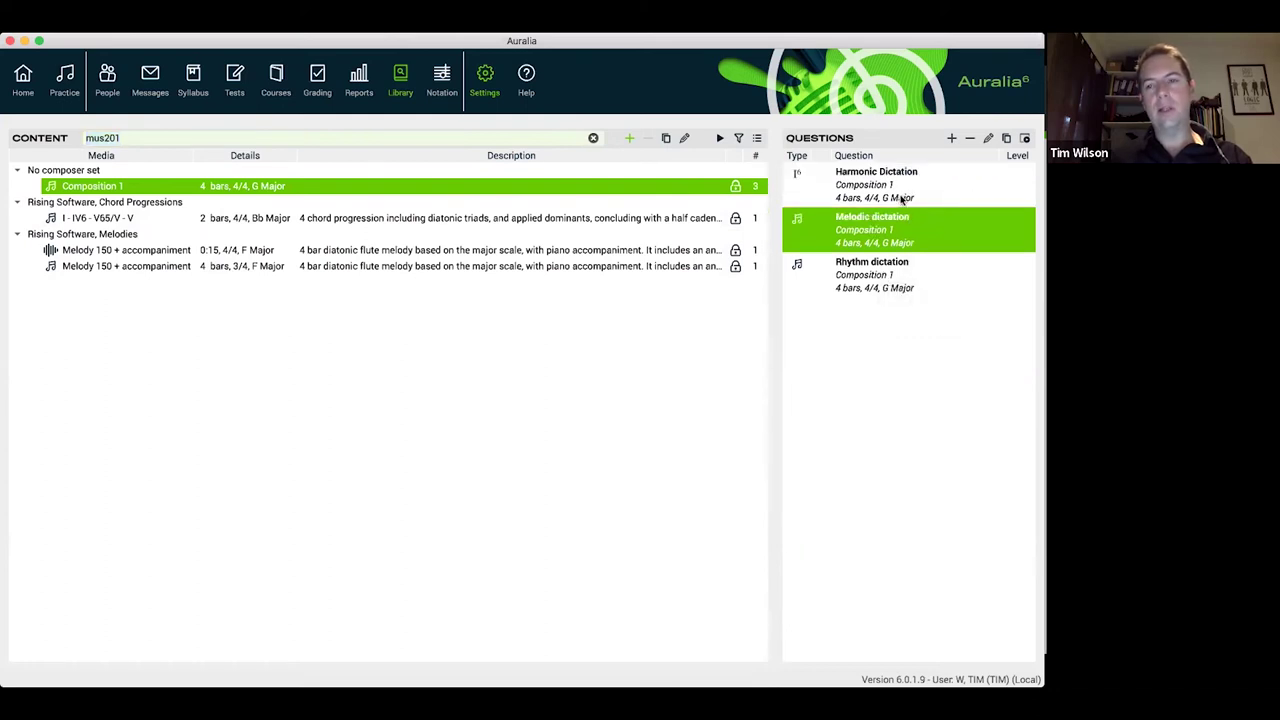
{"action": "left_click", "coordinate": [894, 278]}
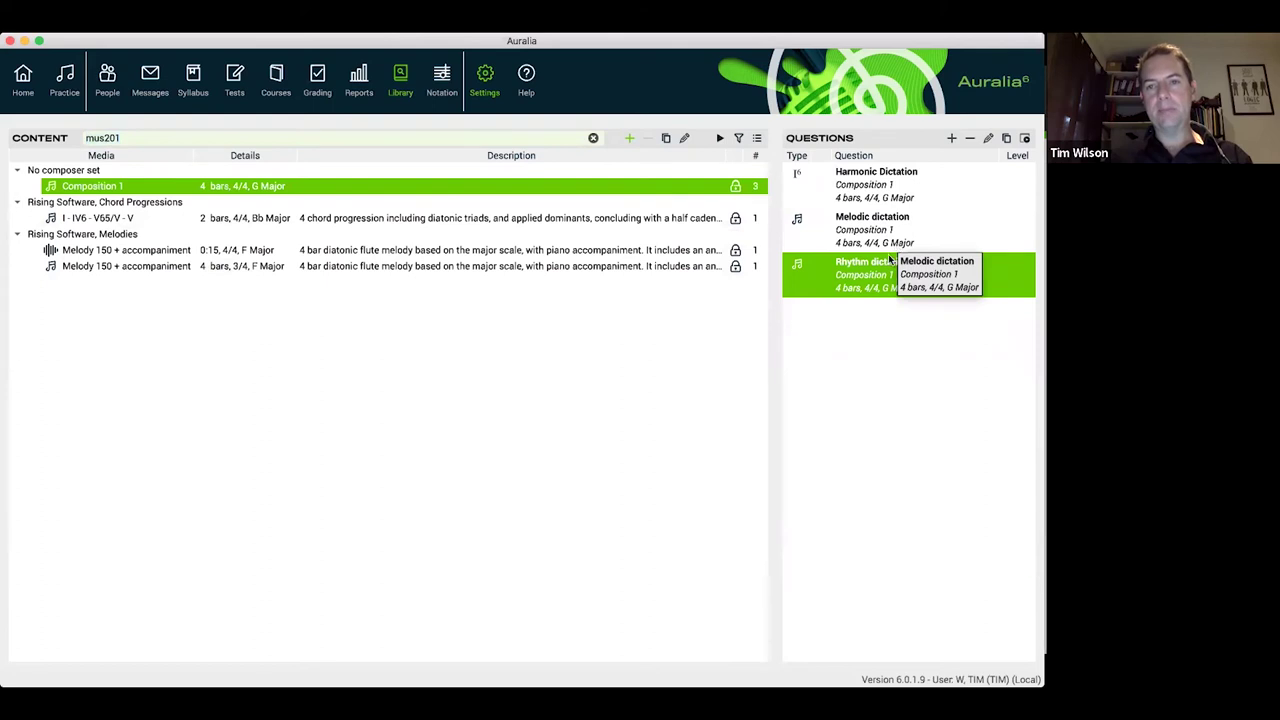
{"action": "left_click", "coordinate": [880, 342]}
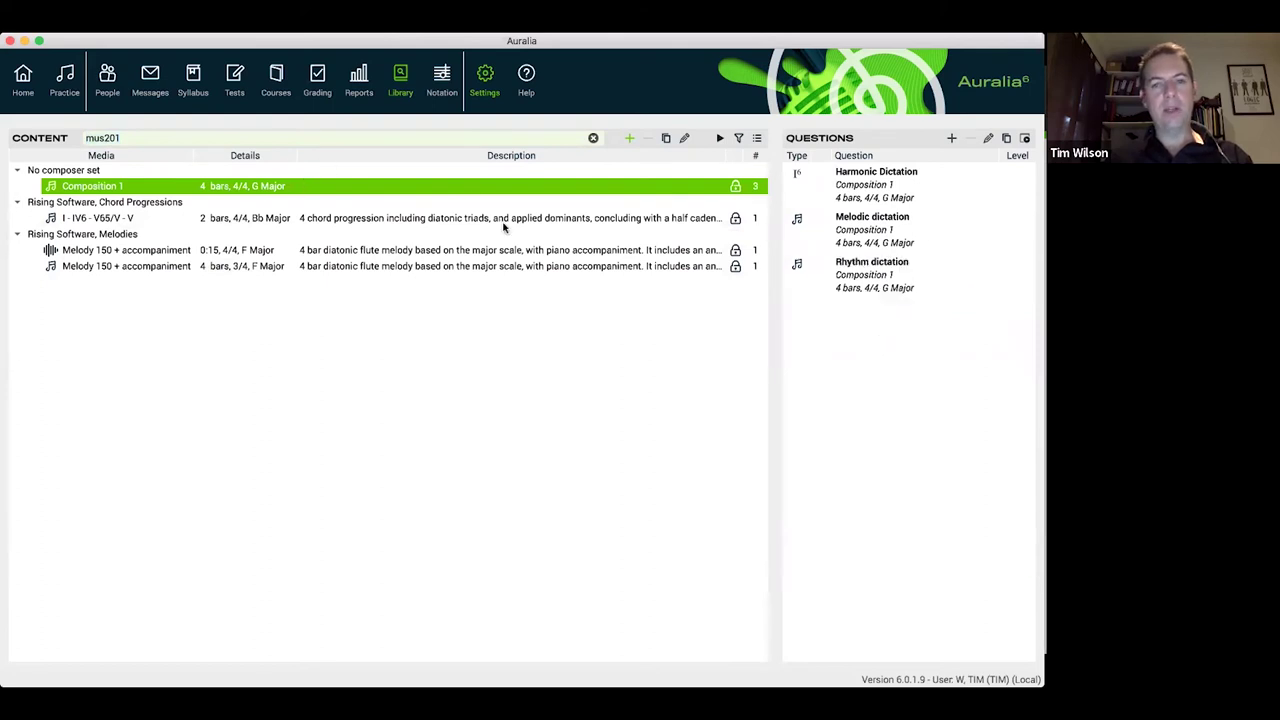
- Import "Bruno Mars - Just The Way You Are.mp3" into the content library, accepting the permissions and large-file notices
{"action": "left_click", "coordinate": [629, 138]}
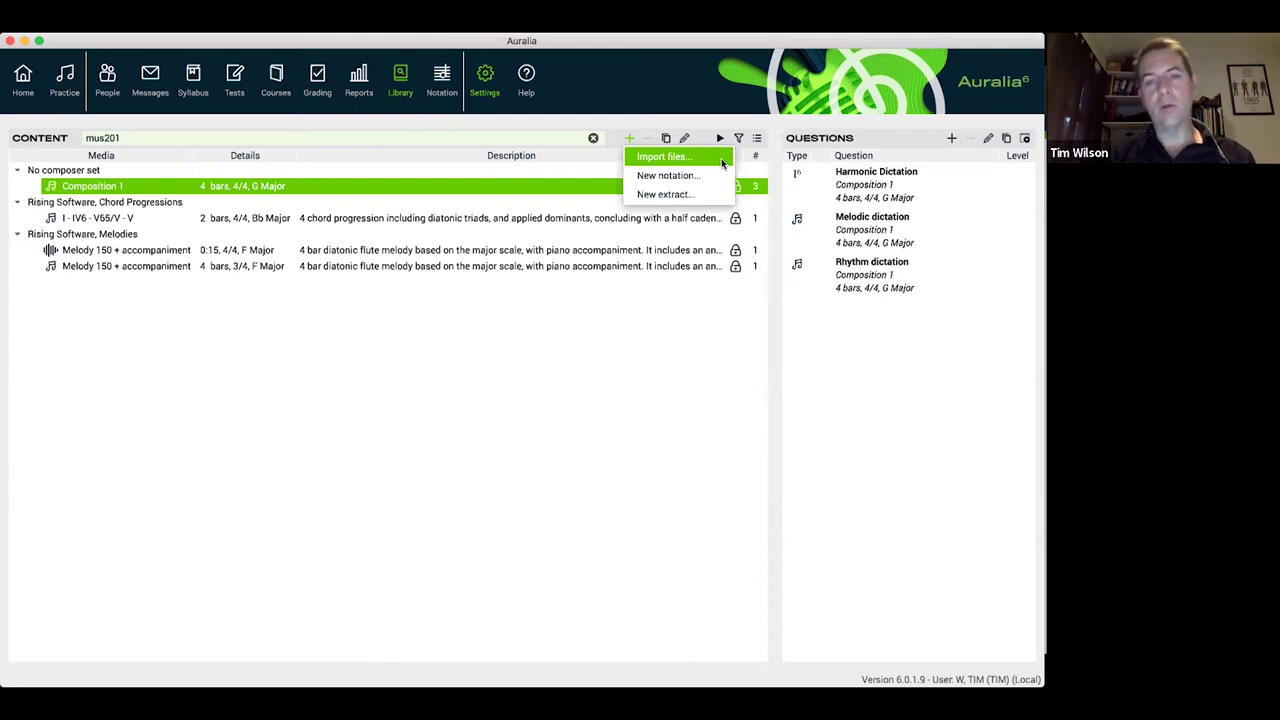
{"action": "left_click", "coordinate": [653, 162]}
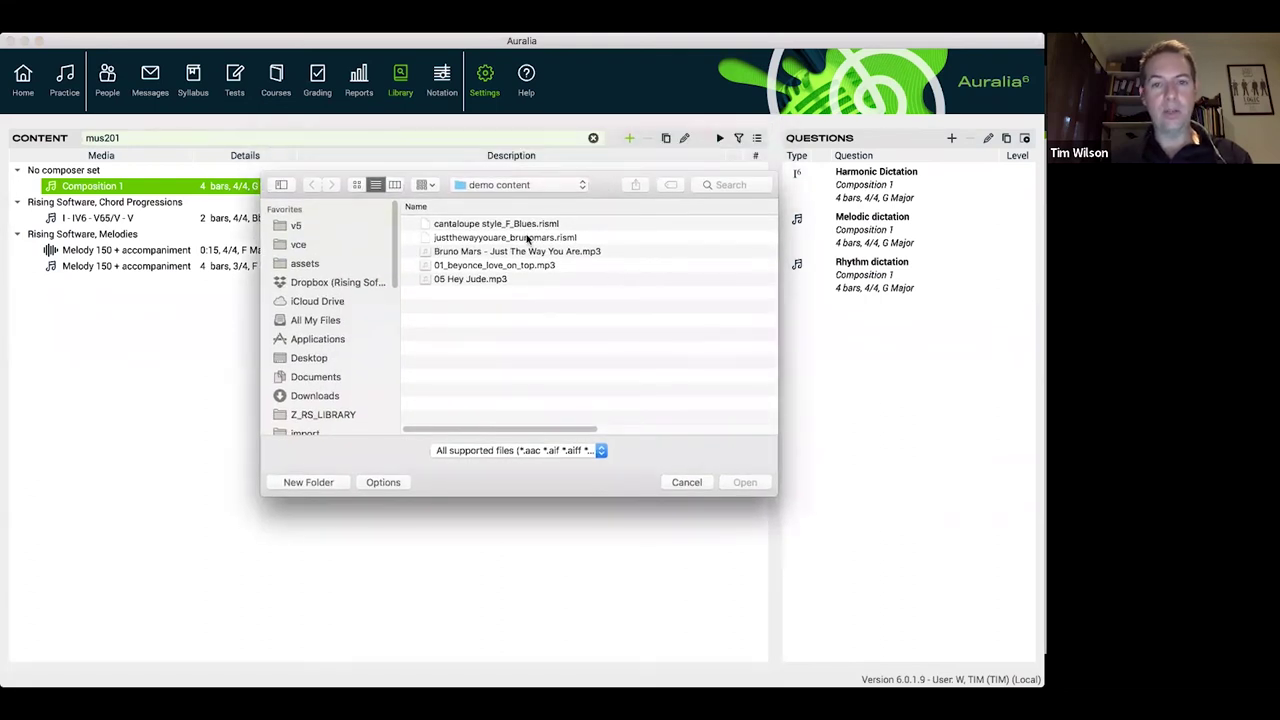
{"action": "left_click", "coordinate": [479, 252]}
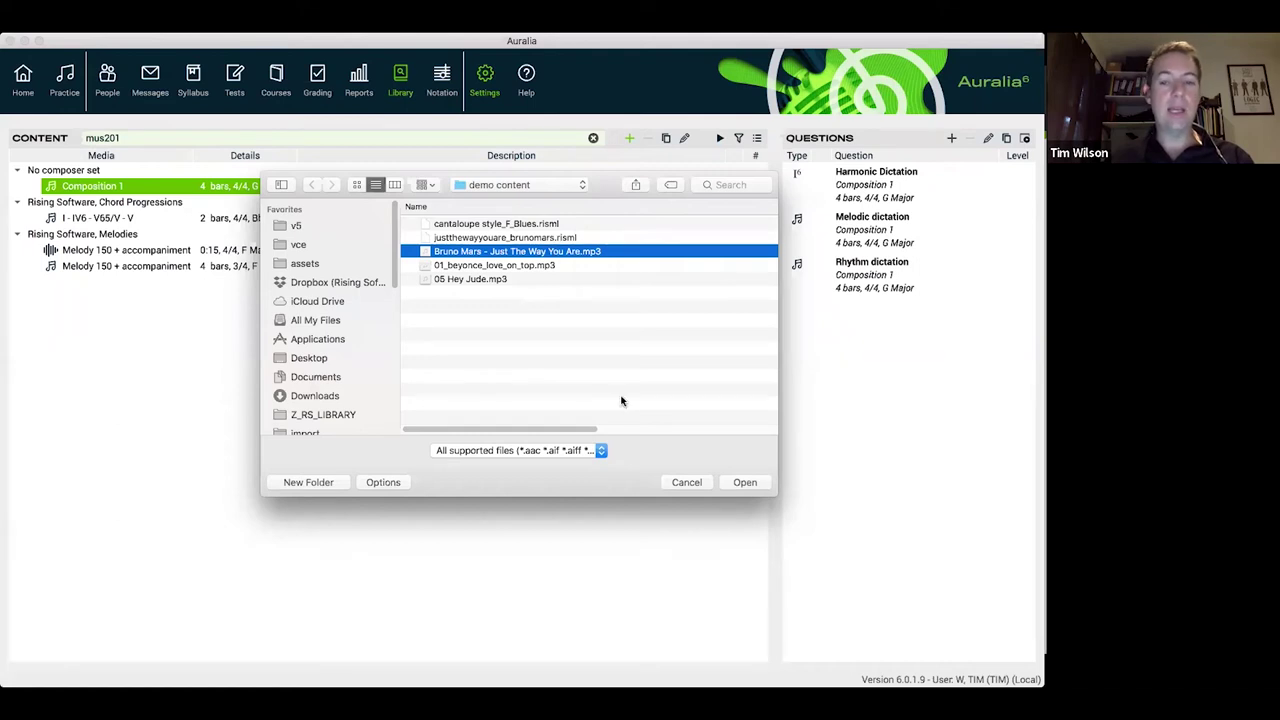
{"action": "left_click", "coordinate": [740, 483]}
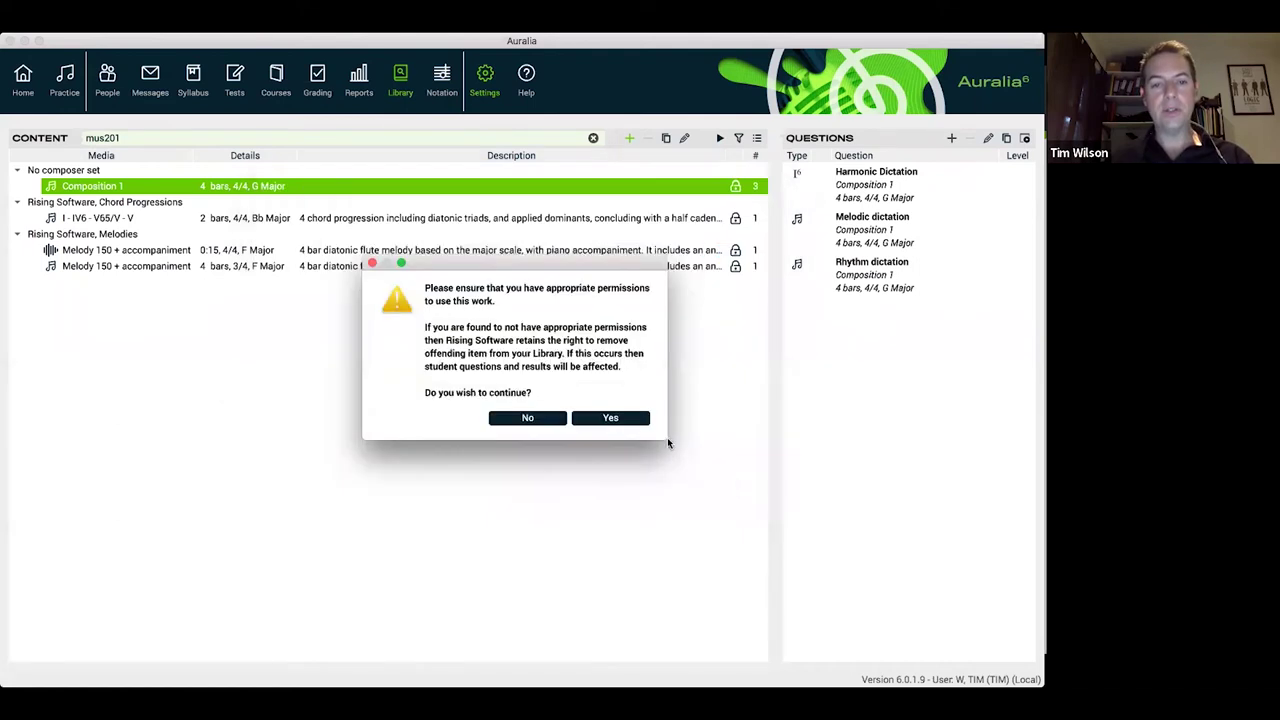
{"action": "left_click", "coordinate": [611, 417]}
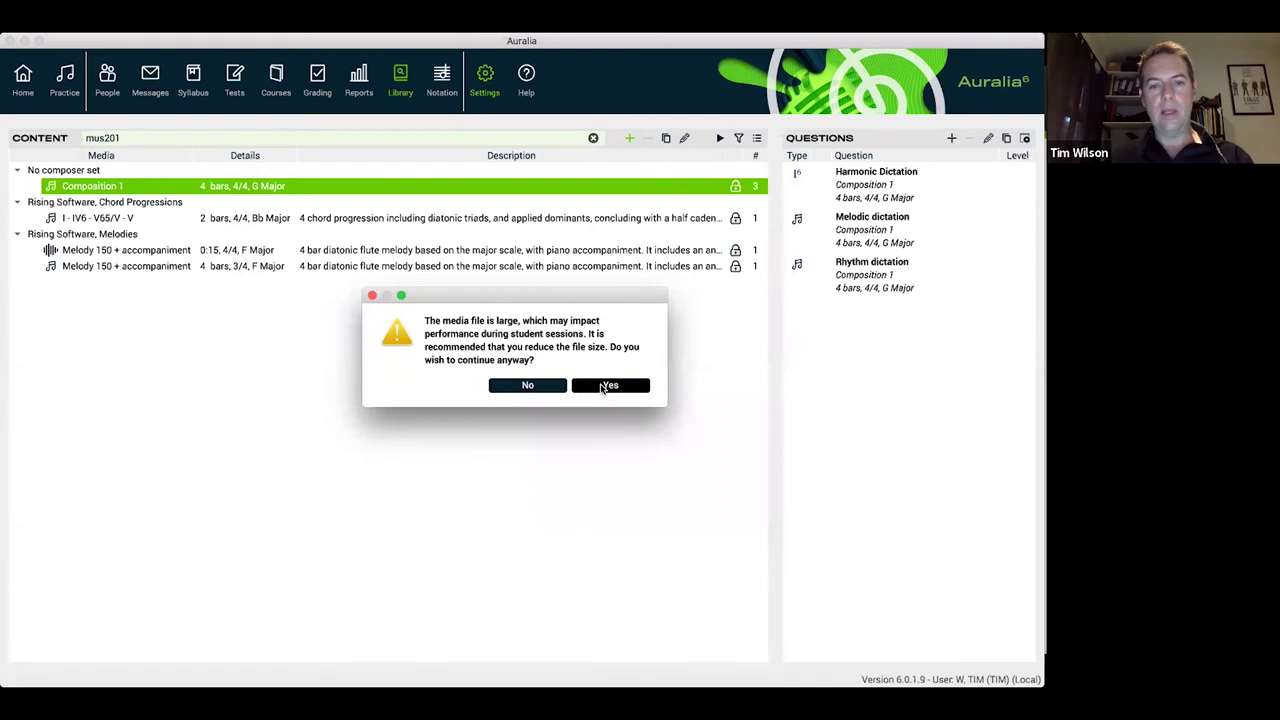
{"action": "left_click", "coordinate": [601, 388]}
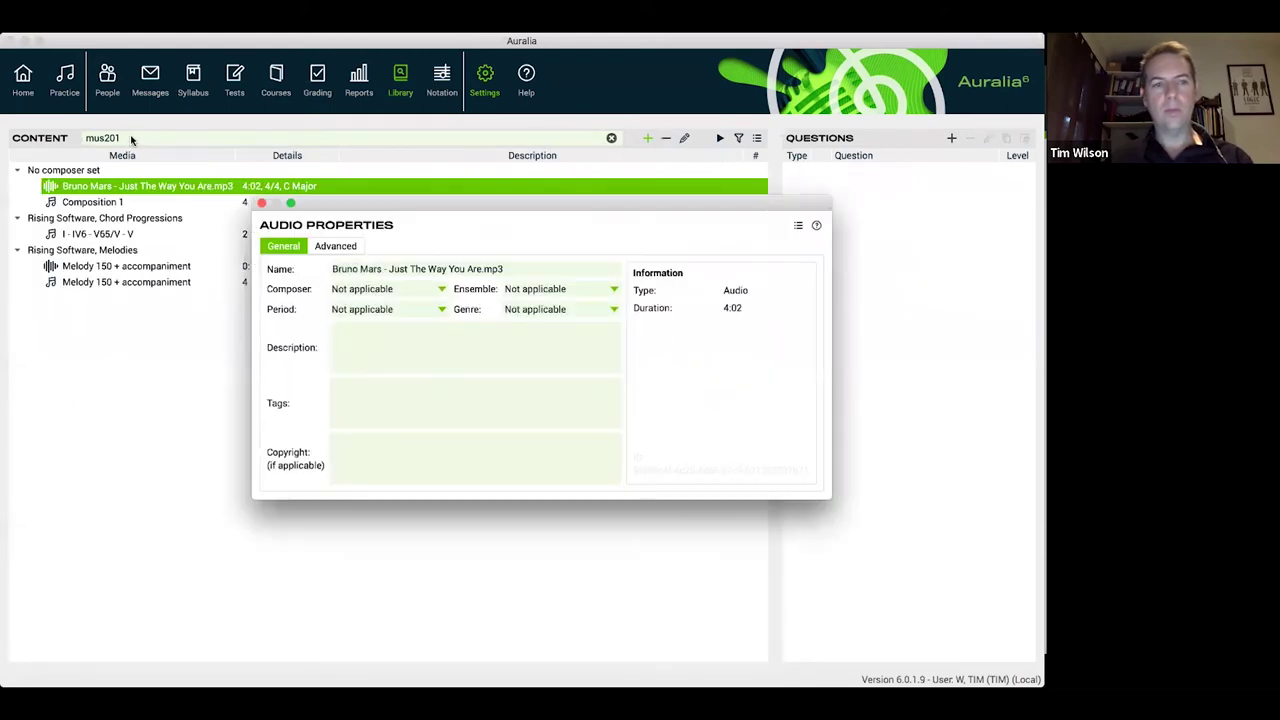
- Tag the imported Bruno Mars audio with "201,", close its properties and briefly preview the playback
{"action": "left_click", "coordinate": [344, 390]}
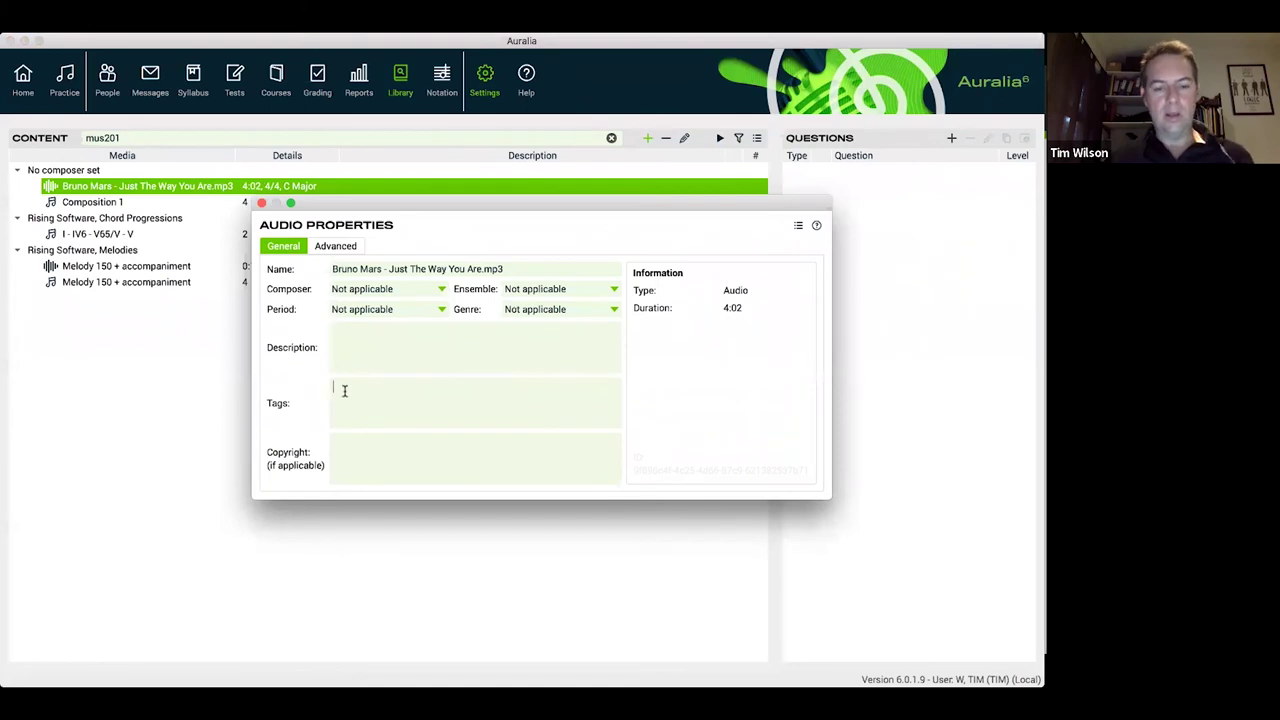
{"action": "type", "text": "201,"}
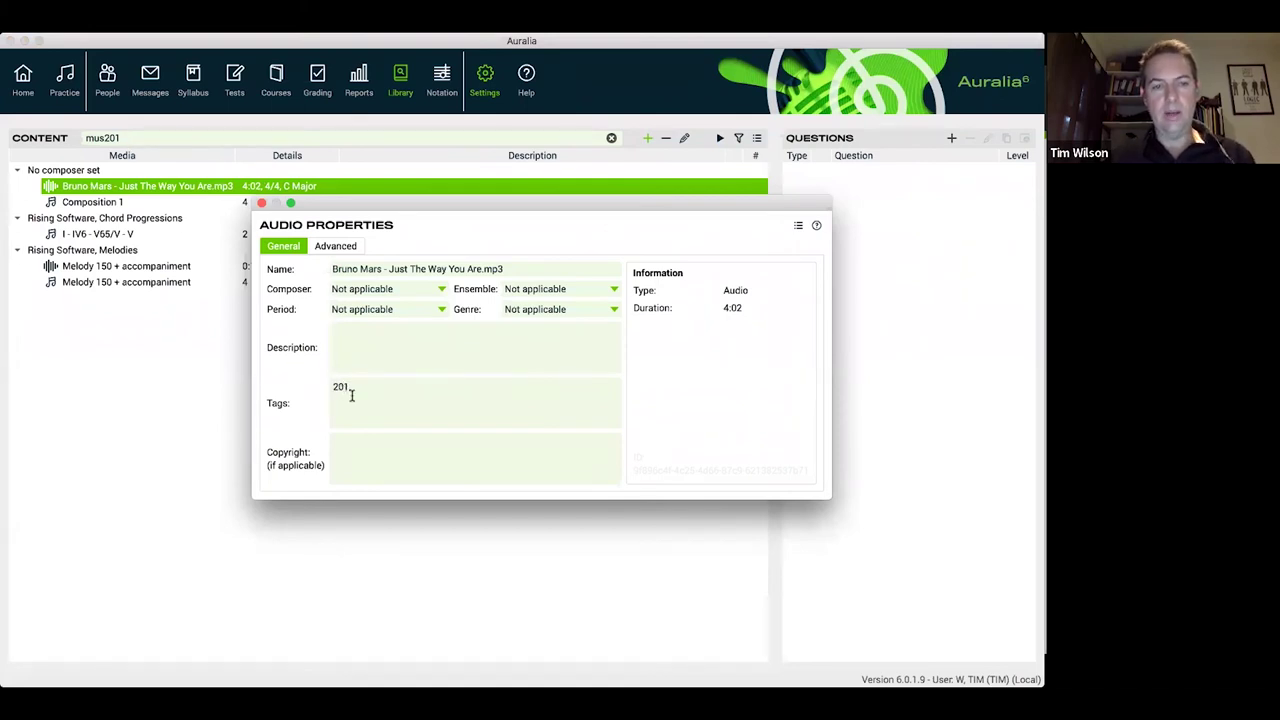
{"action": "left_click", "coordinate": [261, 203]}
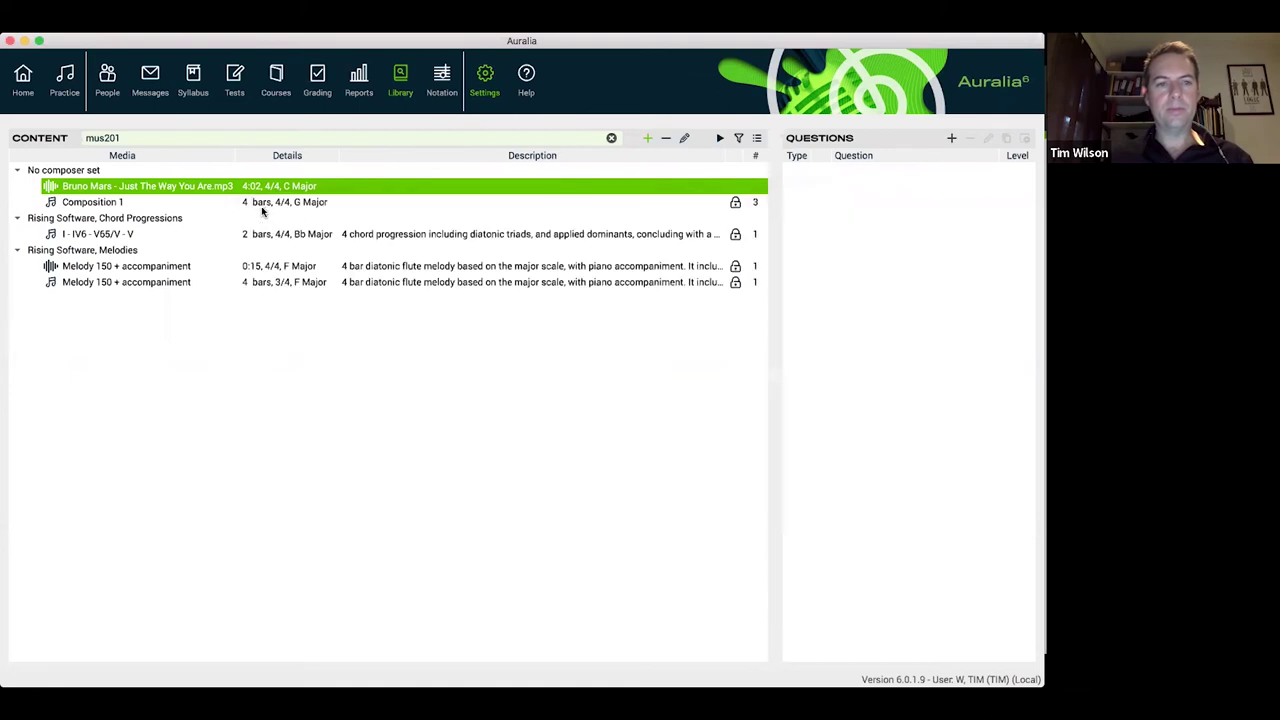
{"action": "left_click", "coordinate": [721, 138]}
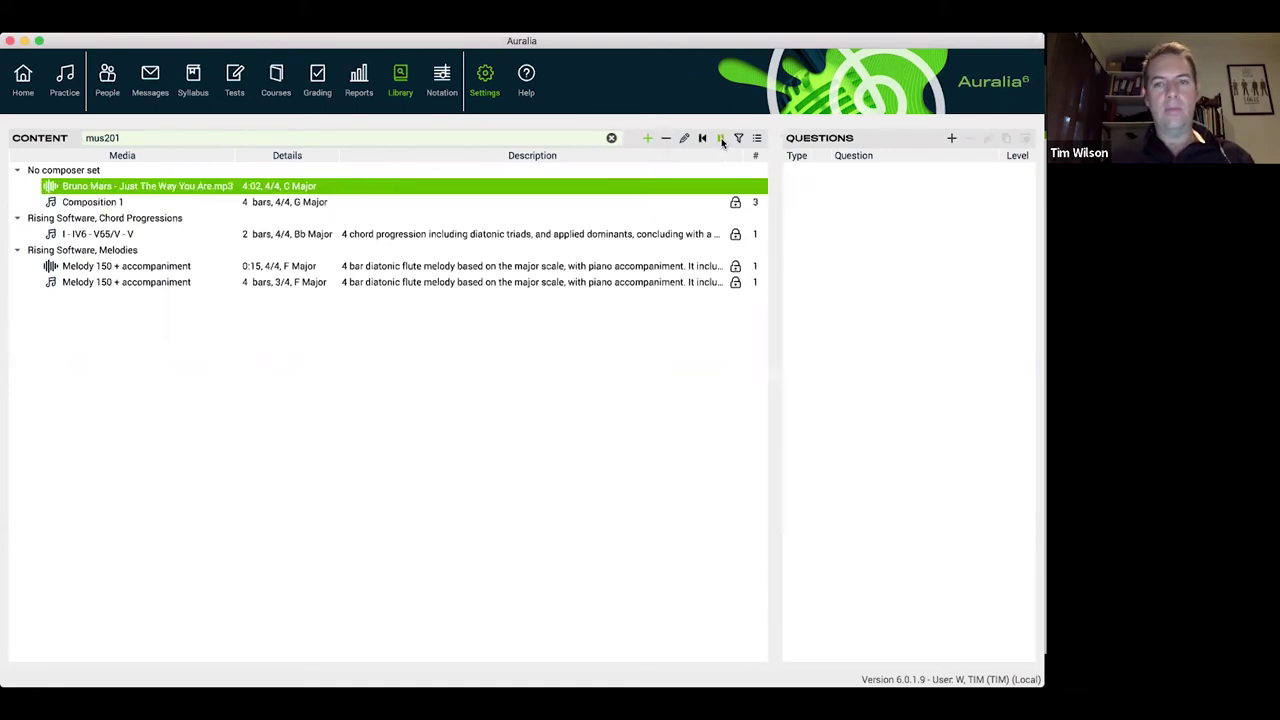
{"action": "left_click", "coordinate": [722, 142]}
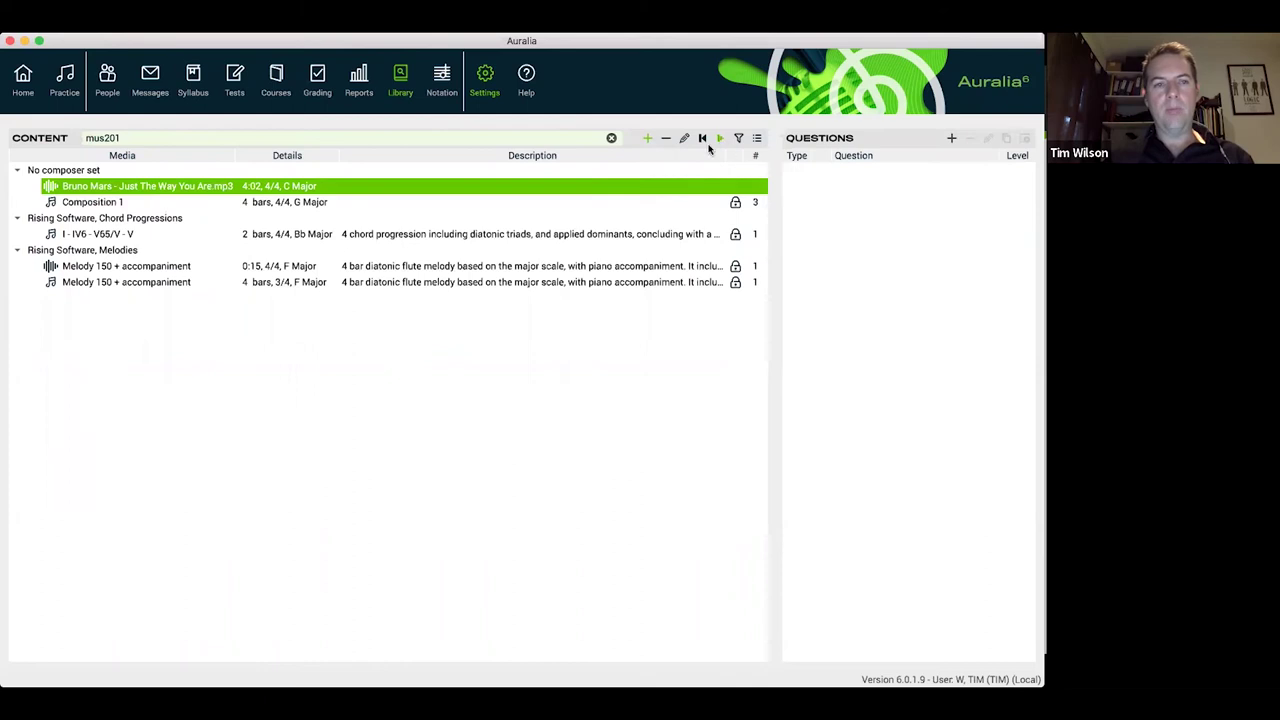
- Create an extract from the Bruno Mars audio spanning about 1:05.9 to 1:14.2, playing the selected range to check it
{"action": "right_click", "coordinate": [218, 188]}
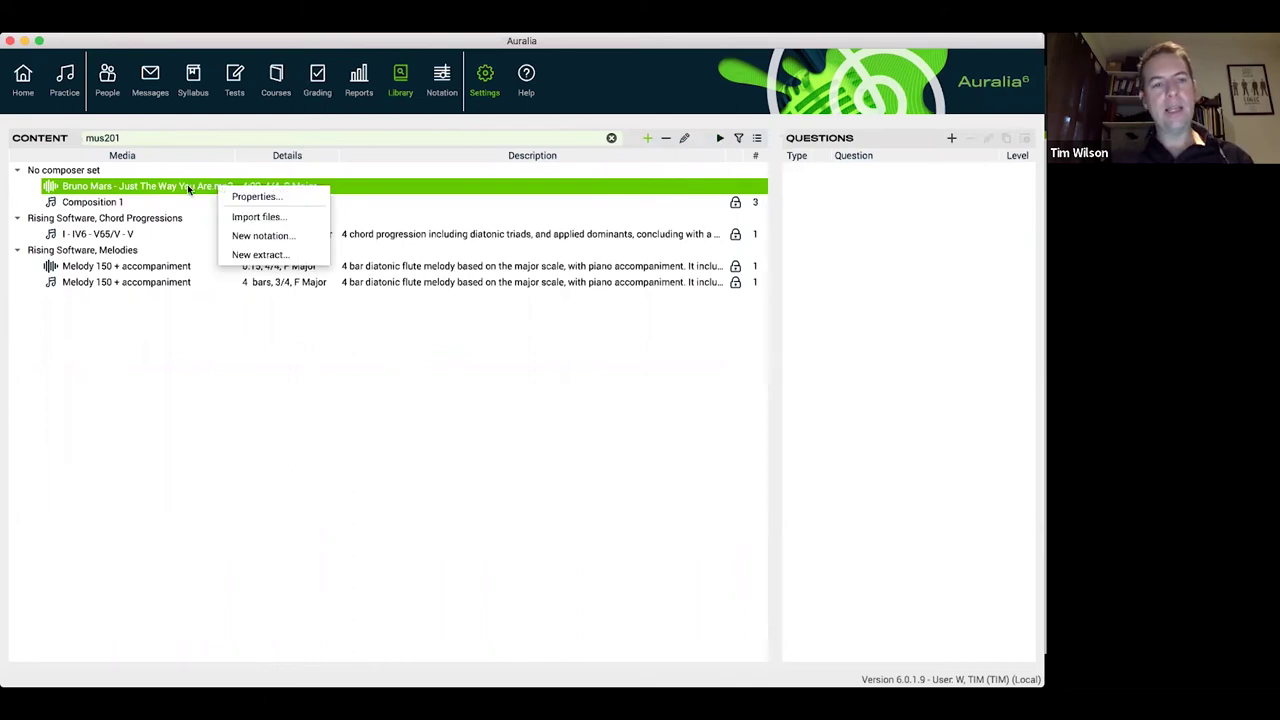
{"action": "left_click", "coordinate": [286, 254]}
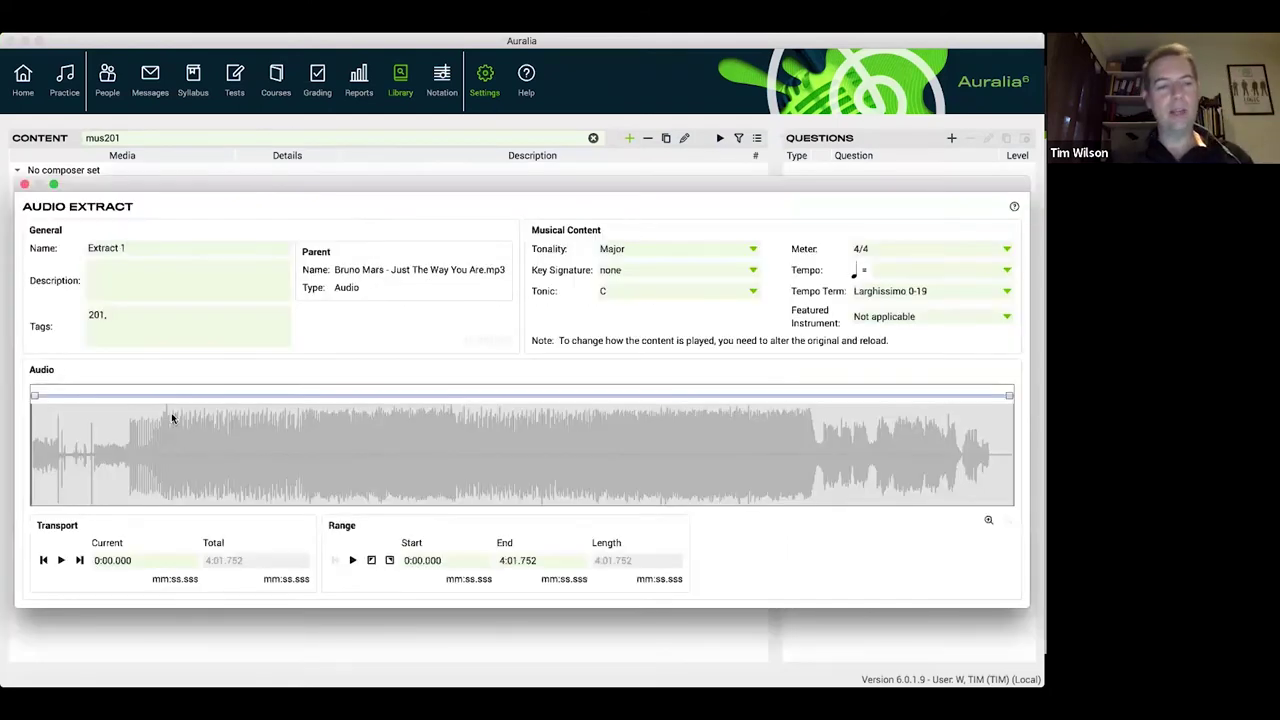
{"action": "left_click_drag", "start_coordinate": [38, 396], "coordinate": [303, 419]}
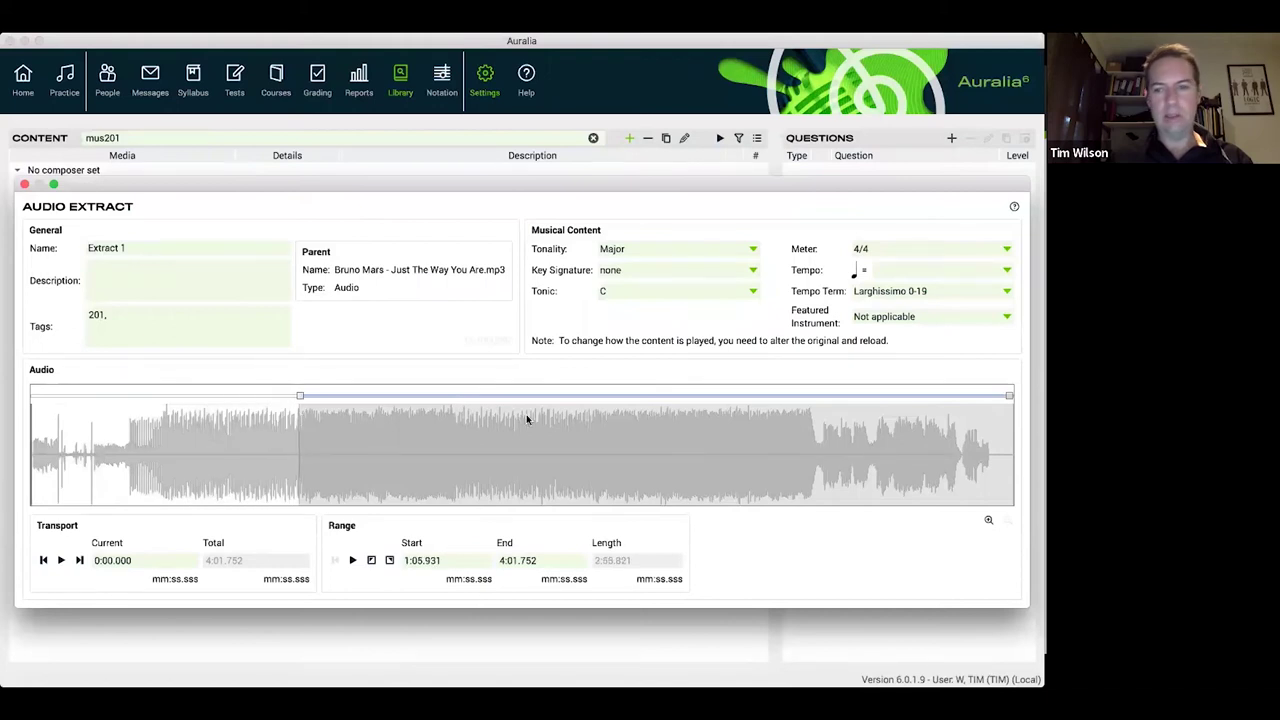
{"action": "left_click_drag", "start_coordinate": [1012, 398], "coordinate": [320, 428]}
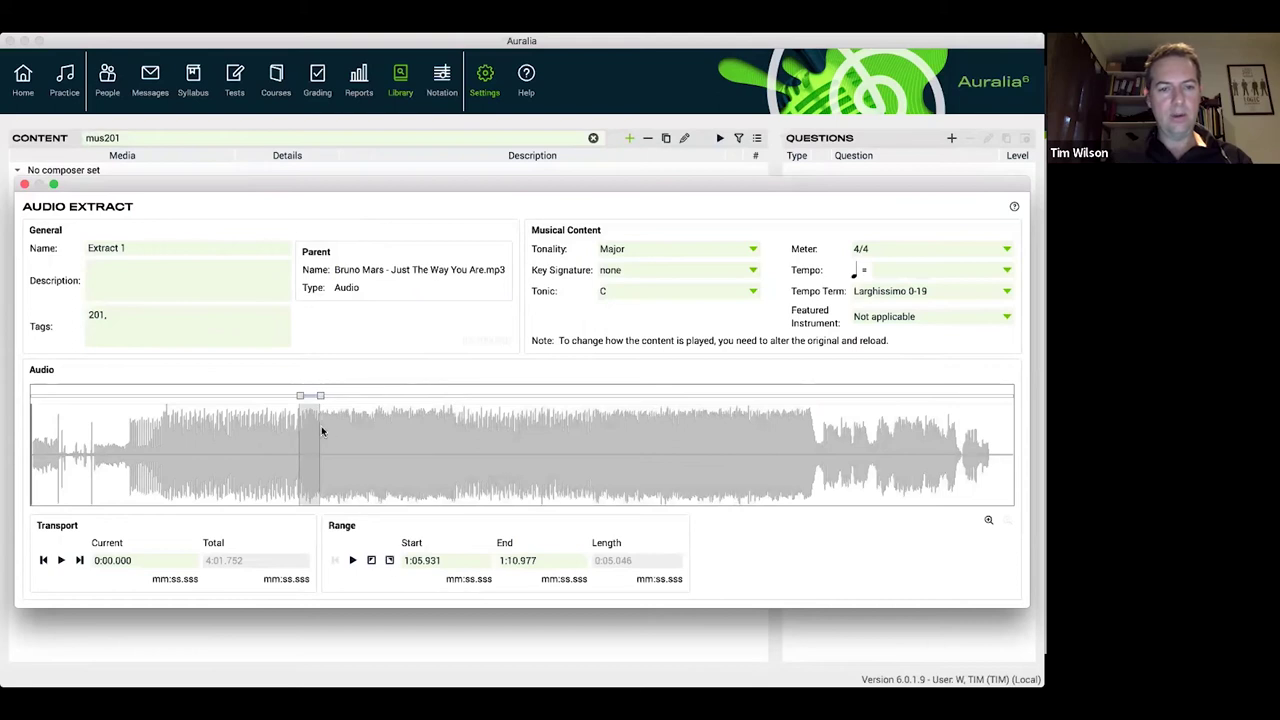
{"action": "left_click", "coordinate": [352, 560]}
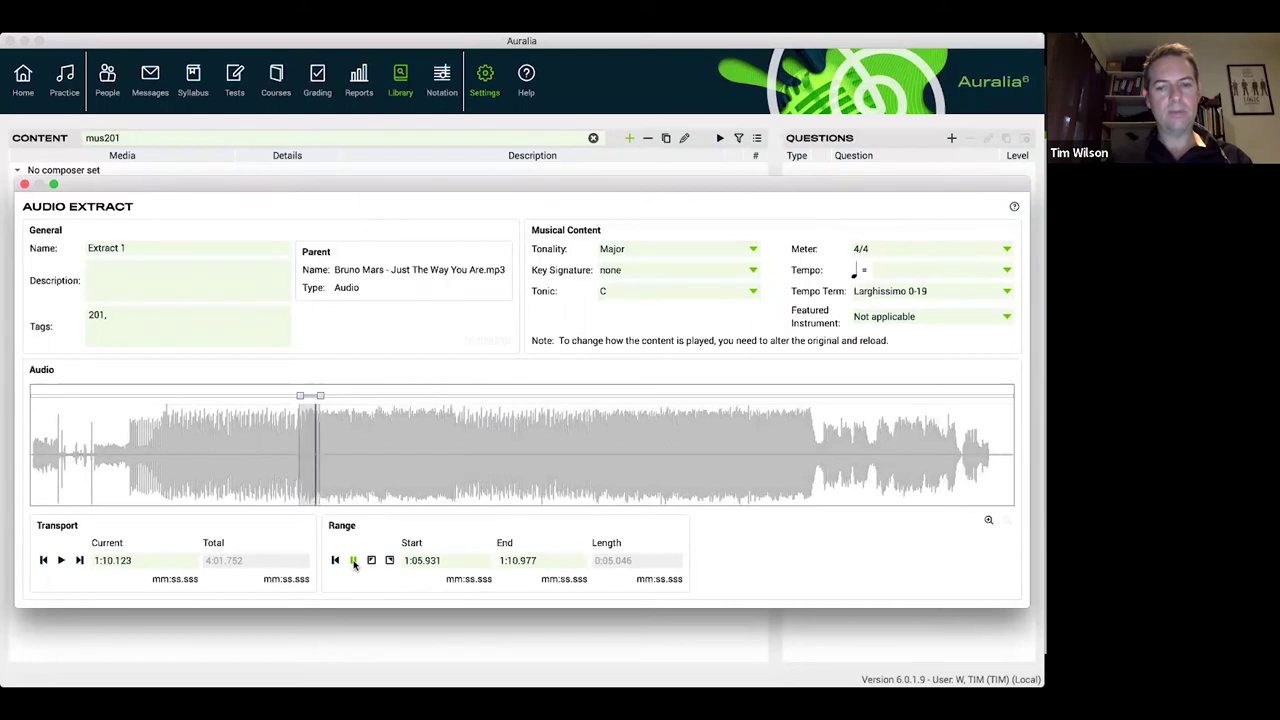
{"action": "left_click_drag", "start_coordinate": [320, 396], "coordinate": [333, 396]}
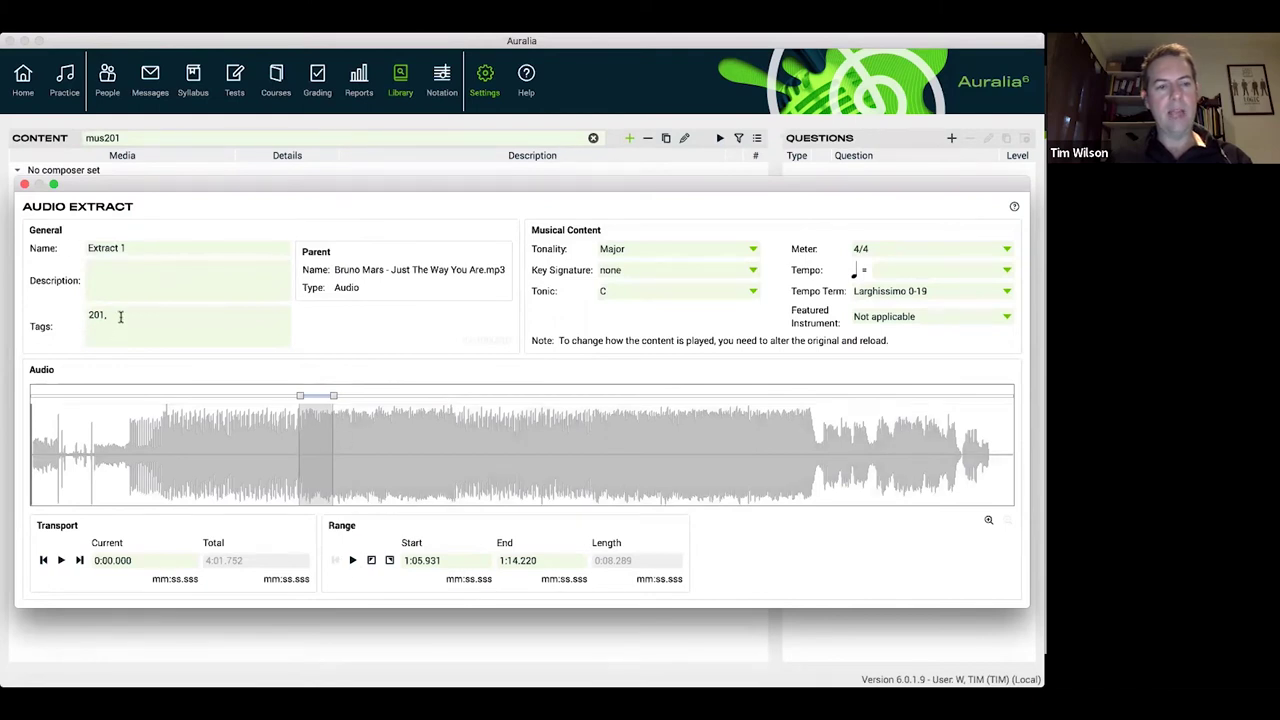
- Correct the extract's tag to "mus201," and close the extract setup
{"action": "left_click", "coordinate": [91, 316]}
{"action": "type", "text": "mus"}
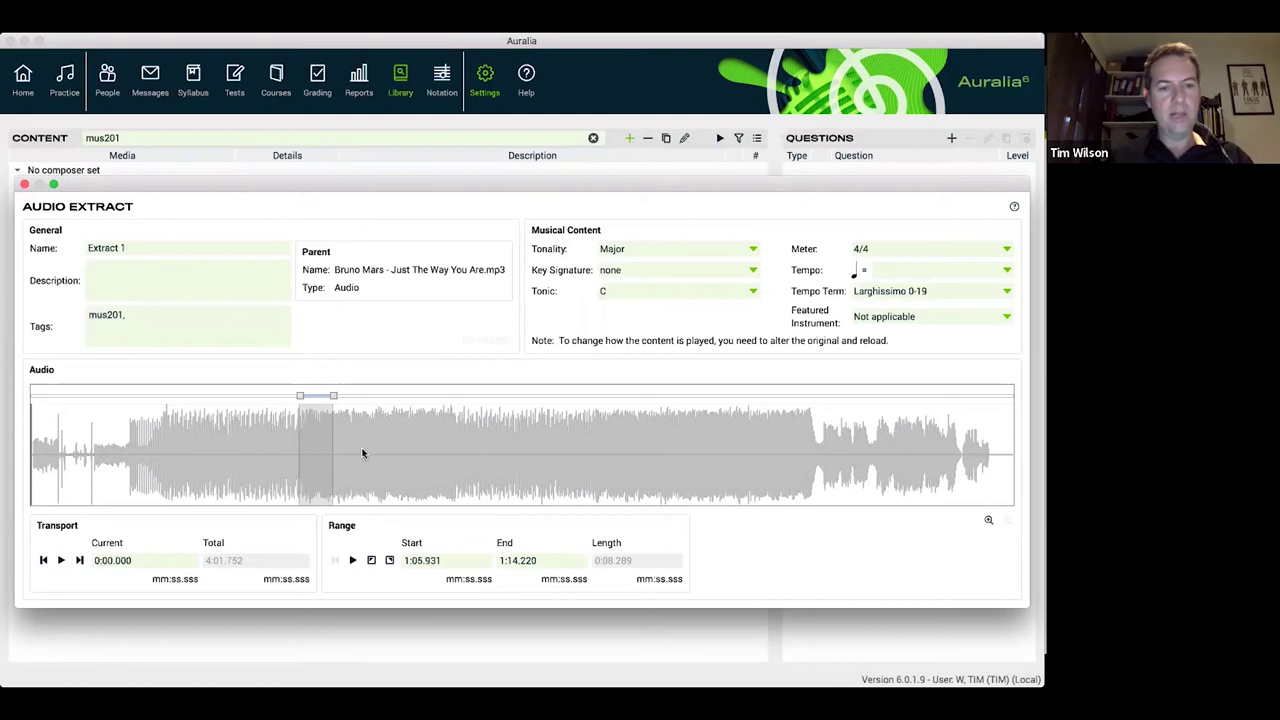
{"action": "left_click", "coordinate": [24, 185]}
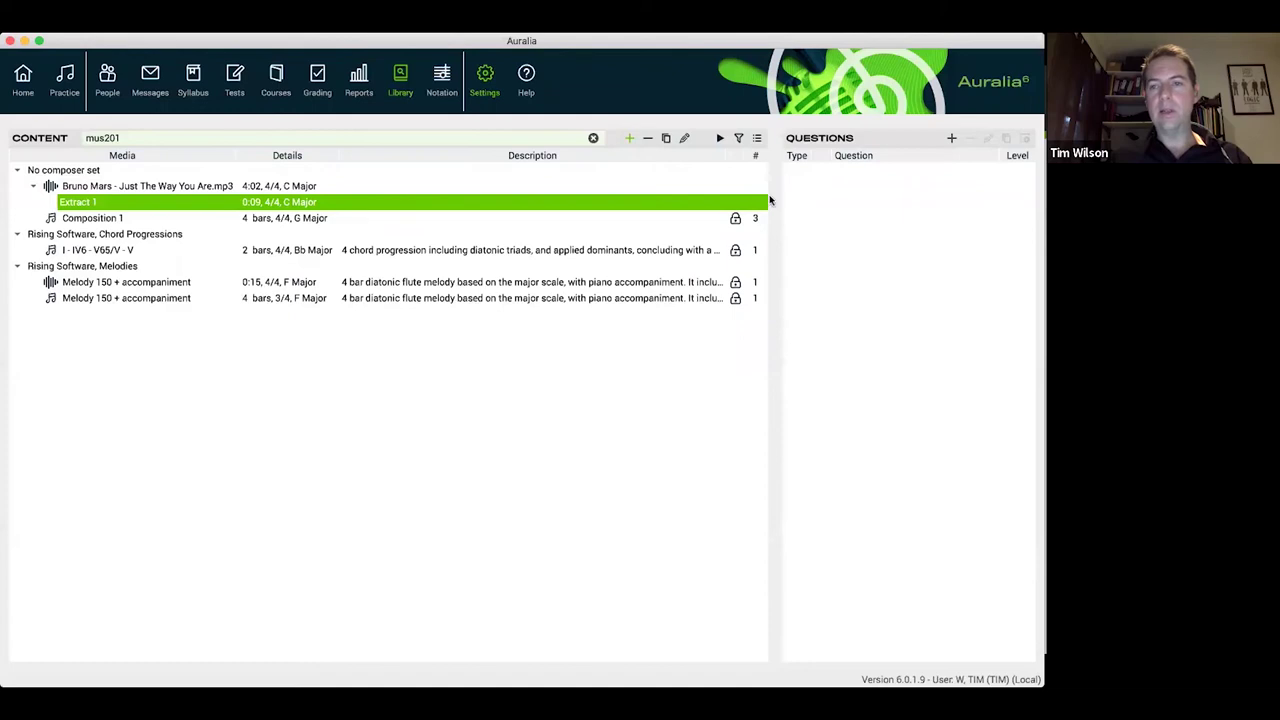
- Add a multiple choice question for the extract named "Meter Recognition", with the instructions "What is the meter" and the tag "mus201,"
{"action": "left_click", "coordinate": [952, 139]}
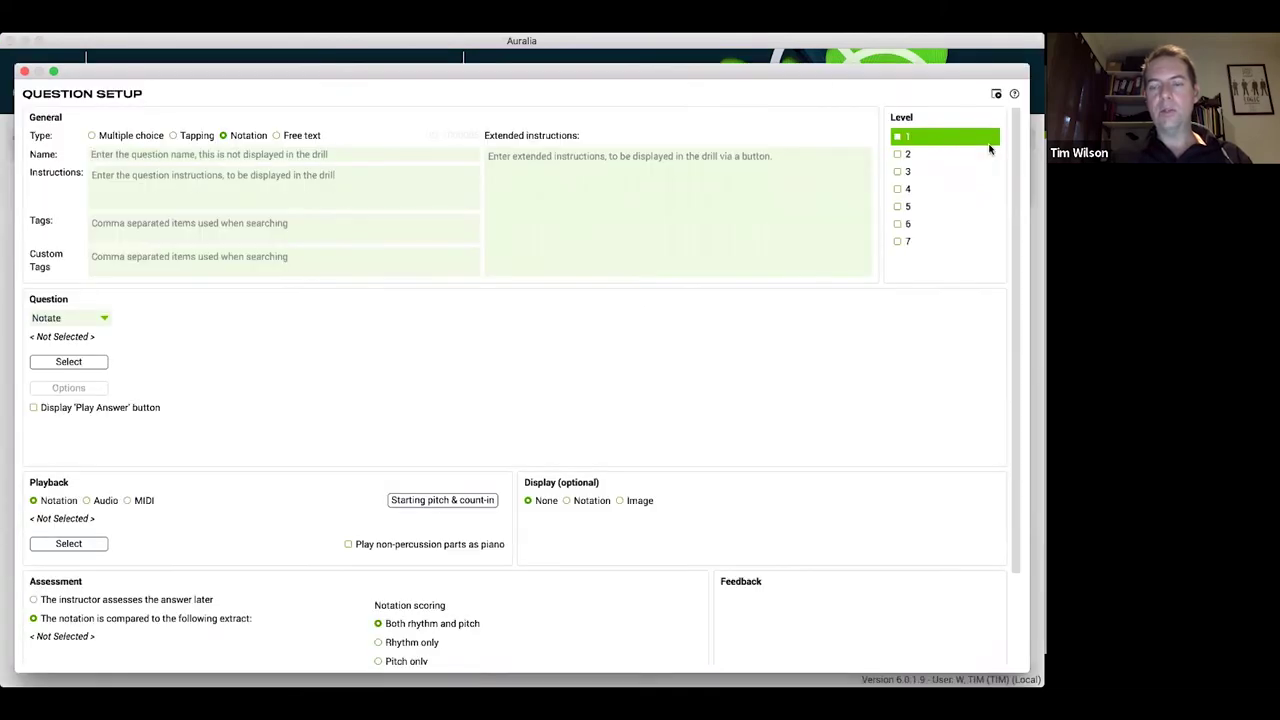
{"action": "left_click", "coordinate": [93, 136]}
{"action": "type", "text": "M"}
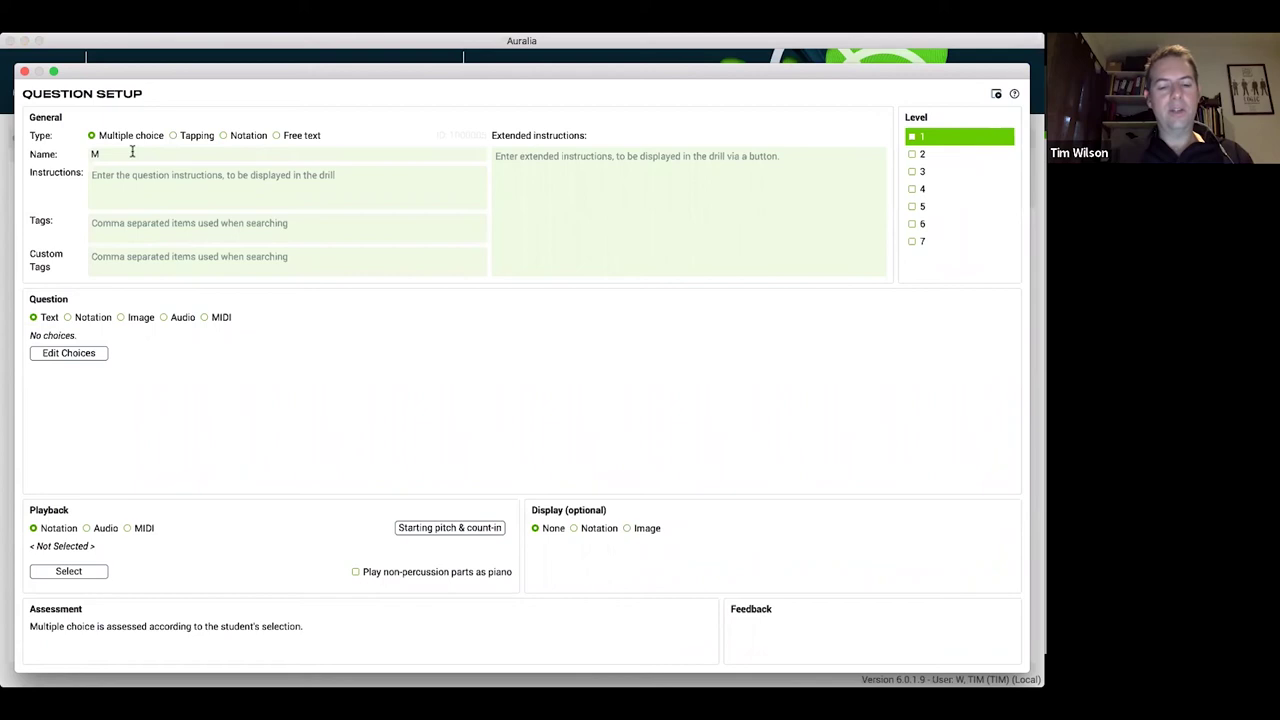
{"action": "type", "text": "eter Recog"}
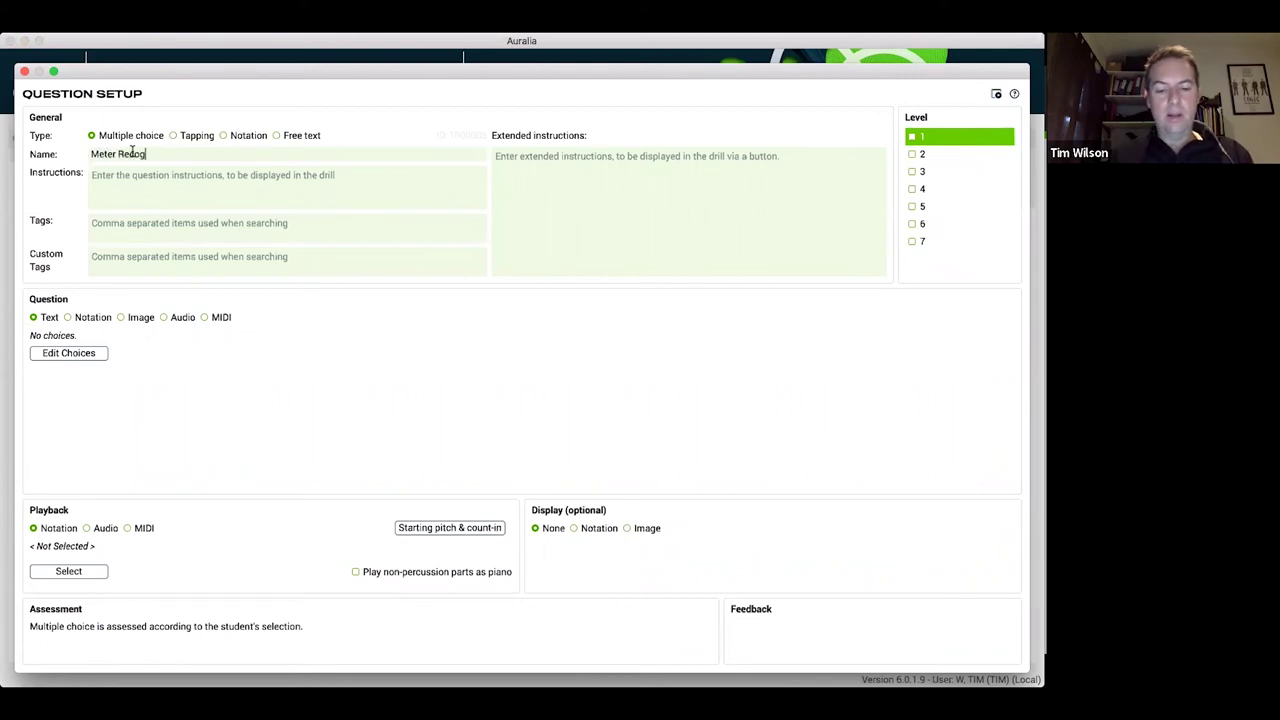
{"action": "type", "text": "nitionWh"}
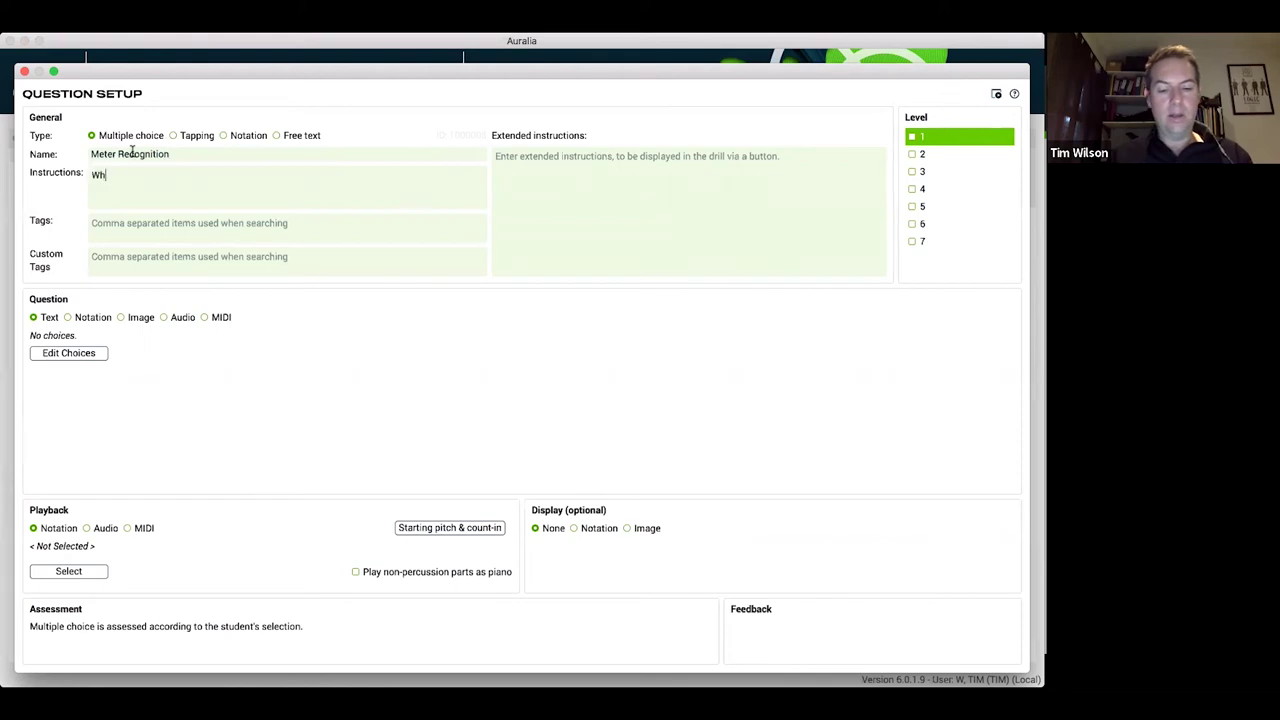
{"action": "type", "text": "at is the meter"}
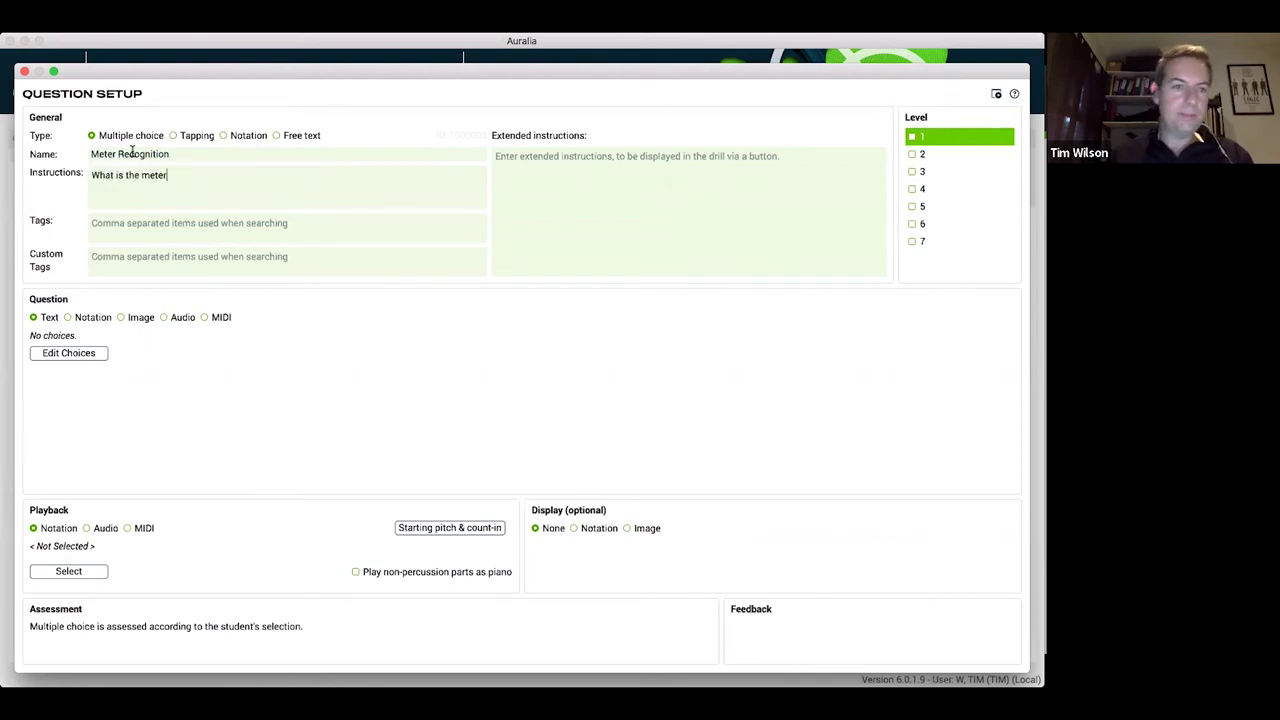
{"action": "left_click", "coordinate": [197, 231]}
{"action": "type", "text": "mus201,"}
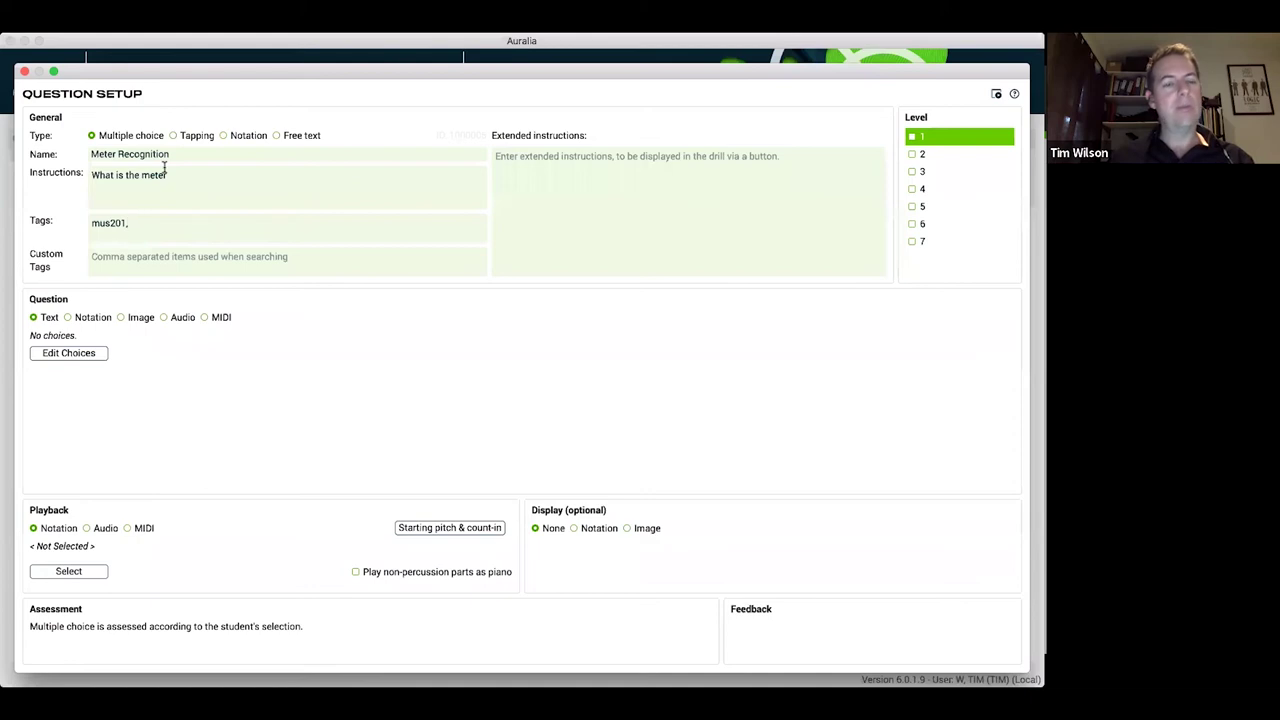
- Add the answer choices 4/4, 3/4 and 6/8 to the Meter Recognition question
{"action": "left_click", "coordinate": [82, 354]}
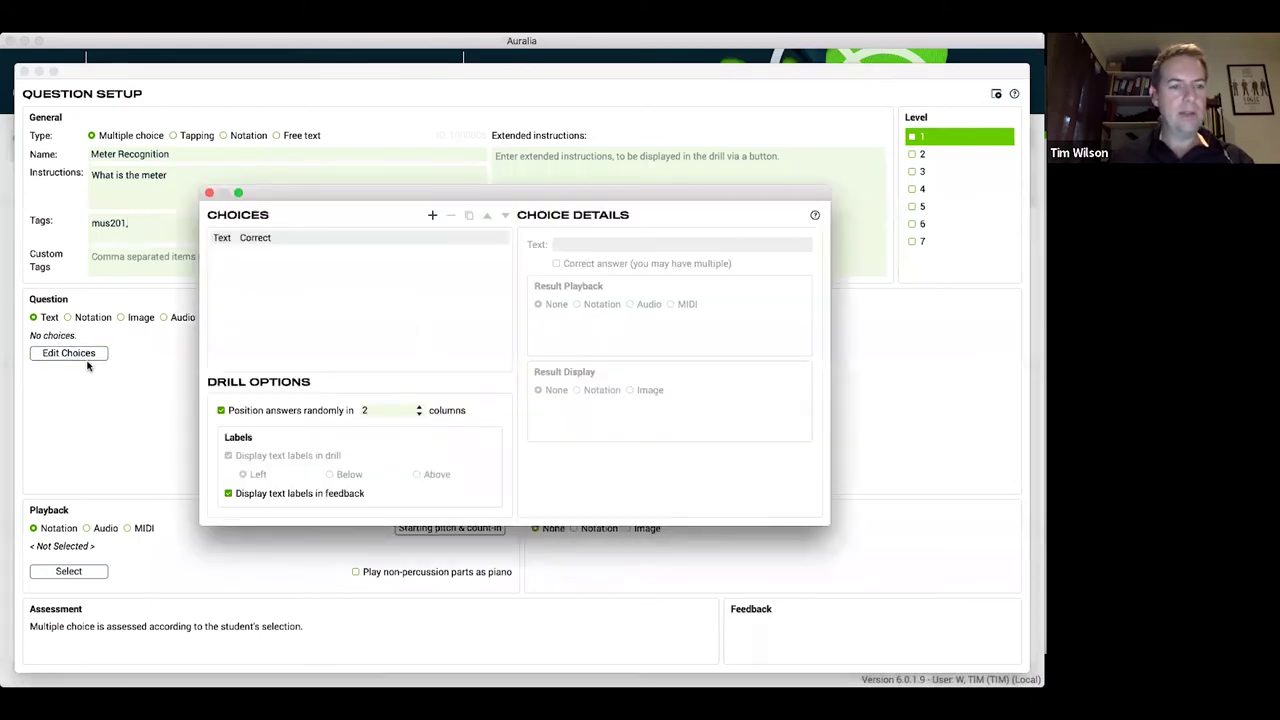
{"action": "left_click", "coordinate": [432, 215]}
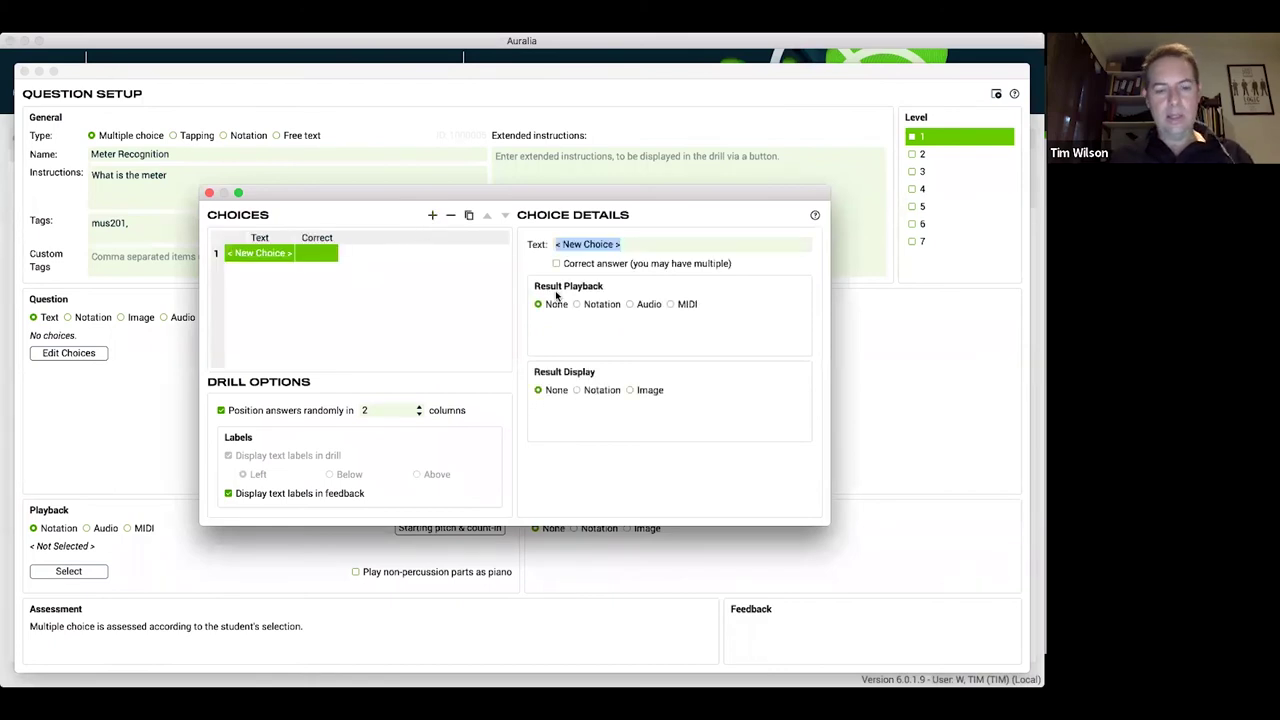
{"action": "type", "text": "4/4"}
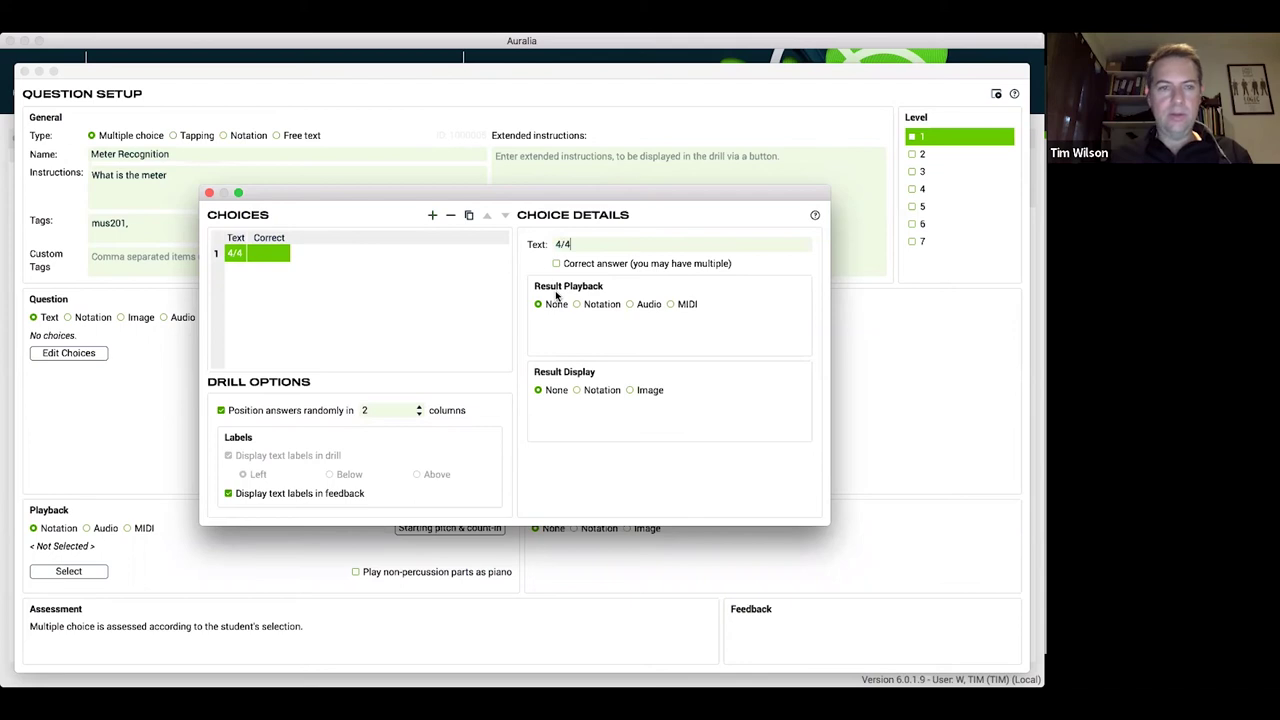
{"action": "left_click", "coordinate": [432, 216]}
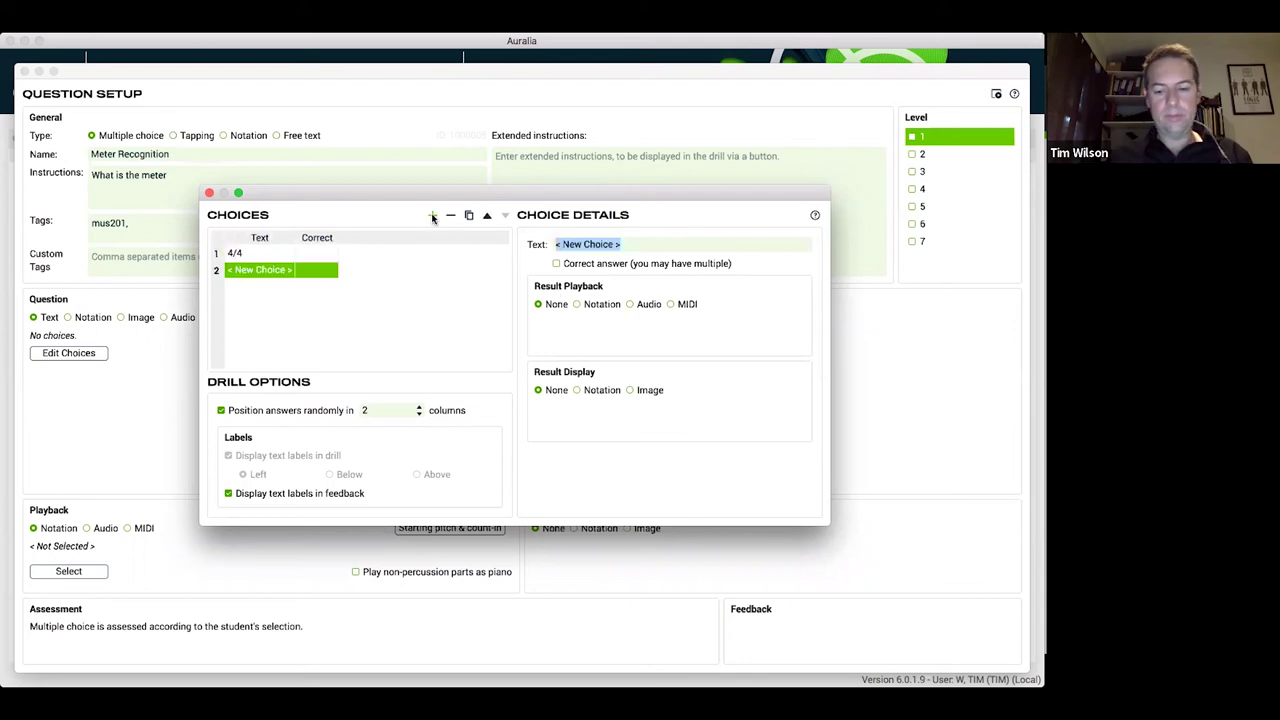
{"action": "type", "text": "3/4"}
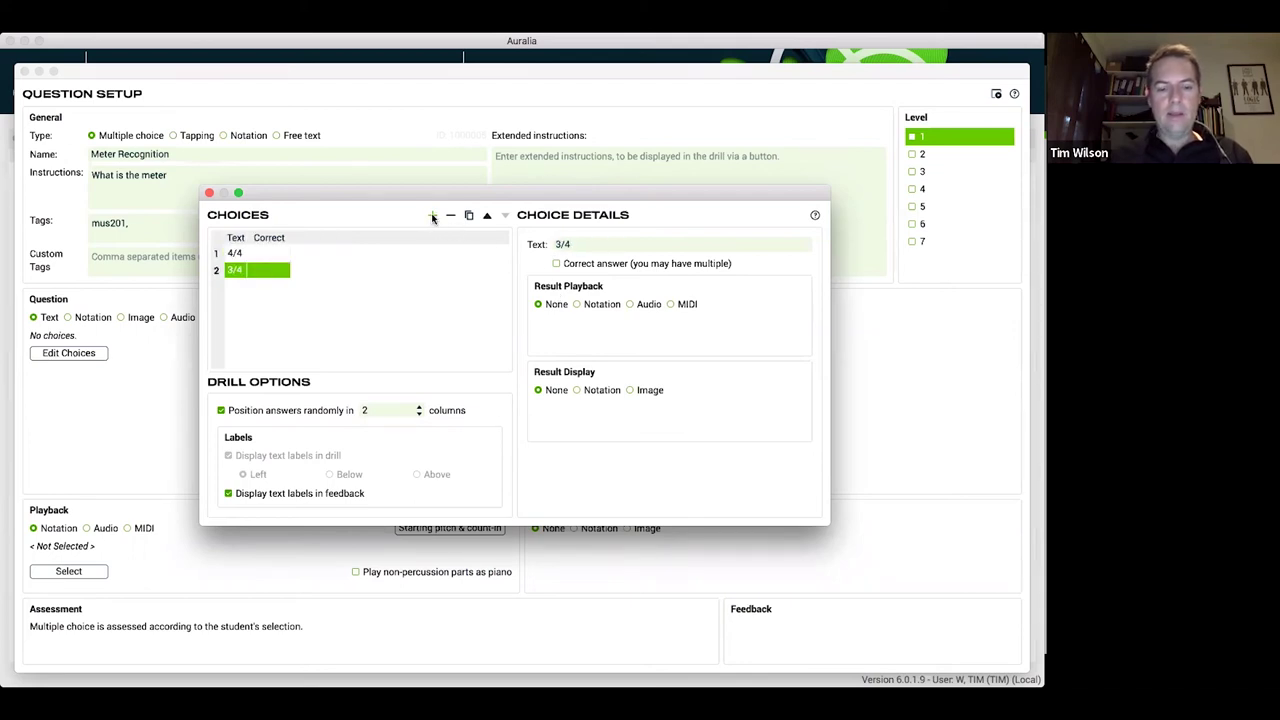
{"action": "left_click", "coordinate": [432, 216]}
{"action": "type", "text": "6"}
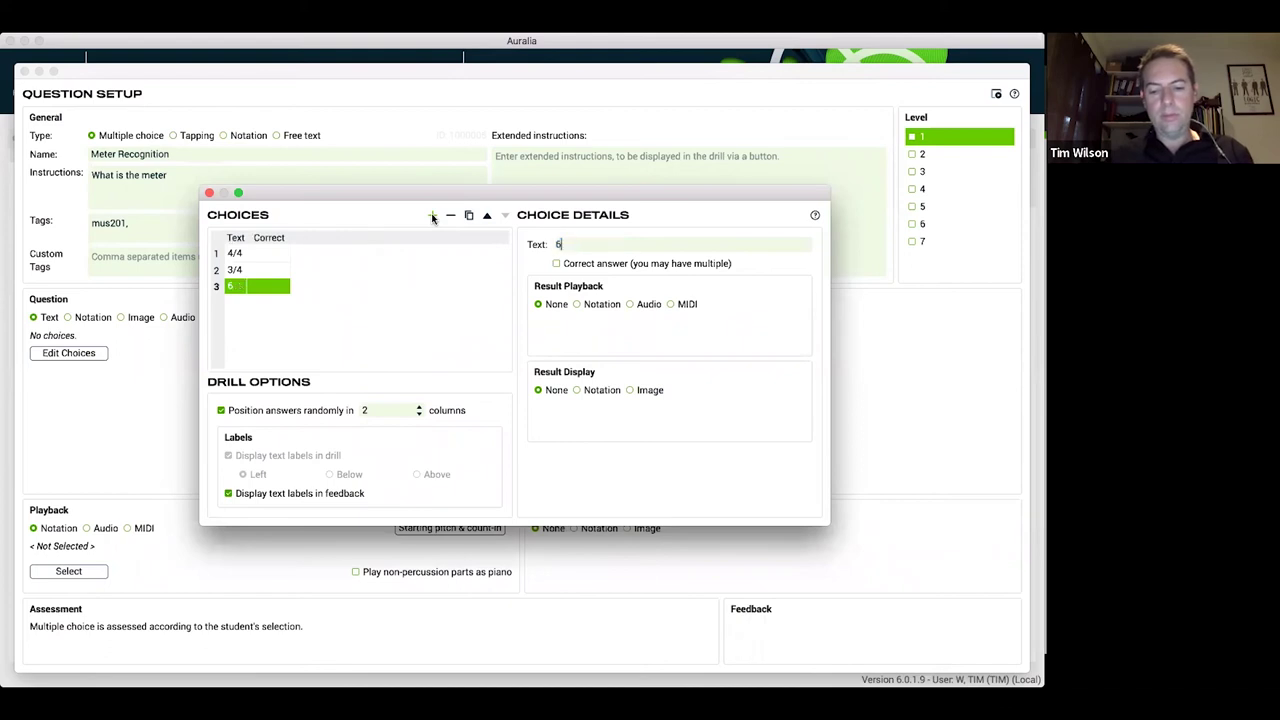
{"action": "type", "text": "/8"}
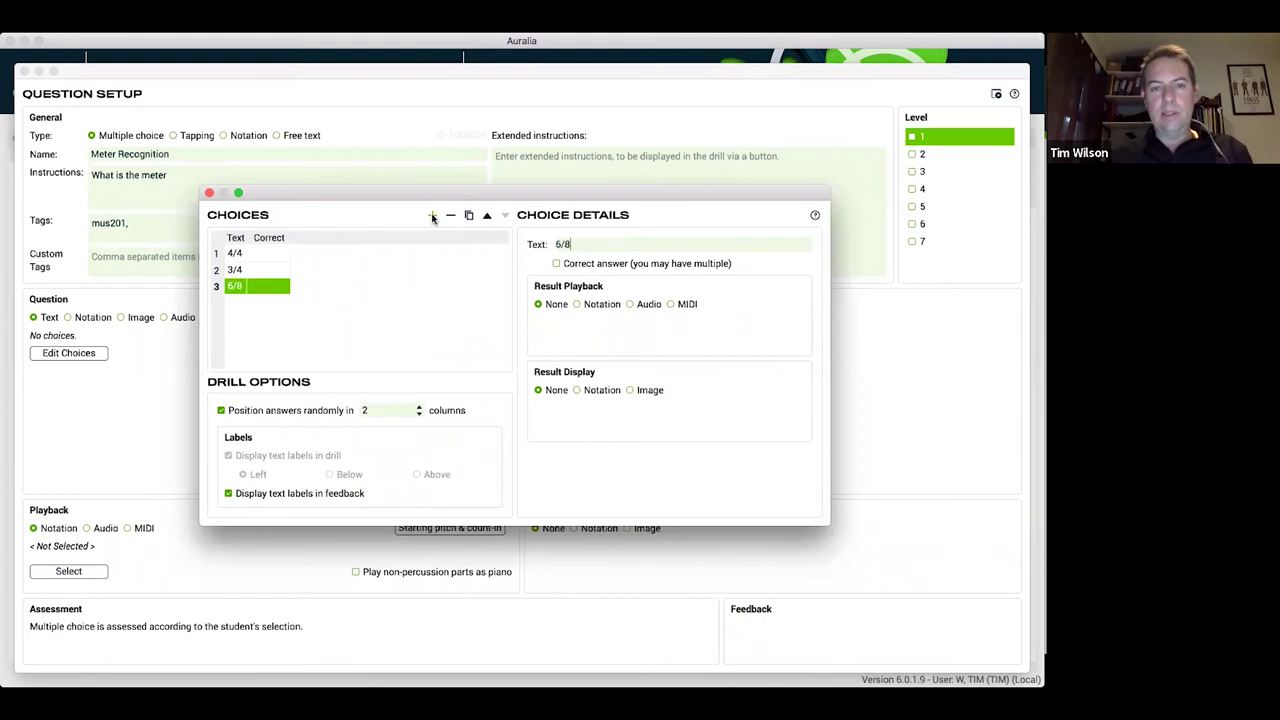
- Mark 4/4 as the correct answer, turn off random answer positioning and close the choices editor
{"action": "left_click", "coordinate": [262, 256]}
{"action": "left_click", "coordinate": [557, 264]}
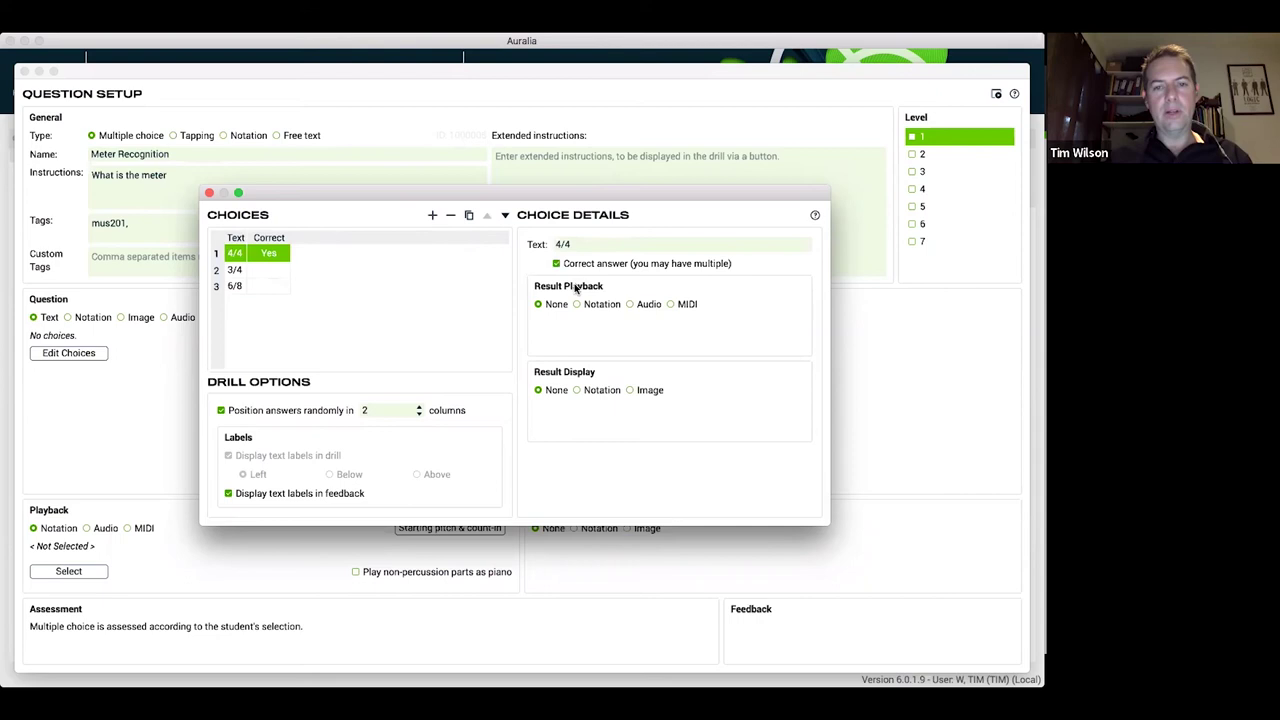
{"action": "left_click", "coordinate": [221, 410]}
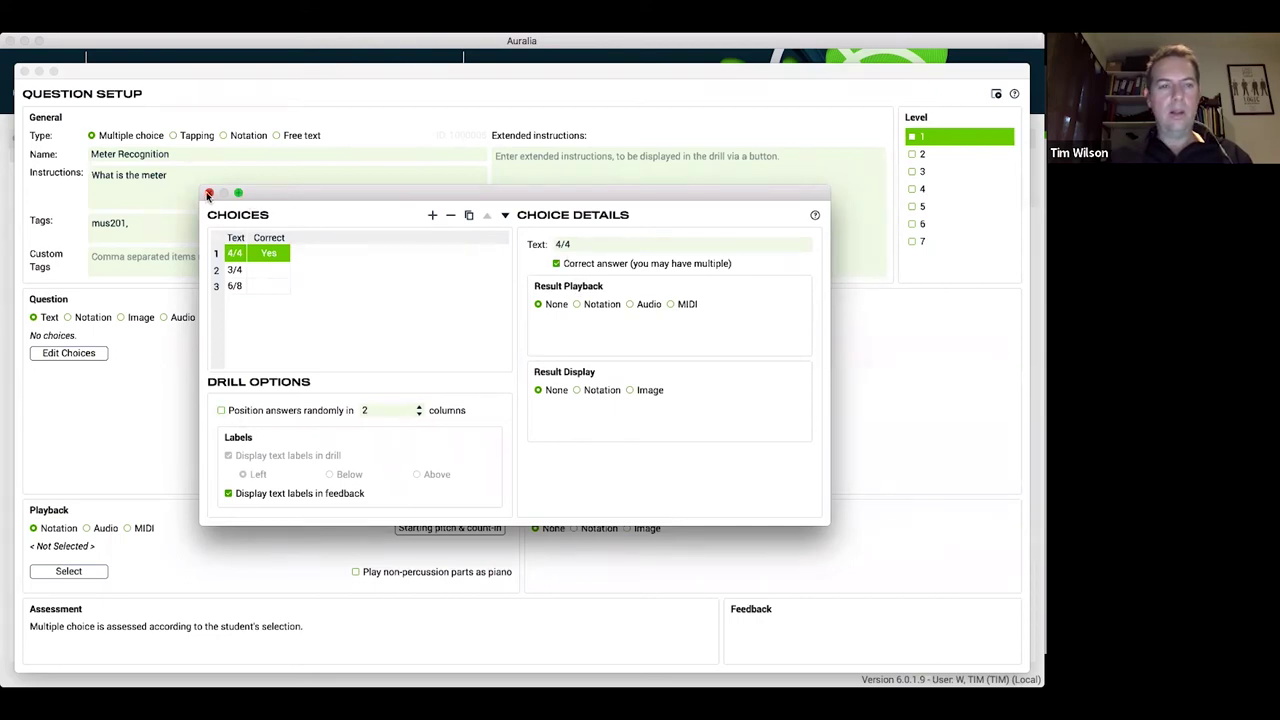
{"action": "left_click", "coordinate": [209, 193]}
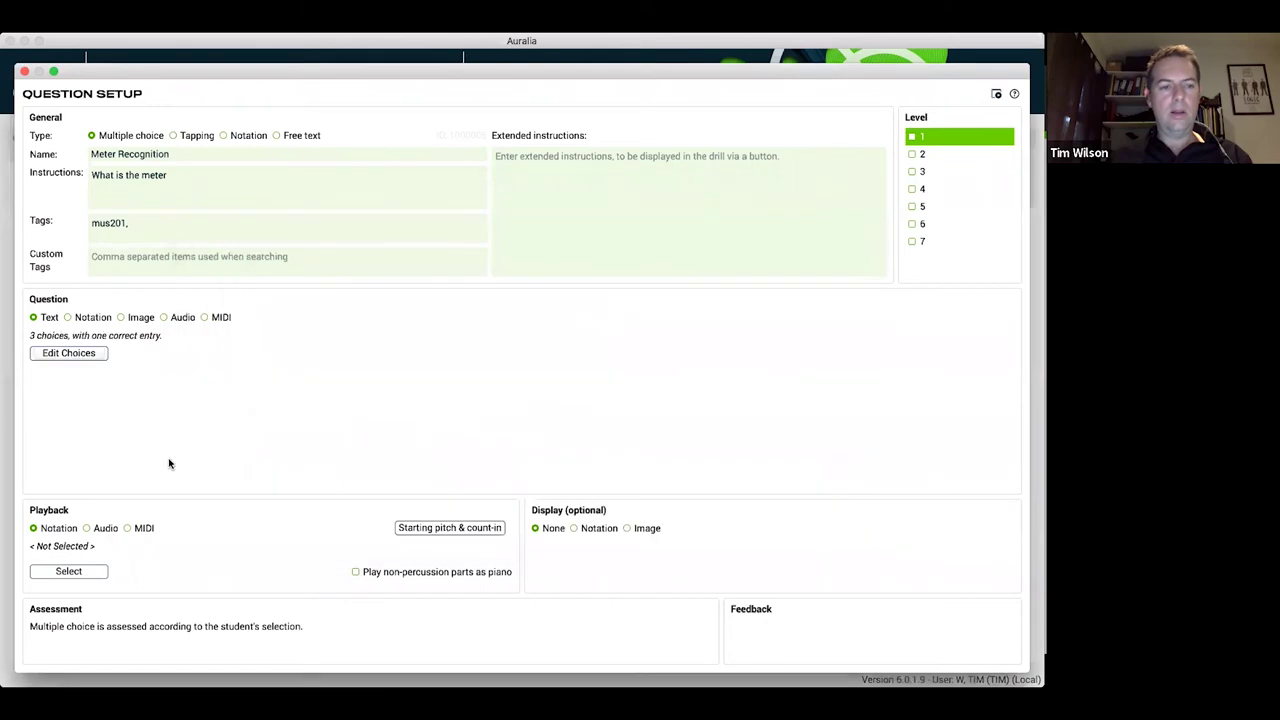
- Set the question's playback to audio using Extract 1 of Bruno Mars - Just The Way You Are.mp3
{"action": "left_click", "coordinate": [95, 528]}
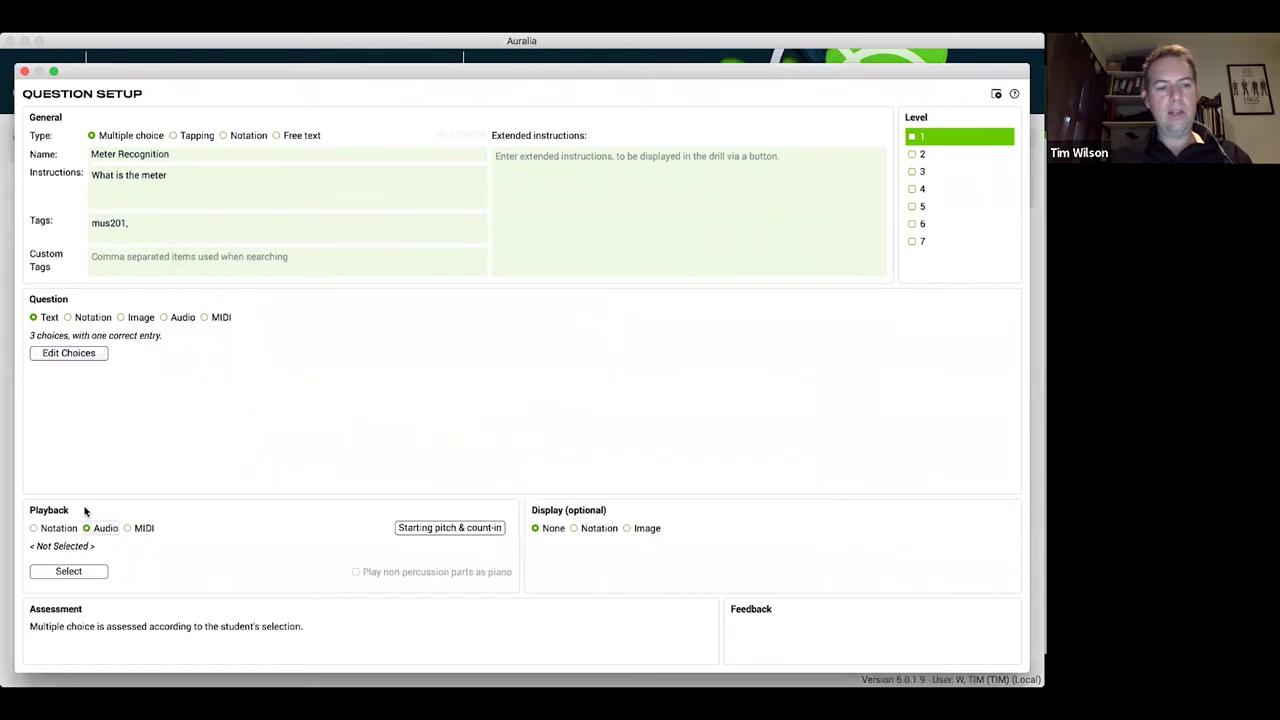
{"action": "left_click", "coordinate": [69, 571]}
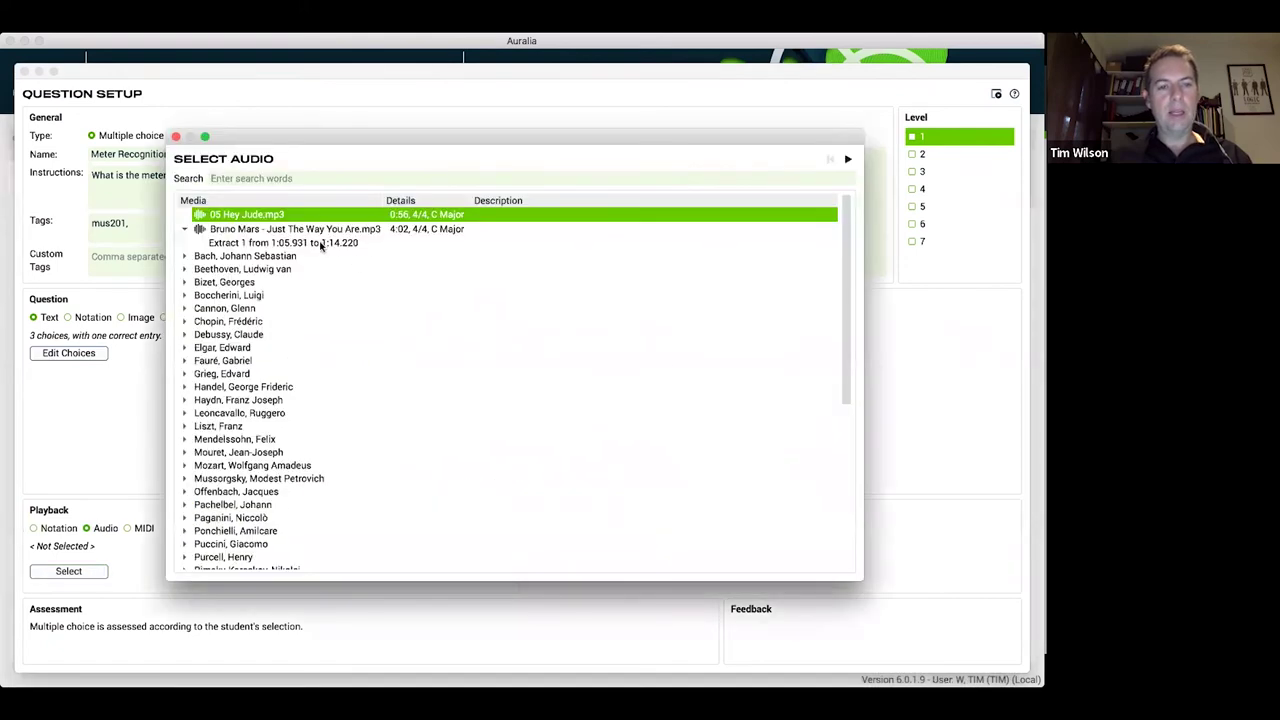
{"action": "left_click", "coordinate": [322, 246]}
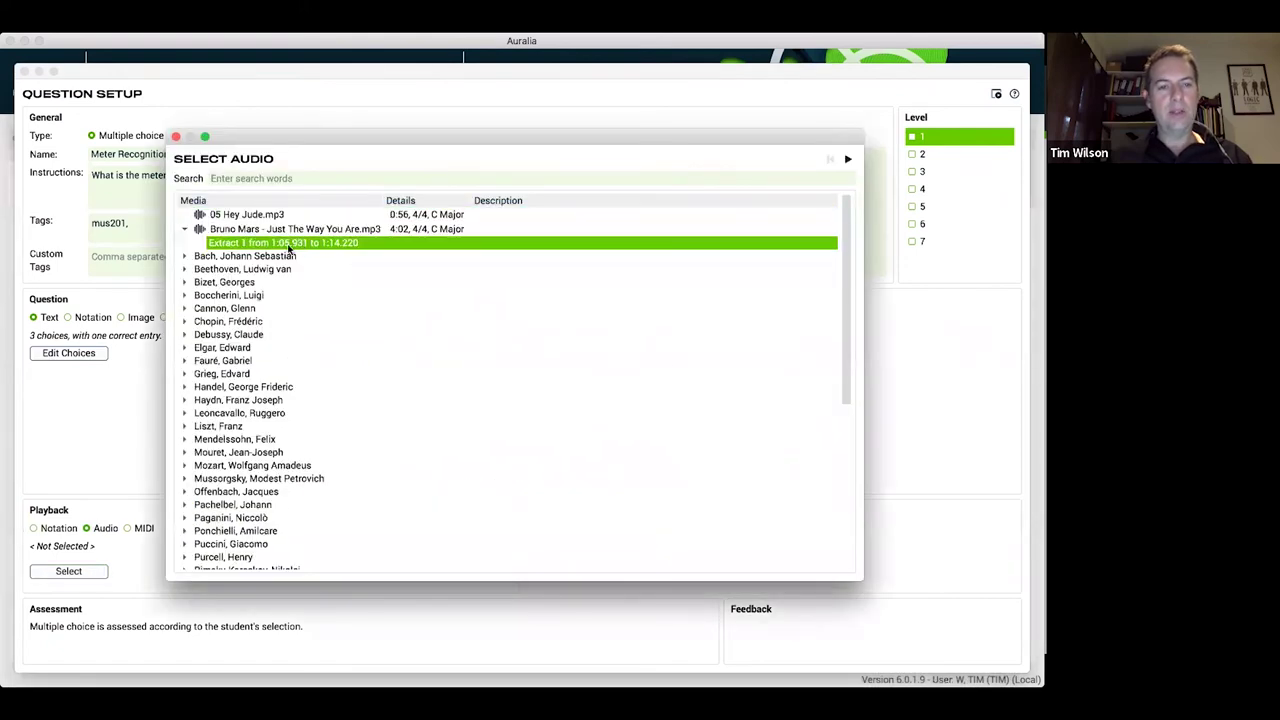
{"action": "left_click", "coordinate": [176, 136]}
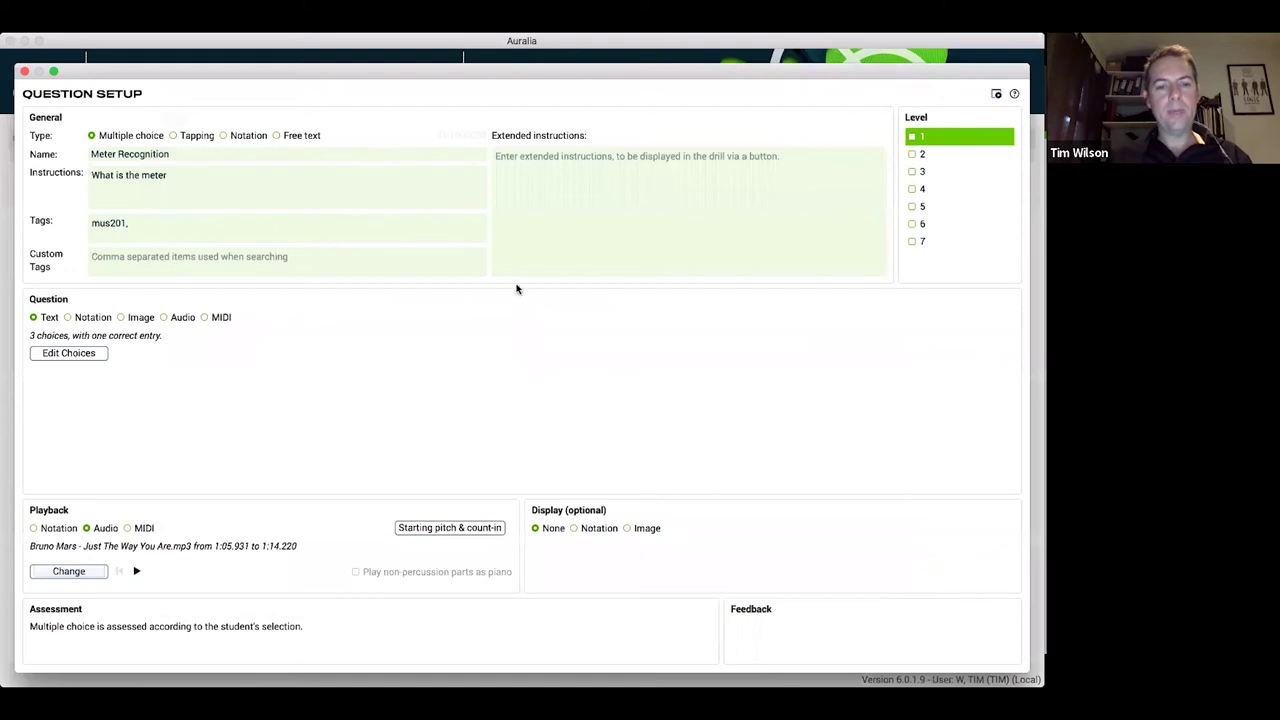
- Test the Meter Recognition question by submitting 4/4, and close both the test run and the question setup
{"action": "left_click", "coordinate": [997, 94]}
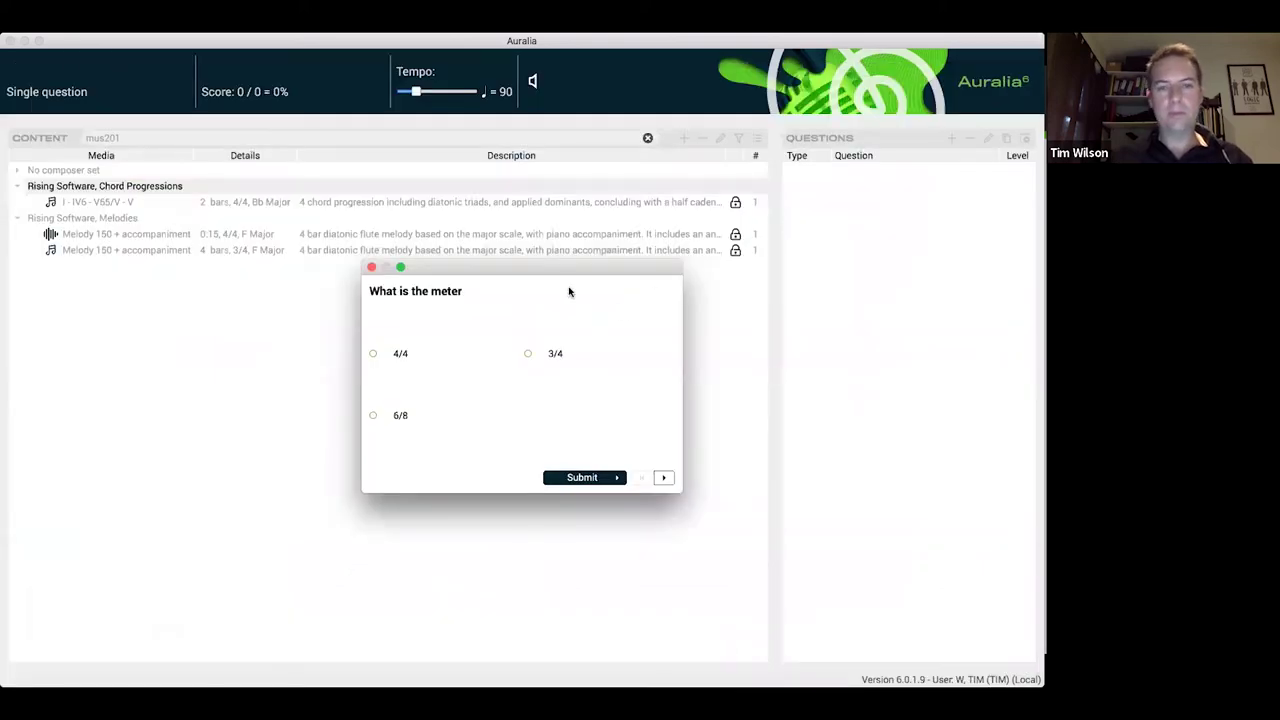
{"action": "left_click", "coordinate": [398, 356]}
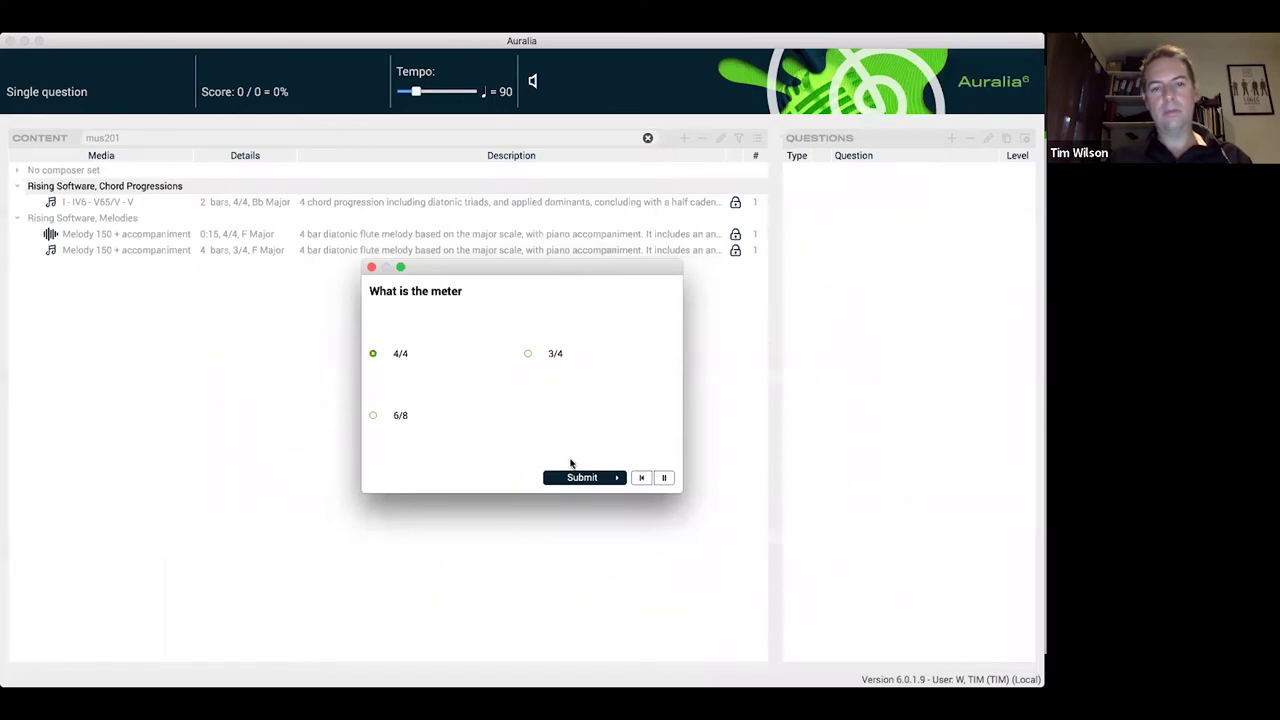
{"action": "left_click", "coordinate": [606, 479]}
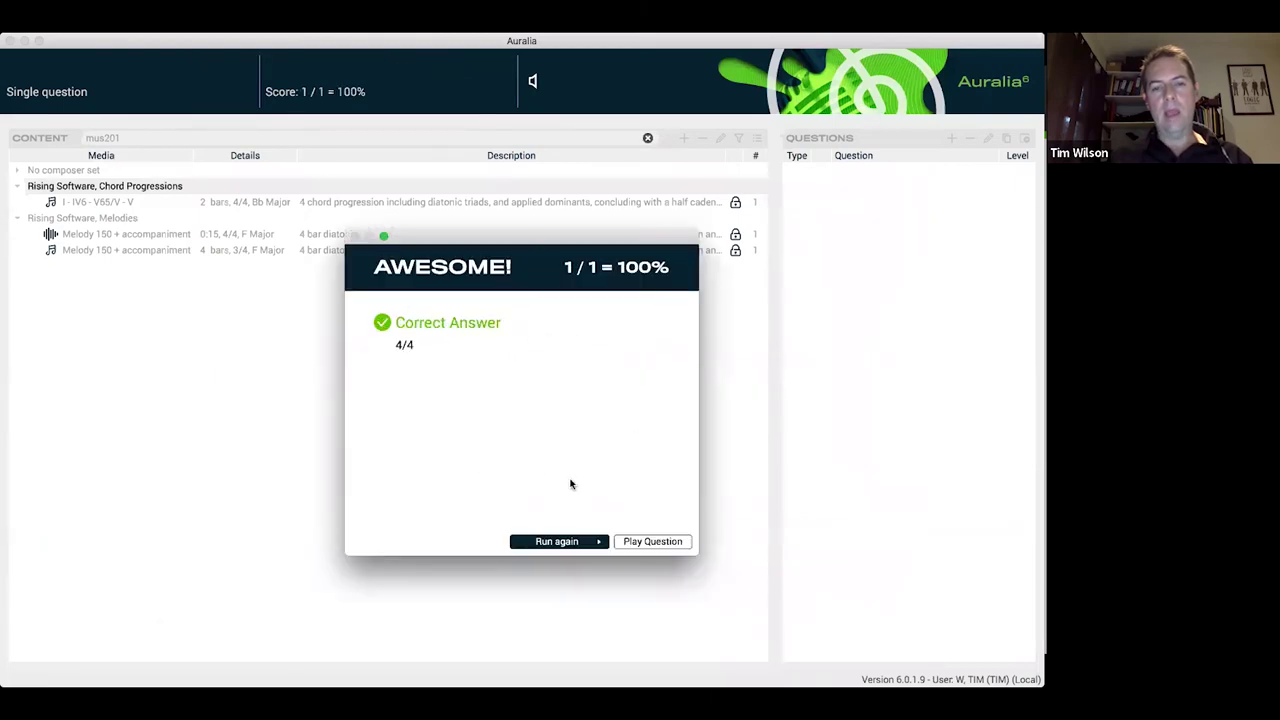
{"action": "left_click_drag", "start_coordinate": [552, 248], "coordinate": [646, 197]}
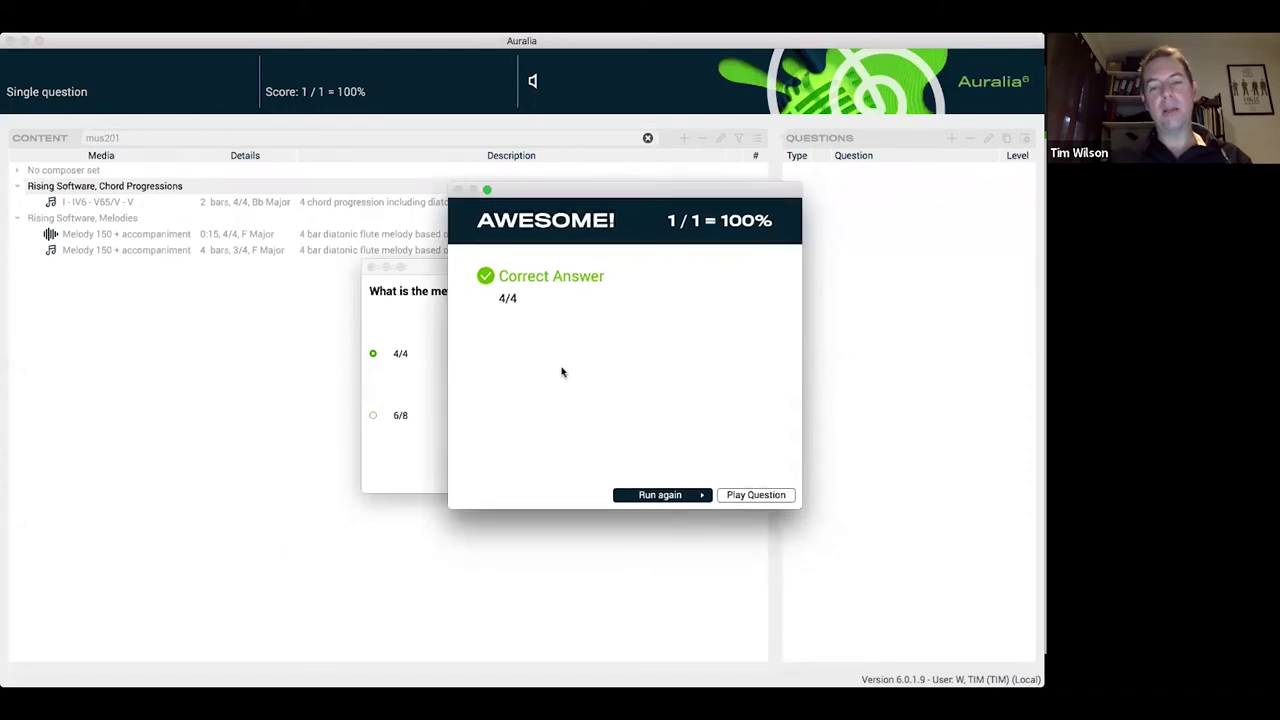
{"action": "left_click", "coordinate": [651, 495]}
{"action": "left_click", "coordinate": [370, 268]}
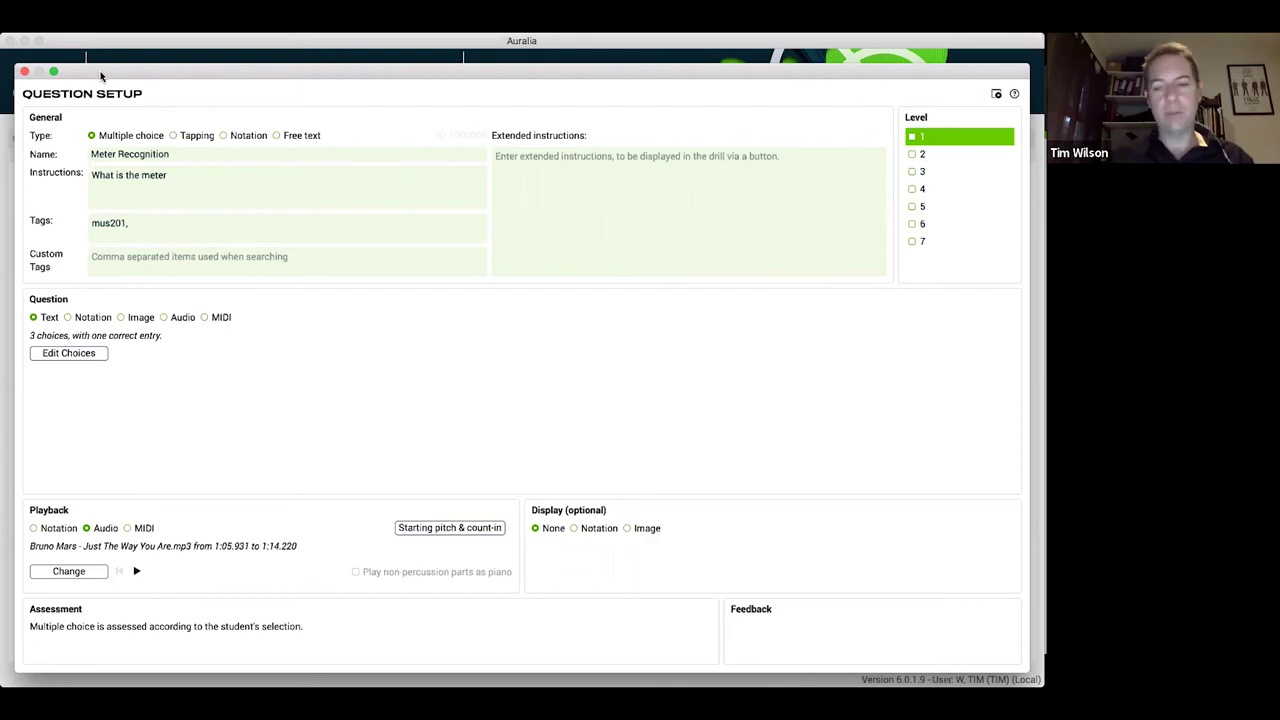
{"action": "left_click", "coordinate": [26, 72]}
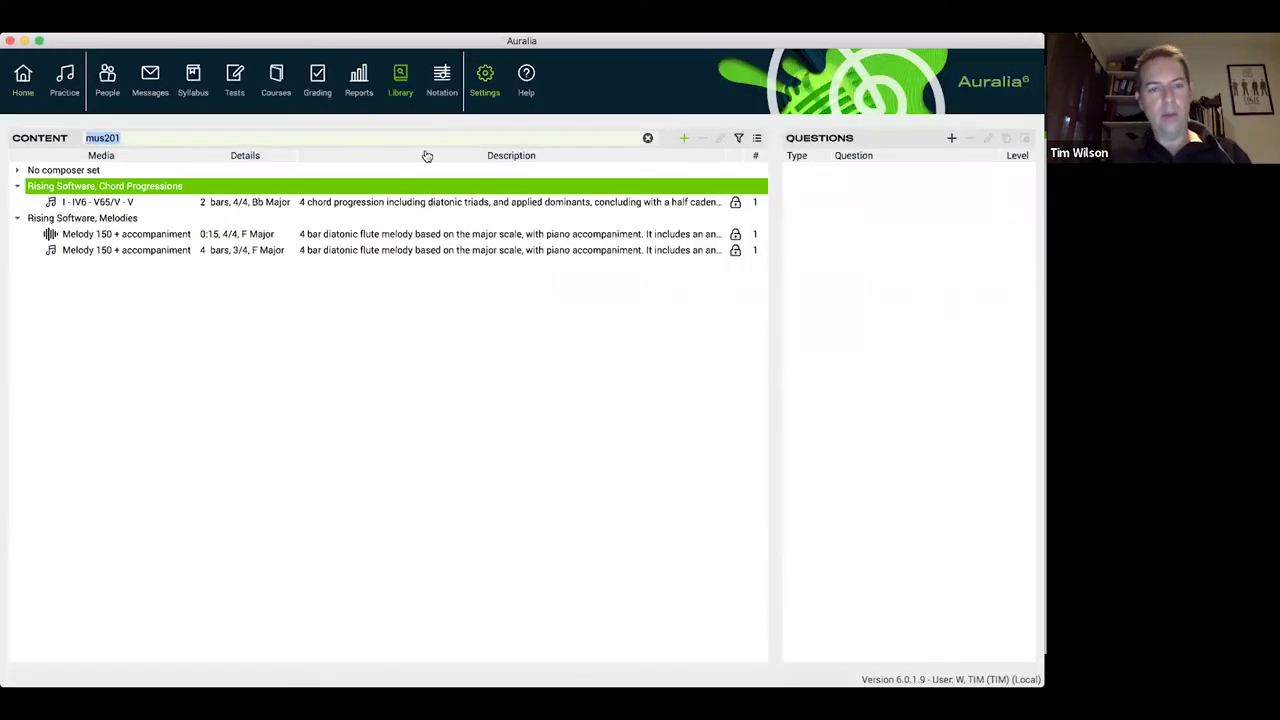
{"action": "key", "text": "super+Tab"}
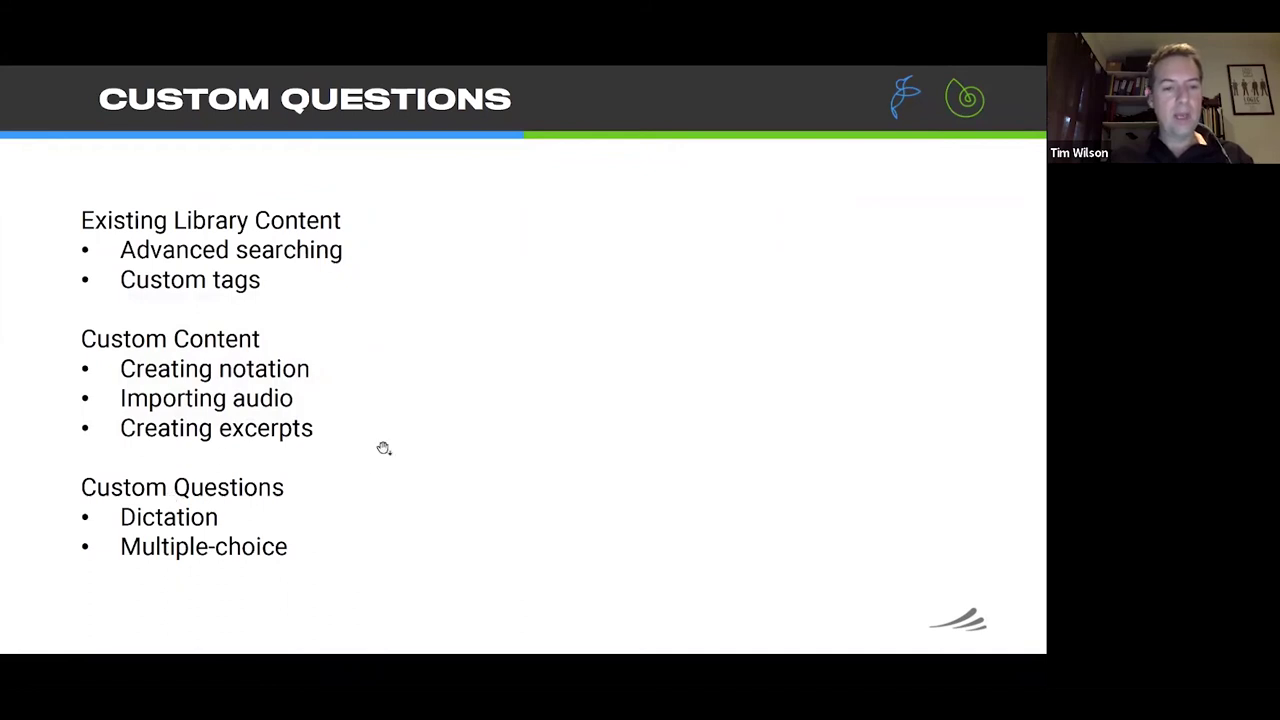
{"action": "left_click", "coordinate": [336, 429]}
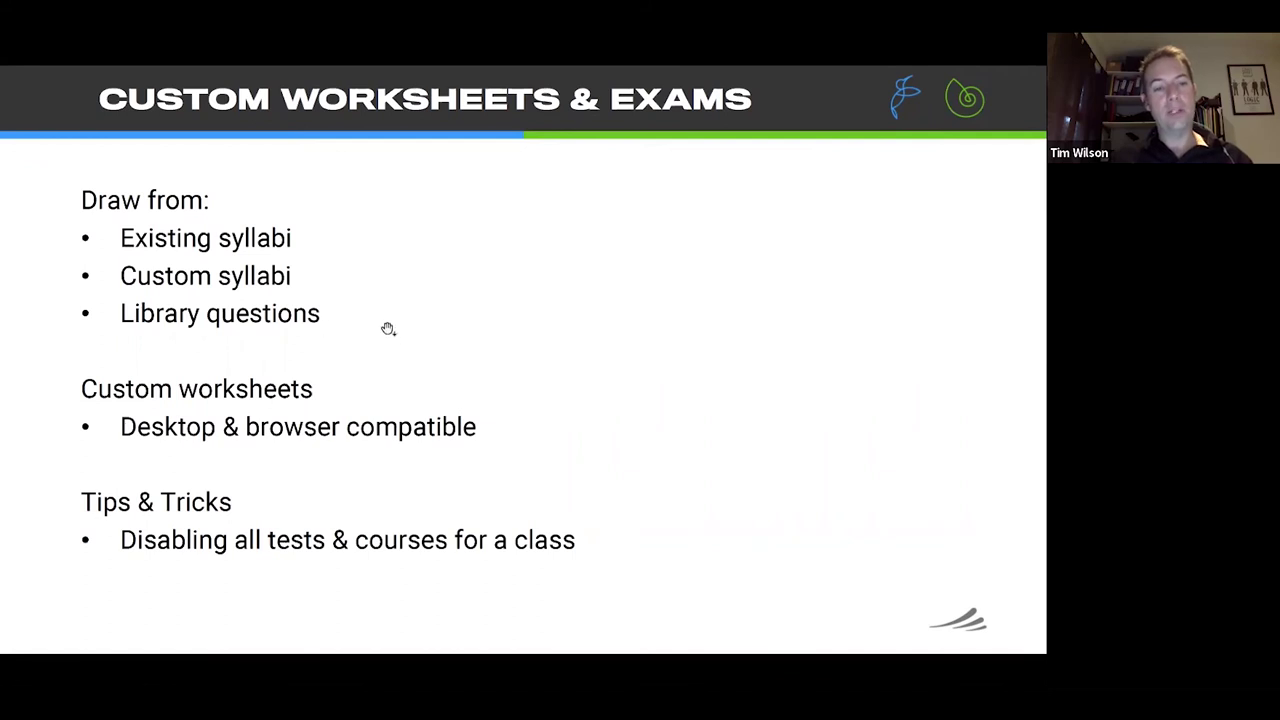
{"action": "key", "text": "super+Tab"}
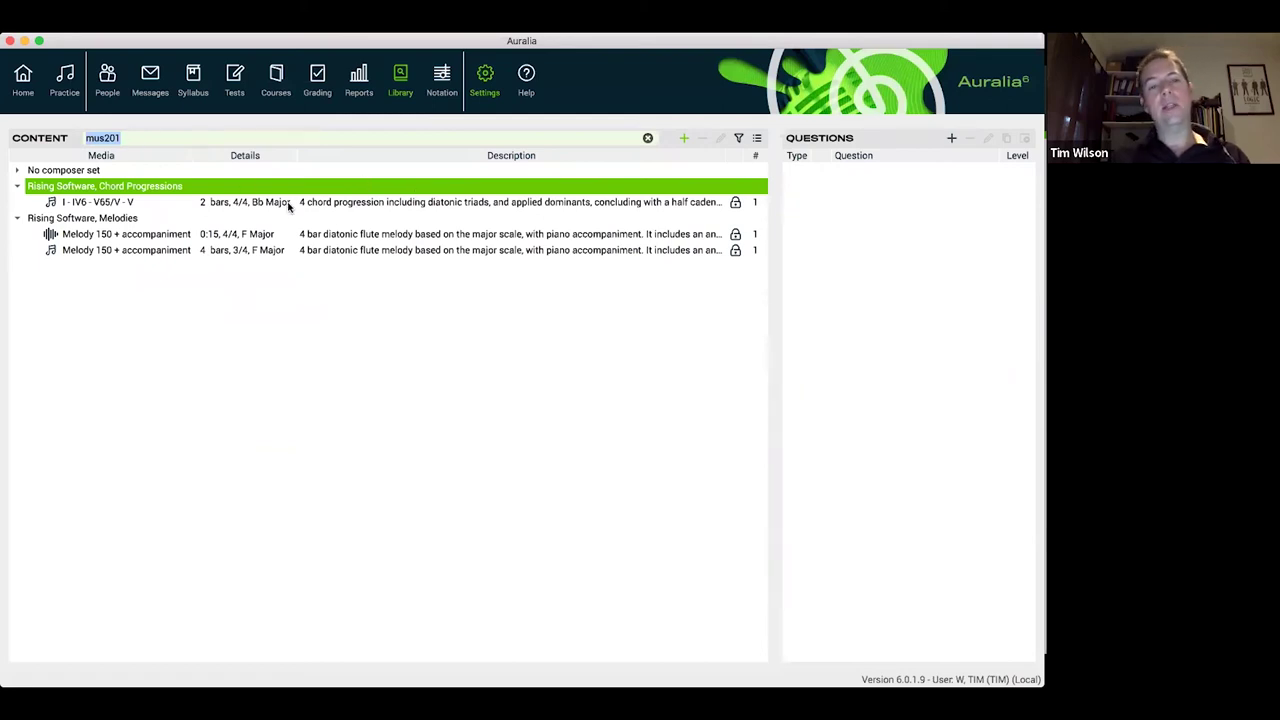
- Expand the "No composer set" group in the library and show the questions belonging to Composition 1
{"action": "double_click", "coordinate": [384, 170]}
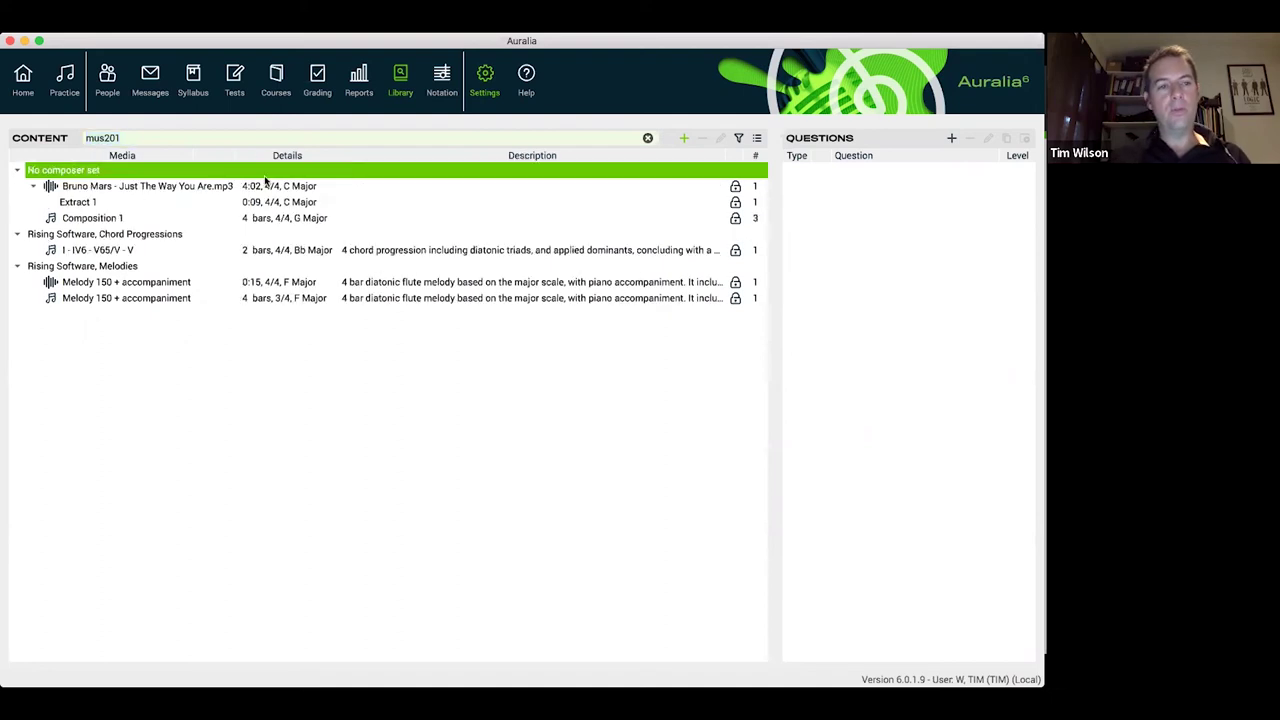
{"action": "left_click", "coordinate": [131, 218]}
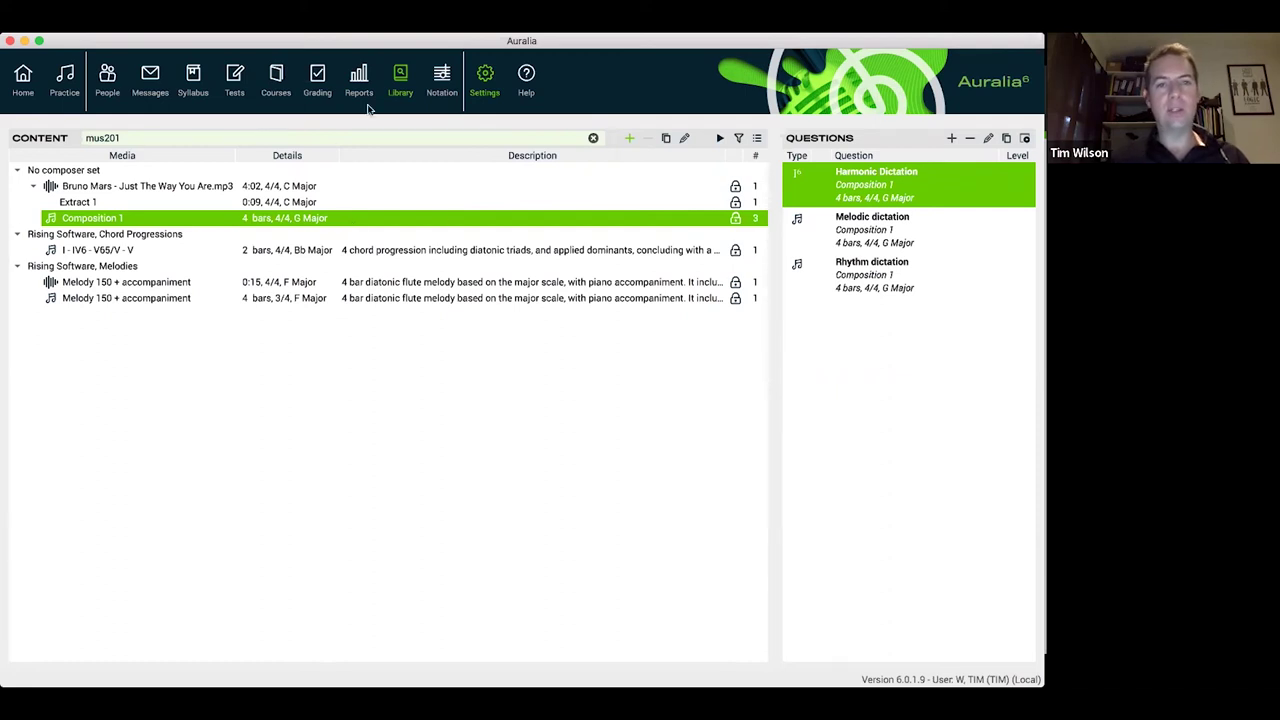
- Go to the tests, collapse AP Music Unit 1 and view the details of Band Aural's Novice - Level 2 test
{"action": "left_click", "coordinate": [236, 79]}
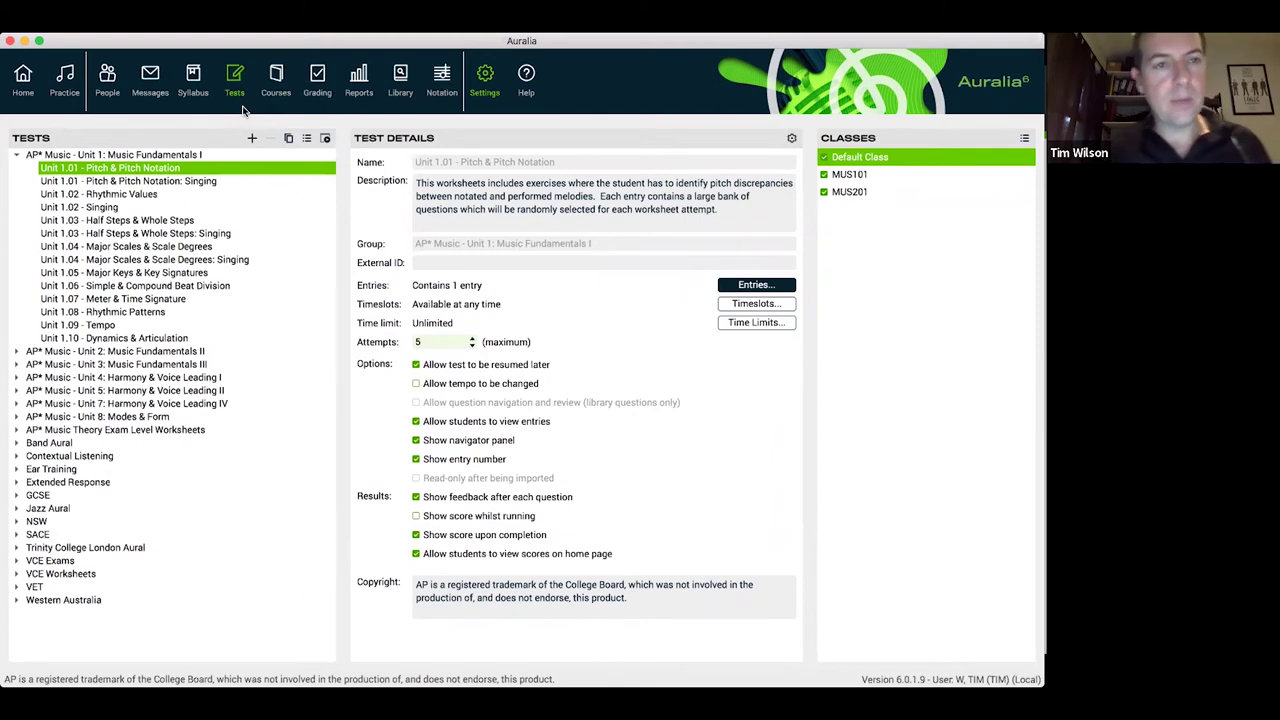
{"action": "left_click", "coordinate": [15, 155]}
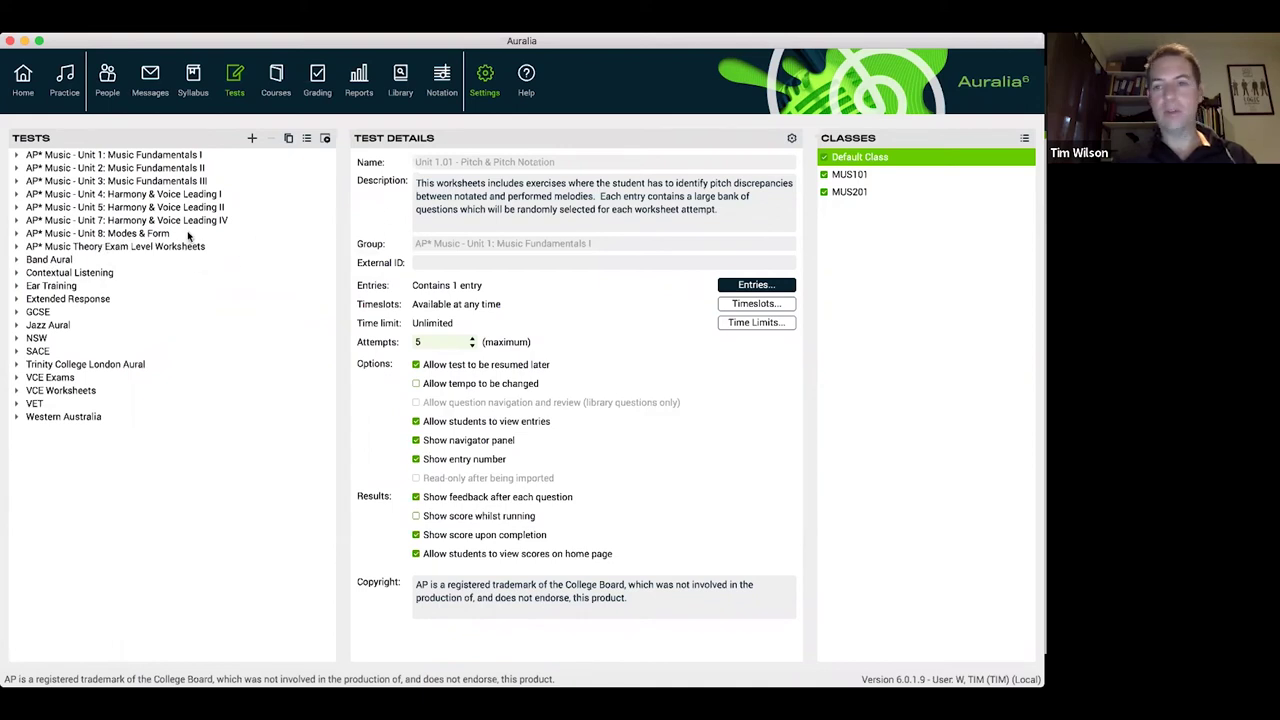
{"action": "double_click", "coordinate": [62, 262]}
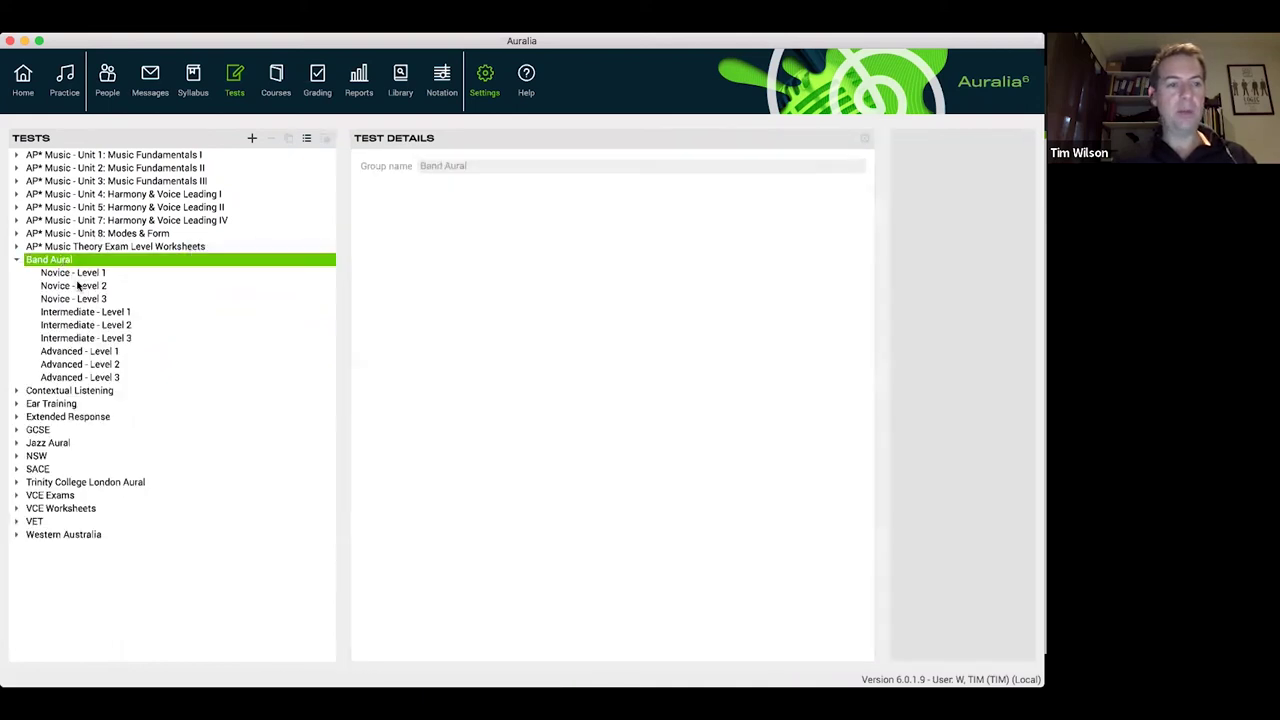
{"action": "left_click", "coordinate": [80, 287]}
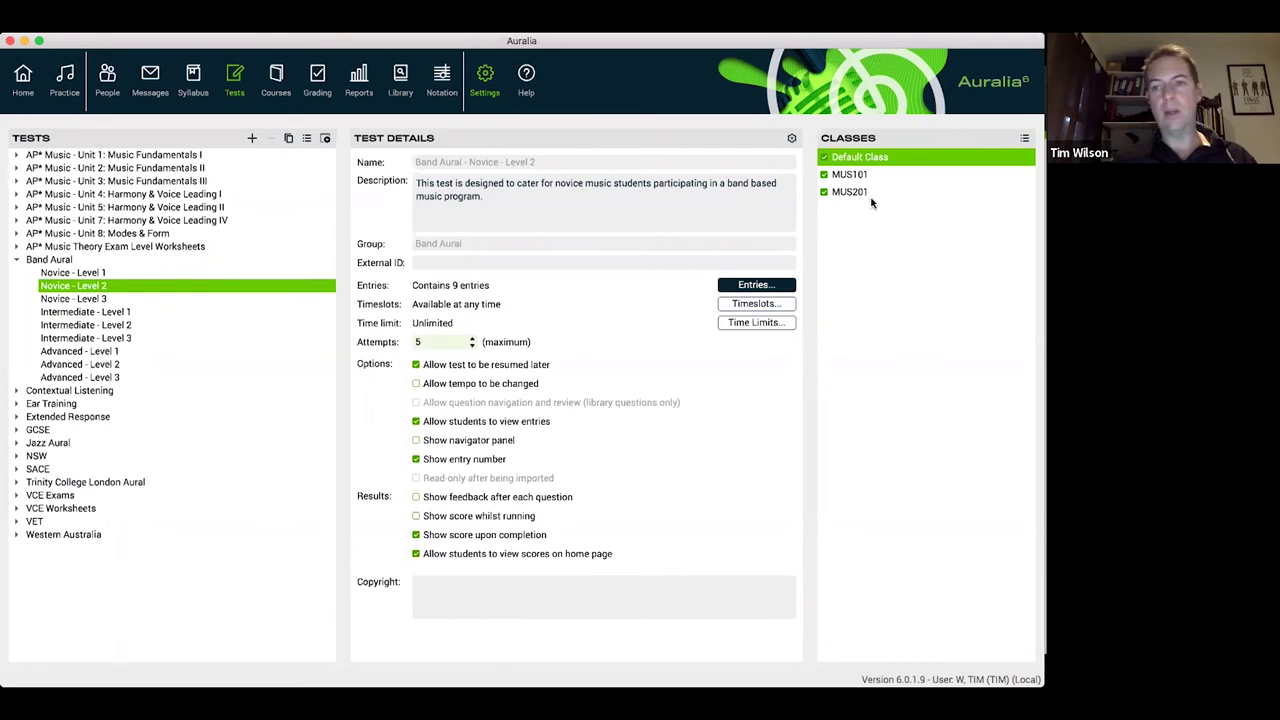
- Create a new test named "Week 1 Worksheet" with the description "Wk1"
{"action": "left_click", "coordinate": [251, 139]}
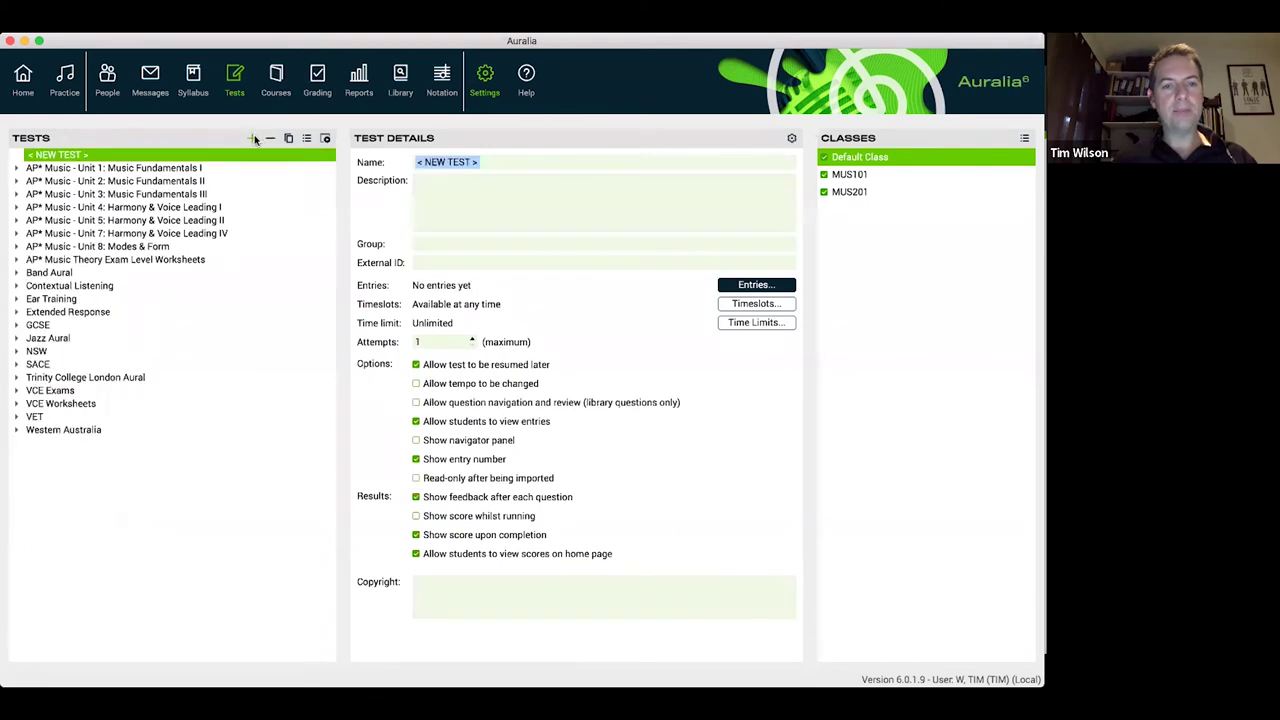
{"action": "type", "text": "Wee"}
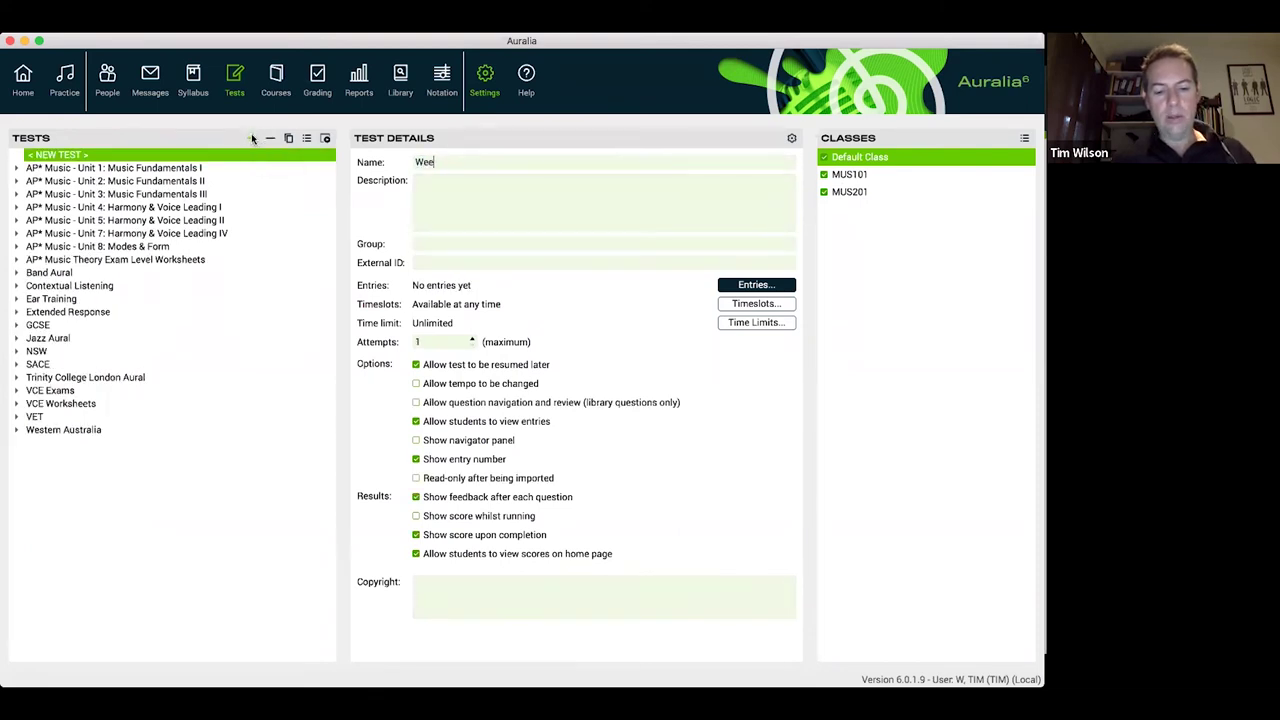
{"action": "type", "text": "k 1"}
{"action": "key", "text": "Return"}
{"action": "type", "text": "Worksheet"}
{"action": "key", "text": "Tab"}
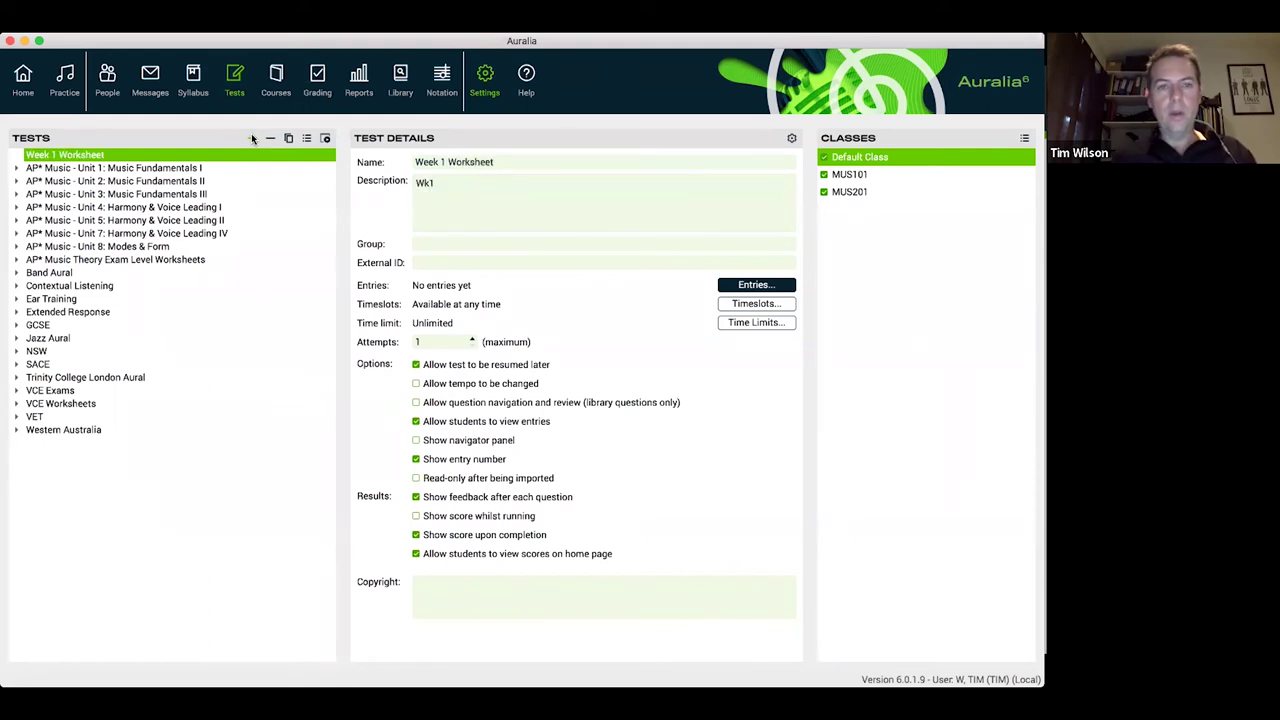
- Put the prefix "MUS201: " in front of the Week 1 Worksheet test's name
{"action": "left_click", "coordinate": [505, 165]}
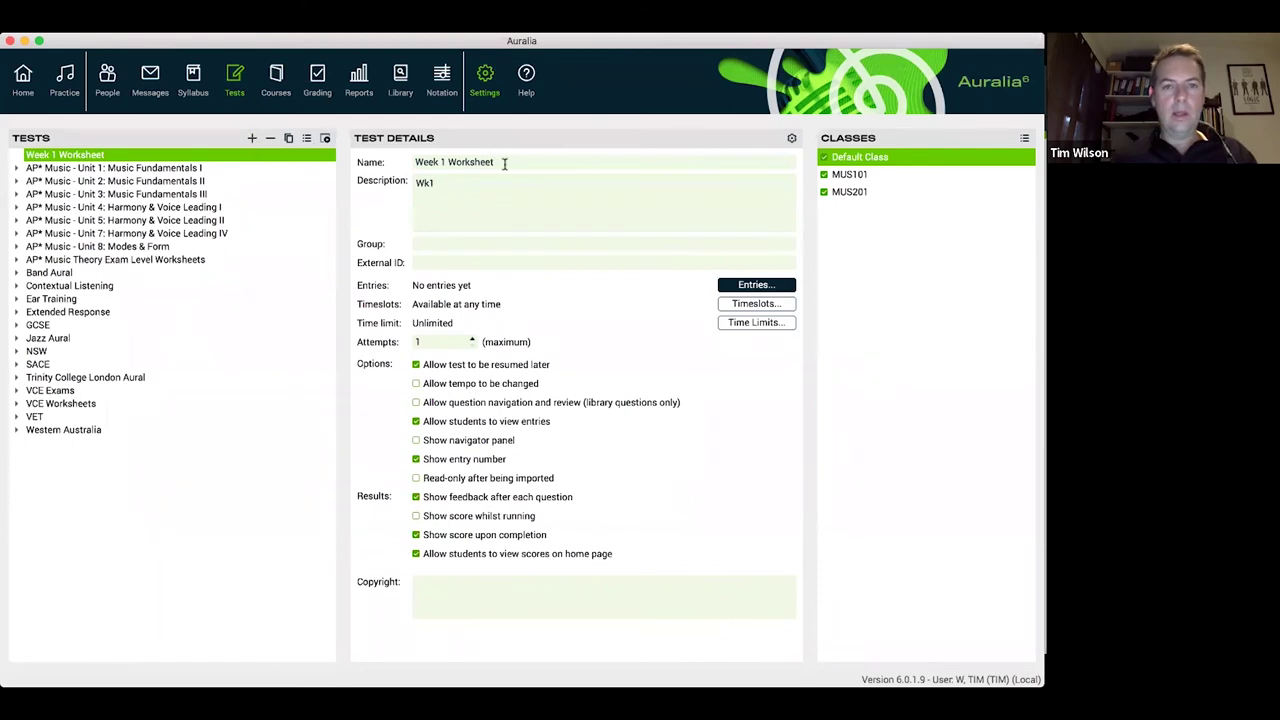
{"action": "left_click", "coordinate": [416, 162]}
{"action": "type", "text": "MUS201"}
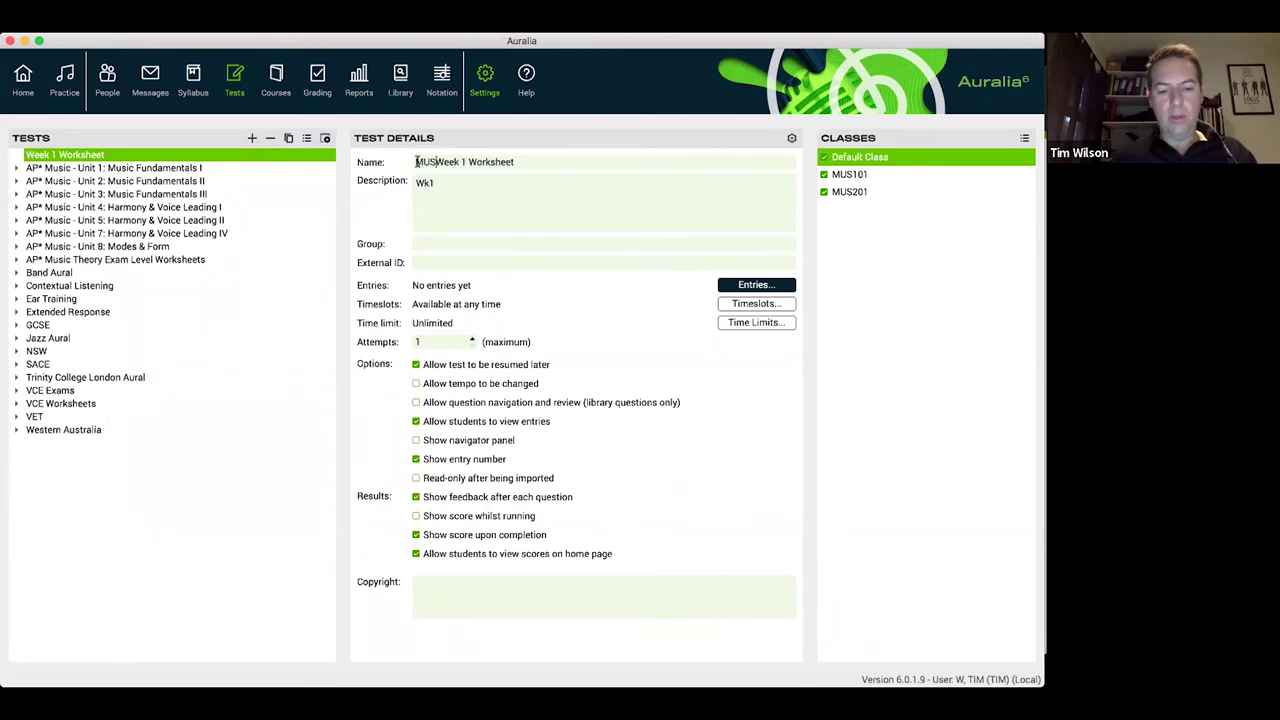
{"action": "type", "text": ":"}
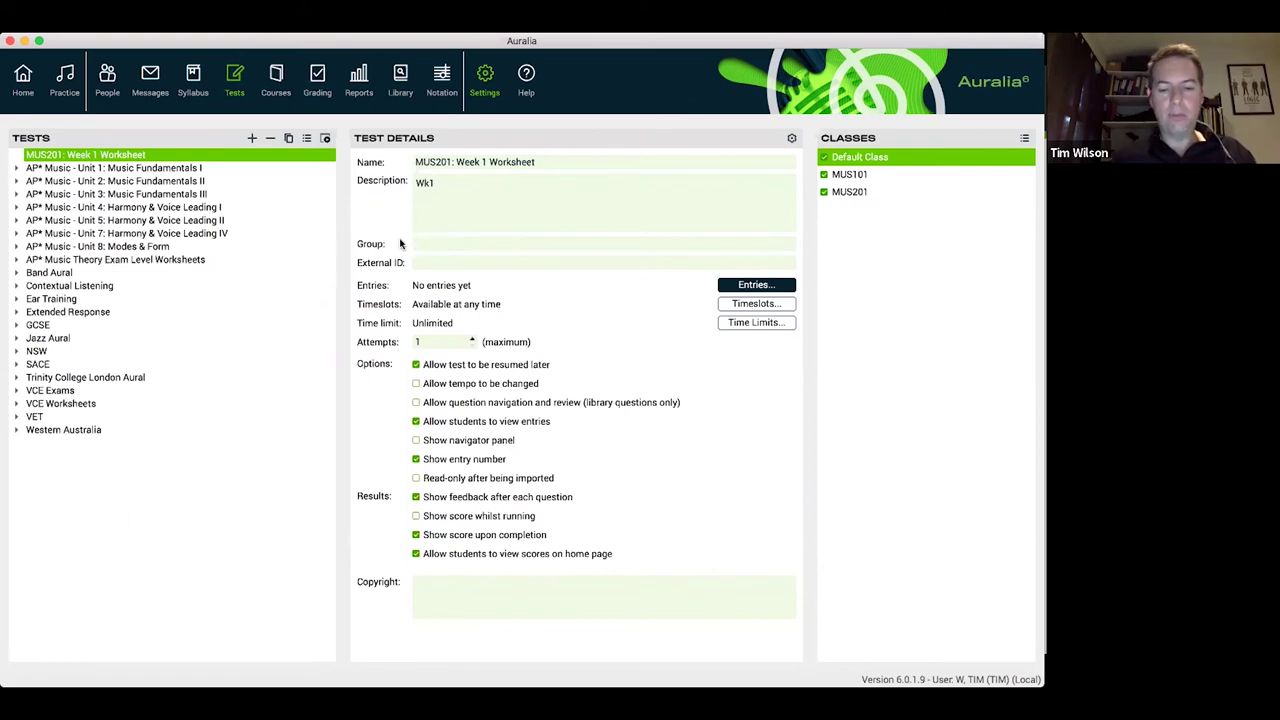
- Assign the worksheet to a group named "MUS201: " followed by the teacher's surname, and select that group
{"action": "type", "text": "1"}
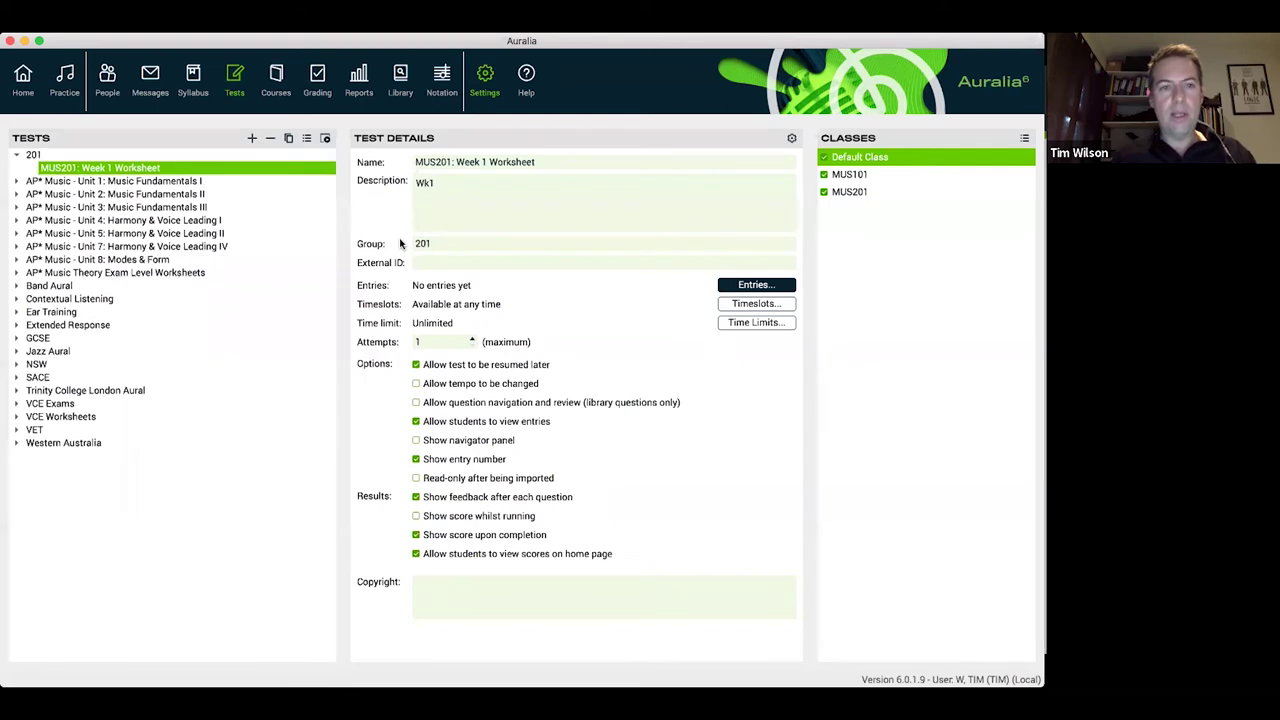
{"action": "type", "text": "MUS"}
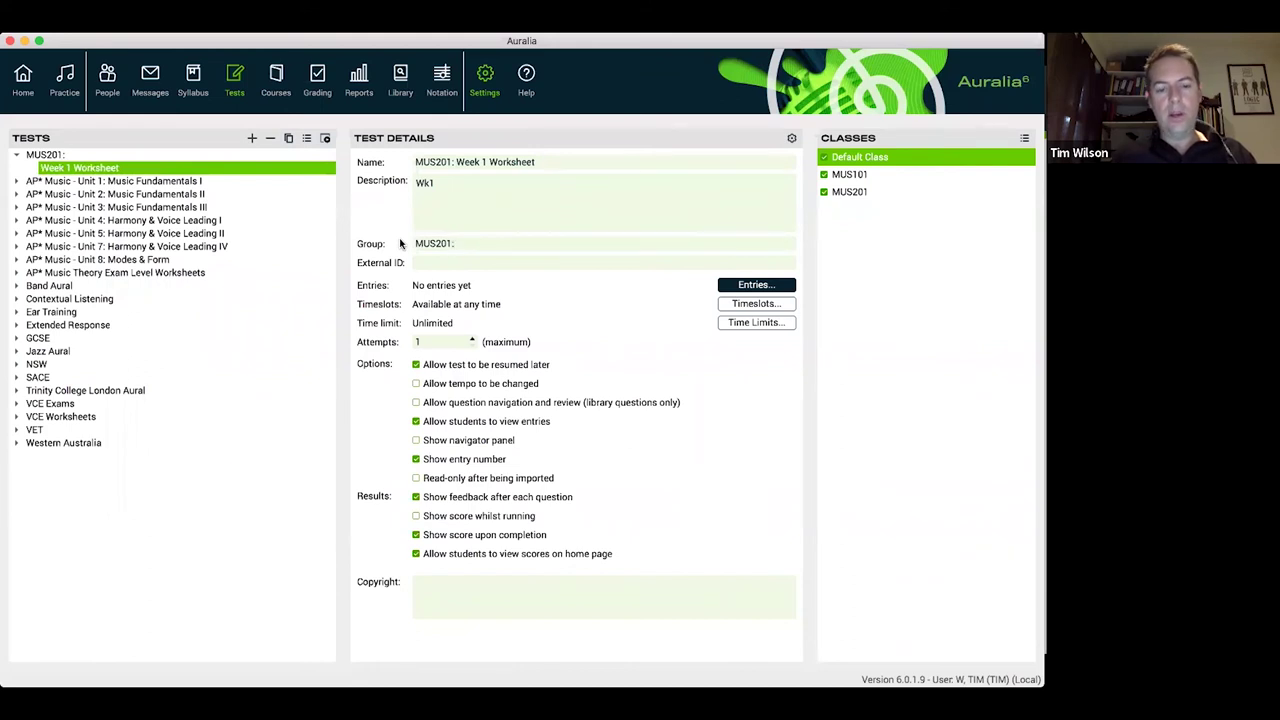
{"action": "type", "text": ": Wilson"}
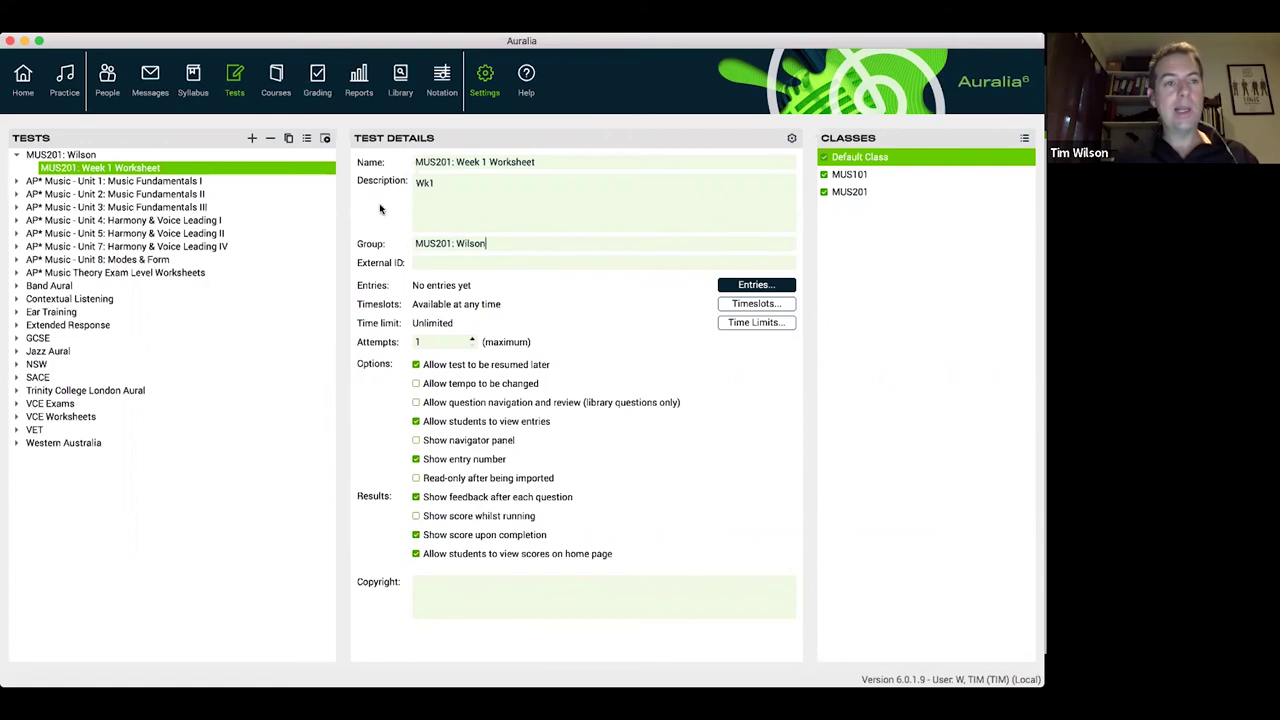
{"action": "left_click", "coordinate": [89, 155]}
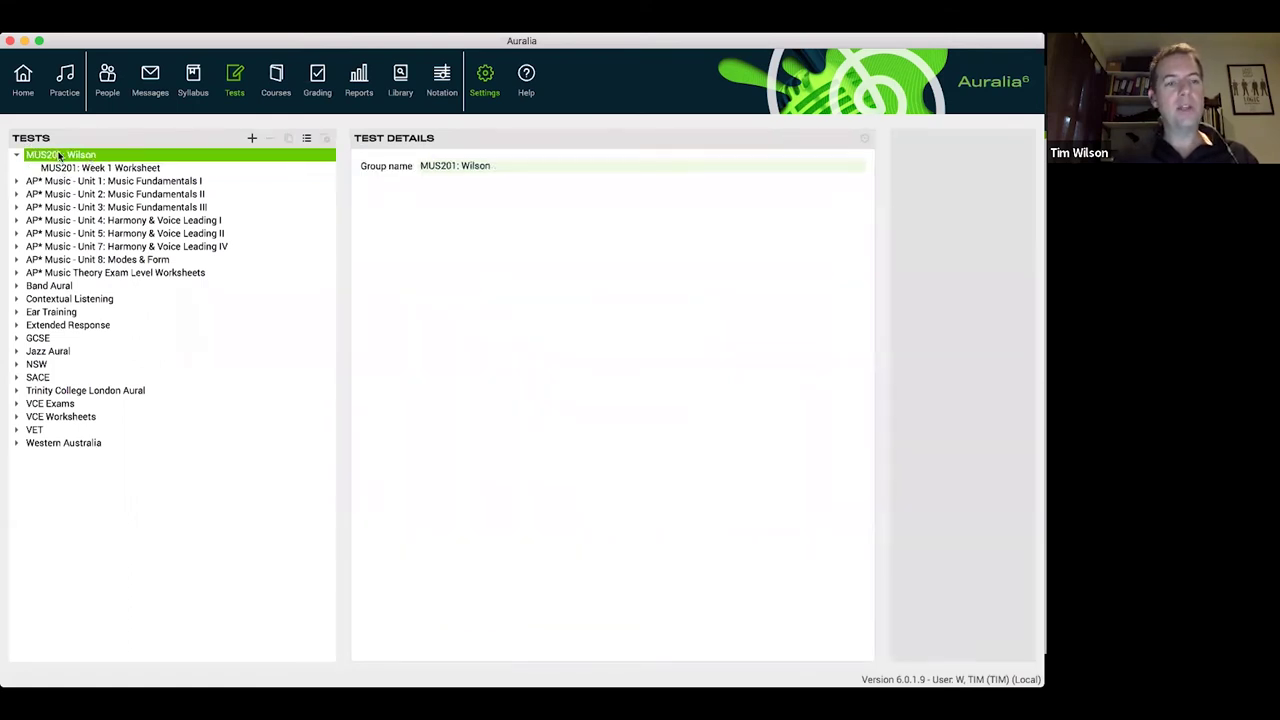
- Open the entries of MUS201: Week 1 Worksheet and add a display text entry reading "Welcome, good luck!"
{"action": "left_click", "coordinate": [108, 170]}
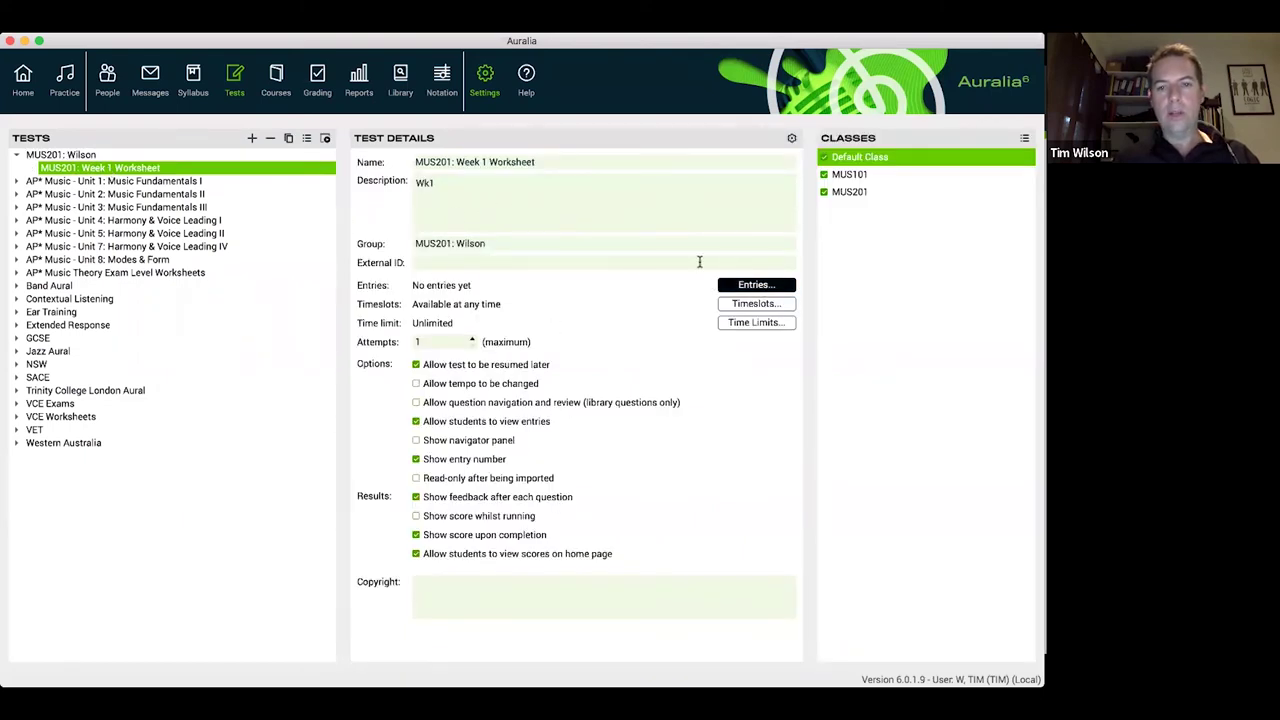
{"action": "left_click", "coordinate": [768, 288]}
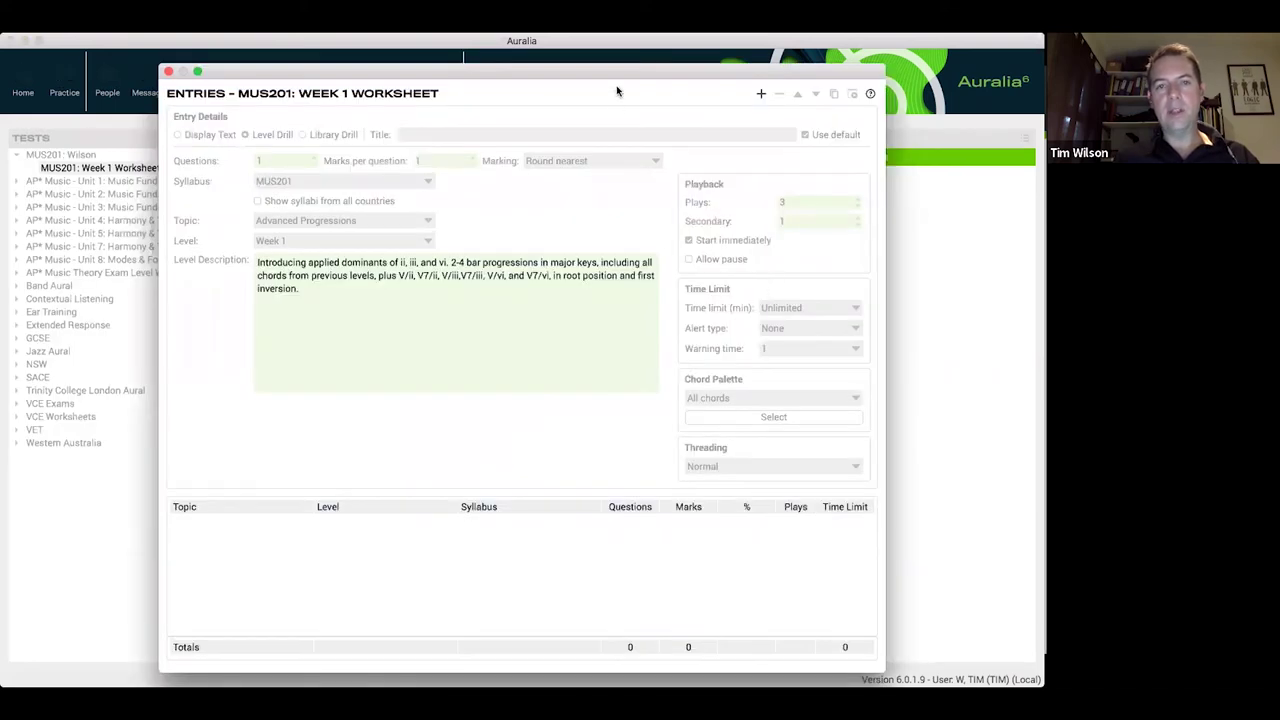
{"action": "left_click_drag", "start_coordinate": [626, 70], "coordinate": [591, 68]}
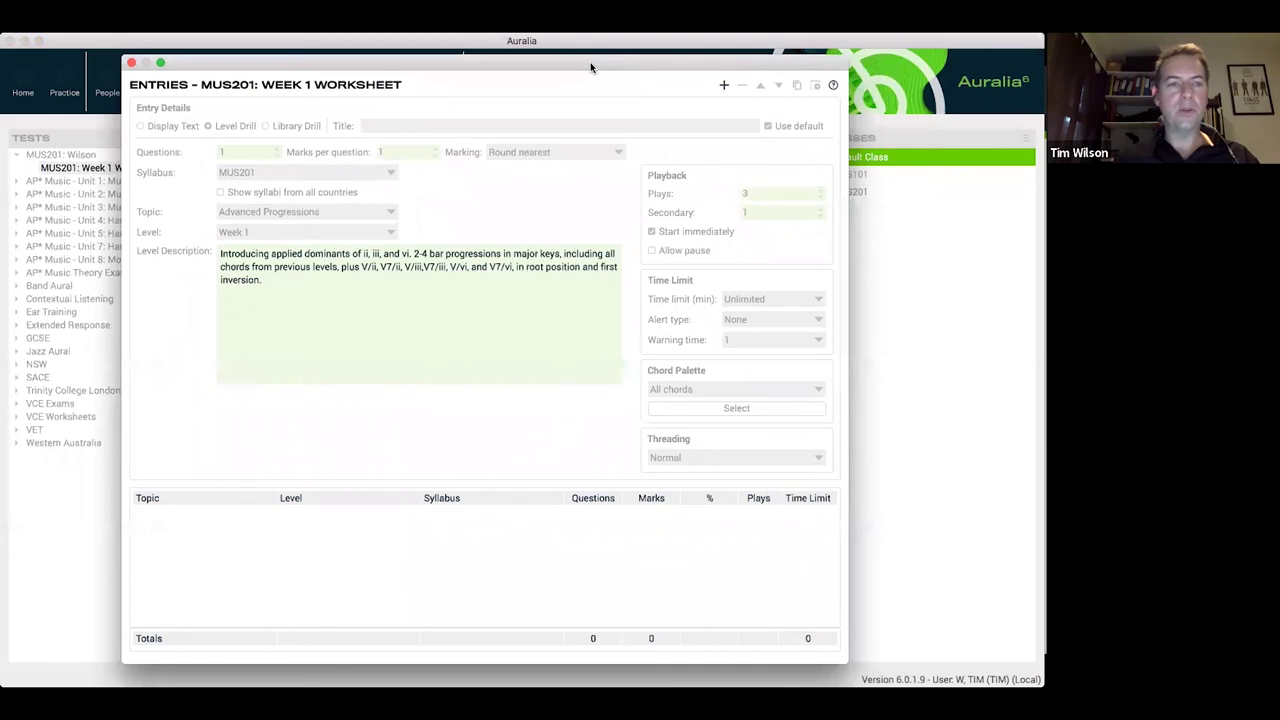
{"action": "left_click", "coordinate": [724, 86]}
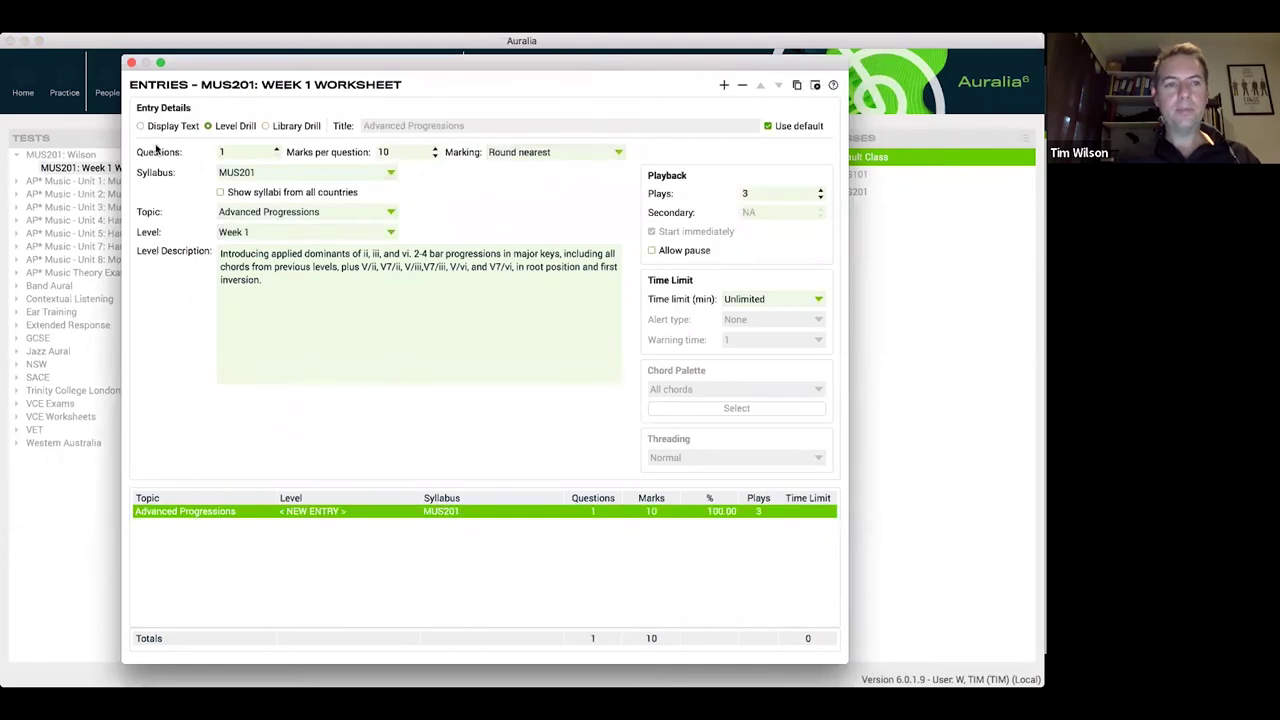
{"action": "left_click", "coordinate": [157, 127]}
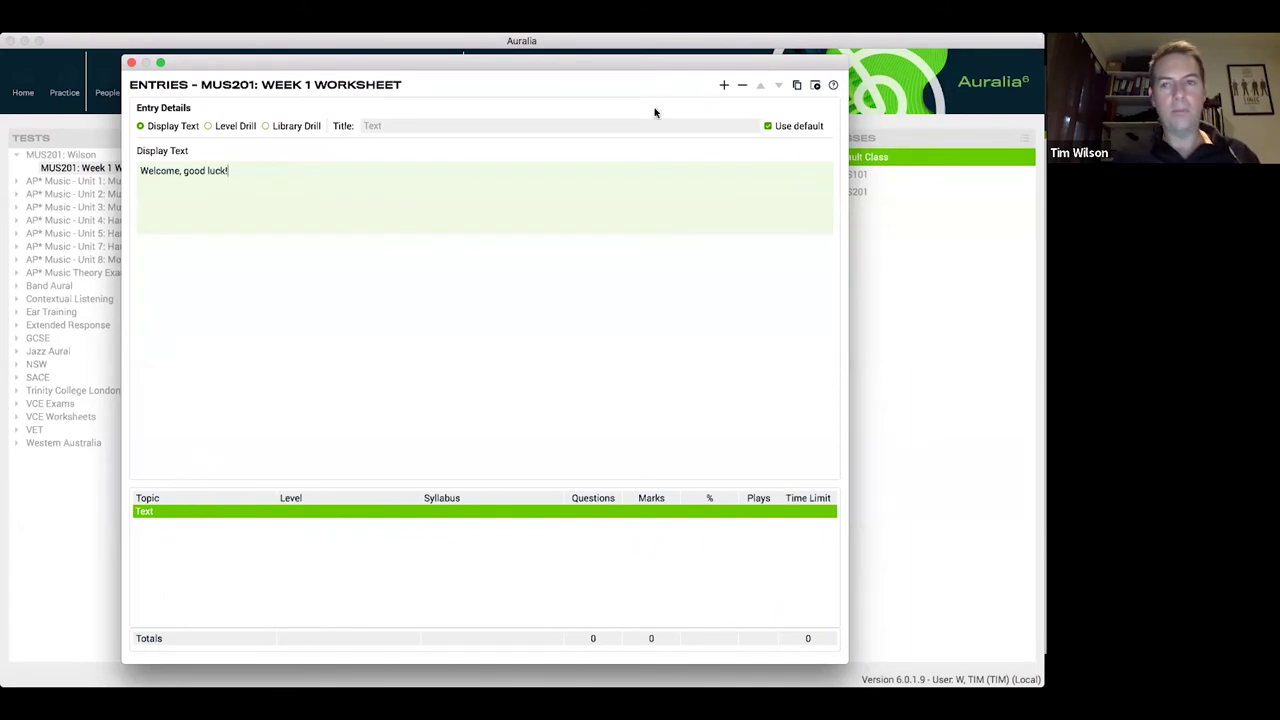
- Add a level drill entry from the MUS201 syllabus with 2 questions on the Interval Recognition topic
{"action": "left_click", "coordinate": [723, 87]}
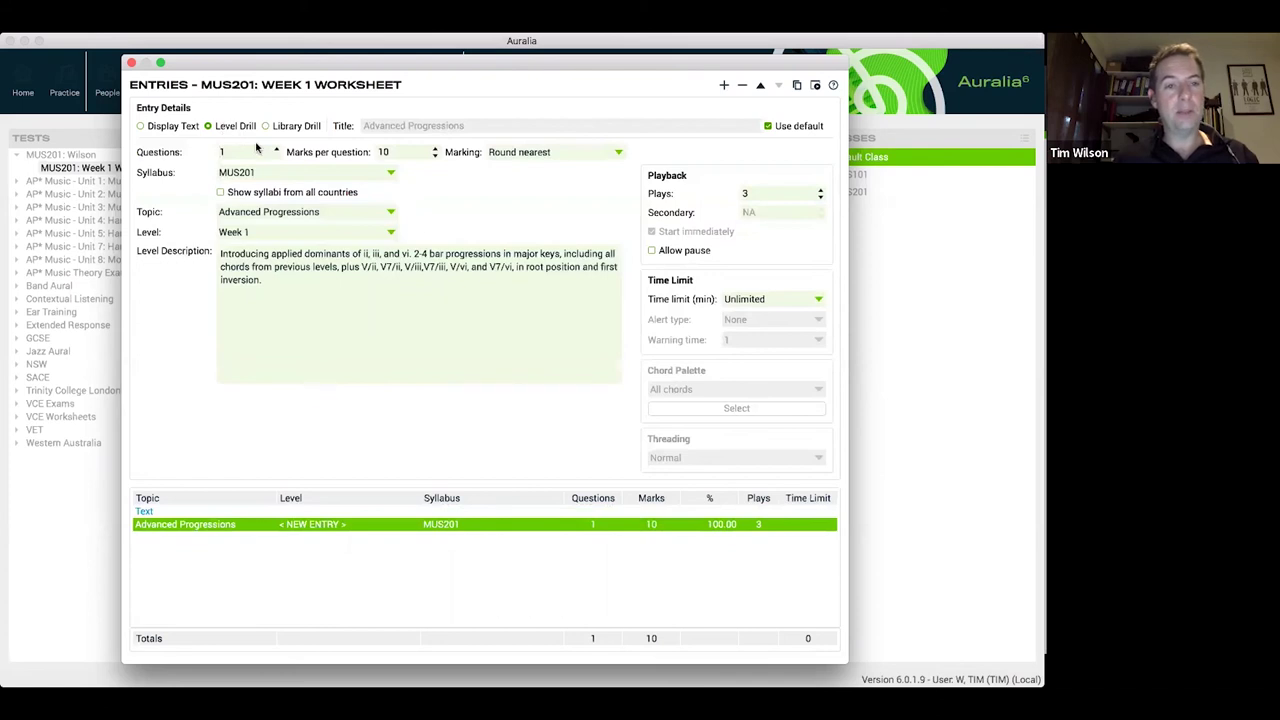
{"action": "left_click", "coordinate": [347, 175]}
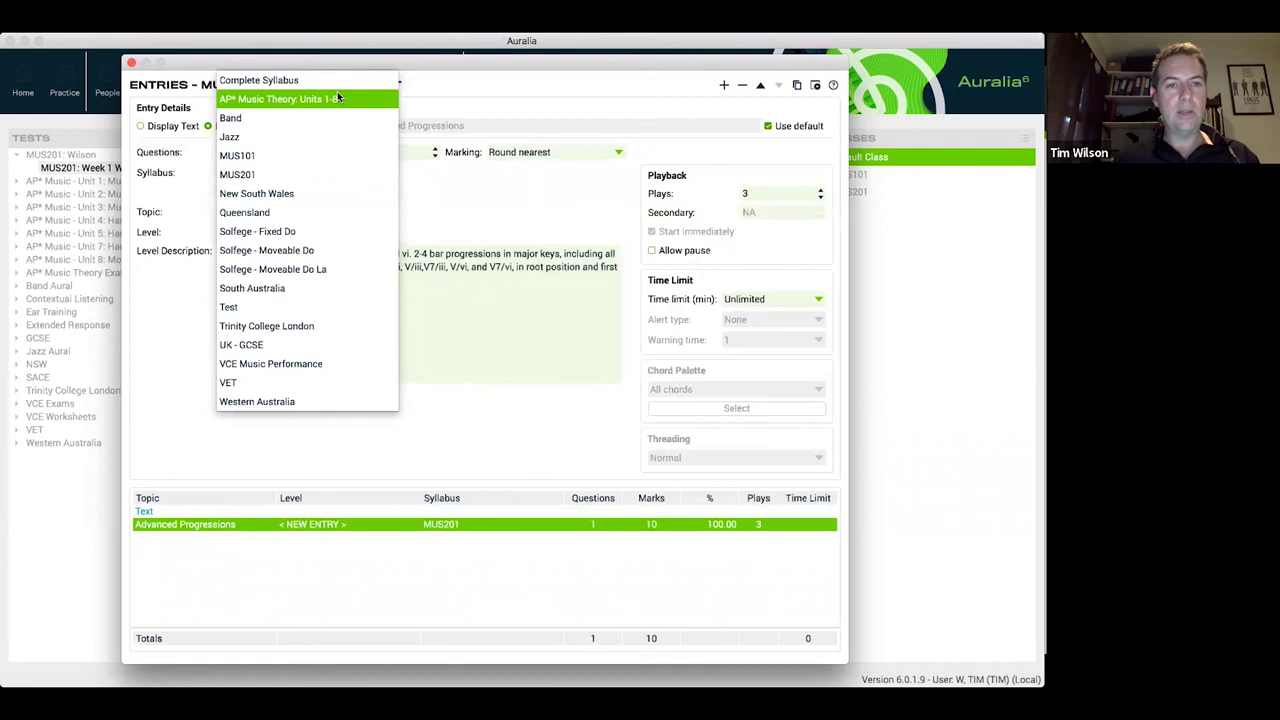
{"action": "left_click", "coordinate": [312, 175]}
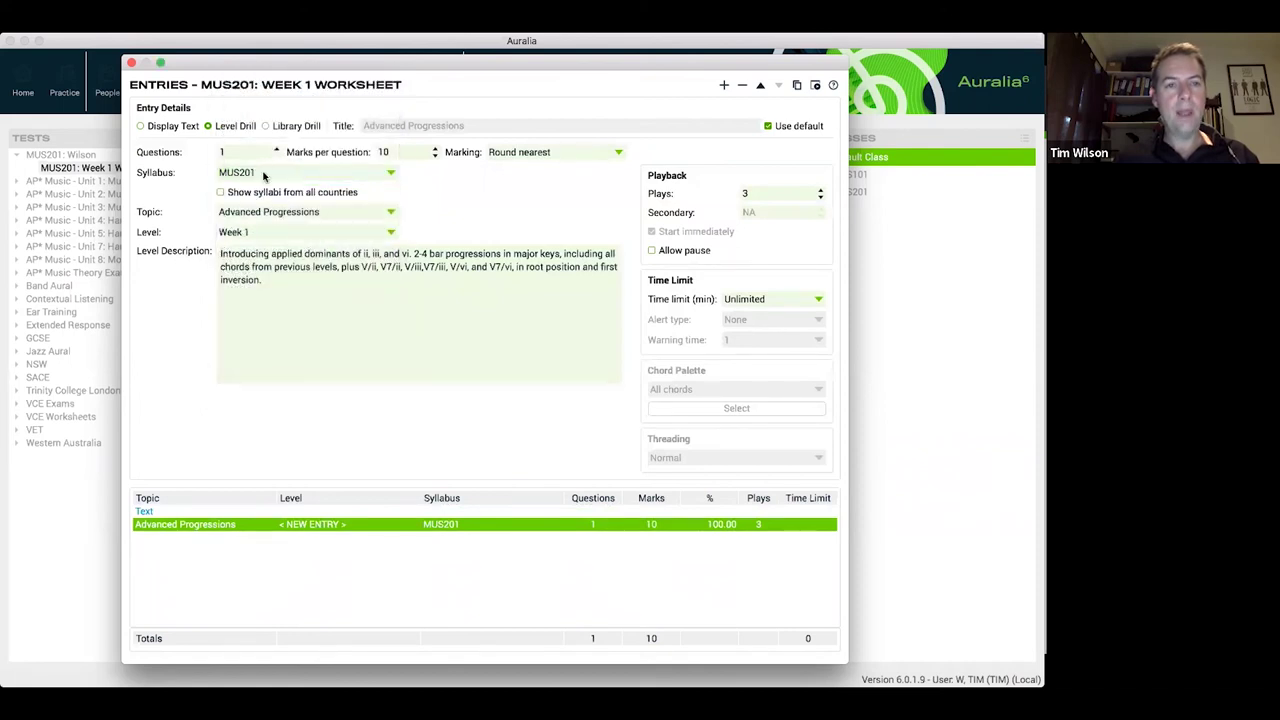
{"action": "left_click", "coordinate": [276, 148]}
{"action": "left_click", "coordinate": [300, 214]}
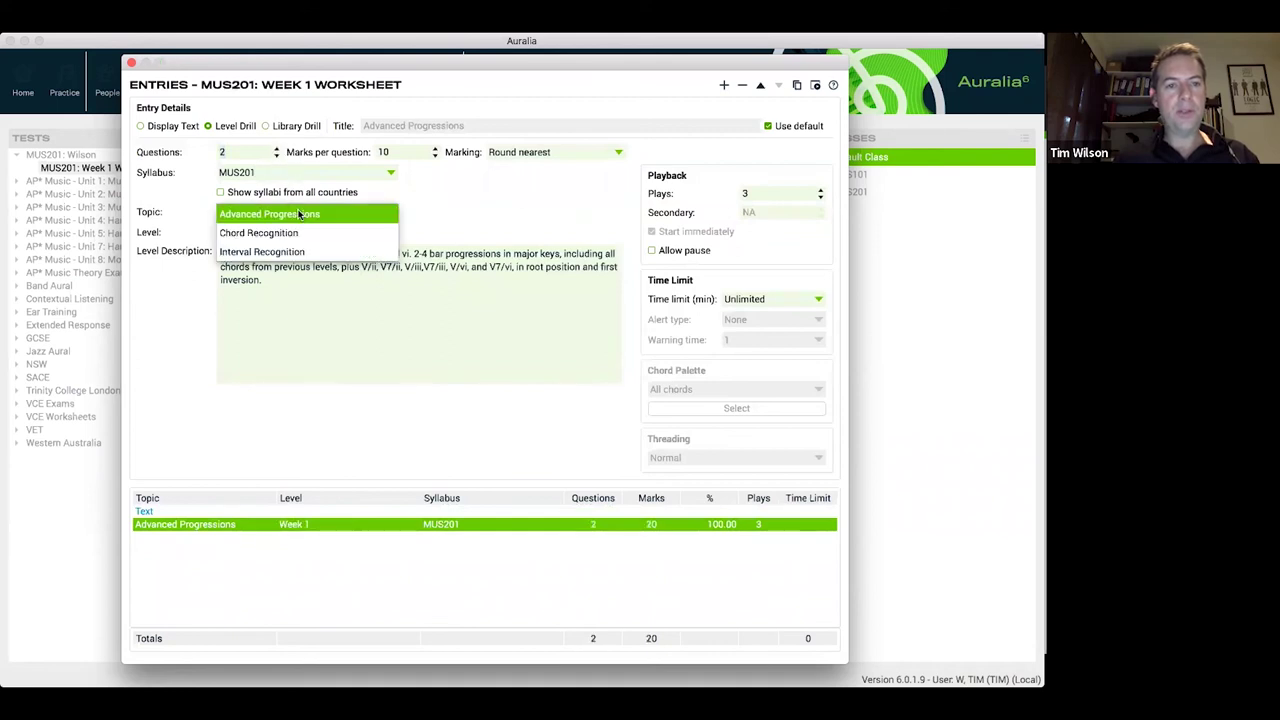
{"action": "left_click", "coordinate": [301, 253]}
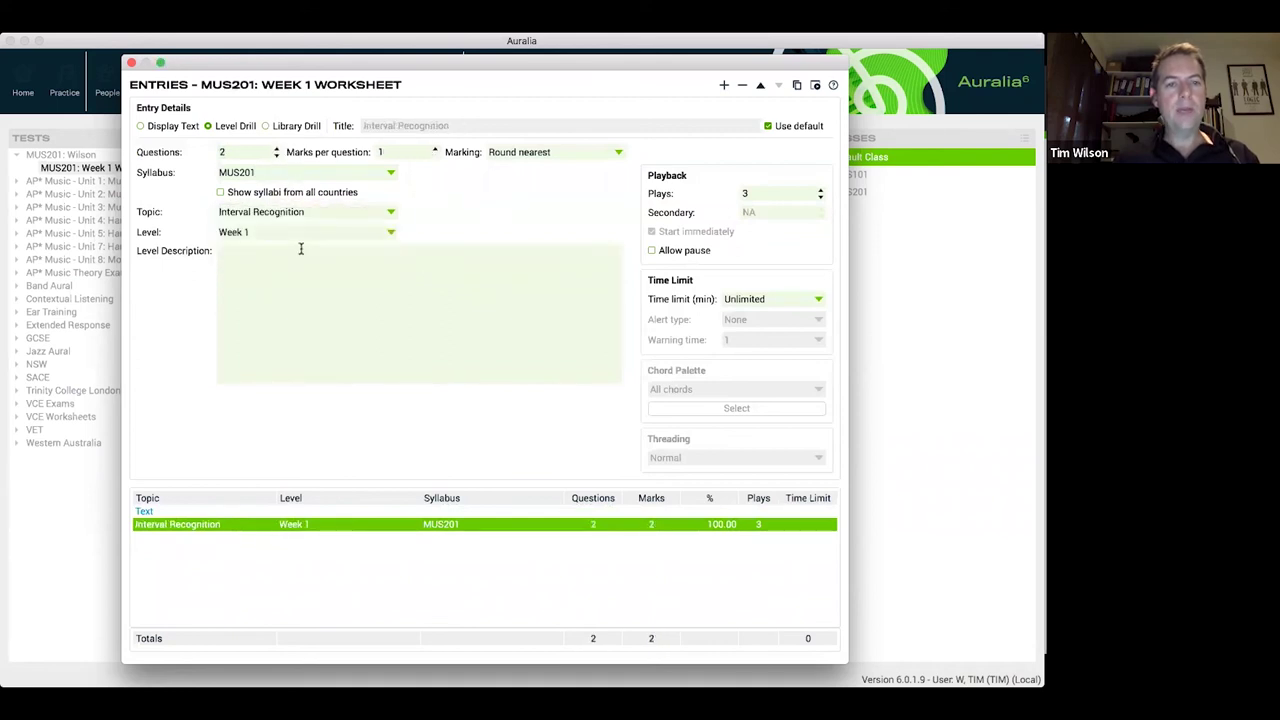
- Set the Interval Recognition drill's level to Week 1 and its marks per question to 2
{"action": "left_click", "coordinate": [287, 229]}
{"action": "left_click", "coordinate": [287, 229]}
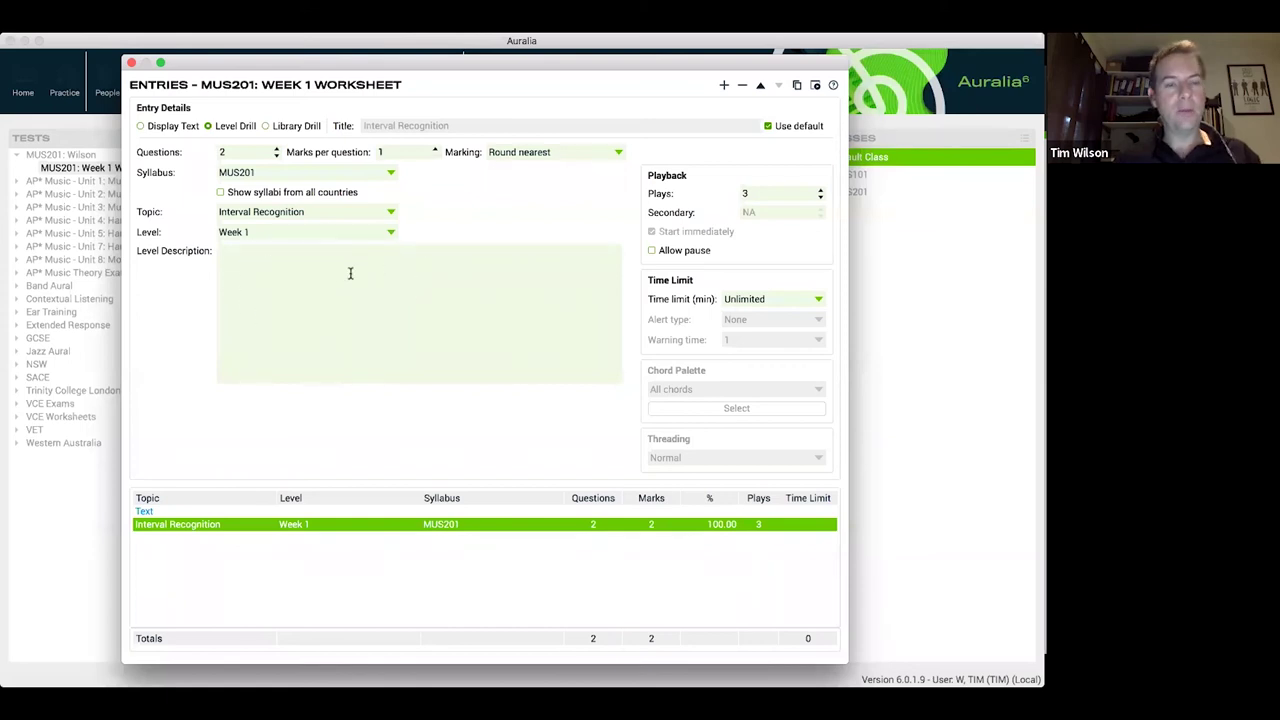
{"action": "left_click", "coordinate": [372, 233]}
{"action": "left_click", "coordinate": [369, 253]}
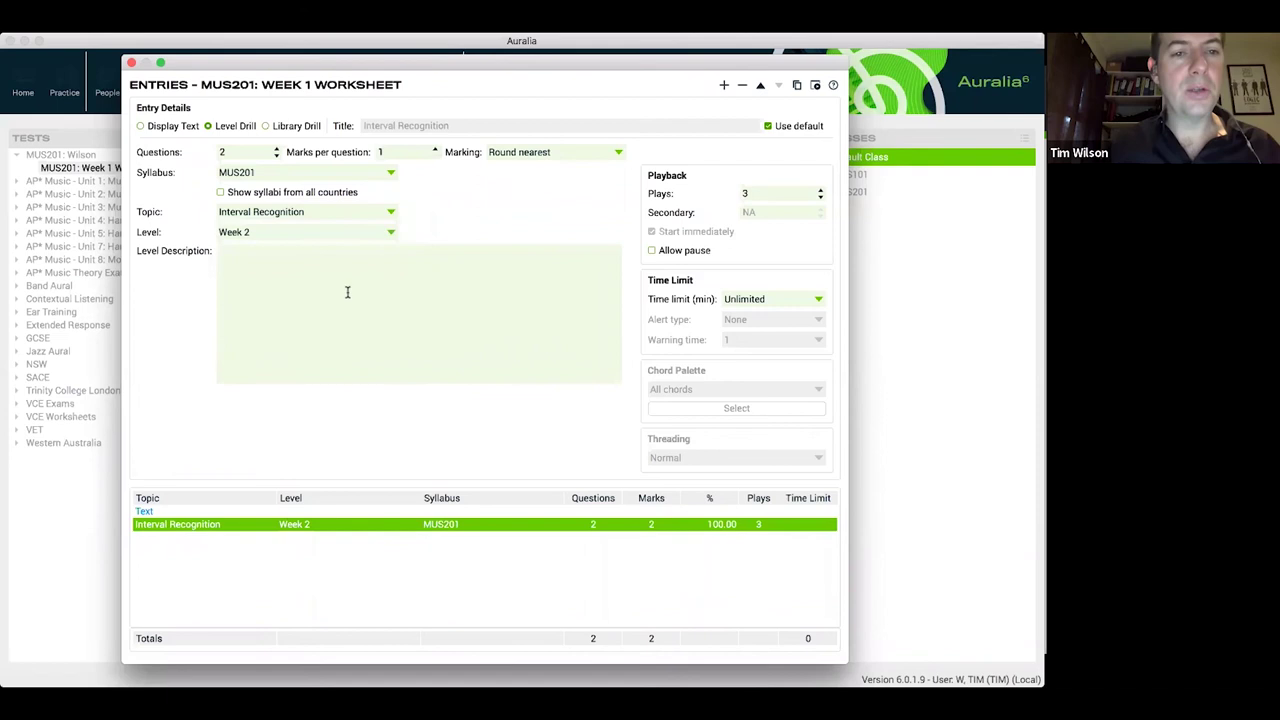
{"action": "left_click", "coordinate": [327, 232]}
{"action": "left_click", "coordinate": [325, 214]}
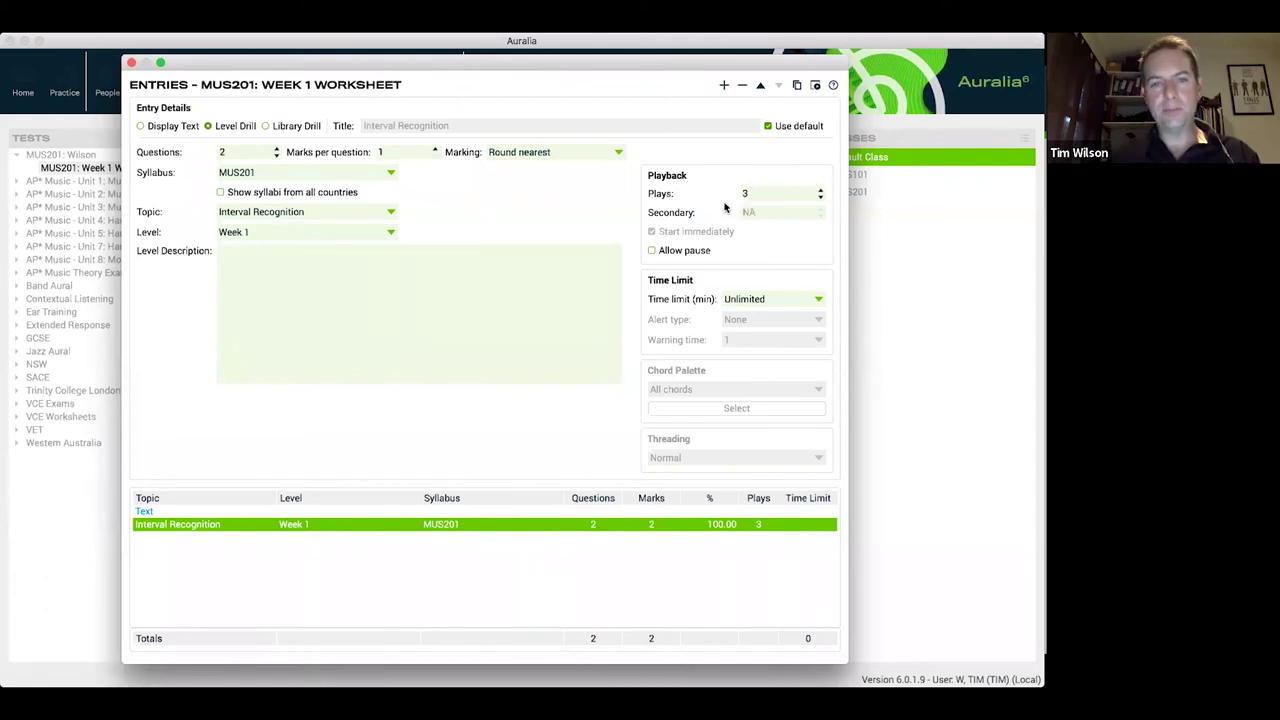
{"action": "left_click", "coordinate": [434, 148]}
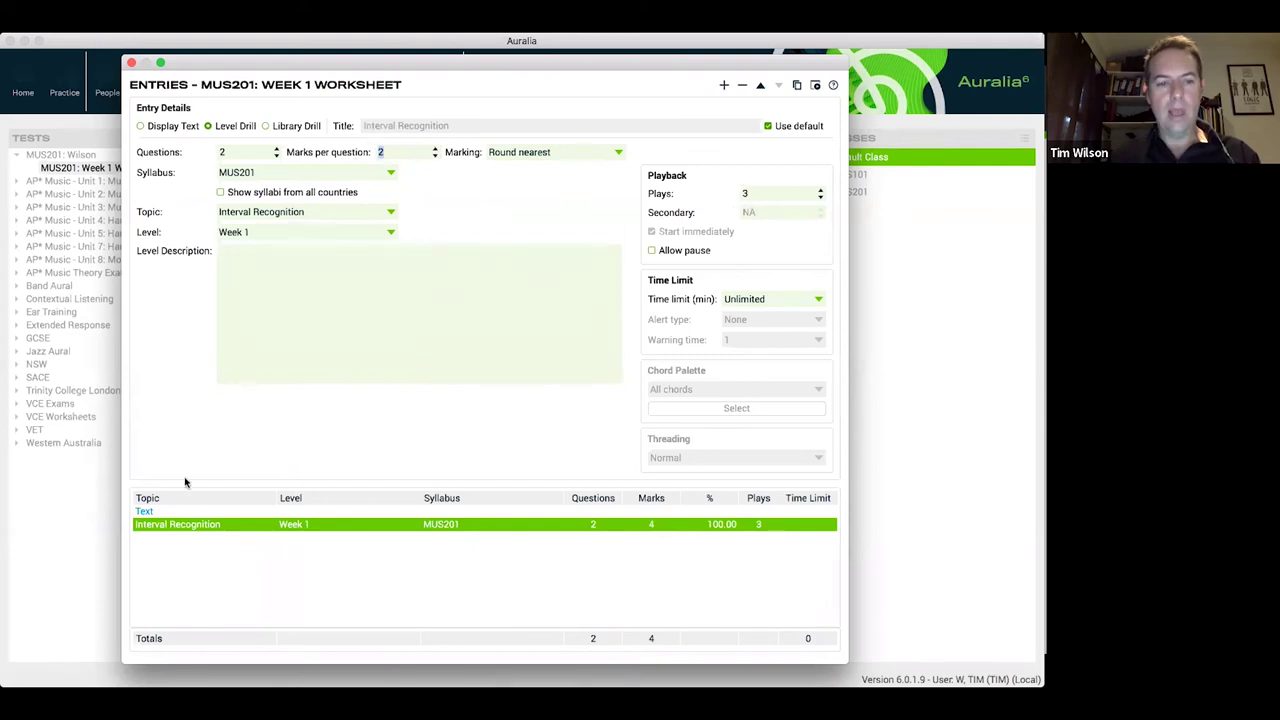
- Add another entry to the worksheet as a library drill with 2 questions
{"action": "left_click", "coordinate": [724, 85]}
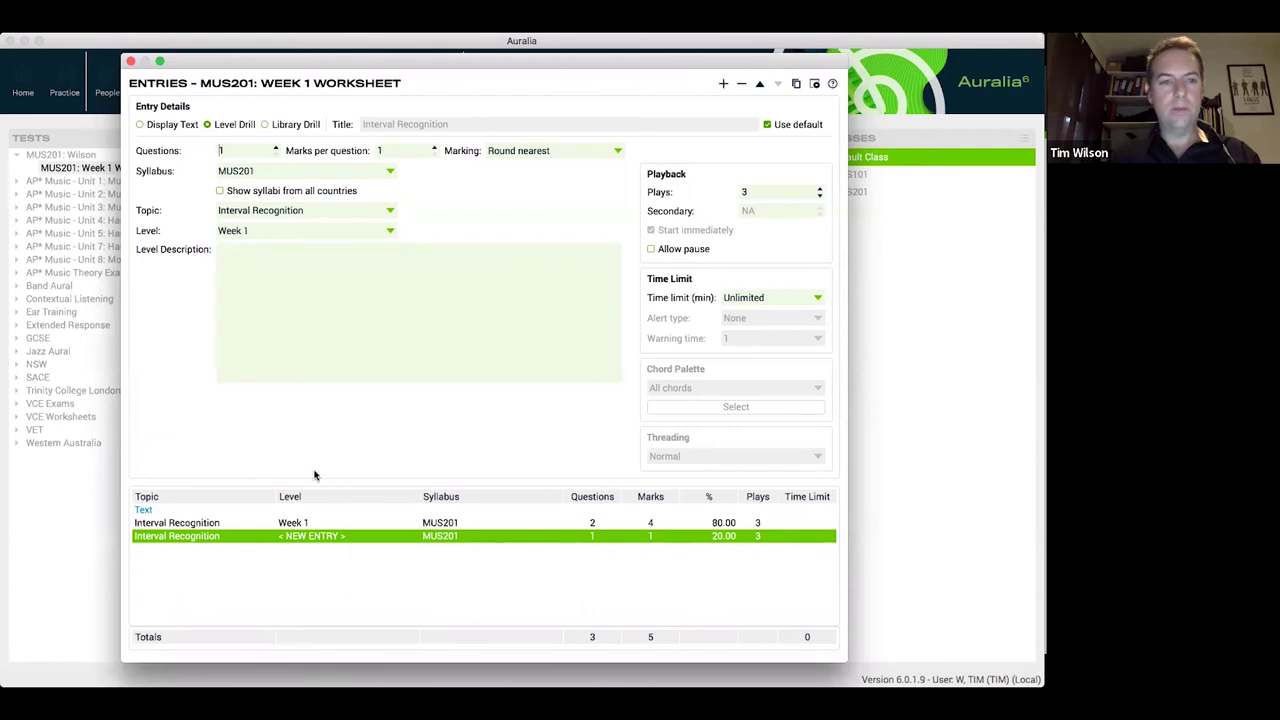
{"action": "left_click", "coordinate": [292, 125]}
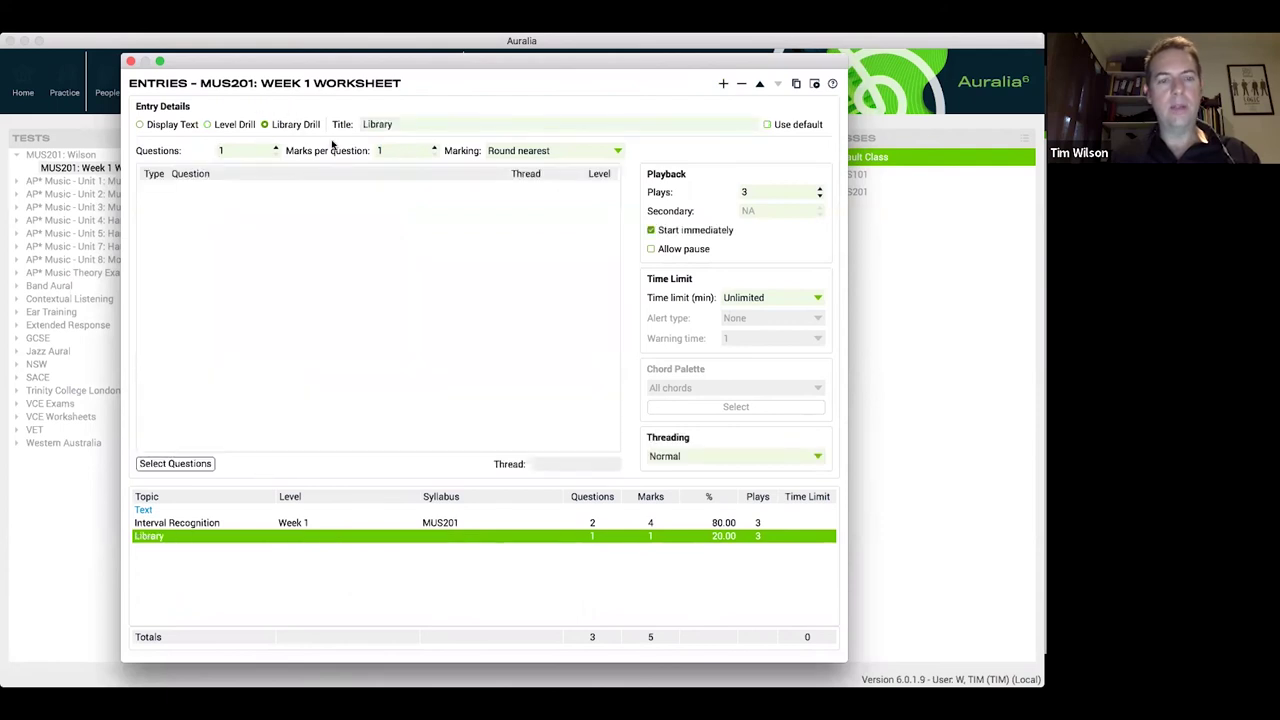
{"action": "left_click", "coordinate": [275, 148]}
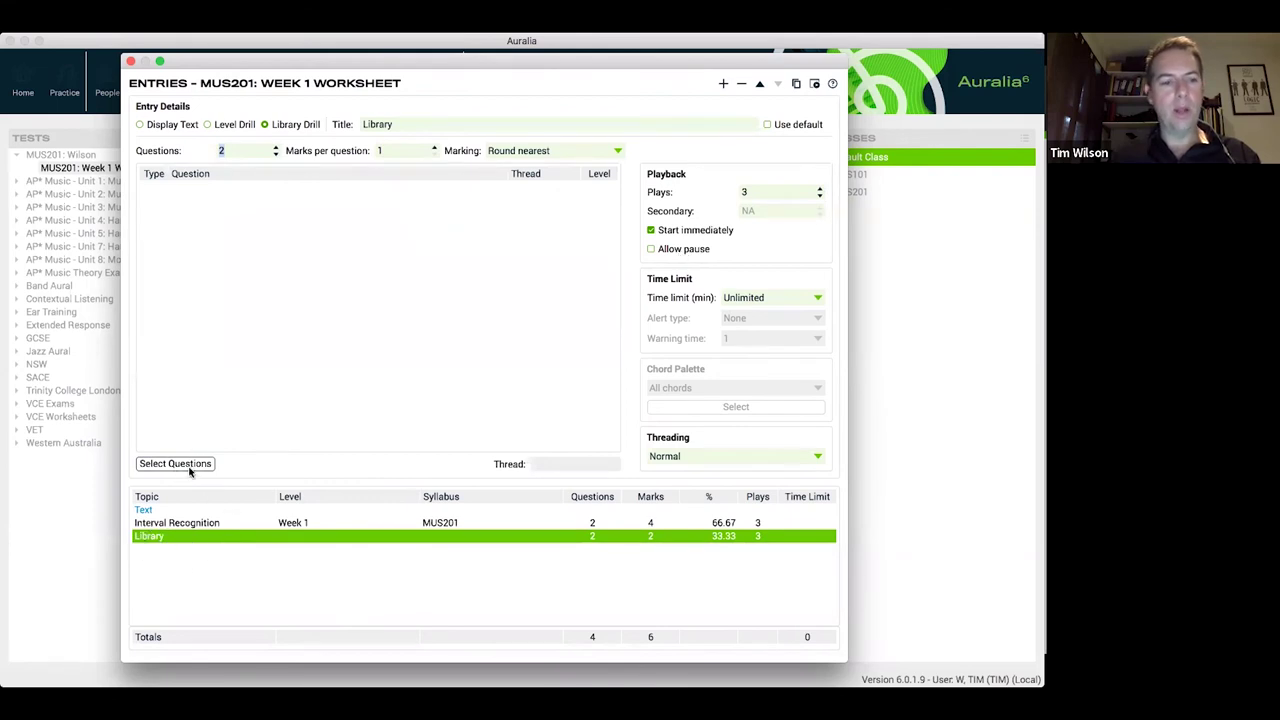
- Search the library questions for "mus201," and add both melodic dictation and both harmonic dictation questions to the library drill
{"action": "left_click", "coordinate": [172, 464]}
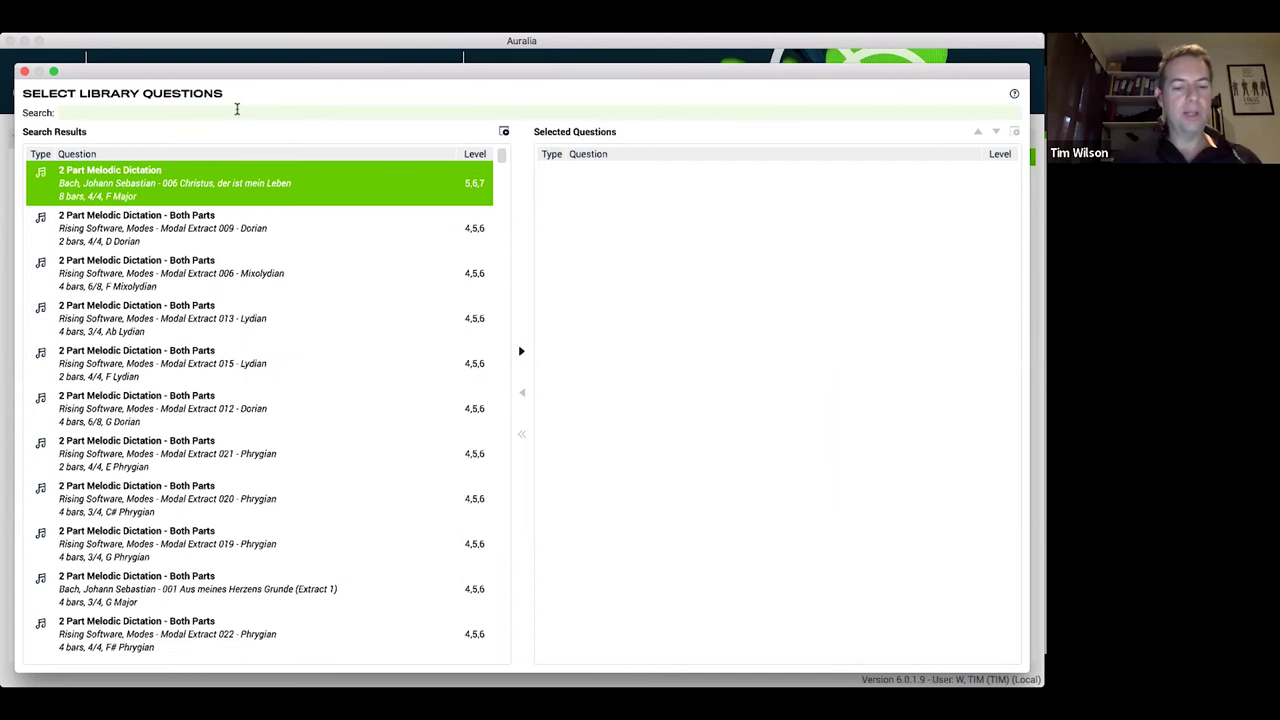
{"action": "type", "text": "s201,"}
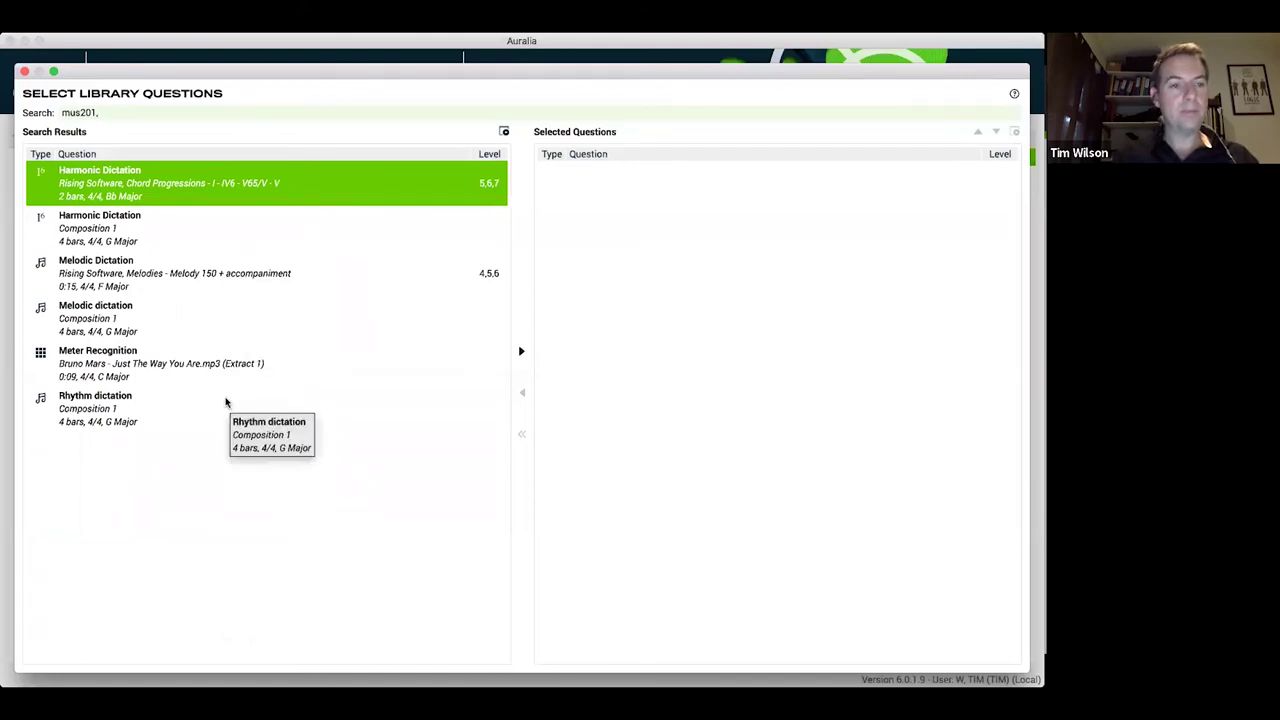
{"action": "left_click", "coordinate": [188, 284]}
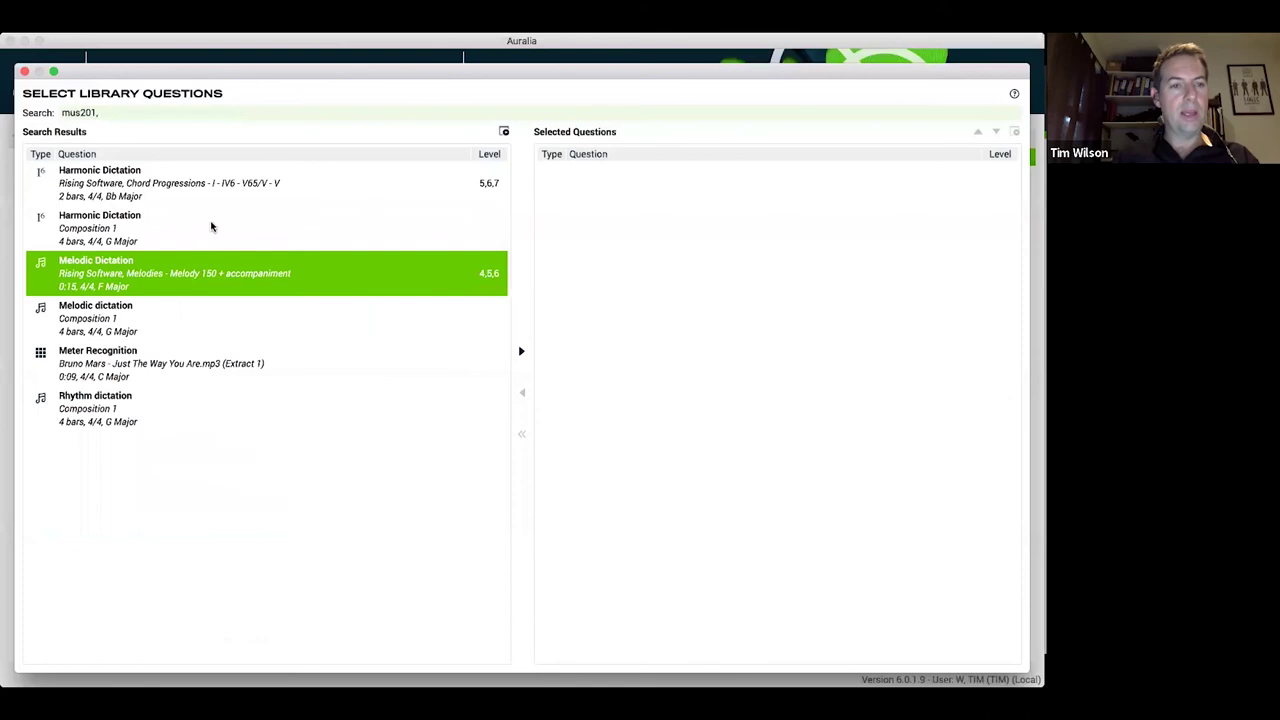
{"action": "double_click", "coordinate": [121, 319]}
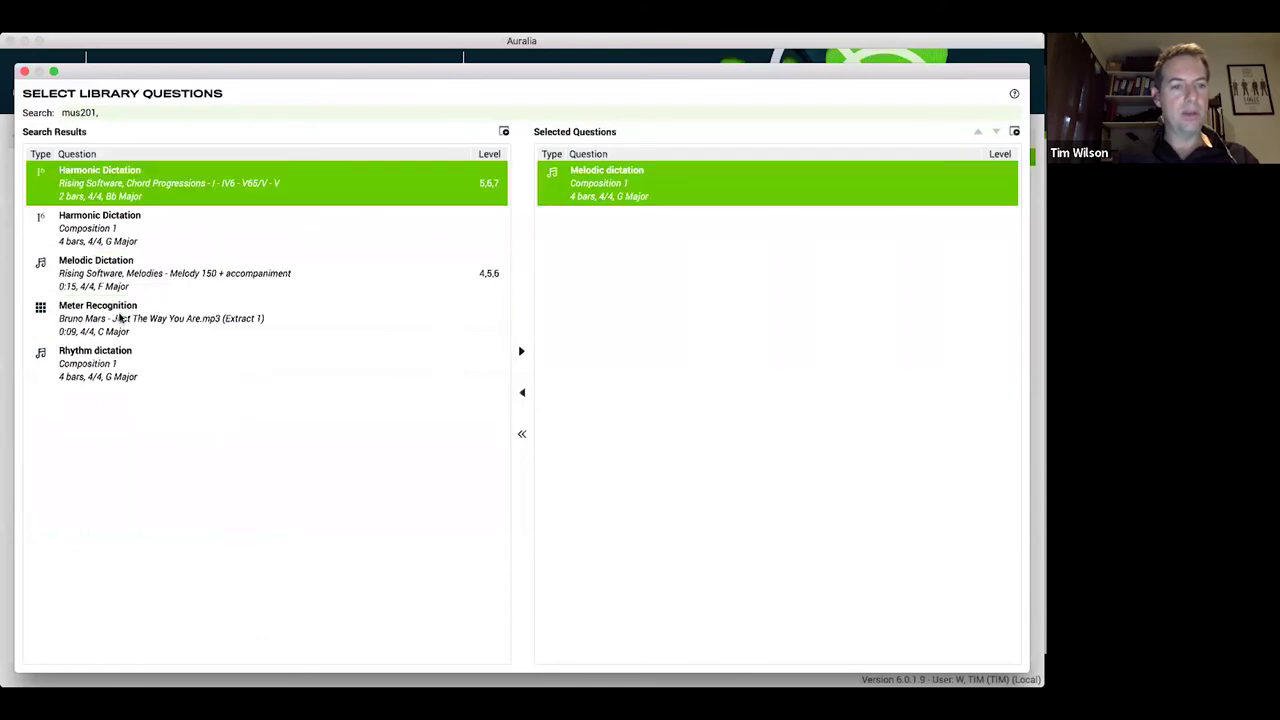
{"action": "double_click", "coordinate": [173, 276]}
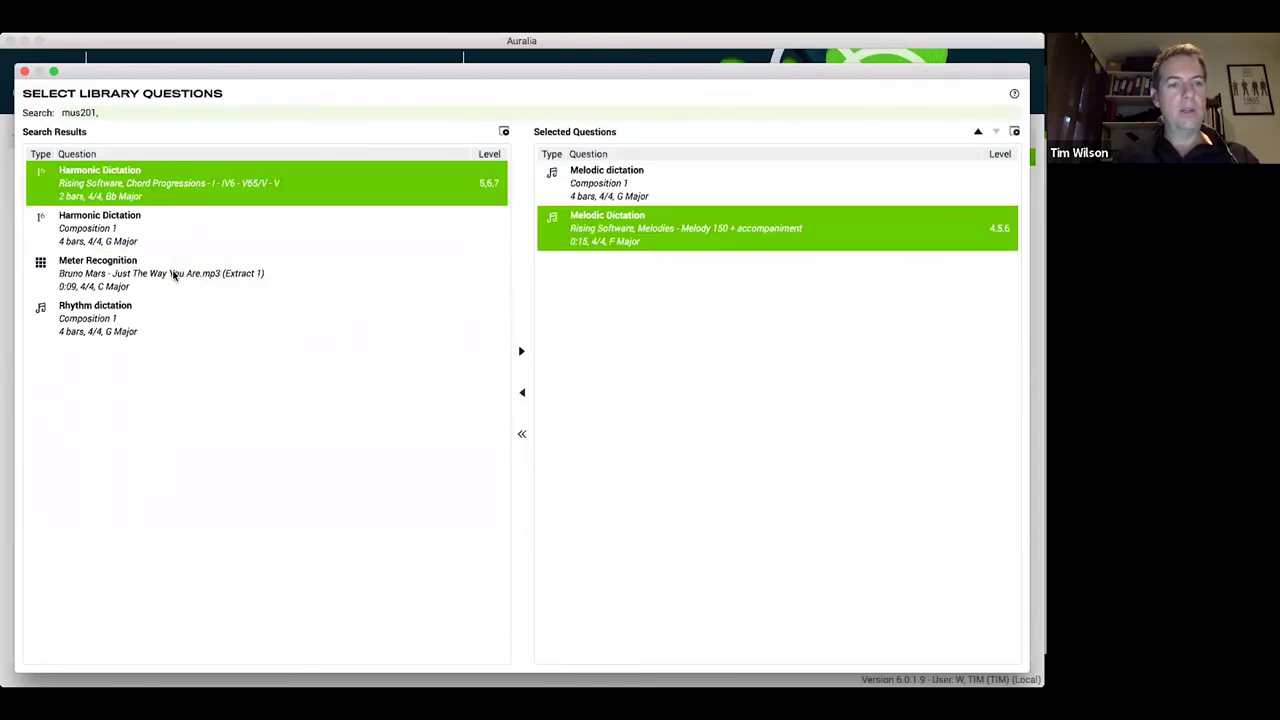
{"action": "double_click", "coordinate": [164, 190]}
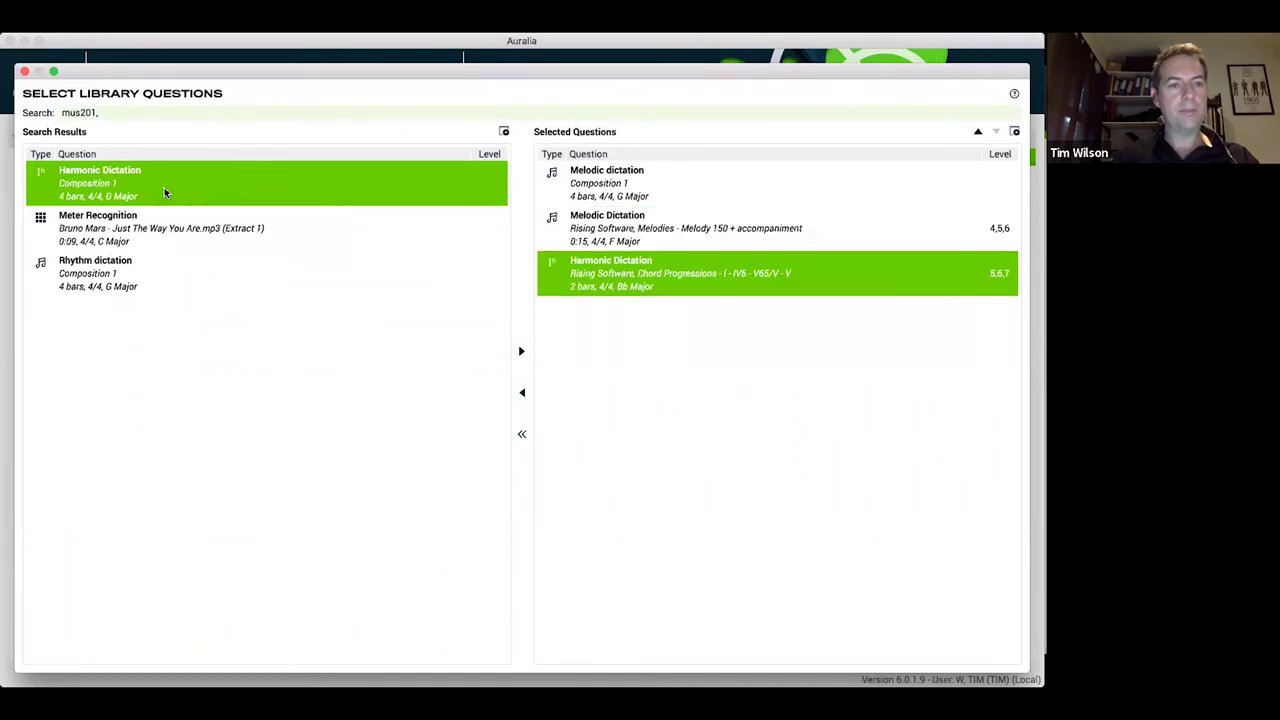
{"action": "double_click", "coordinate": [164, 187]}
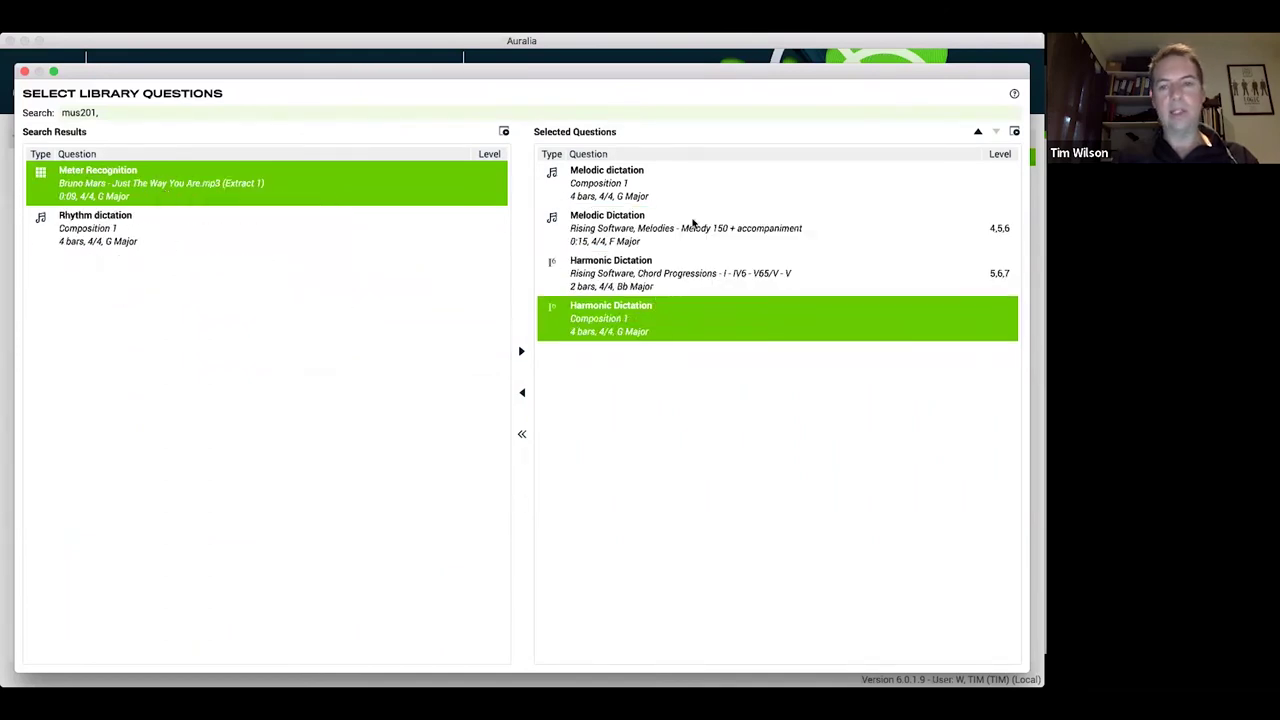
{"action": "left_click_drag", "start_coordinate": [637, 177], "coordinate": [644, 312]}
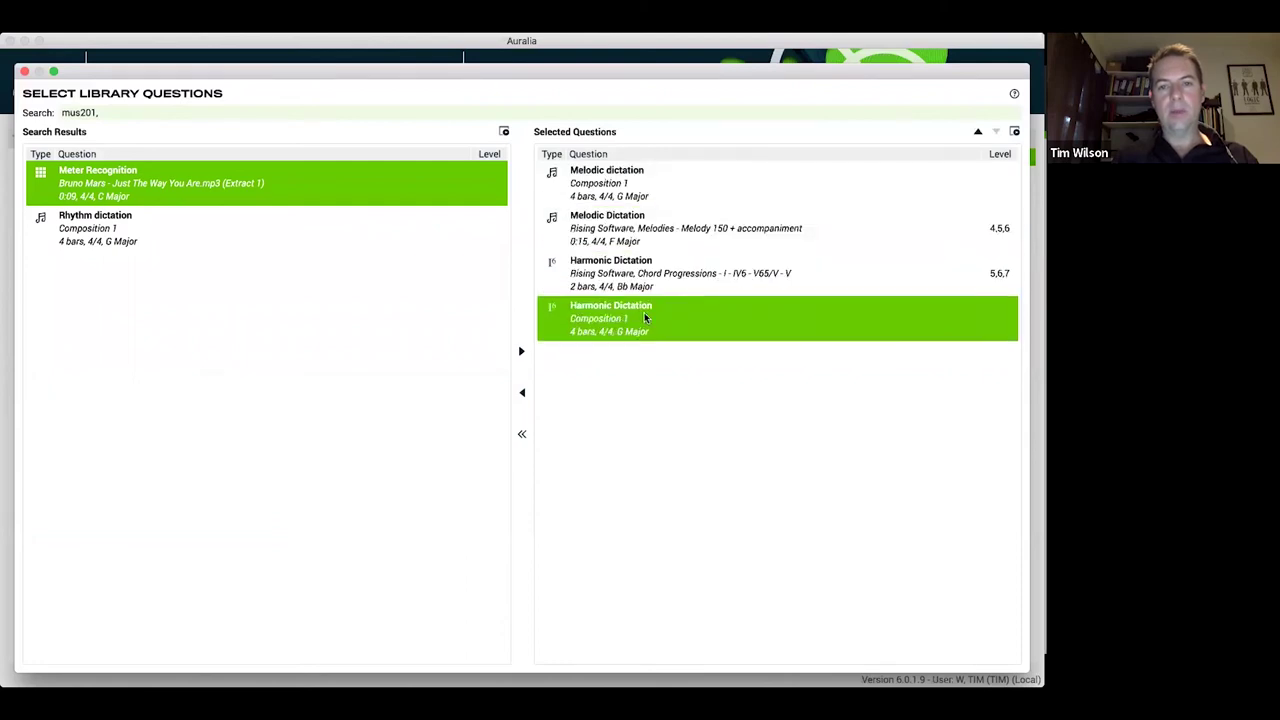
{"action": "left_click", "coordinate": [24, 72]}
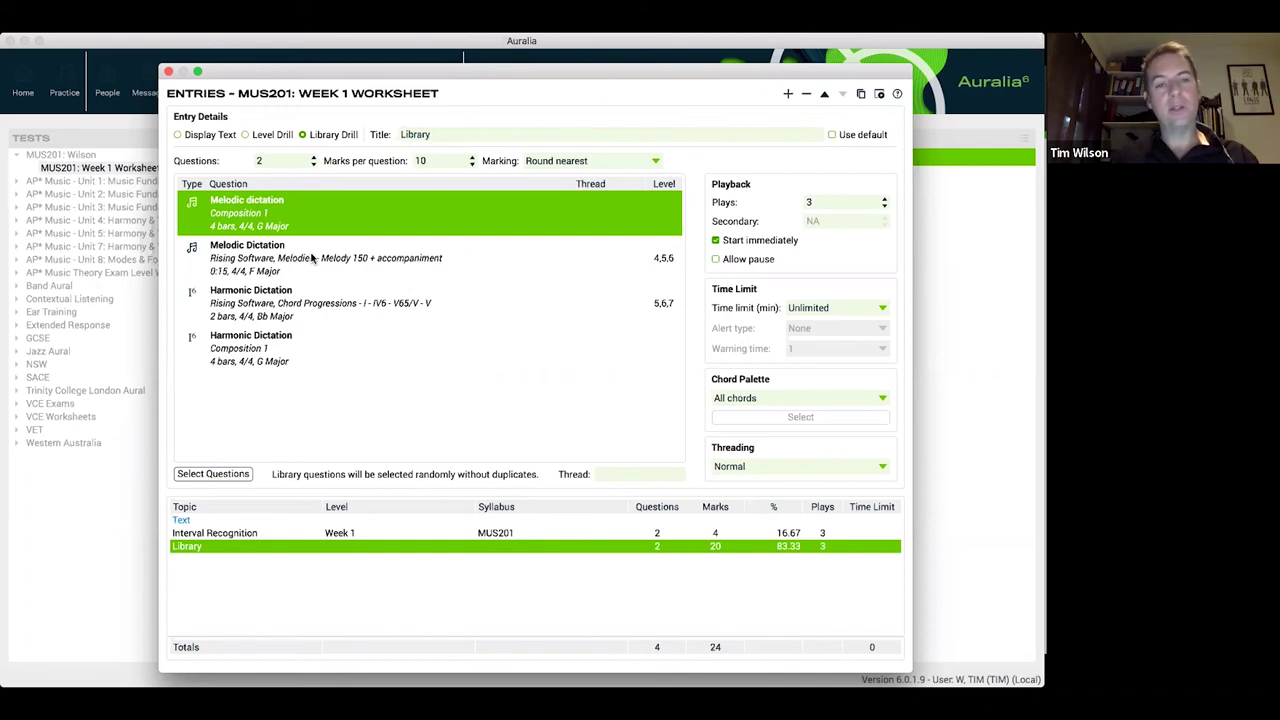
- Set the library drill to 4 questions and turn off its random question order
{"action": "left_click", "coordinate": [312, 258]}
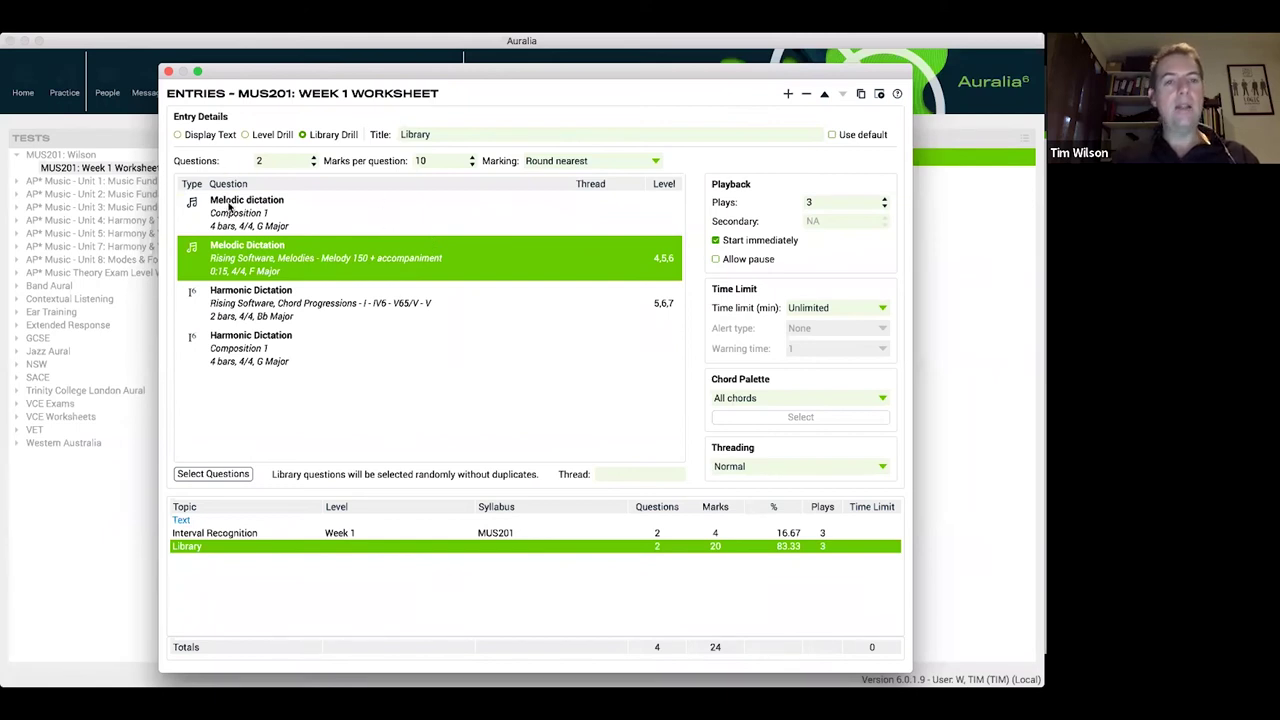
{"action": "left_click", "coordinate": [262, 220]}
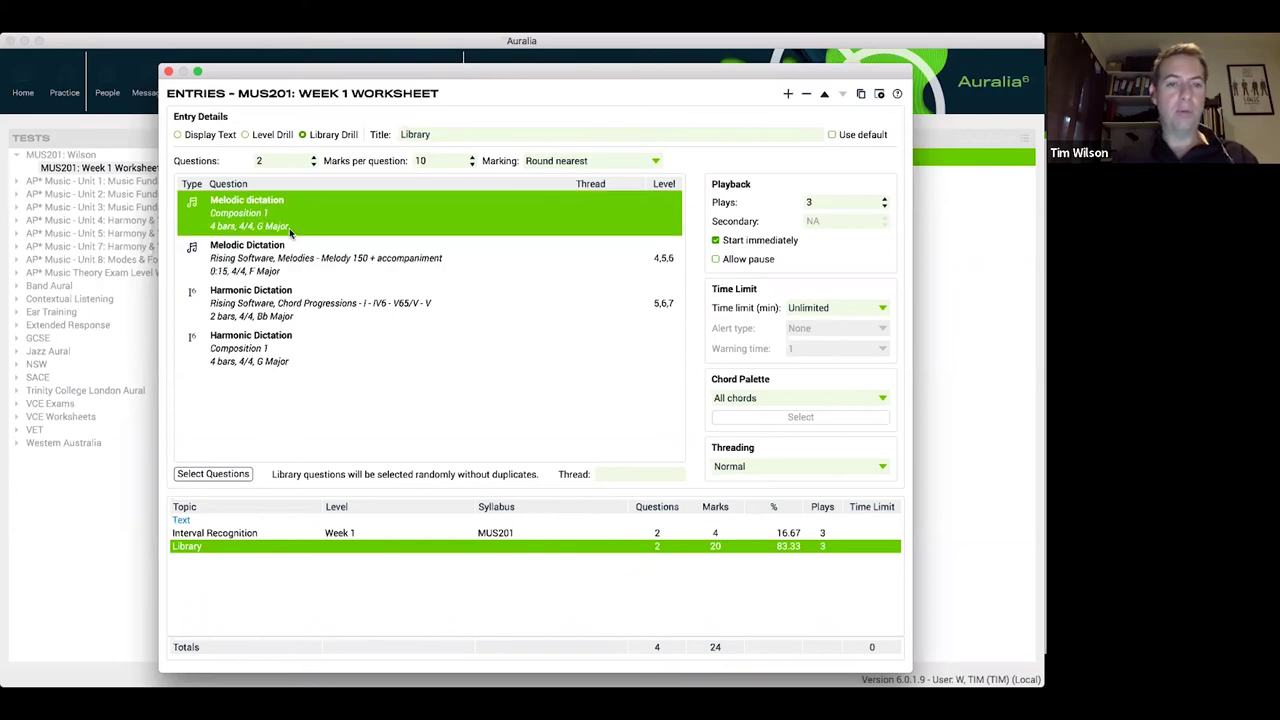
{"action": "left_click", "coordinate": [313, 157]}
{"action": "left_click", "coordinate": [313, 157]}
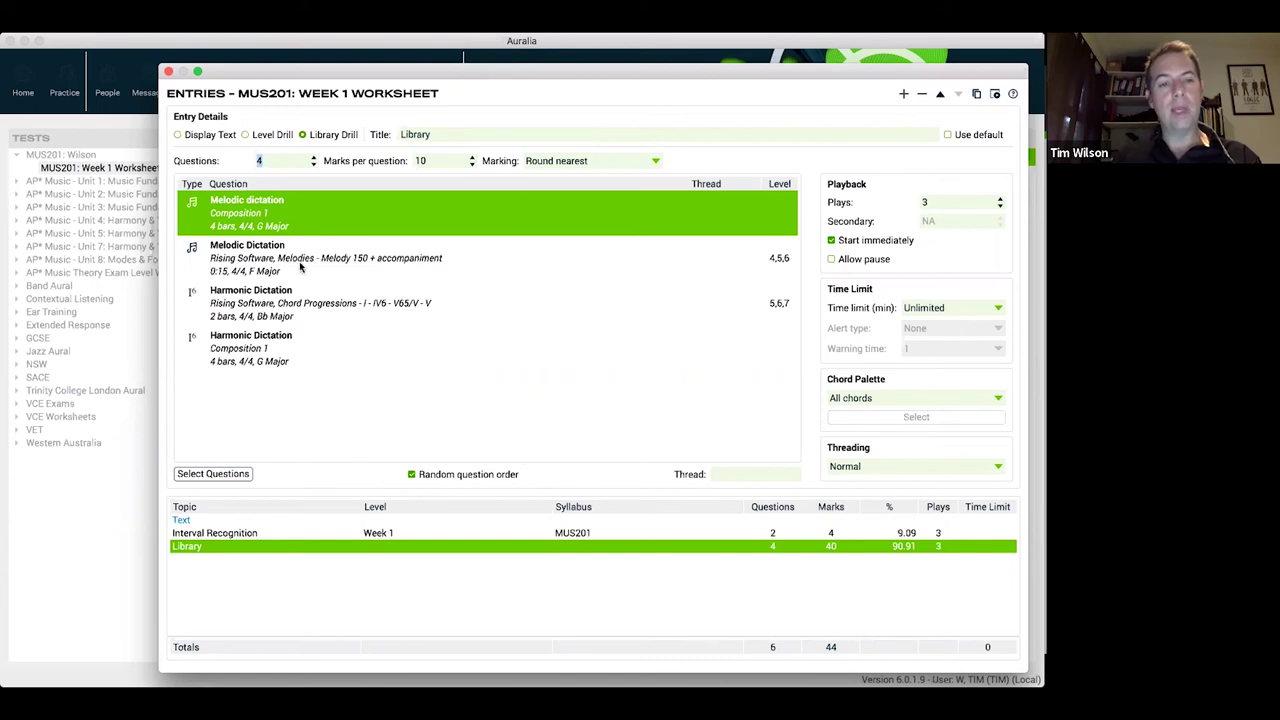
{"action": "left_click", "coordinate": [411, 474]}
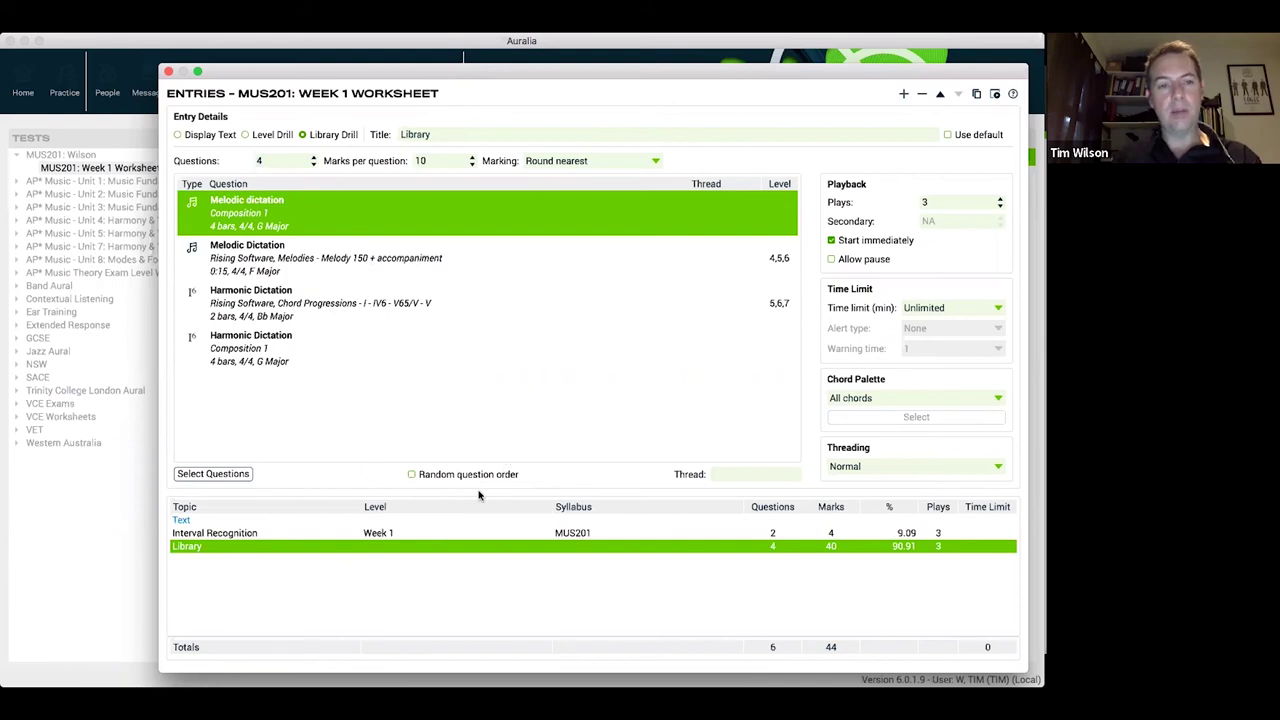
- Title the library drill entry "Dictation" and review each of the worksheet's entries in turn
{"action": "double_click", "coordinate": [404, 134]}
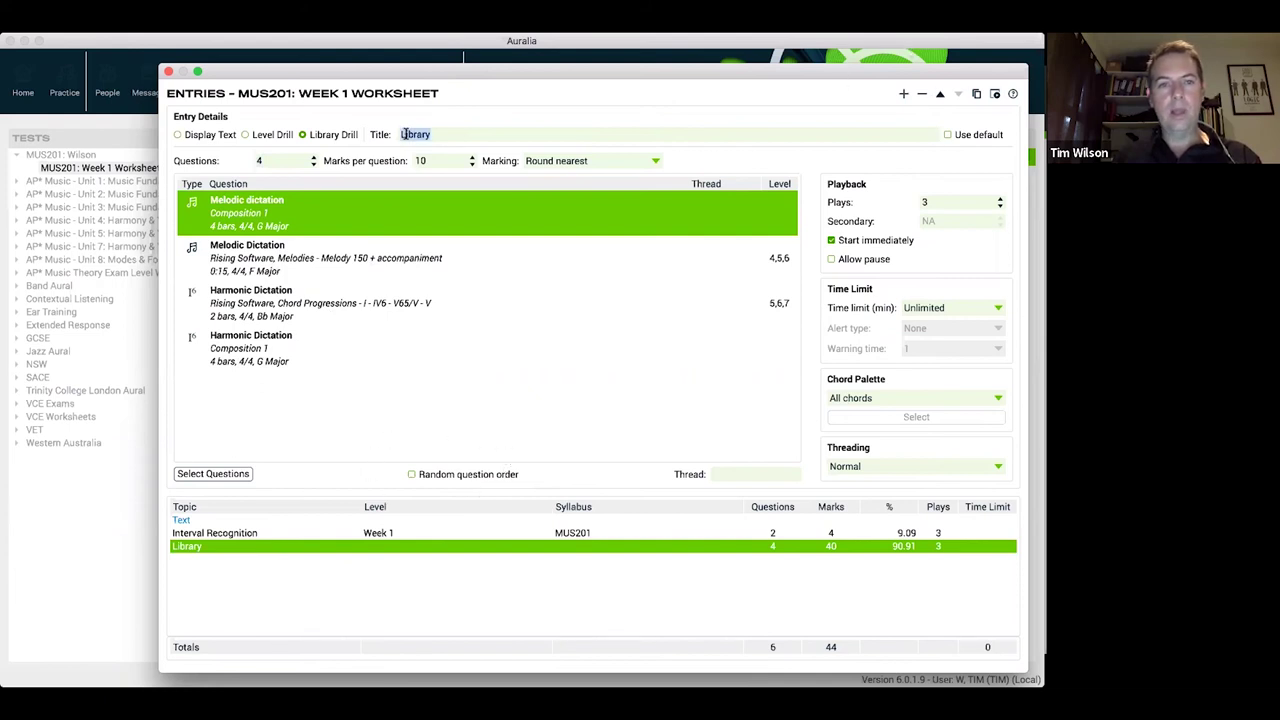
{"action": "type", "text": "Dictation"}
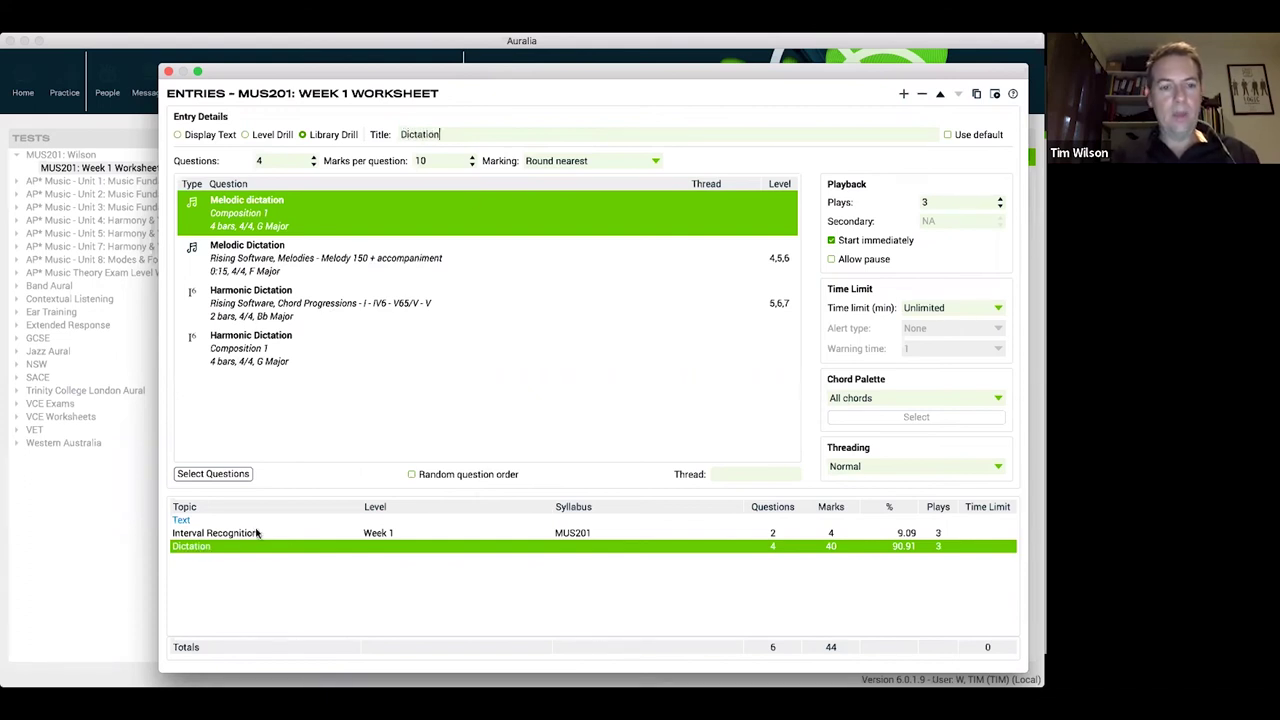
{"action": "left_click", "coordinate": [216, 520]}
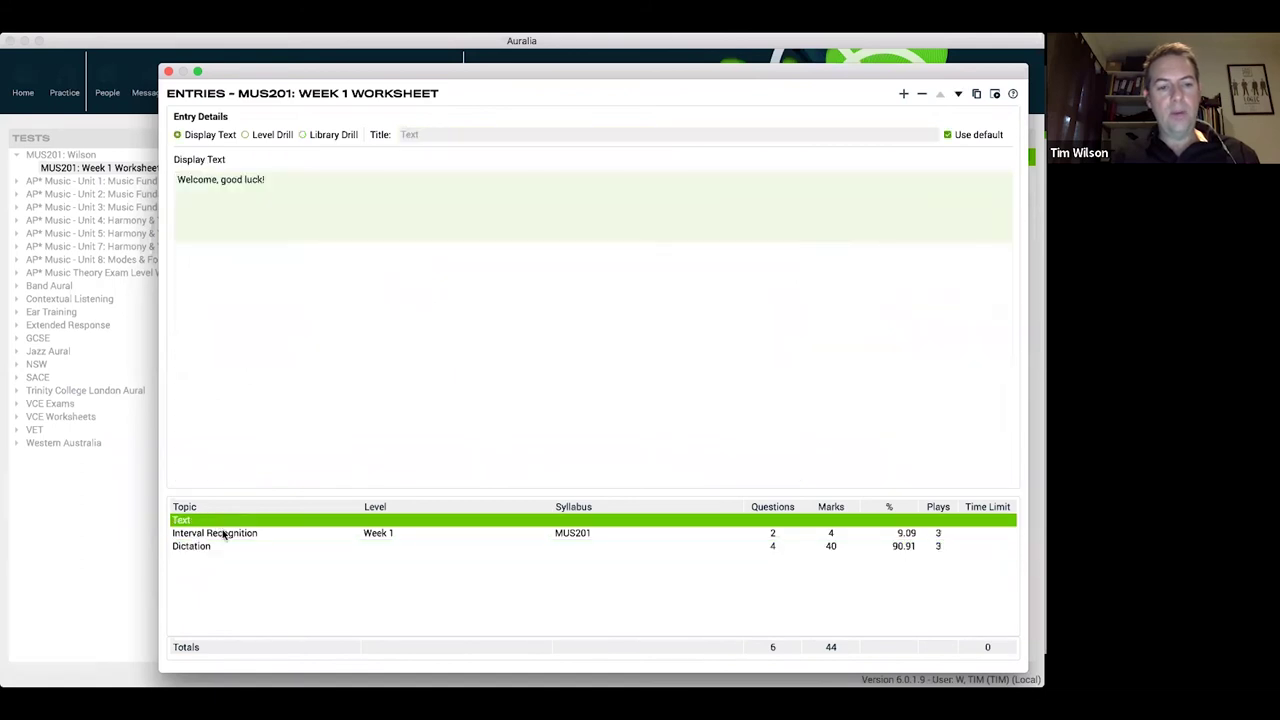
{"action": "left_click", "coordinate": [224, 534]}
{"action": "left_click", "coordinate": [222, 545]}
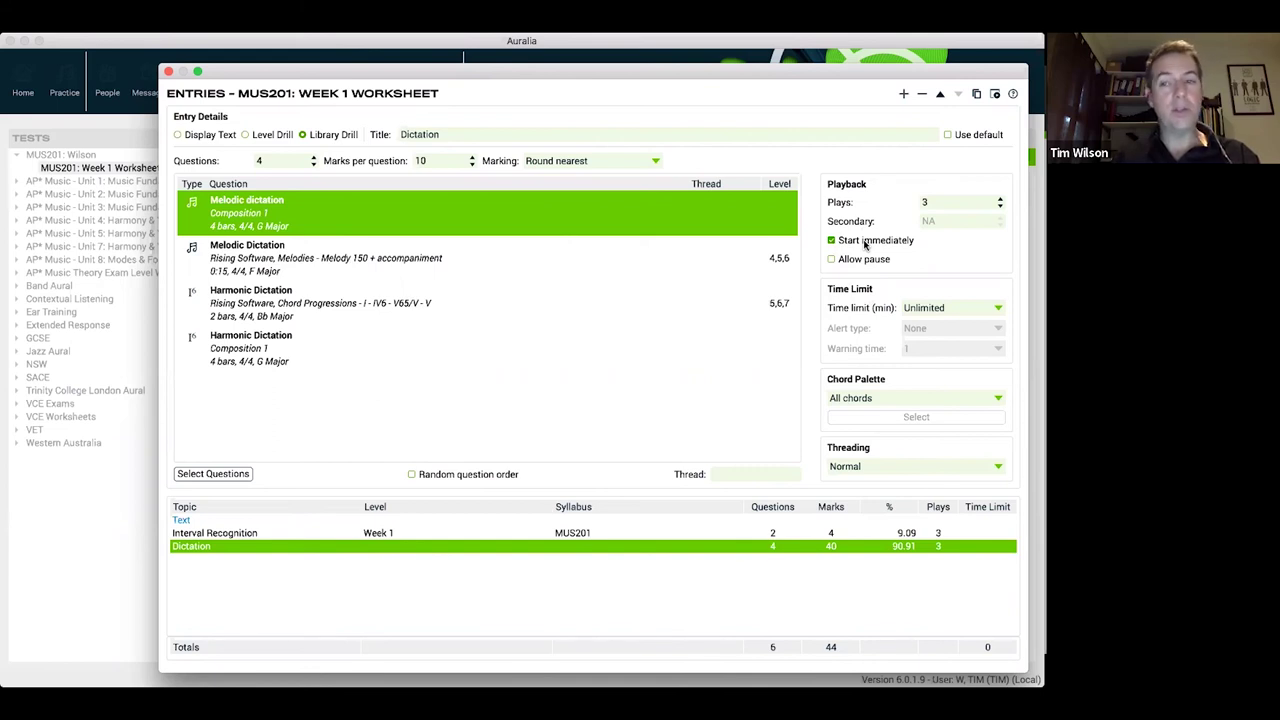
- Turn off Start immediately for the Dictation entry, keep its chord palette on All chords, and close the entries
{"action": "left_click", "coordinate": [832, 242]}
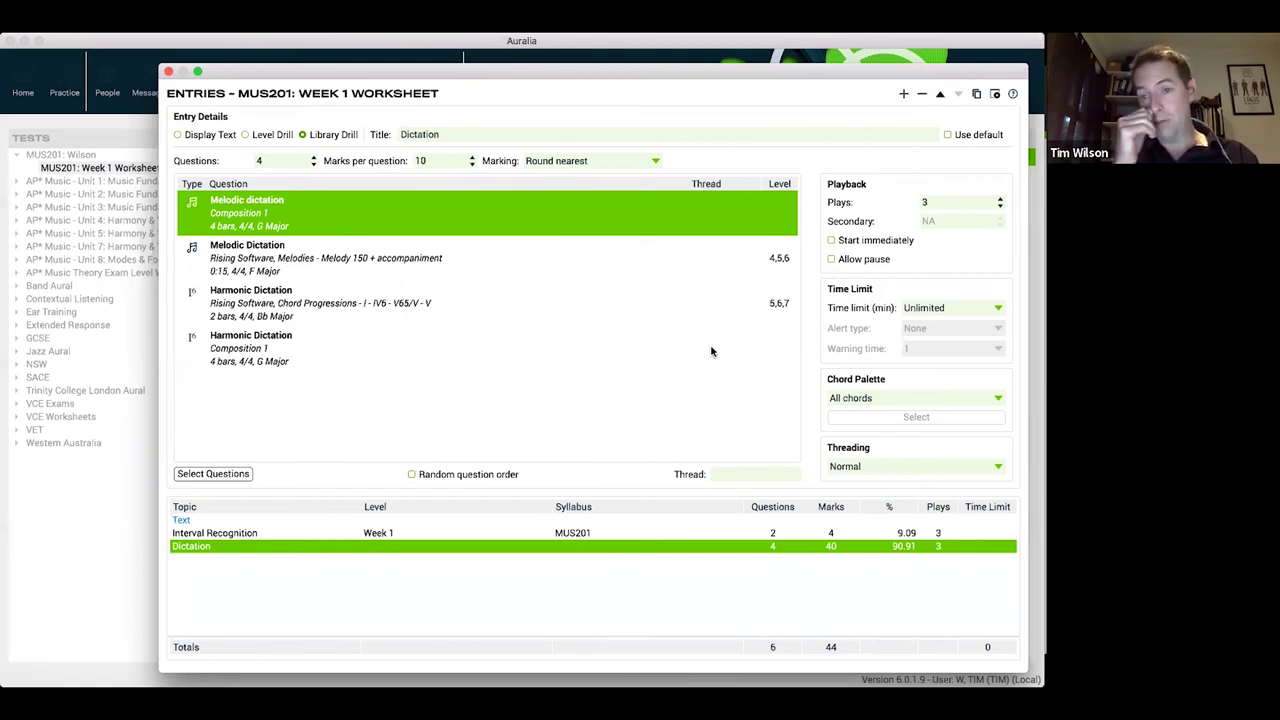
{"action": "left_click", "coordinate": [913, 398]}
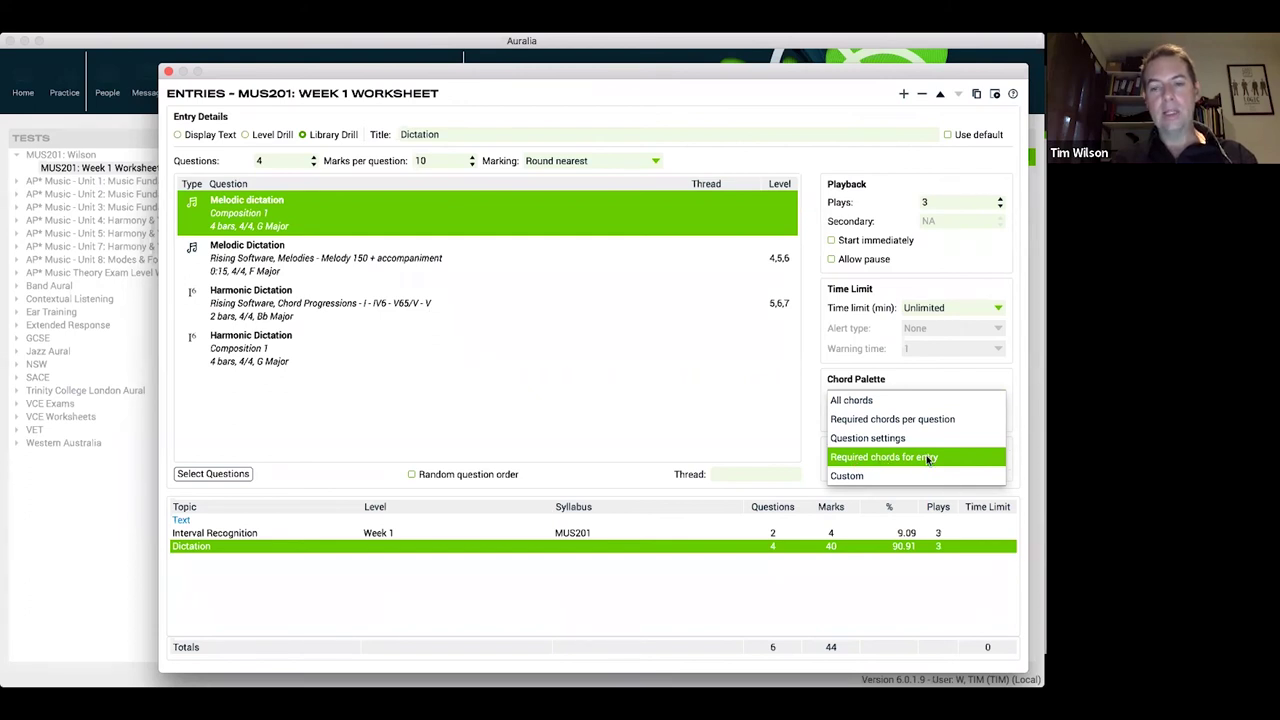
{"action": "left_click", "coordinate": [909, 402]}
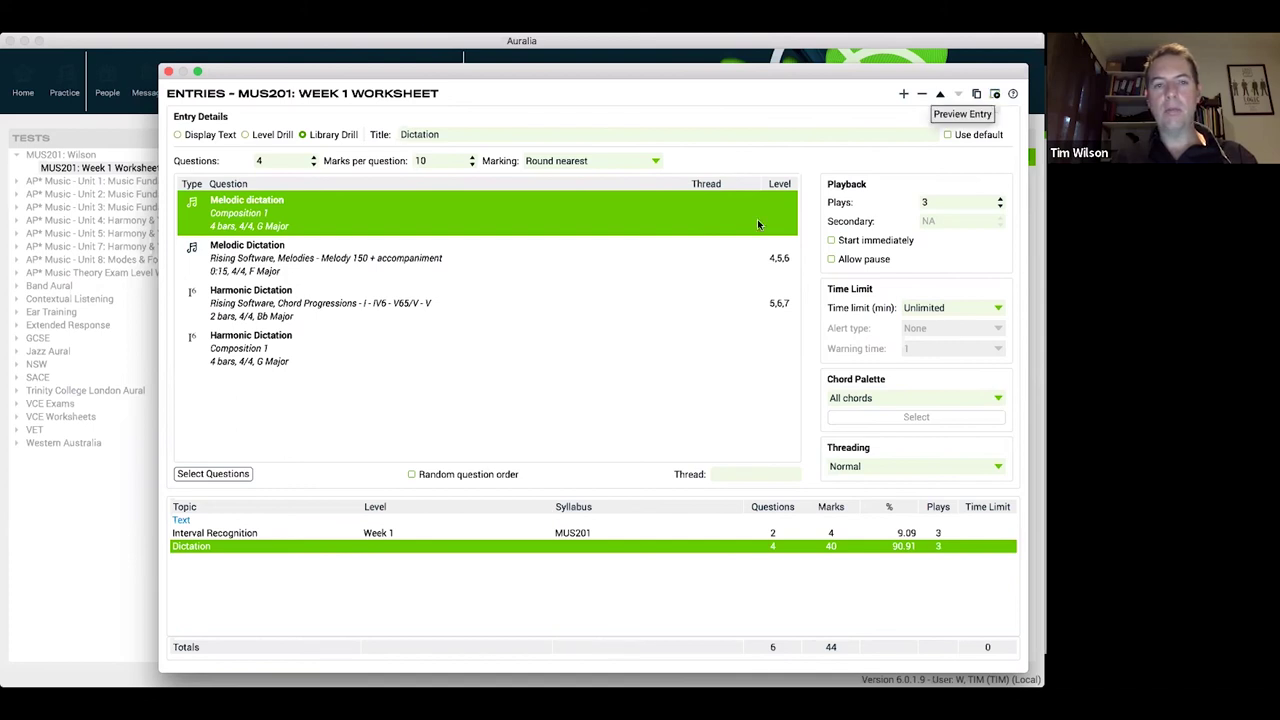
{"action": "left_click", "coordinate": [169, 73]}
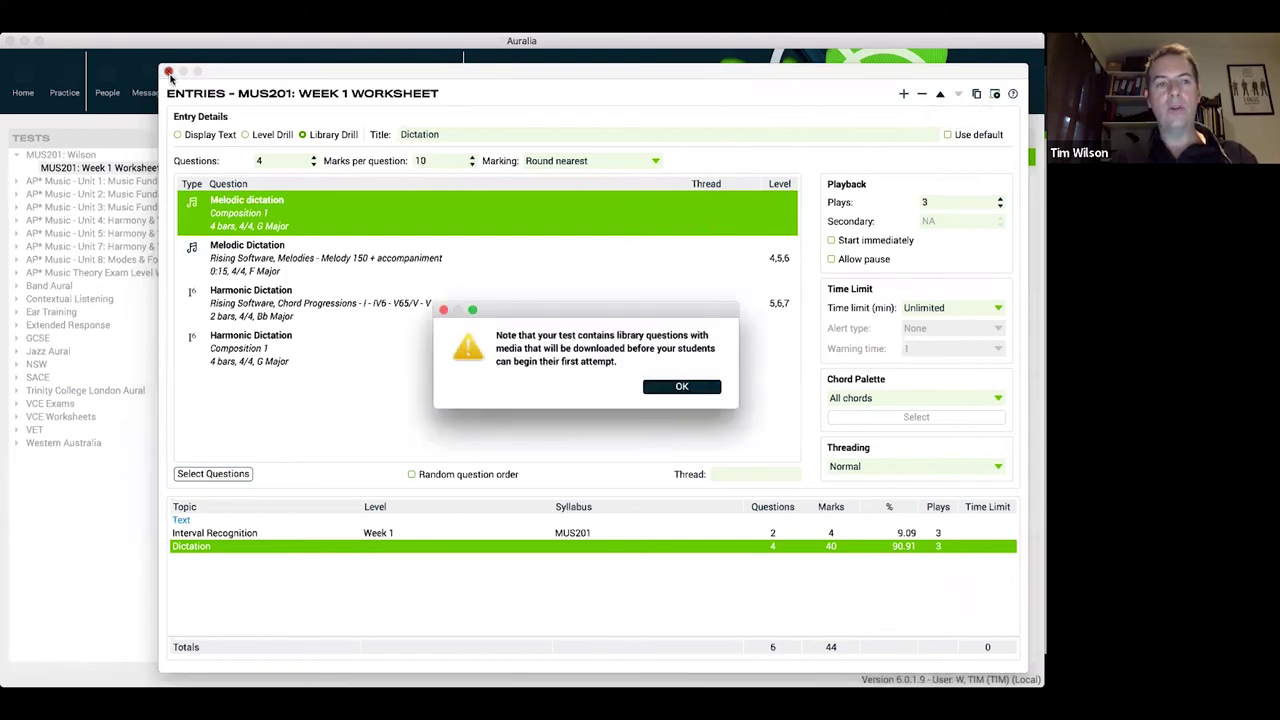
{"action": "left_click", "coordinate": [658, 387]}
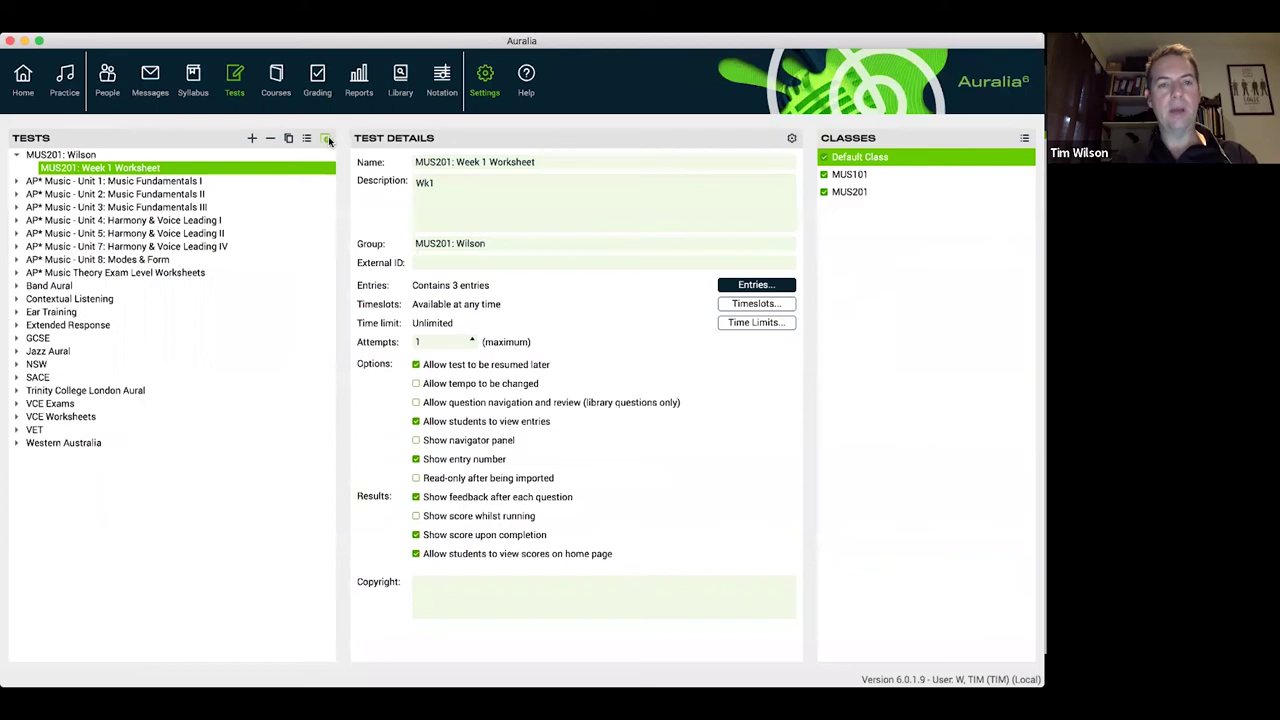
- Add a timeslot to the worksheet from 26/3/20 9:00 AM until 2/4/20 6:00 PM, using the student's local time
{"action": "left_click", "coordinate": [760, 305]}
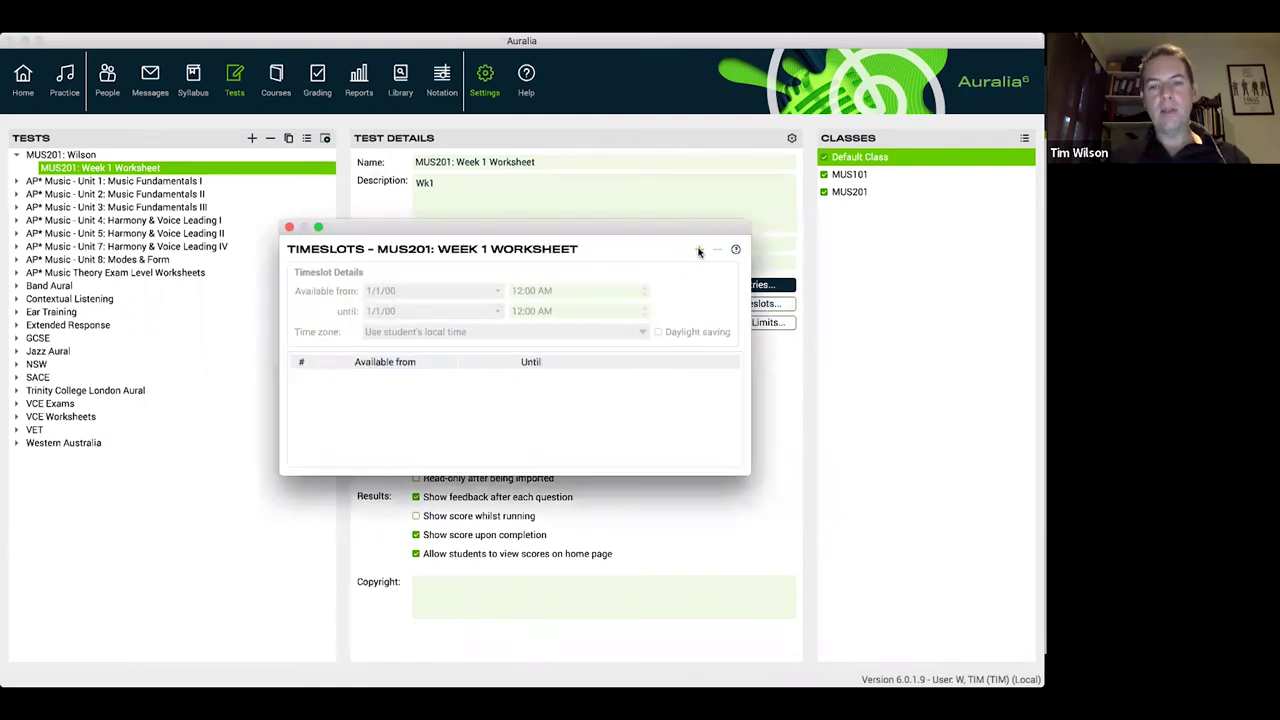
{"action": "left_click", "coordinate": [699, 250]}
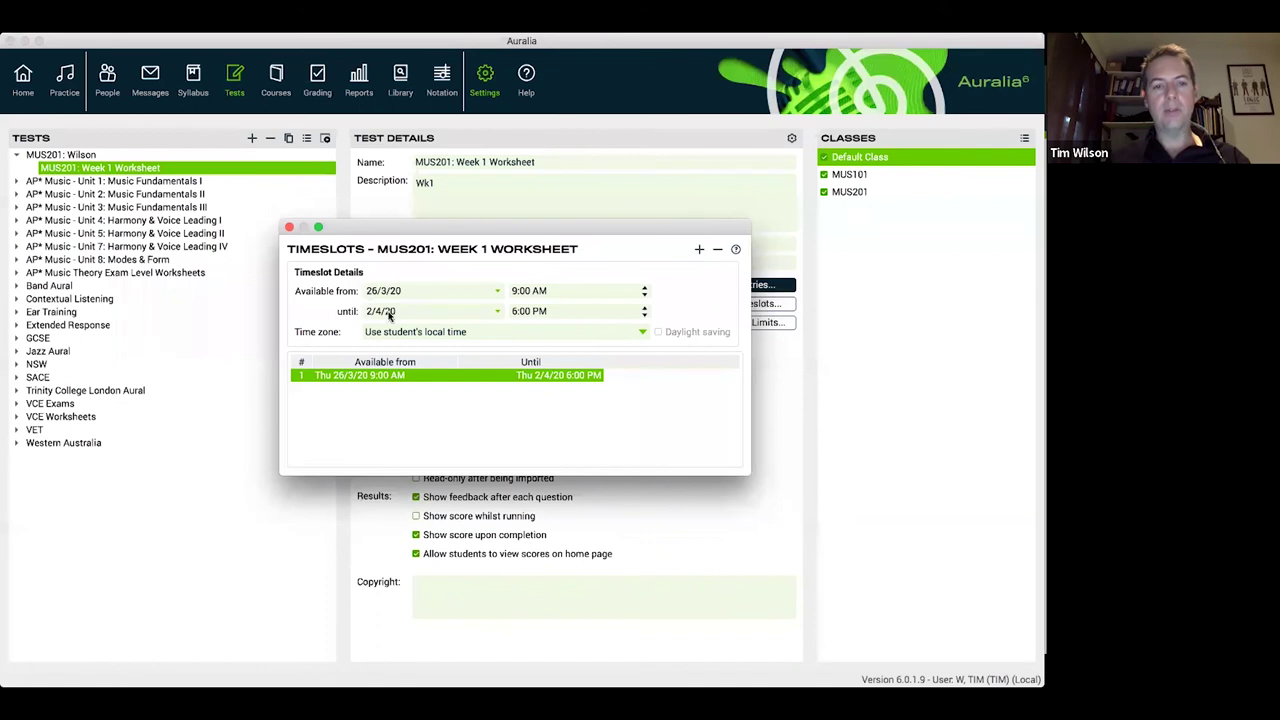
{"action": "left_click", "coordinate": [498, 311]}
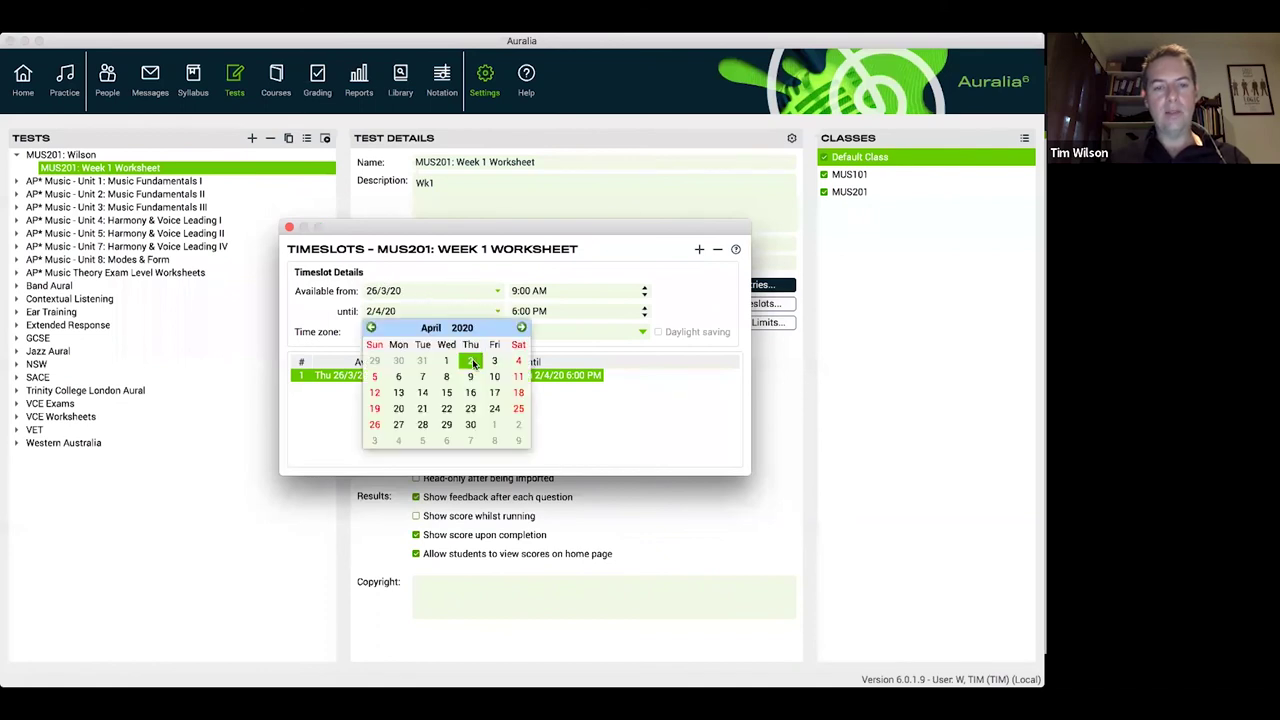
{"action": "left_click", "coordinate": [484, 250]}
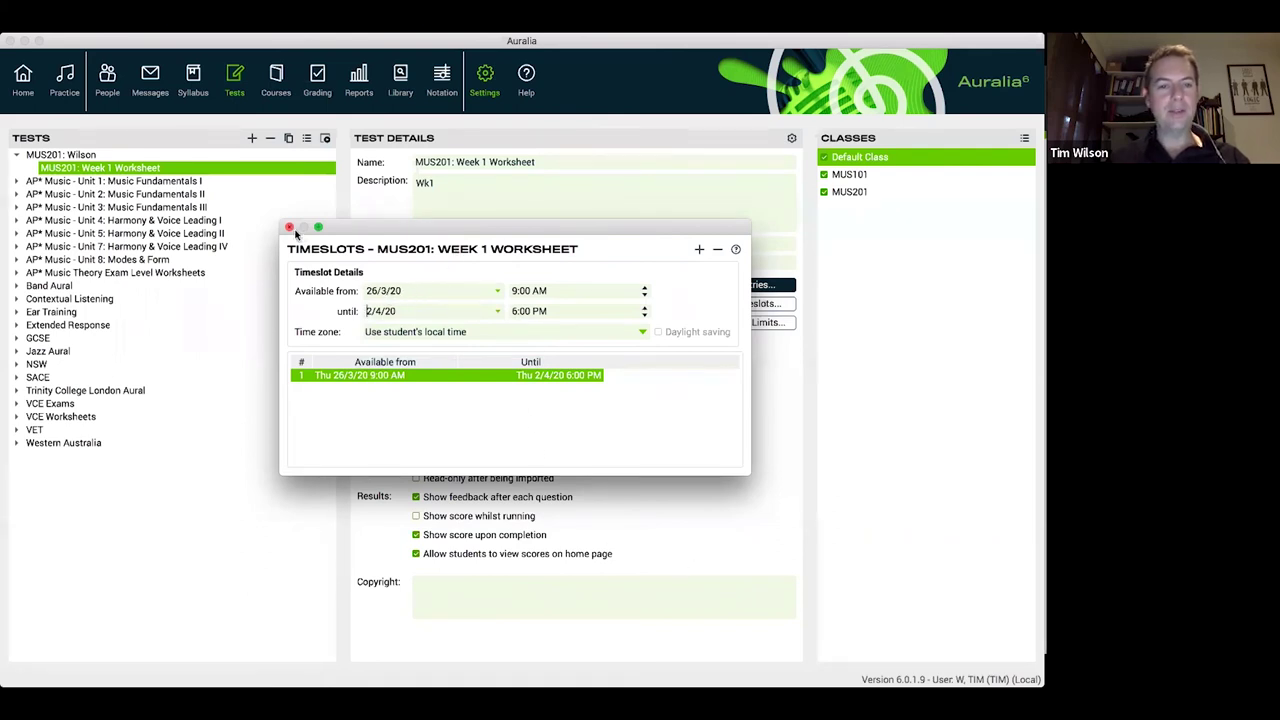
{"action": "left_click", "coordinate": [289, 228]}
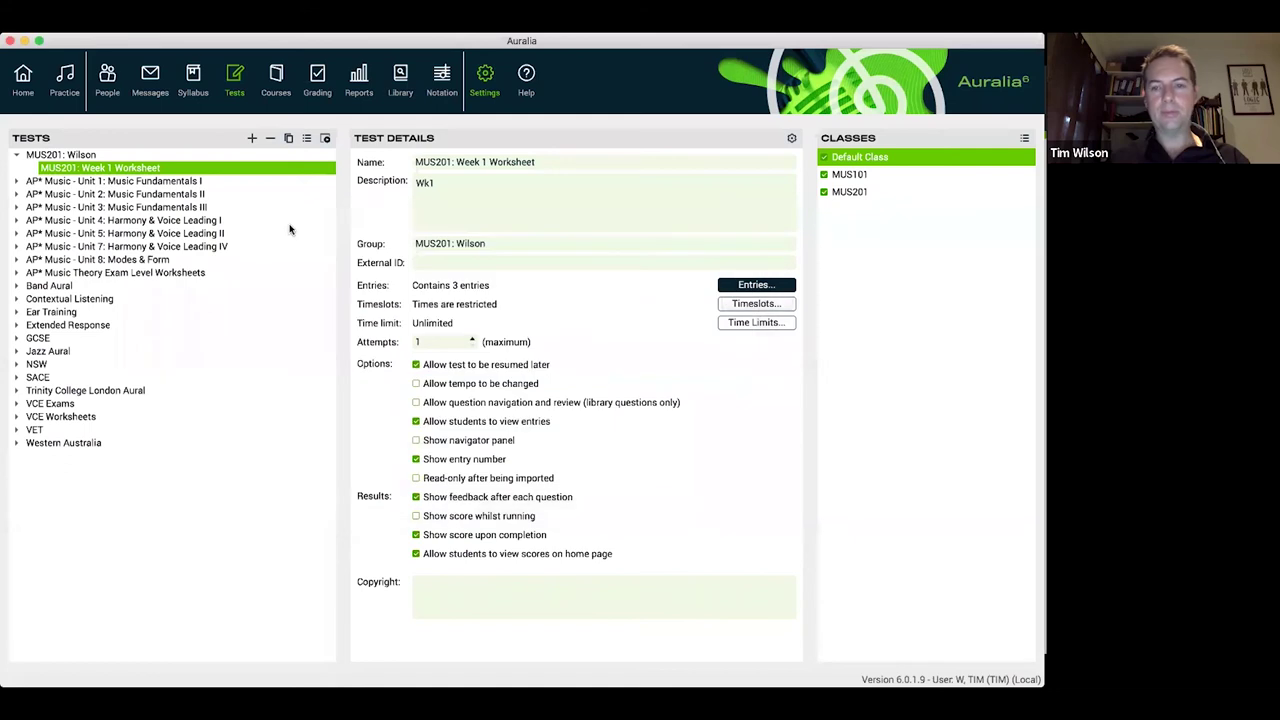
- Set the worksheet's overall time limit to 10 minutes with a Highlight and popup alert and a warning time of 2
{"action": "left_click", "coordinate": [775, 325]}
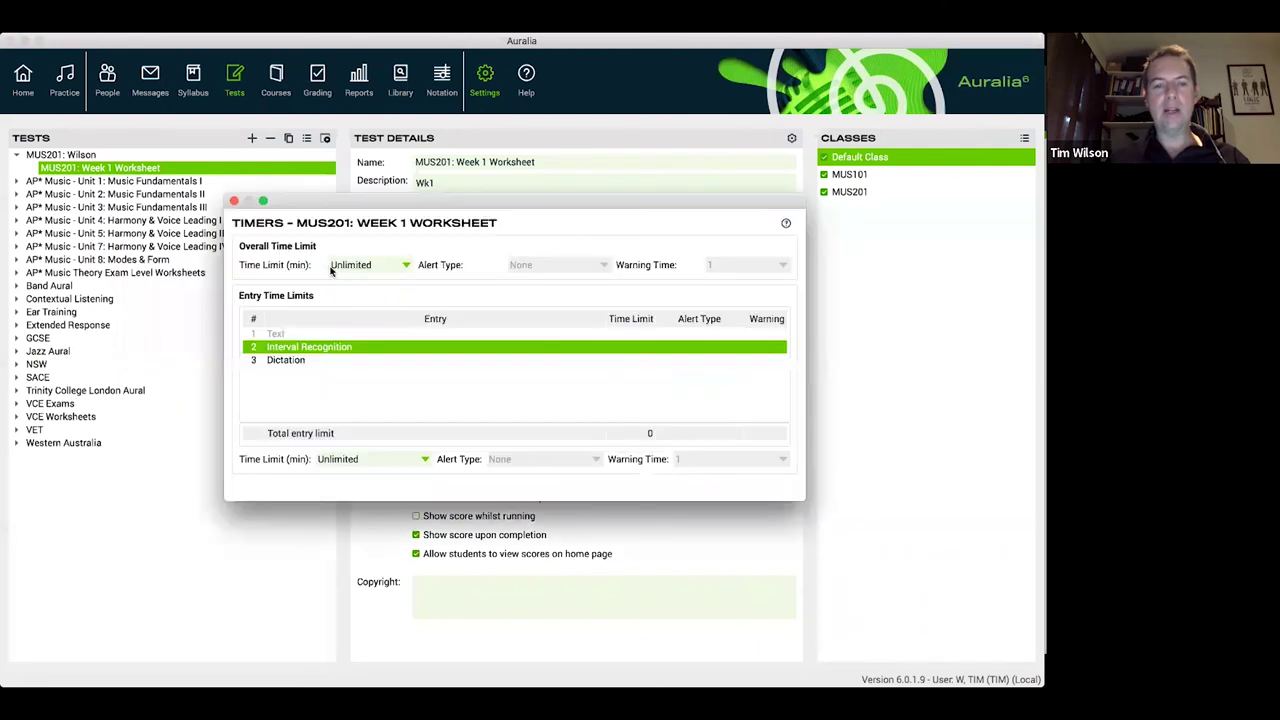
{"action": "left_click", "coordinate": [383, 265]}
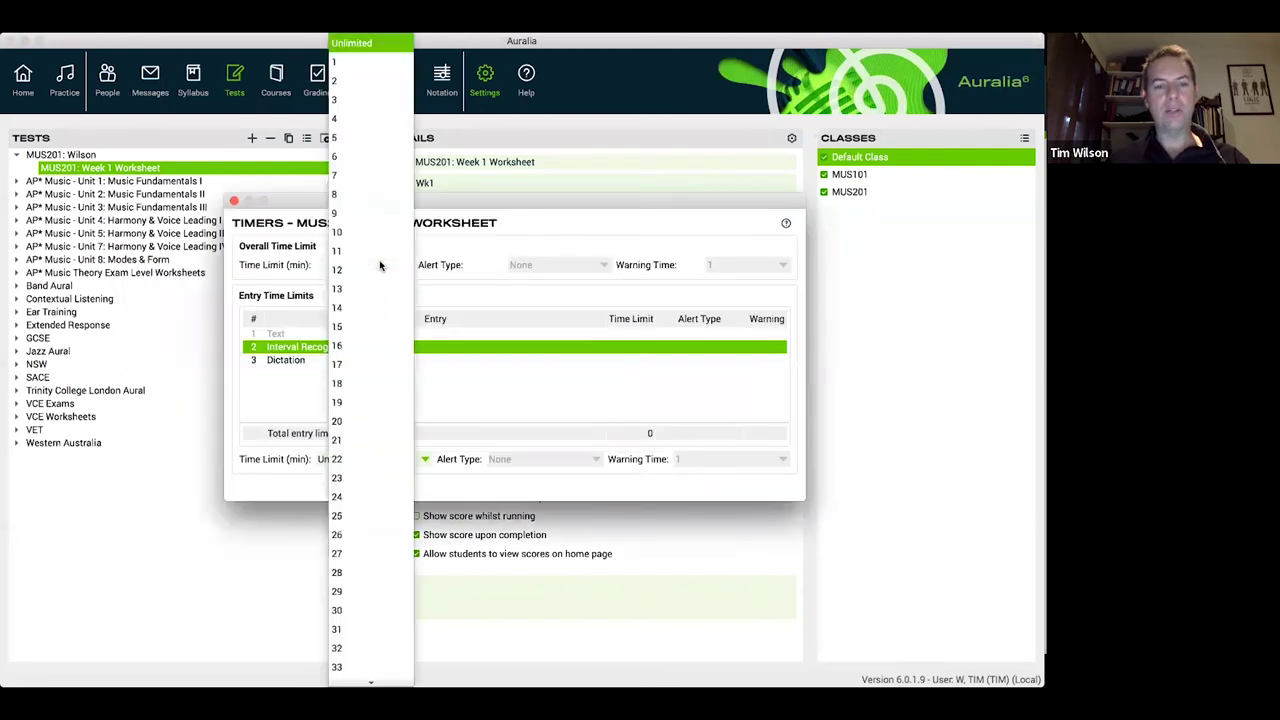
{"action": "left_click", "coordinate": [379, 233]}
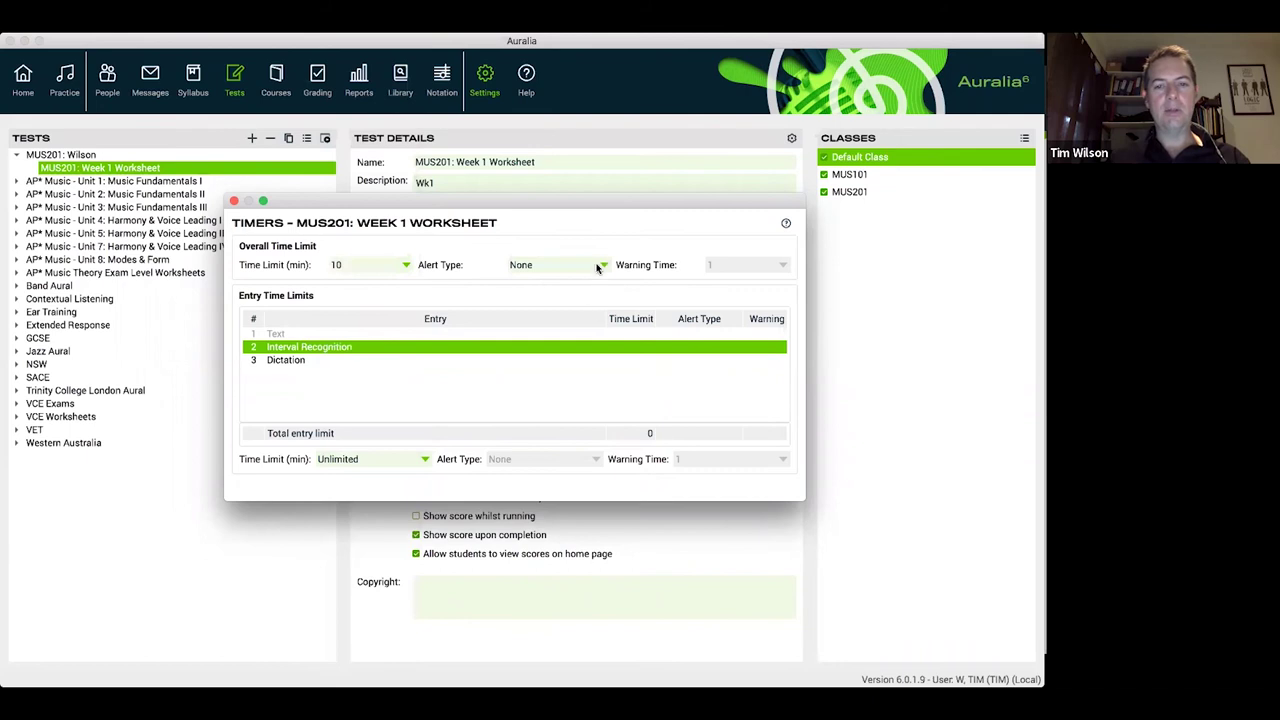
{"action": "left_click", "coordinate": [594, 265]}
{"action": "left_click", "coordinate": [593, 318]}
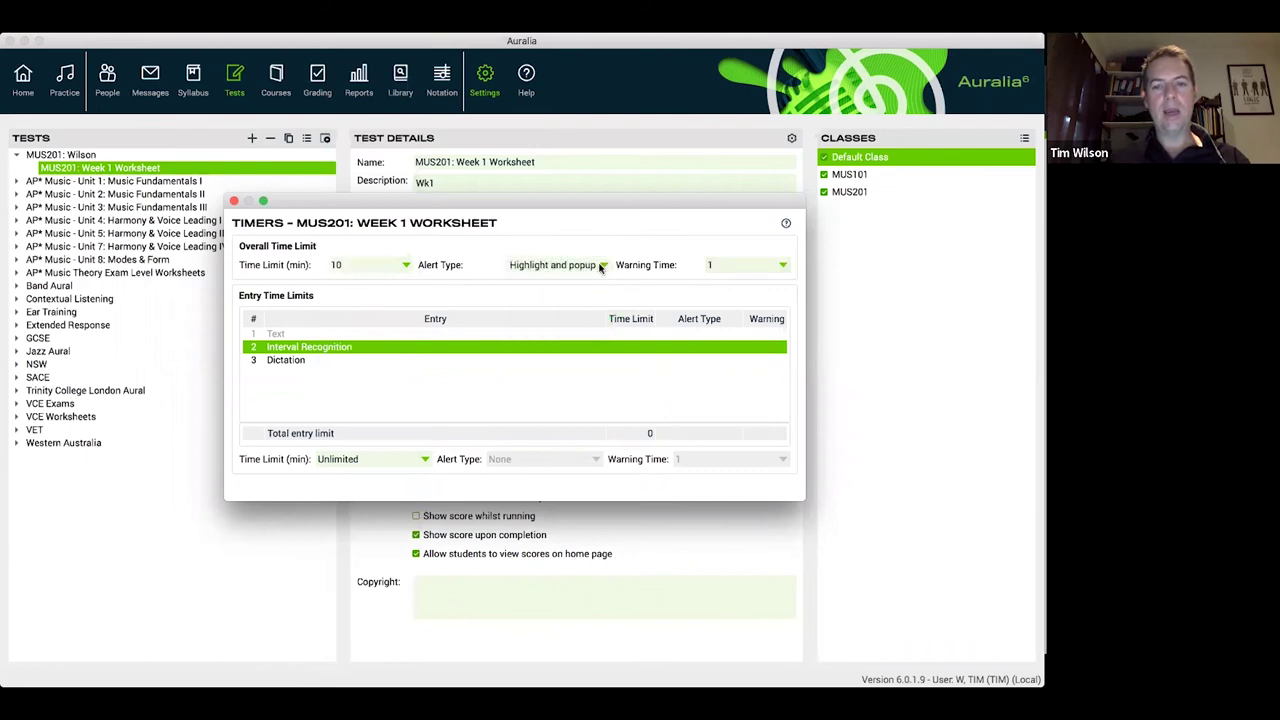
{"action": "left_click", "coordinate": [740, 266]}
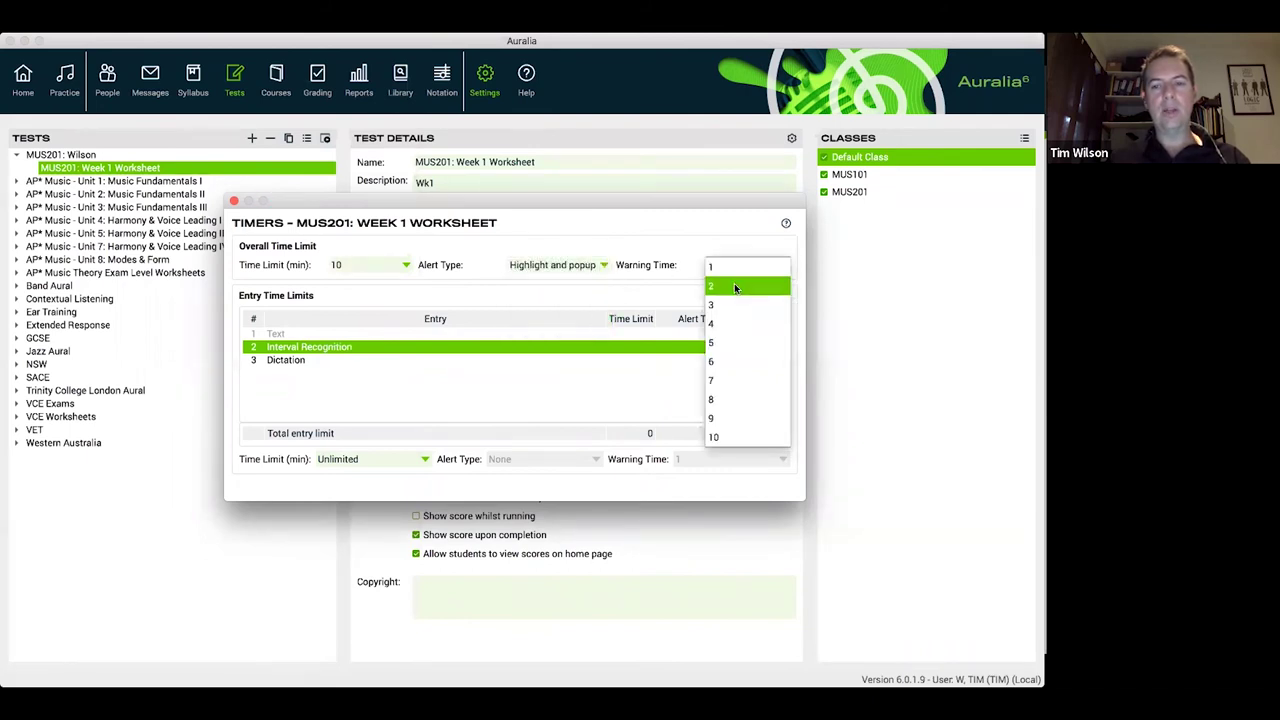
{"action": "left_click", "coordinate": [734, 283]}
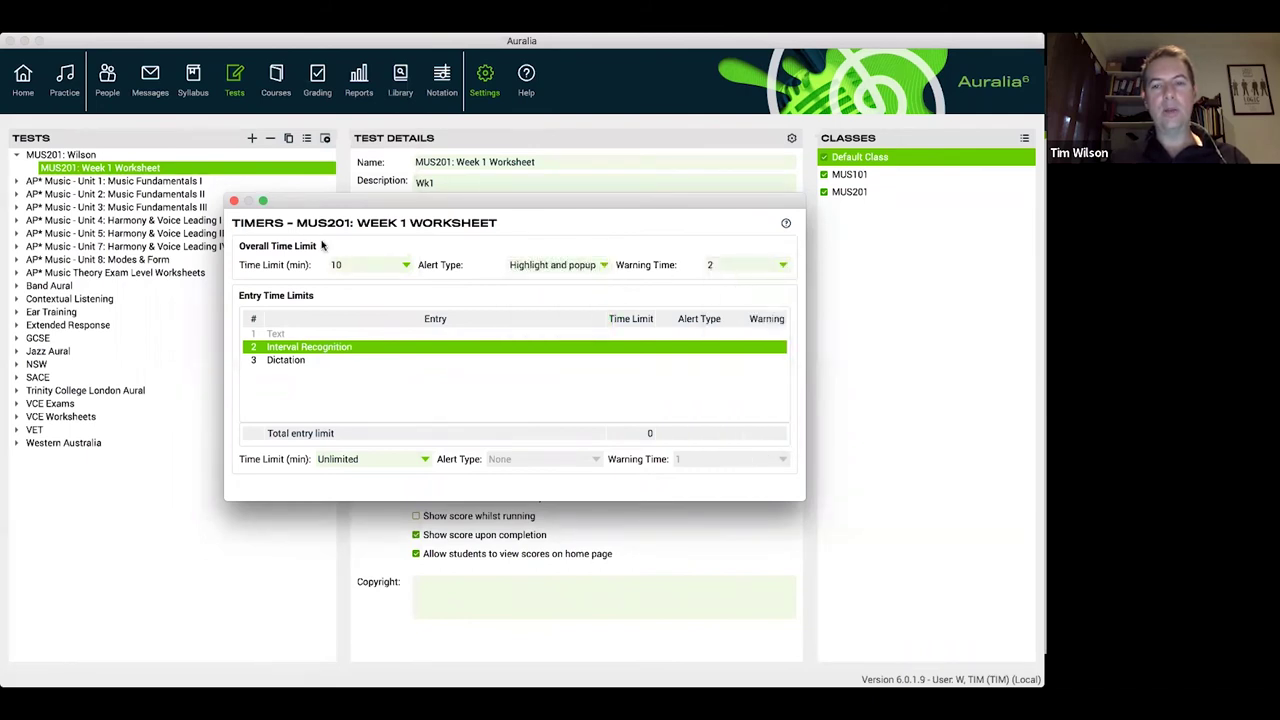
{"action": "left_click", "coordinate": [234, 202]}
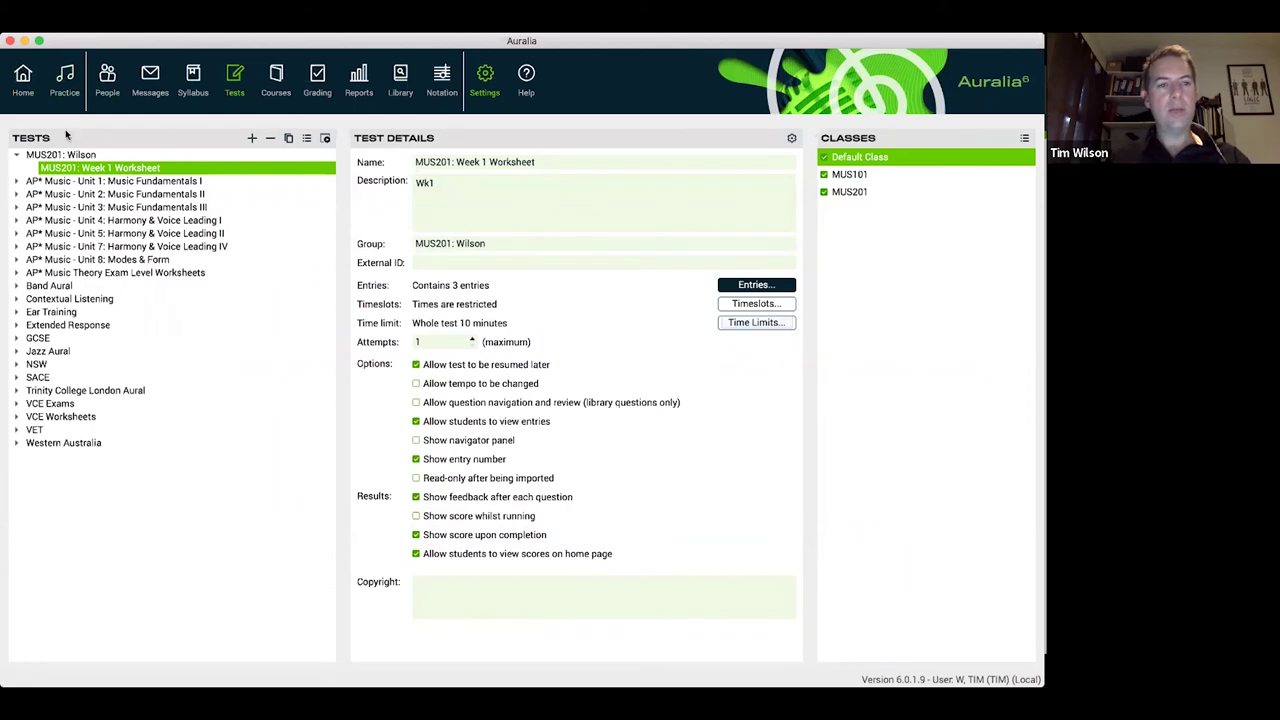
- Check the worksheet's upcoming listing on the home page, and move its timeslot's start time earlier on 26/3/20
{"action": "left_click", "coordinate": [28, 84]}
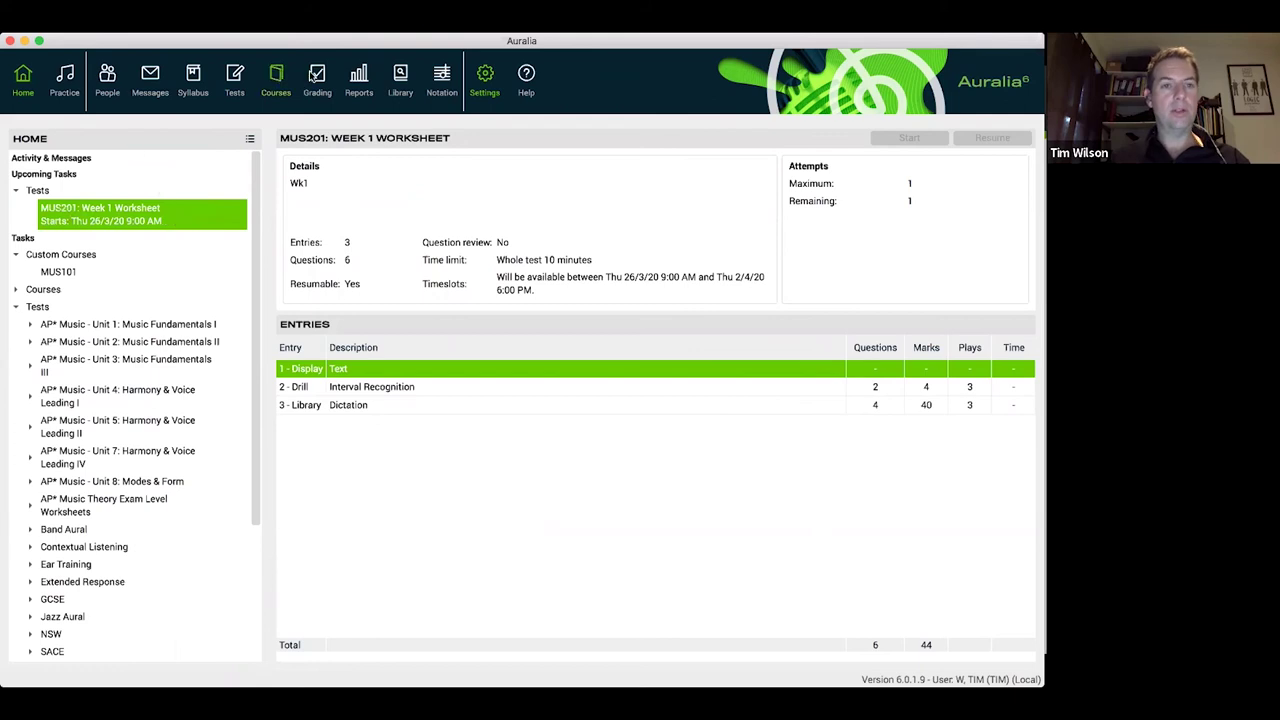
{"action": "left_click", "coordinate": [240, 80]}
{"action": "left_click", "coordinate": [765, 303]}
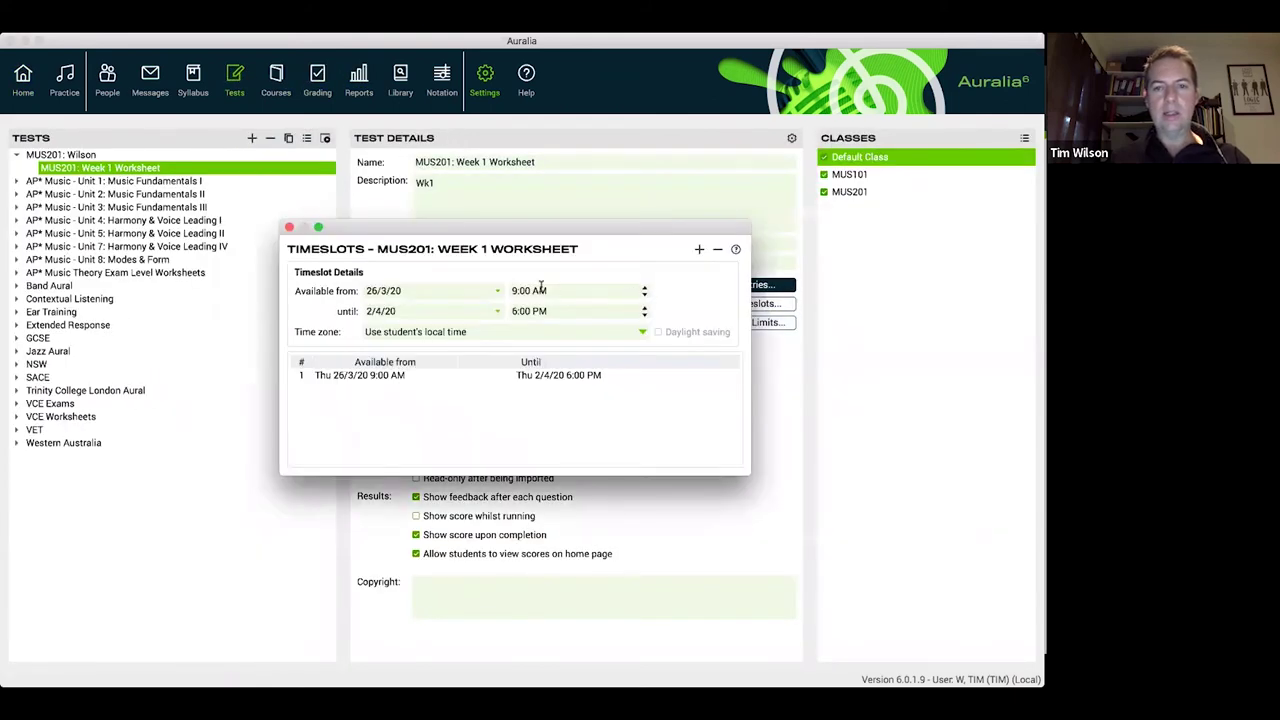
{"action": "left_click", "coordinate": [644, 296]}
{"action": "left_click", "coordinate": [289, 227]}
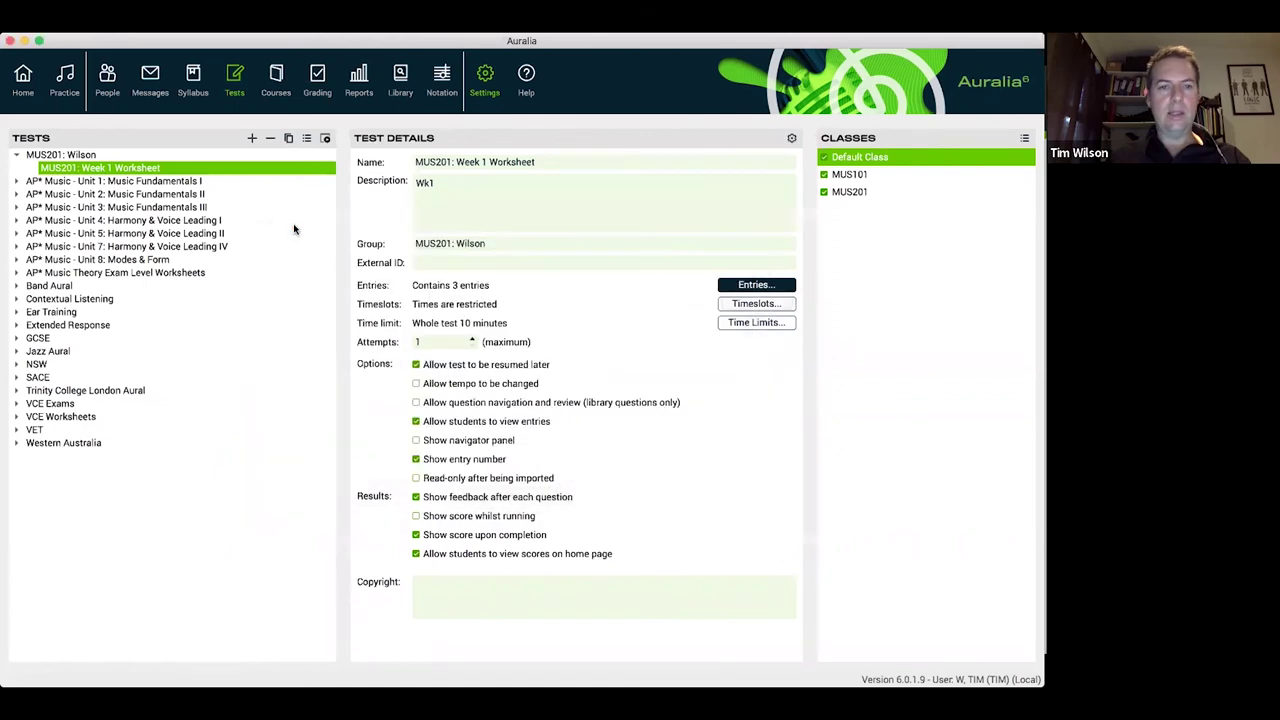
- View the MUS201: Week 1 Worksheet under Priority Tasks on the home page
{"action": "left_click", "coordinate": [24, 78]}
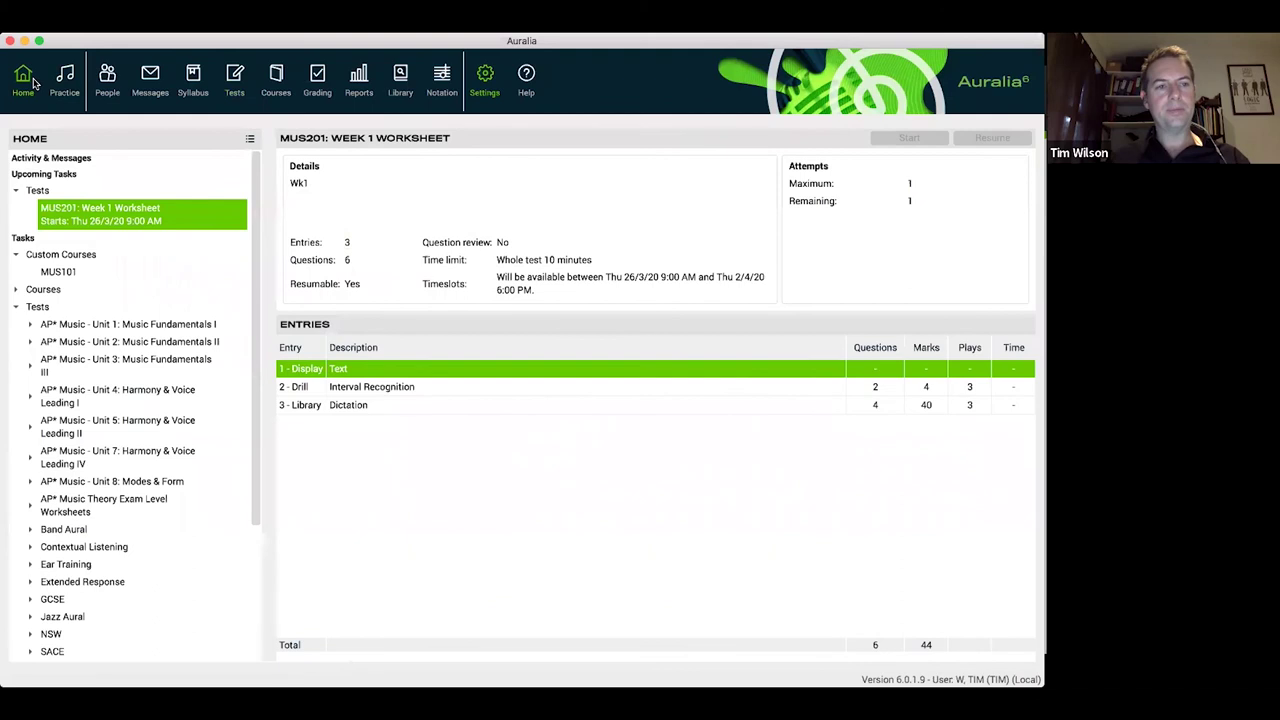
{"action": "left_click", "coordinate": [95, 274]}
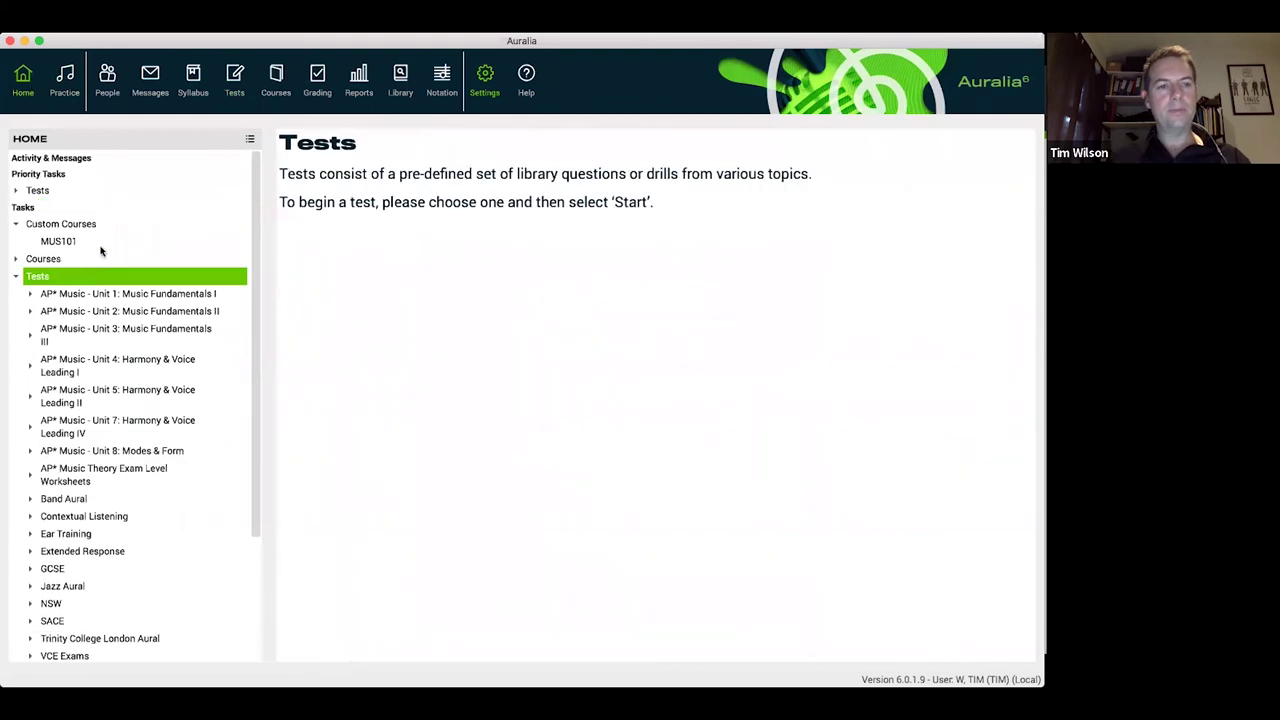
{"action": "left_click", "coordinate": [98, 192]}
{"action": "left_click", "coordinate": [117, 208]}
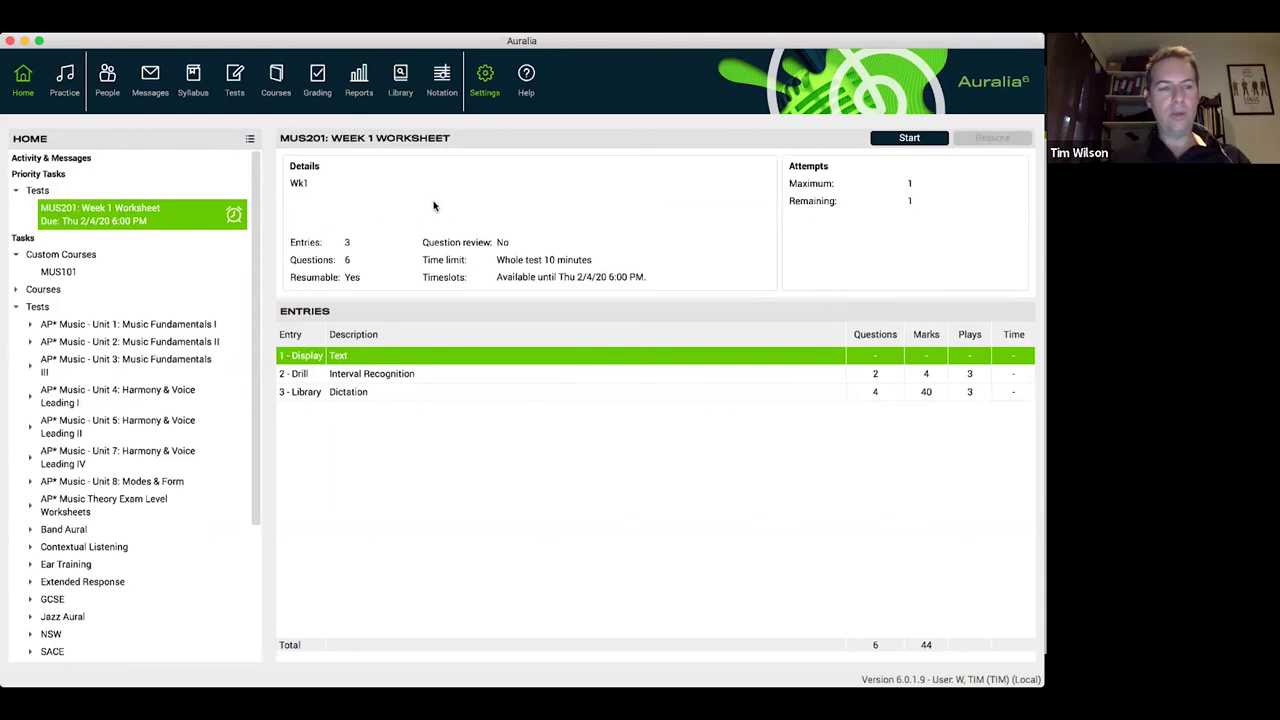
- Switch to the cloud edition of Auralia, log in with the account's user name and password, and open its tests
{"action": "key", "text": "super+Tab"}
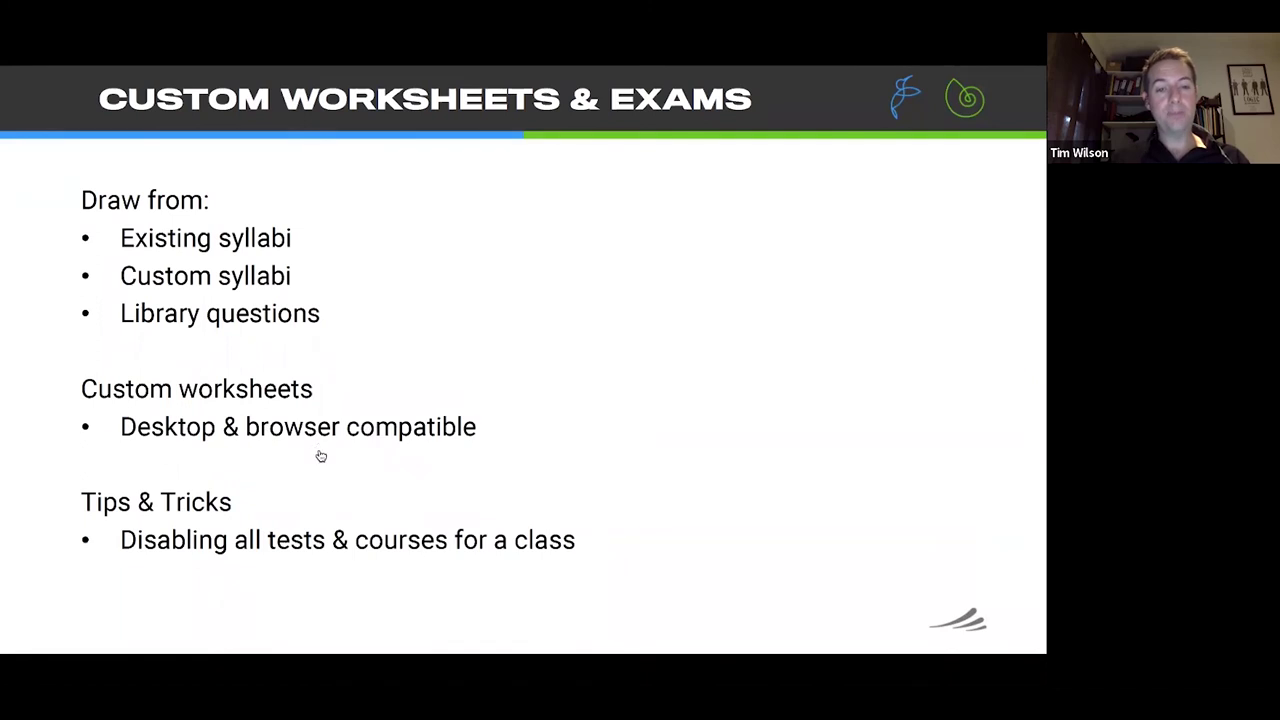
{"action": "key", "text": "super+Tab"}
{"action": "key", "text": "super+Tab"}
{"action": "key", "text": "super+Tab"}
{"action": "key", "text": "super+Tab"}
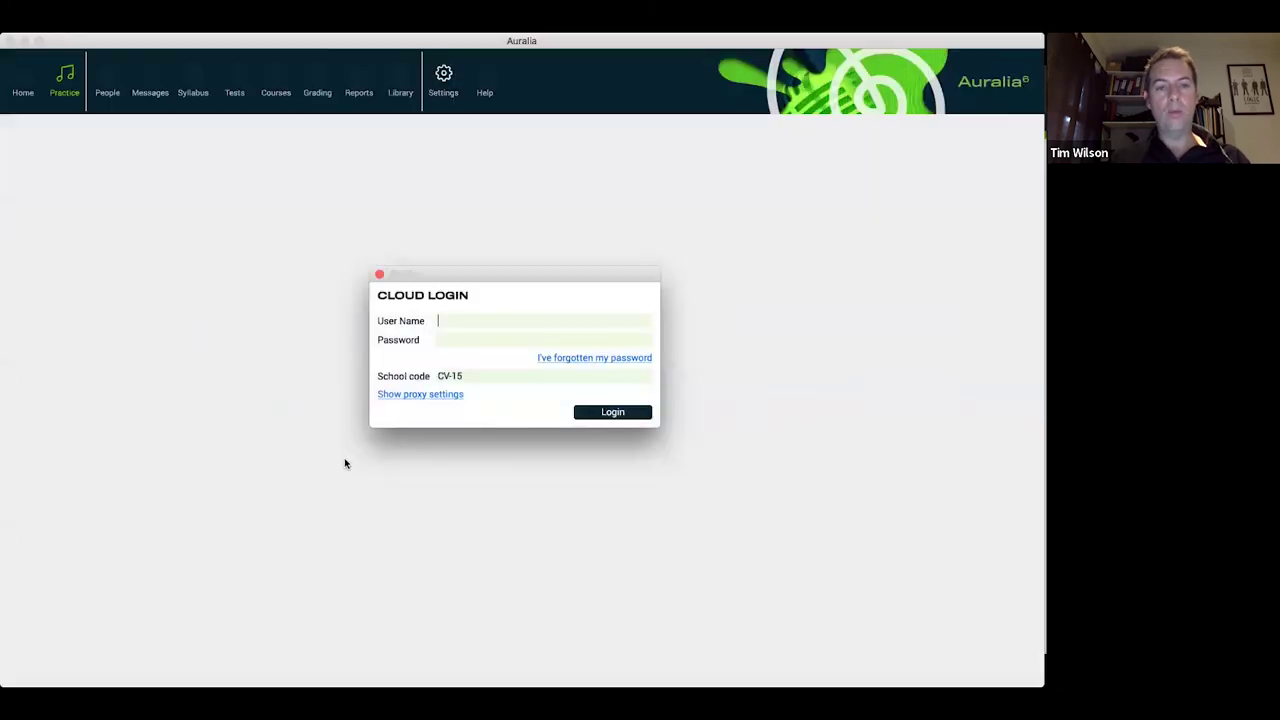
{"action": "left_click", "coordinate": [471, 317]}
{"action": "type", "text": "TIM"}
{"action": "key", "text": "Tab"}
{"action": "type", "text": "**"}
{"action": "key", "text": "Return"}
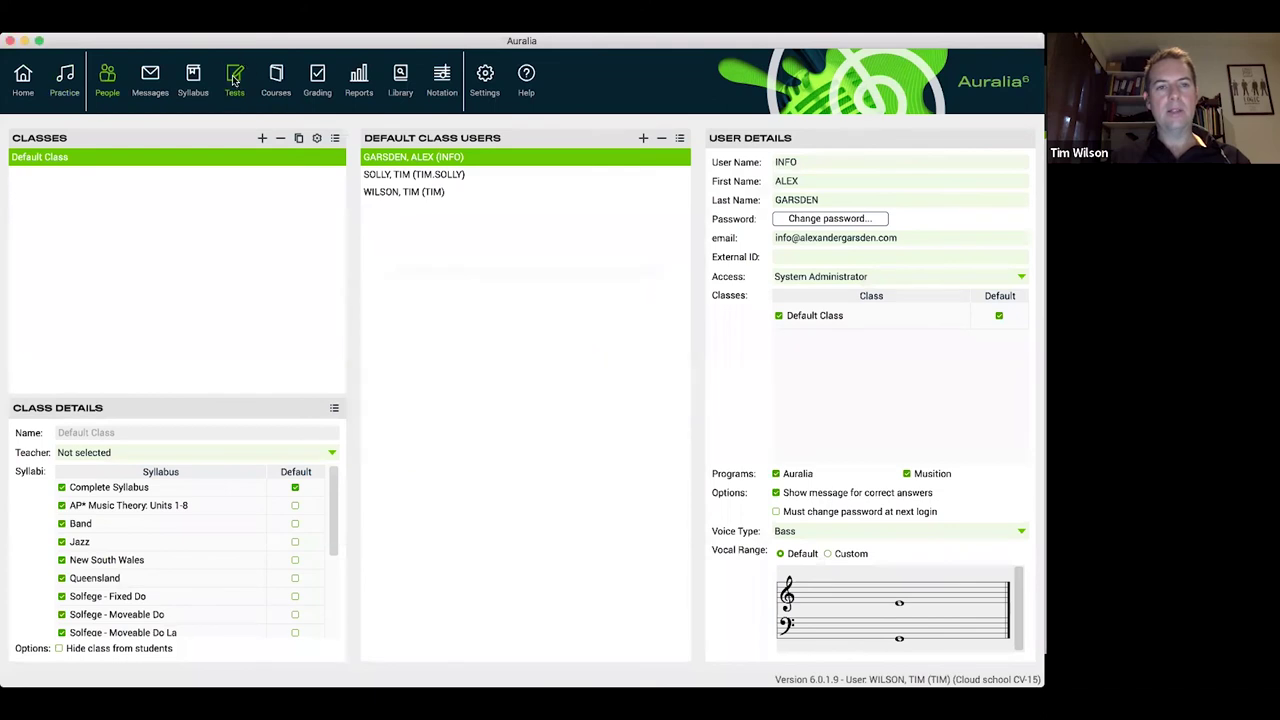
{"action": "left_click", "coordinate": [234, 78]}
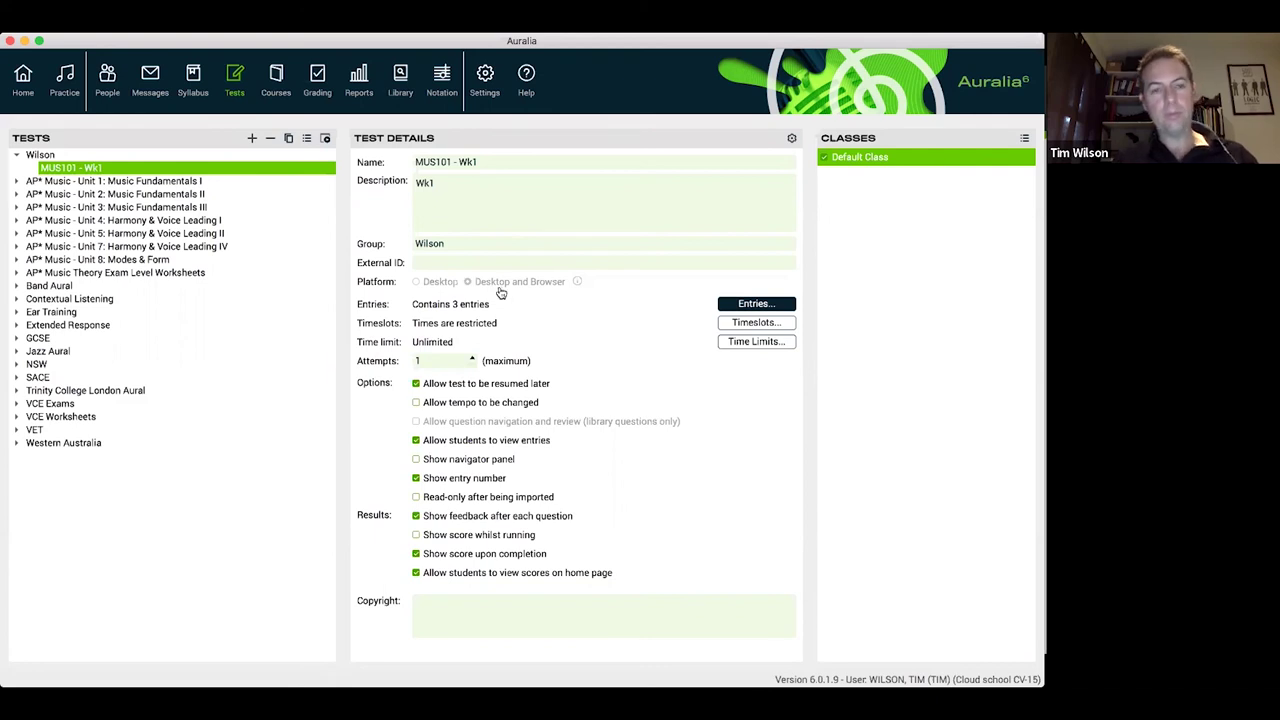
- Switch back to the presentation and advance to the LMS Tasks slide
{"action": "key", "text": "super+Tab"}
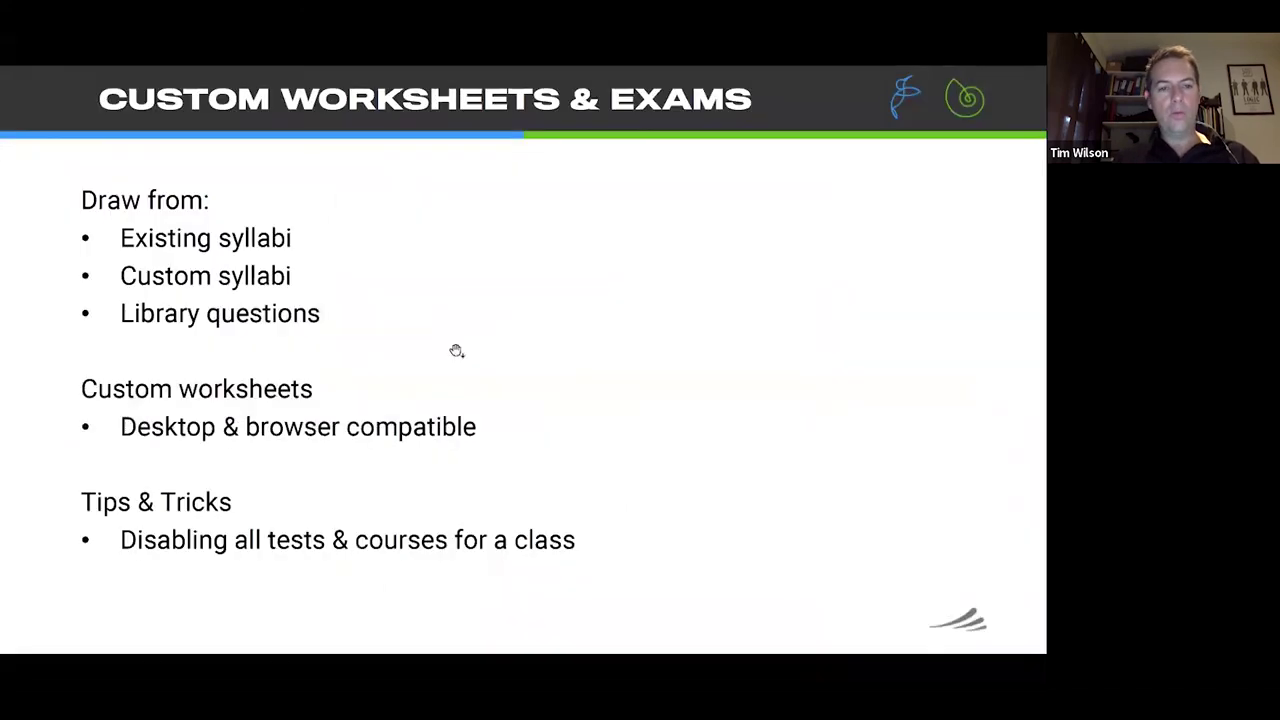
{"action": "key", "text": "Right"}
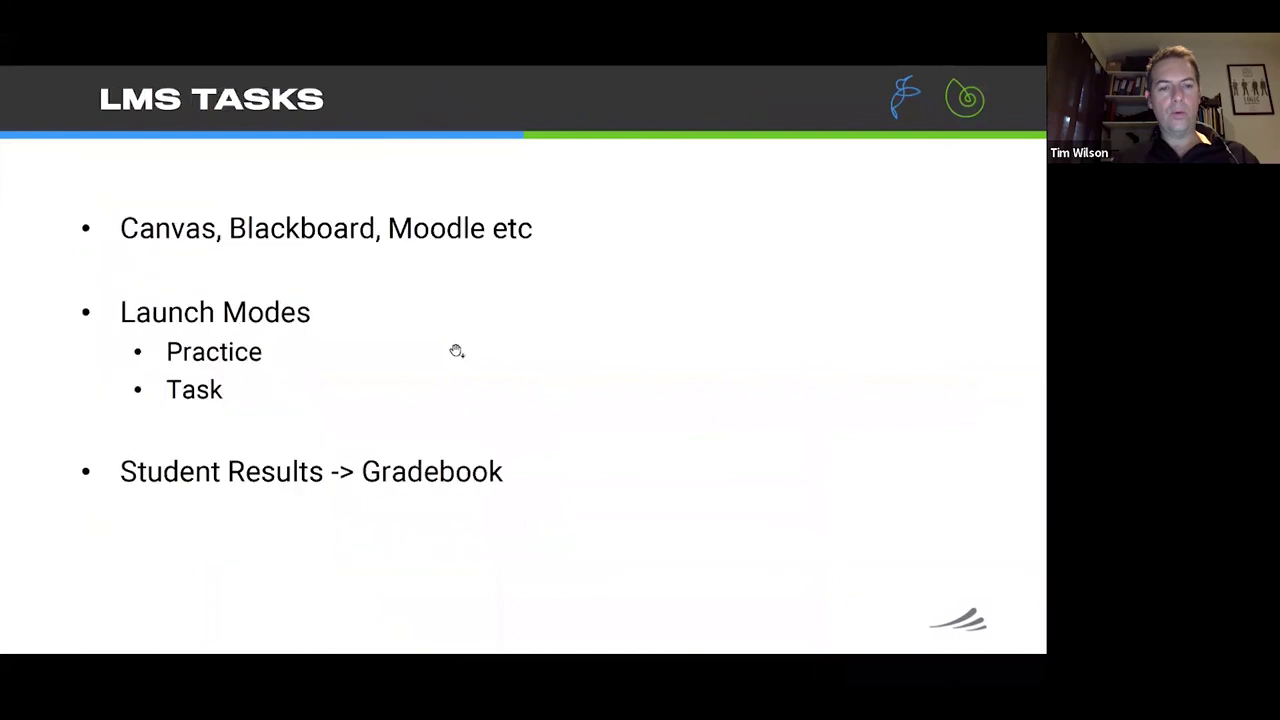
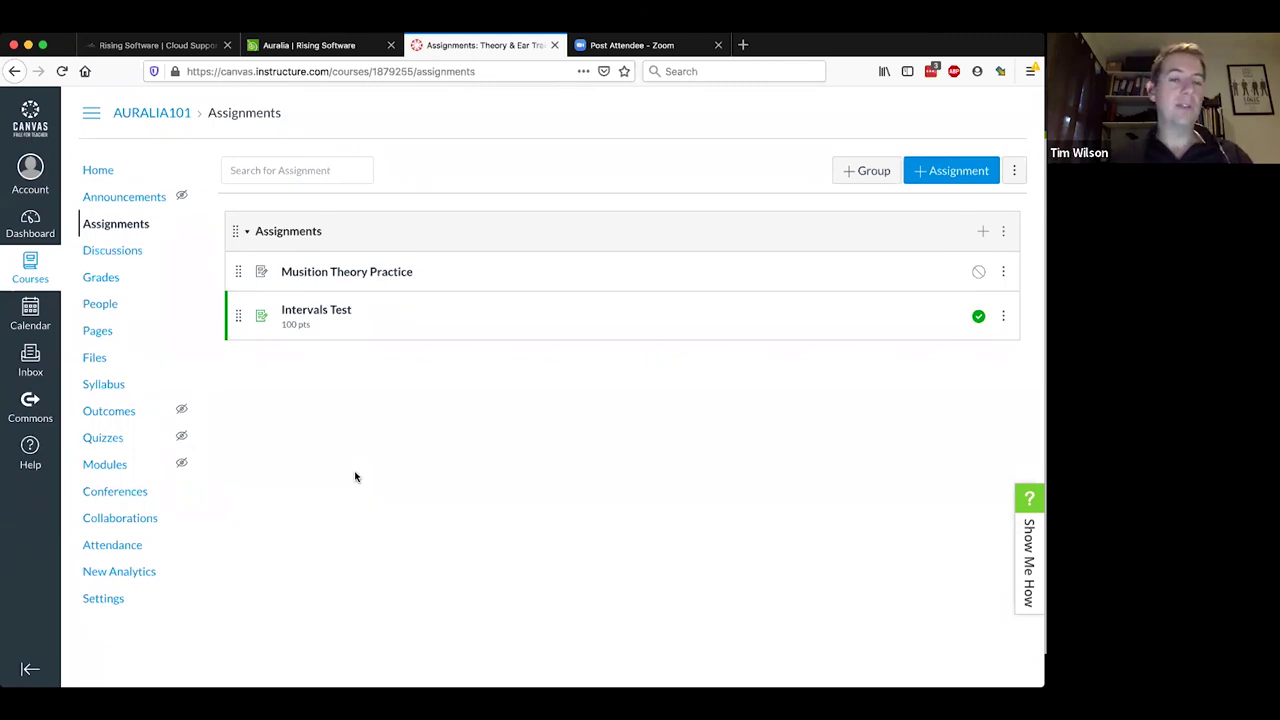
- Open the Theory & Ear Training 101 course from the Canvas dashboard and go to its modules
{"action": "left_click", "coordinate": [29, 226]}
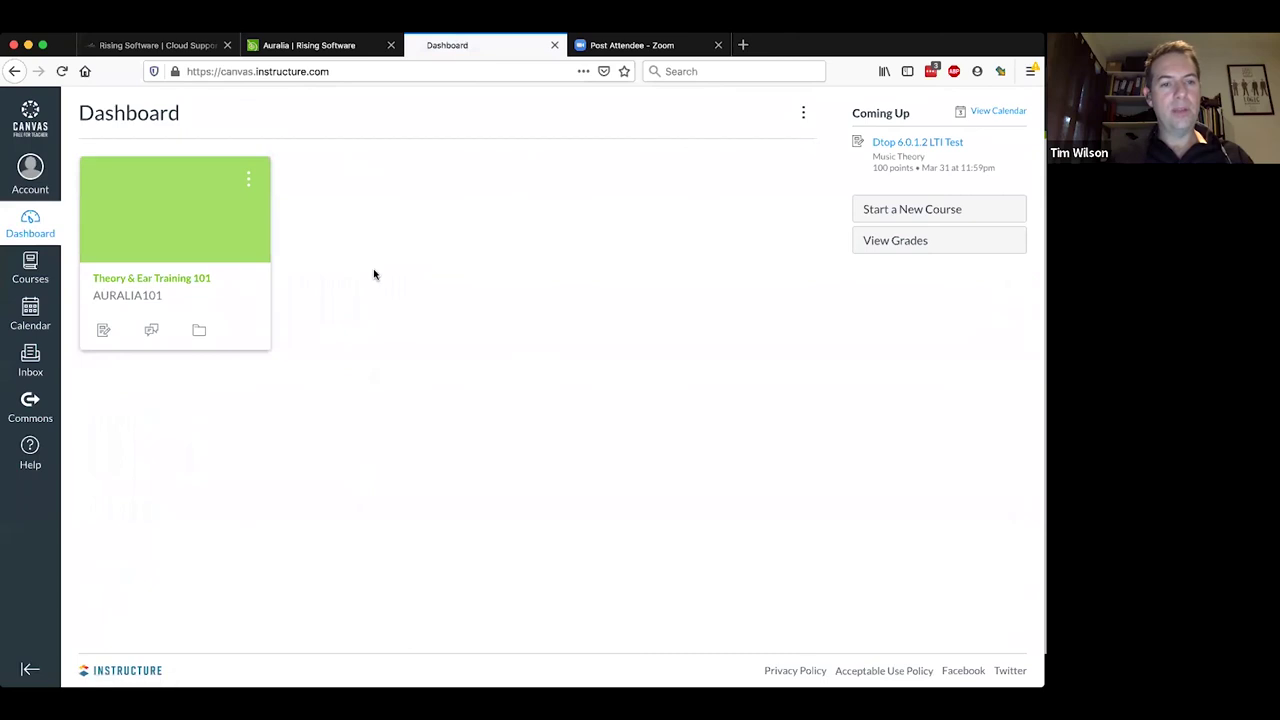
{"action": "left_click", "coordinate": [173, 224]}
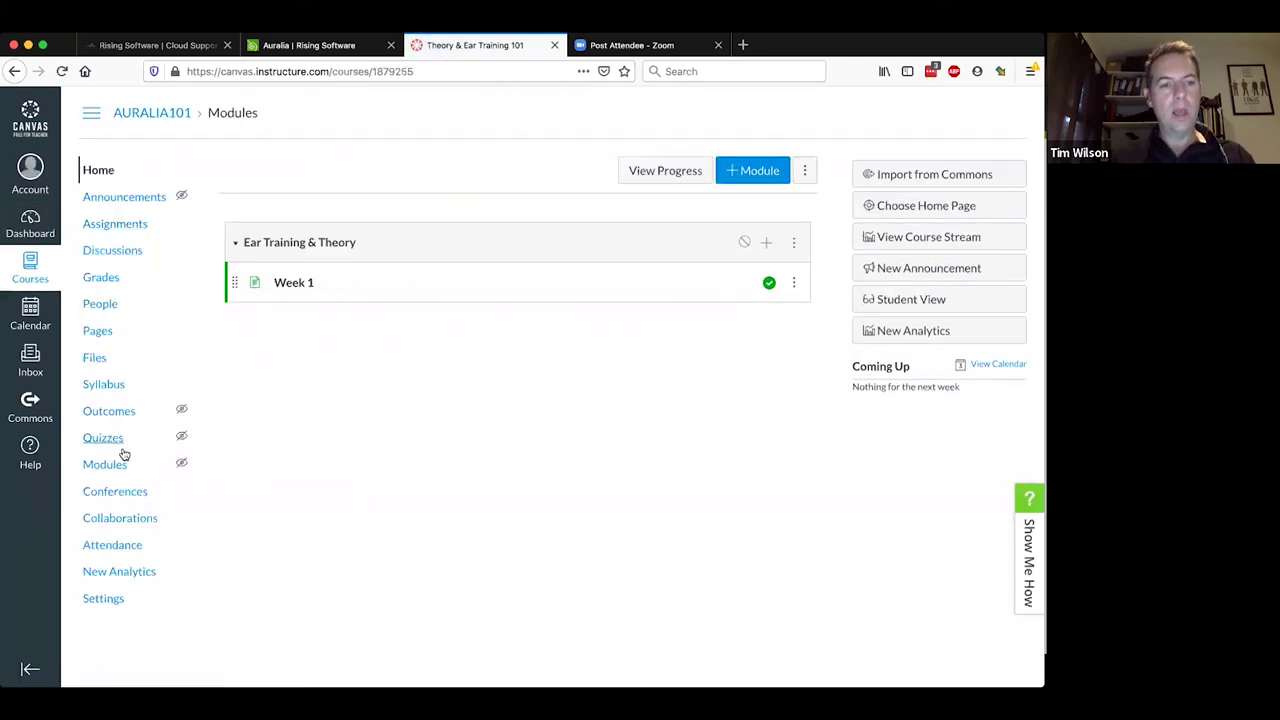
{"action": "left_click", "coordinate": [110, 465]}
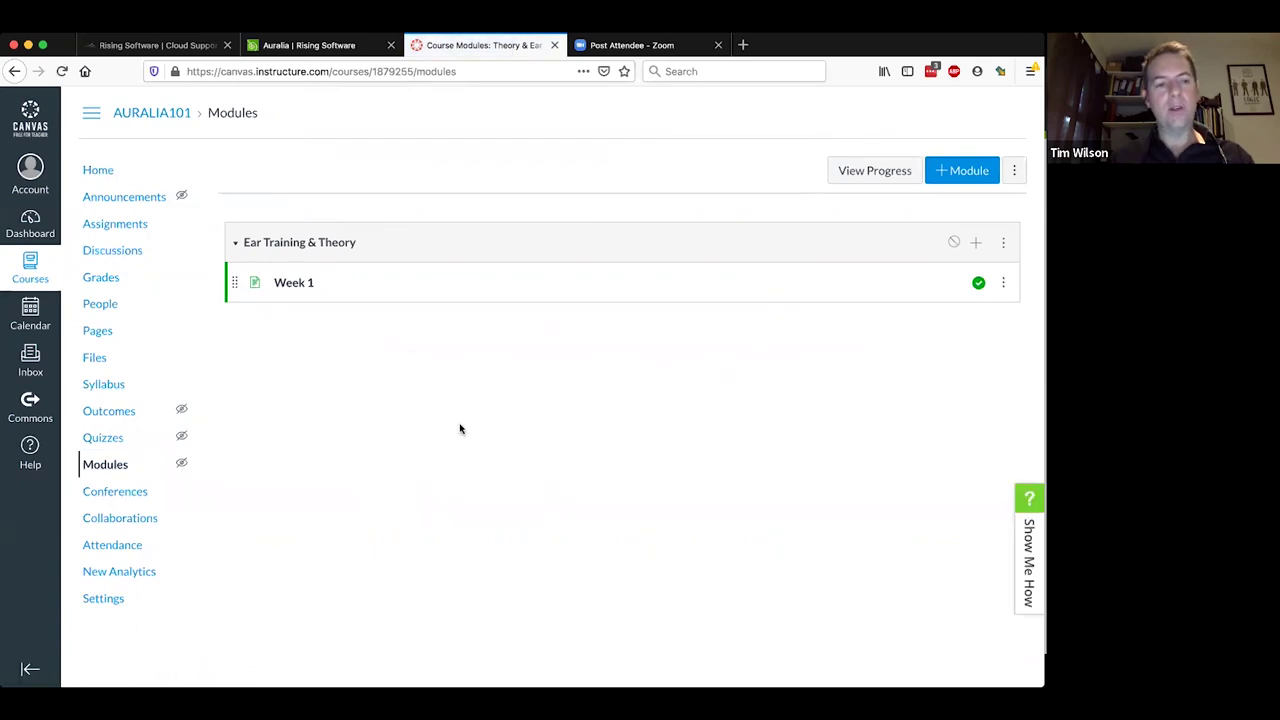
- Add the Musition Practice external tool as an item in the Ear Training & Theory module
{"action": "left_click", "coordinate": [977, 245]}
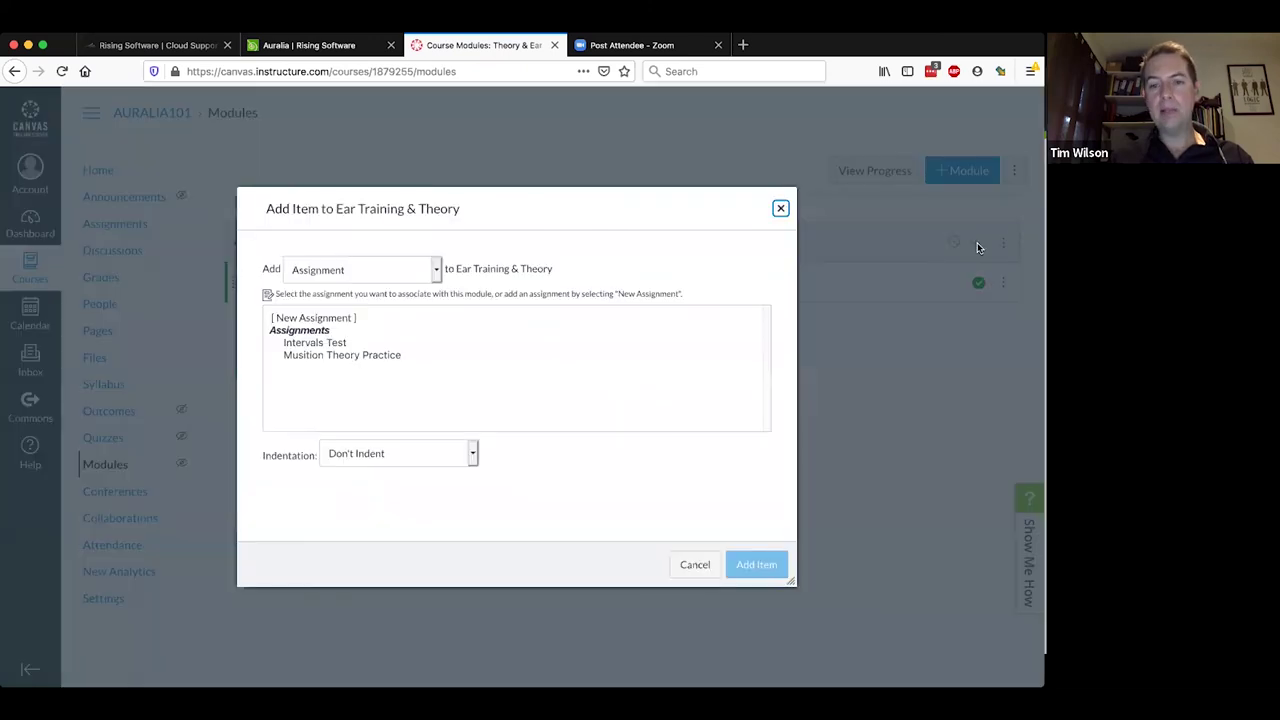
{"action": "left_click", "coordinate": [437, 271]}
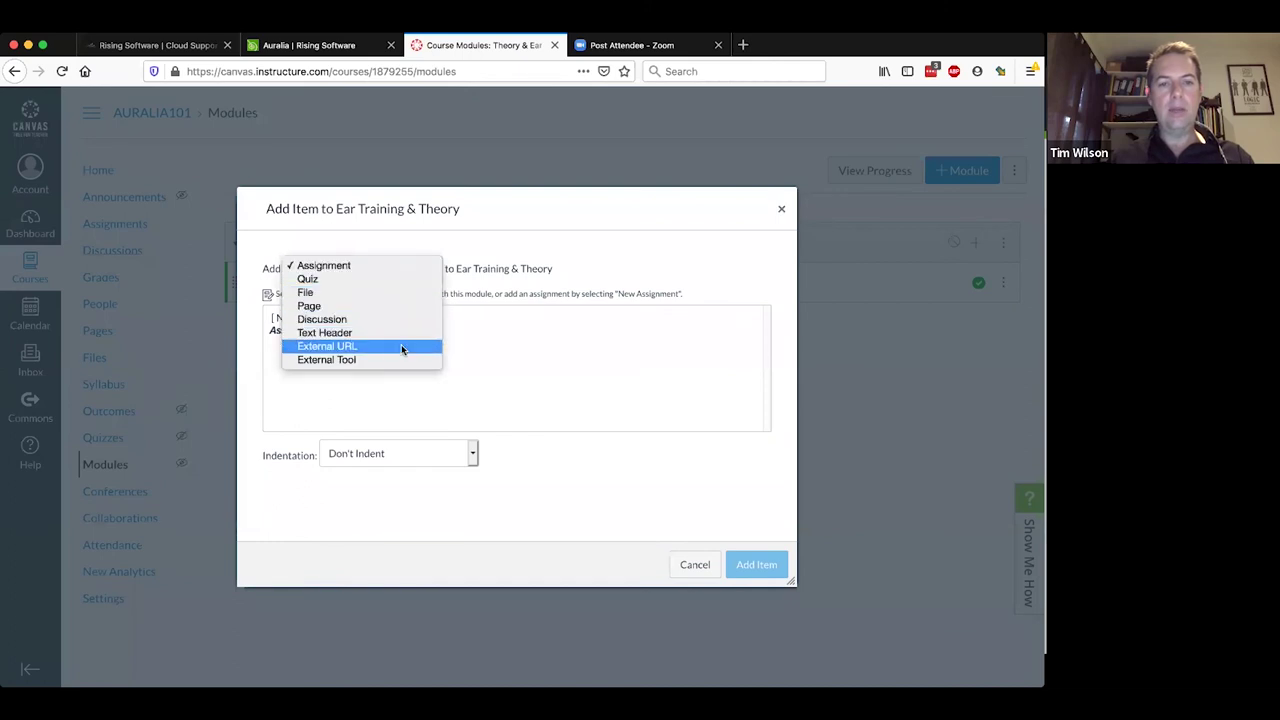
{"action": "left_click", "coordinate": [360, 360]}
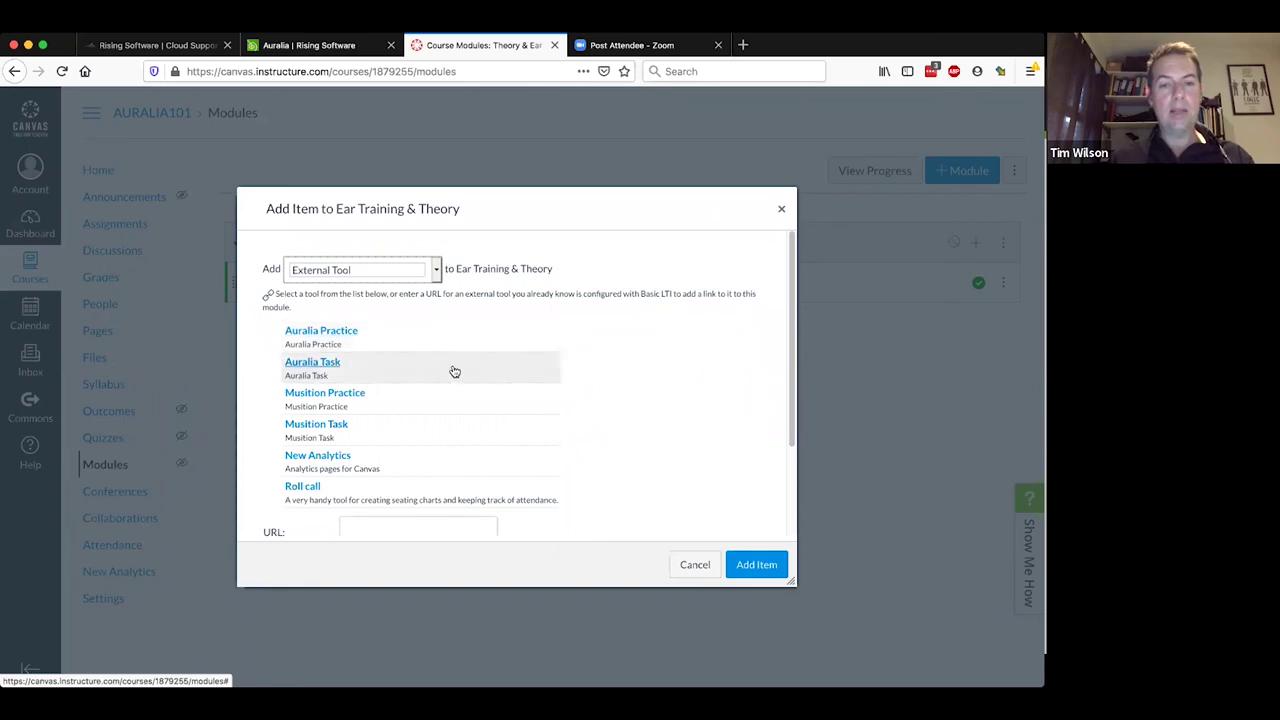
{"action": "left_click", "coordinate": [312, 396]}
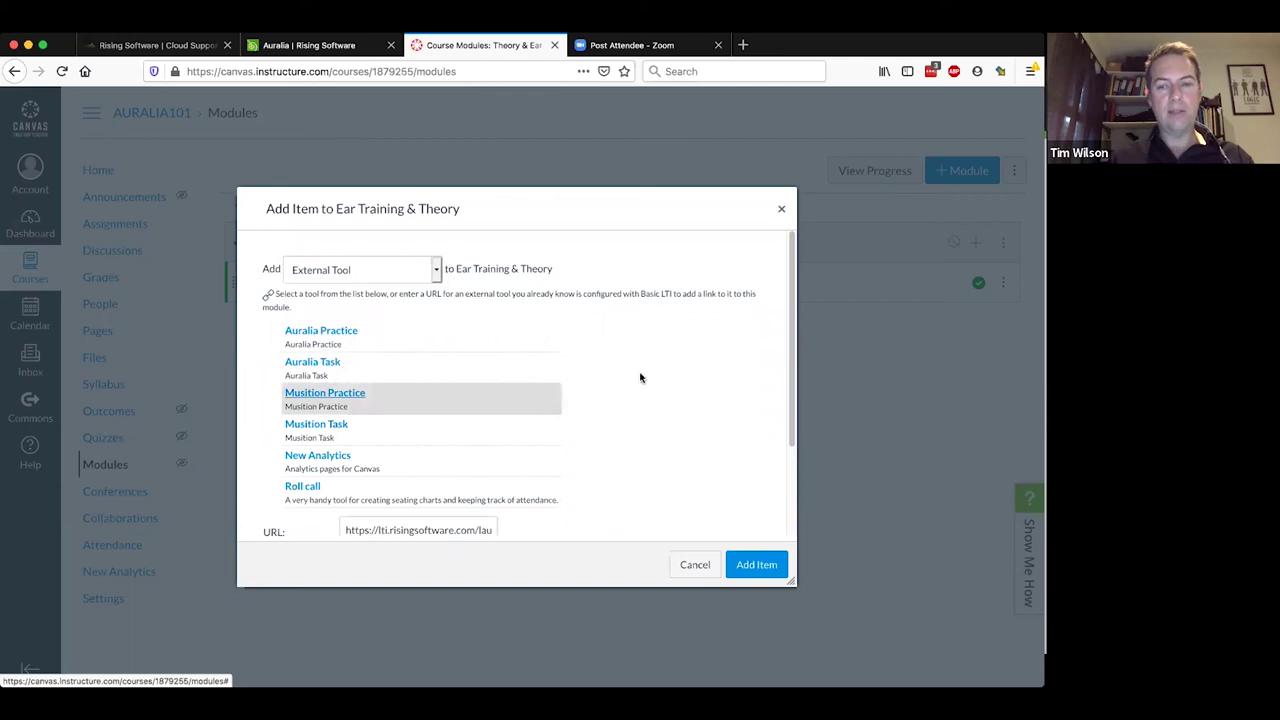
{"action": "scroll", "coordinate": [643, 380], "scroll_direction": "down", "scroll_amount": 2}
{"action": "left_click", "coordinate": [771, 565]}
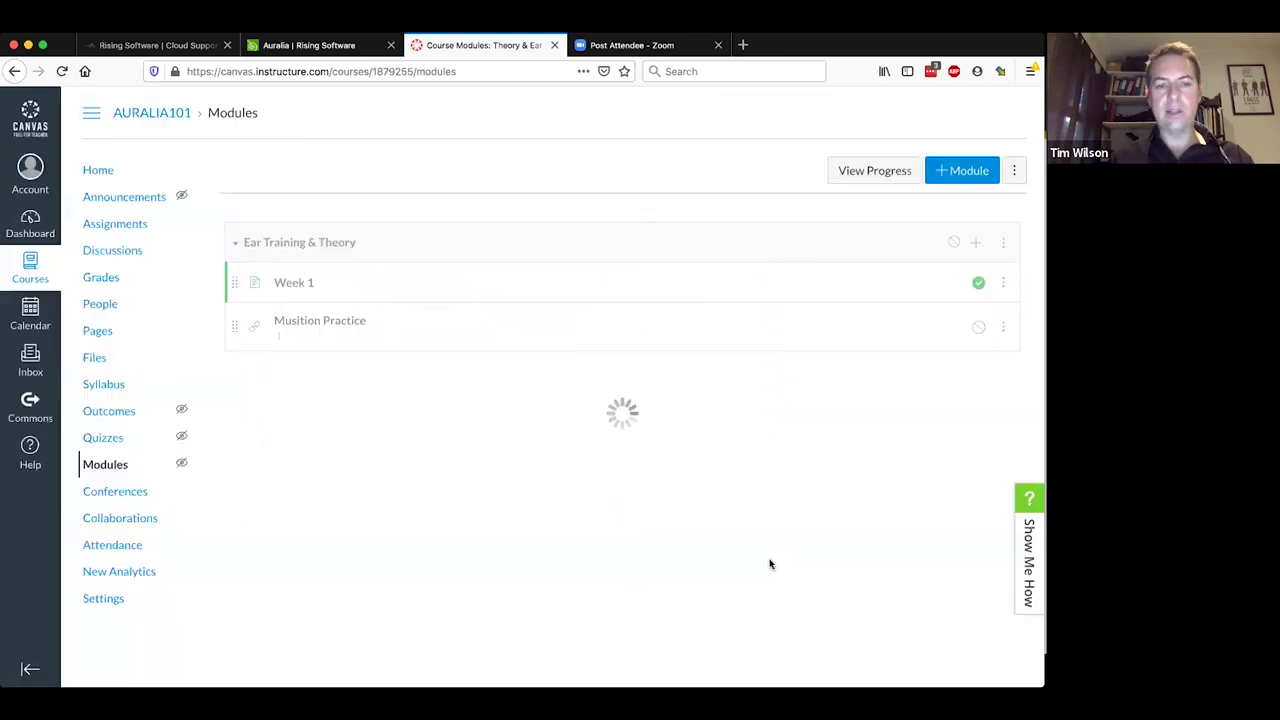
- Open the Musition Practice module item and launch the browser version of Musition
{"action": "left_click", "coordinate": [337, 324]}
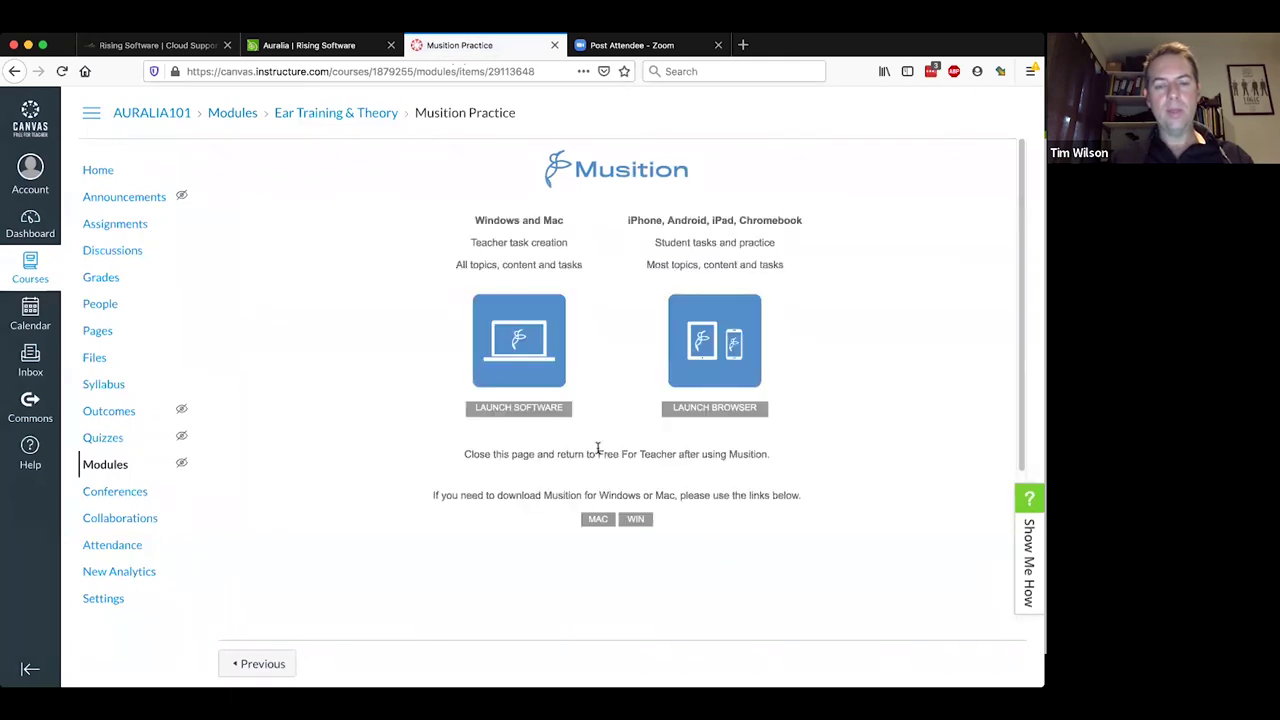
{"action": "left_click", "coordinate": [705, 357]}
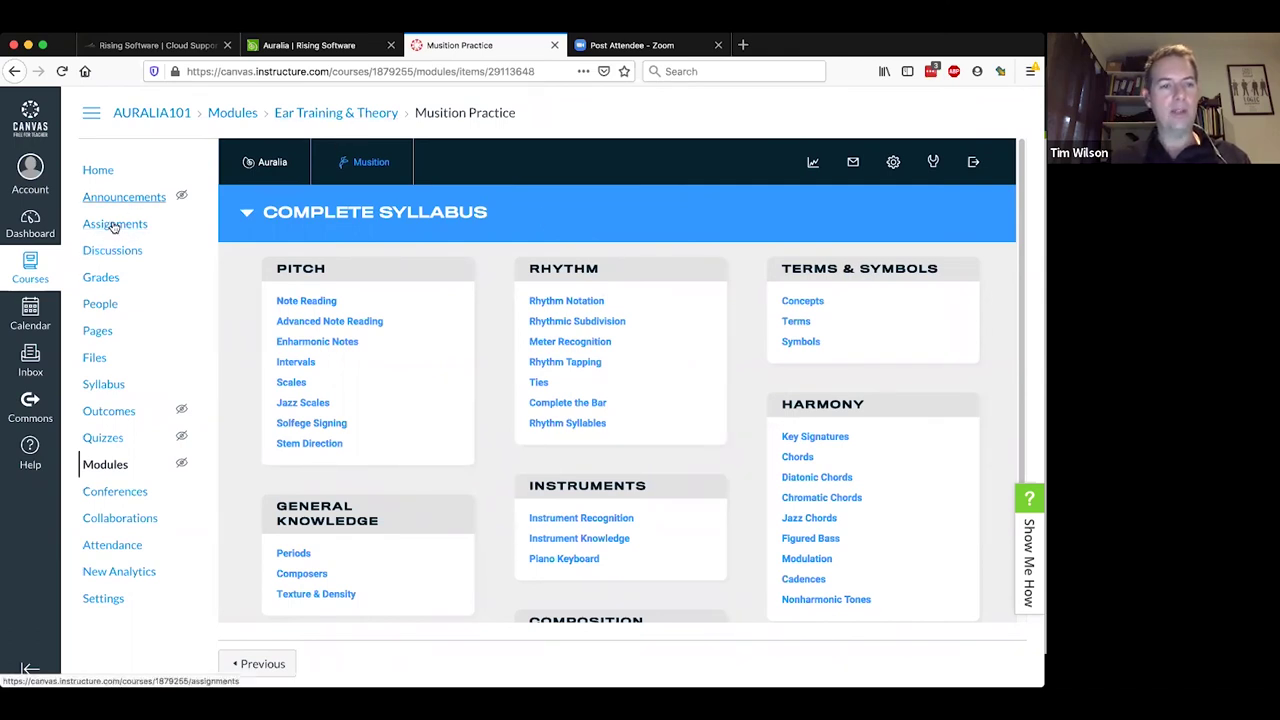
- Create a new assignment with full options in the course's Assignments group and name it Scales Worksheet
{"action": "left_click", "coordinate": [116, 466]}
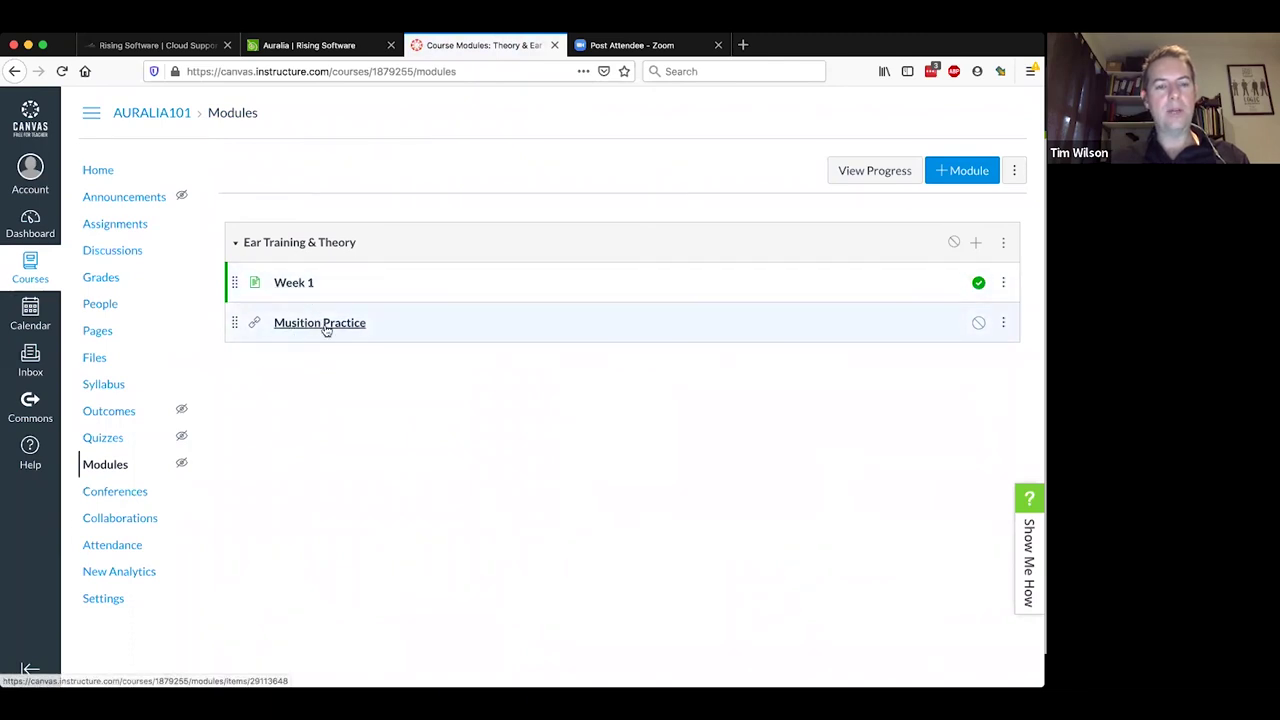
{"action": "left_click", "coordinate": [120, 226]}
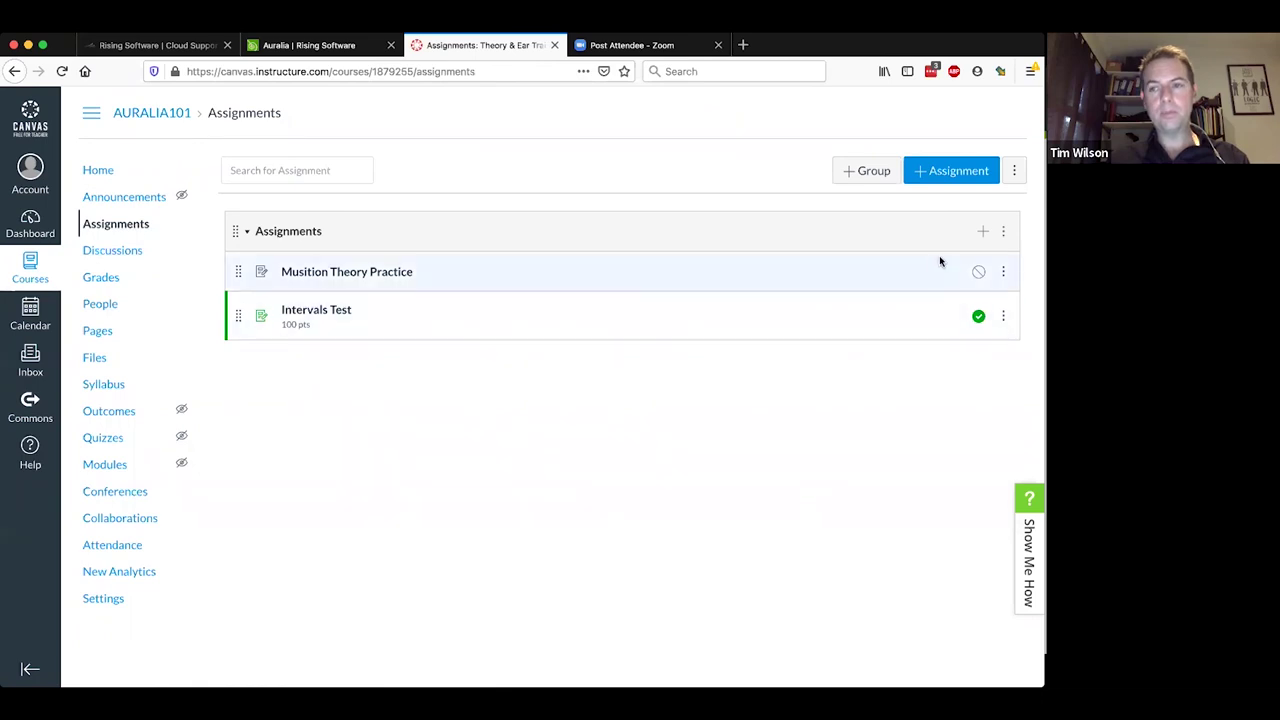
{"action": "left_click", "coordinate": [983, 233]}
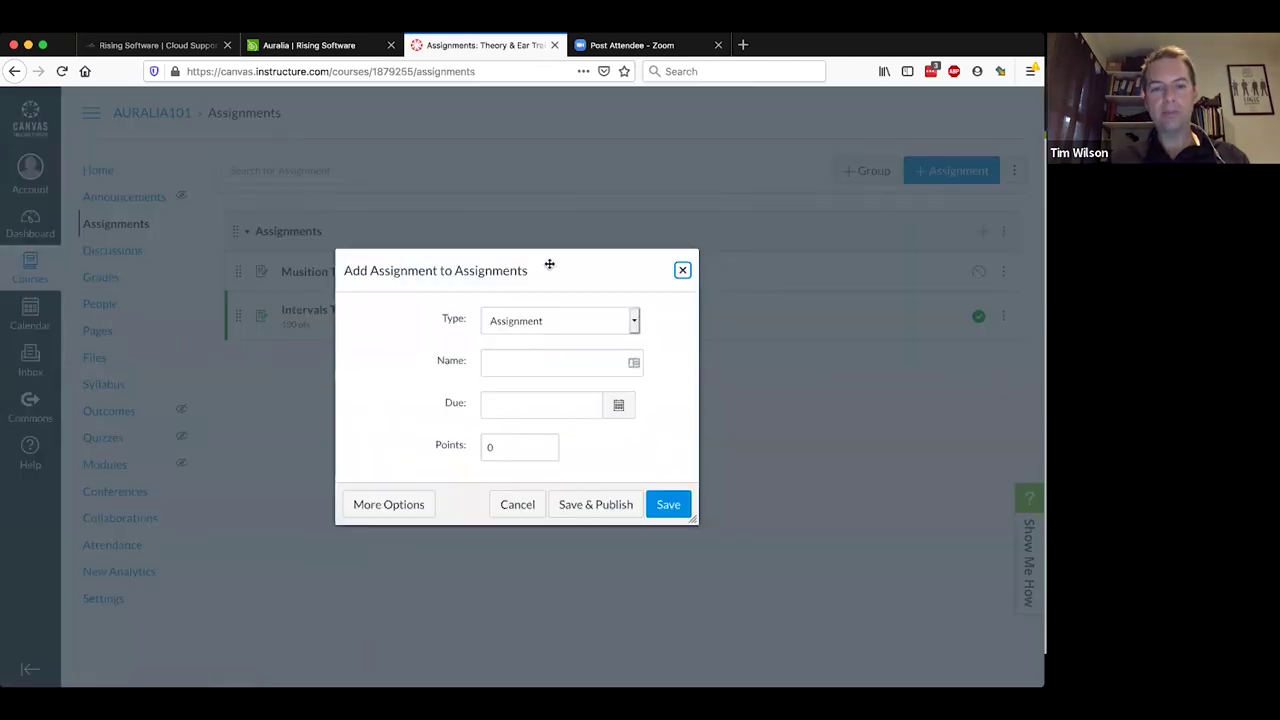
{"action": "left_click", "coordinate": [392, 505]}
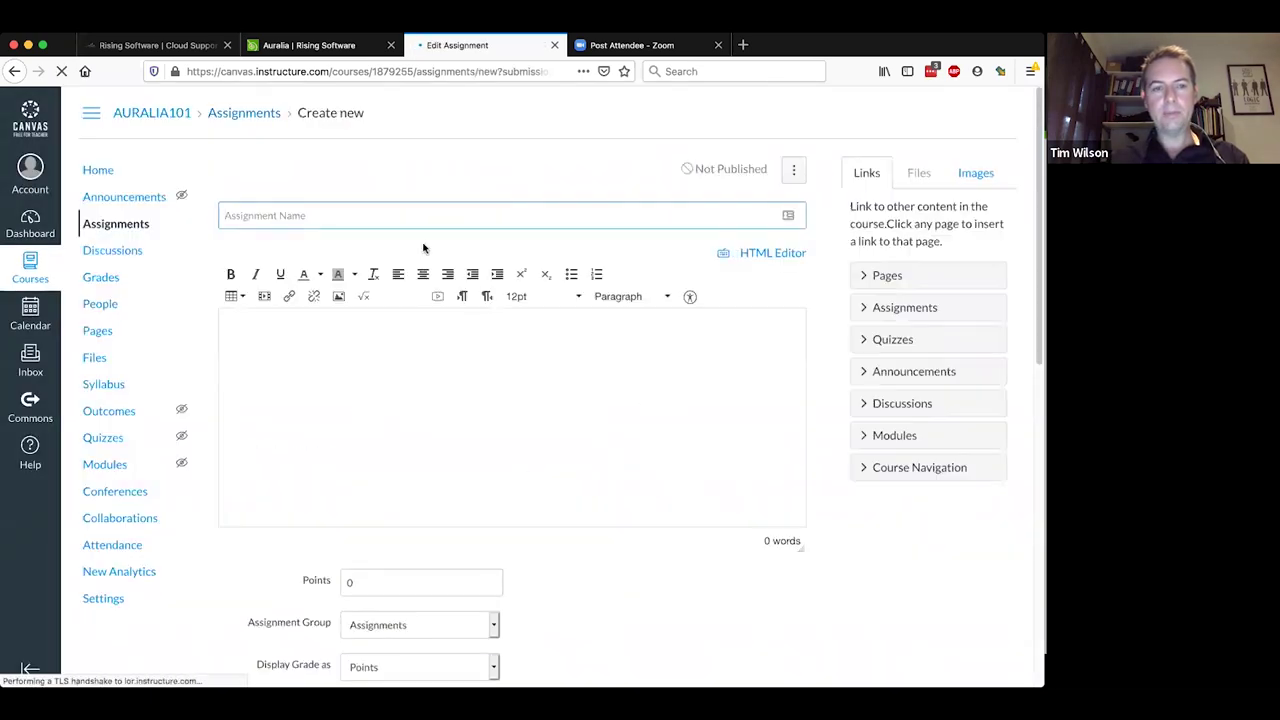
{"action": "type", "text": "Scales Worksheet"}
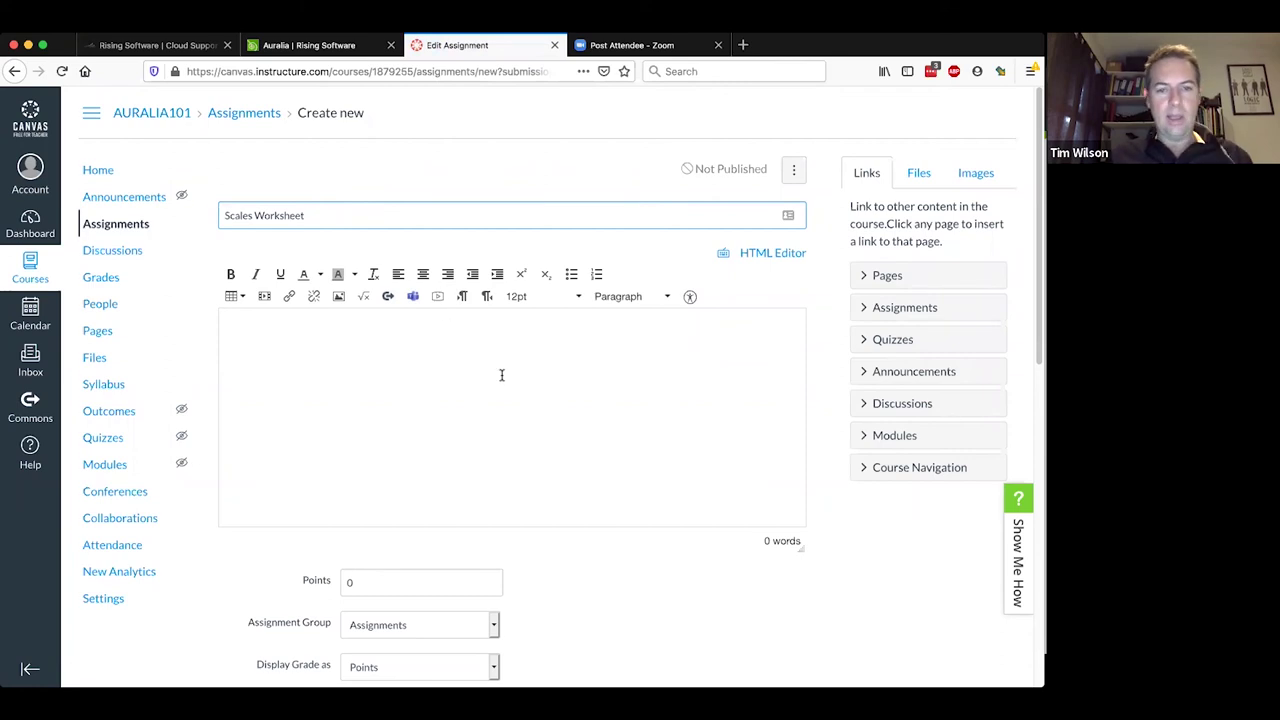
- Set the Scales Worksheet assignment's points to 100
{"action": "scroll", "coordinate": [502, 375], "scroll_direction": "down", "scroll_amount": 1}
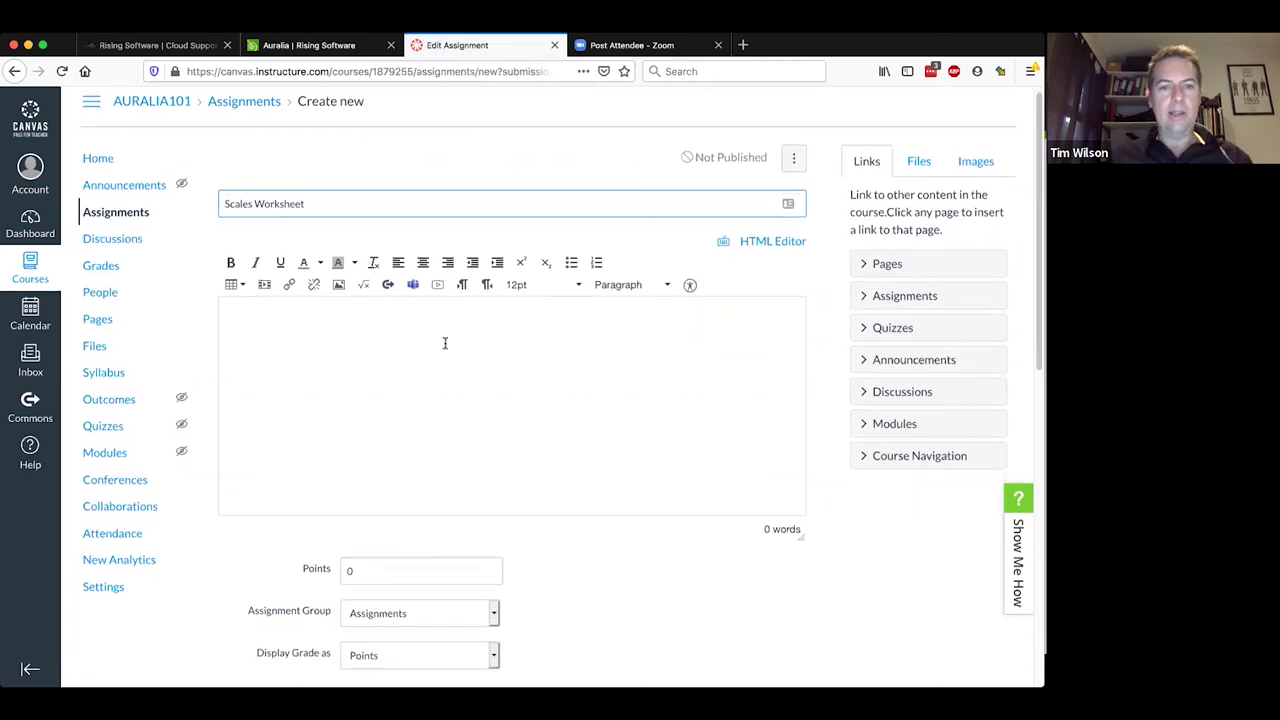
{"action": "scroll", "coordinate": [503, 365], "scroll_direction": "down", "scroll_amount": 5}
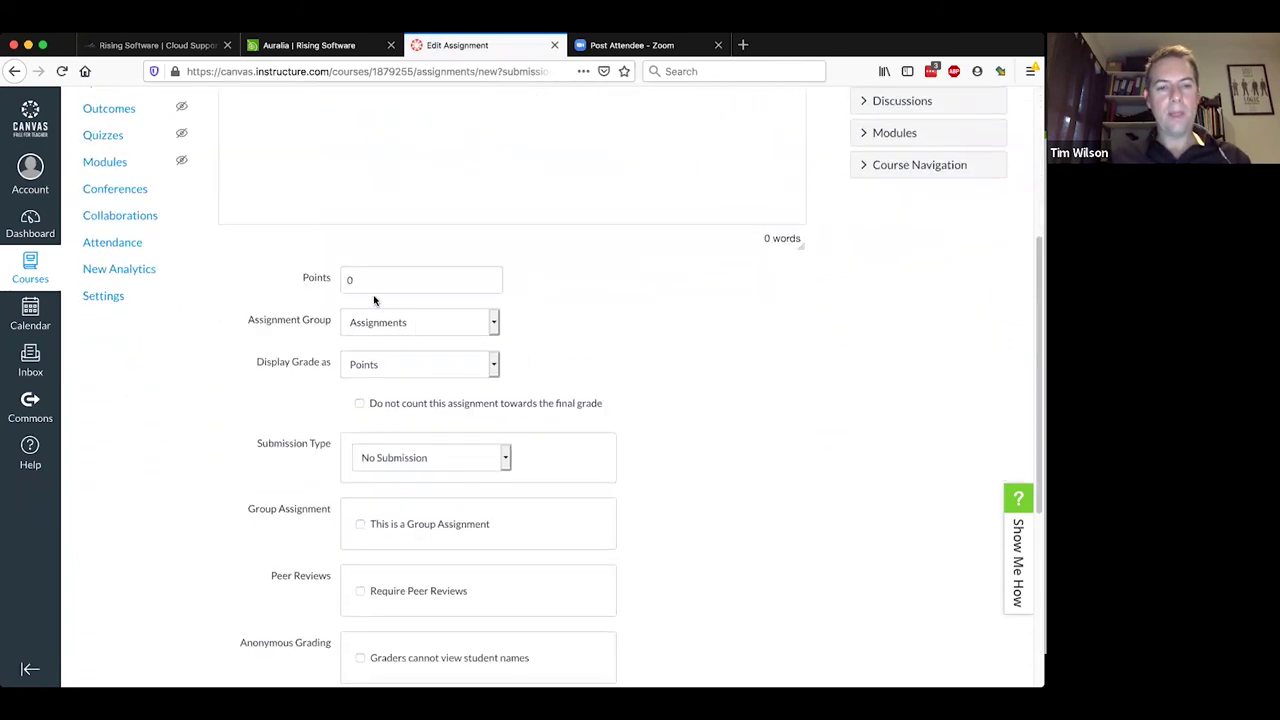
{"action": "double_click", "coordinate": [351, 278]}
{"action": "type", "text": "100"}
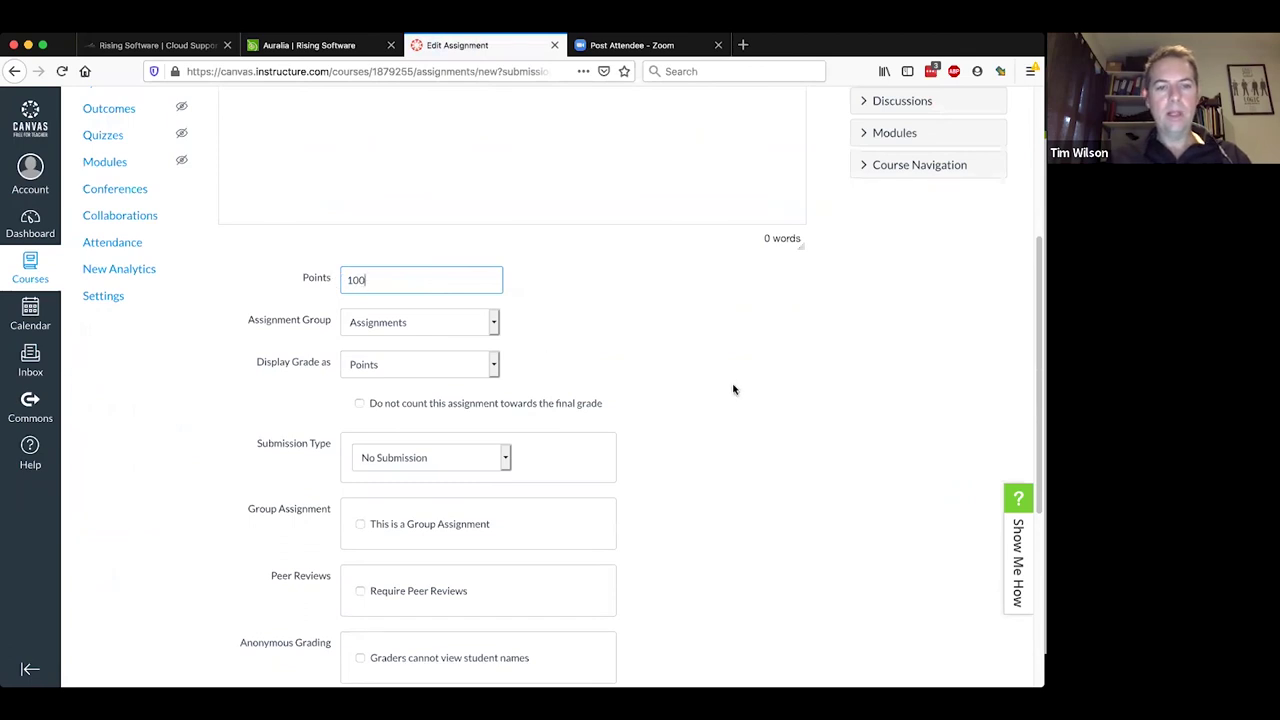
- Set the assignment's submission type to External Tool
{"action": "scroll", "coordinate": [733, 390], "scroll_direction": "down", "scroll_amount": 2}
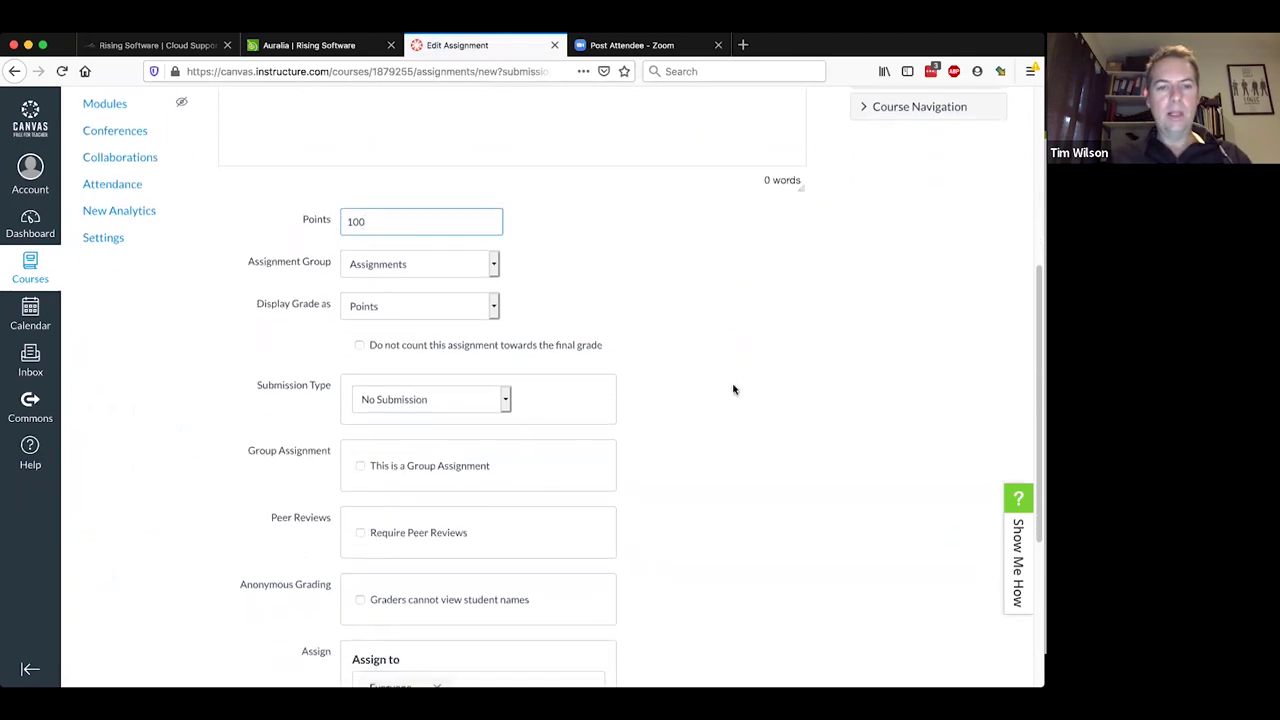
{"action": "scroll", "coordinate": [733, 390], "scroll_direction": "down", "scroll_amount": 2}
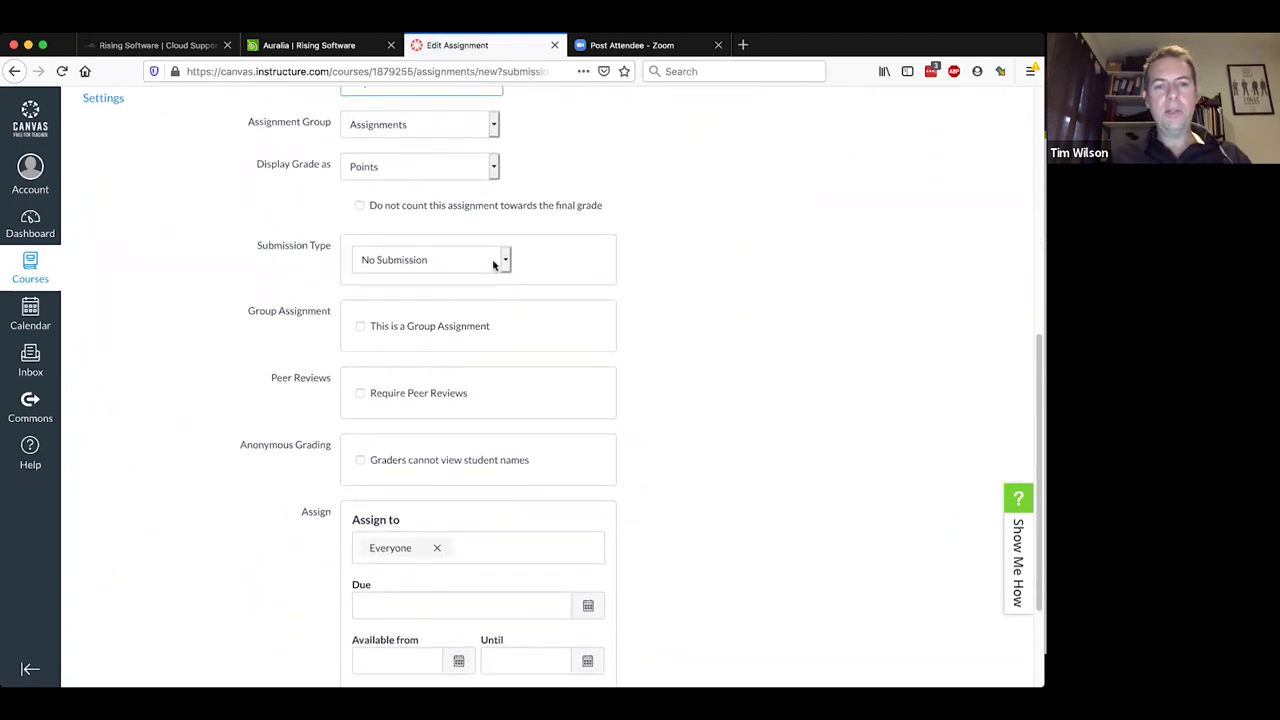
{"action": "left_click", "coordinate": [506, 262]}
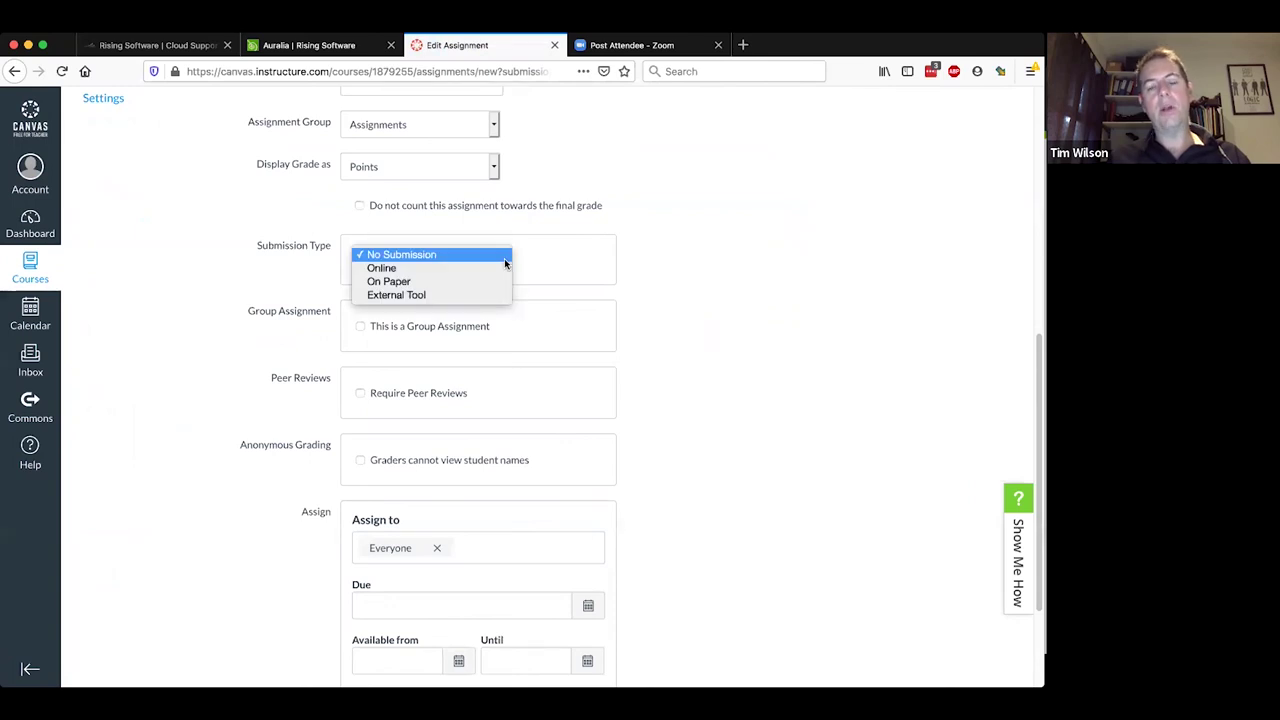
{"action": "left_click", "coordinate": [459, 296]}
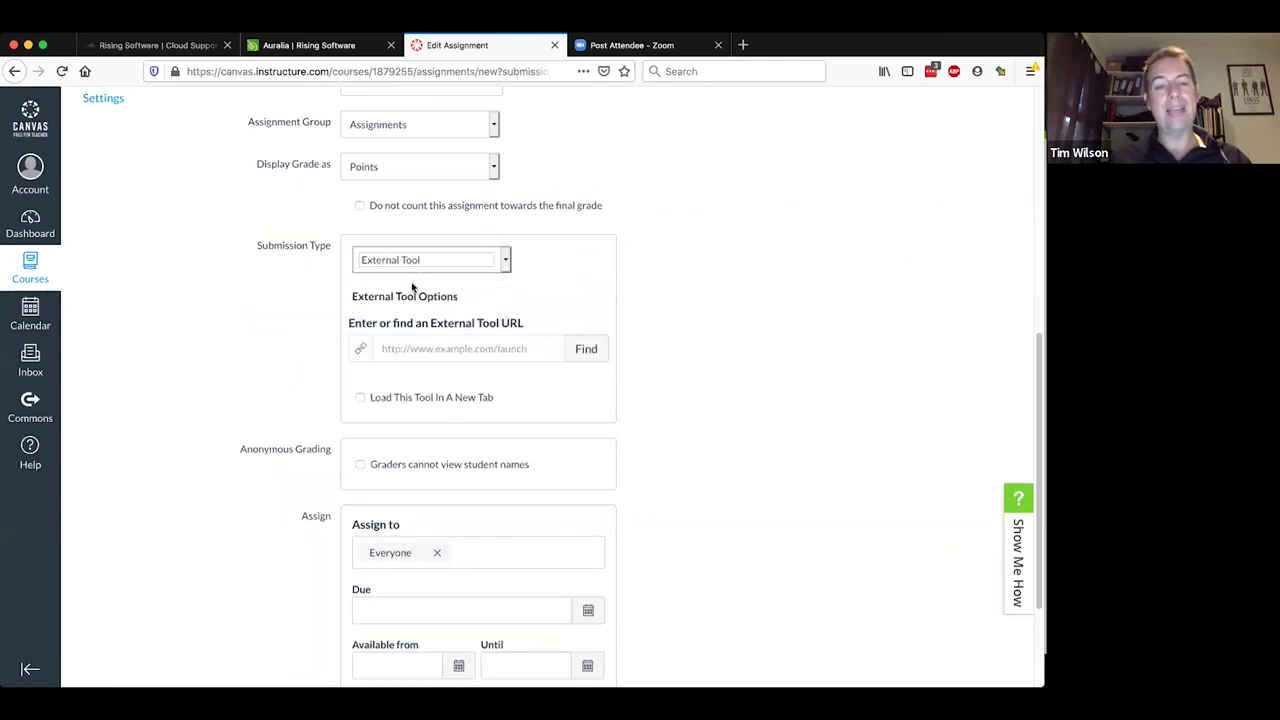
- Choose Auralia Task as the assignment's external tool, and save and publish the assignment
{"action": "left_click", "coordinate": [435, 349]}
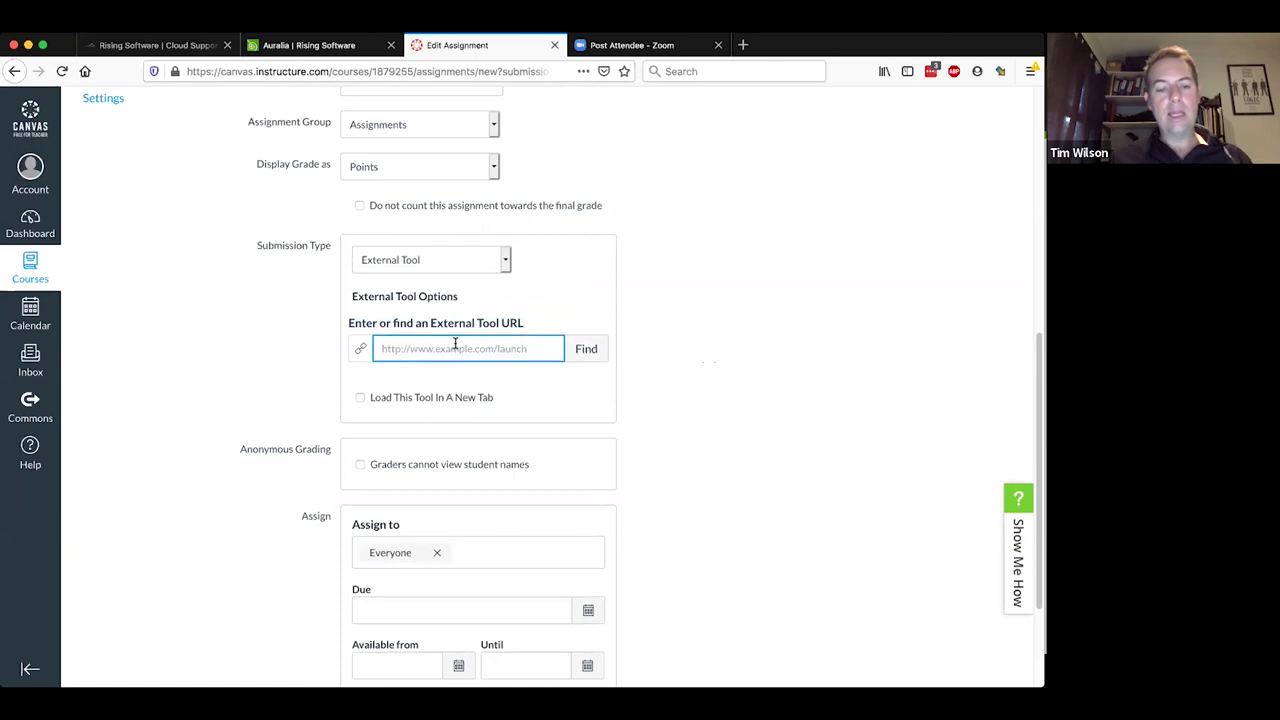
{"action": "type", "text": "auralia"}
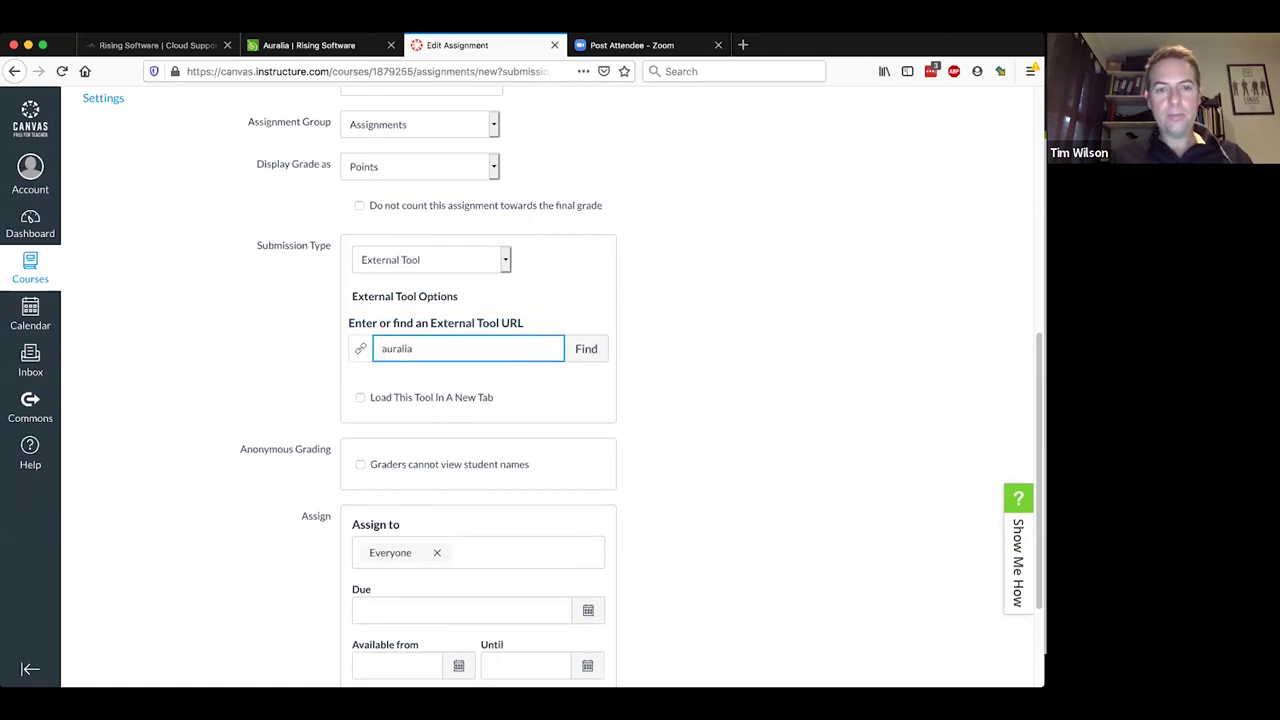
{"action": "left_click", "coordinate": [586, 350]}
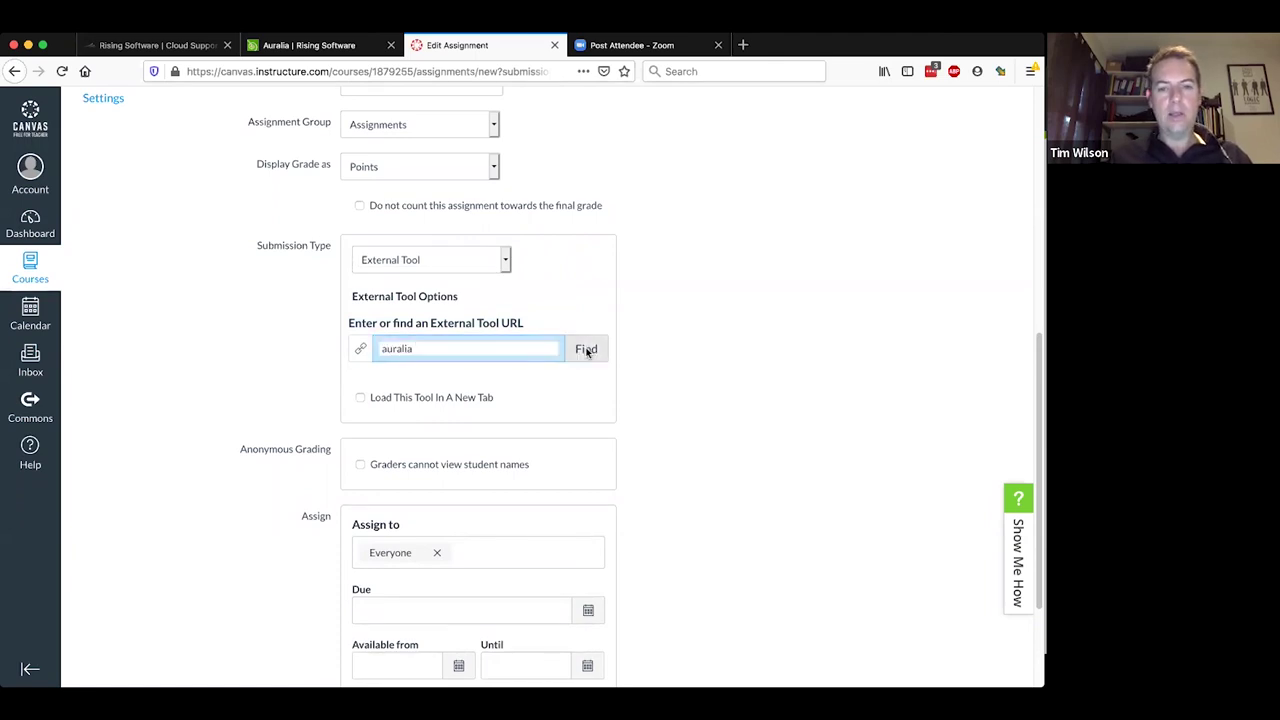
{"action": "mouse_move", "coordinate": [623, 357]}
{"action": "left_mouse_down"}
{"action": "mouse_move", "coordinate": [623, 409]}
{"action": "mouse_move", "coordinate": [614, 374]}
{"action": "left_mouse_up"}
{"action": "scroll", "coordinate": [618, 423], "scroll_direction": "down", "scroll_amount": 1}
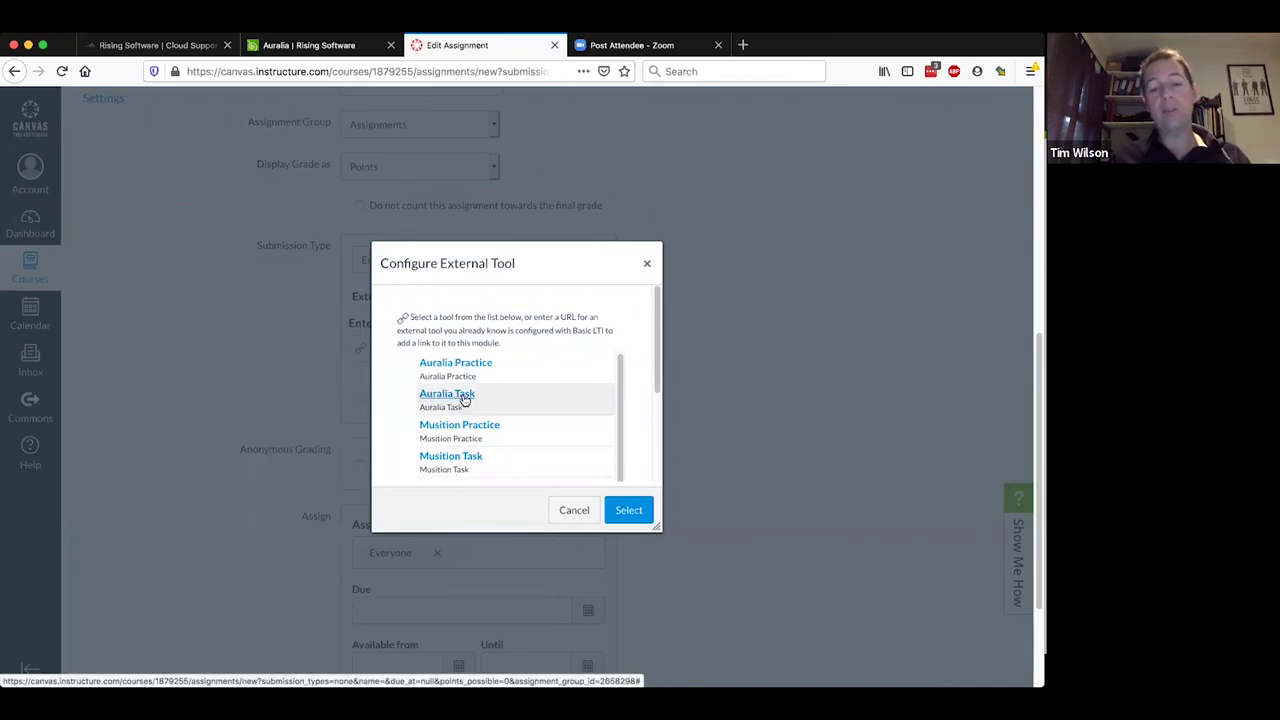
{"action": "left_click", "coordinate": [464, 399]}
{"action": "left_click", "coordinate": [627, 511]}
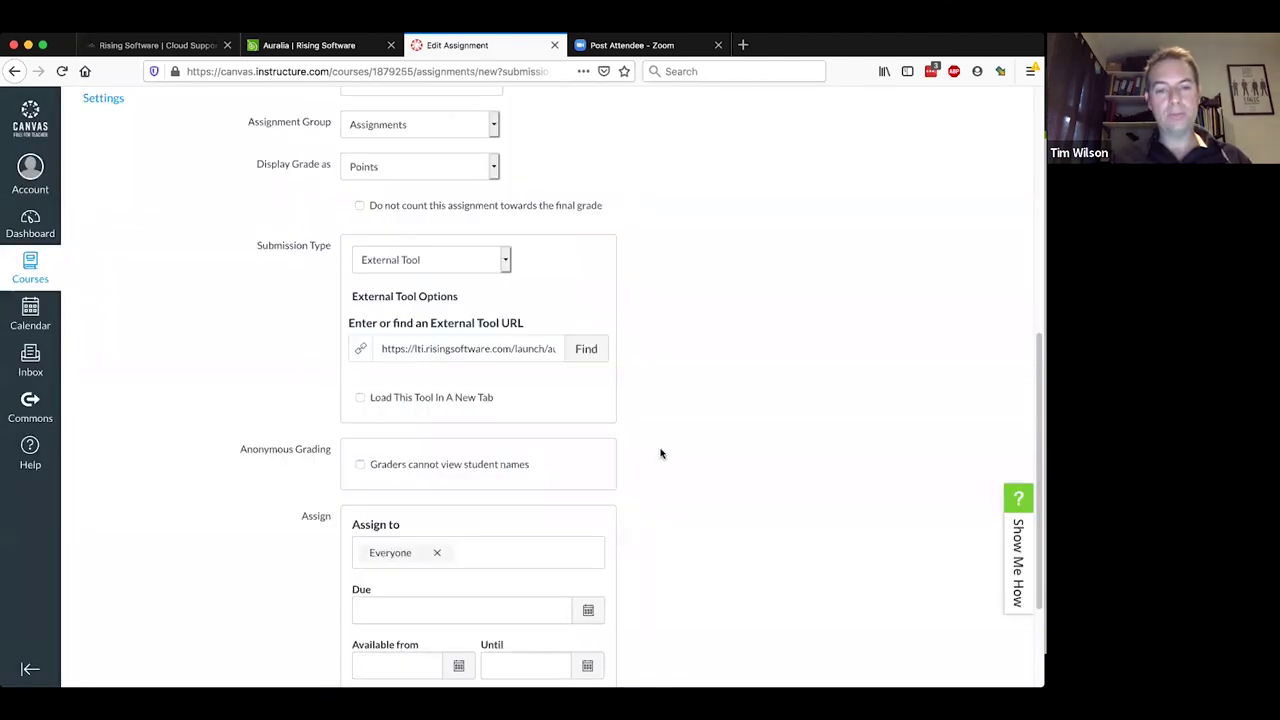
{"action": "scroll", "coordinate": [660, 454], "scroll_direction": "down", "scroll_amount": 3}
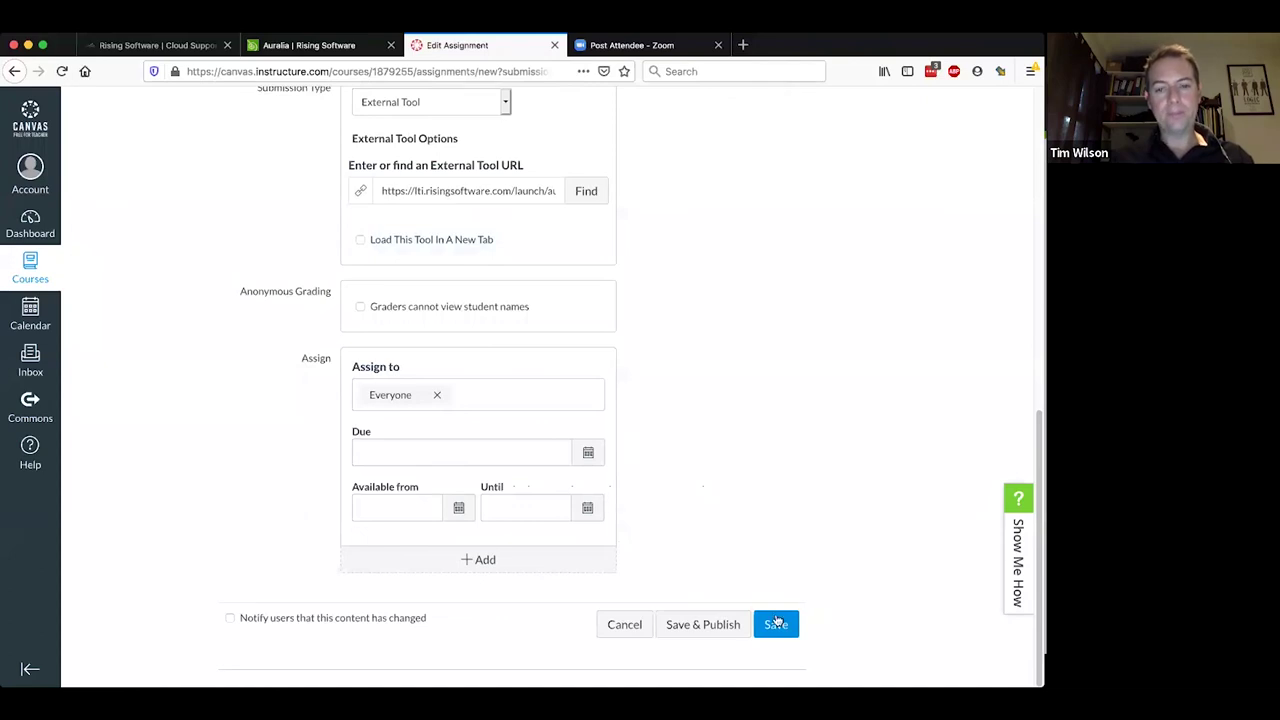
{"action": "left_click", "coordinate": [703, 626]}
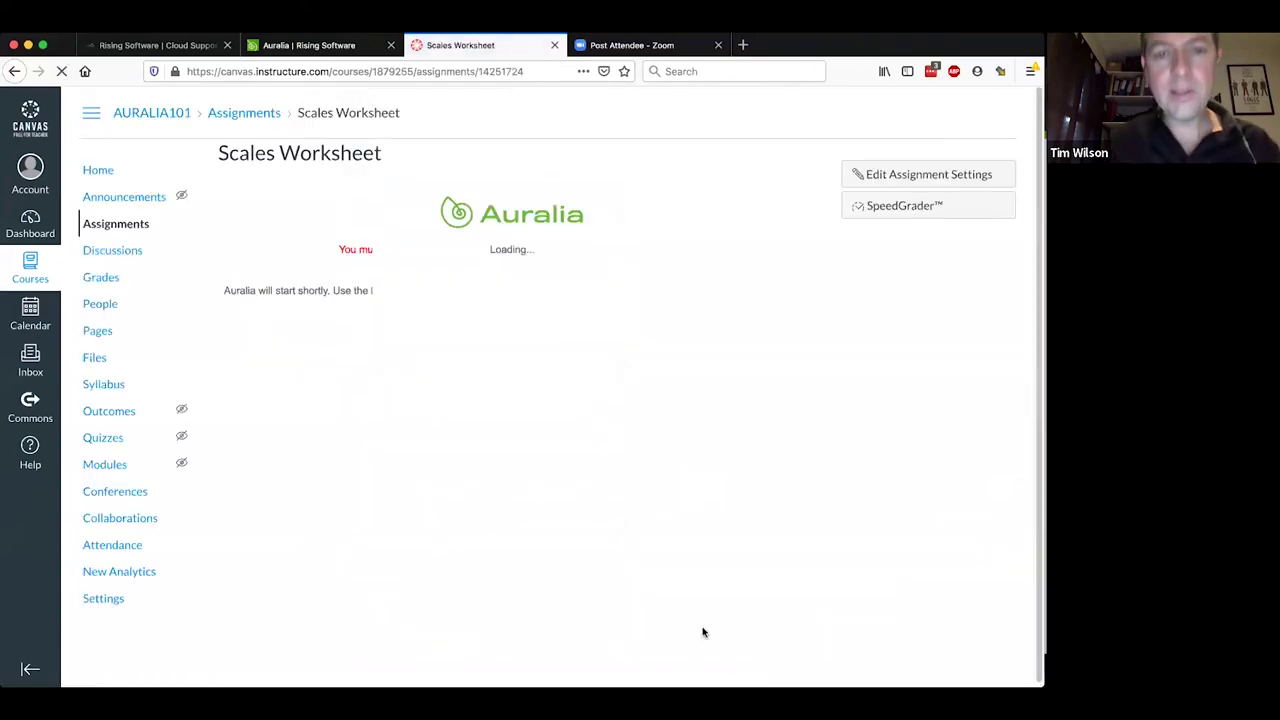
- Launch Auralia 6 Cloud from the Scales Worksheet assignment, closing the already open Auralia window and relaunching it for the task
{"action": "left_click_drag", "start_coordinate": [528, 258], "coordinate": [805, 249]}
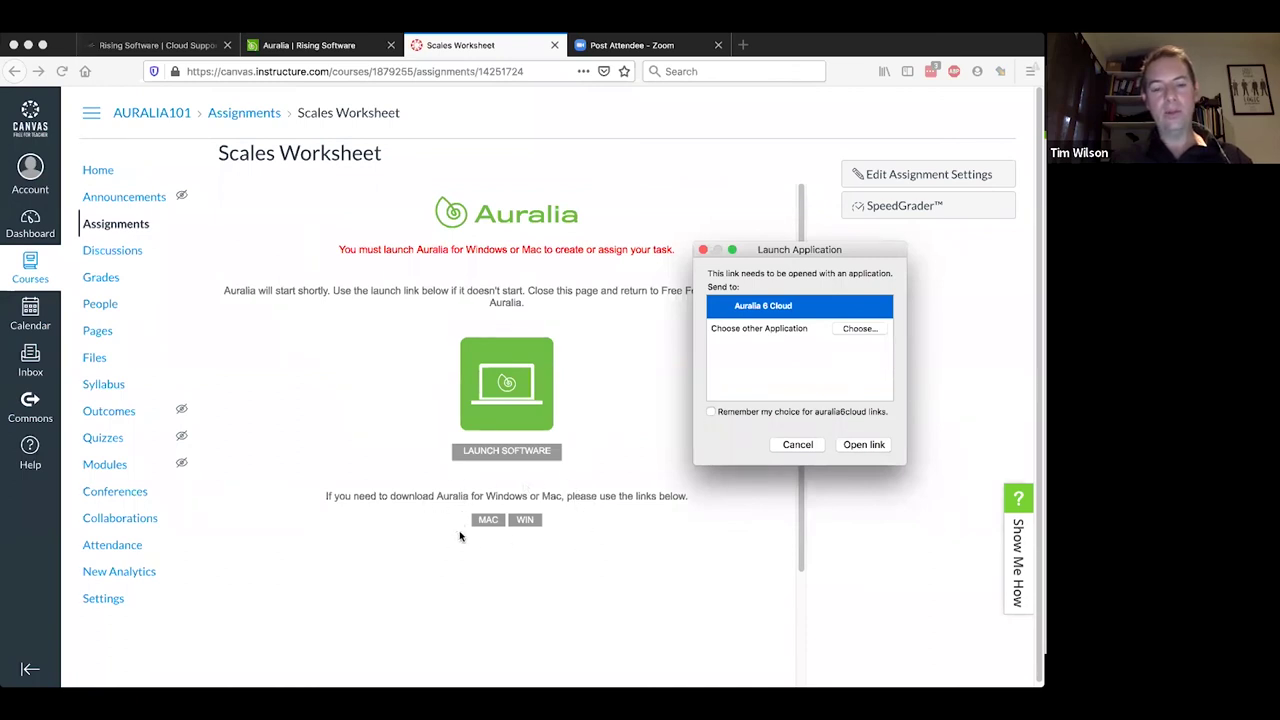
{"action": "left_click_drag", "start_coordinate": [789, 254], "coordinate": [666, 208]}
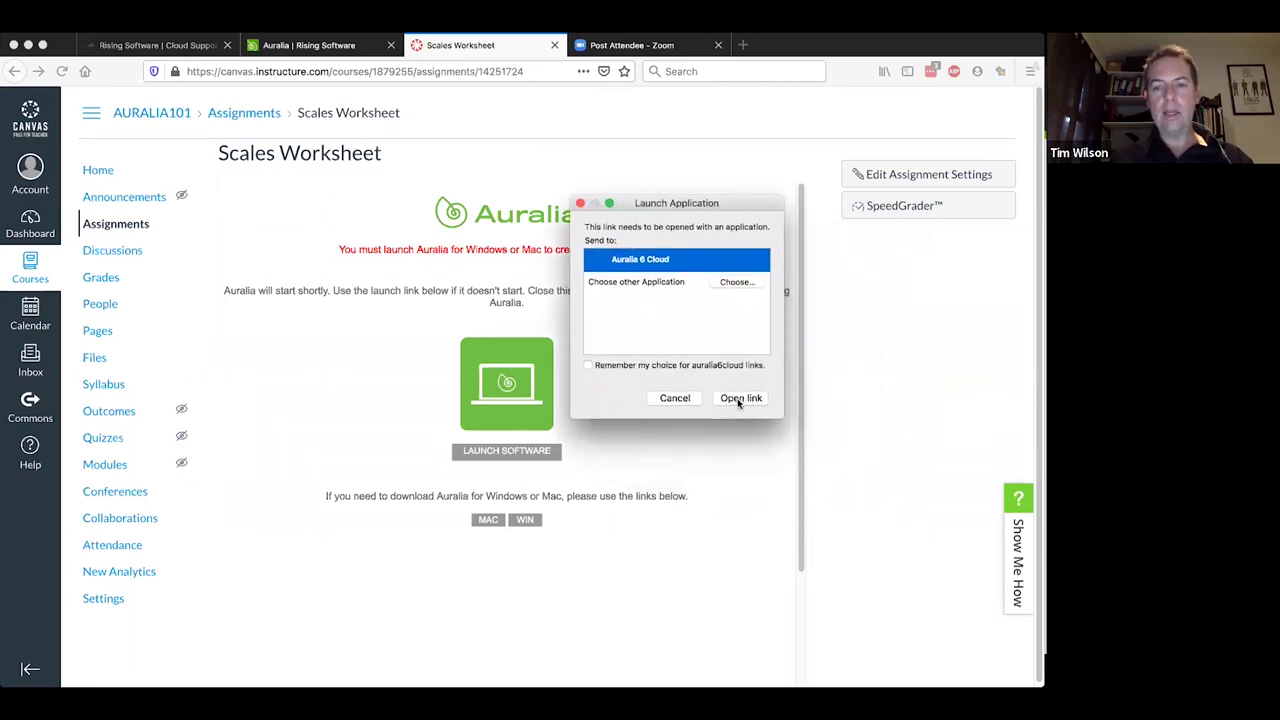
{"action": "left_click", "coordinate": [743, 399]}
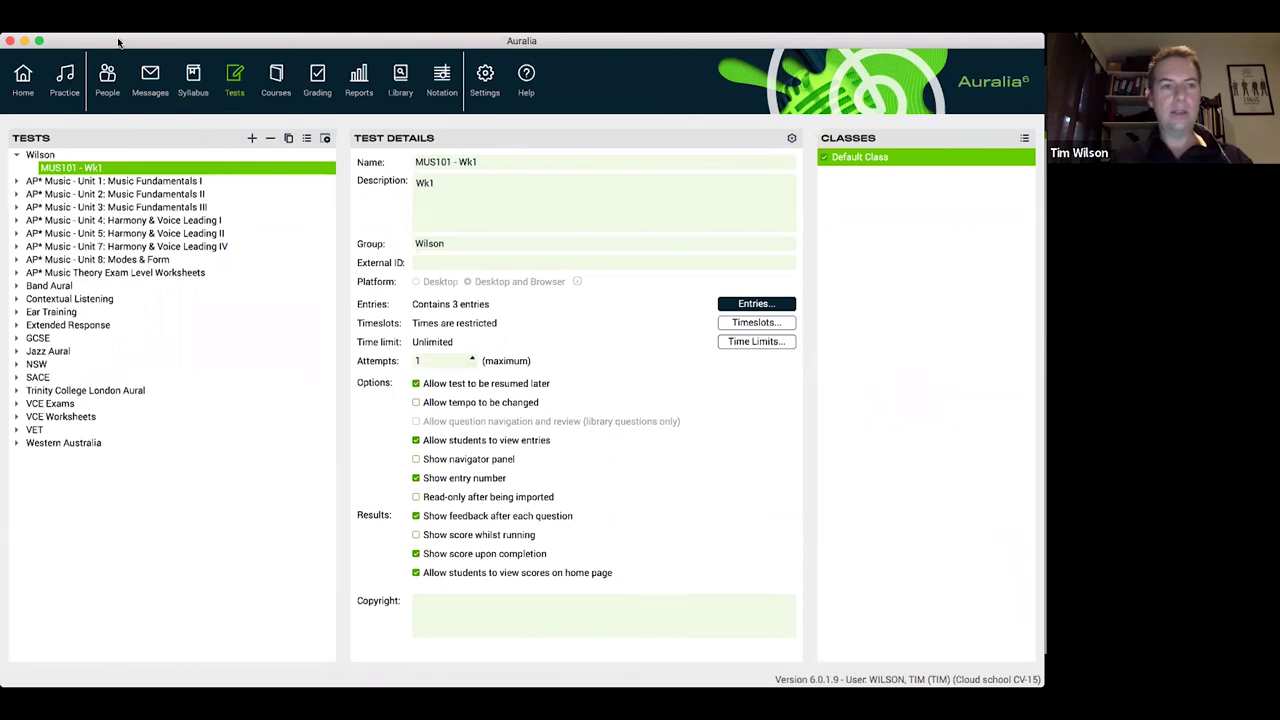
{"action": "left_click", "coordinate": [10, 42]}
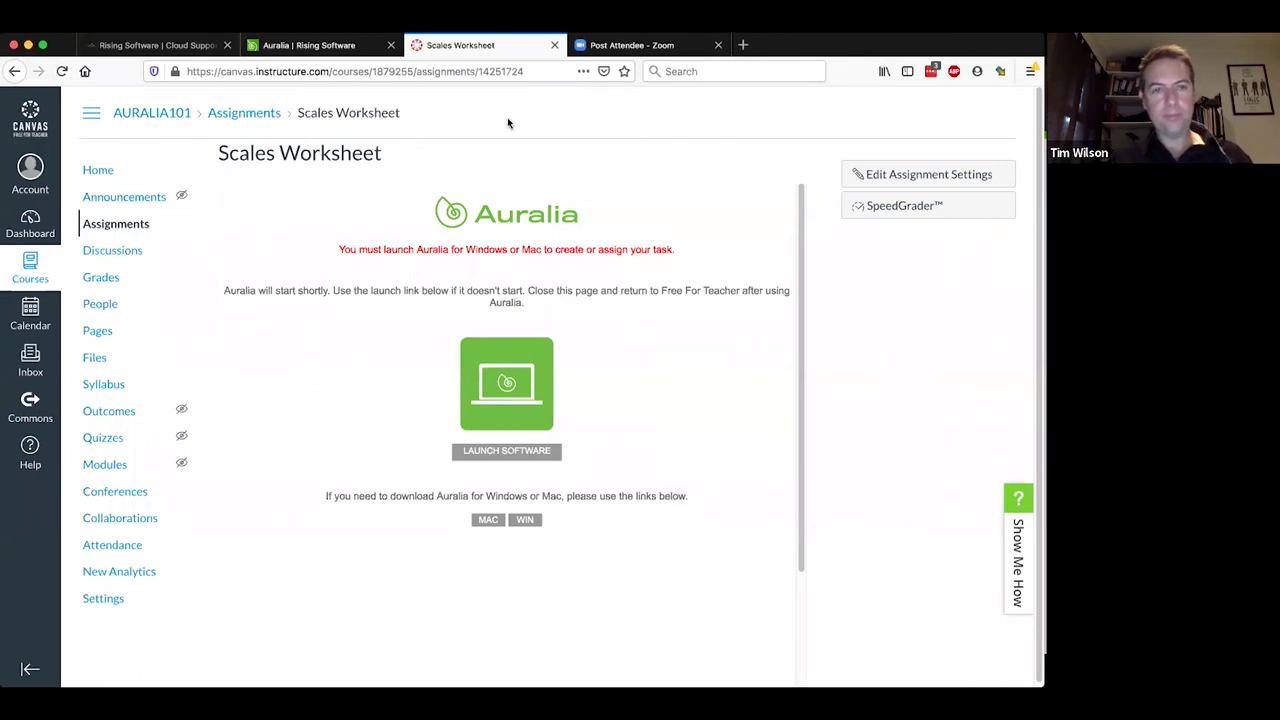
{"action": "left_click", "coordinate": [535, 458]}
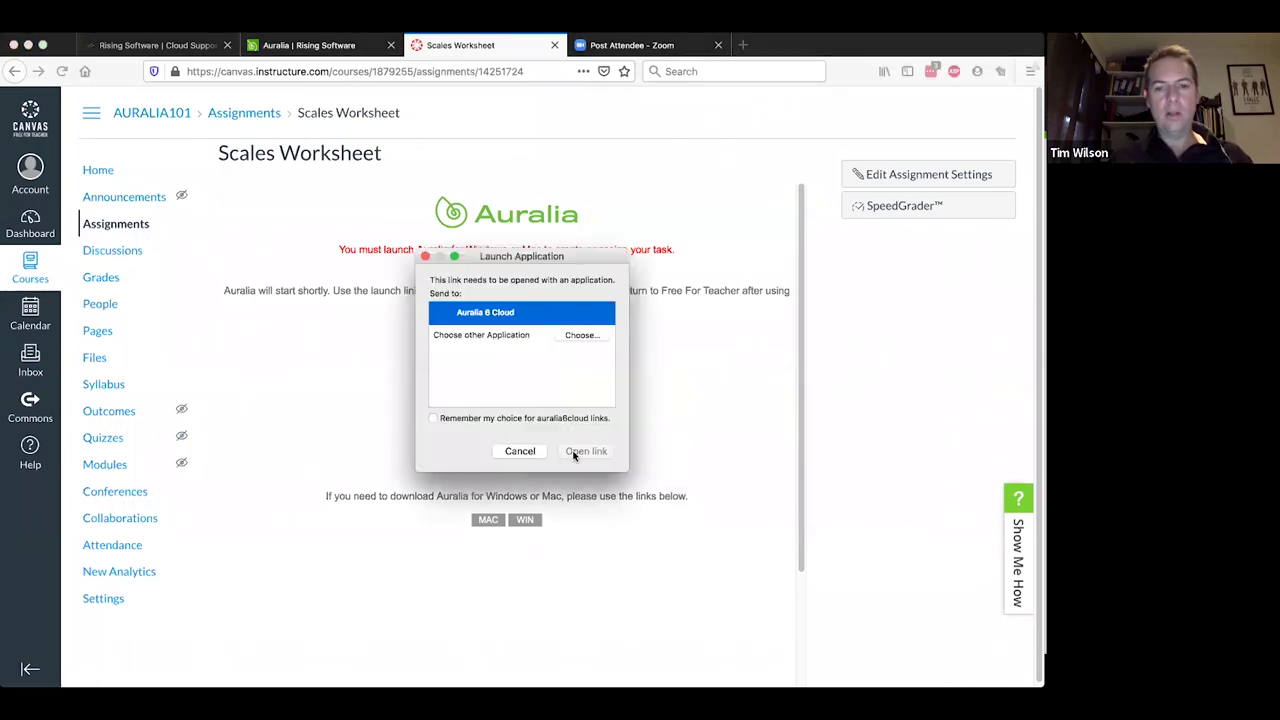
{"action": "left_click", "coordinate": [586, 451]}
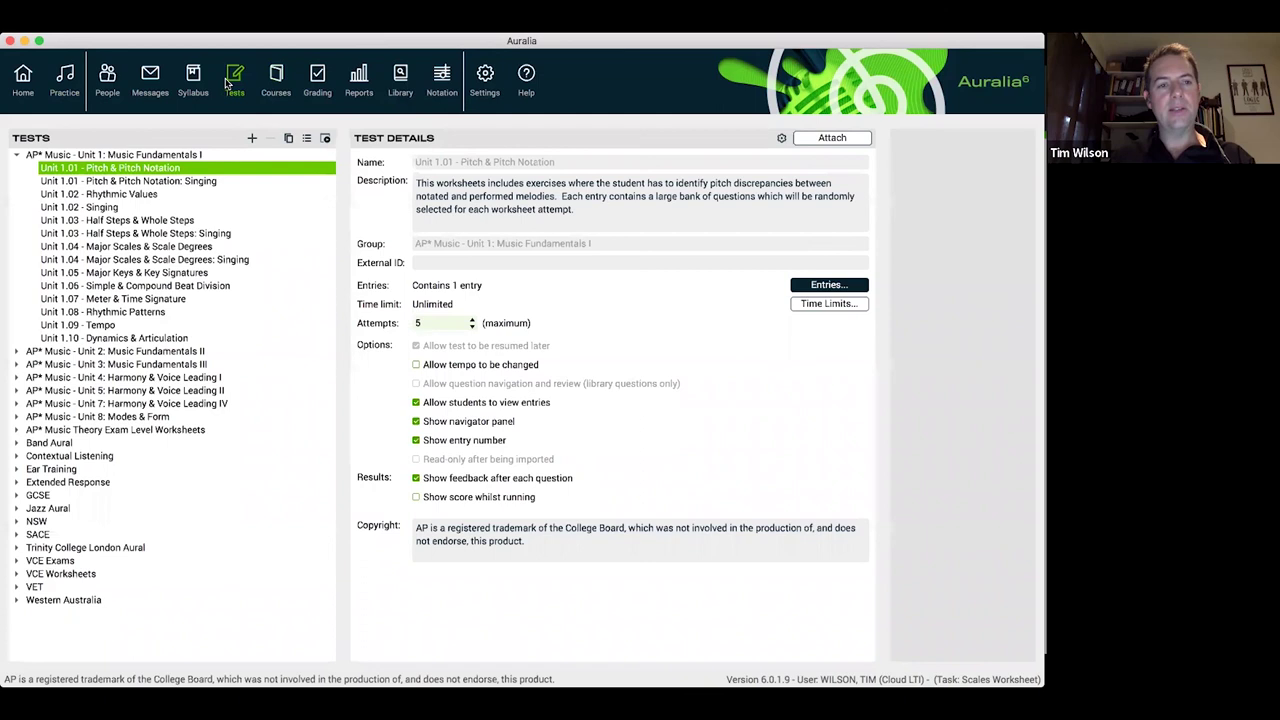
- Attach the Scales - Basic test from the Ear Training group to the Scales Worksheet task
{"action": "double_click", "coordinate": [95, 443]}
{"action": "scroll", "coordinate": [154, 459], "scroll_direction": "down", "scroll_amount": 2}
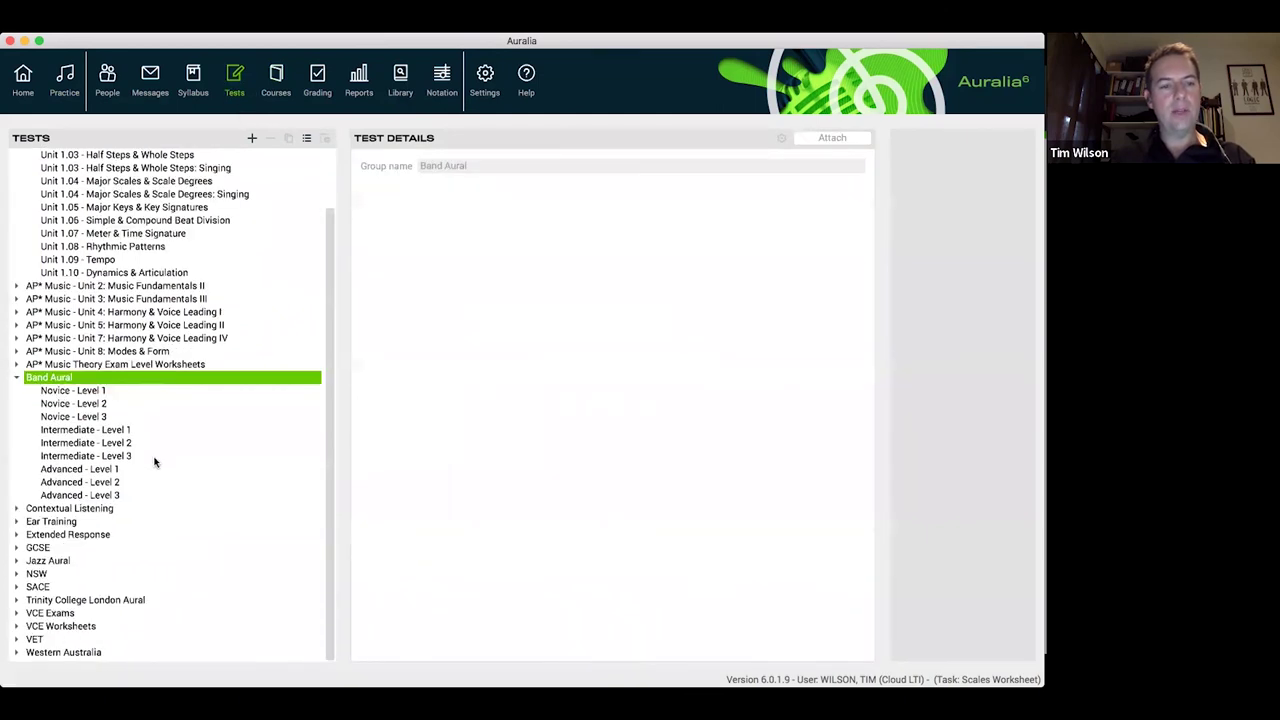
{"action": "double_click", "coordinate": [51, 521]}
{"action": "scroll", "coordinate": [170, 450], "scroll_direction": "down", "scroll_amount": 5}
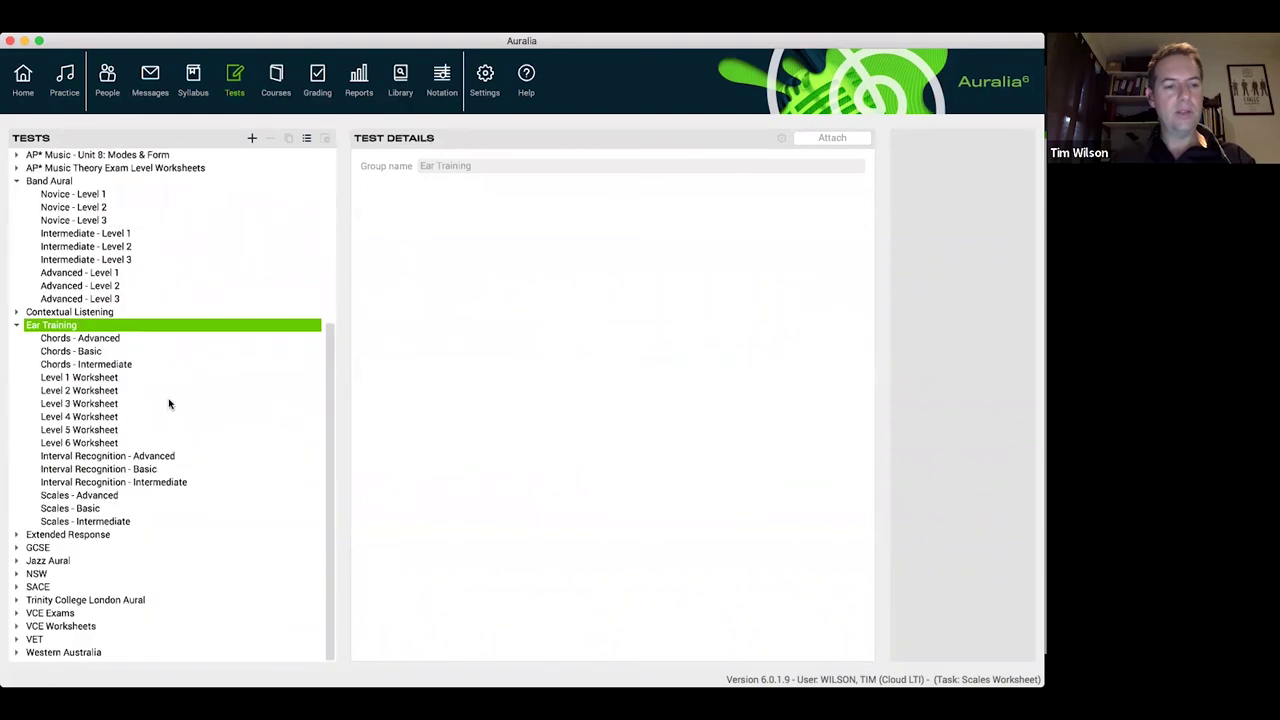
{"action": "left_click", "coordinate": [106, 339]}
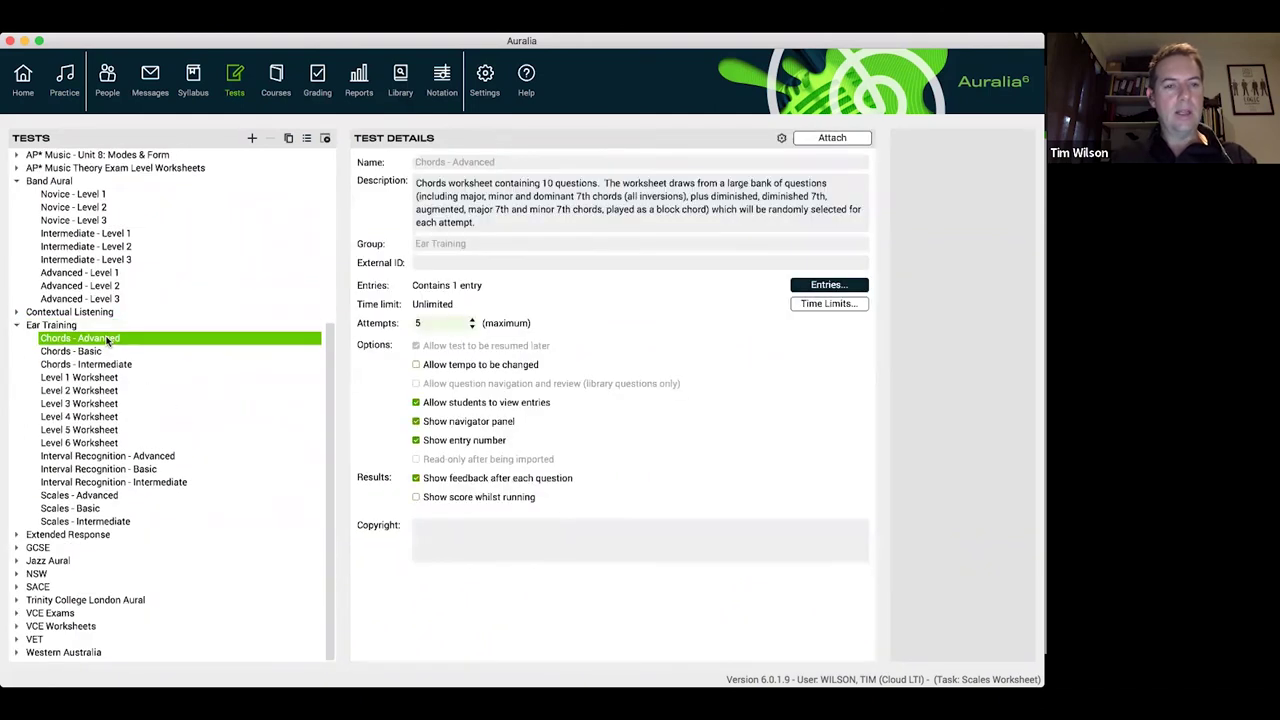
{"action": "left_click", "coordinate": [115, 511]}
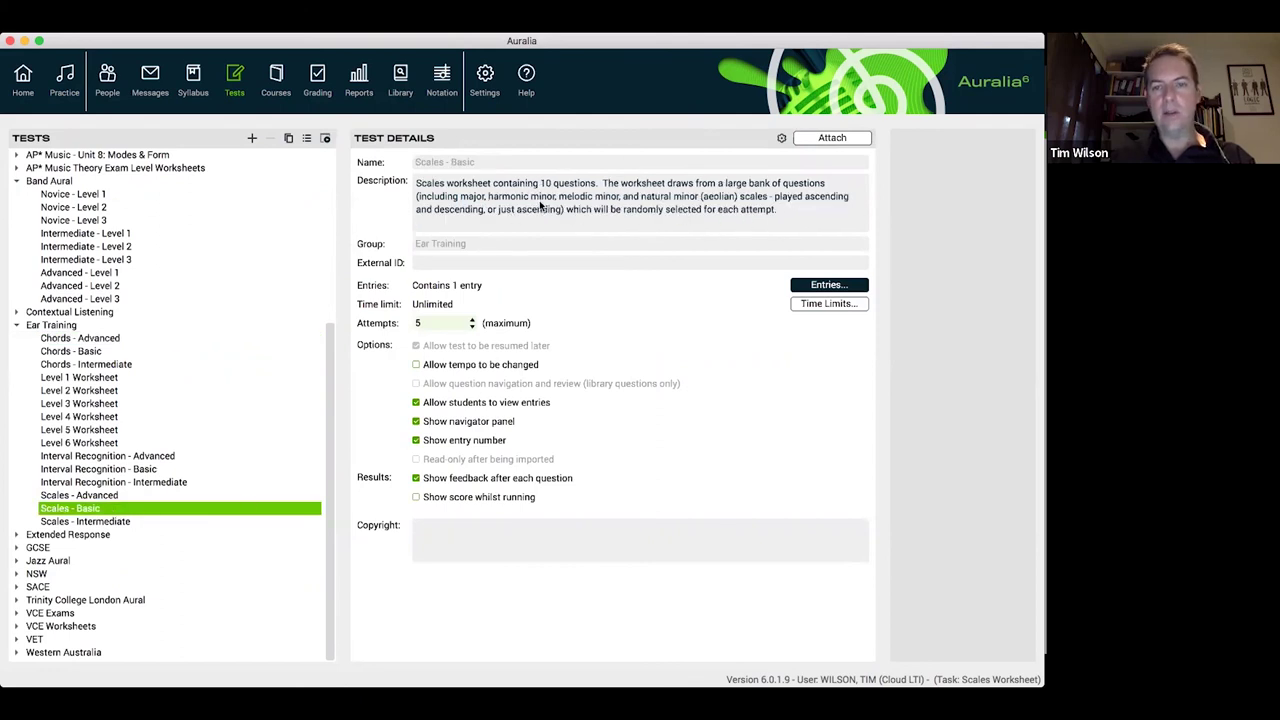
{"action": "left_click", "coordinate": [834, 140]}
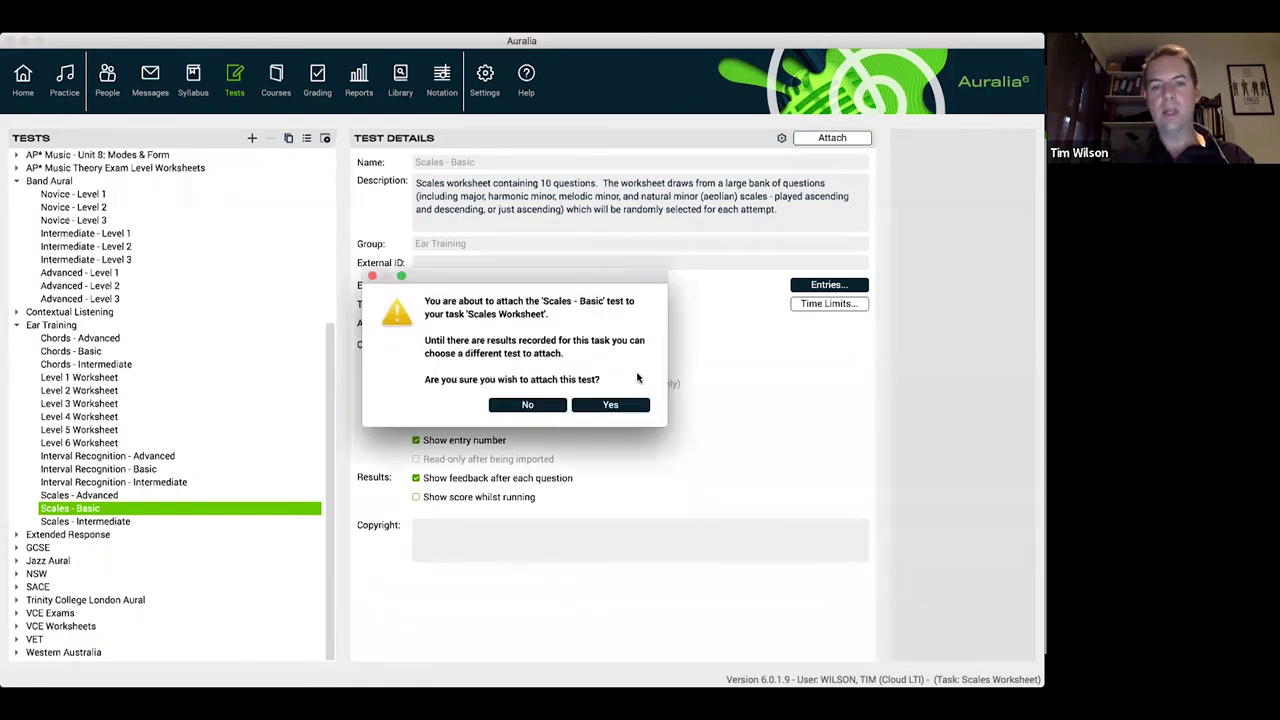
{"action": "left_click", "coordinate": [612, 405]}
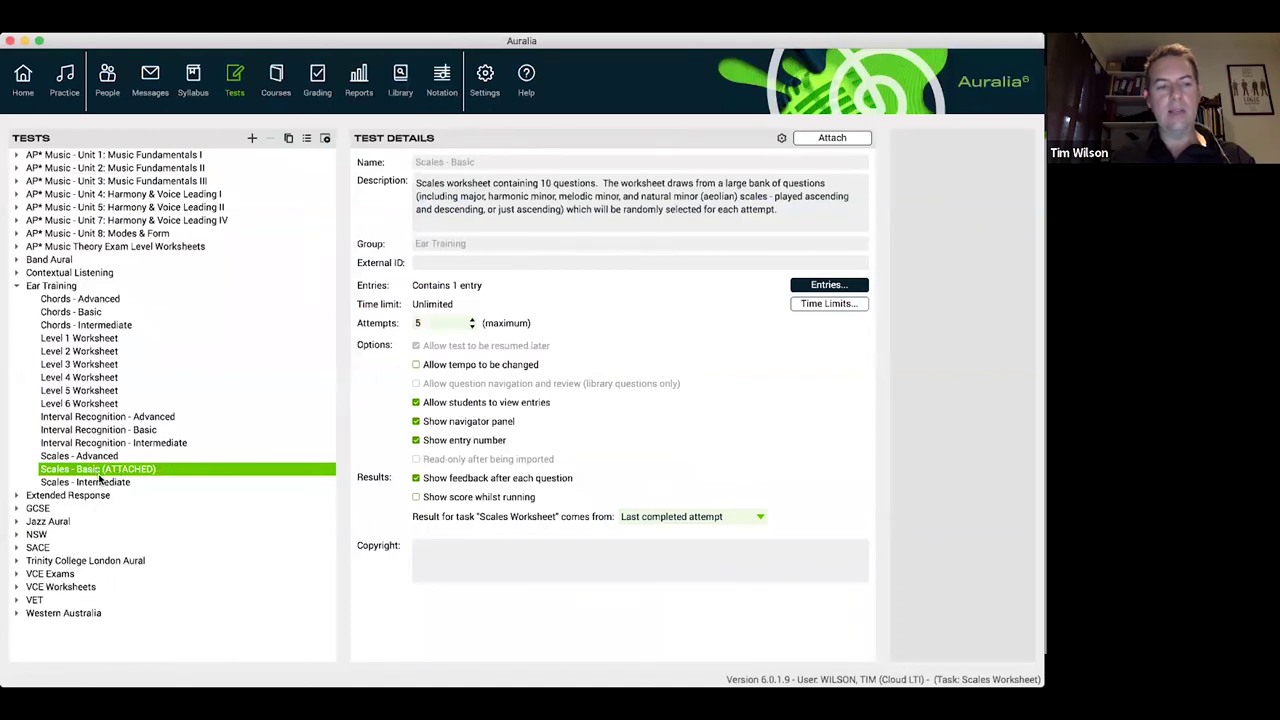
- Close Auralia, return to the Scales Worksheet assignment in Canvas and launch the browser version of its task
{"action": "left_click", "coordinate": [9, 41]}
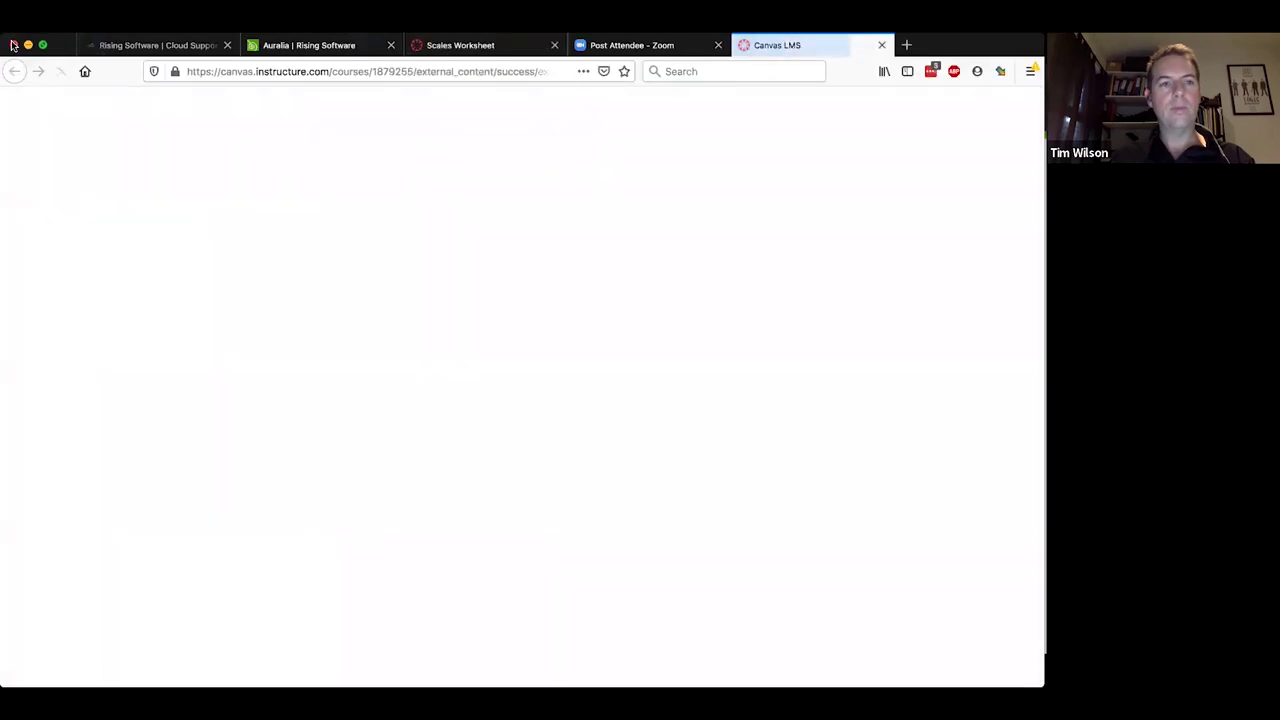
{"action": "left_click", "coordinate": [881, 45]}
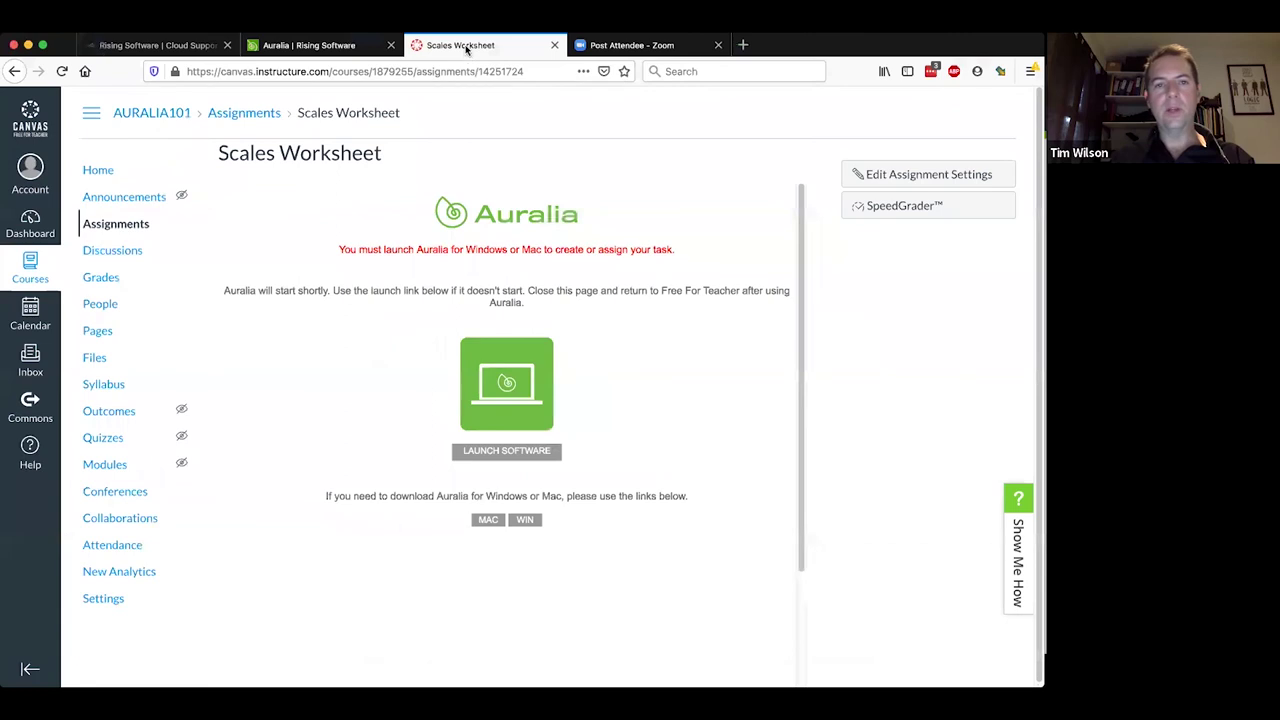
{"action": "left_click", "coordinate": [125, 226]}
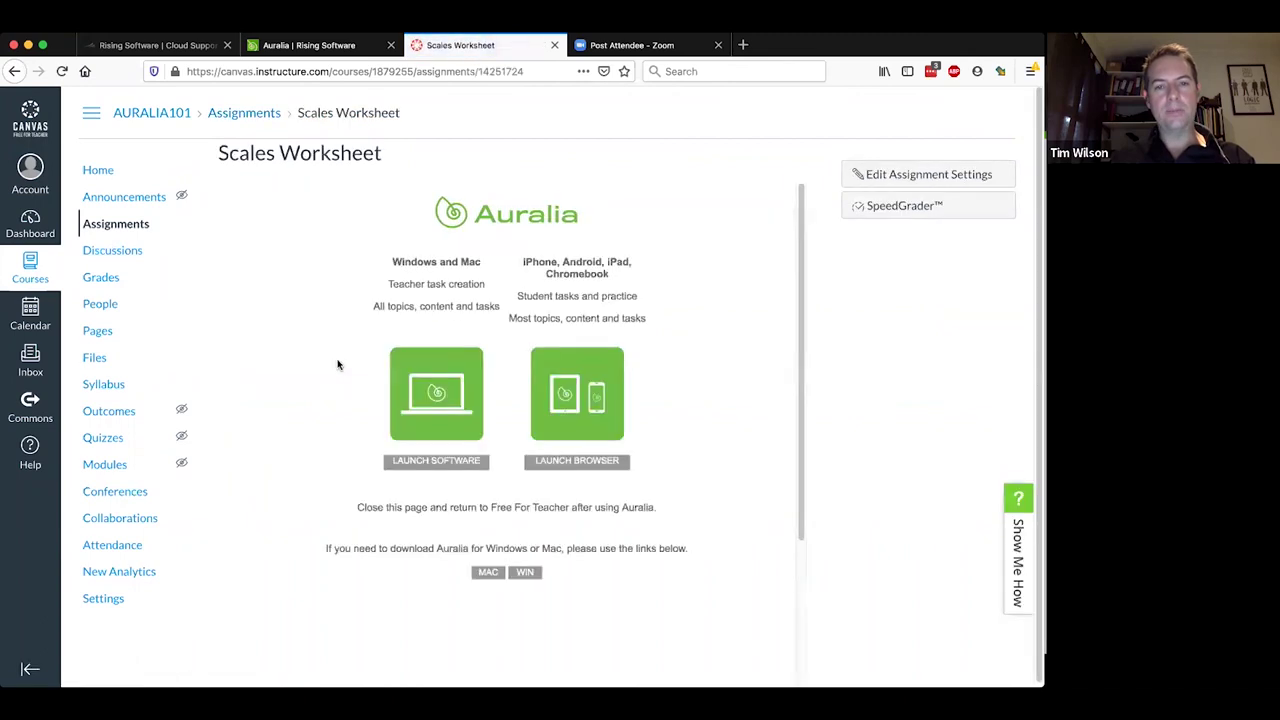
{"action": "left_click", "coordinate": [590, 396]}
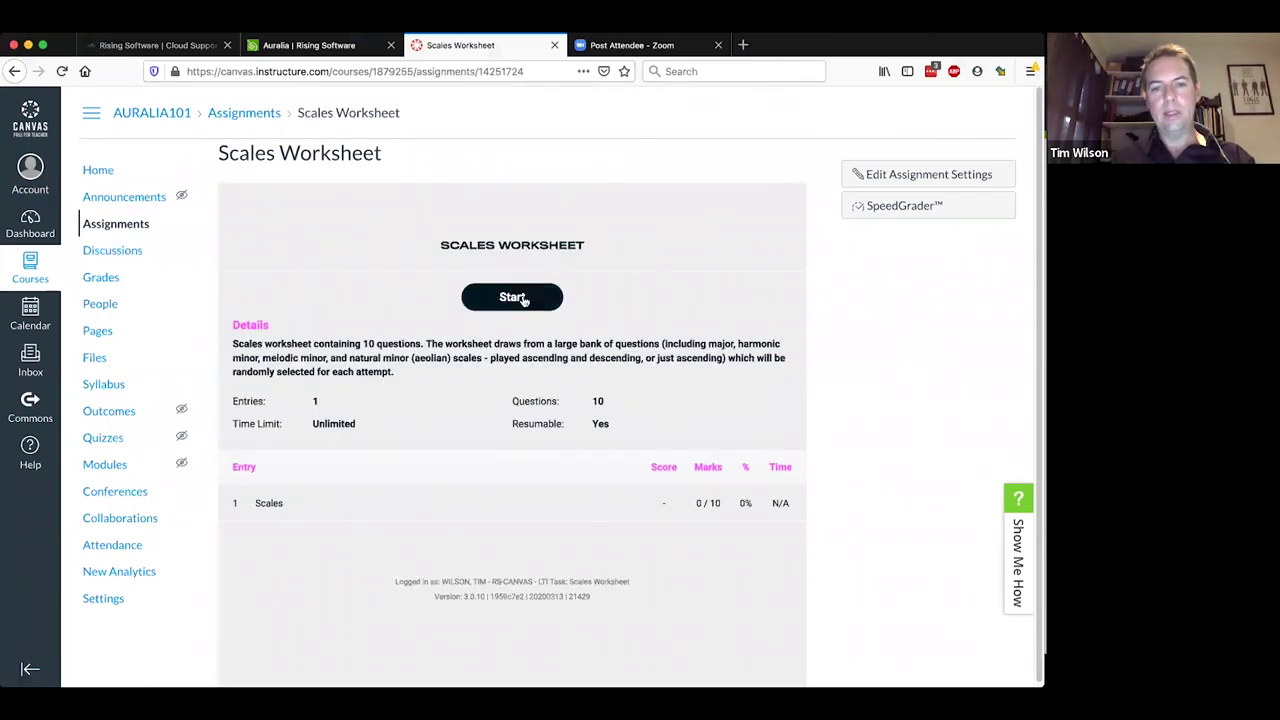
- Start the Scales Worksheet and answer the first question with Melodic minor and the second with Harmonic minor
{"action": "left_click", "coordinate": [523, 298]}
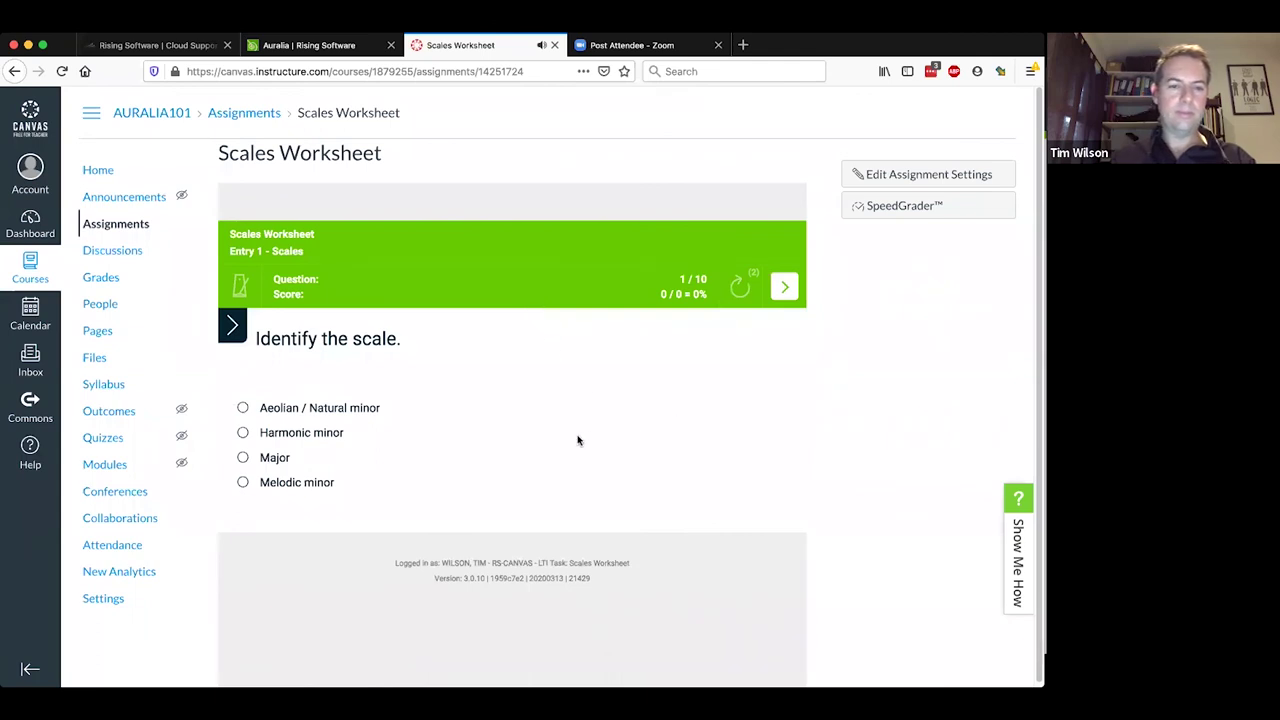
{"action": "left_click", "coordinate": [318, 482]}
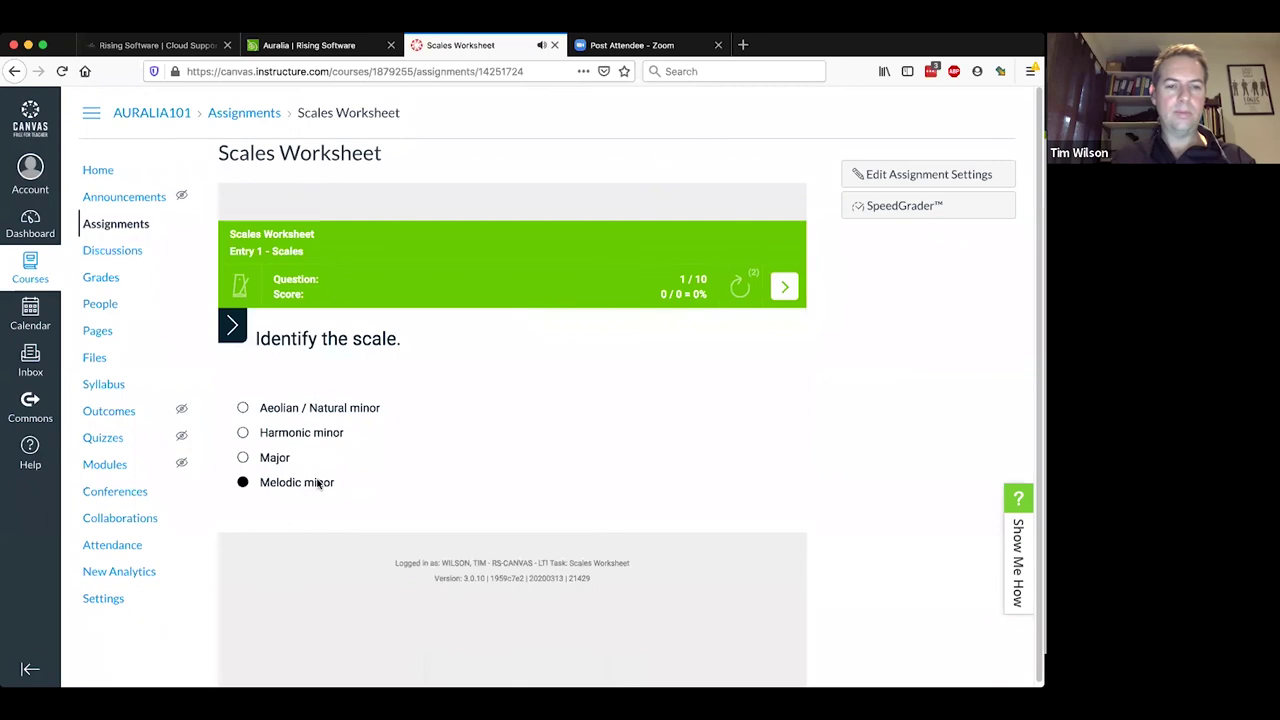
{"action": "left_click", "coordinate": [790, 290]}
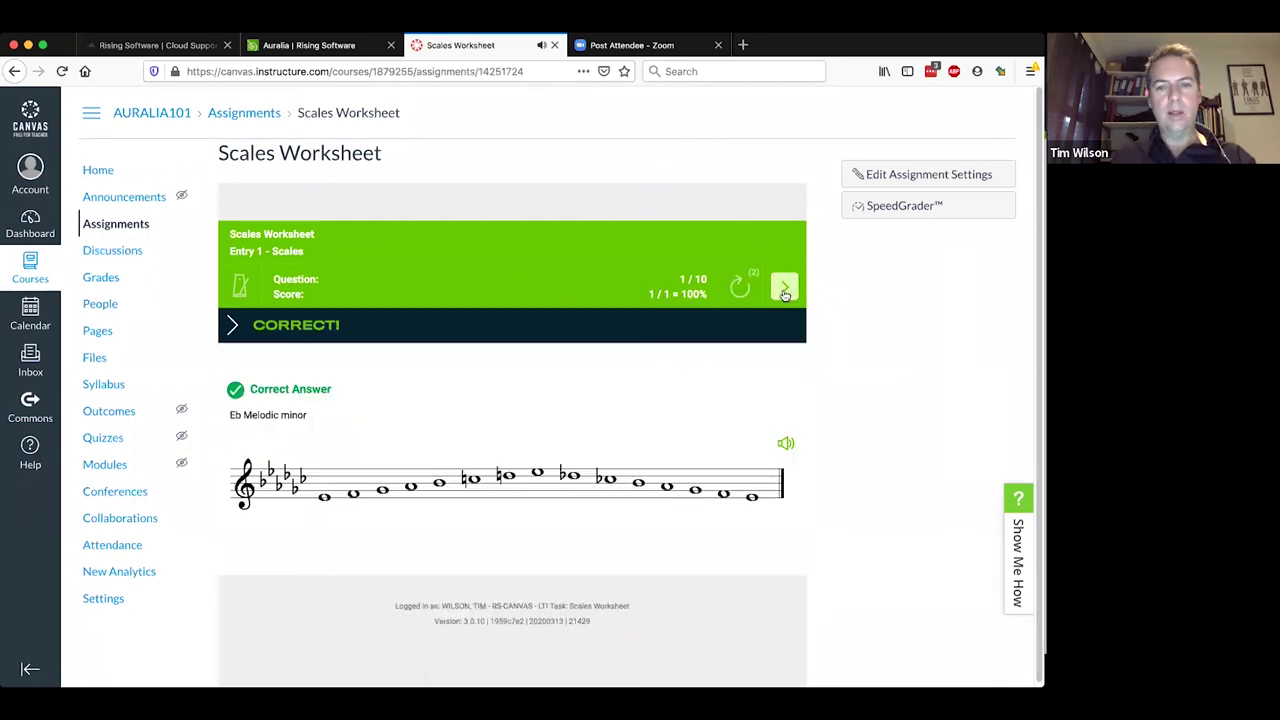
{"action": "left_click", "coordinate": [785, 290]}
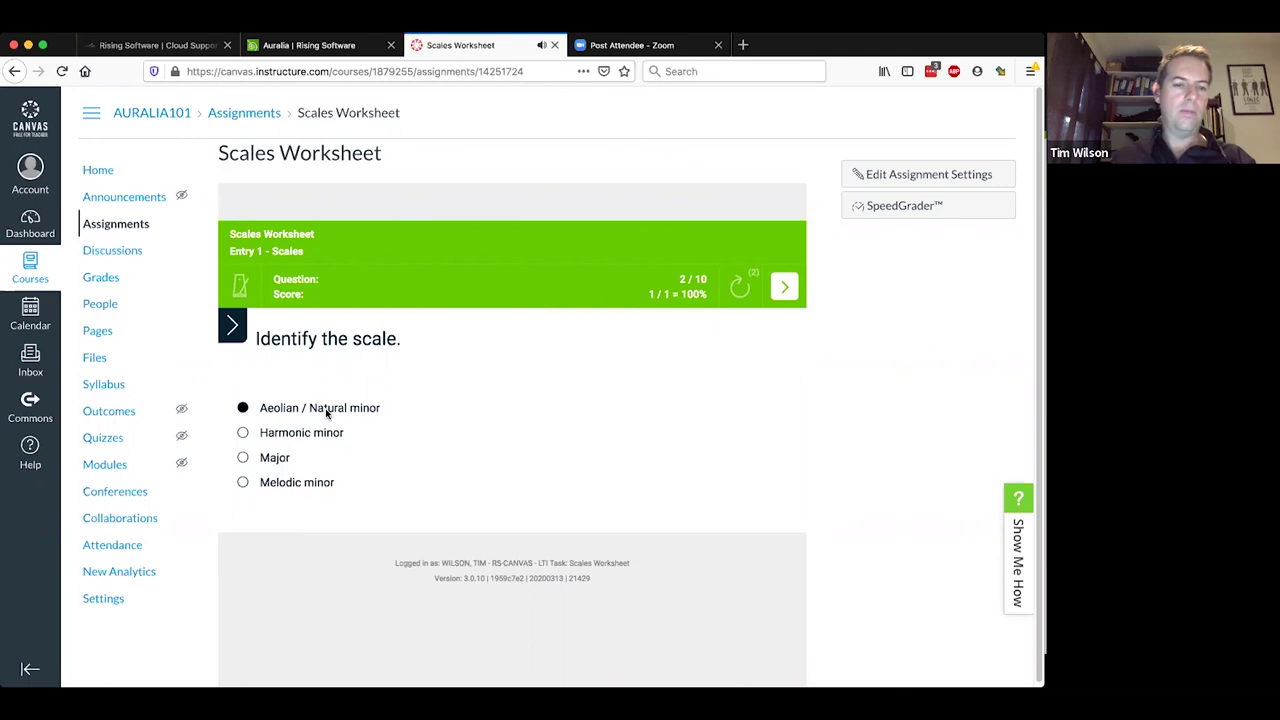
{"action": "left_click", "coordinate": [340, 433]}
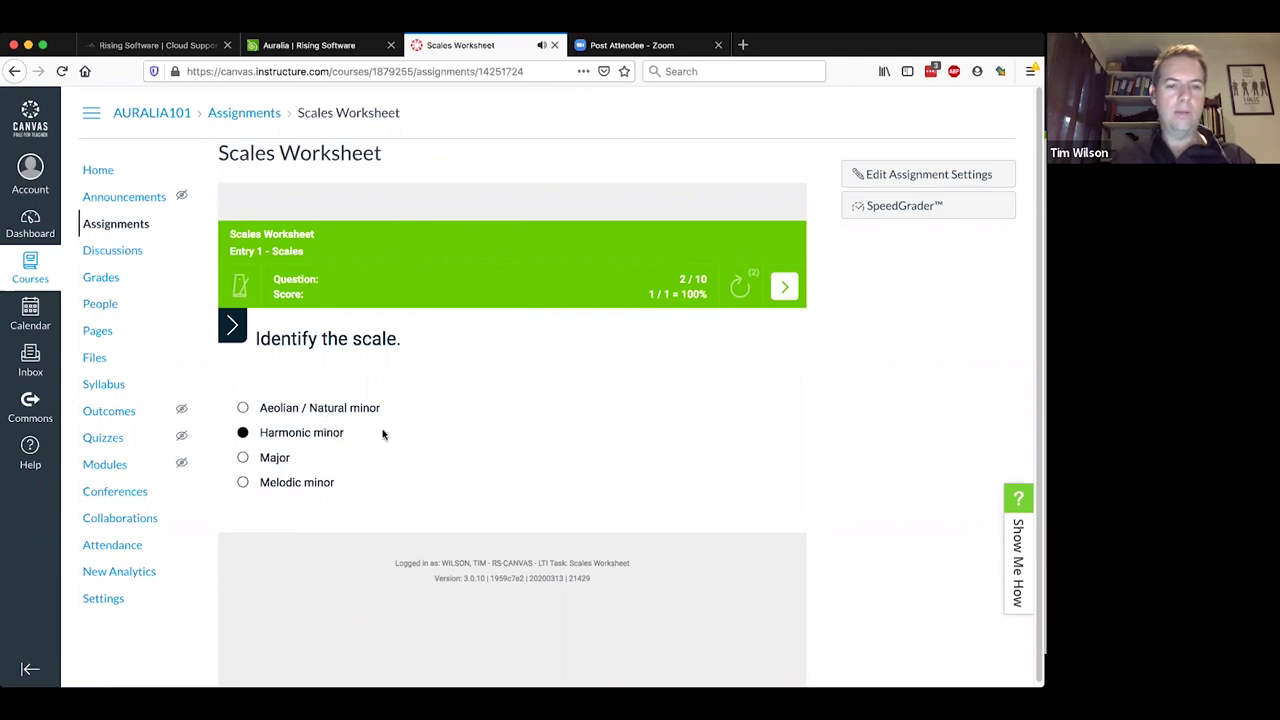
{"action": "left_click", "coordinate": [786, 290]}
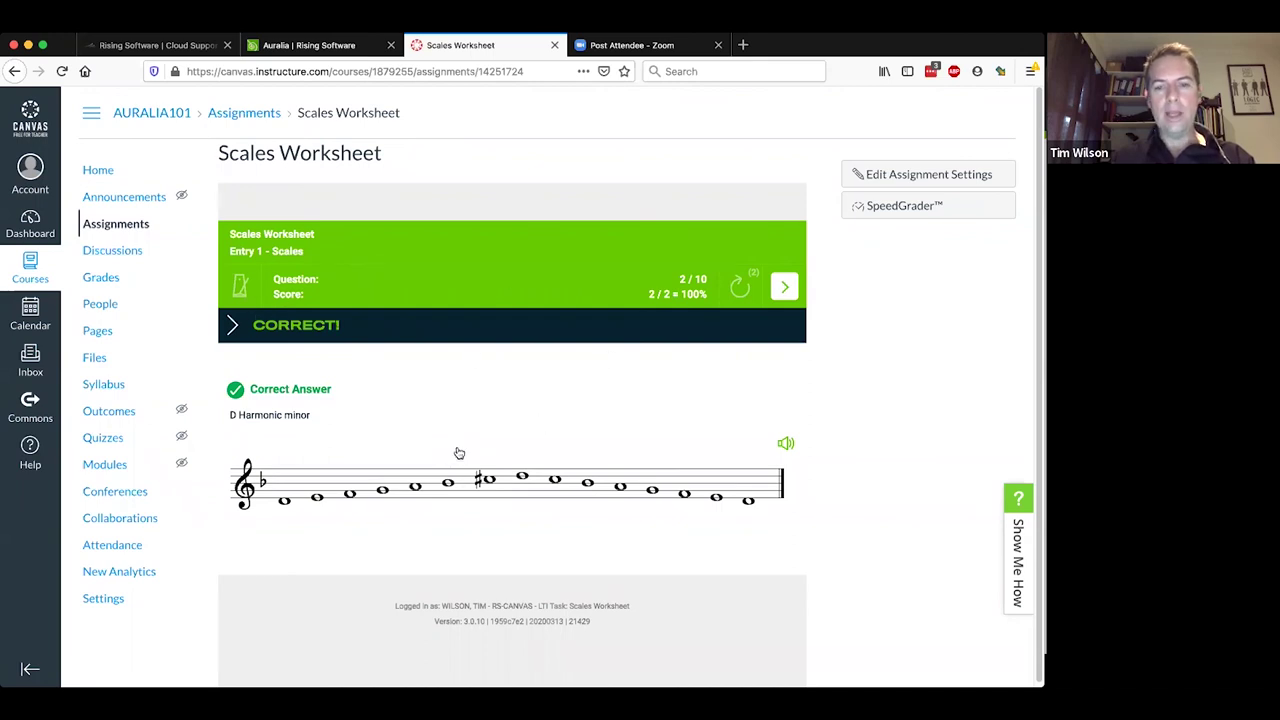
- Open the course gradebook and view the listed student's individual grades page
{"action": "scroll", "coordinate": [633, 391], "scroll_direction": "down", "scroll_amount": 1}
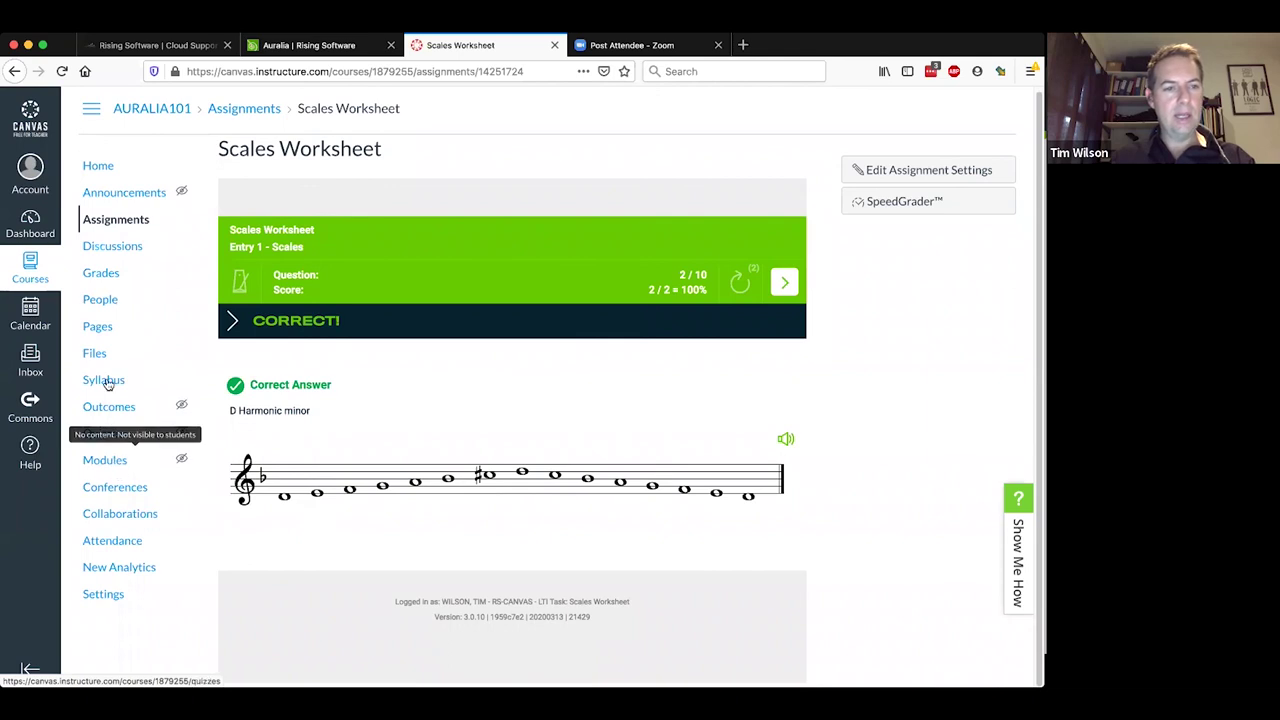
{"action": "left_click", "coordinate": [105, 276]}
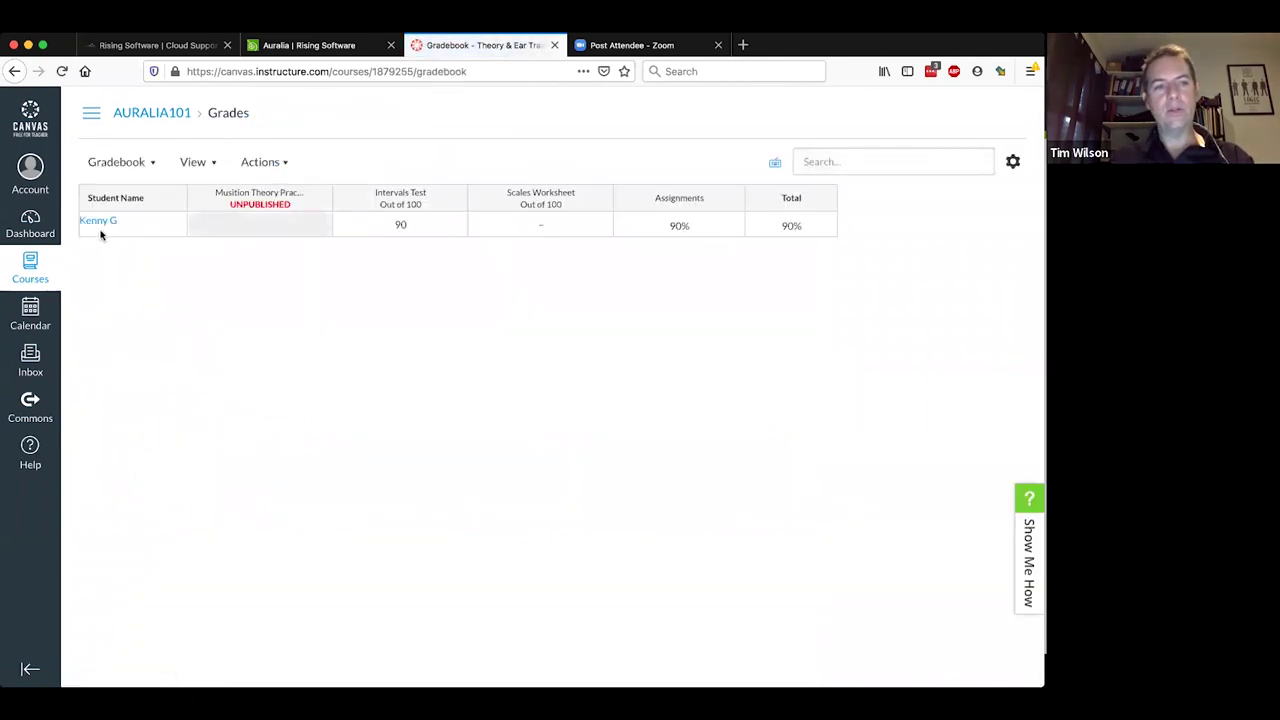
{"action": "left_click", "coordinate": [98, 222]}
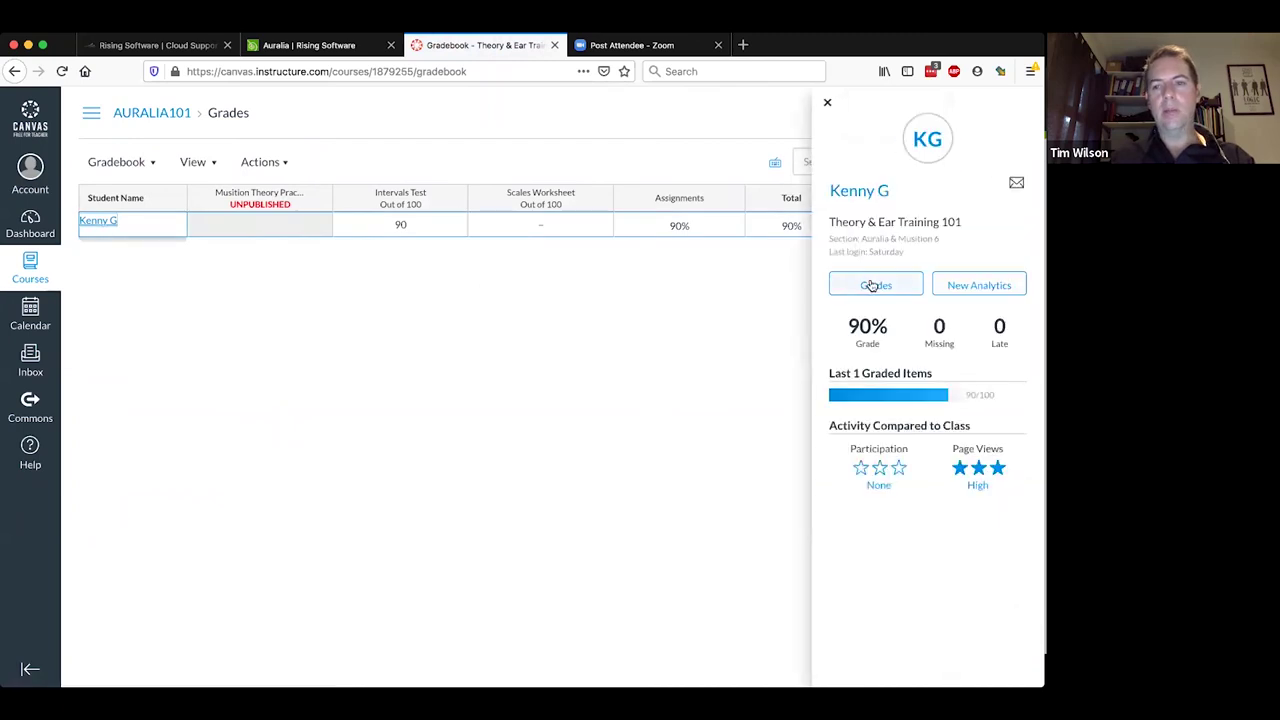
{"action": "left_click", "coordinate": [875, 286]}
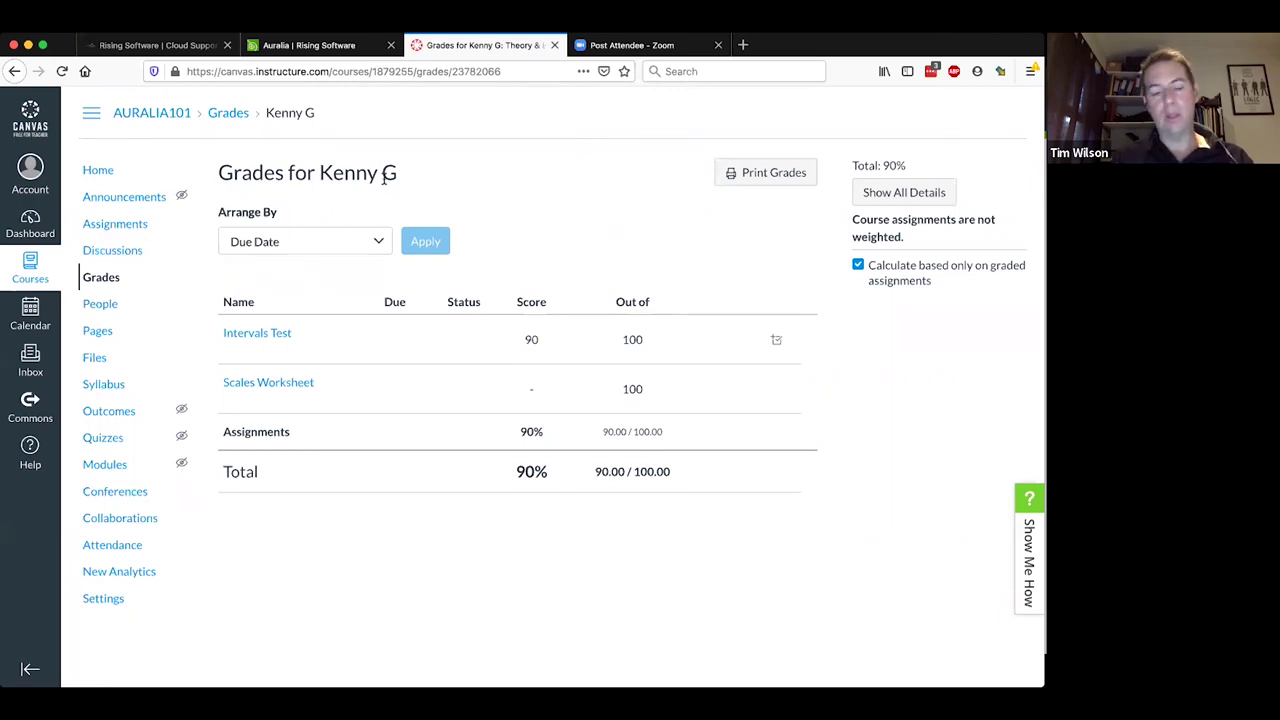
- Switch to the Acrobat Reader presentation, advance it to the Courses slide, and switch to Musition
{"action": "key", "text": "super+Tab"}
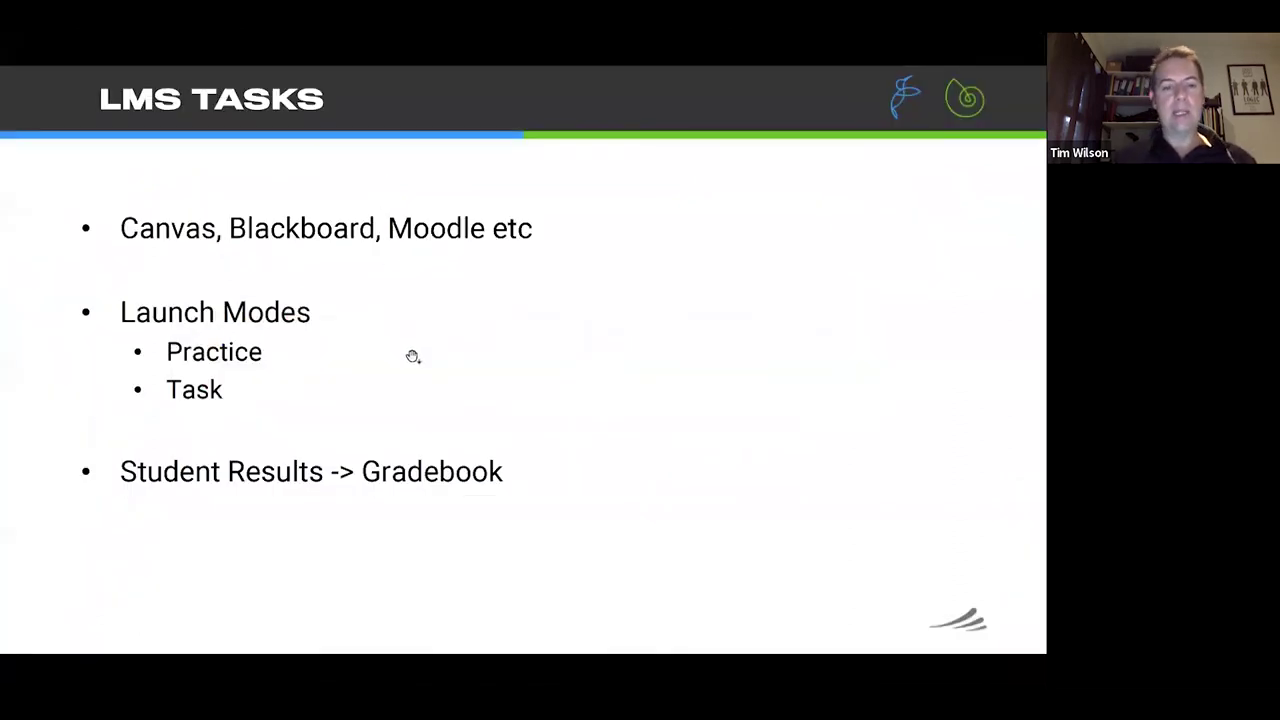
{"action": "key", "text": "Right"}
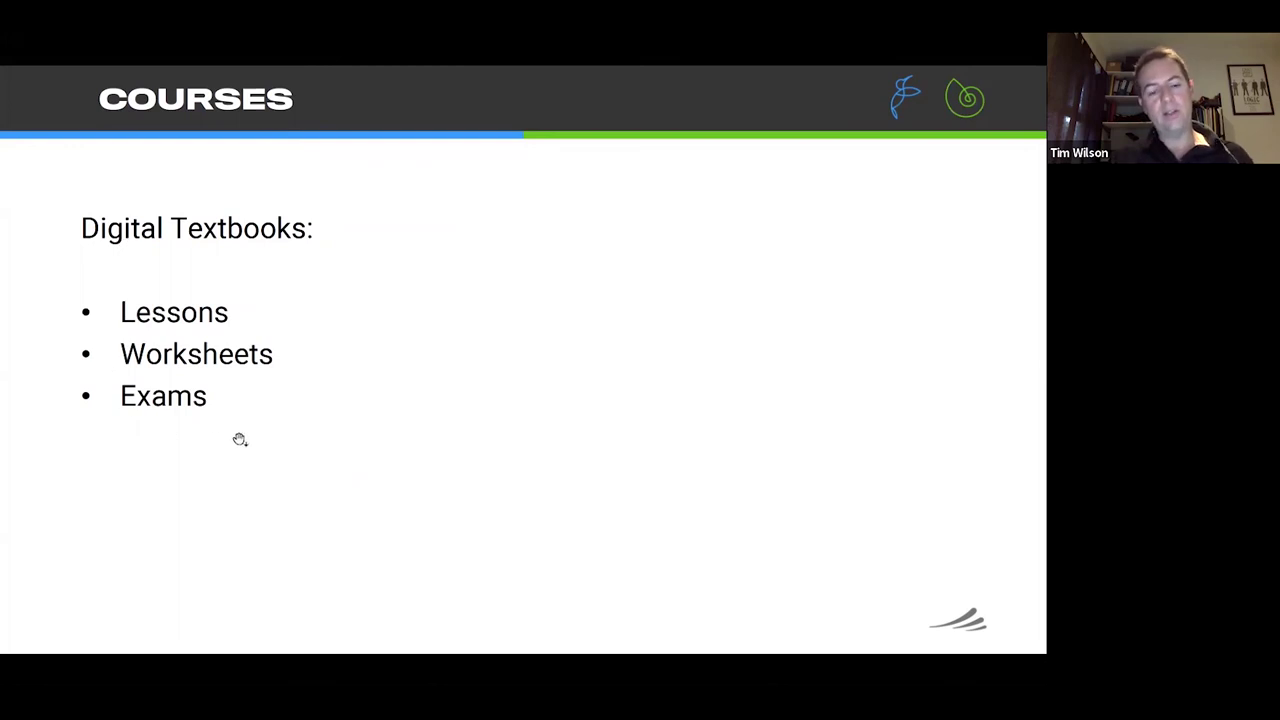
{"action": "key", "text": "super+Tab"}
{"action": "key", "text": "super+Tab"}
{"action": "key", "text": "super+Tab"}
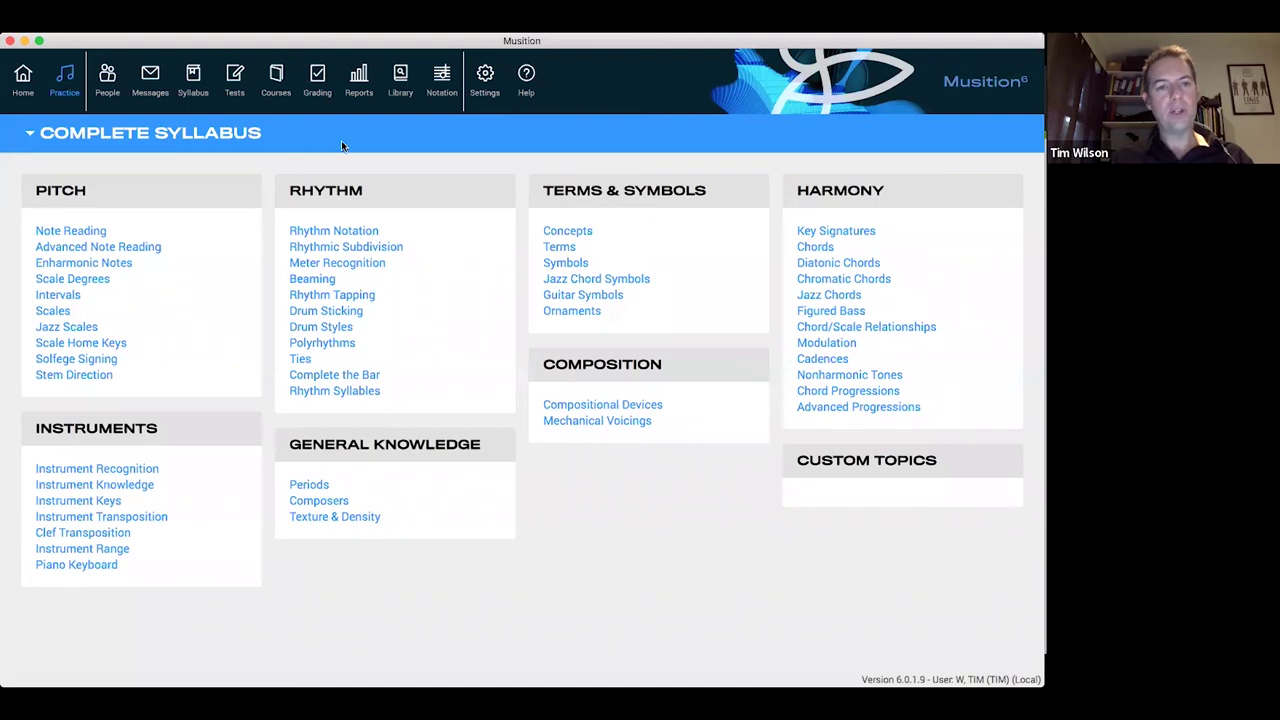
- Open the Musition courses and select Novice - Level 1 in the Band Theory Course group
{"action": "left_click", "coordinate": [289, 86]}
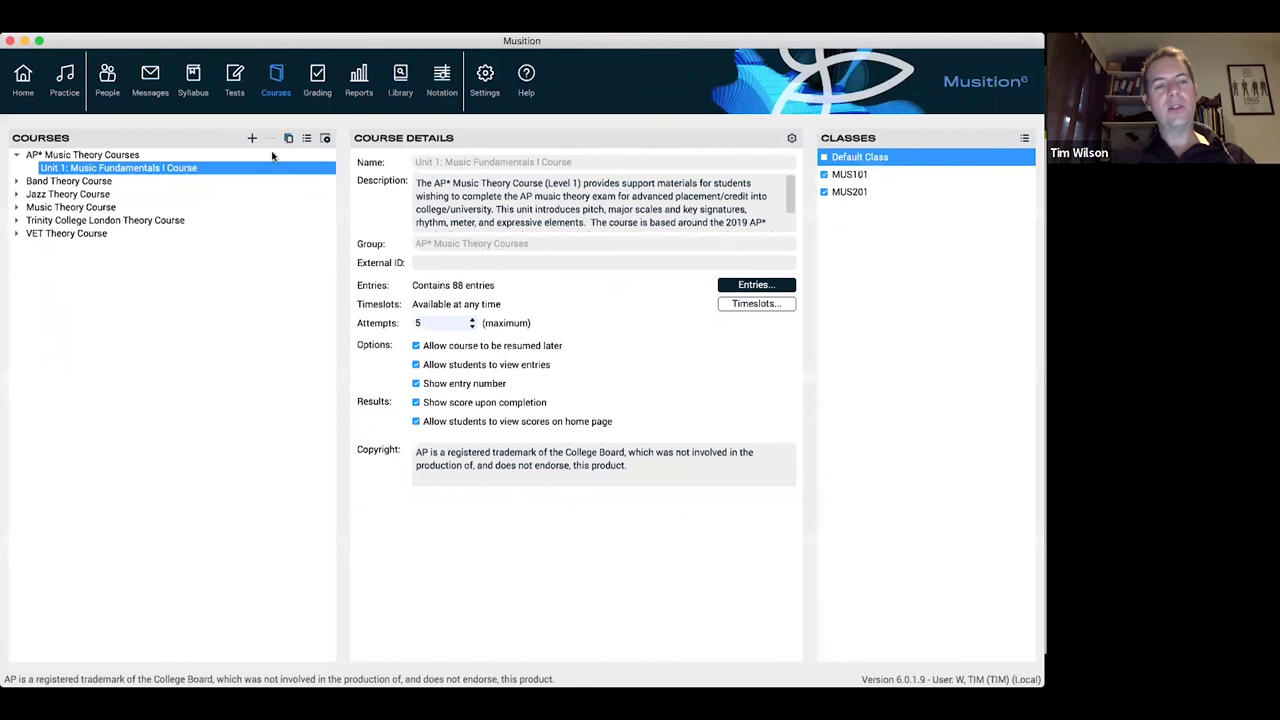
{"action": "left_click", "coordinate": [15, 156]}
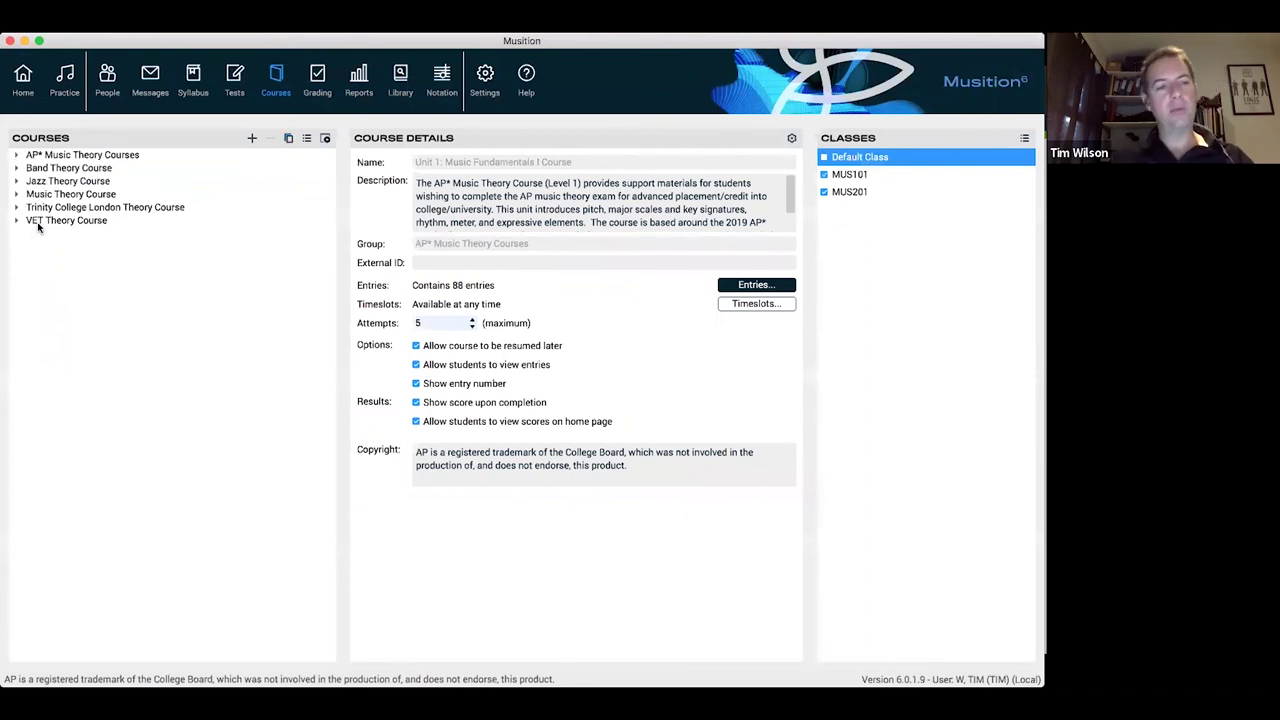
{"action": "left_click", "coordinate": [16, 169]}
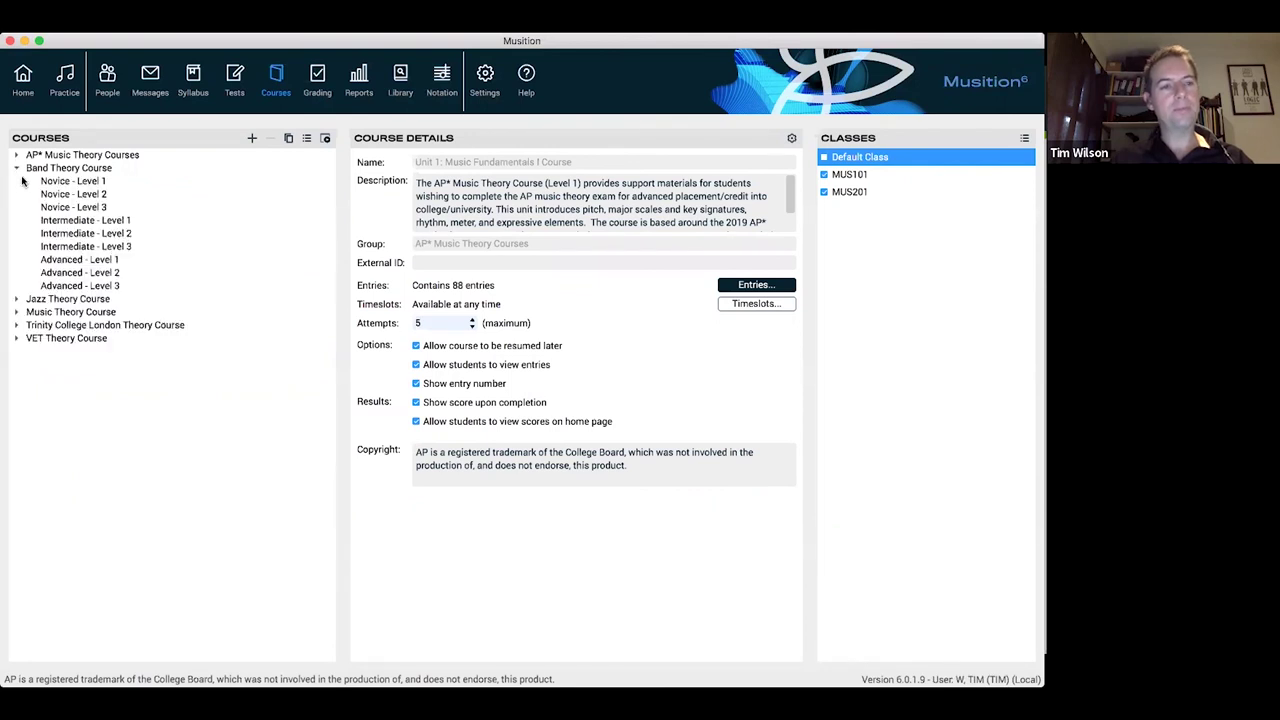
{"action": "left_click", "coordinate": [87, 185]}
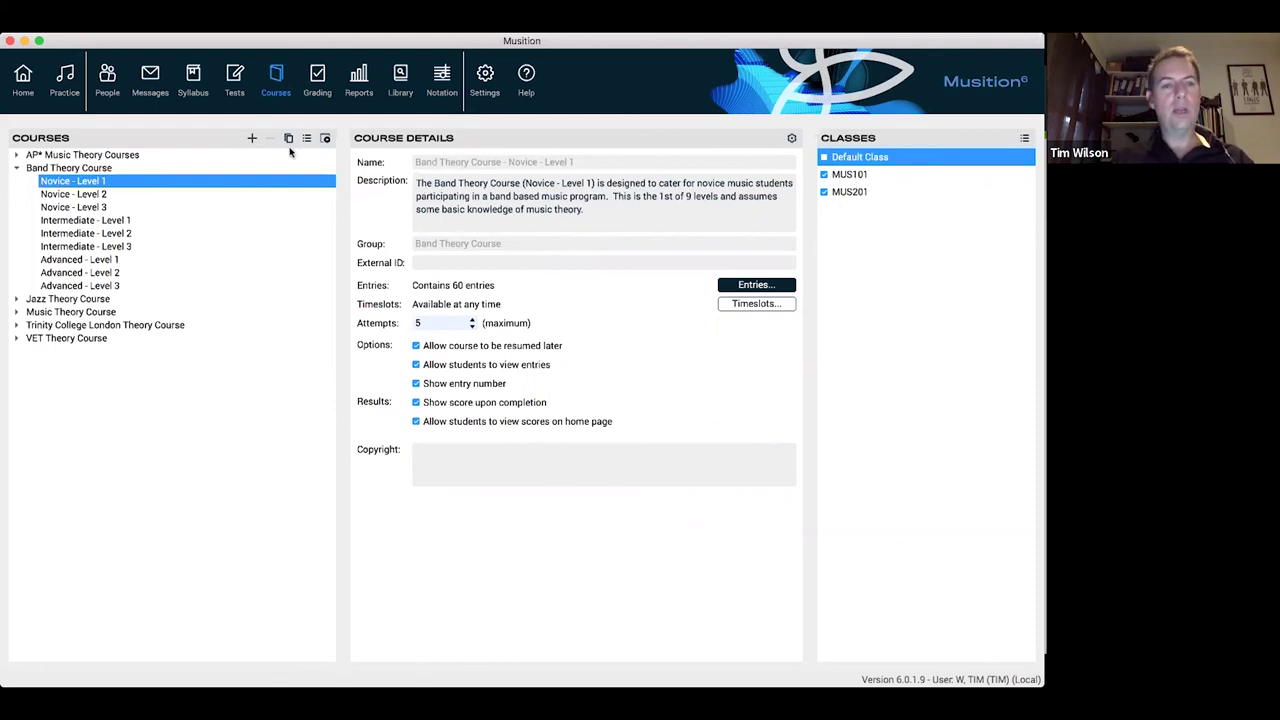
- Run the Novice - Level 1 course and arrange its entry list and text windows side by side
{"action": "left_click", "coordinate": [326, 140]}
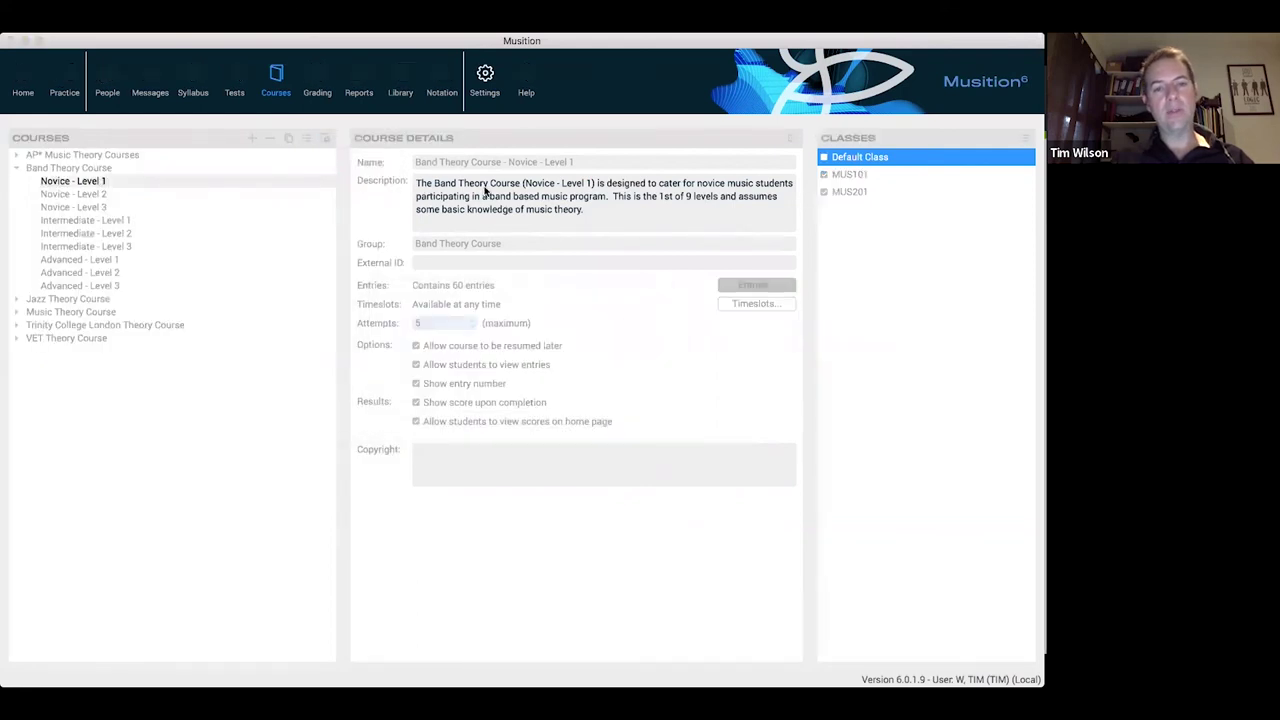
{"action": "left_click_drag", "start_coordinate": [457, 135], "coordinate": [576, 113]}
{"action": "left_click_drag", "start_coordinate": [184, 131], "coordinate": [181, 120]}
{"action": "left_click", "coordinate": [517, 113]}
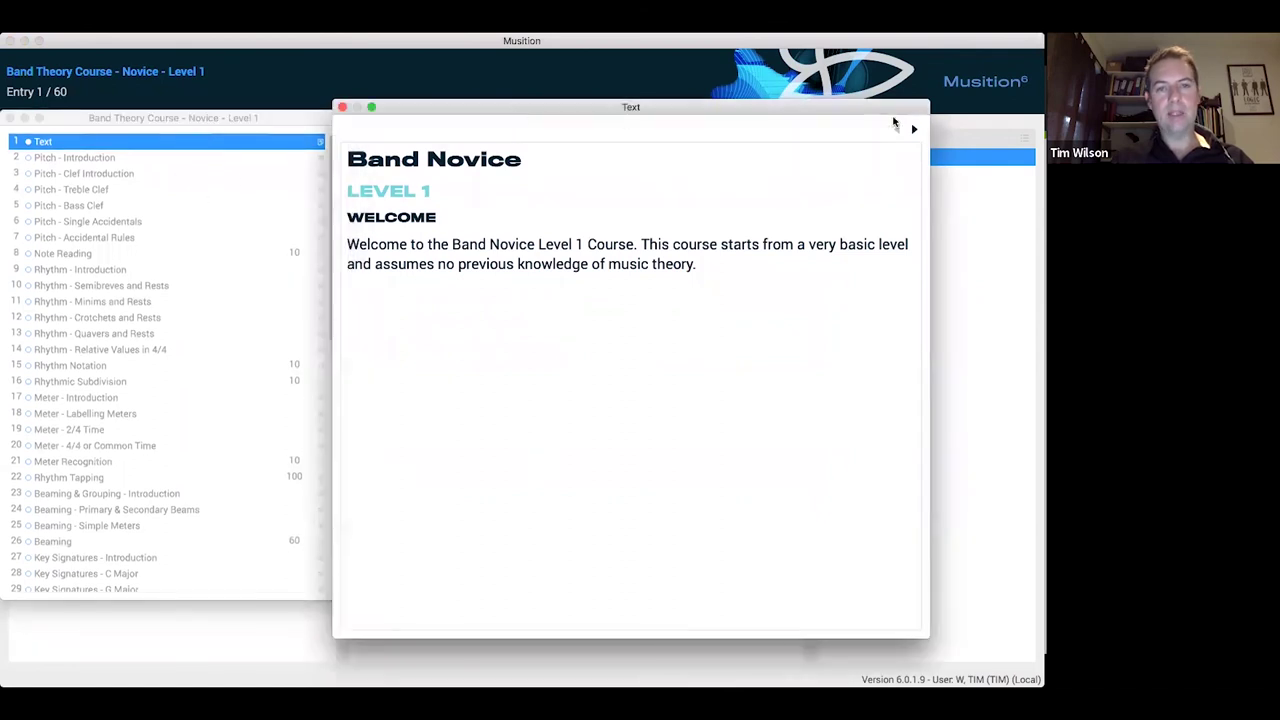
- Advance to the Pitch - Introduction lesson and play its staff notation example of low to high pitches
{"action": "left_click", "coordinate": [914, 131]}
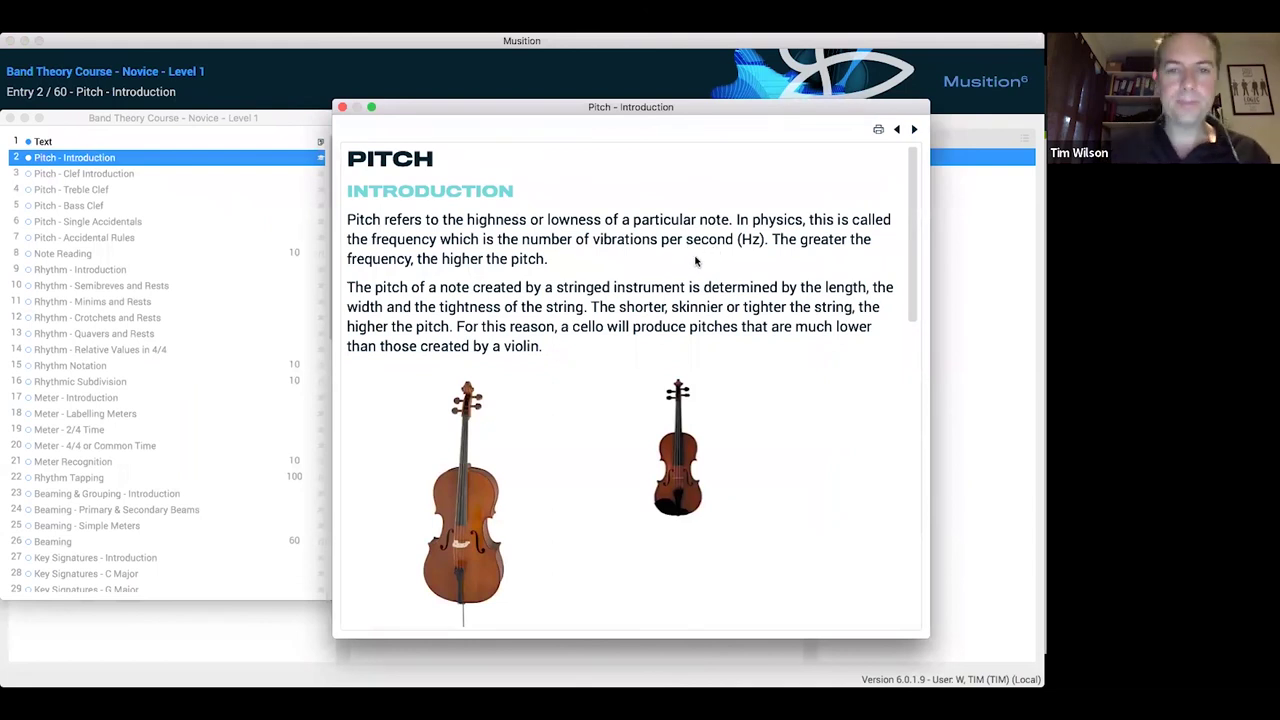
{"action": "scroll", "coordinate": [642, 388], "scroll_direction": "down", "scroll_amount": 5}
{"action": "scroll", "coordinate": [642, 388], "scroll_direction": "down", "scroll_amount": 7}
{"action": "left_click", "coordinate": [615, 475]}
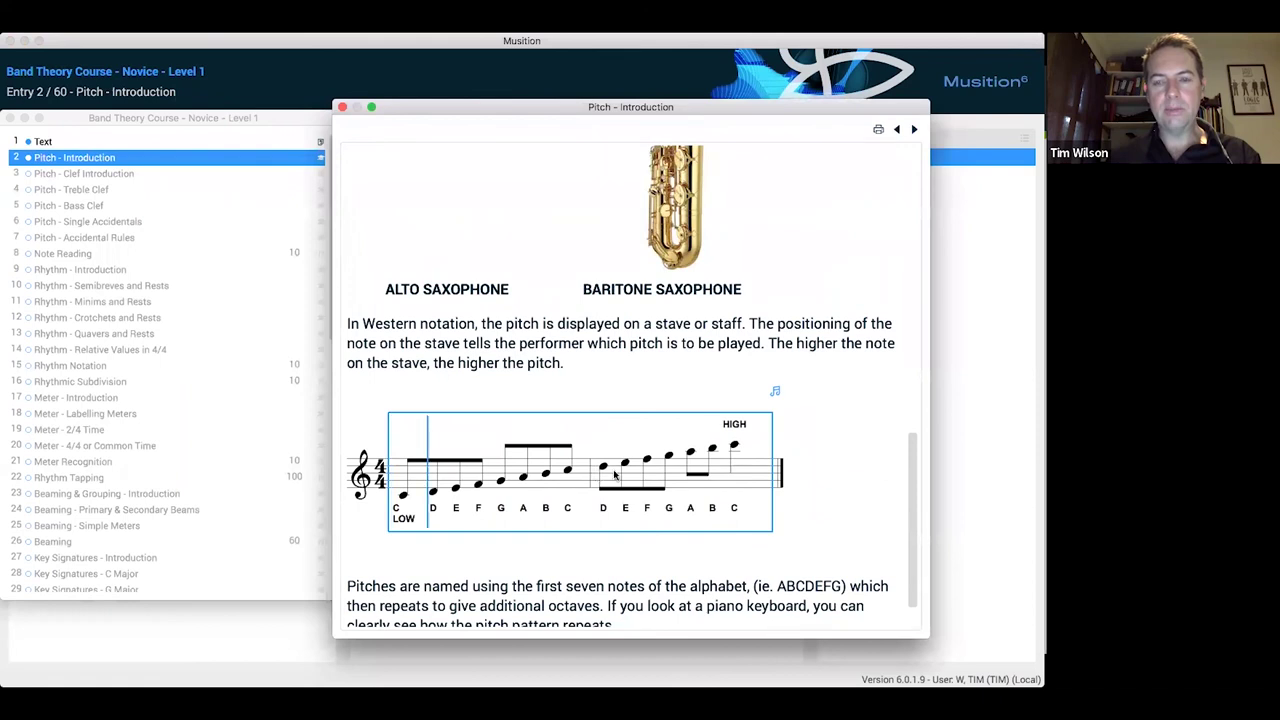
- Page through the Pitch lessons from Clef Introduction to Accidental Rules
{"action": "left_click", "coordinate": [914, 132]}
{"action": "scroll", "coordinate": [810, 300], "scroll_direction": "down", "scroll_amount": 4}
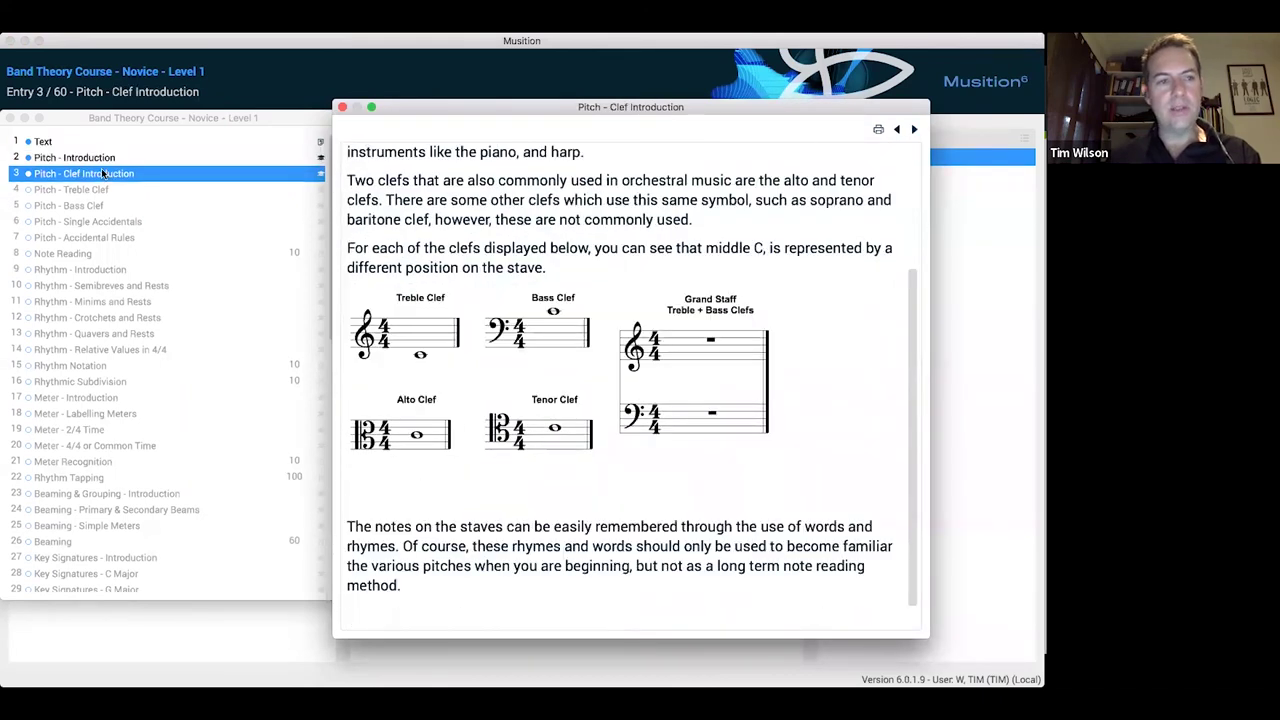
{"action": "left_click", "coordinate": [914, 131]}
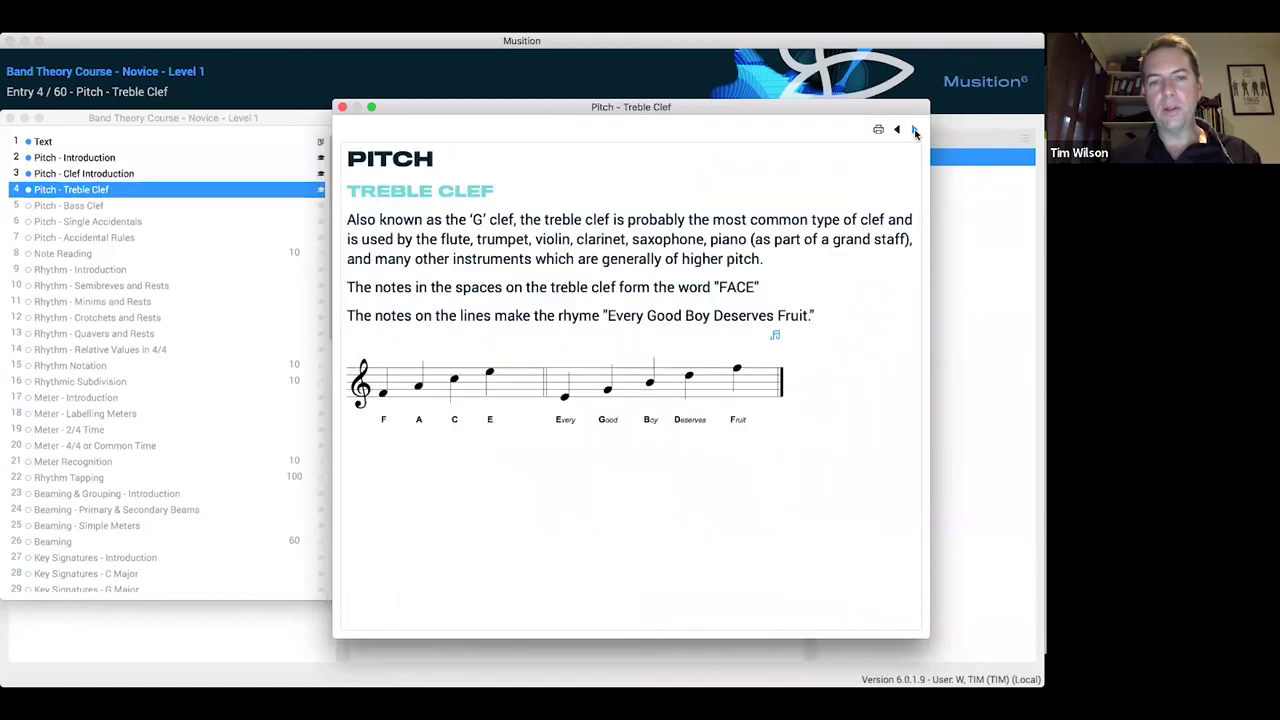
{"action": "left_click", "coordinate": [914, 132]}
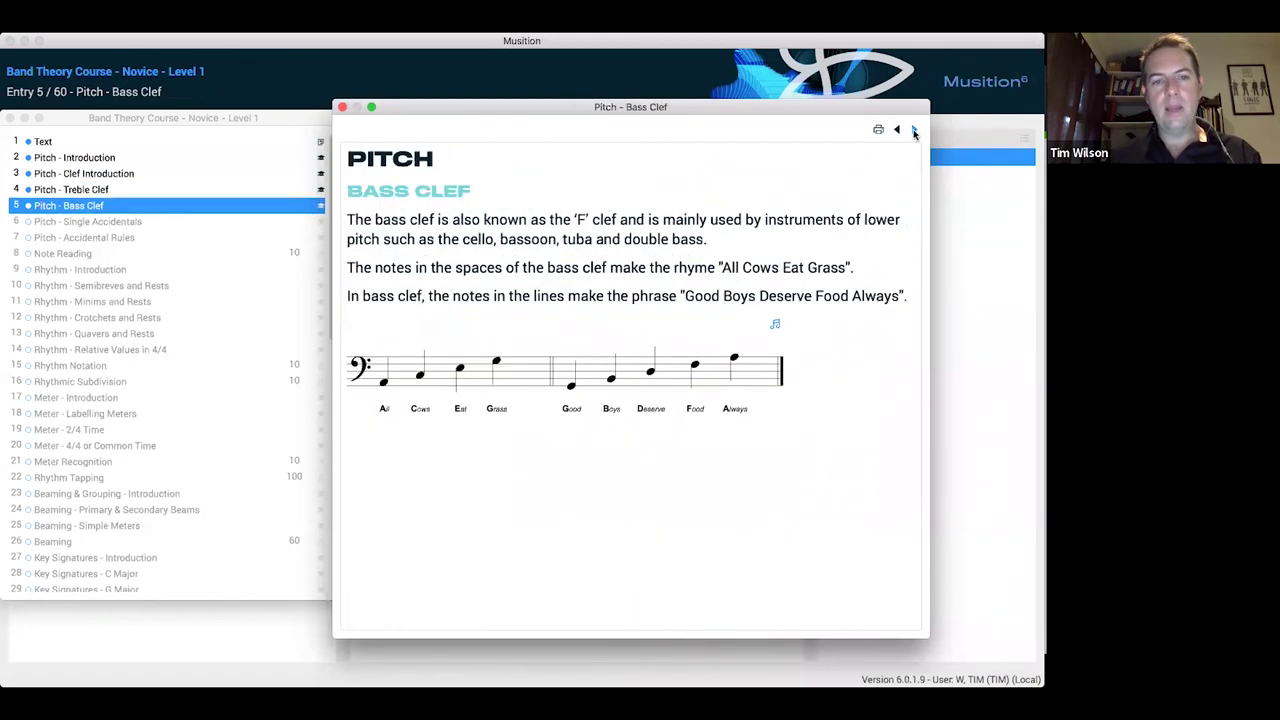
{"action": "left_click", "coordinate": [914, 132]}
{"action": "left_click", "coordinate": [914, 132]}
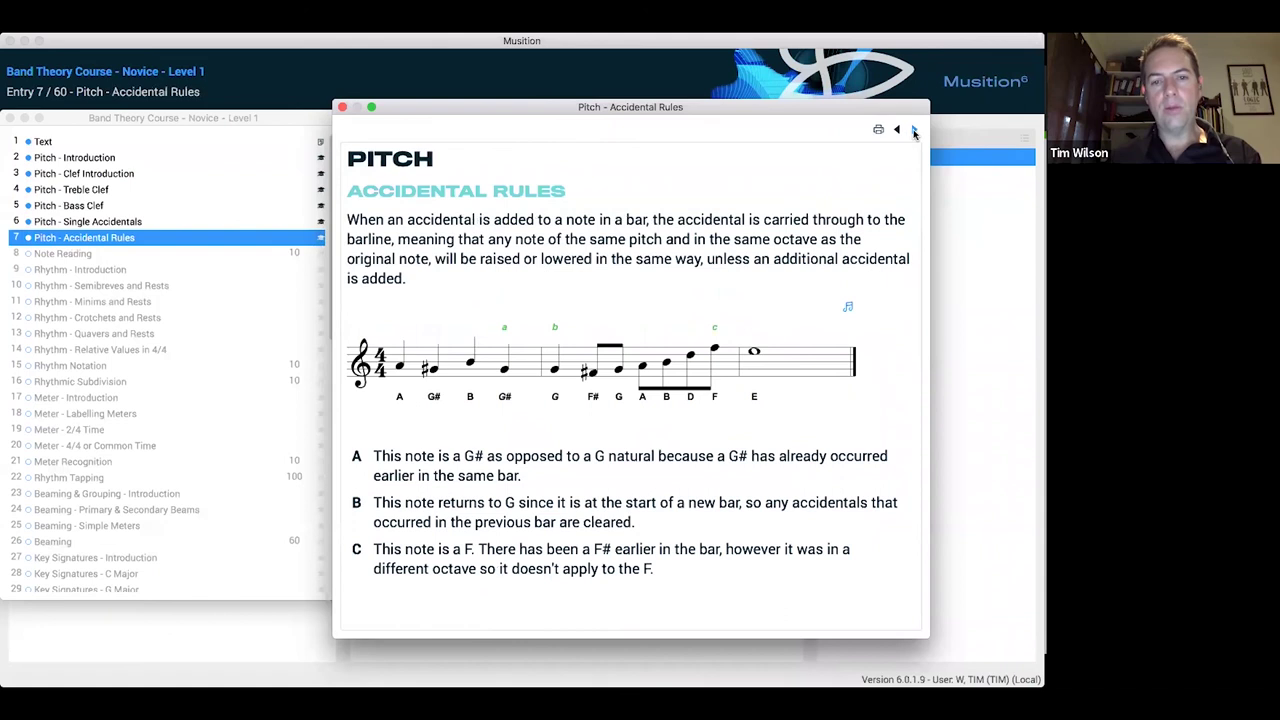
- Advance to the Note Reading drill, answer its first question by placing a G flat on the staff, submit it, and continue the course
{"action": "left_click", "coordinate": [914, 132]}
{"action": "left_click_drag", "start_coordinate": [536, 180], "coordinate": [601, 142]}
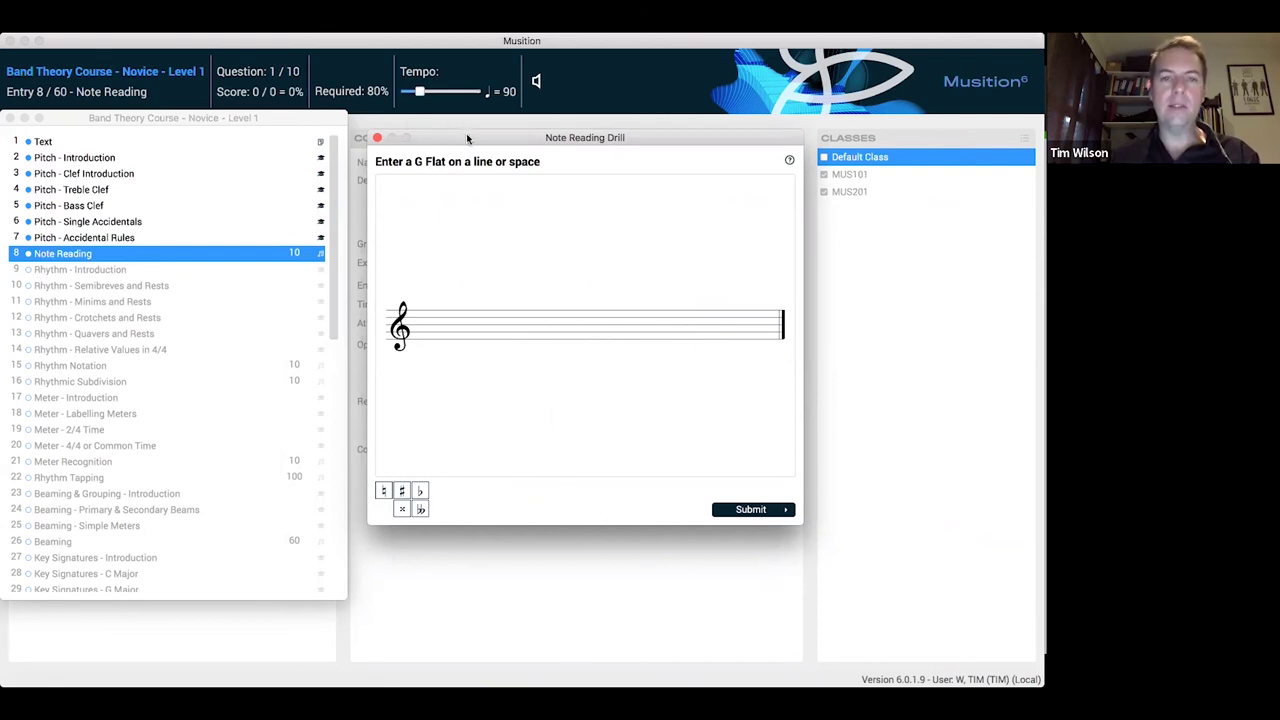
{"action": "left_click_drag", "start_coordinate": [470, 140], "coordinate": [465, 141]}
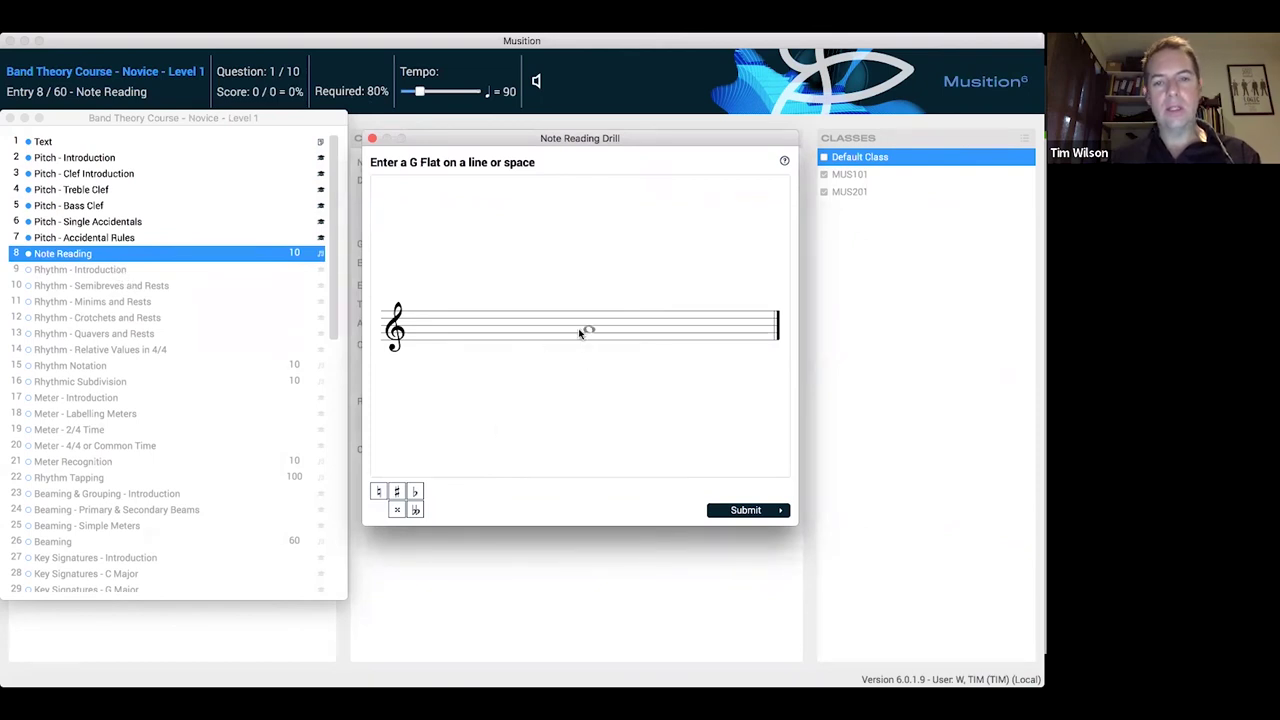
{"action": "left_click", "coordinate": [416, 494]}
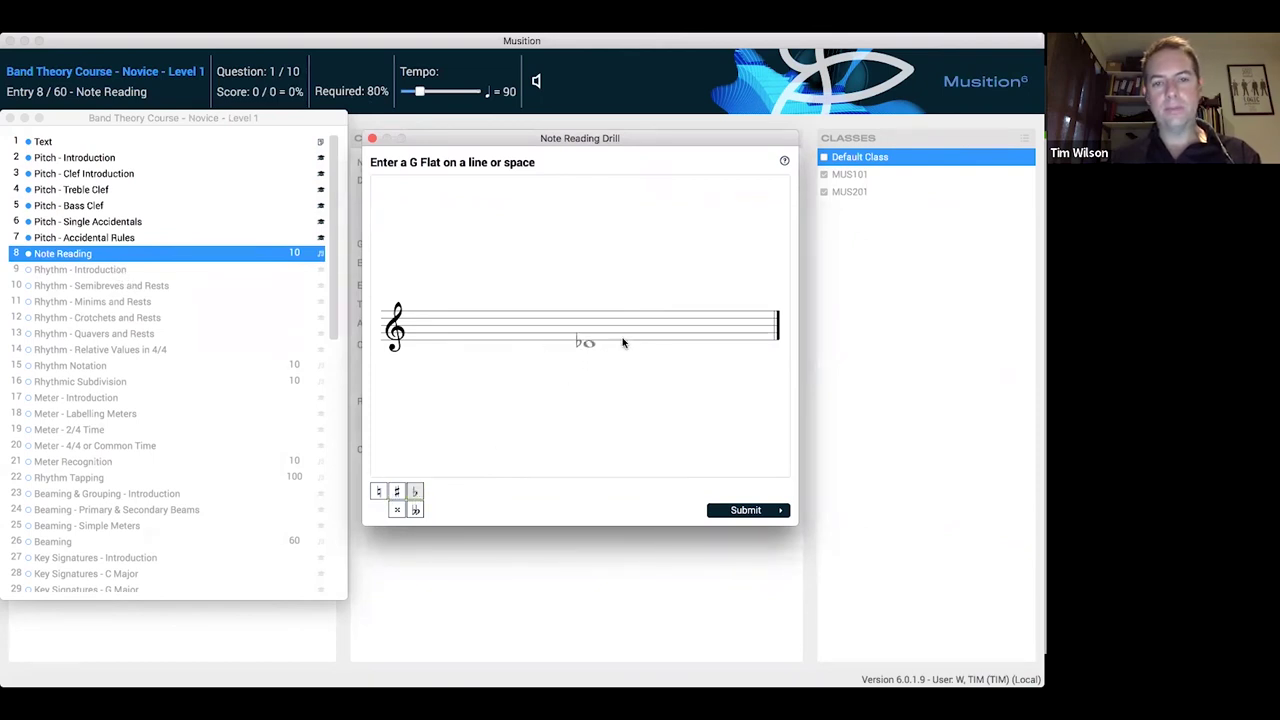
{"action": "left_click", "coordinate": [586, 332]}
{"action": "left_click", "coordinate": [745, 510]}
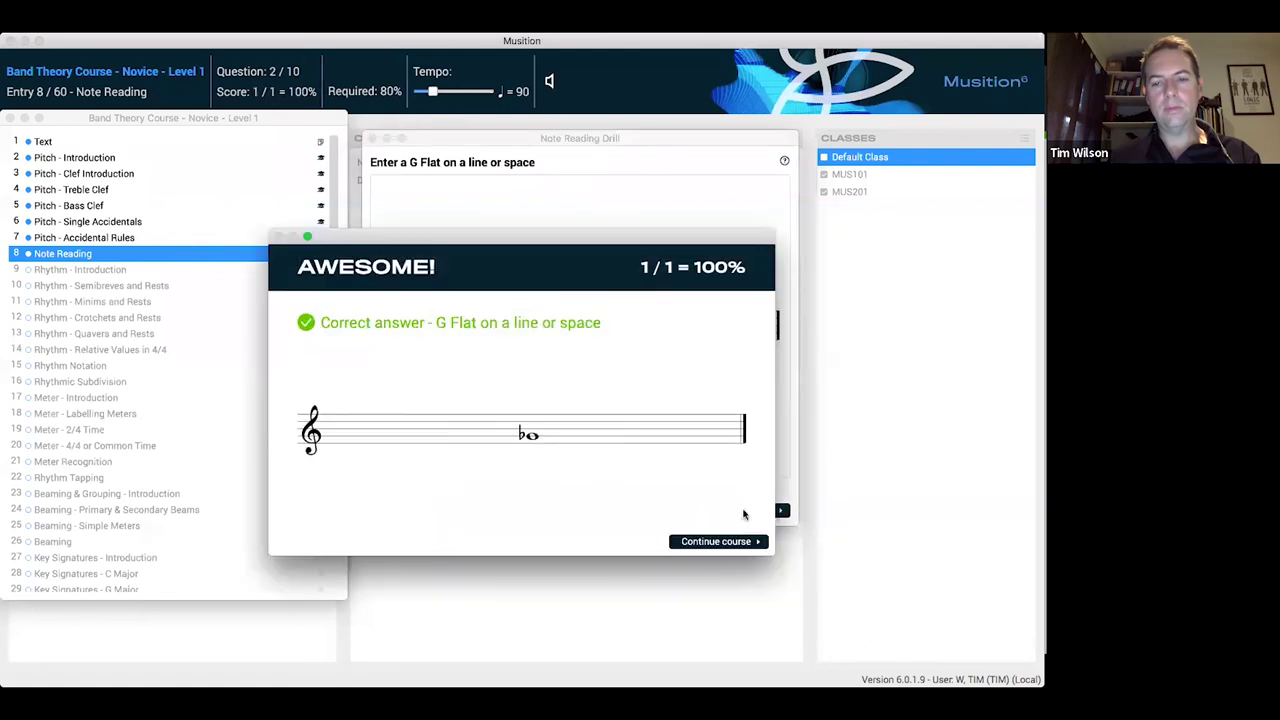
{"action": "left_click", "coordinate": [730, 545]}
- Examine the course's entry list from the Note Reading drill to the last entry, and return to its beginning
{"action": "left_click_drag", "start_coordinate": [332, 232], "coordinate": [330, 249]}
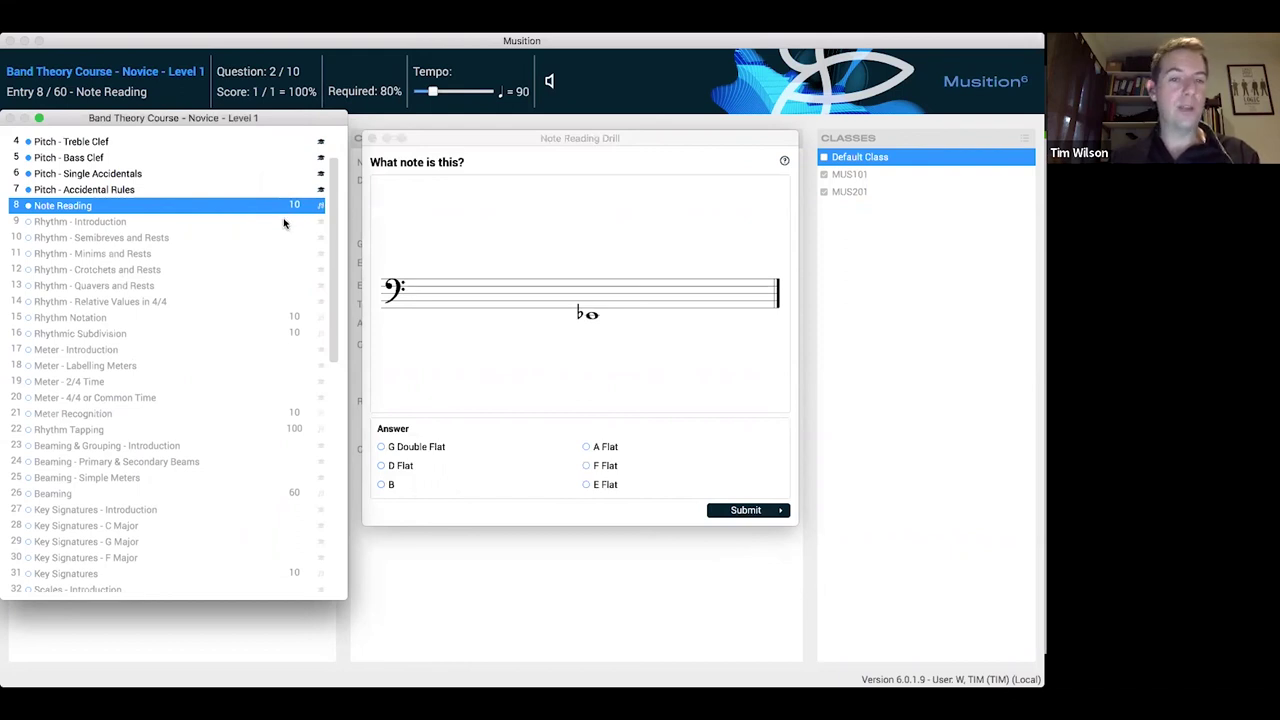
{"action": "scroll", "coordinate": [301, 272], "scroll_direction": "down", "scroll_amount": 3}
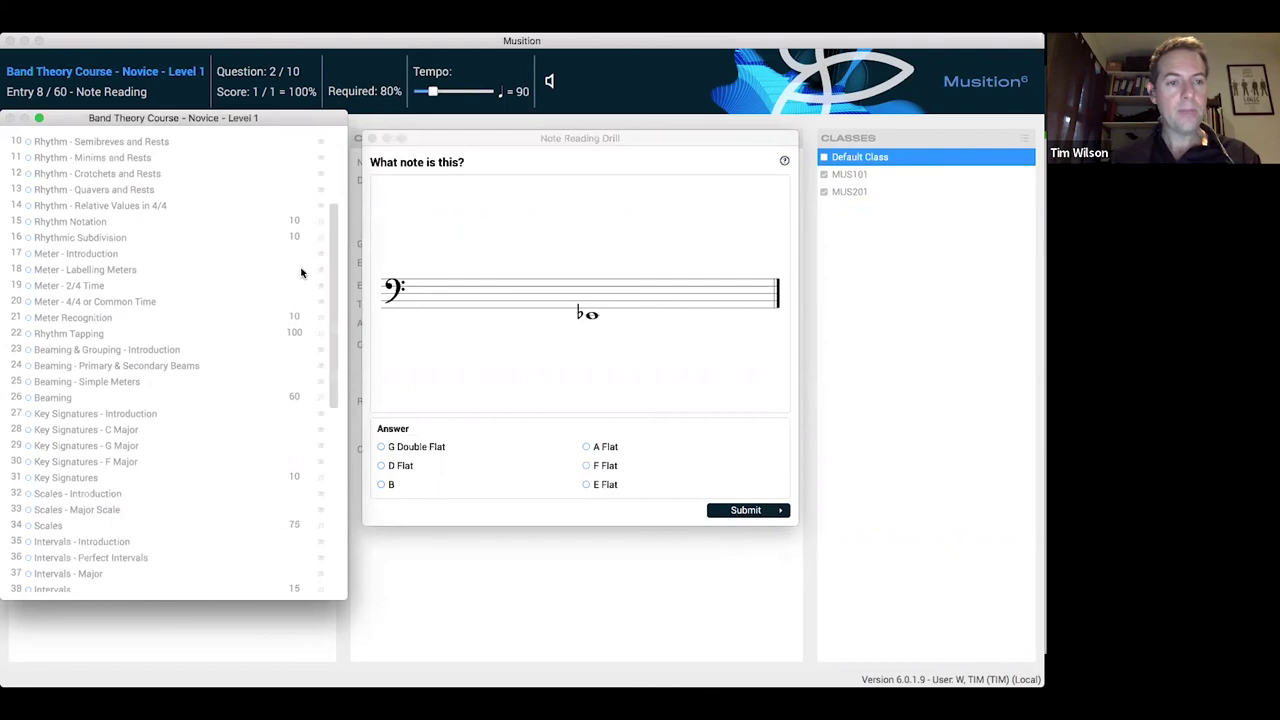
{"action": "scroll", "coordinate": [334, 271], "scroll_direction": "down", "scroll_amount": 2}
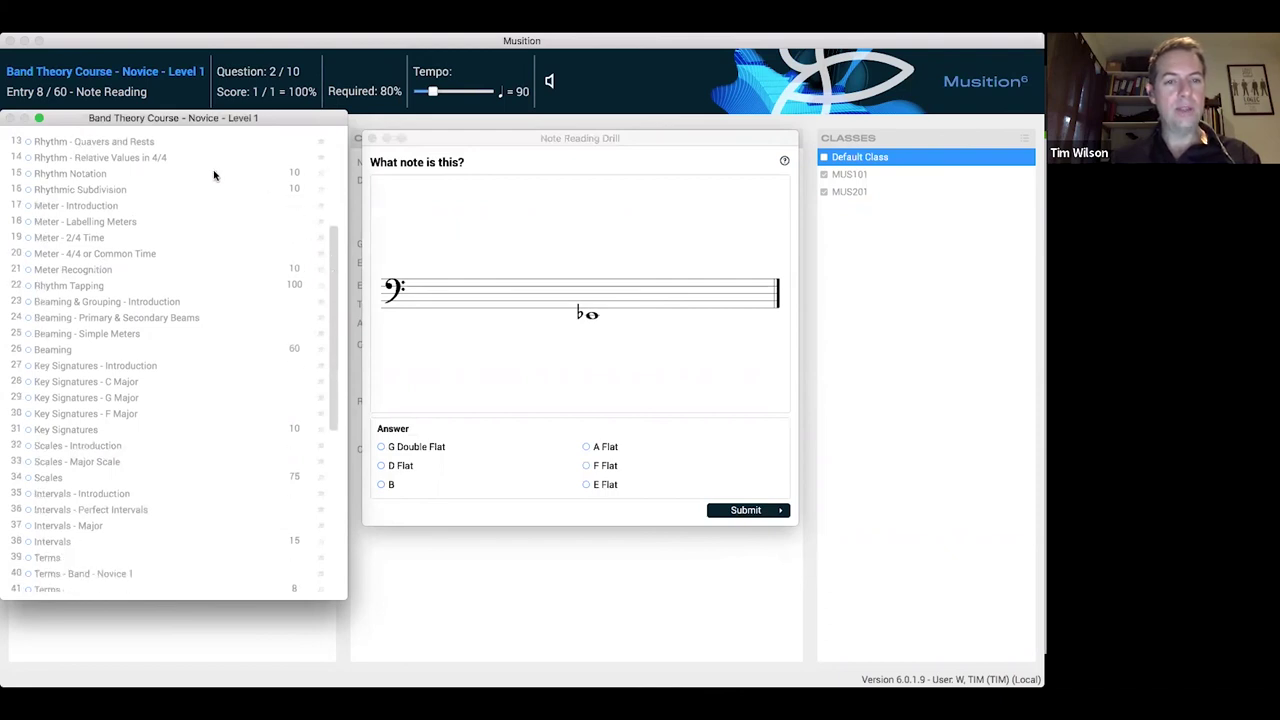
{"action": "scroll", "coordinate": [305, 345], "scroll_direction": "down", "scroll_amount": 5}
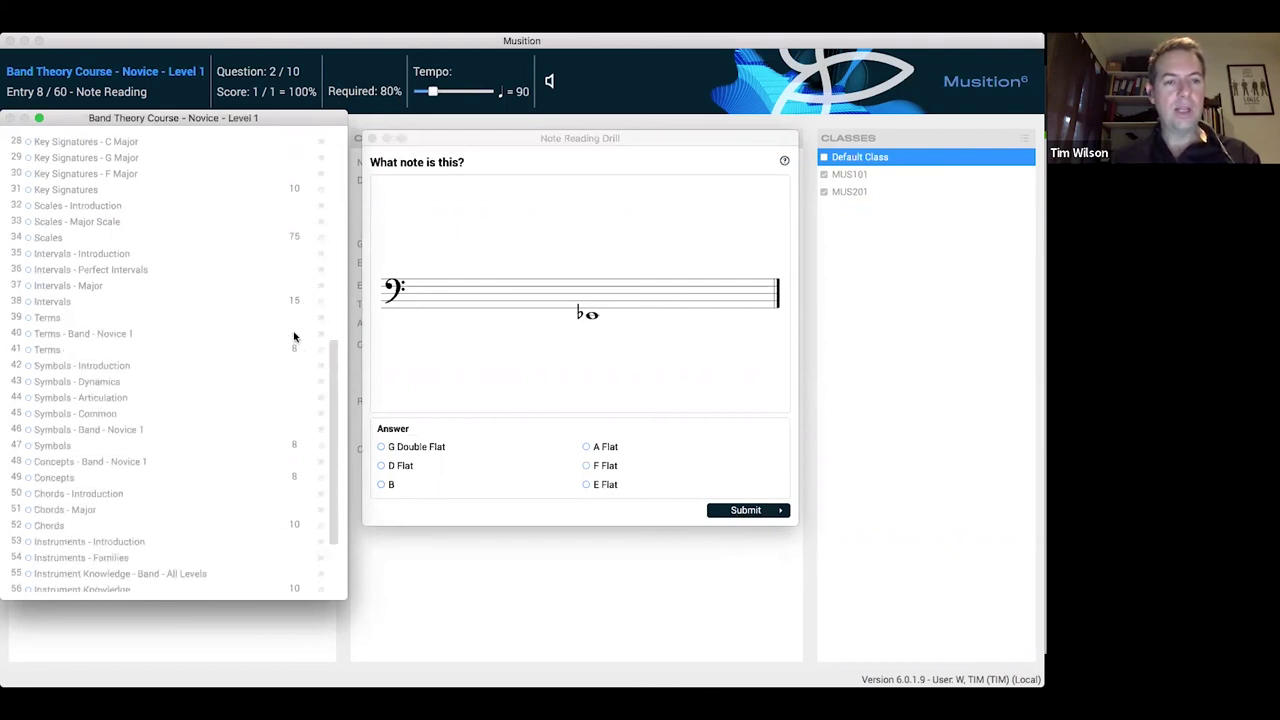
{"action": "scroll", "coordinate": [165, 205], "scroll_direction": "down", "scroll_amount": 2}
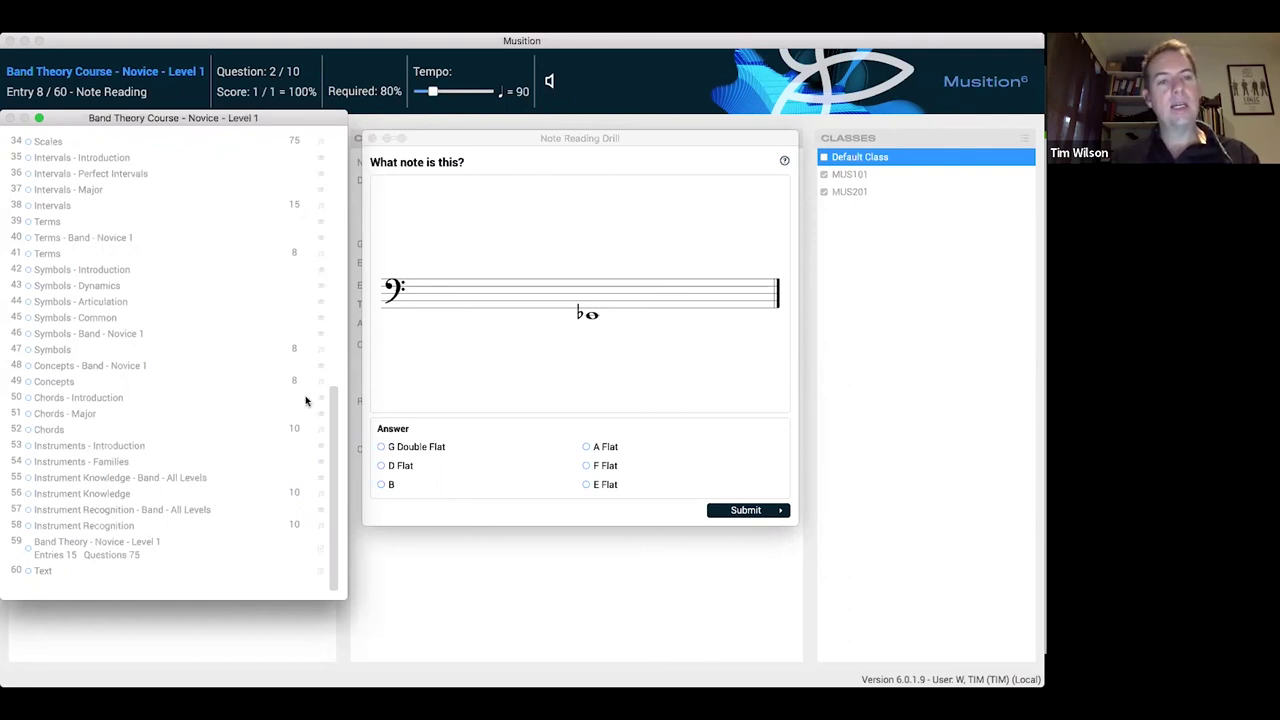
{"action": "left_click_drag", "start_coordinate": [333, 440], "coordinate": [337, 170]}
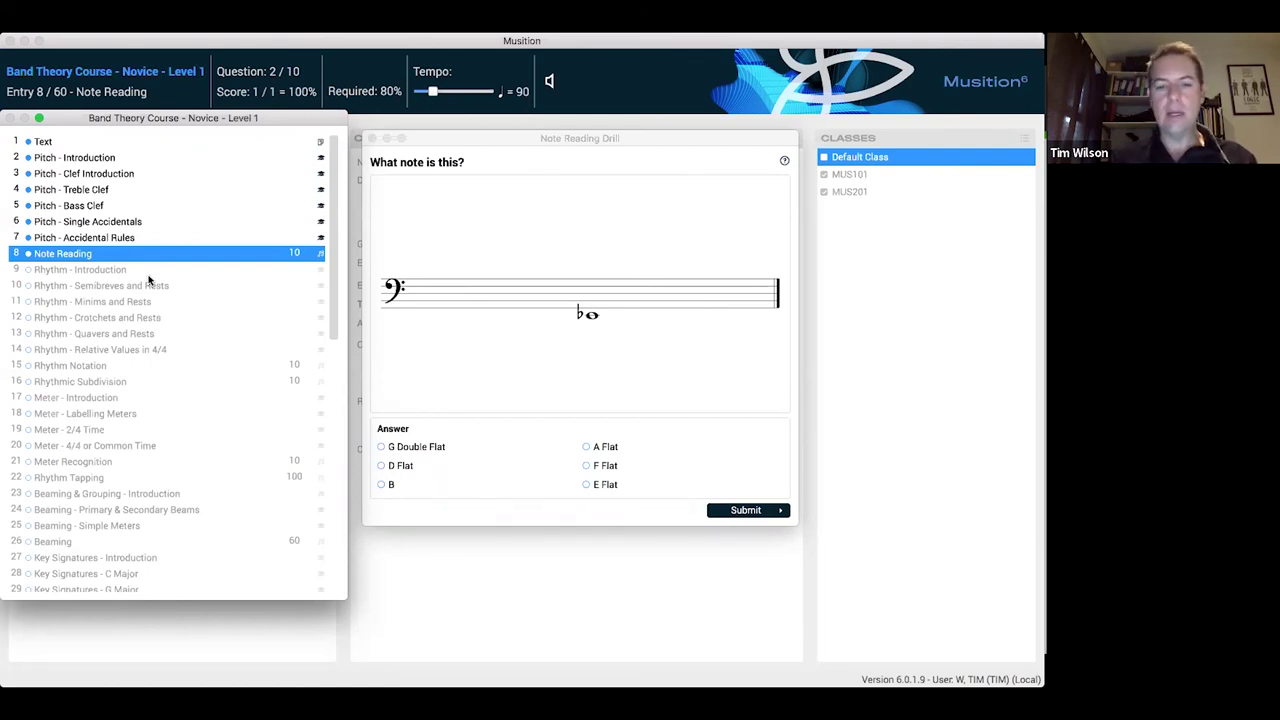
{"action": "left_click_drag", "start_coordinate": [258, 118], "coordinate": [263, 126]}
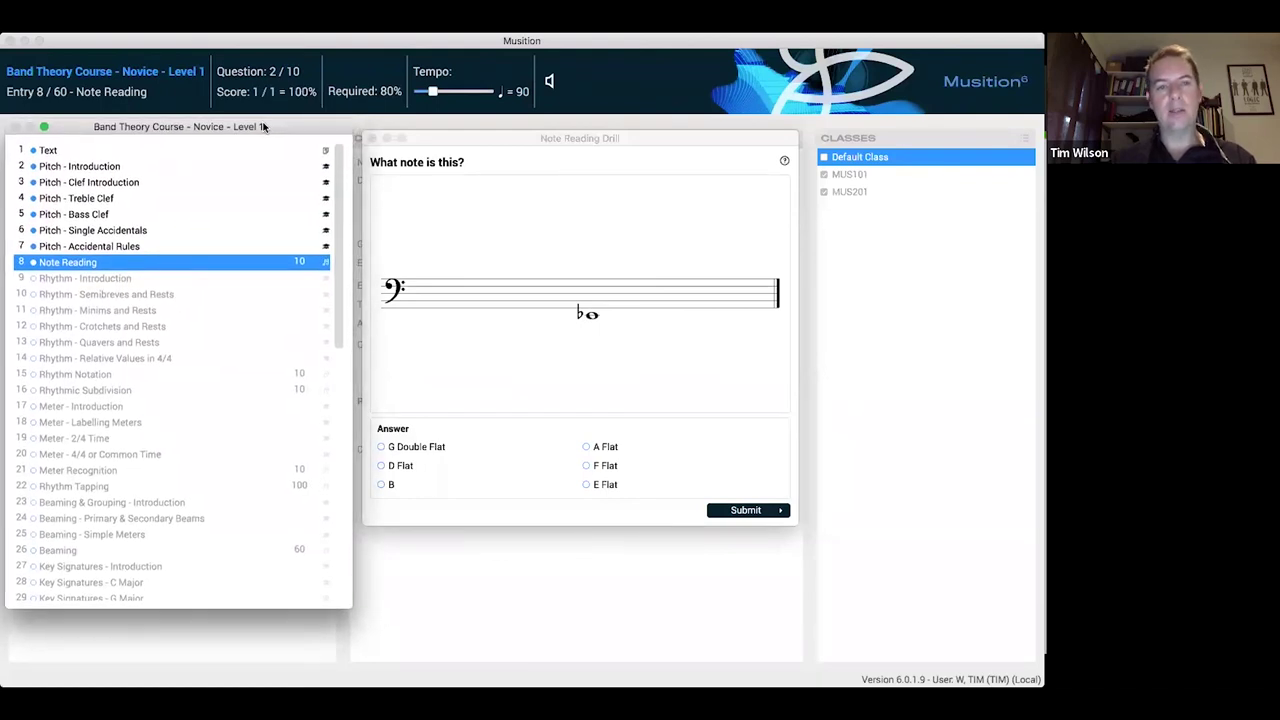
- Switch to the Acrobat Reader presentation and advance it to the Q&A slide
{"action": "key", "text": "super+Tab"}
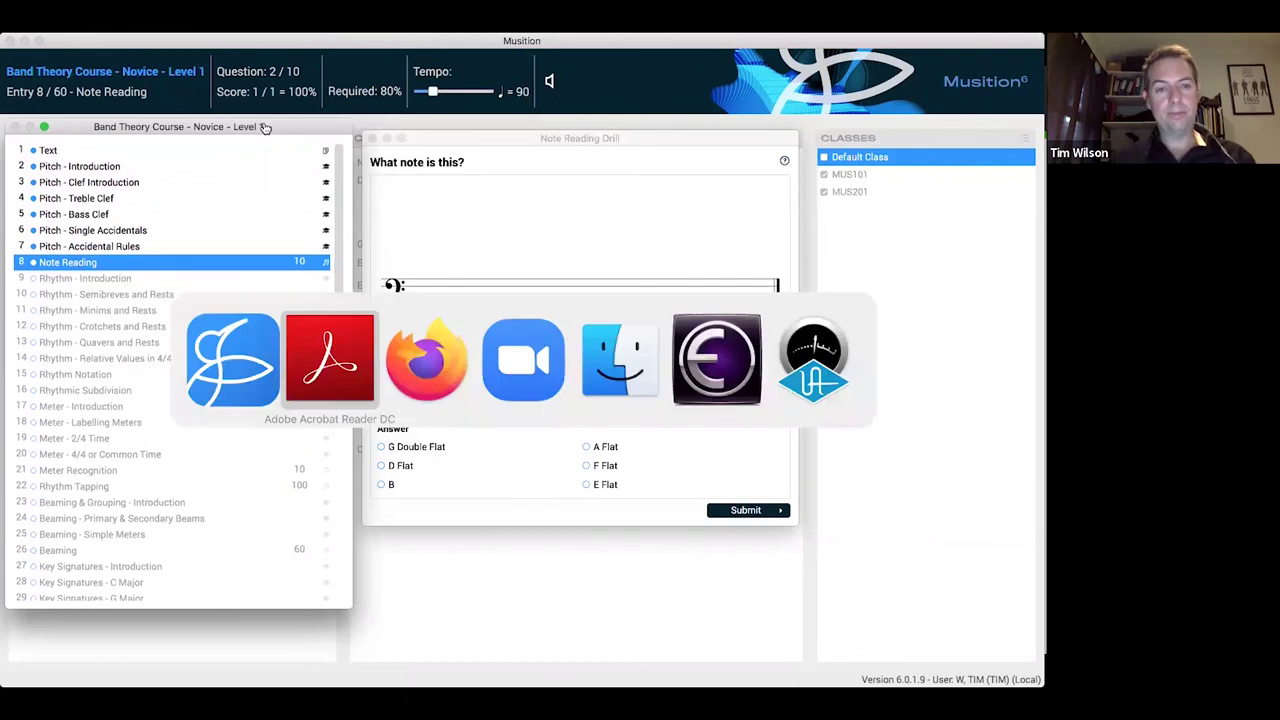
{"action": "key", "text": "Right"}
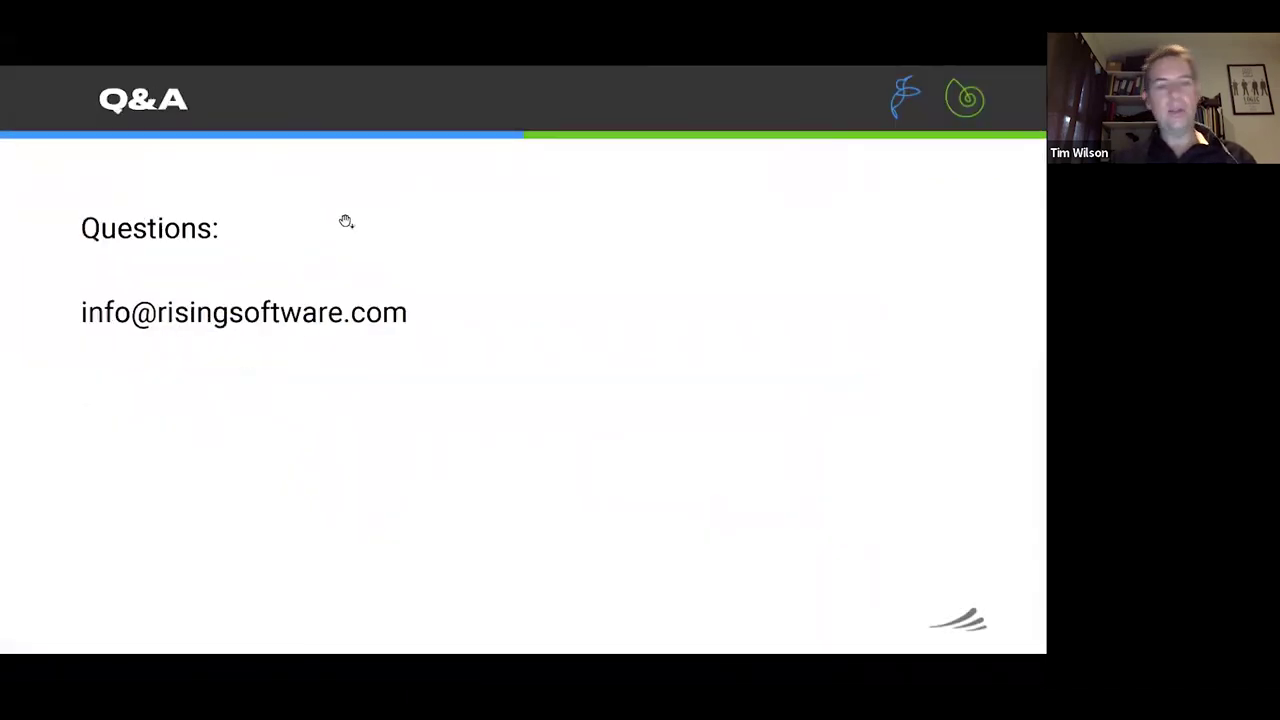